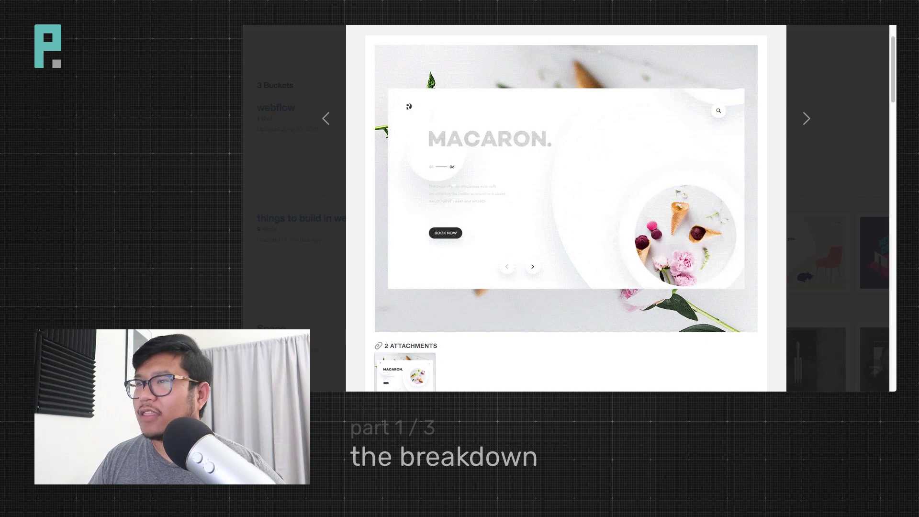
Switch to Finder and look through the three food images in the "000 - food dishes" folder
{"action": "key", "text": "super+Tab"}
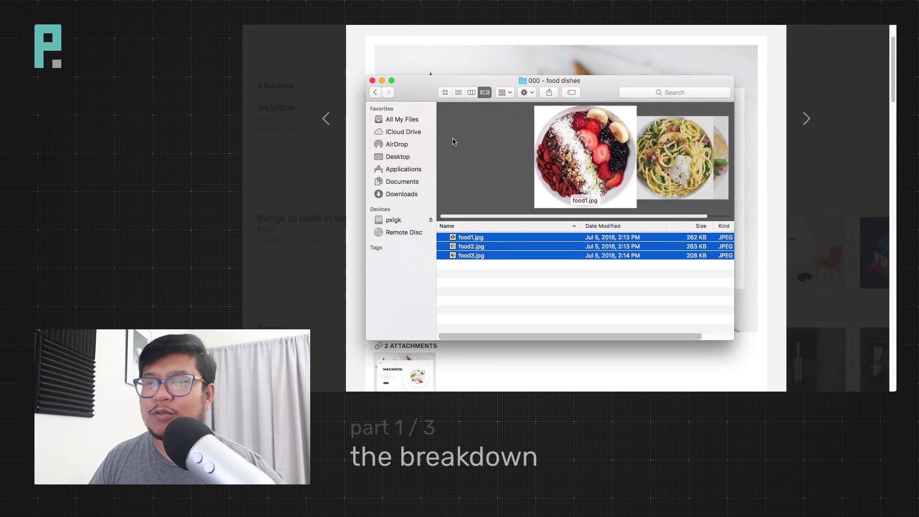
{"action": "scroll", "coordinate": [536, 178], "scroll_direction": "right", "scroll_amount": 2}
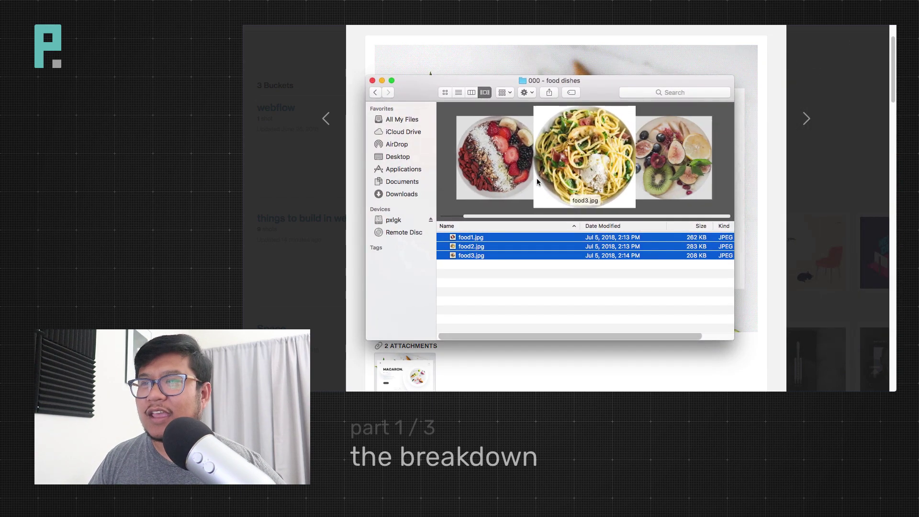
{"action": "scroll", "coordinate": [537, 179], "scroll_direction": "left", "scroll_amount": 3}
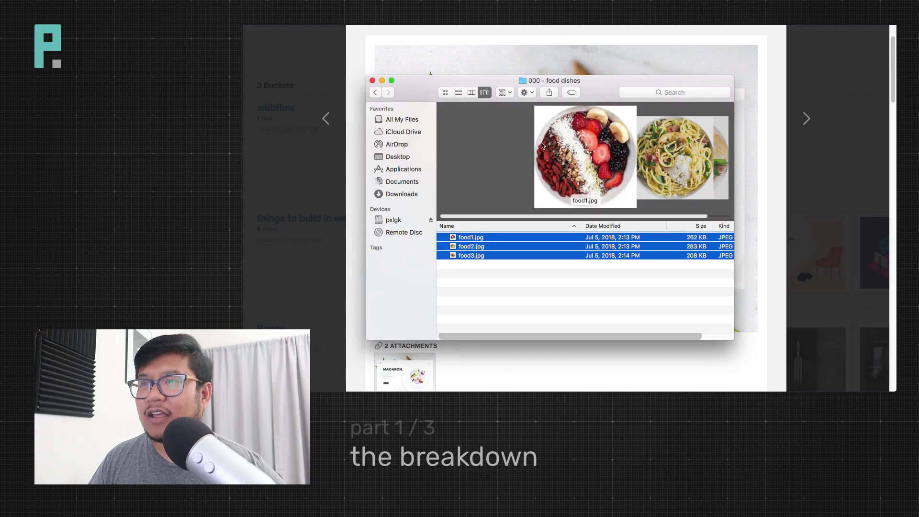
{"action": "left_click_drag", "start_coordinate": [599, 92], "coordinate": [600, 86]}
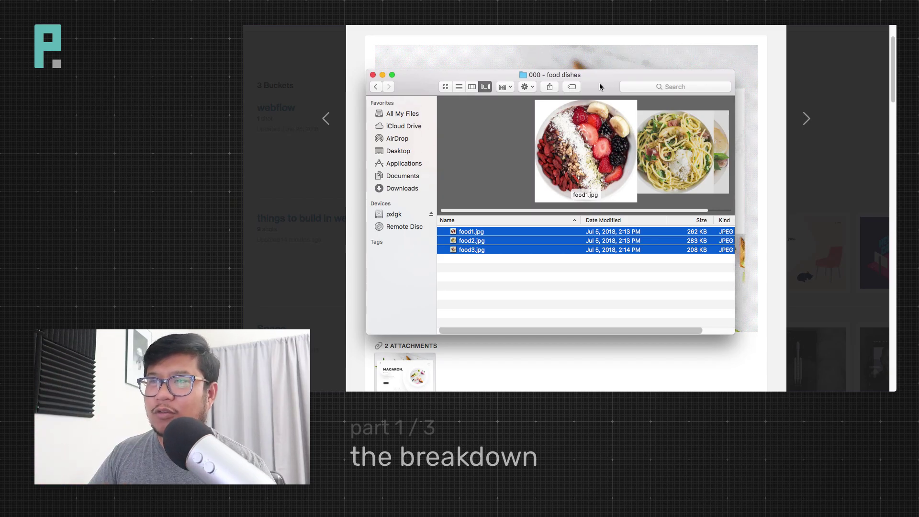
{"action": "left_click_drag", "start_coordinate": [600, 86], "coordinate": [898, 92]}
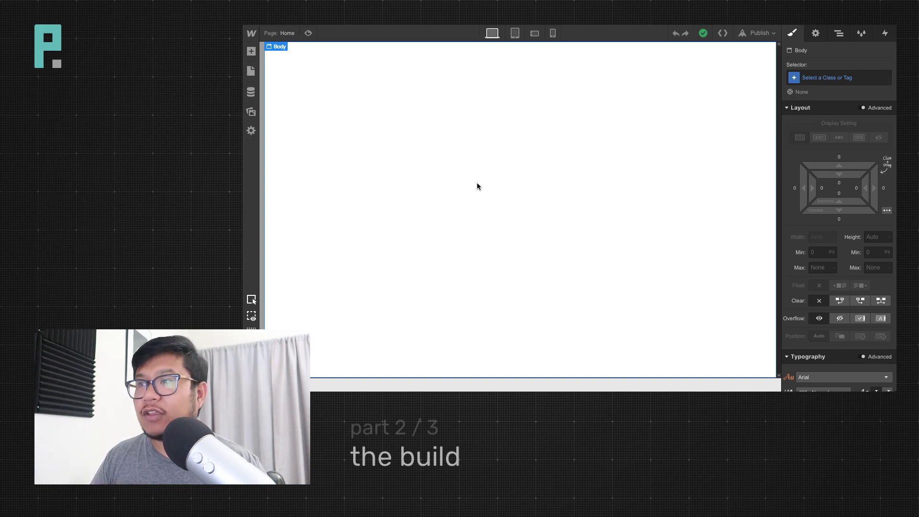
Add a Slider element to the page body in Webflow and set its height to 100vh
{"action": "key", "text": "a"}
{"action": "scroll", "coordinate": [338, 287], "scroll_direction": "down", "scroll_amount": 10}
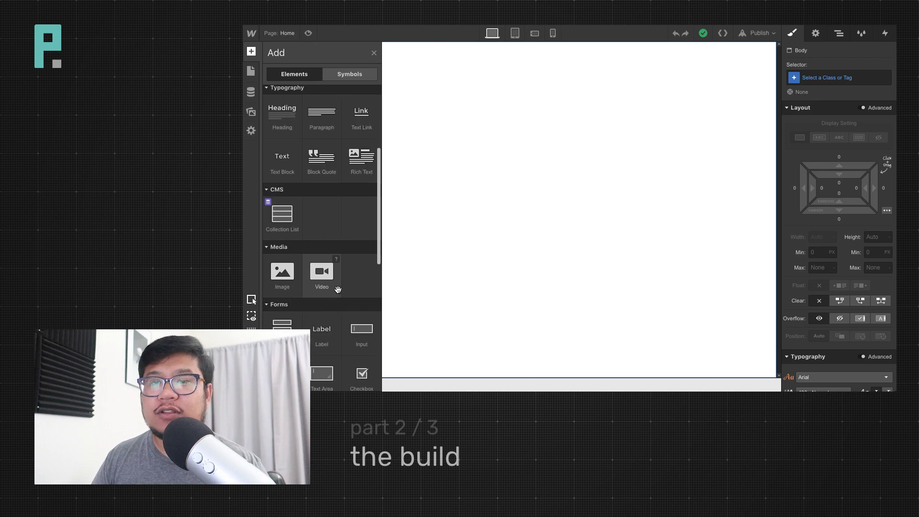
{"action": "scroll", "coordinate": [338, 290], "scroll_direction": "down", "scroll_amount": 2}
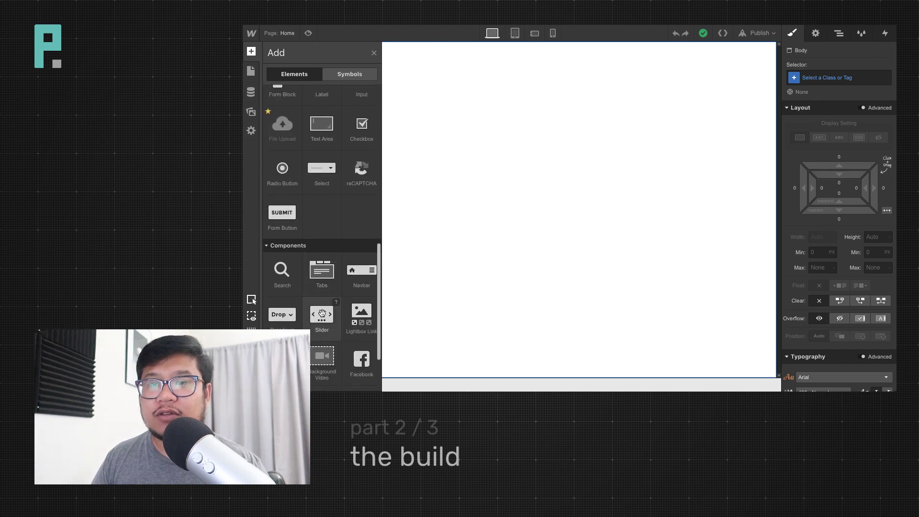
{"action": "left_click_drag", "start_coordinate": [322, 313], "coordinate": [532, 175]}
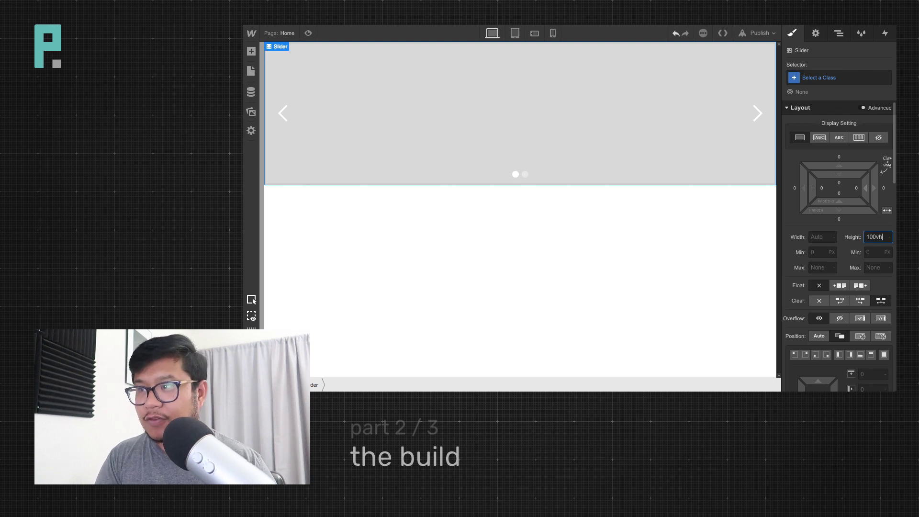
{"action": "key", "text": "Return"}
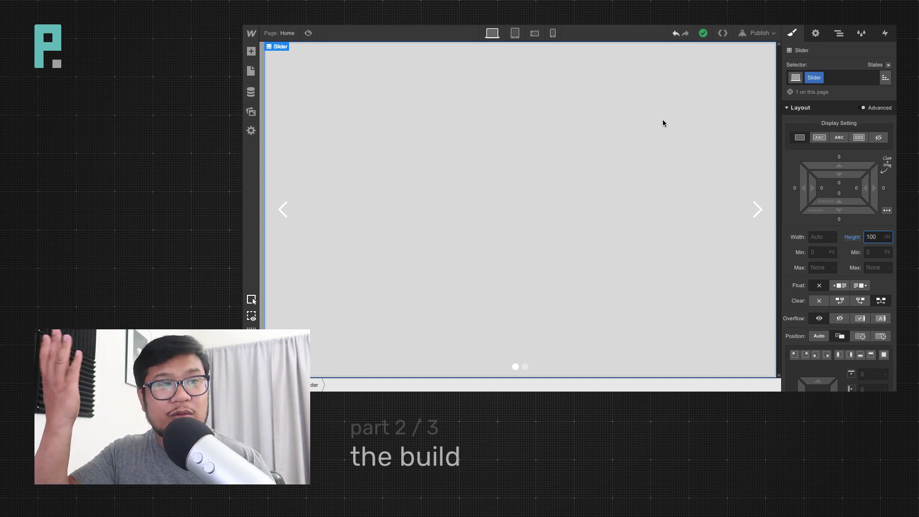
Add a div block above the slider in the body and give it the class "top row"
{"action": "left_click", "coordinate": [839, 33]}
{"action": "key", "text": "a"}
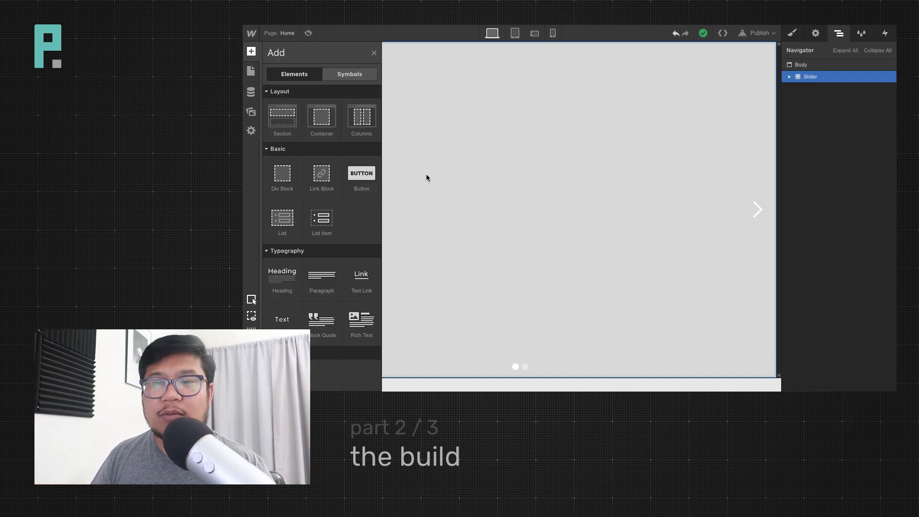
{"action": "left_click_drag", "start_coordinate": [296, 180], "coordinate": [481, 55]}
{"action": "left_click", "coordinate": [792, 33]}
{"action": "left_click", "coordinate": [827, 77]}
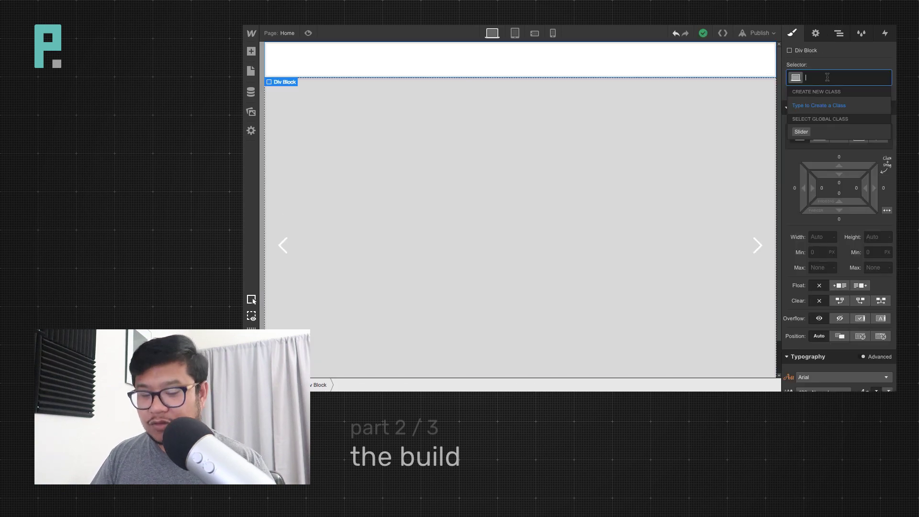
{"action": "type", "text": "top row"}
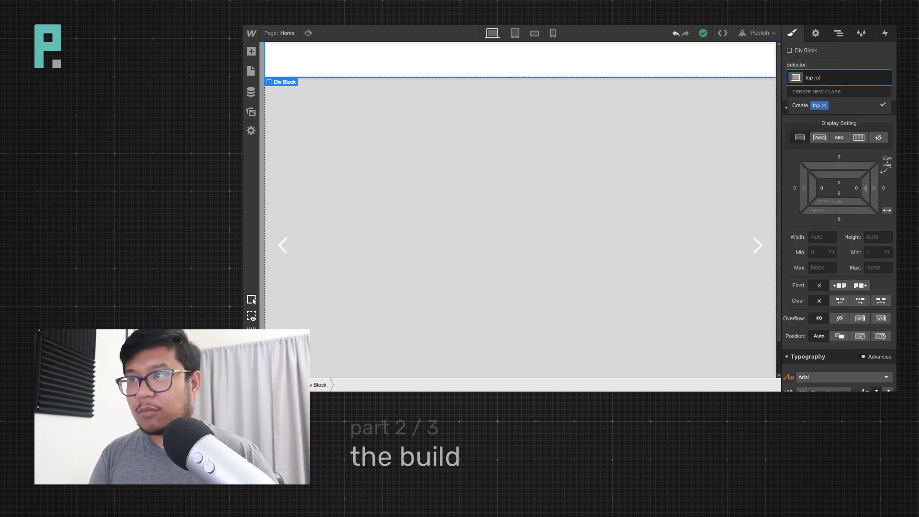
{"action": "key", "text": "Return"}
Give the top row a fixed position pinned to the page's top edge and 25 px padding on all sides
{"action": "left_click", "coordinate": [863, 336]}
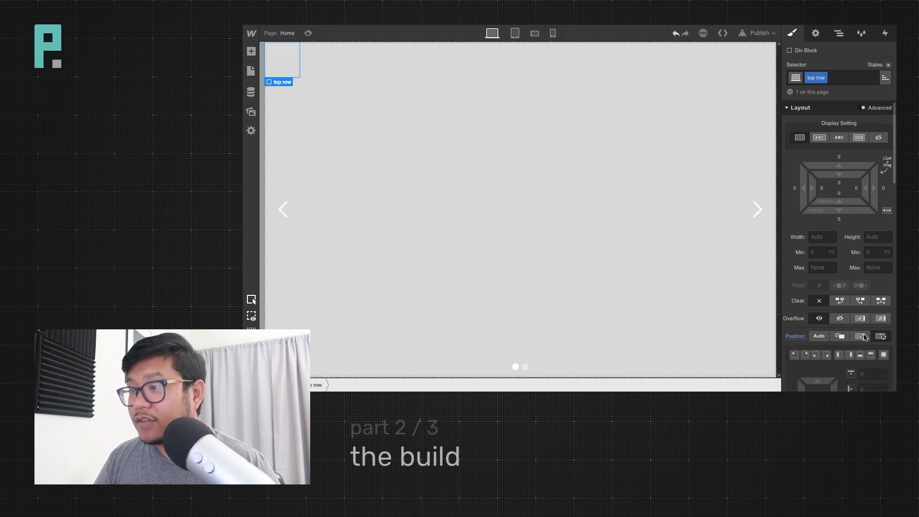
{"action": "left_click", "coordinate": [870, 355]}
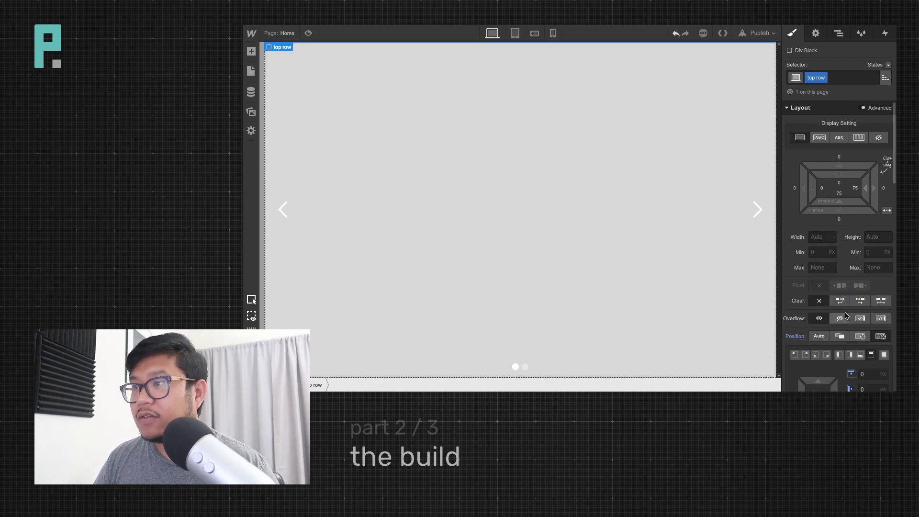
{"action": "scroll", "coordinate": [846, 316], "scroll_direction": "down", "scroll_amount": 1}
{"action": "scroll", "coordinate": [847, 239], "scroll_direction": "up", "scroll_amount": 1}
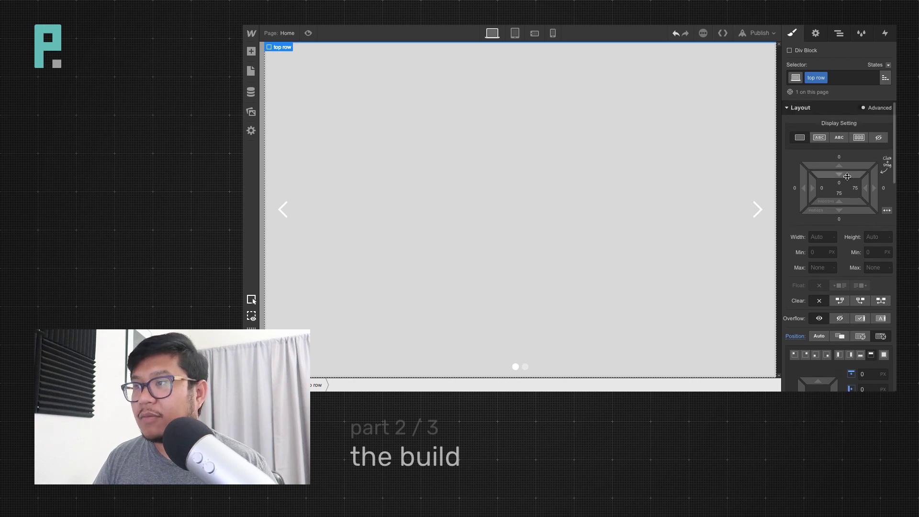
{"action": "left_click_drag", "start_coordinate": [847, 176], "coordinate": [856, 213]}
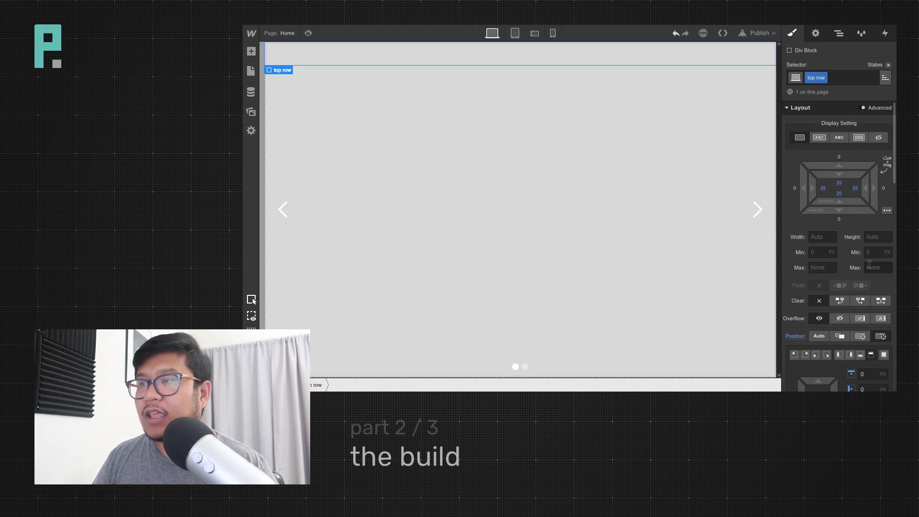
Set the top row to a horizontal flex layout with its children justified space-between
{"action": "scroll", "coordinate": [866, 143], "scroll_direction": "down", "scroll_amount": 1}
{"action": "left_click", "coordinate": [859, 119]}
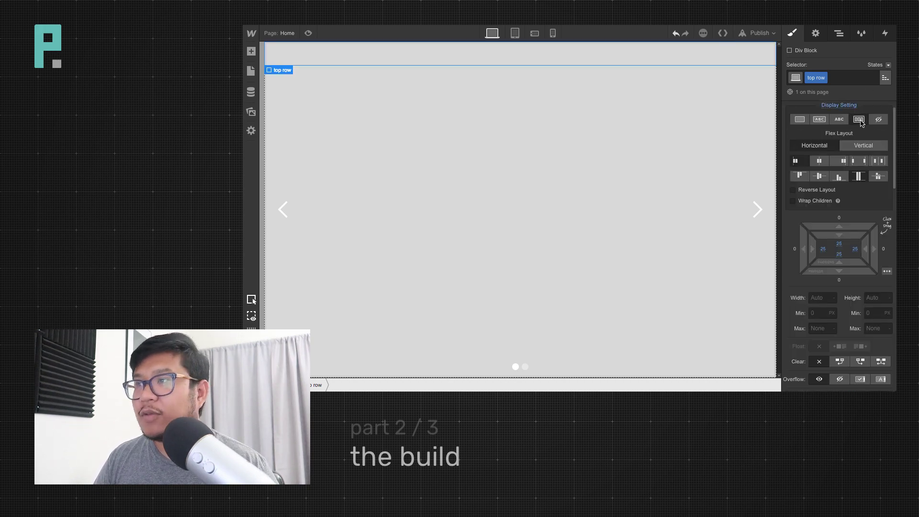
{"action": "left_click", "coordinate": [859, 175]}
{"action": "left_click", "coordinate": [533, 56]}
{"action": "key", "text": "a"}
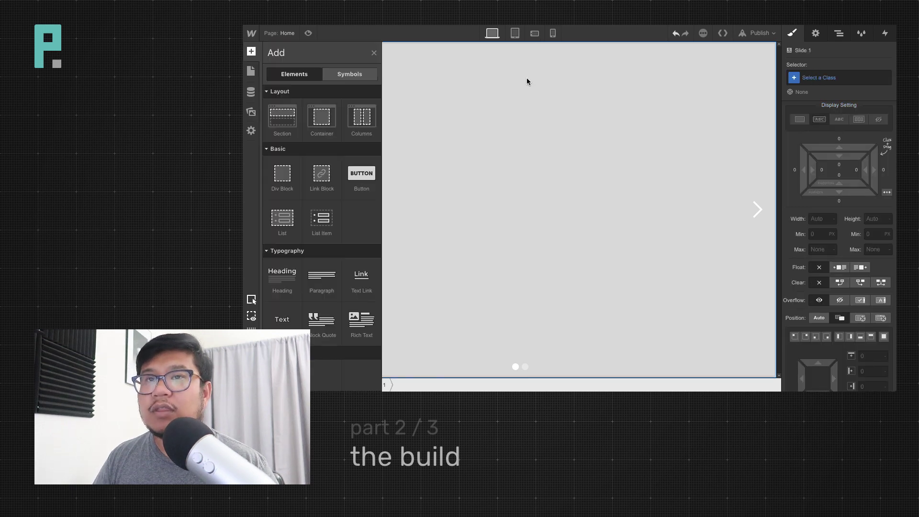
{"action": "left_click", "coordinate": [844, 33]}
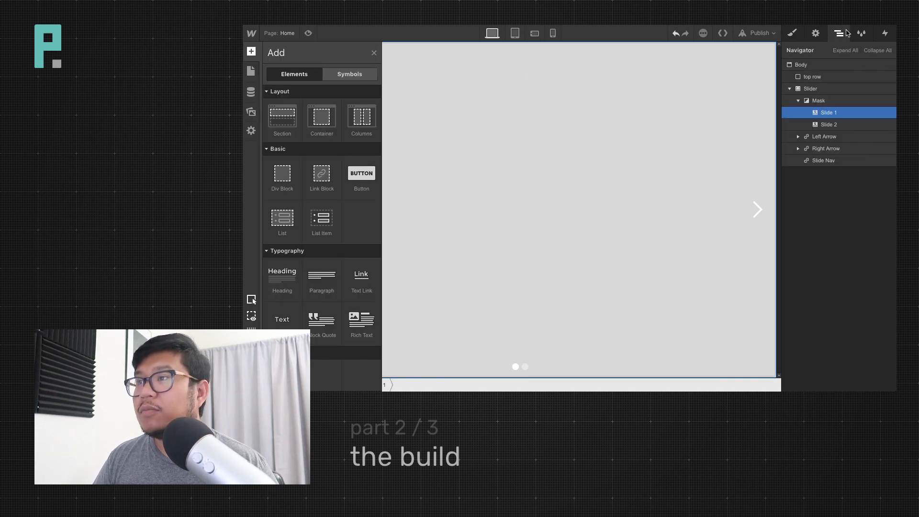
{"action": "left_click", "coordinate": [813, 77]}
{"action": "left_click", "coordinate": [793, 36]}
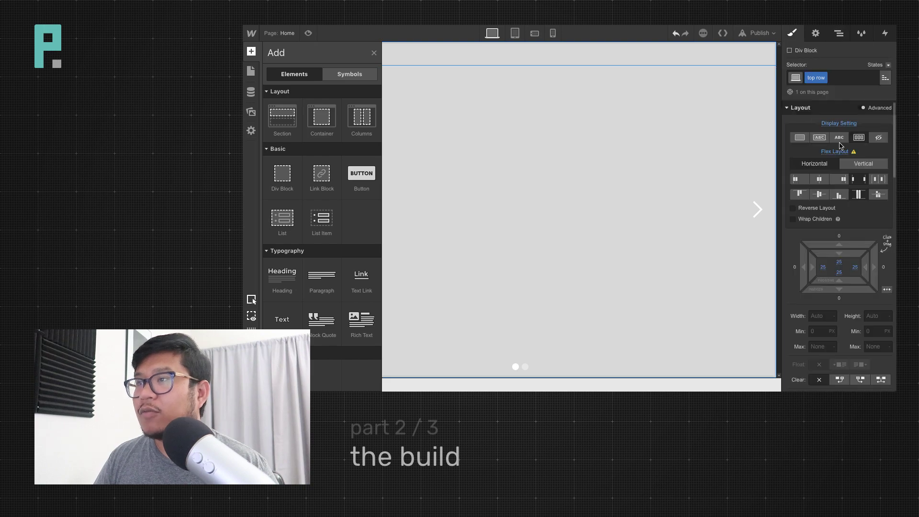
{"action": "left_click", "coordinate": [578, 99]}
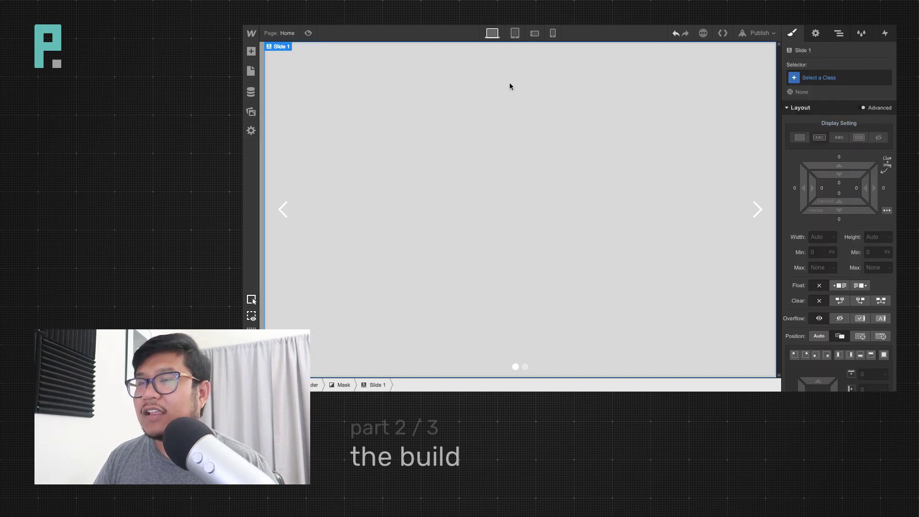
{"action": "scroll", "coordinate": [848, 288], "scroll_direction": "down", "scroll_amount": 3}
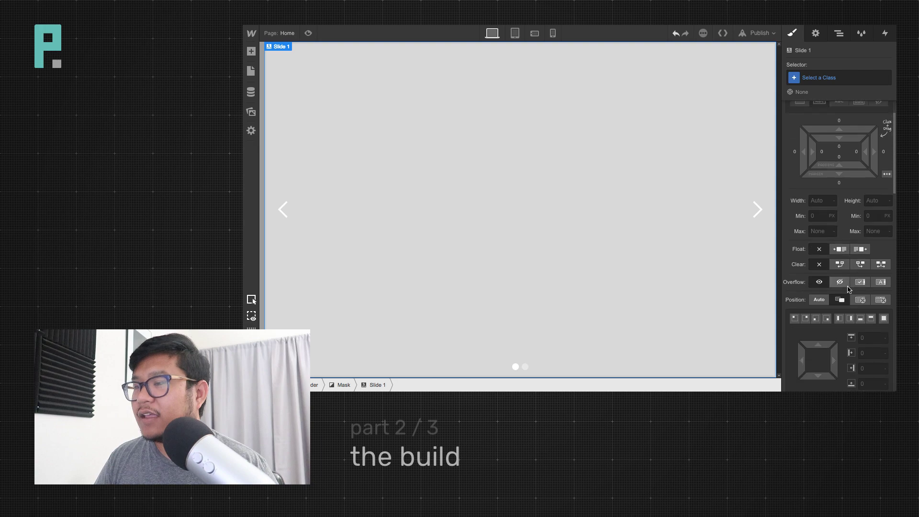
Set the z-index of the top row div block to 10
{"action": "left_click", "coordinate": [838, 32]}
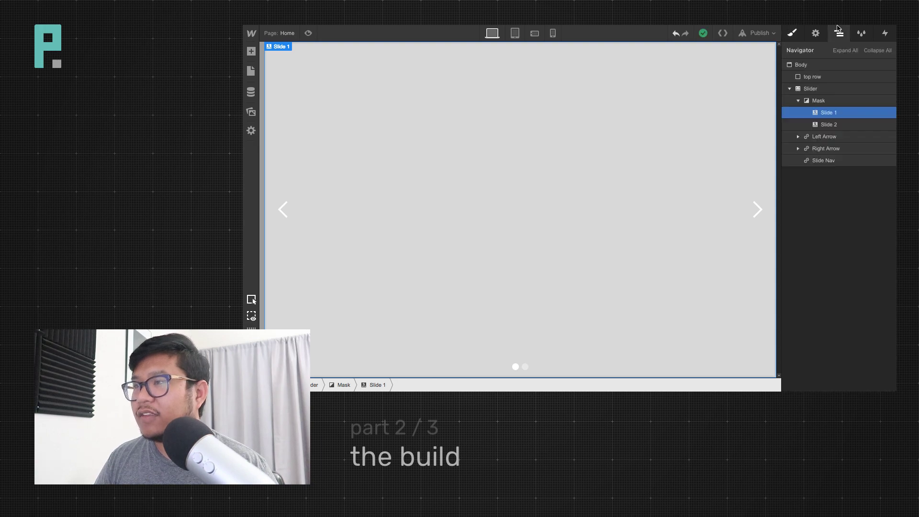
{"action": "left_click", "coordinate": [809, 78]}
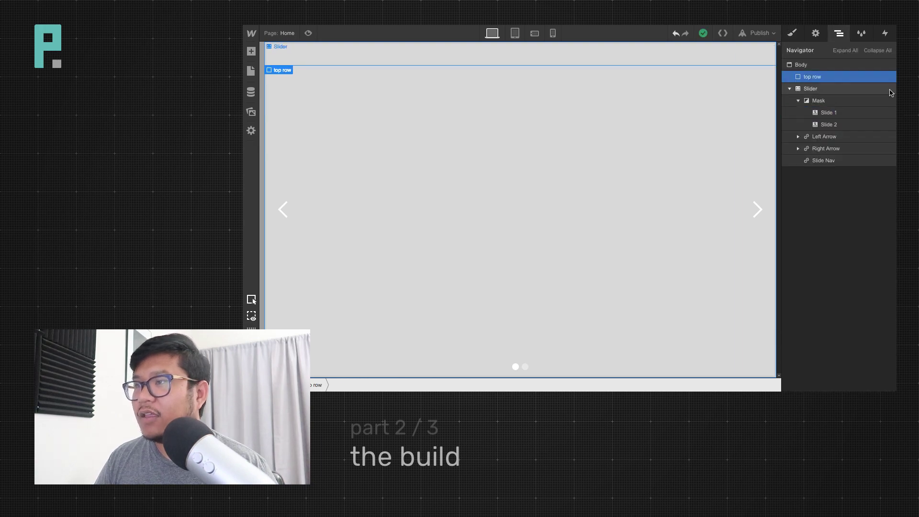
{"action": "left_click", "coordinate": [793, 34]}
{"action": "scroll", "coordinate": [857, 288], "scroll_direction": "down", "scroll_amount": 6}
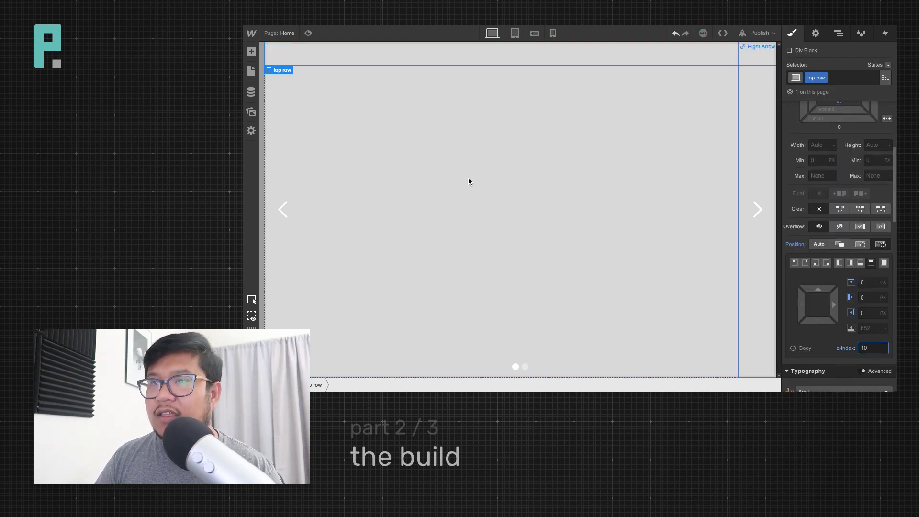
{"action": "left_click", "coordinate": [400, 127]}
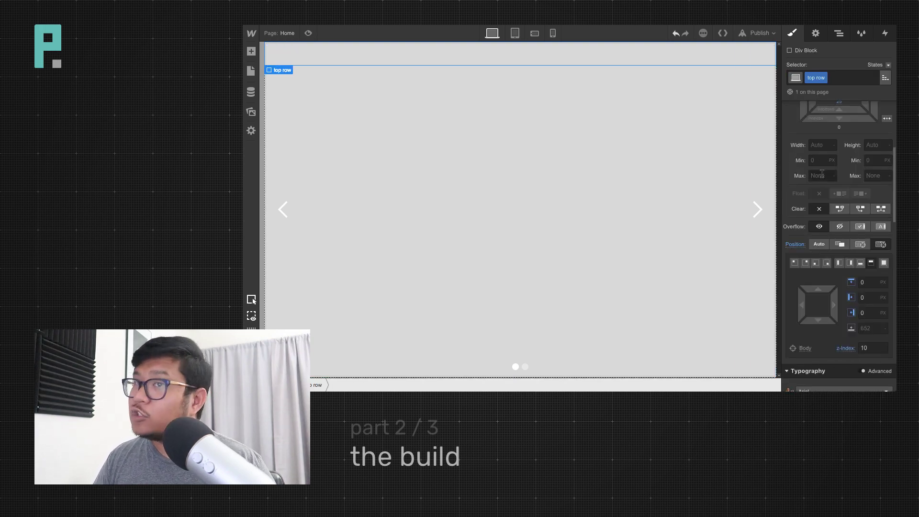
Add a link block inside the top row and give it the class "fake logo"
{"action": "key", "text": "a"}
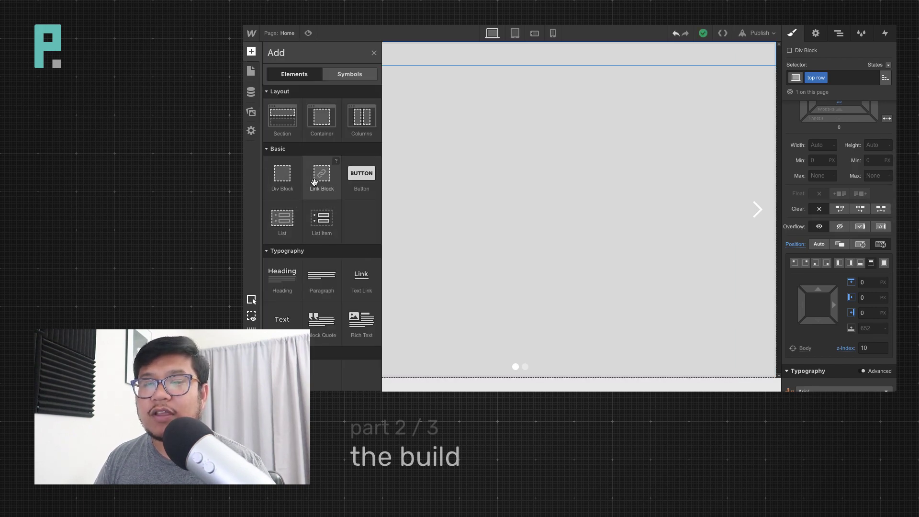
{"action": "left_click_drag", "start_coordinate": [324, 179], "coordinate": [414, 71]}
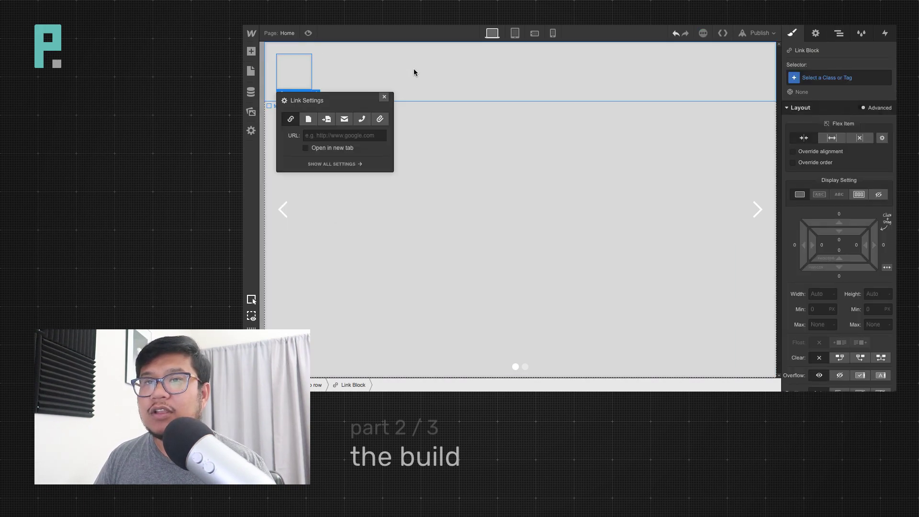
{"action": "left_click", "coordinate": [385, 99]}
{"action": "left_click", "coordinate": [850, 79]}
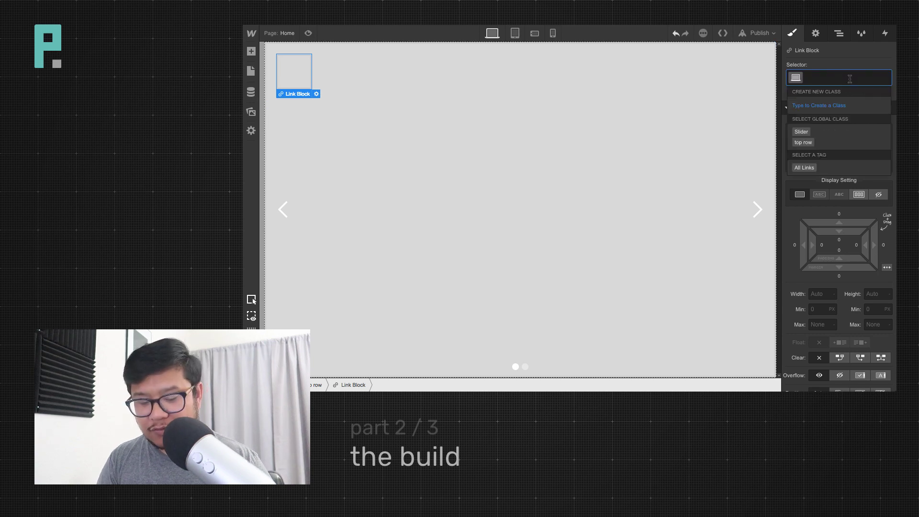
{"action": "type", "text": "fake logo"}
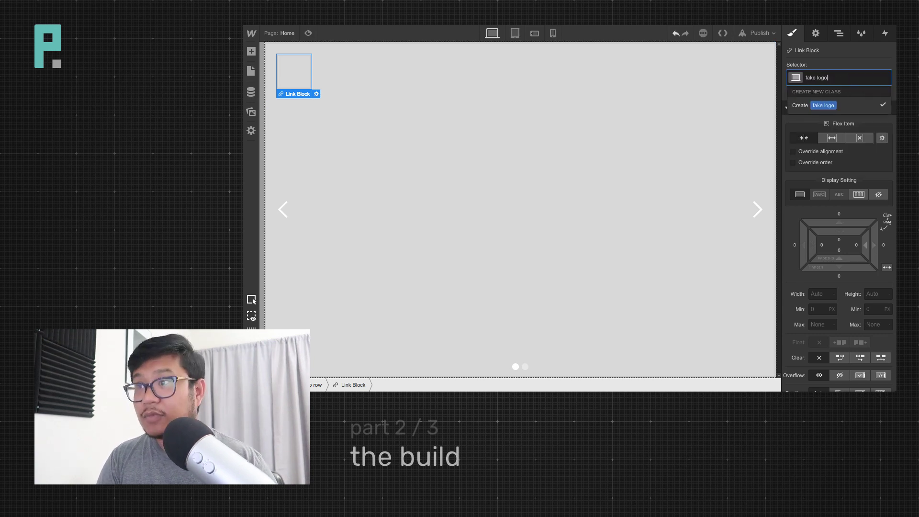
{"action": "key", "text": "Return"}
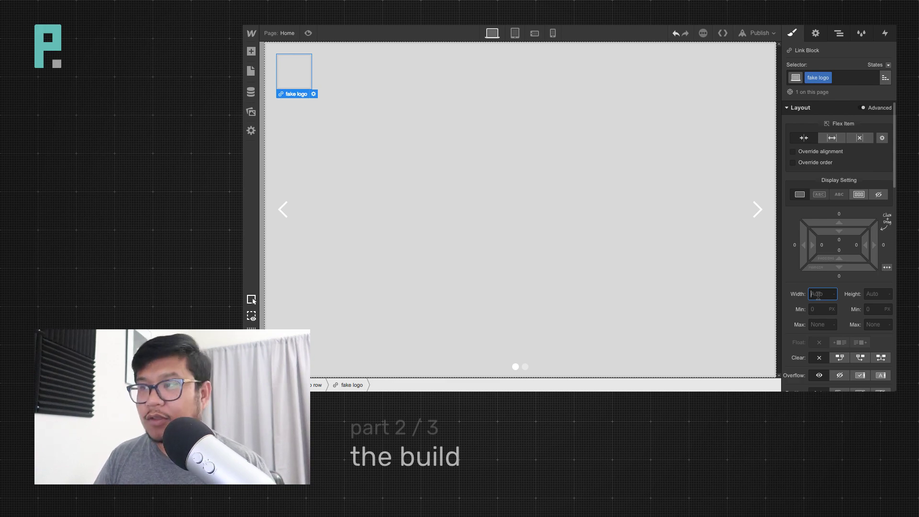
Try sizing the fake logo link block at 25 by 25 px and at 75 by 75 px
{"action": "type", "text": "25"}
{"action": "key", "text": "Tab"}
{"action": "type", "text": "25"}
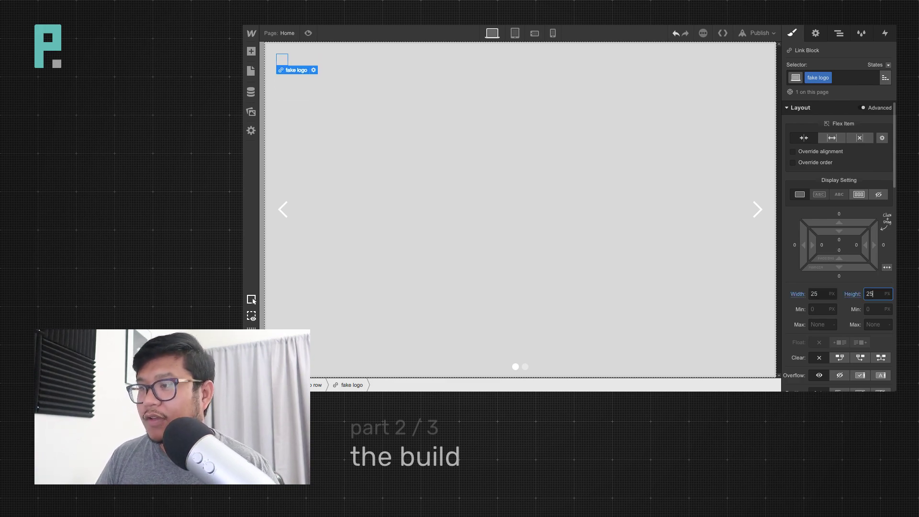
{"action": "scroll", "coordinate": [895, 251], "scroll_direction": "down", "scroll_amount": 5}
{"action": "key", "text": "shift+Tab"}
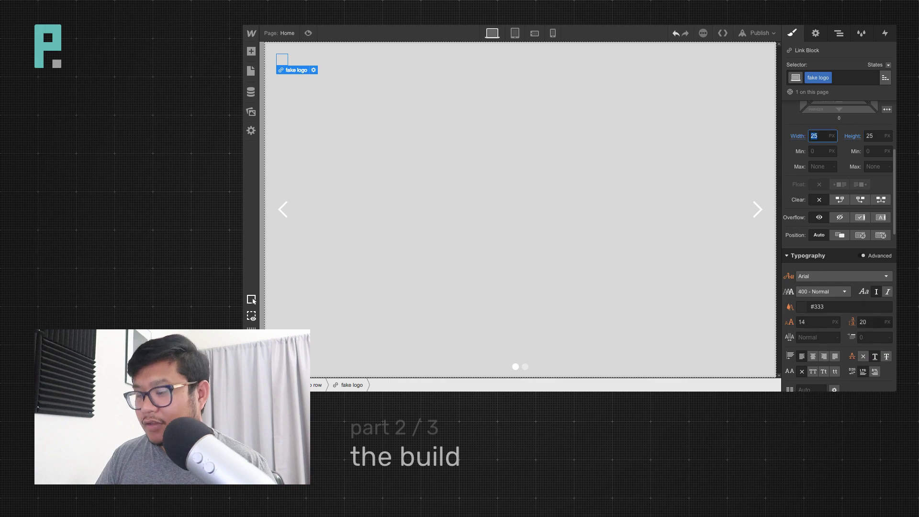
{"action": "key", "text": "Tab"}
{"action": "type", "text": "75"}
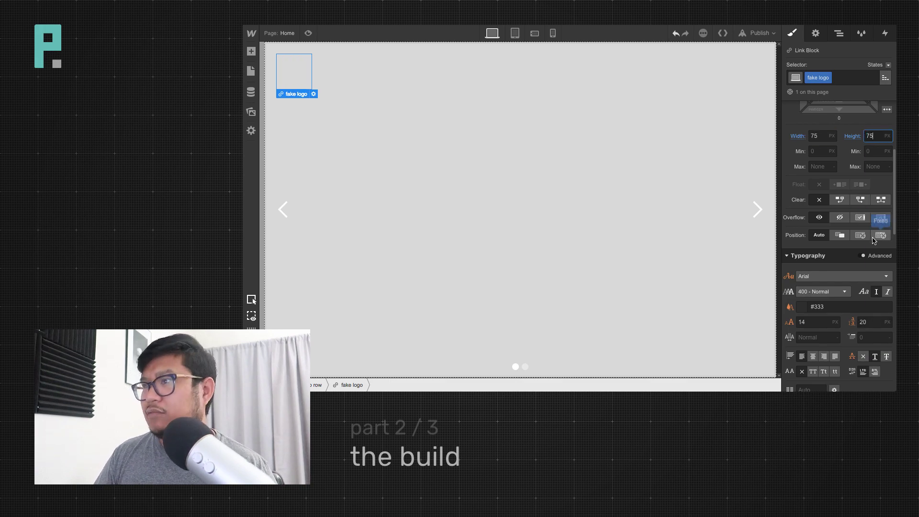
Set both the width and height of the fake logo link block to 50 px
{"action": "key", "text": "shift+Tab"}
{"action": "type", "text": "50"}
{"action": "key", "text": "Tab"}
{"action": "type", "text": "50"}
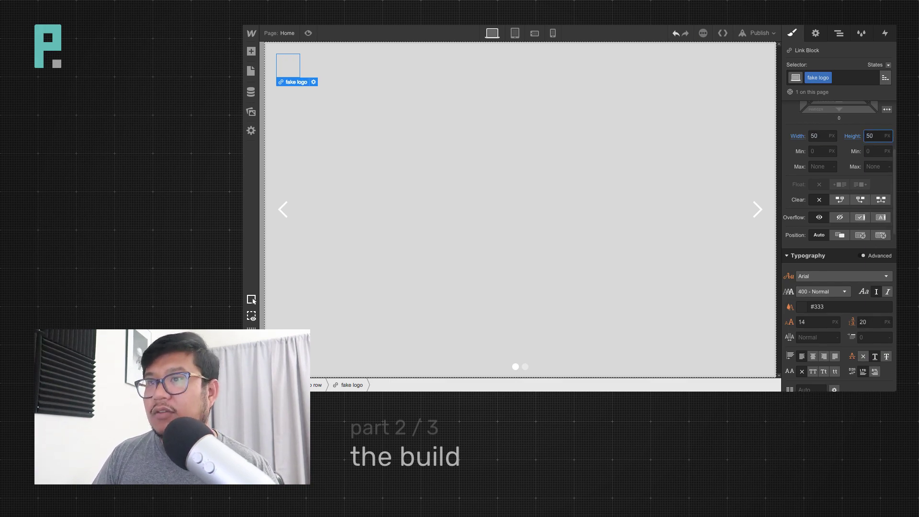
Set the background colour of the fake logo link block to #e9e9e9
{"action": "scroll", "coordinate": [845, 301], "scroll_direction": "down", "scroll_amount": 1}
{"action": "scroll", "coordinate": [845, 301], "scroll_direction": "down", "scroll_amount": 4}
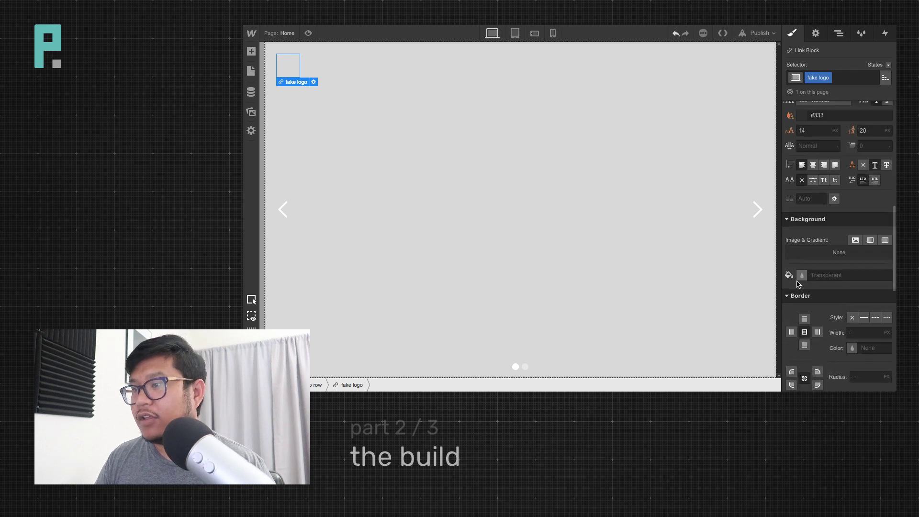
{"action": "left_click", "coordinate": [836, 295]}
{"action": "left_click_drag", "start_coordinate": [820, 189], "coordinate": [791, 141]}
{"action": "left_click", "coordinate": [809, 223]}
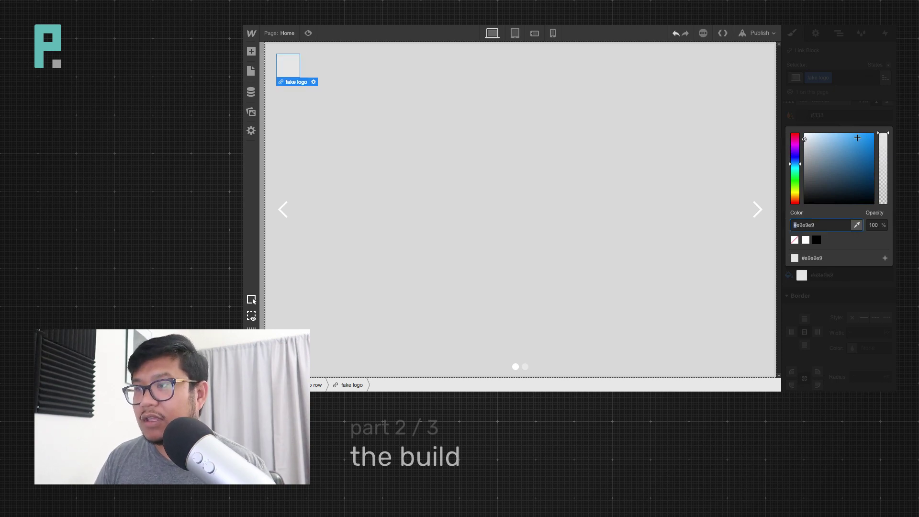
{"action": "left_click", "coordinate": [851, 93]}
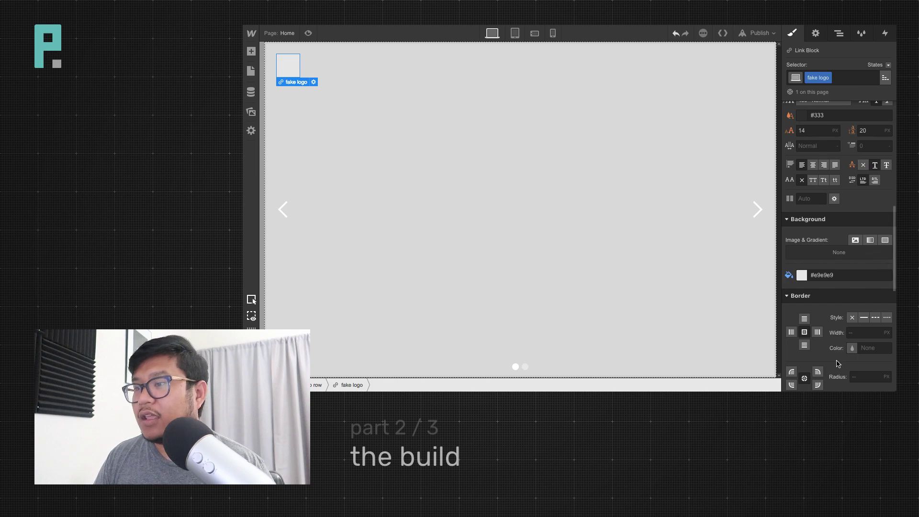
Round the corners of the fake logo link block with a 50% border radius
{"action": "scroll", "coordinate": [839, 364], "scroll_direction": "down", "scroll_amount": 1}
{"action": "left_click", "coordinate": [861, 358]}
{"action": "type", "text": "50"}
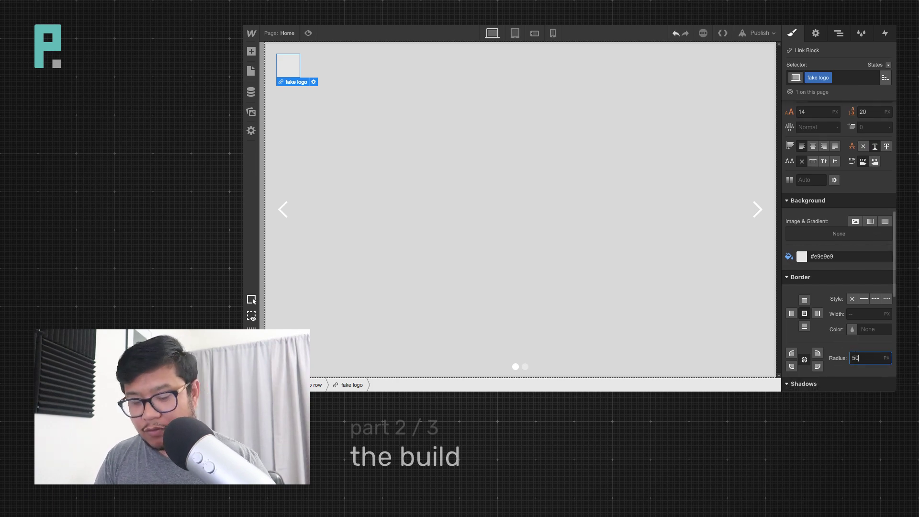
{"action": "type", "text": "%"}
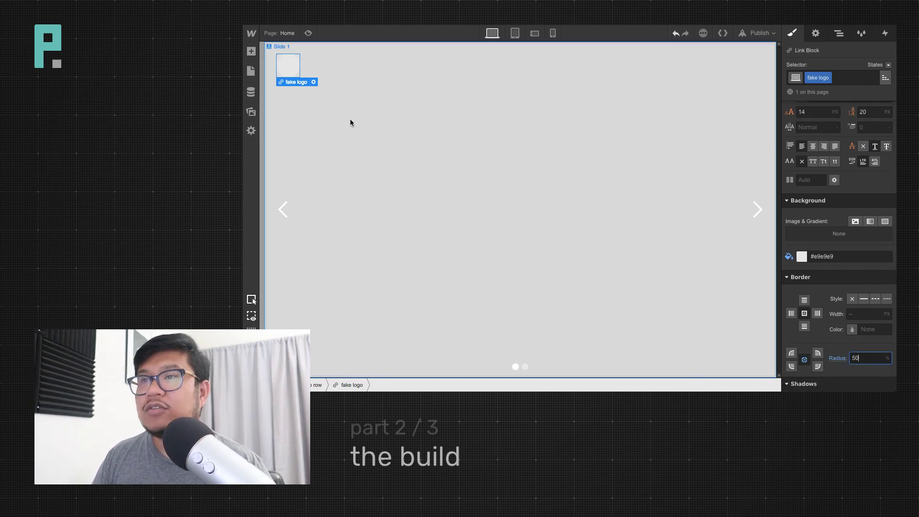
Give the fake logo link block a horizontal flex layout with its content centred both horizontally and vertically
{"action": "scroll", "coordinate": [856, 177], "scroll_direction": "up", "scroll_amount": 1}
{"action": "scroll", "coordinate": [854, 181], "scroll_direction": "up", "scroll_amount": 5}
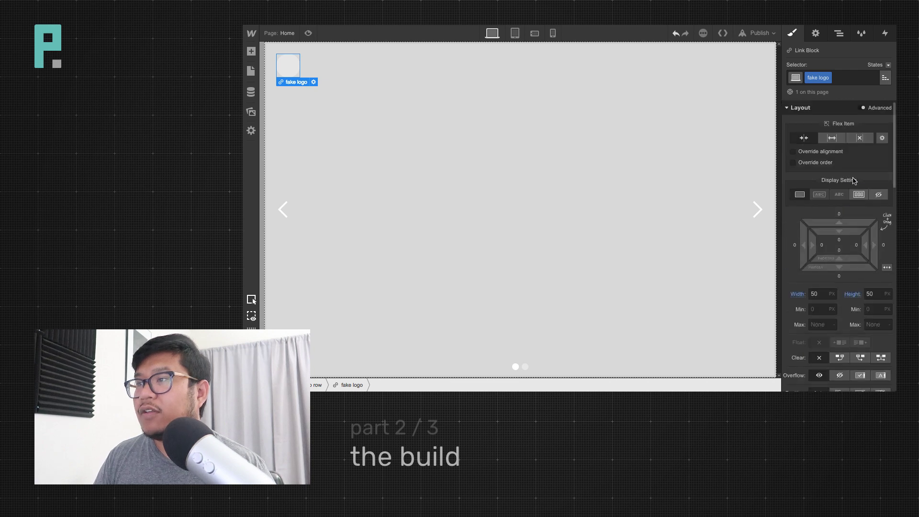
{"action": "left_click", "coordinate": [858, 198]}
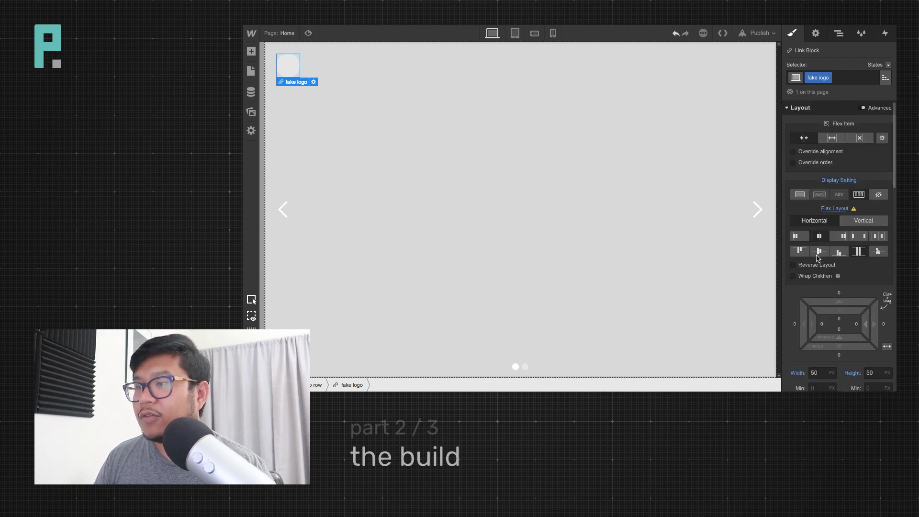
Add a text block inside the fake logo link block and replace its placeholder text with "R"
{"action": "key", "text": "a"}
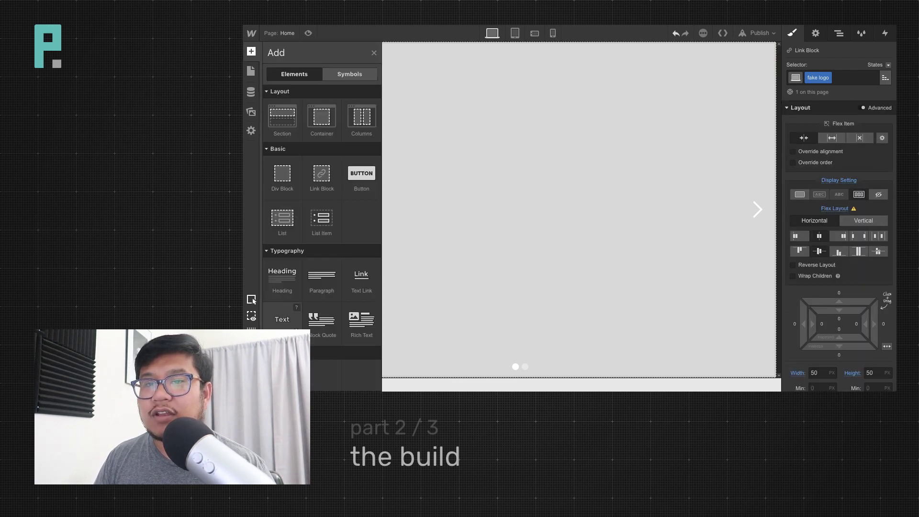
{"action": "left_click", "coordinate": [282, 314]}
{"action": "double_click", "coordinate": [283, 68]}
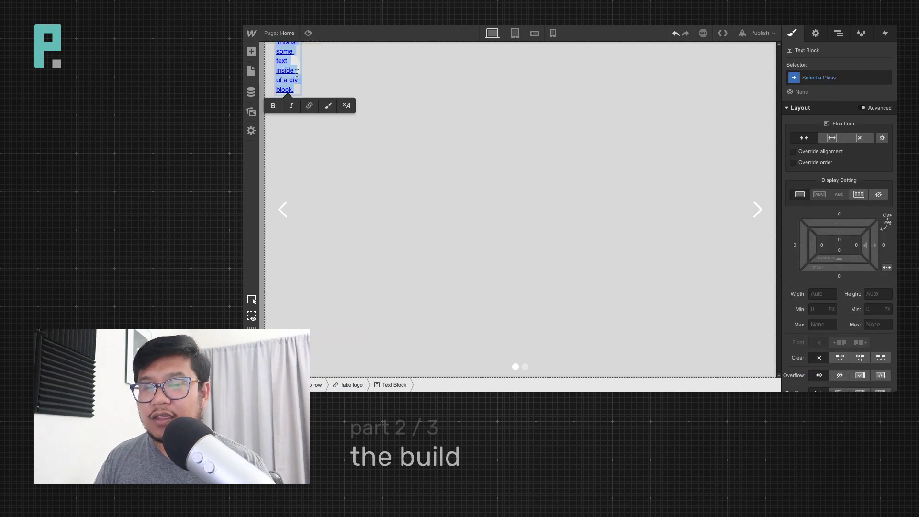
{"action": "type", "text": "R"}
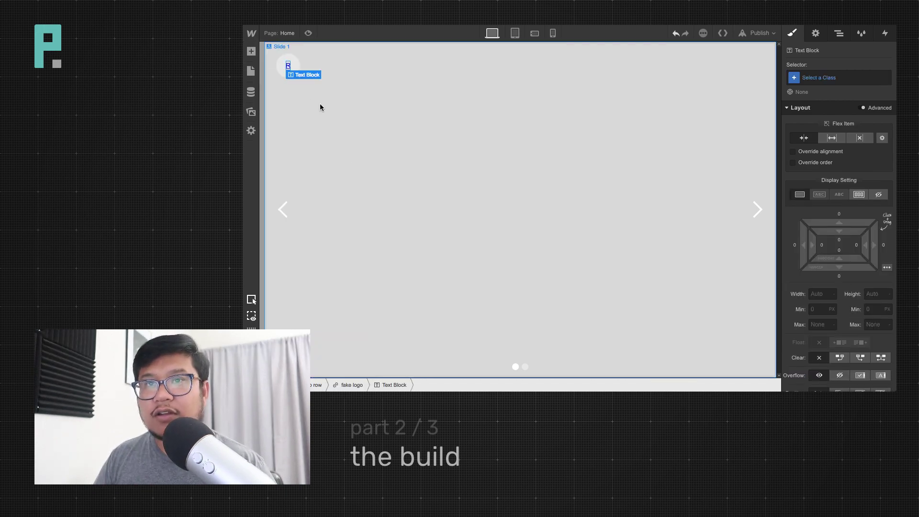
Remove the underline from the text of the fake logo link block
{"action": "left_click", "coordinate": [281, 69]}
{"action": "scroll", "coordinate": [868, 320], "scroll_direction": "down", "scroll_amount": 3}
{"action": "scroll", "coordinate": [868, 319], "scroll_direction": "down", "scroll_amount": 3}
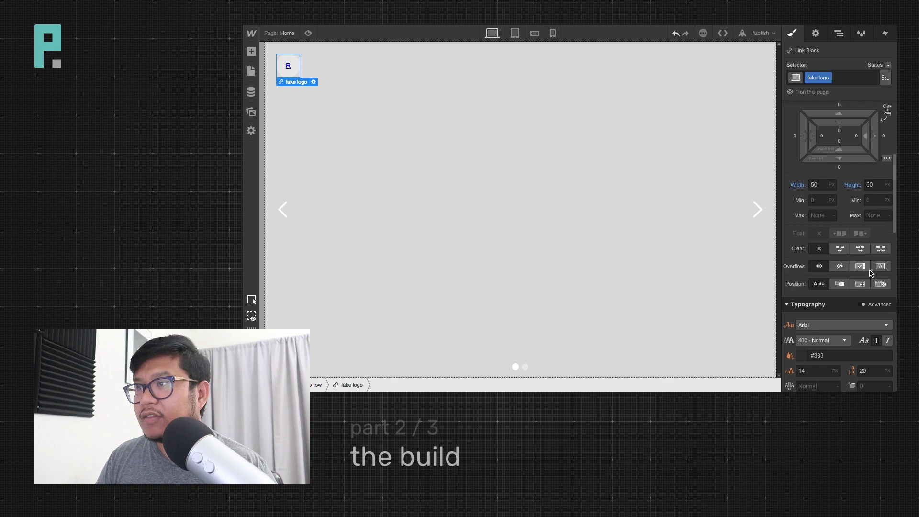
{"action": "left_click", "coordinate": [864, 332]}
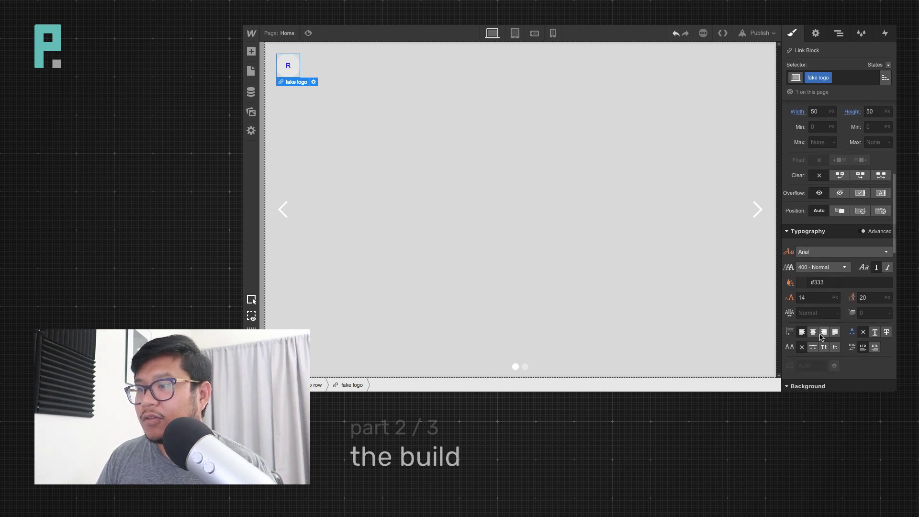
Set the text colour of the fake logo link block to dark grey #4b4b4b
{"action": "left_click", "coordinate": [801, 282]}
{"action": "mouse_move", "coordinate": [820, 181]}
{"action": "left_mouse_down"}
{"action": "mouse_move", "coordinate": [776, 210]}
{"action": "mouse_move", "coordinate": [766, 232]}
{"action": "mouse_move", "coordinate": [766, 201]}
{"action": "mouse_move", "coordinate": [890, 102]}
{"action": "left_mouse_up"}
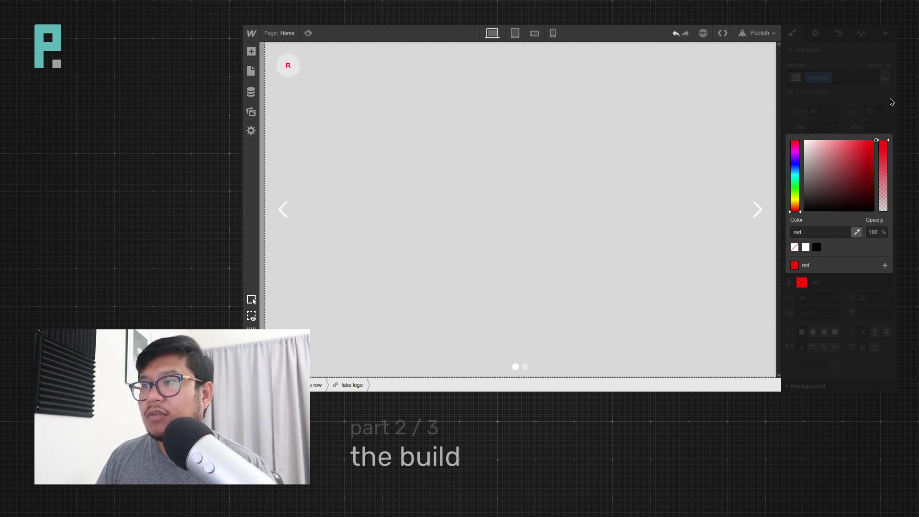
{"action": "left_click", "coordinate": [890, 101]}
{"action": "left_click", "coordinate": [802, 282]}
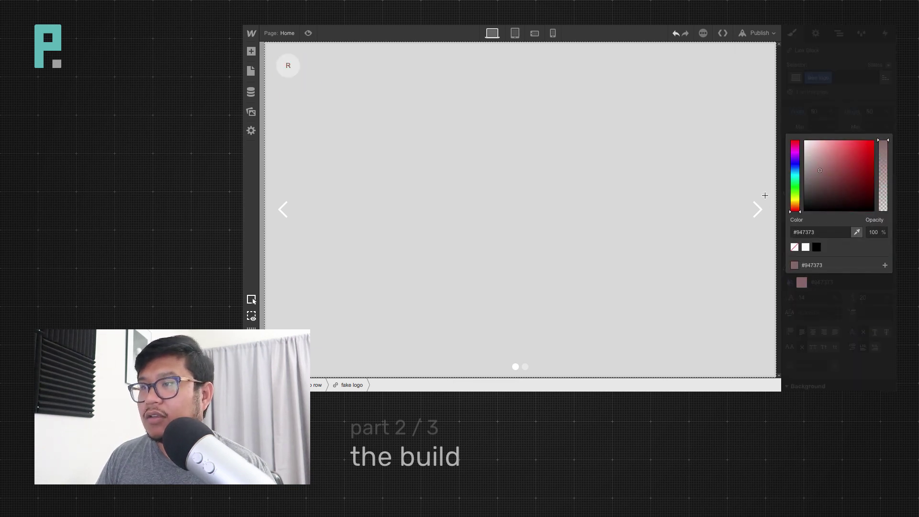
{"action": "mouse_move", "coordinate": [814, 196]}
{"action": "left_mouse_down"}
{"action": "mouse_move", "coordinate": [756, 202]}
{"action": "mouse_move", "coordinate": [823, 122]}
{"action": "left_mouse_up"}
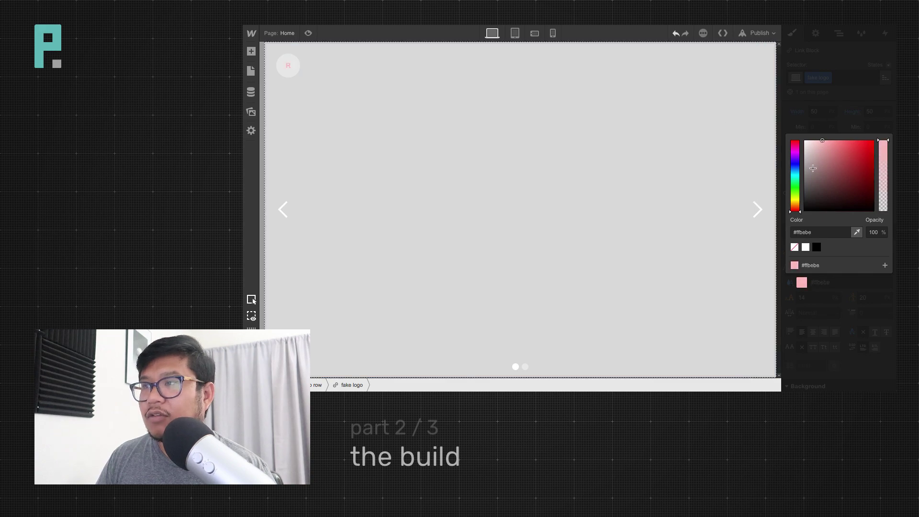
{"action": "mouse_move", "coordinate": [813, 168]}
{"action": "left_mouse_down"}
{"action": "mouse_move", "coordinate": [816, 161]}
{"action": "mouse_move", "coordinate": [828, 199]}
{"action": "mouse_move", "coordinate": [812, 184]}
{"action": "mouse_move", "coordinate": [804, 203]}
{"action": "left_mouse_up"}
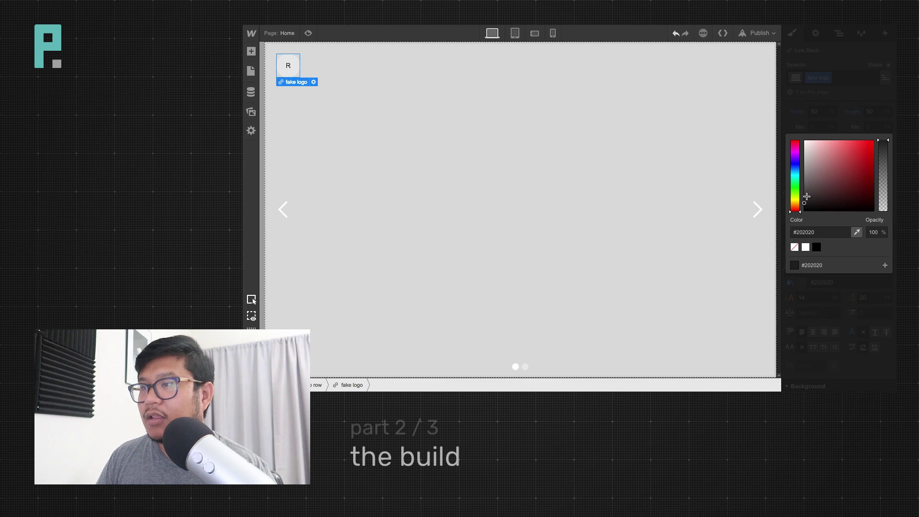
{"action": "left_click", "coordinate": [827, 128]}
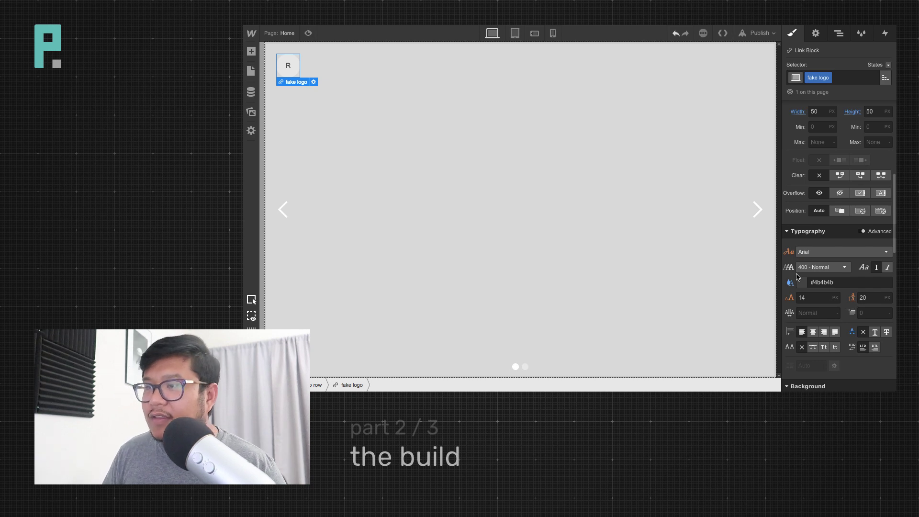
Set the font of the Body (All Pages) selector to Montserrat, and return to the fake logo class
{"action": "left_click", "coordinate": [881, 80]}
{"action": "left_click", "coordinate": [849, 95]}
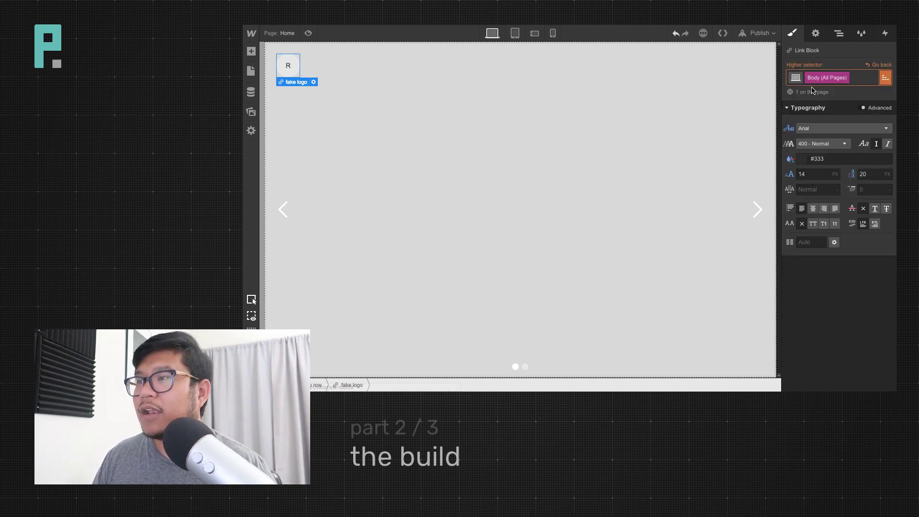
{"action": "left_click", "coordinate": [814, 128]}
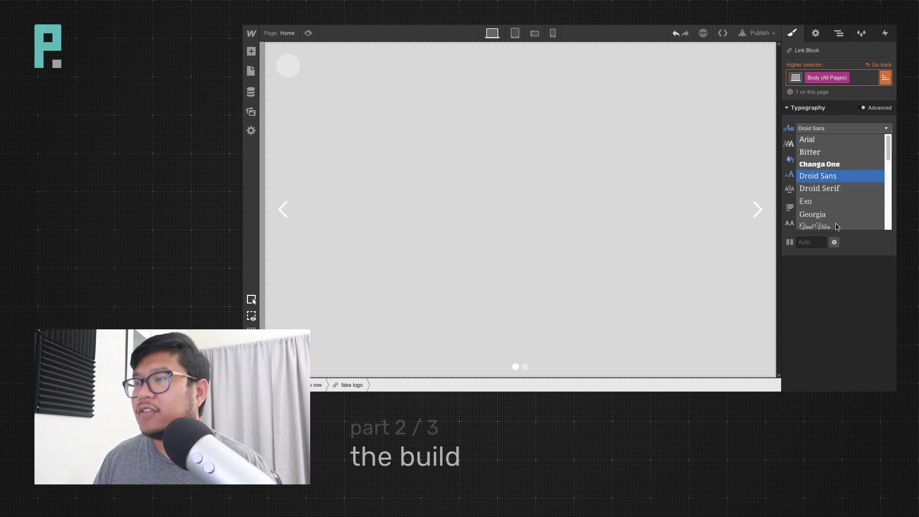
{"action": "scroll", "coordinate": [842, 191], "scroll_direction": "down", "scroll_amount": 2}
{"action": "scroll", "coordinate": [850, 199], "scroll_direction": "down", "scroll_amount": 1}
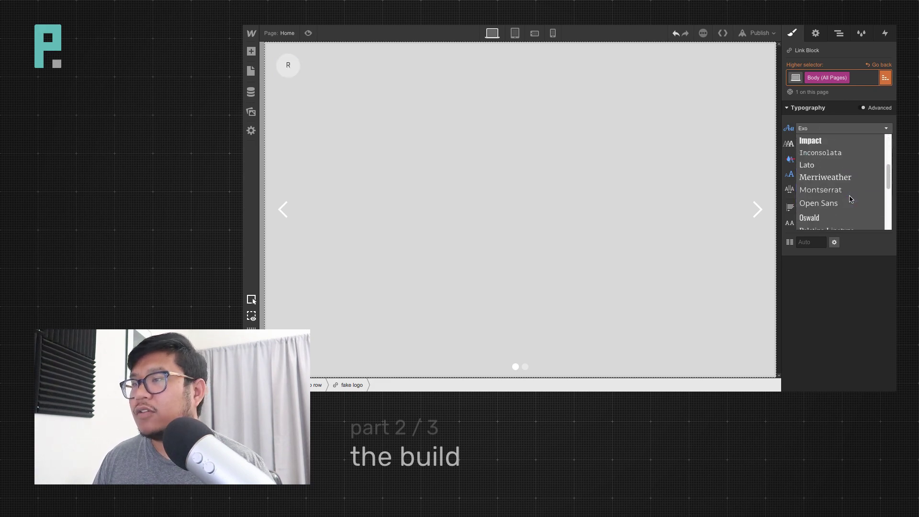
{"action": "left_click", "coordinate": [823, 190]}
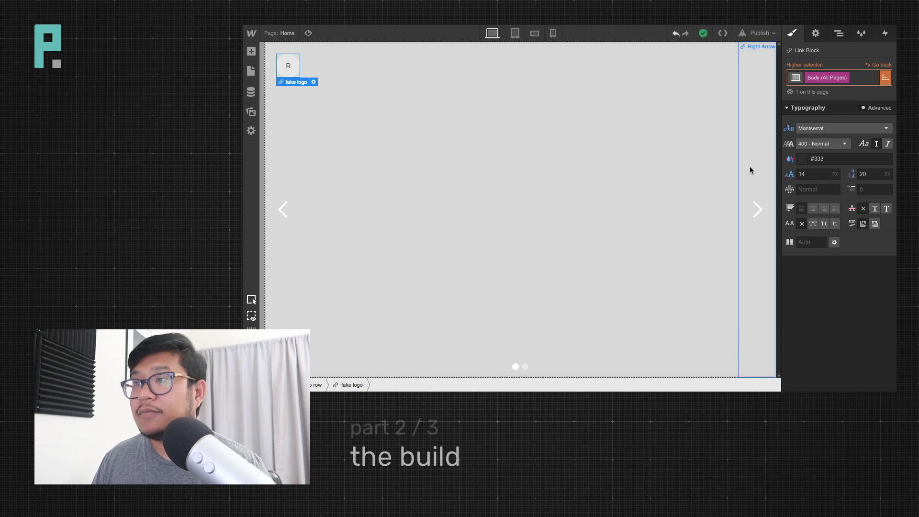
{"action": "left_click", "coordinate": [880, 66]}
Set the font weight of the fake logo class to 900 - Black
{"action": "scroll", "coordinate": [832, 216], "scroll_direction": "down", "scroll_amount": 5}
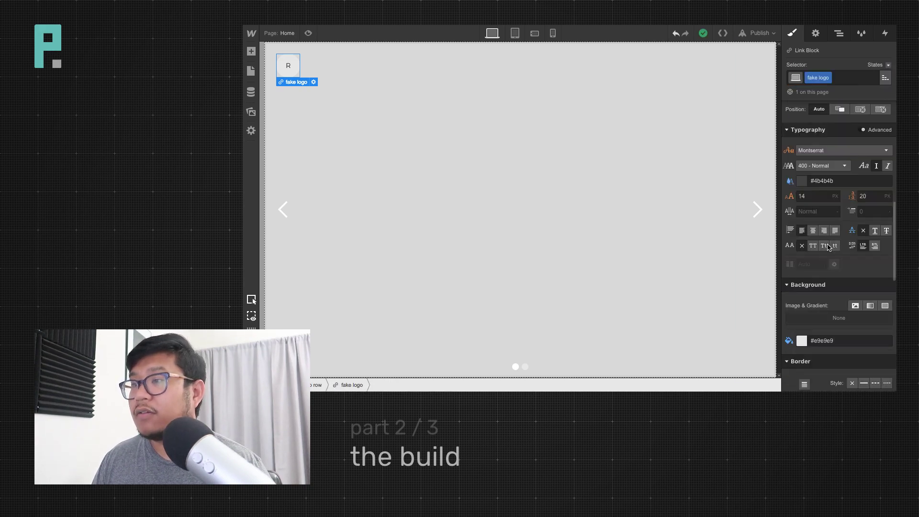
{"action": "left_click", "coordinate": [821, 165]}
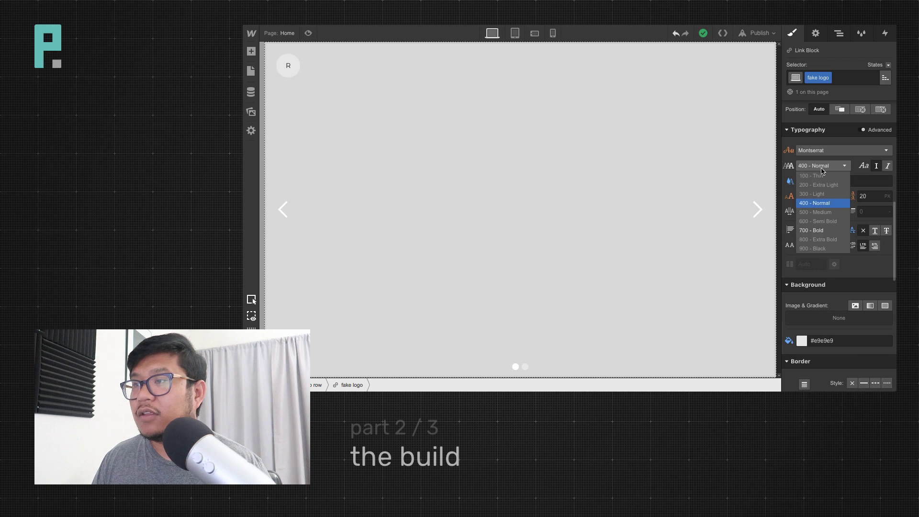
{"action": "left_click", "coordinate": [822, 249]}
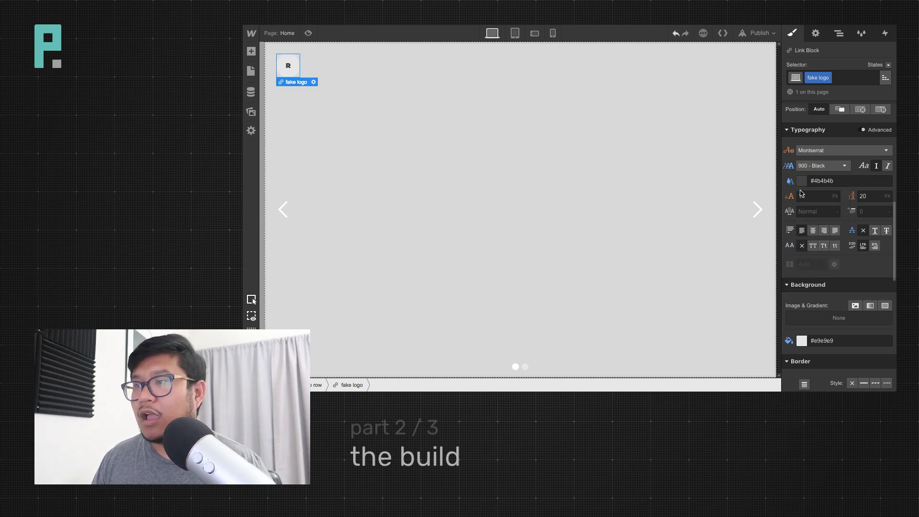
Set the font size of the fake logo class to 24 px and open its line height for editing
{"action": "left_click", "coordinate": [816, 198]}
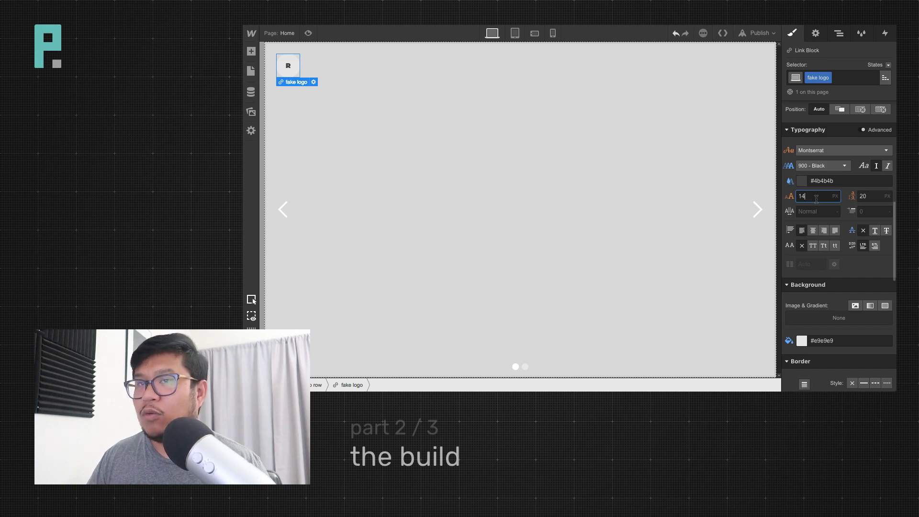
{"action": "key", "text": "shift+Up"}
{"action": "key", "text": "shift+Up"}
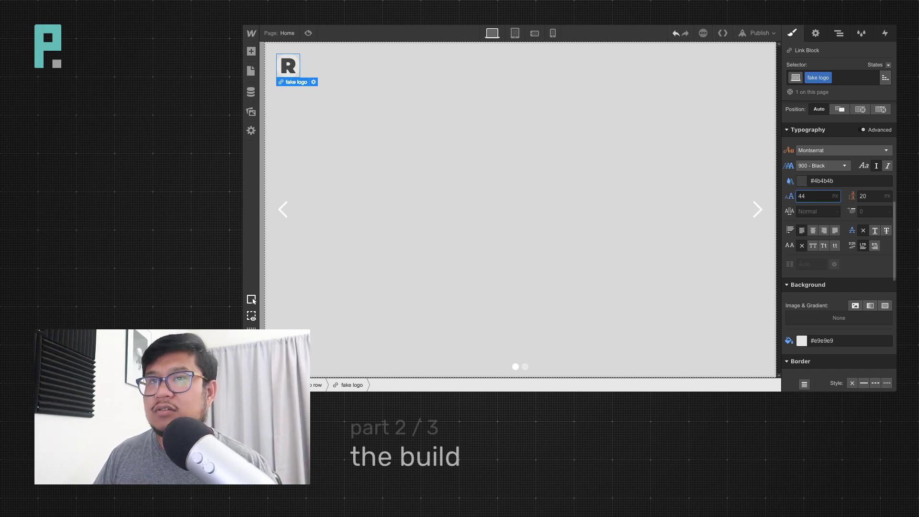
{"action": "key", "text": "shift+Down"}
{"action": "key", "text": "shift+Down"}
{"action": "left_click", "coordinate": [868, 196]}
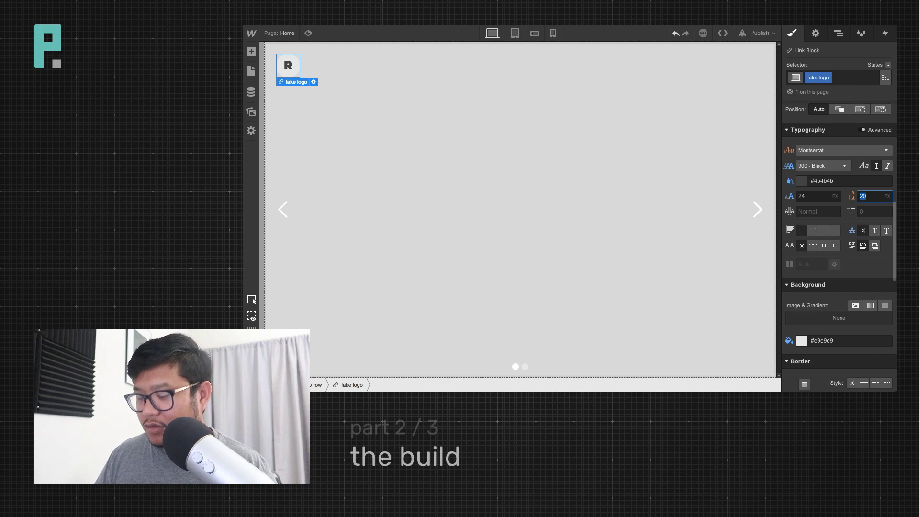
Select the top row div block and look through the elements that can be added to it
{"action": "left_click", "coordinate": [326, 83]}
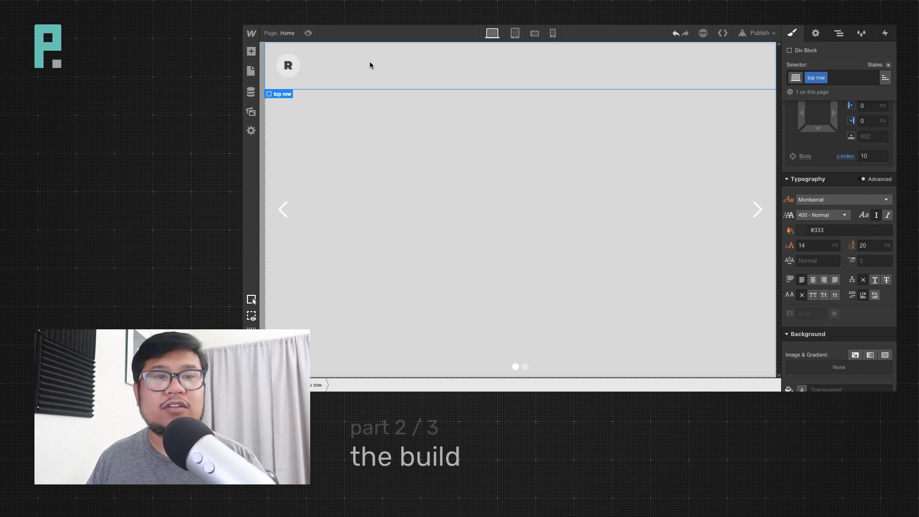
{"action": "key", "text": "a"}
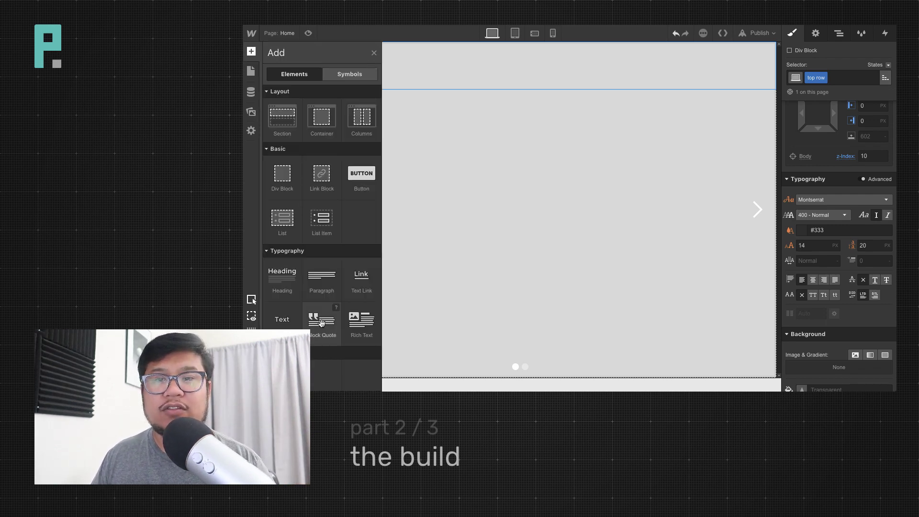
{"action": "scroll", "coordinate": [321, 324], "scroll_direction": "down", "scroll_amount": 8}
{"action": "scroll", "coordinate": [321, 323], "scroll_direction": "up", "scroll_amount": 6}
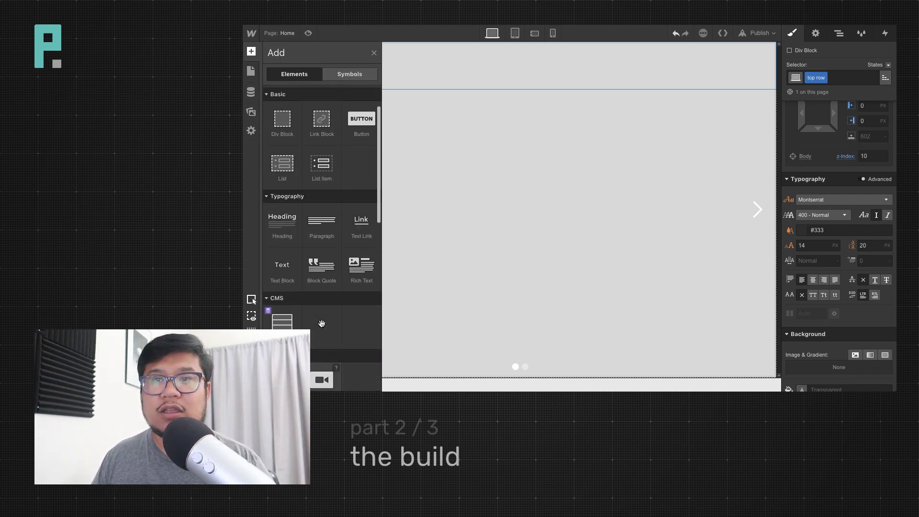
{"action": "scroll", "coordinate": [322, 323], "scroll_direction": "down", "scroll_amount": 4}
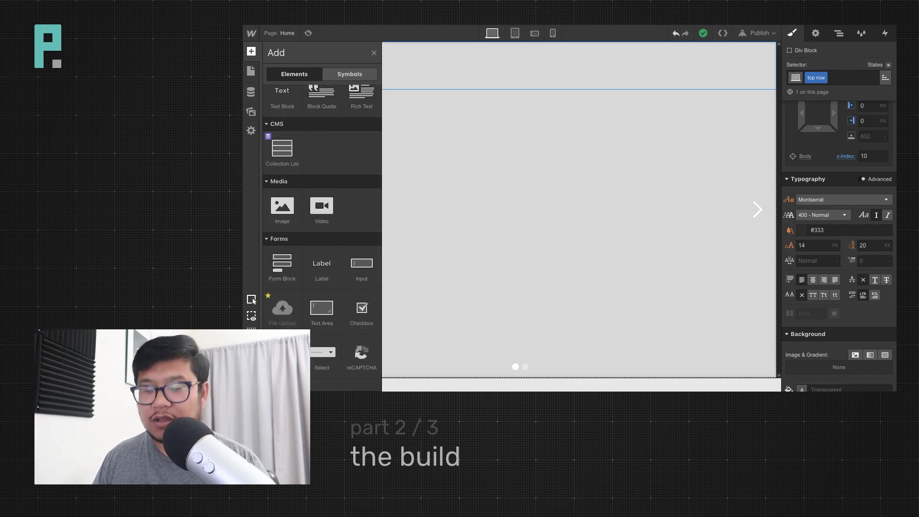
Open the Flaticon website in a new browser tab and search its icons for "search"
{"action": "key", "text": "super+t"}
{"action": "type", "text": "flat"}
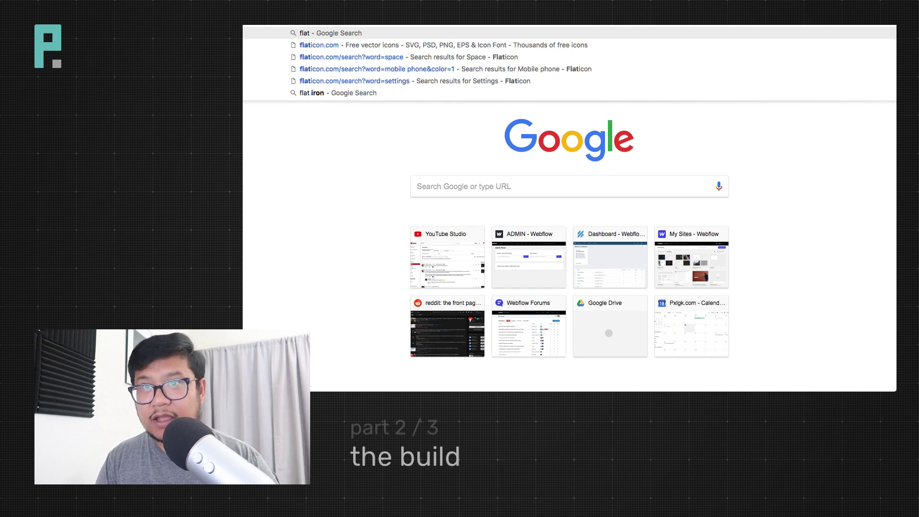
{"action": "type", "text": " icon"}
{"action": "key", "text": "Return"}
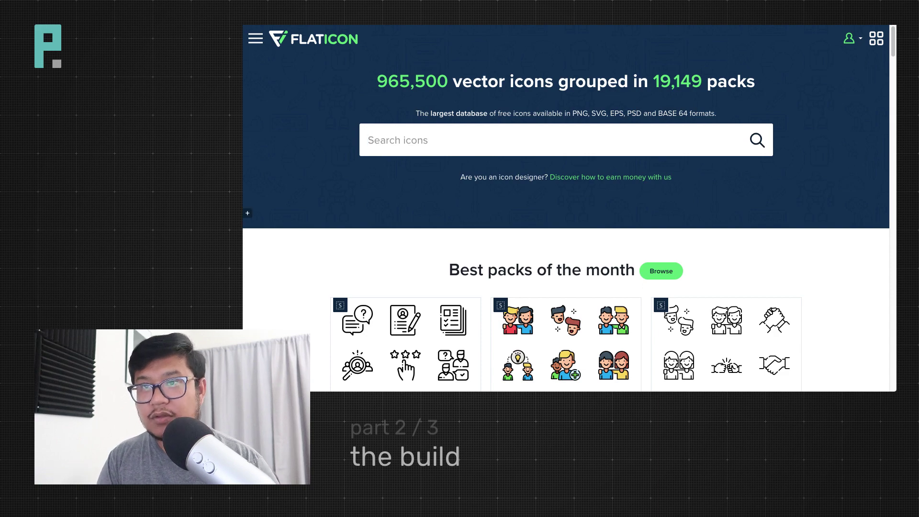
{"action": "type", "text": "search"}
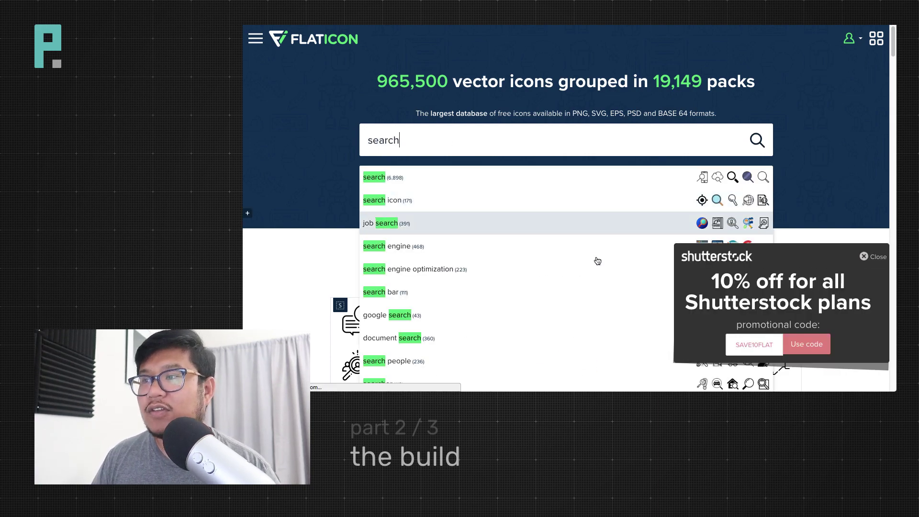
{"action": "key", "text": "Return"}
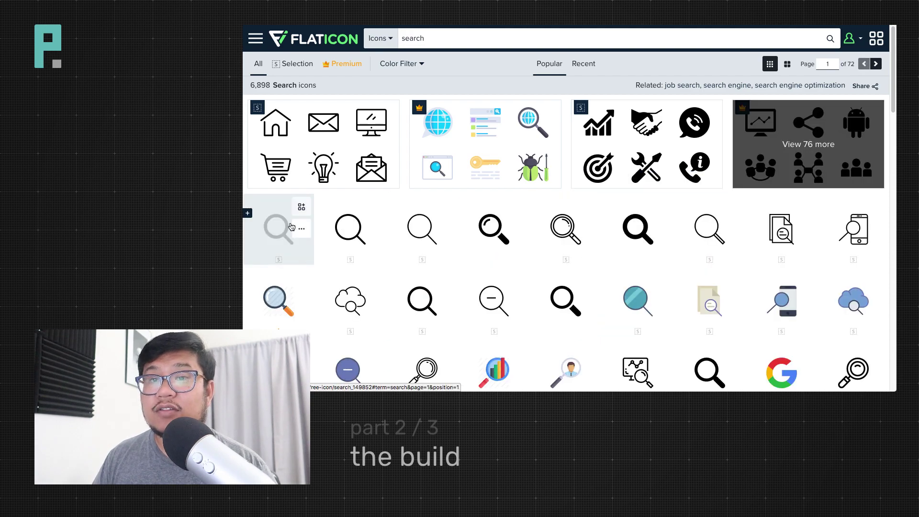
Download the first magnifying glass result as a free black SVG, and upload search.svg to the project's assets in Webflow
{"action": "left_click", "coordinate": [278, 228]}
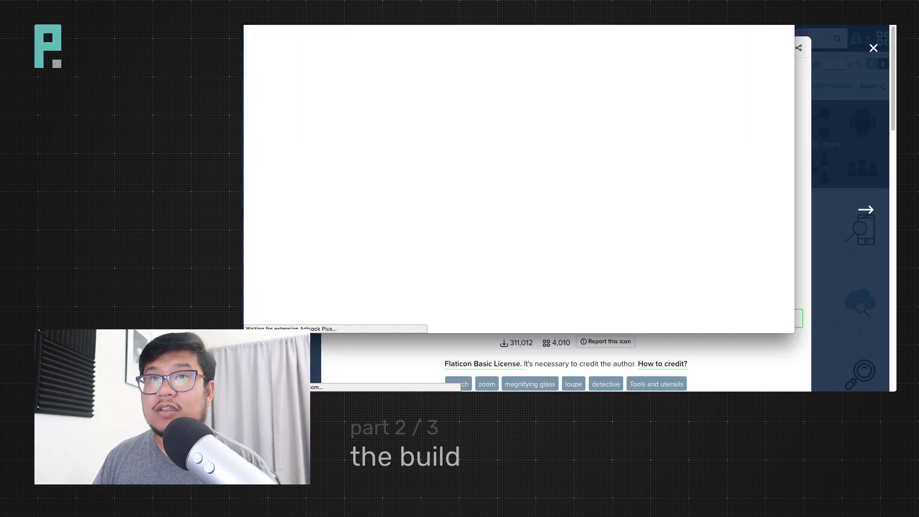
{"action": "scroll", "coordinate": [658, 281], "scroll_direction": "down", "scroll_amount": 1}
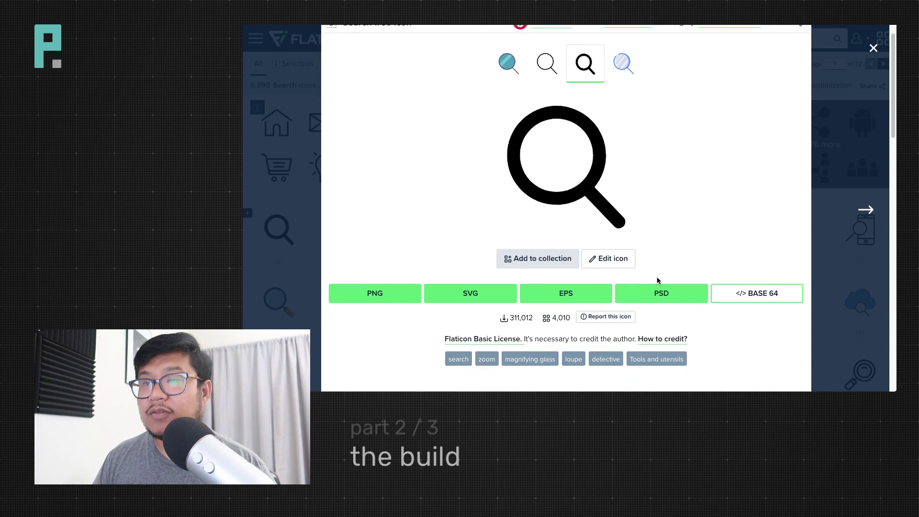
{"action": "left_click", "coordinate": [482, 298]}
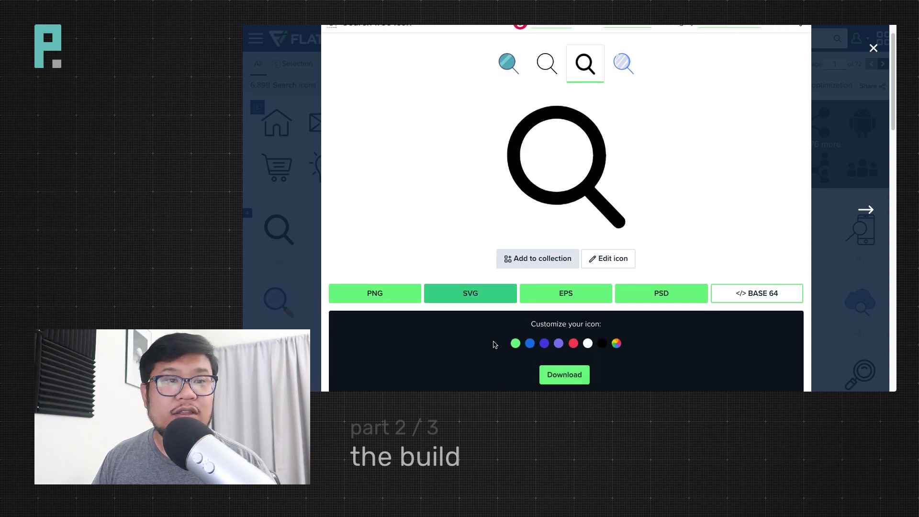
{"action": "scroll", "coordinate": [526, 346], "scroll_direction": "down", "scroll_amount": 1}
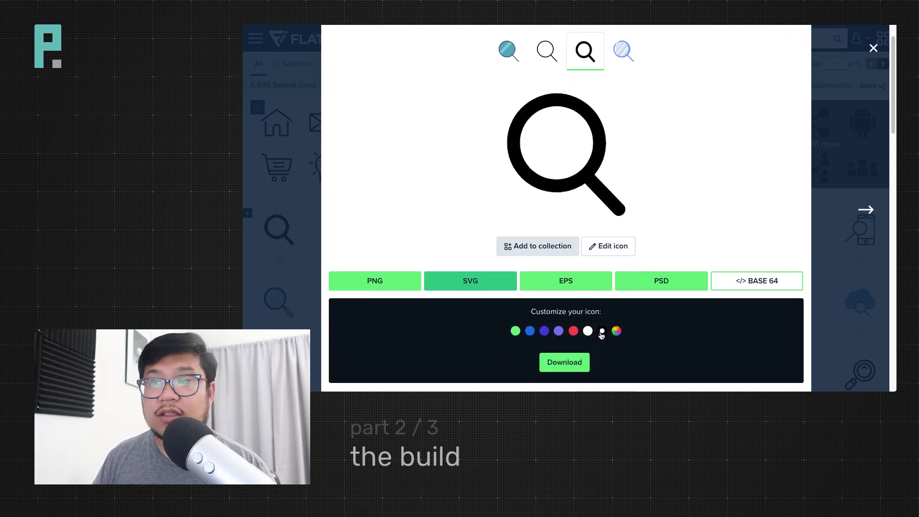
{"action": "scroll", "coordinate": [694, 248], "scroll_direction": "up", "scroll_amount": 1}
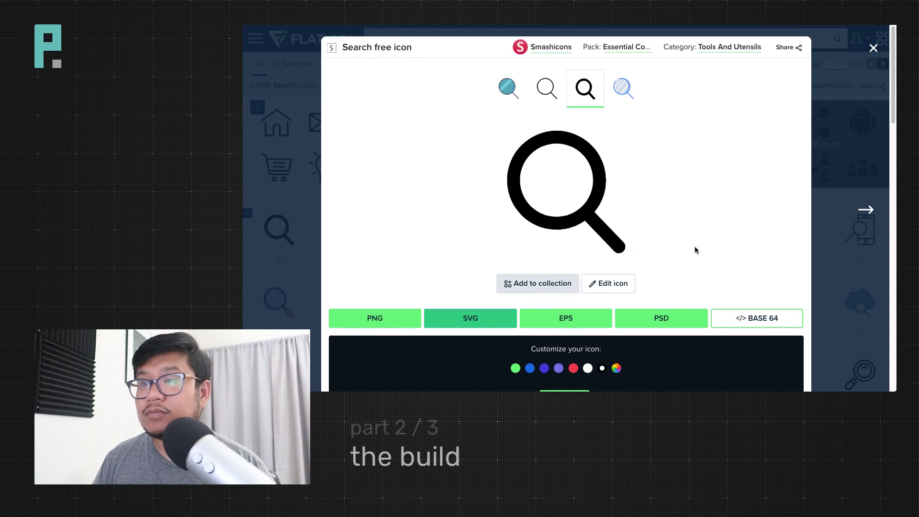
{"action": "scroll", "coordinate": [694, 250], "scroll_direction": "down", "scroll_amount": 2}
{"action": "left_click", "coordinate": [579, 337]}
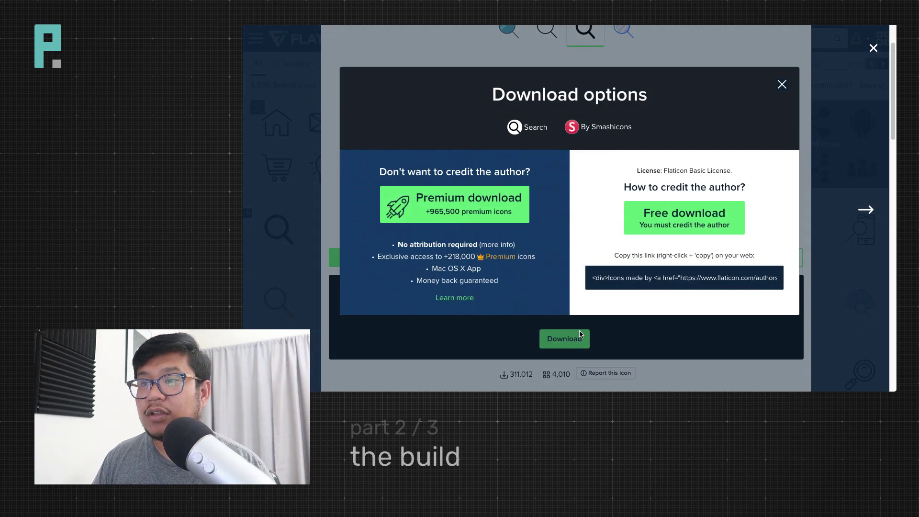
{"action": "left_click", "coordinate": [684, 218]}
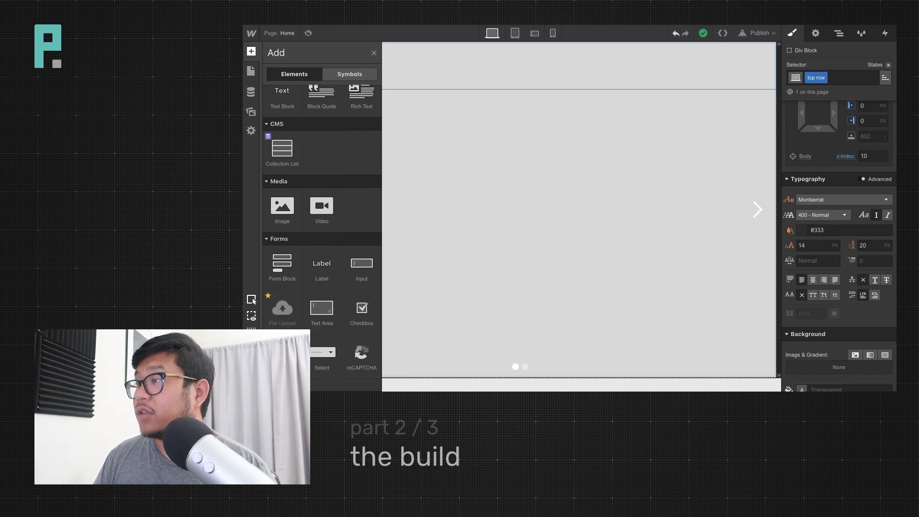
{"action": "left_click_drag", "start_coordinate": [854, 281], "coordinate": [850, 371]}
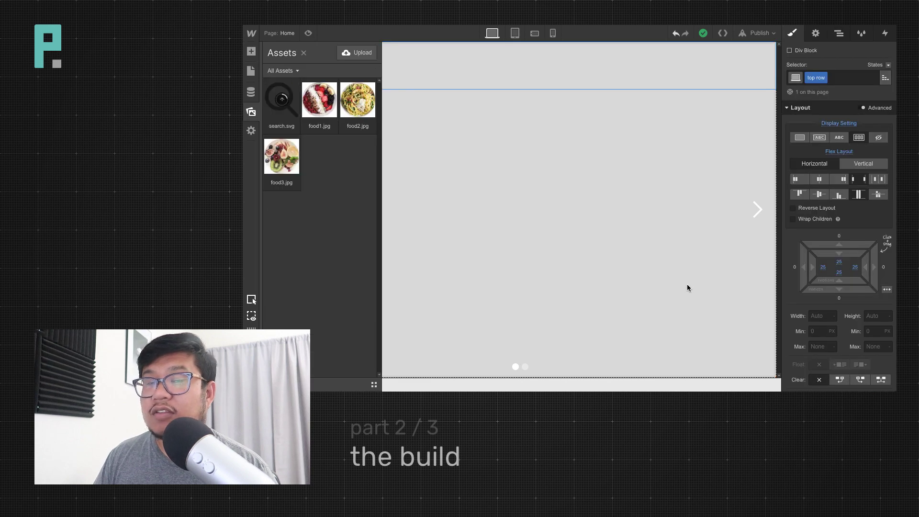
Add a div block inside the top row beside the logo and give it the class search
{"action": "left_click", "coordinate": [577, 75]}
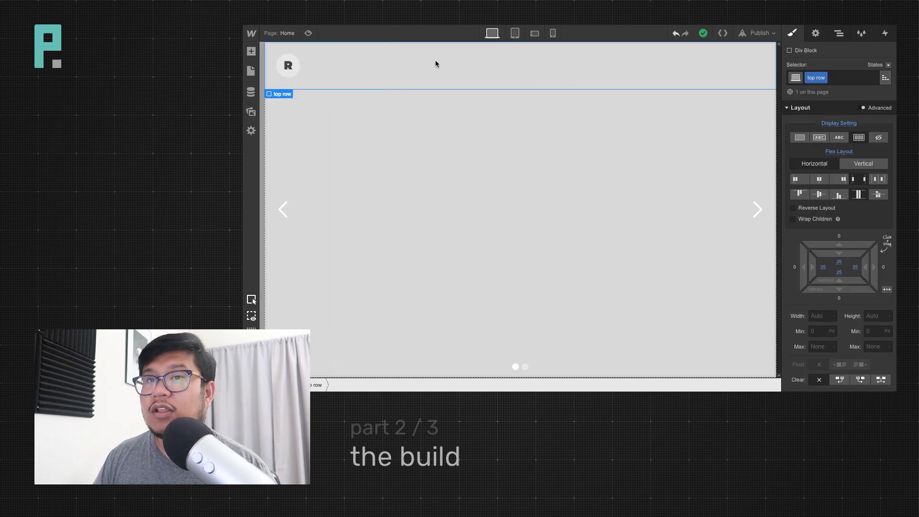
{"action": "key", "text": "a"}
{"action": "left_click", "coordinate": [281, 178]}
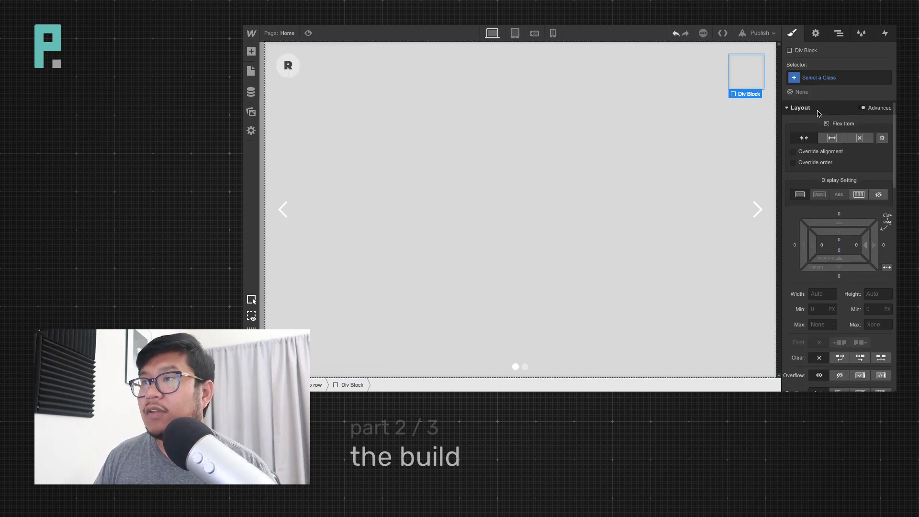
{"action": "left_click", "coordinate": [834, 78]}
{"action": "type", "text": "search"}
{"action": "key", "text": "Return"}
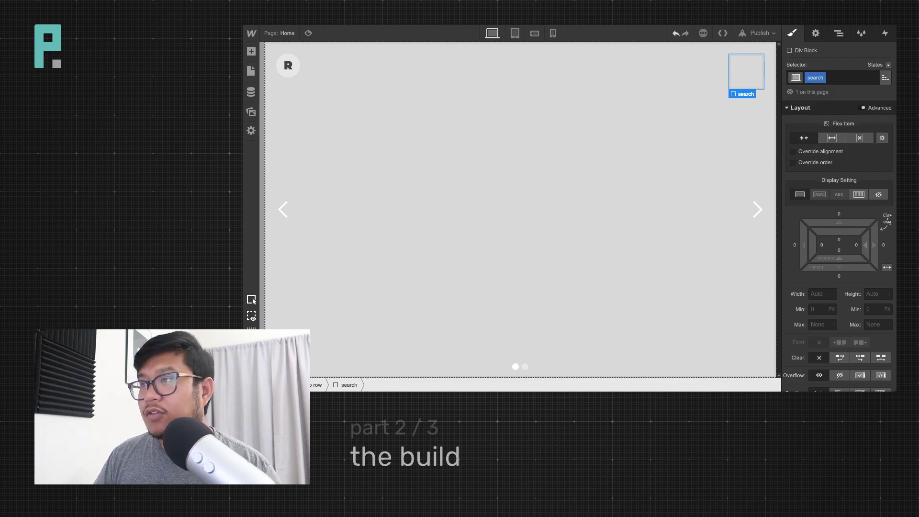
Set the search div block's width and height to 50 px
{"action": "type", "text": "50"}
{"action": "key", "text": "Tab"}
{"action": "type", "text": "50"}
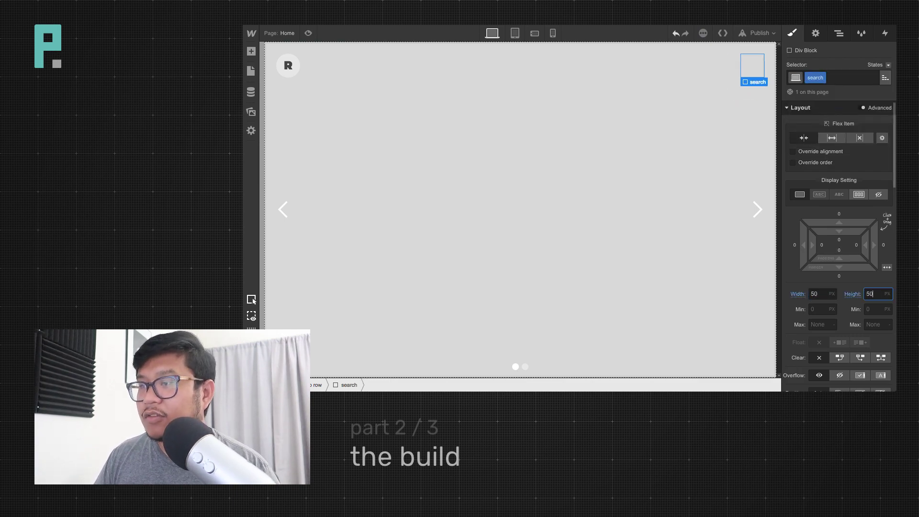
Give the search div block a white background and a border radius of 50%
{"action": "scroll", "coordinate": [831, 354], "scroll_direction": "down", "scroll_amount": 10}
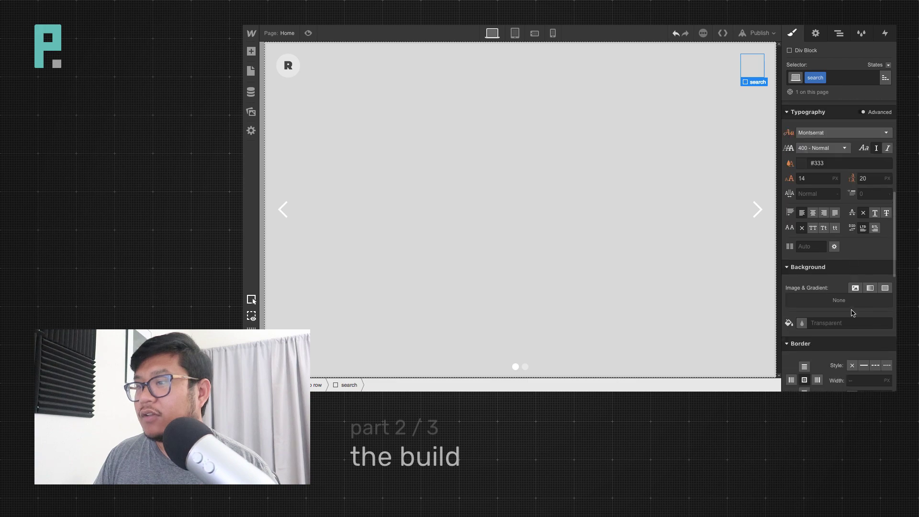
{"action": "left_click", "coordinate": [802, 311]}
{"action": "left_click", "coordinate": [842, 169]}
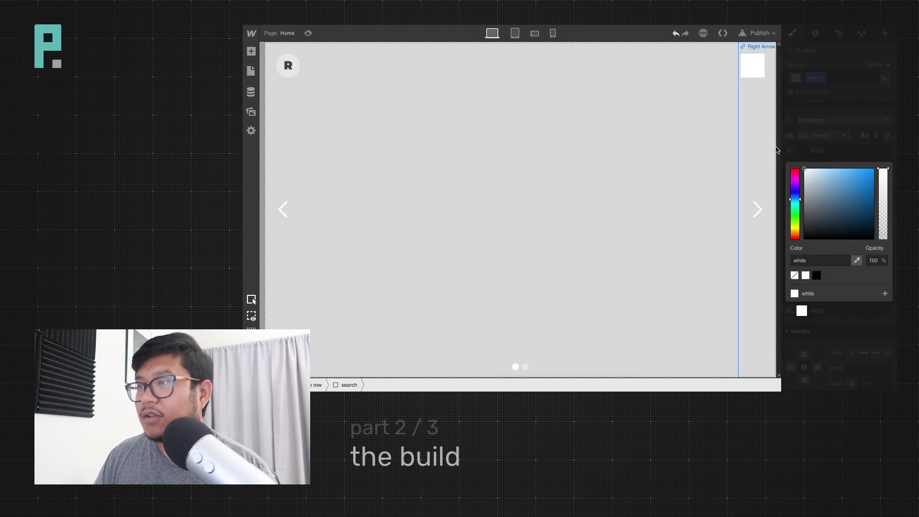
{"action": "left_click_drag", "start_coordinate": [834, 166], "coordinate": [779, 133]}
{"action": "left_click", "coordinate": [837, 94]}
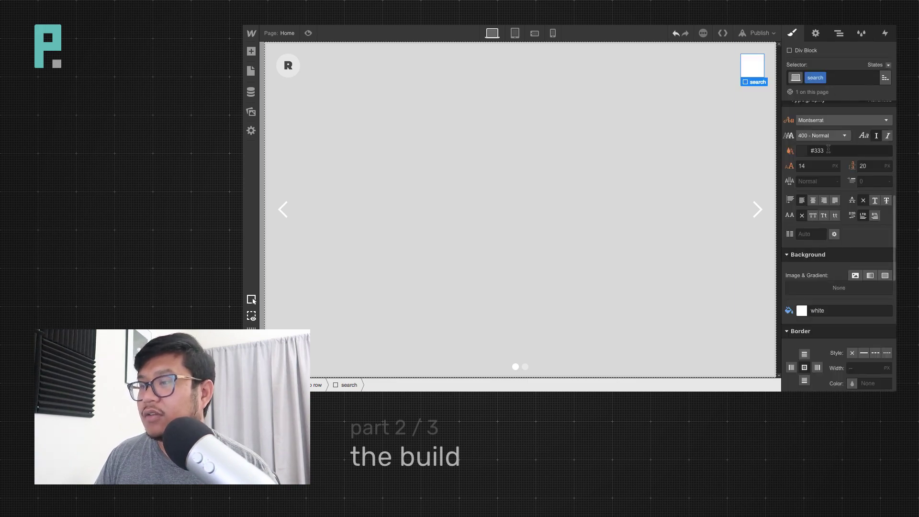
{"action": "scroll", "coordinate": [857, 288], "scroll_direction": "down", "scroll_amount": 4}
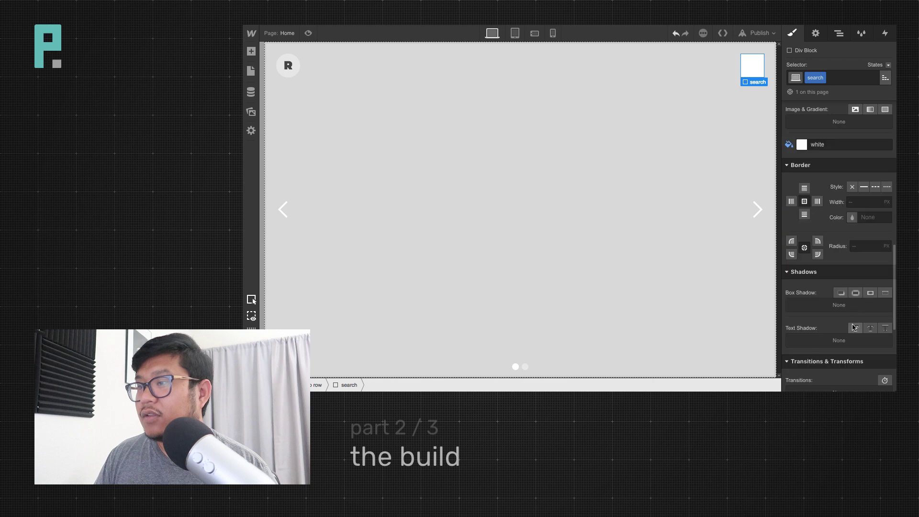
{"action": "left_click", "coordinate": [860, 246]}
{"action": "type", "text": "50%"}
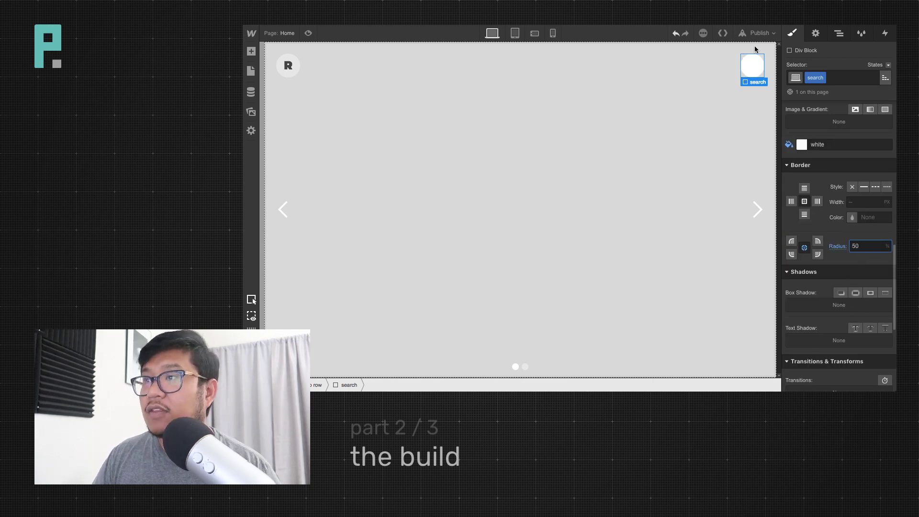
Make the search div block a horizontal flex layout with its content centred both horizontally and vertically
{"action": "scroll", "coordinate": [839, 193], "scroll_direction": "up", "scroll_amount": 10}
{"action": "left_click", "coordinate": [858, 195]}
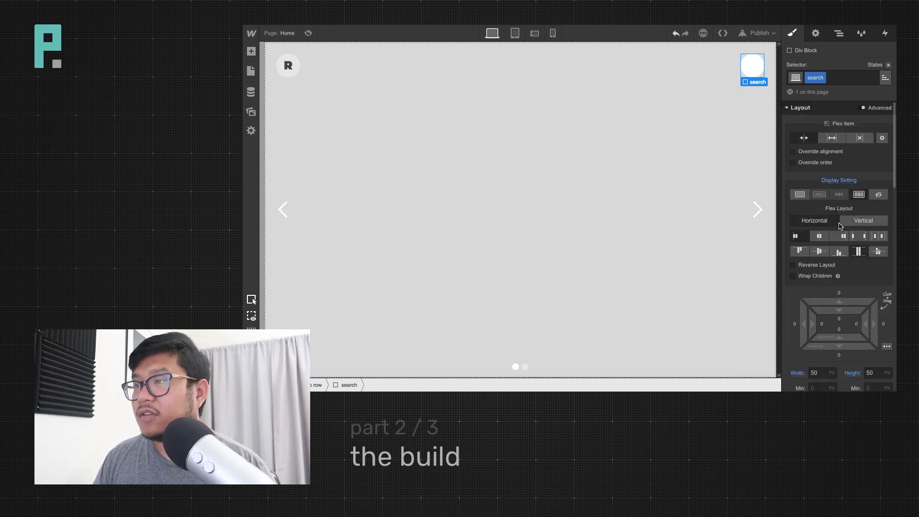
{"action": "left_click", "coordinate": [819, 236]}
Place the search.svg image from the assets inside the round search div block and select it
{"action": "key", "text": "a"}
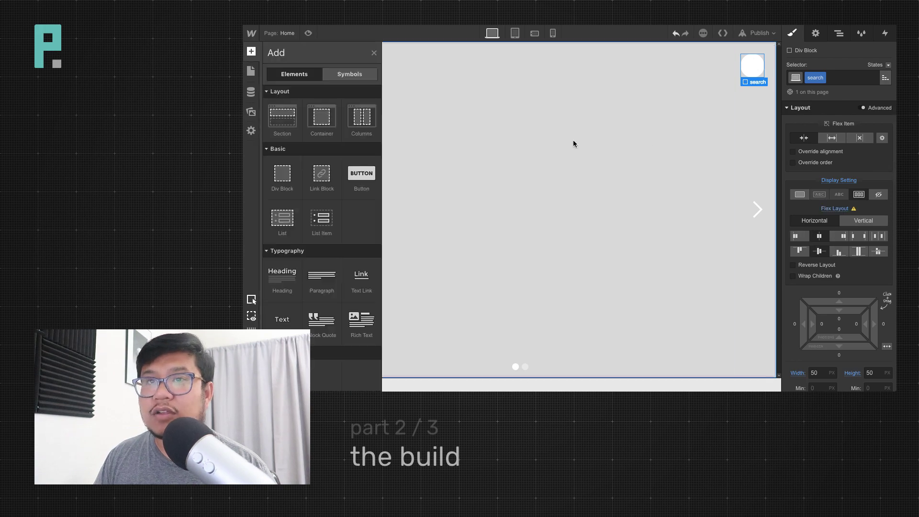
{"action": "left_click", "coordinate": [250, 112]}
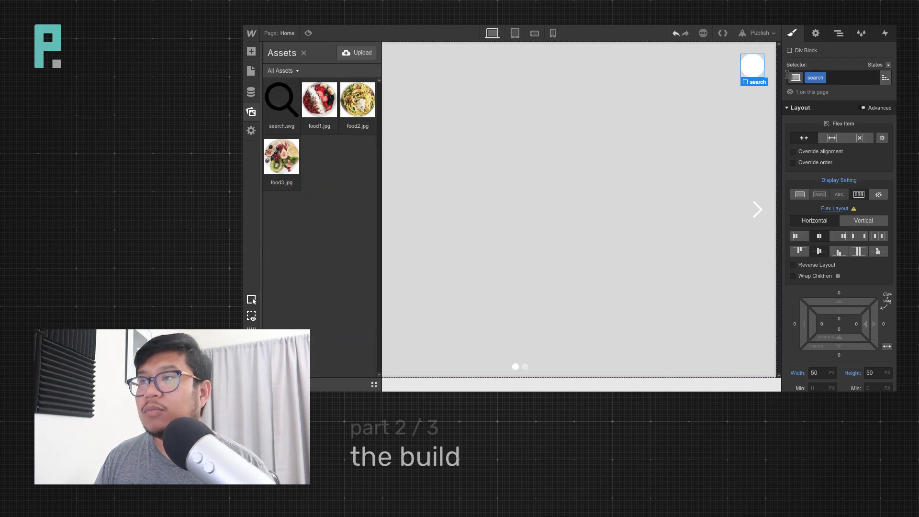
{"action": "left_click_drag", "start_coordinate": [281, 102], "coordinate": [776, 89]}
{"action": "left_click", "coordinate": [762, 70]}
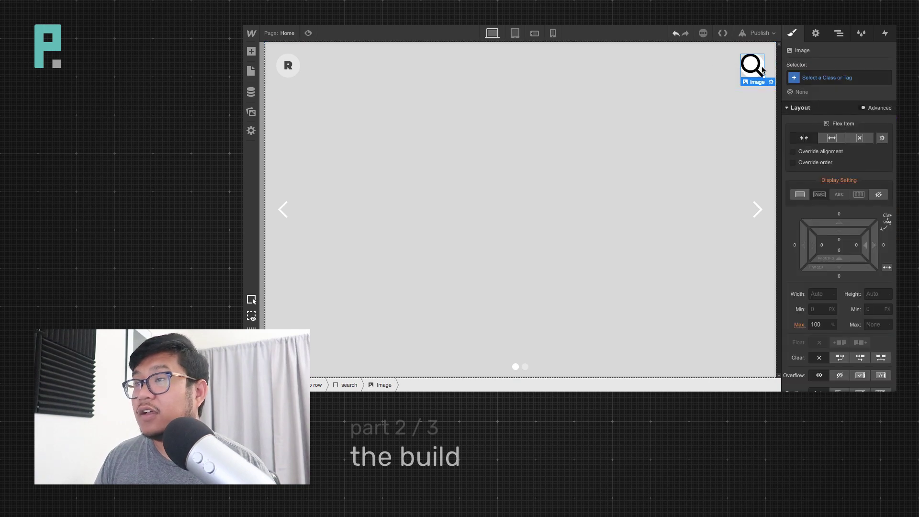
Give the magnifying glass image the class search icon and set its width and height to 25 px
{"action": "left_click", "coordinate": [820, 78]}
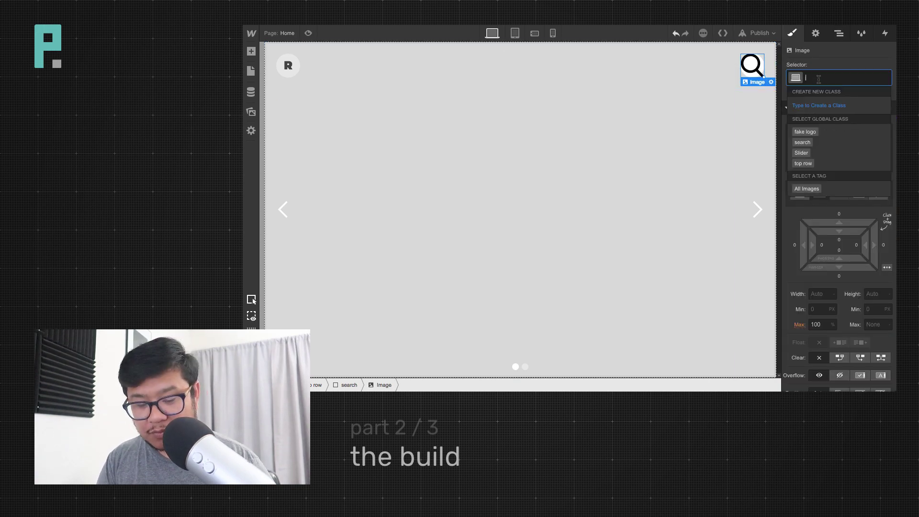
{"action": "type", "text": "seartch icon"}
{"action": "key", "text": "Return"}
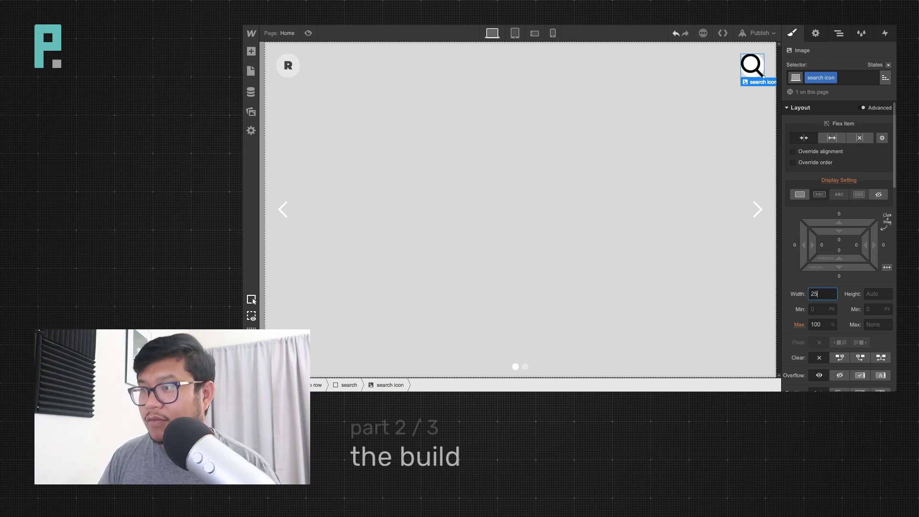
{"action": "key", "text": "Tab"}
{"action": "type", "text": "25"}
Reduce the search icon's width and height to 20 px
{"action": "key", "text": "shift+Tab"}
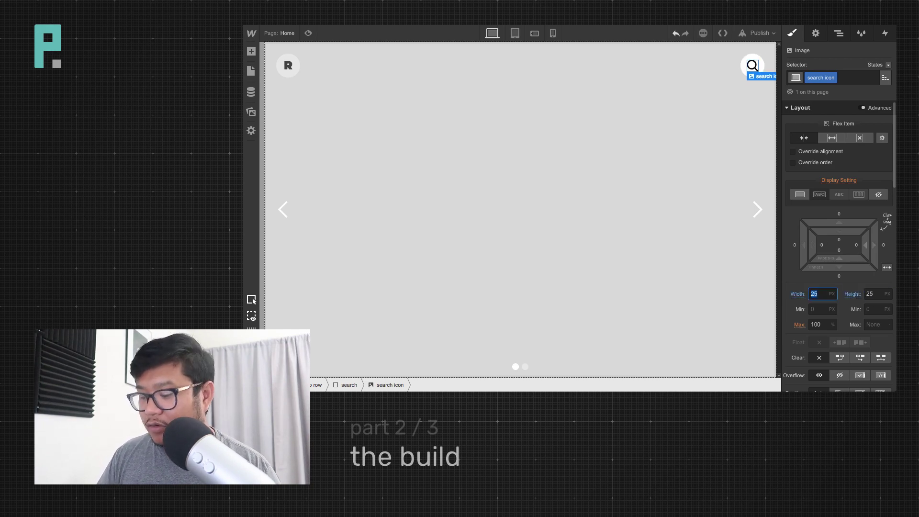
{"action": "type", "text": "20"}
{"action": "key", "text": "Tab"}
{"action": "type", "text": "20"}
{"action": "left_click", "coordinate": [692, 143]}
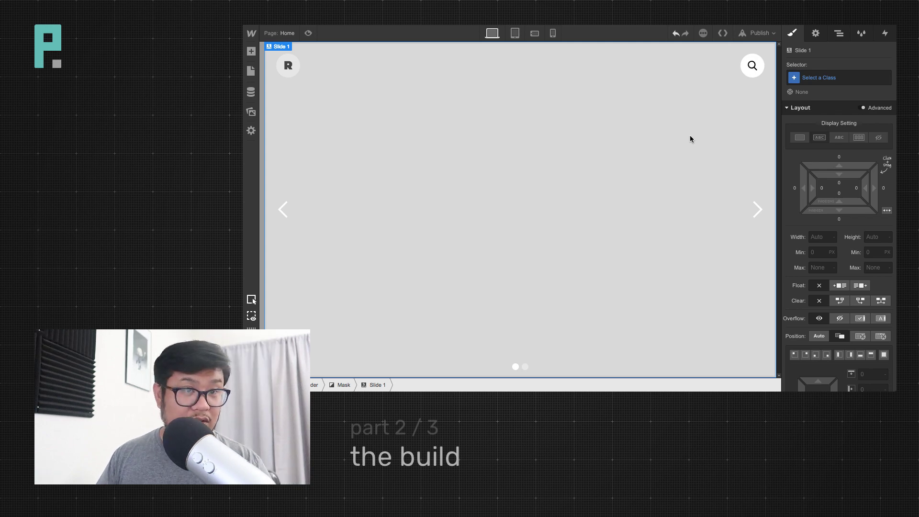
Select the Slider element and set its background colour to white
{"action": "left_click", "coordinate": [750, 70]}
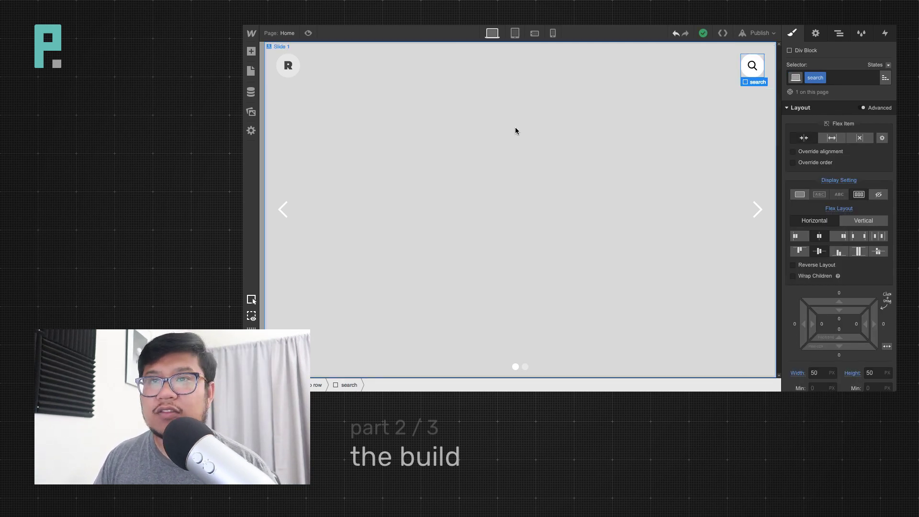
{"action": "left_click", "coordinate": [840, 35]}
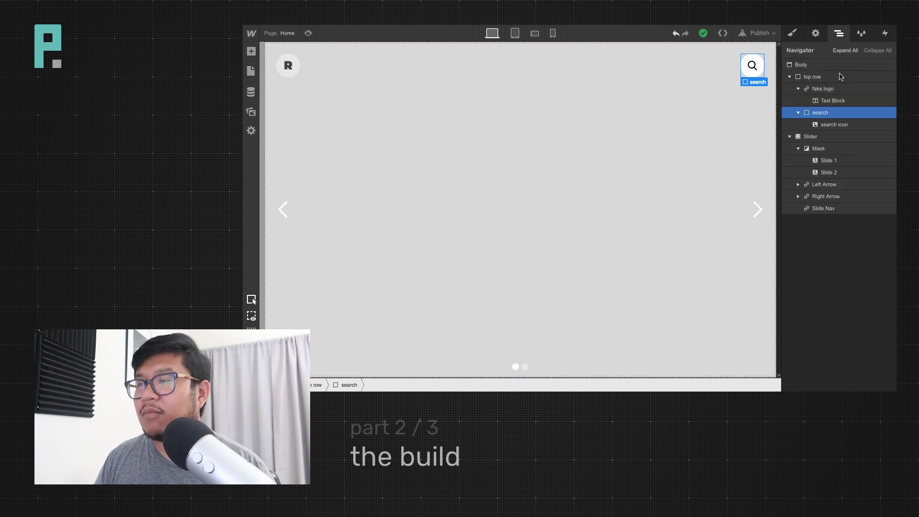
{"action": "left_click", "coordinate": [826, 138]}
{"action": "key", "text": "s"}
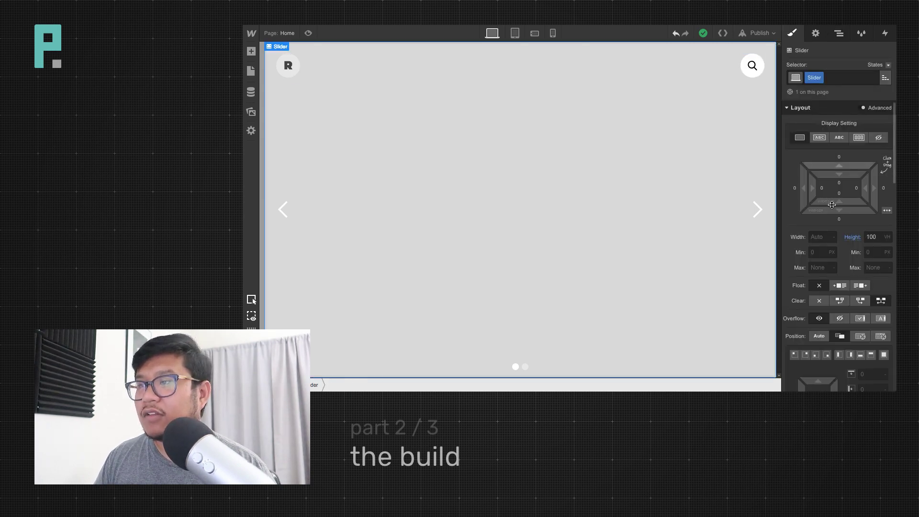
{"action": "scroll", "coordinate": [833, 207], "scroll_direction": "down", "scroll_amount": 5}
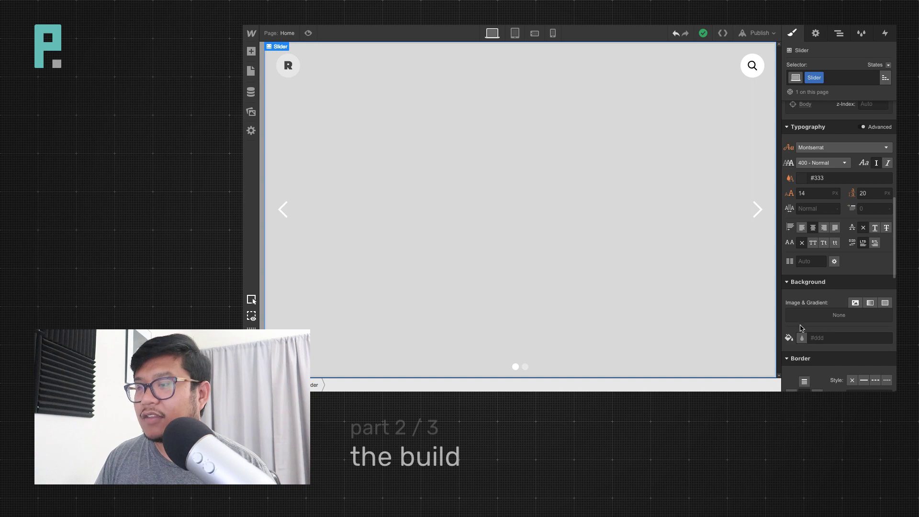
{"action": "left_click", "coordinate": [802, 337]}
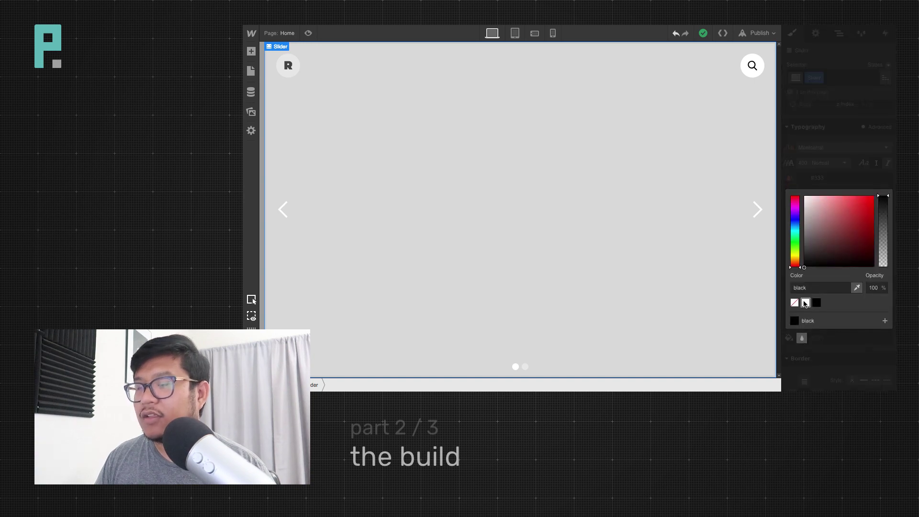
{"action": "left_click", "coordinate": [805, 304]}
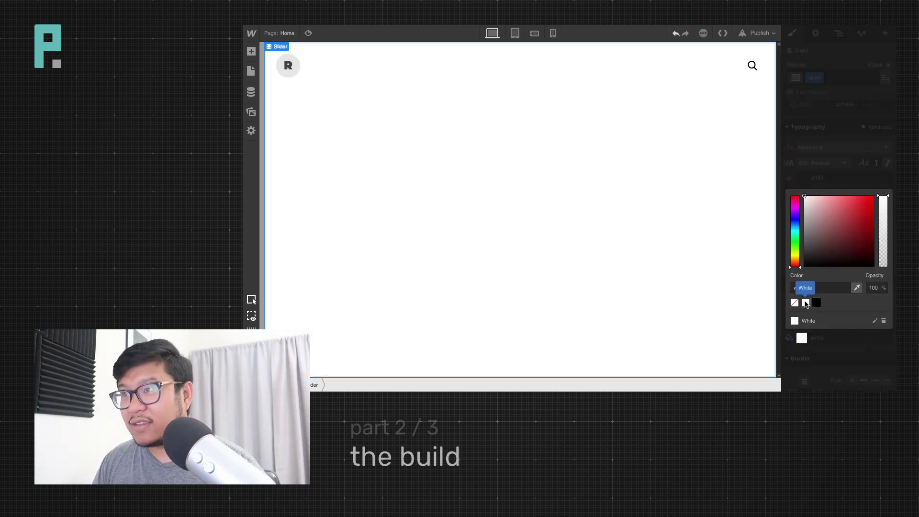
Select the search div block in the top row and add a box shadow to it
{"action": "left_click", "coordinate": [628, 64]}
{"action": "left_click", "coordinate": [752, 65]}
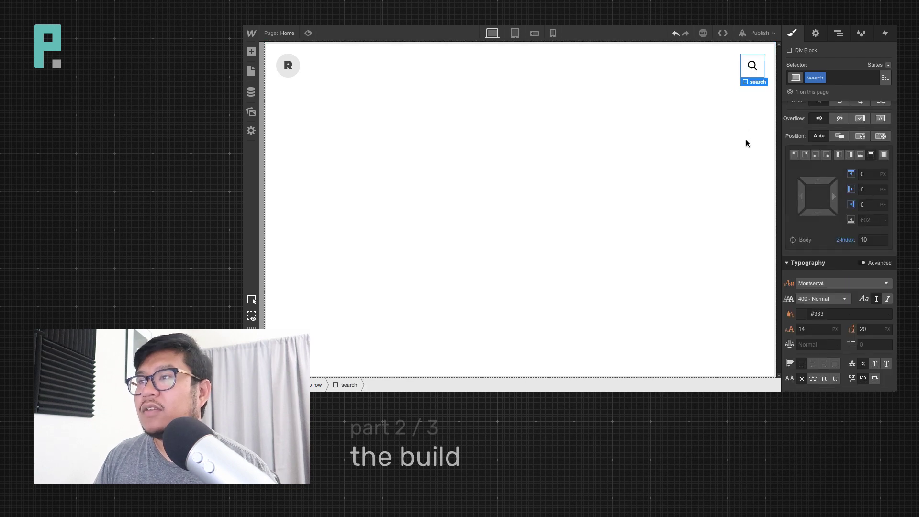
{"action": "scroll", "coordinate": [859, 257], "scroll_direction": "down", "scroll_amount": 2}
{"action": "scroll", "coordinate": [858, 257], "scroll_direction": "down", "scroll_amount": 6}
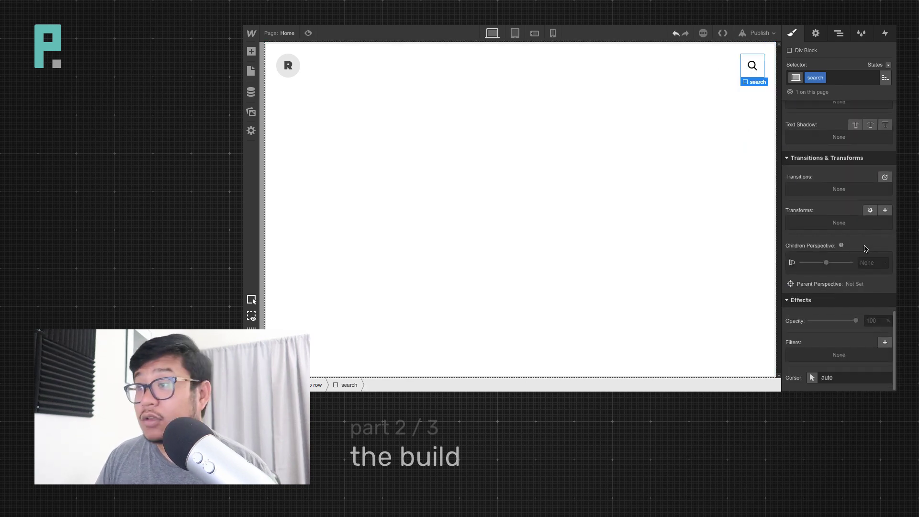
{"action": "scroll", "coordinate": [885, 240], "scroll_direction": "up", "scroll_amount": 2}
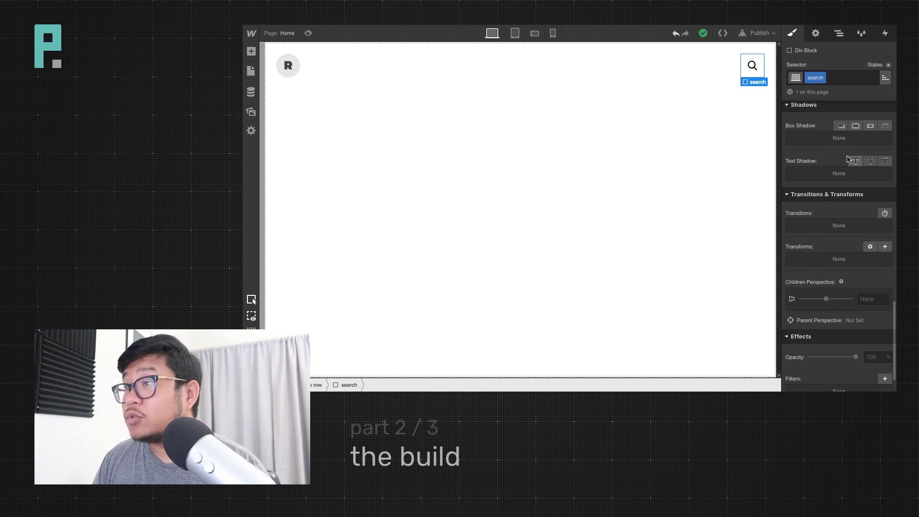
{"action": "left_click", "coordinate": [841, 126]}
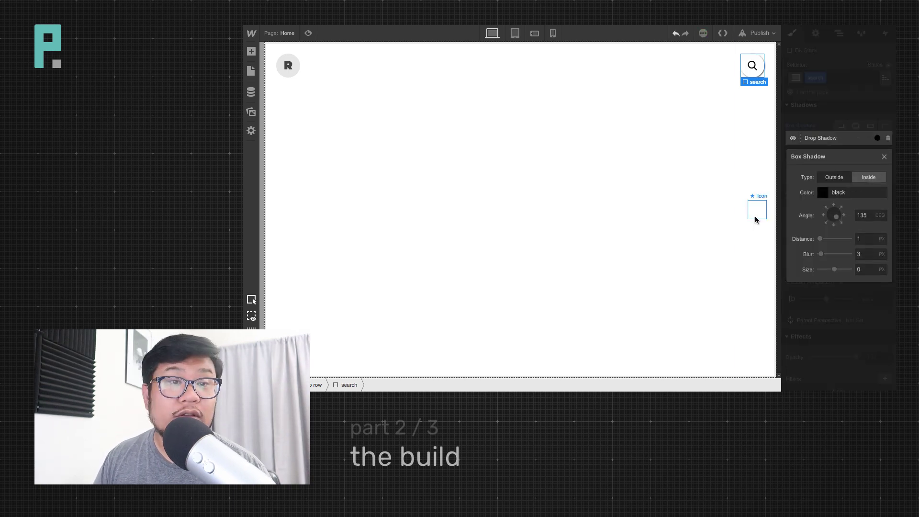
Set the search block's box shadow to a 180° angle, 10 px distance, 16 px blur and -10 px size
{"action": "left_click", "coordinate": [834, 225]}
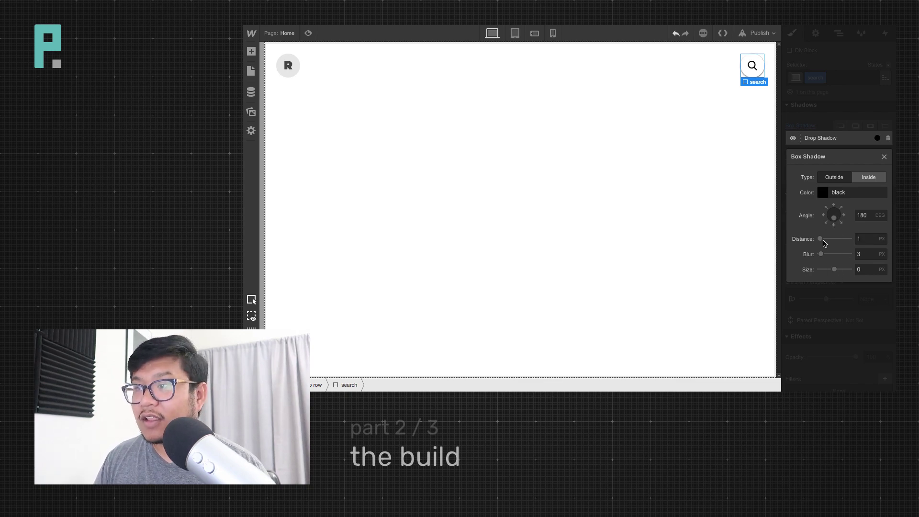
{"action": "left_click_drag", "start_coordinate": [822, 238], "coordinate": [818, 239]}
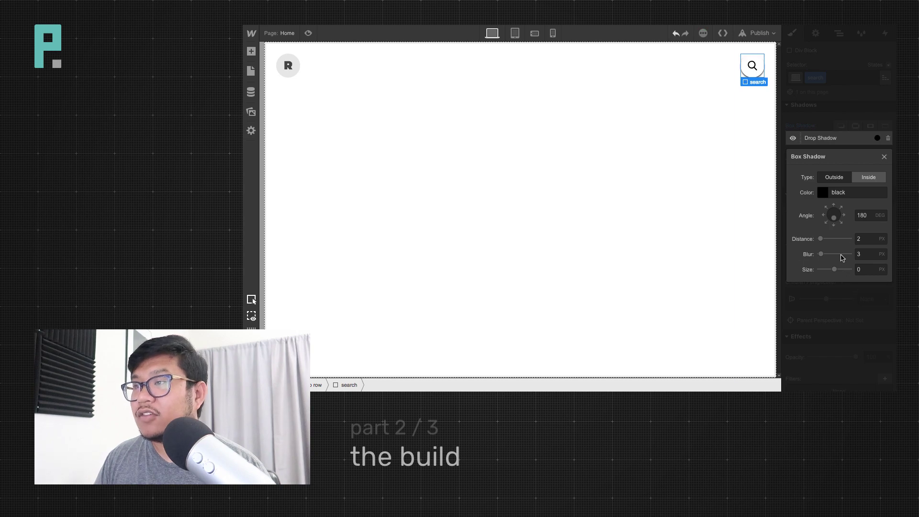
{"action": "mouse_move", "coordinate": [821, 254]}
{"action": "left_mouse_down"}
{"action": "mouse_move", "coordinate": [842, 254]}
{"action": "mouse_move", "coordinate": [831, 254]}
{"action": "left_mouse_up"}
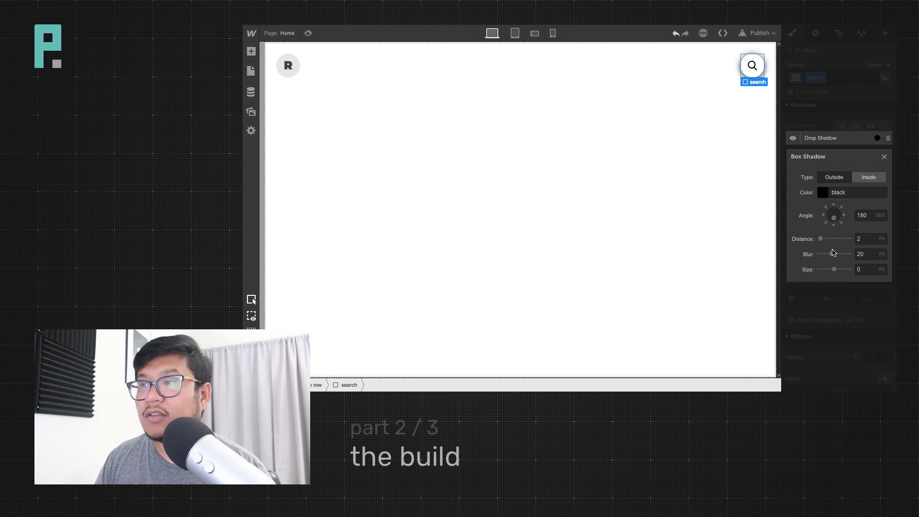
{"action": "left_click_drag", "start_coordinate": [822, 239], "coordinate": [828, 269]}
Refine the search block's box shadow to a distance of 8 px and a blur of 23 px
{"action": "left_click", "coordinate": [864, 238]}
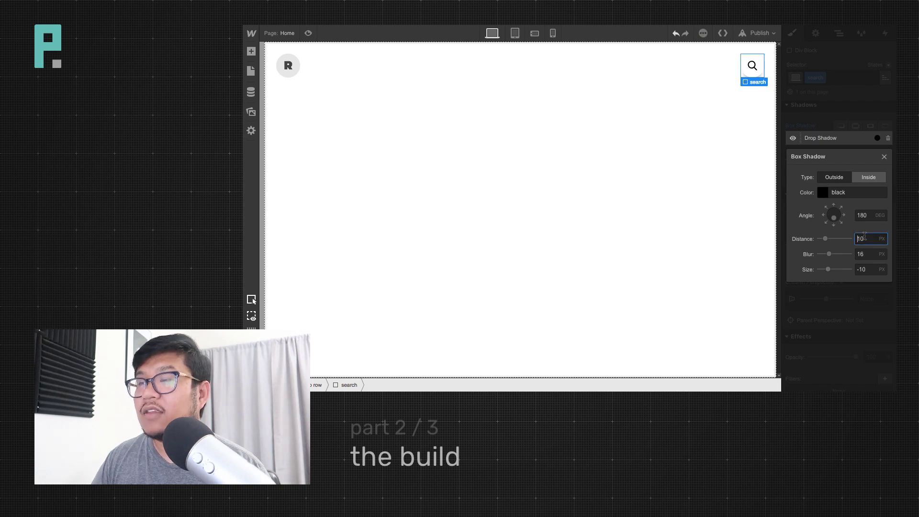
{"action": "type", "text": "9"}
{"action": "key", "text": "Down"}
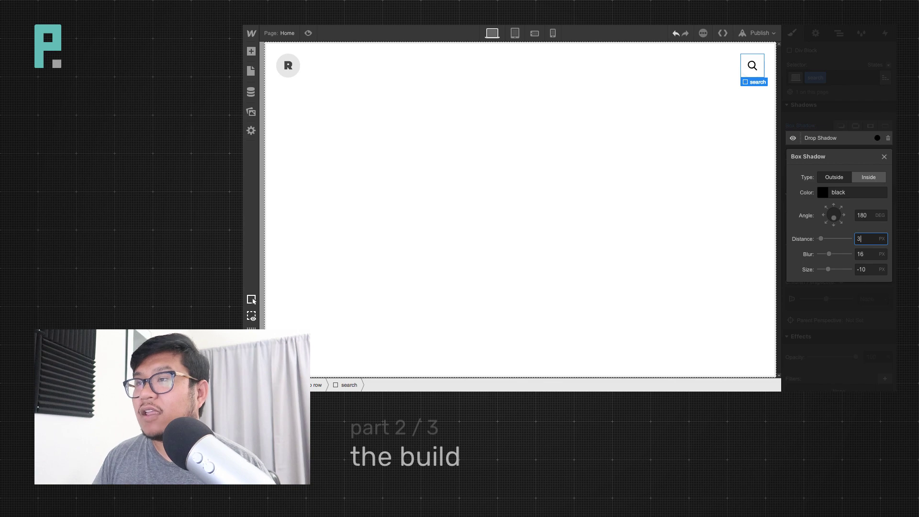
{"action": "left_click", "coordinate": [864, 254]}
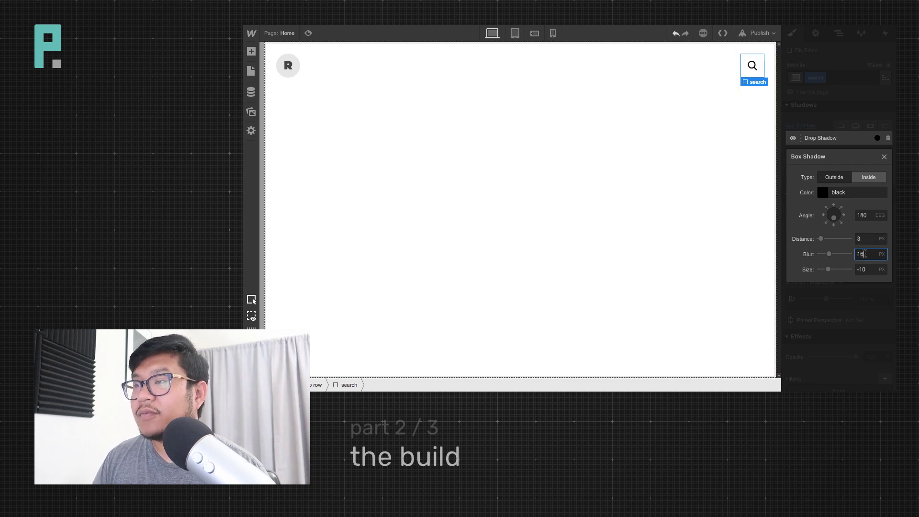
{"action": "left_click_drag", "start_coordinate": [829, 254], "coordinate": [834, 254]}
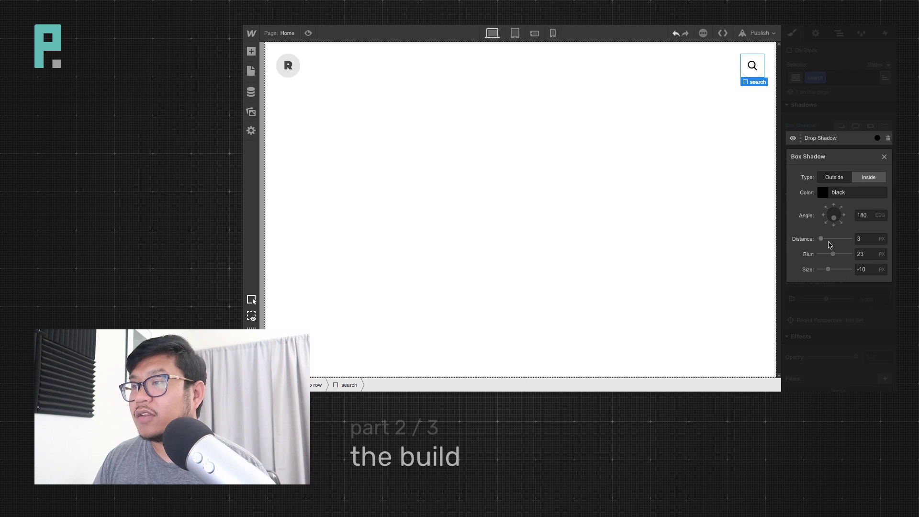
{"action": "left_click", "coordinate": [864, 241]}
{"action": "key", "text": "Up"}
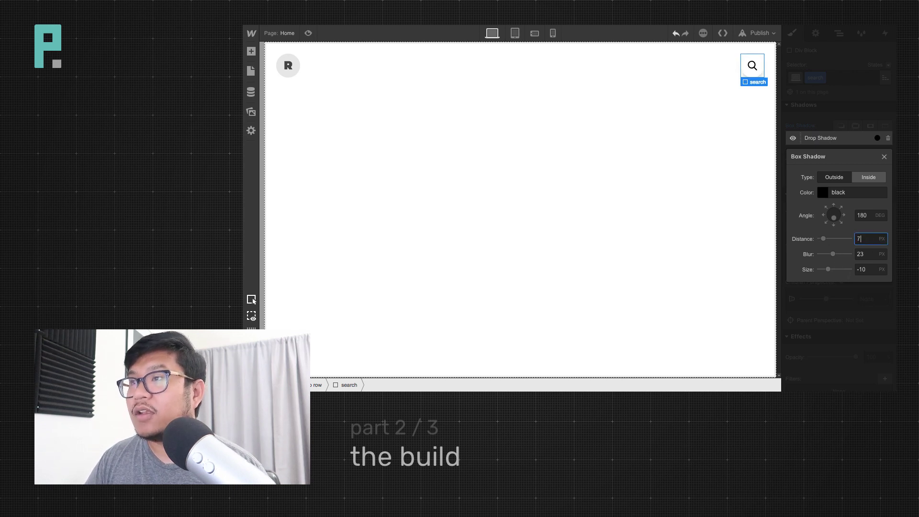
{"action": "left_click", "coordinate": [841, 163]}
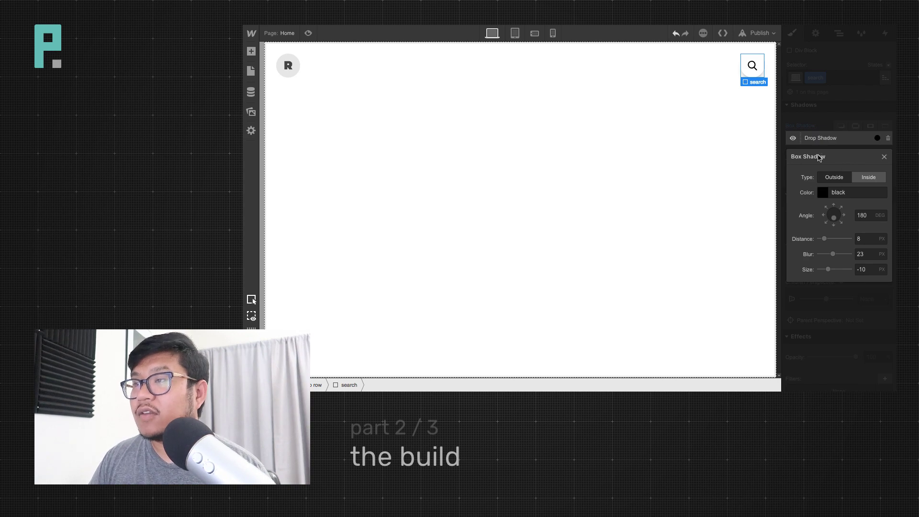
Lower the box shadow's black colour to 47% opacity and close the shadow settings
{"action": "left_click", "coordinate": [822, 192]}
{"action": "left_click", "coordinate": [882, 246]}
{"action": "mouse_move", "coordinate": [882, 246]}
{"action": "left_mouse_down"}
{"action": "mouse_move", "coordinate": [881, 257]}
{"action": "mouse_move", "coordinate": [878, 244]}
{"action": "left_mouse_up"}
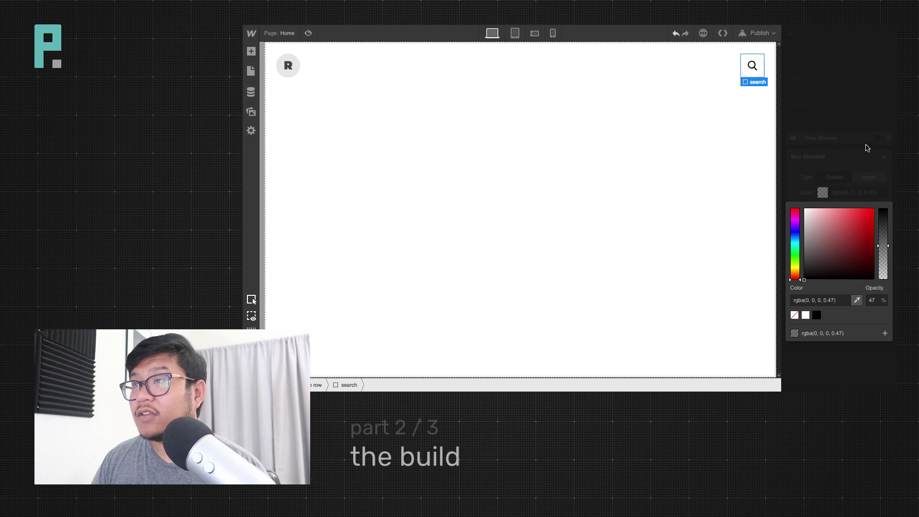
{"action": "left_click", "coordinate": [694, 144]}
{"action": "left_click", "coordinate": [686, 133]}
{"action": "left_click", "coordinate": [669, 150]}
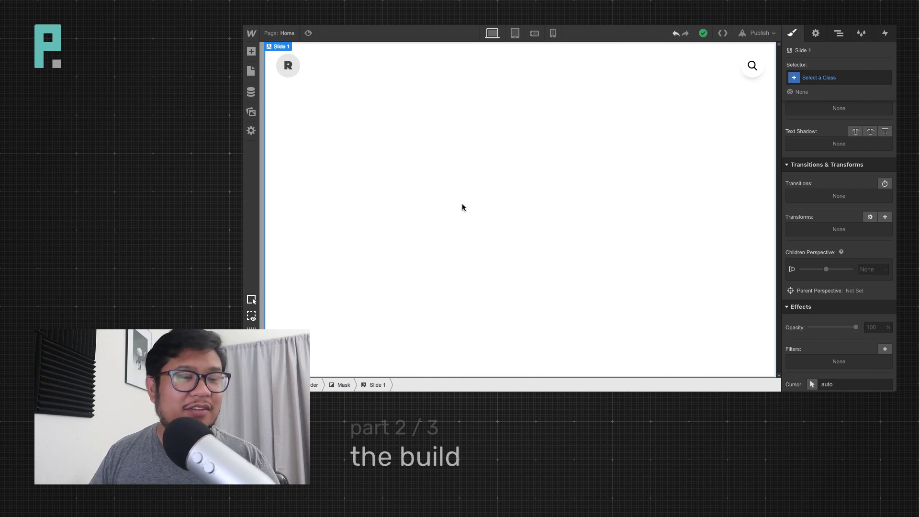
Add a div block to the page body between the top row and the Slider
{"action": "key", "text": "a"}
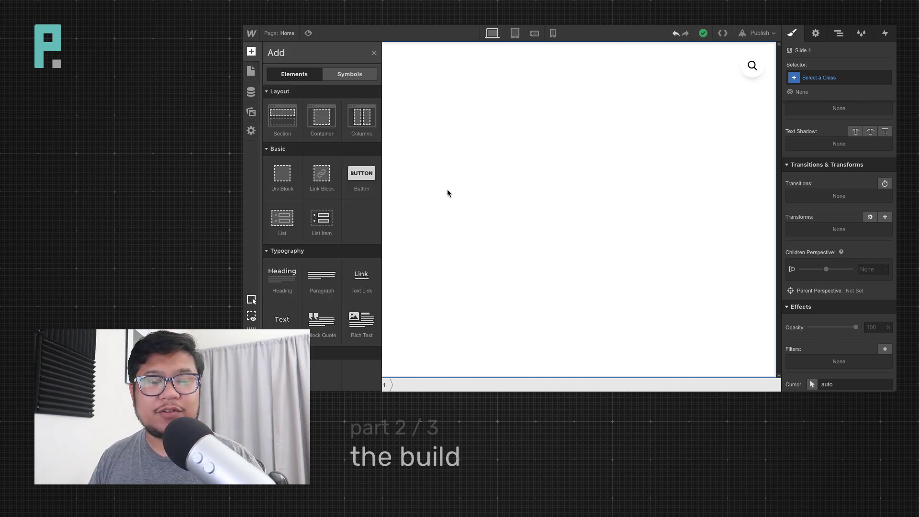
{"action": "key", "text": "a"}
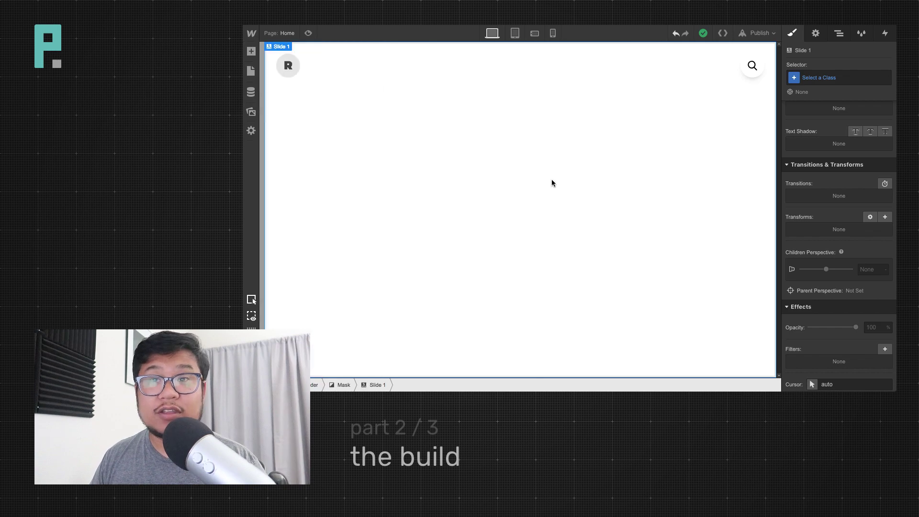
{"action": "left_click", "coordinate": [840, 34]}
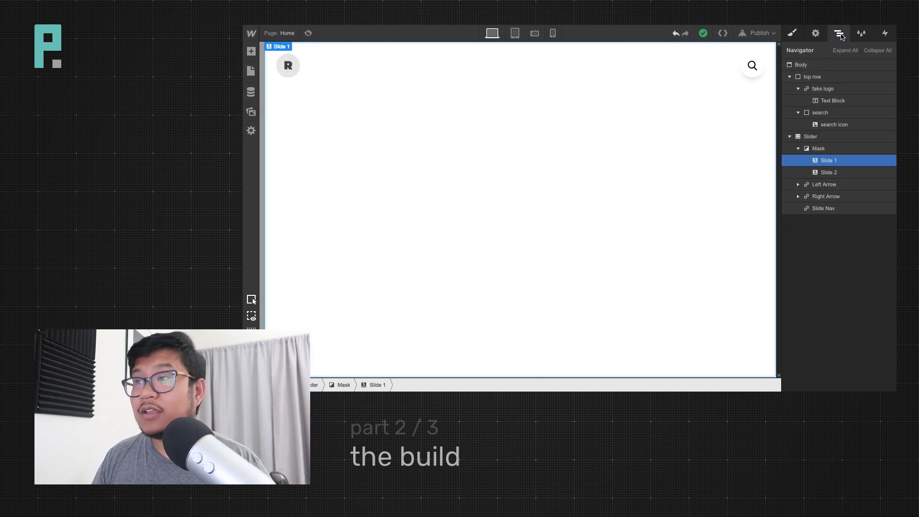
{"action": "left_click", "coordinate": [790, 76]}
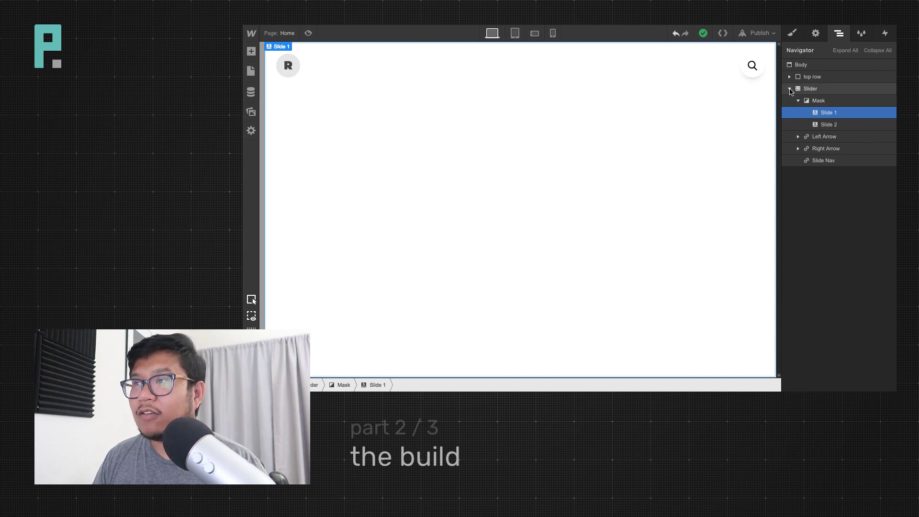
{"action": "left_click", "coordinate": [790, 89]}
{"action": "left_click", "coordinate": [820, 90]}
{"action": "key", "text": "a"}
{"action": "left_click_drag", "start_coordinate": [283, 177], "coordinate": [856, 94]}
Give the new div block the class main content
{"action": "left_click", "coordinate": [792, 32]}
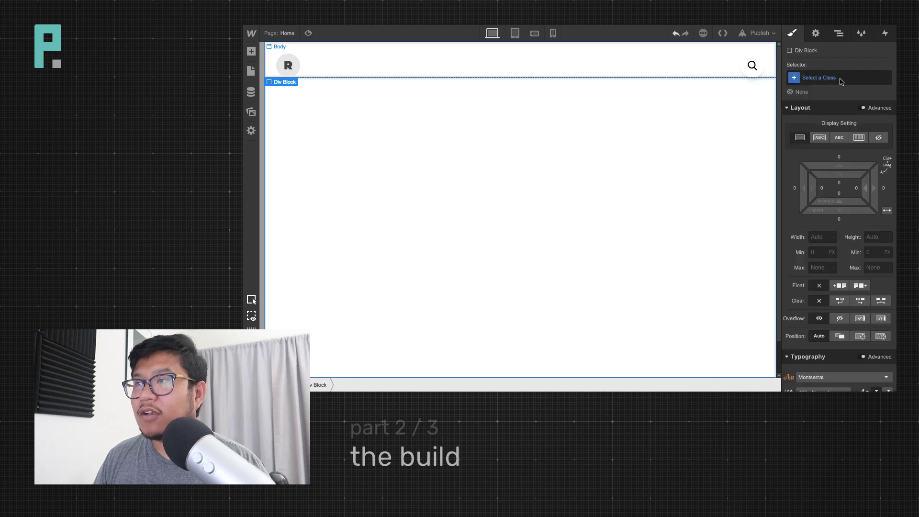
{"action": "left_click", "coordinate": [824, 78]}
{"action": "type", "text": "conten"}
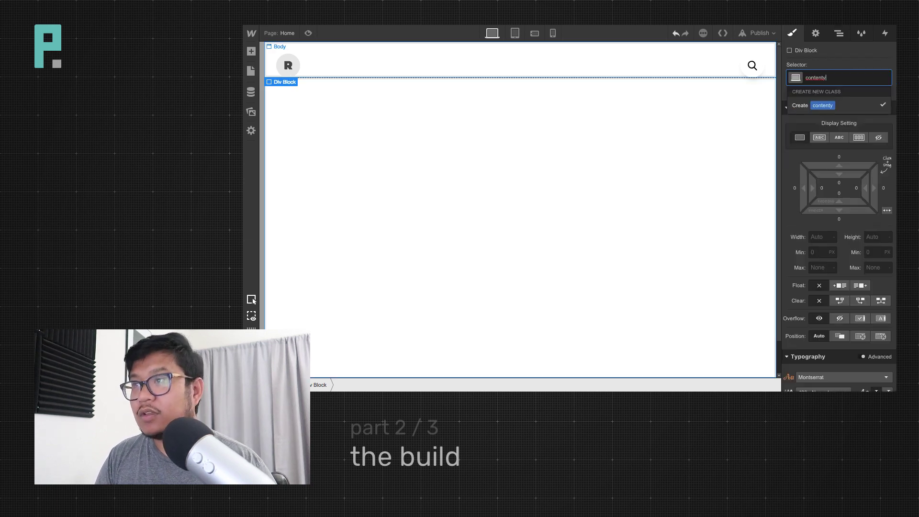
{"action": "key", "text": "BackSpace"}
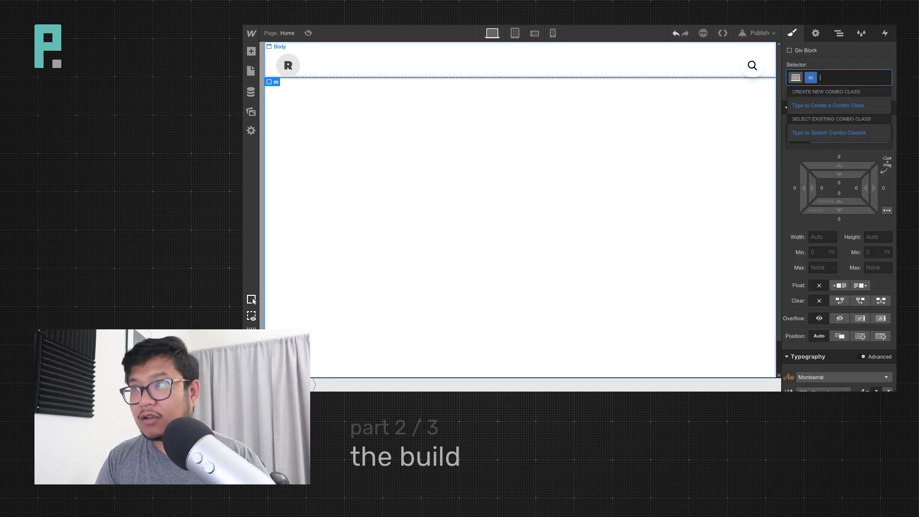
{"action": "type", "text": "main c"}
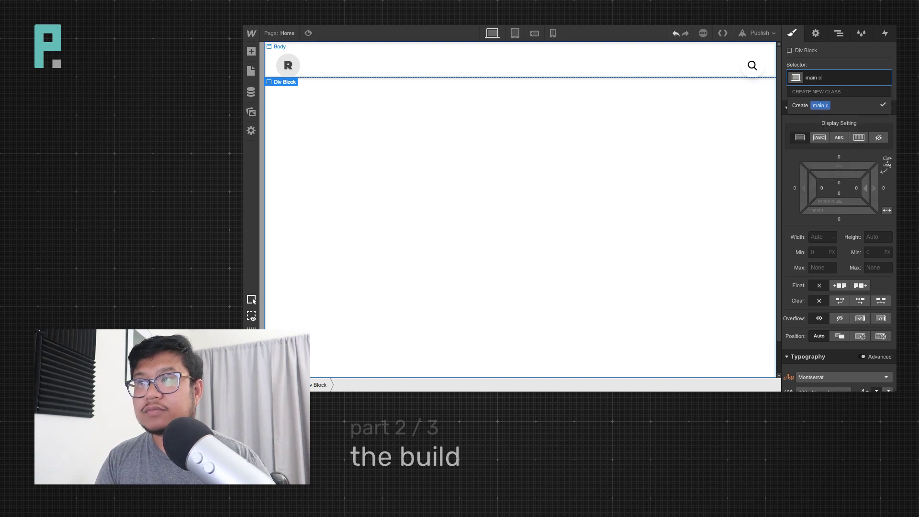
{"action": "type", "text": "ontent"}
{"action": "key", "text": "Return"}
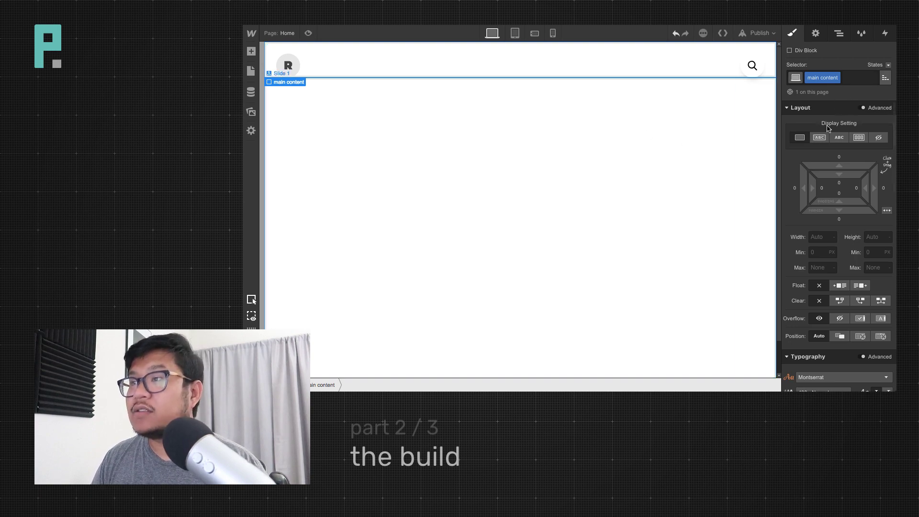
Set the main content block to fixed position, offset 123 px from the top and 25 px from the left
{"action": "left_click", "coordinate": [839, 33]}
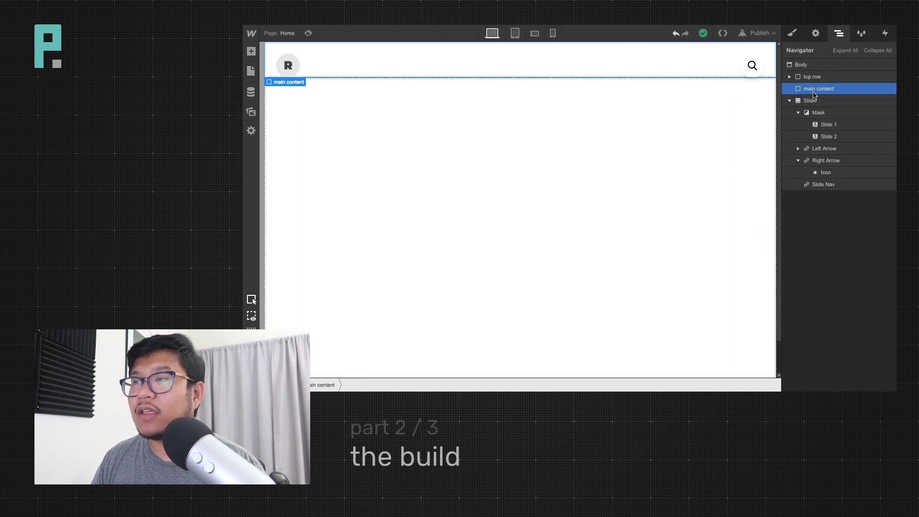
{"action": "left_click", "coordinate": [792, 38]}
{"action": "scroll", "coordinate": [880, 319], "scroll_direction": "down", "scroll_amount": 1}
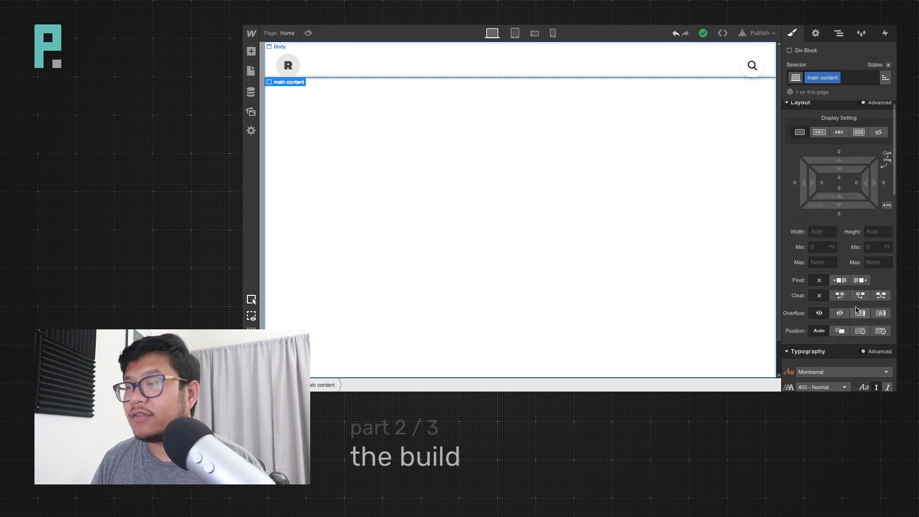
{"action": "left_click", "coordinate": [879, 319]}
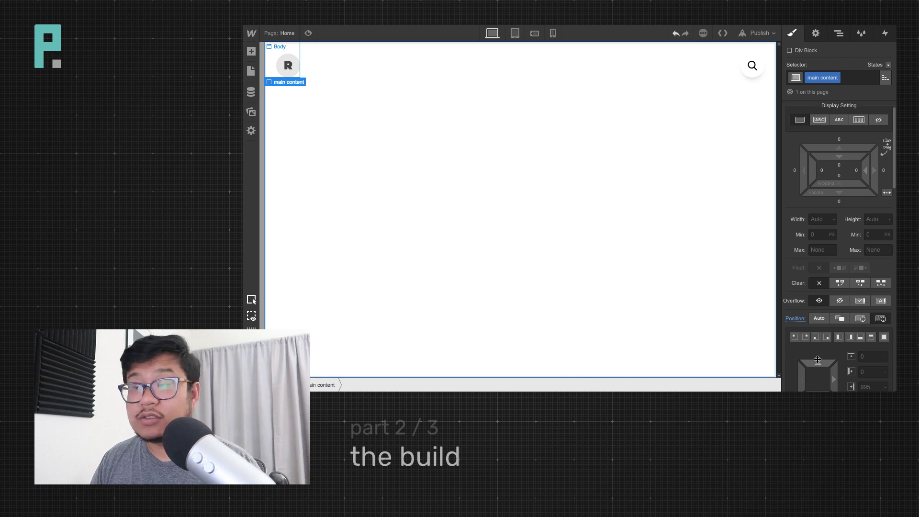
{"action": "scroll", "coordinate": [817, 359], "scroll_direction": "down", "scroll_amount": 3}
{"action": "left_click", "coordinate": [816, 302]}
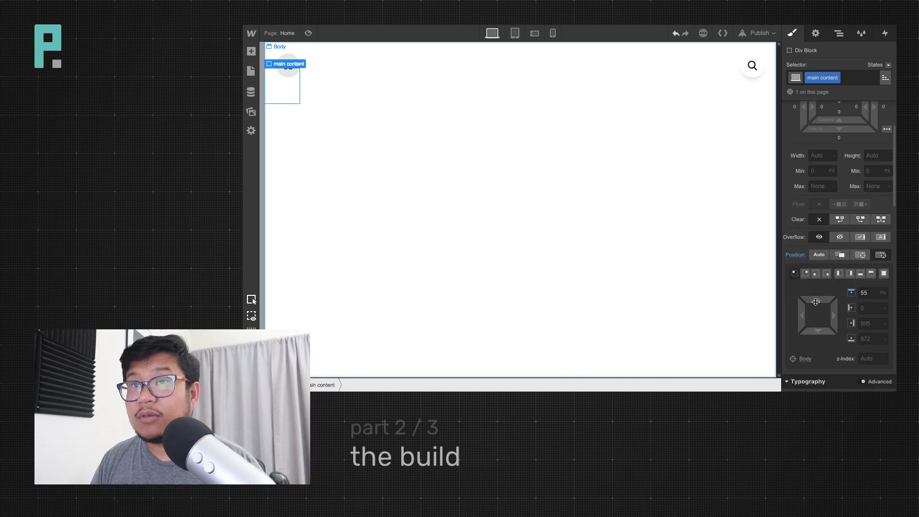
{"action": "left_click_drag", "start_coordinate": [816, 302], "coordinate": [826, 362]}
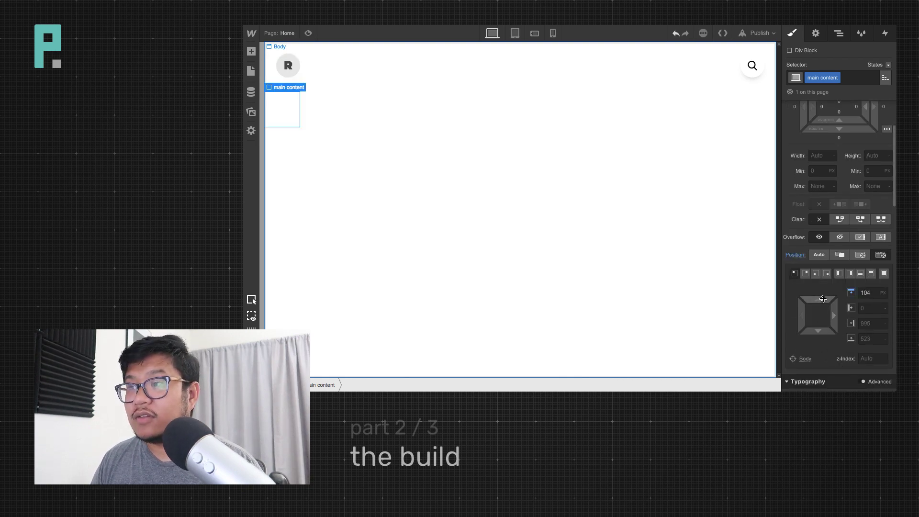
{"action": "left_click_drag", "start_coordinate": [823, 298], "coordinate": [821, 308]}
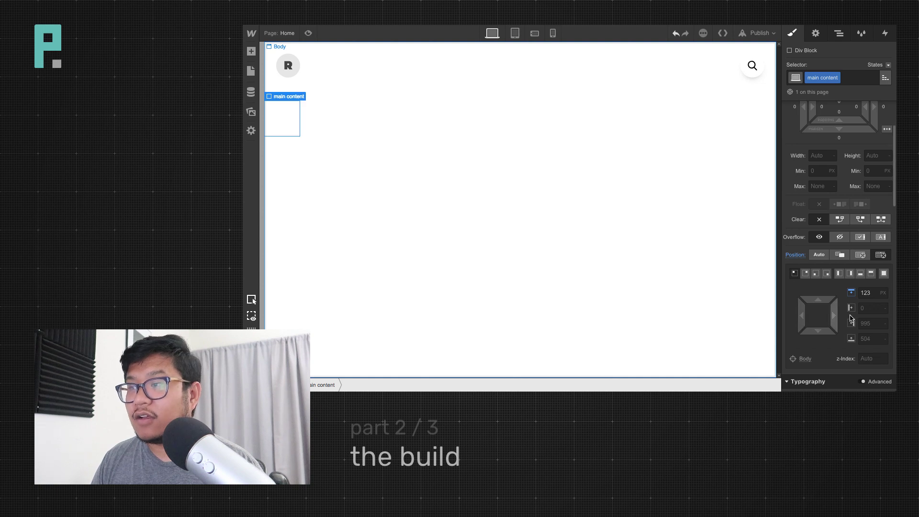
{"action": "left_click", "coordinate": [867, 308]}
{"action": "type", "text": "25"}
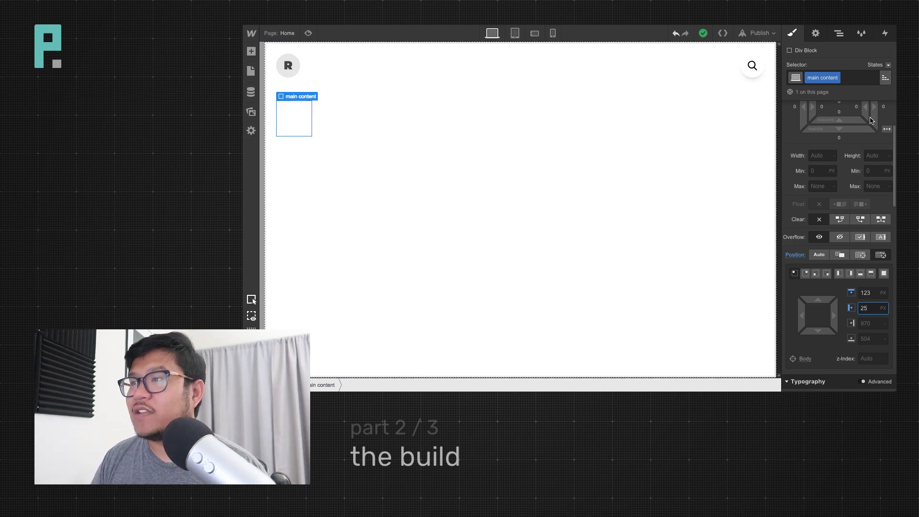
{"action": "type", "text": "a"}
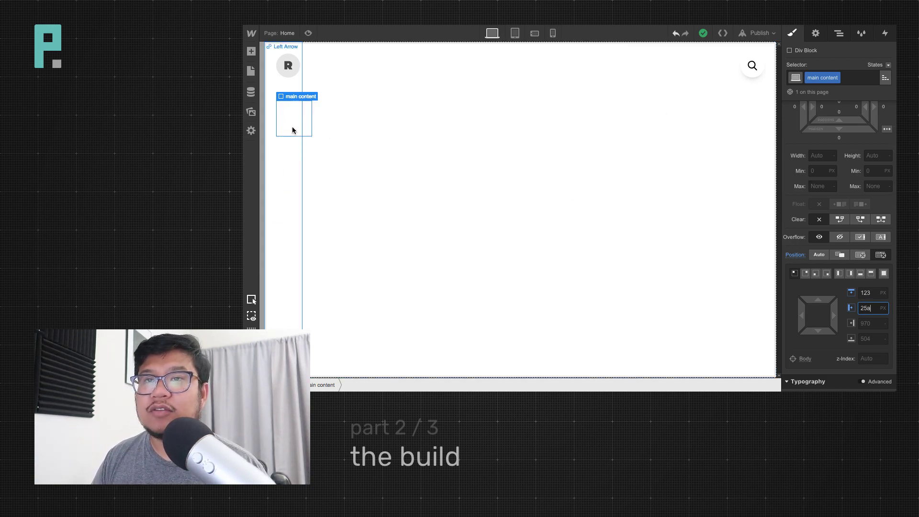
{"action": "key", "text": "Delete"}
{"action": "key", "text": "a"}
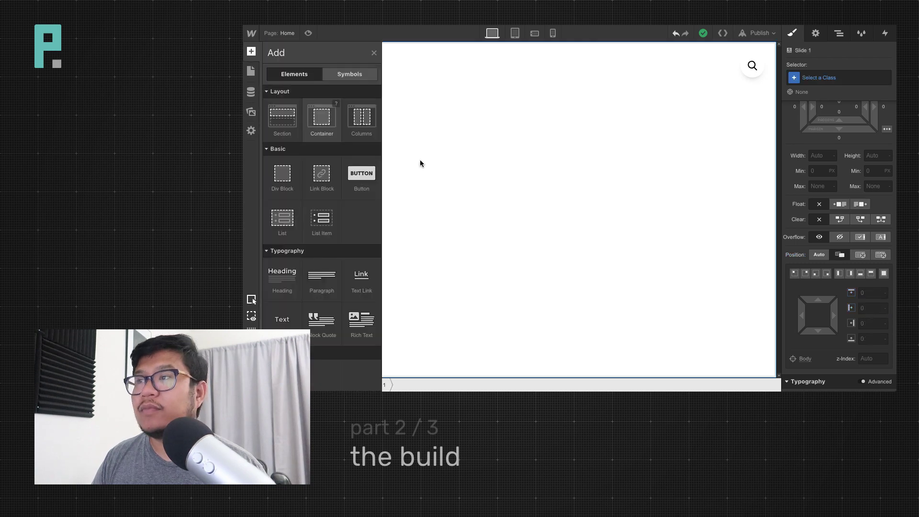
Select the main content block in the page structure and set its z-index to 10
{"action": "left_click", "coordinate": [838, 33]}
{"action": "left_click", "coordinate": [820, 88]}
{"action": "left_click", "coordinate": [792, 33]}
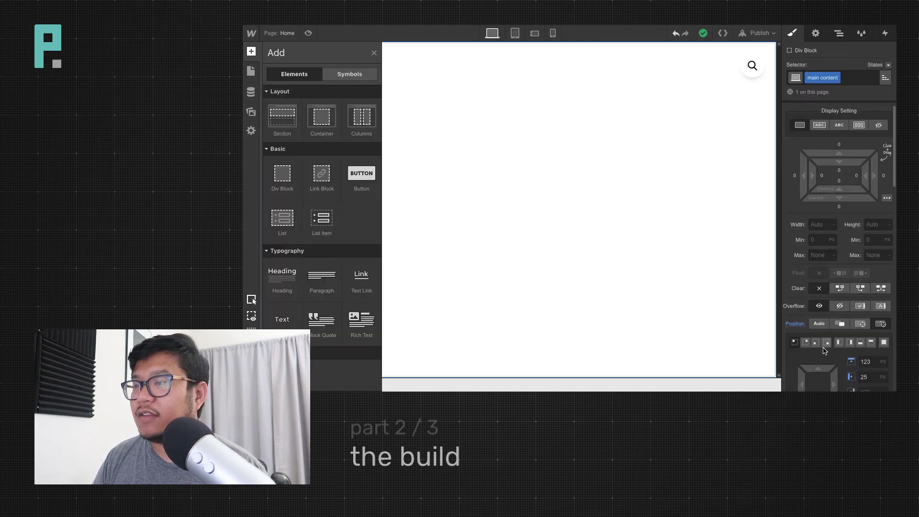
{"action": "scroll", "coordinate": [842, 239], "scroll_direction": "down", "scroll_amount": 5}
{"action": "left_click", "coordinate": [873, 287]}
{"action": "type", "text": "10"}
{"action": "key", "text": "Return"}
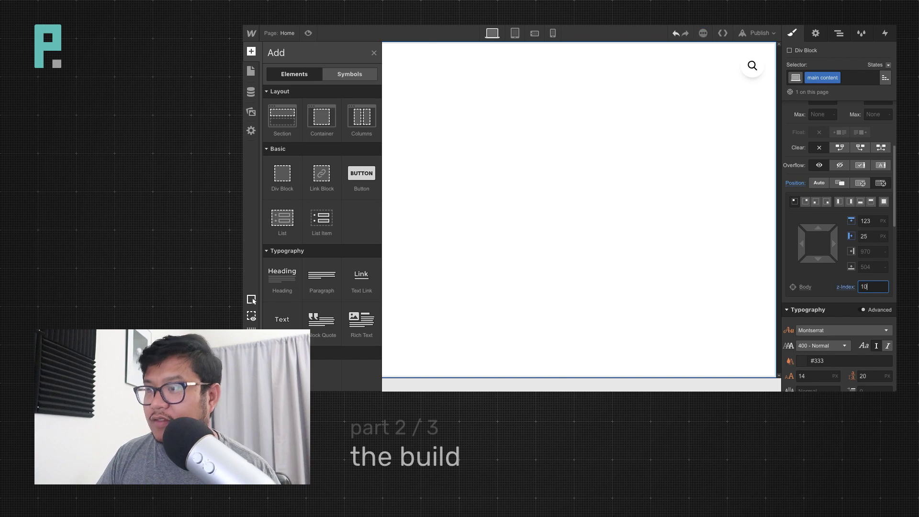
Add a Heading element inside the main content block and keep its placeholder text
{"action": "key", "text": "a"}
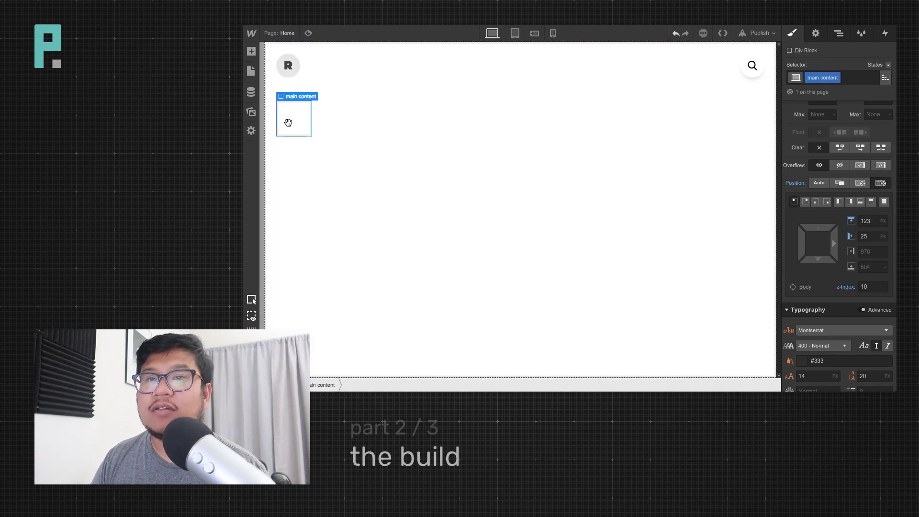
{"action": "key", "text": "a"}
{"action": "scroll", "coordinate": [287, 201], "scroll_direction": "down", "scroll_amount": 2}
{"action": "left_click_drag", "start_coordinate": [289, 262], "coordinate": [295, 122]}
{"action": "left_click", "coordinate": [383, 140]}
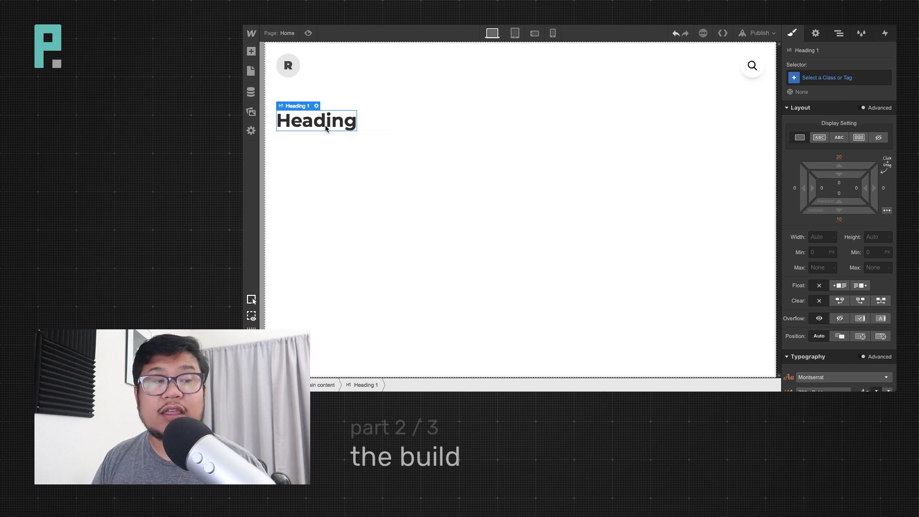
{"action": "double_click", "coordinate": [325, 125]}
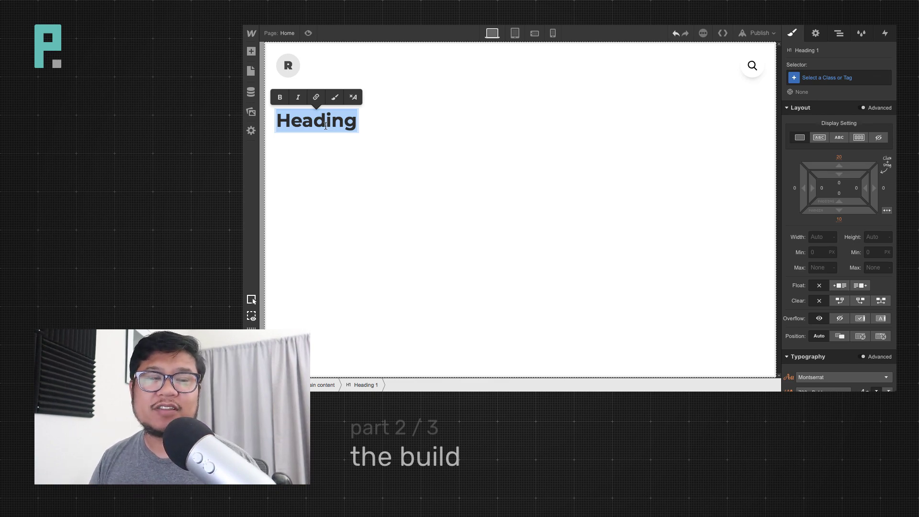
{"action": "key", "text": "Escape"}
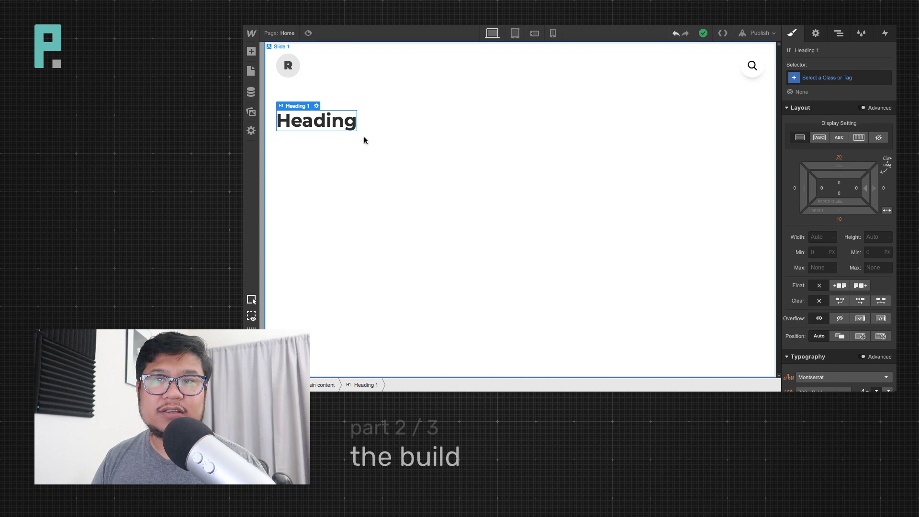
Delete the main content block together with its heading from the page structure
{"action": "left_click", "coordinate": [839, 33]}
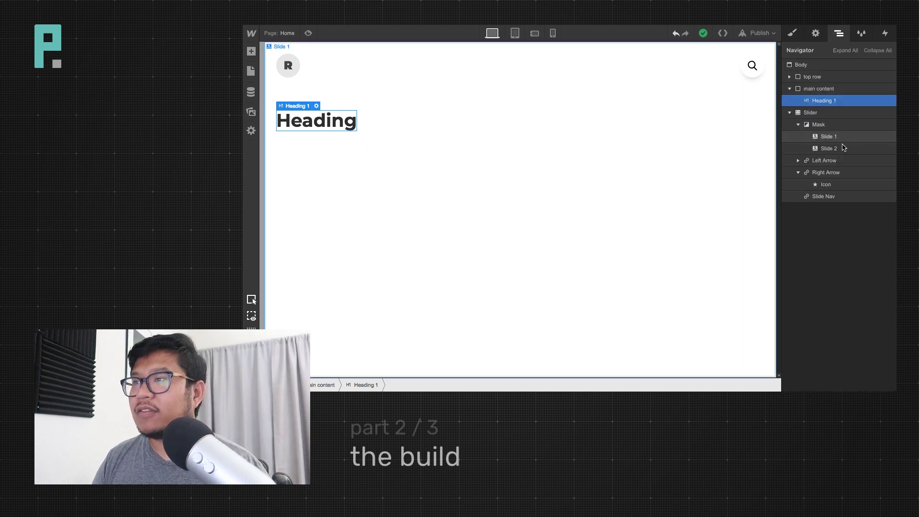
{"action": "left_click", "coordinate": [827, 90]}
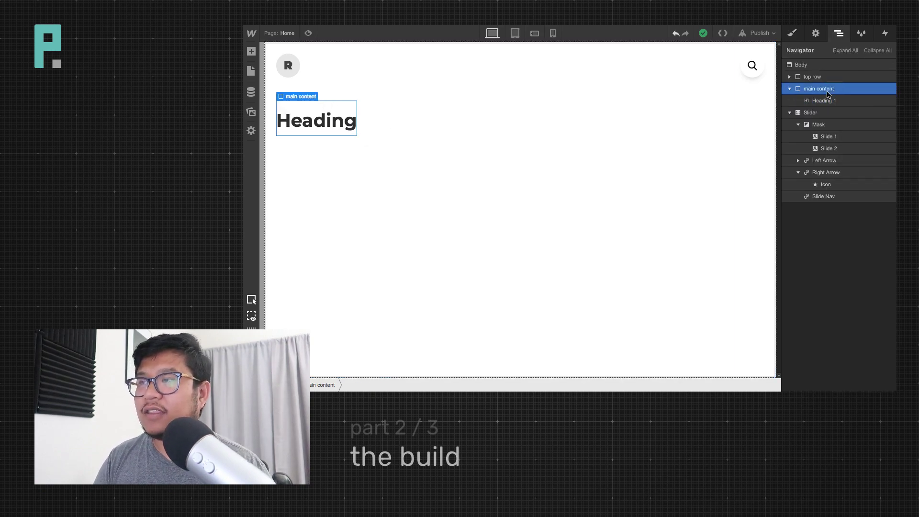
{"action": "key", "text": "Delete"}
{"action": "left_click", "coordinate": [830, 113]}
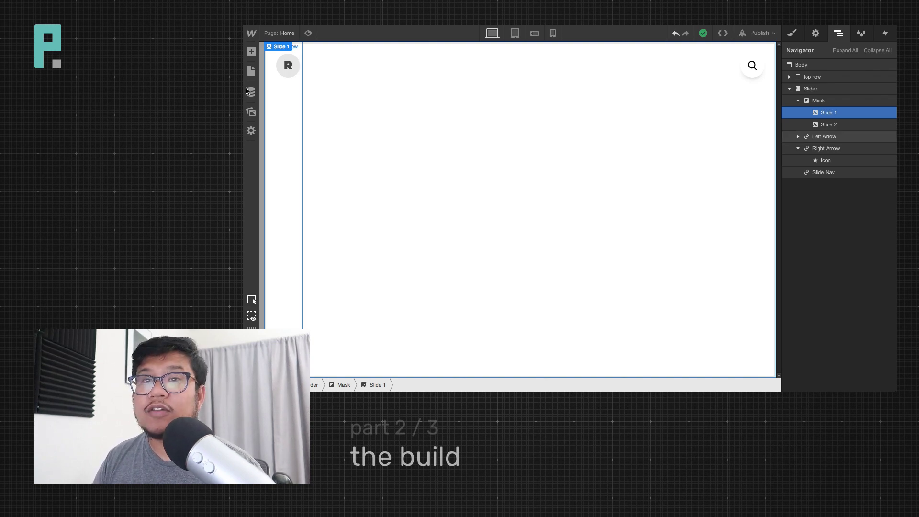
{"action": "left_click", "coordinate": [251, 112]}
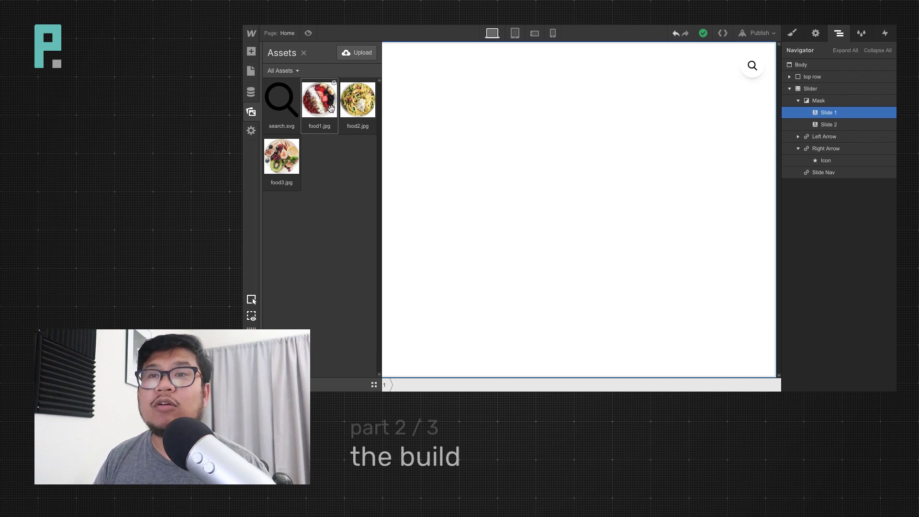
{"action": "left_click", "coordinate": [487, 147]}
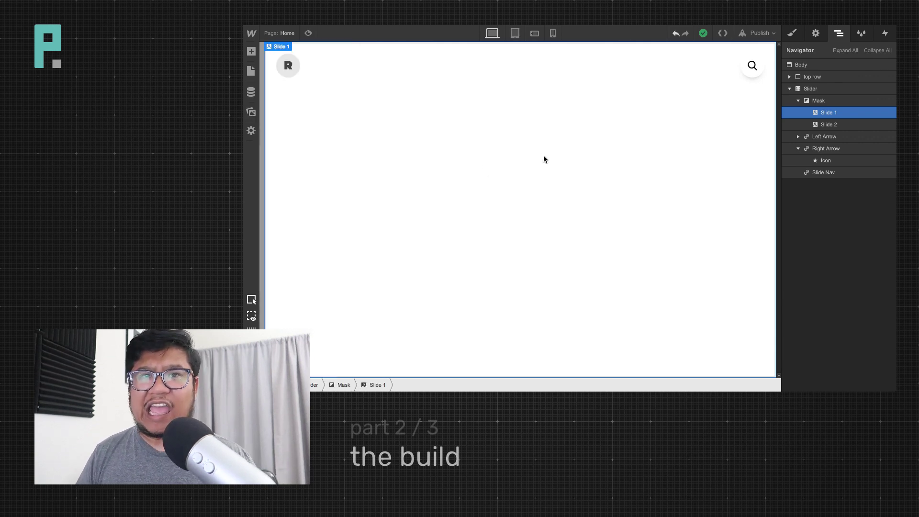
{"action": "key", "text": "a"}
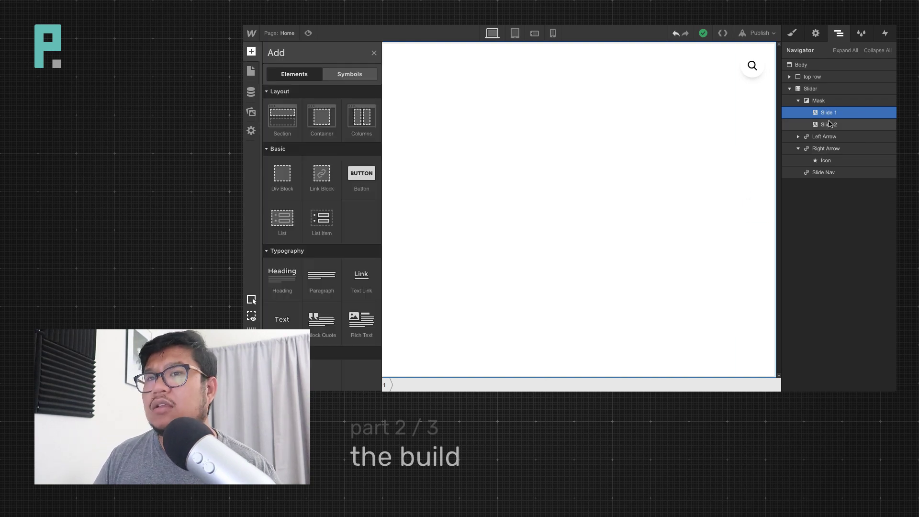
{"action": "key", "text": "a"}
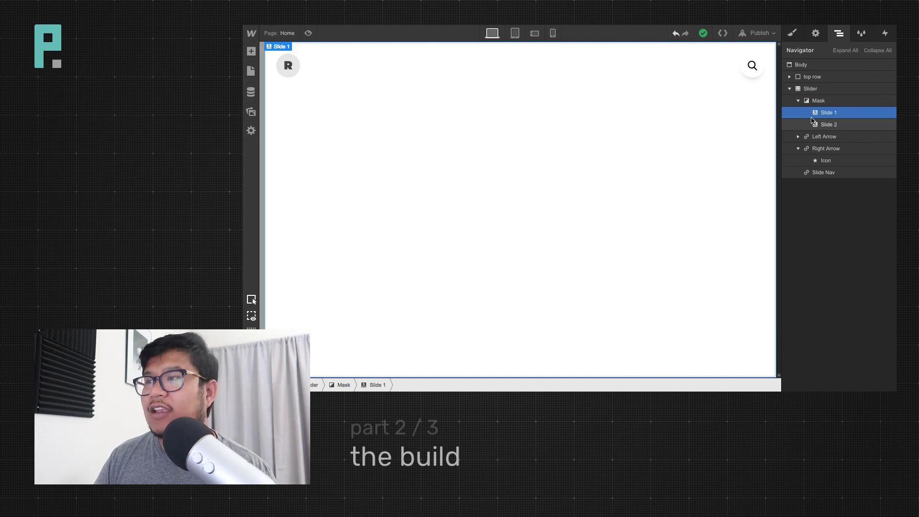
Collapse the slider in the page structure and add a Div Block between the top row and the slider
{"action": "left_click", "coordinate": [790, 89]}
{"action": "key", "text": "a"}
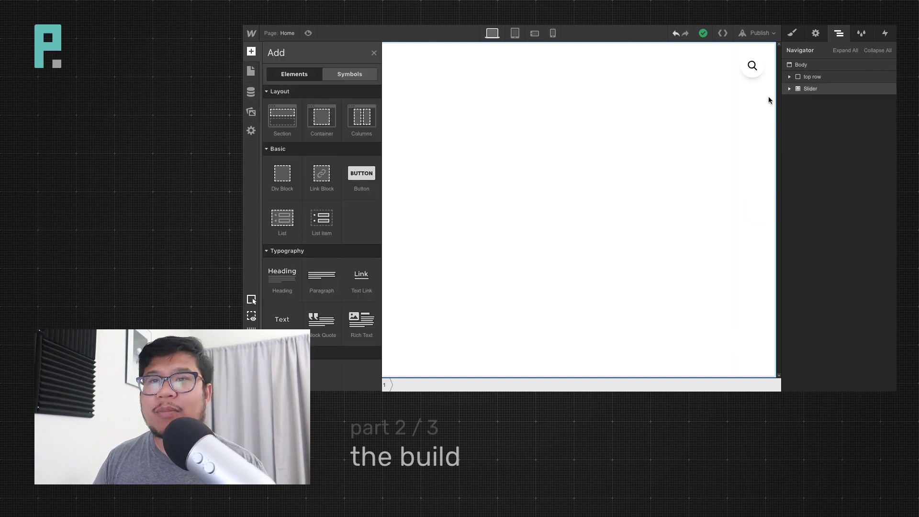
{"action": "left_click_drag", "start_coordinate": [287, 184], "coordinate": [845, 83]}
Give the new div block the class lazy susan
{"action": "left_click", "coordinate": [792, 33]}
{"action": "left_click", "coordinate": [830, 78]}
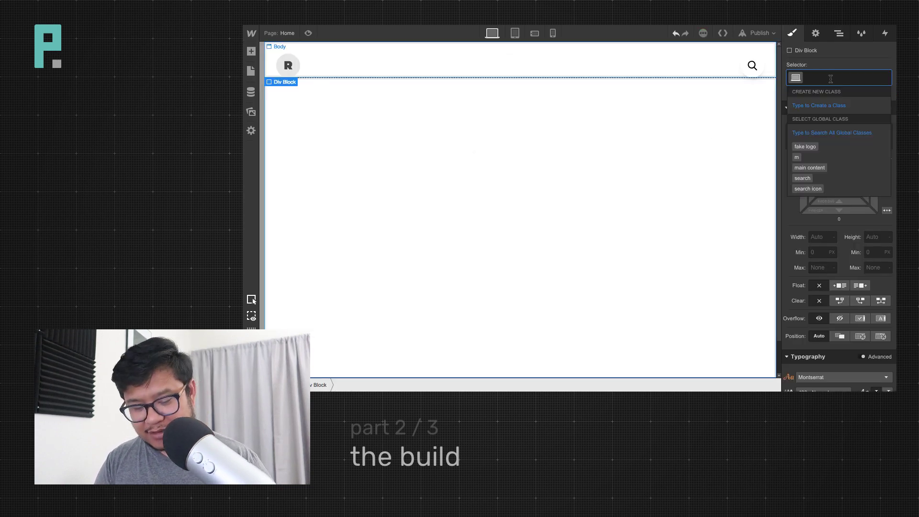
{"action": "type", "text": "lazy s"}
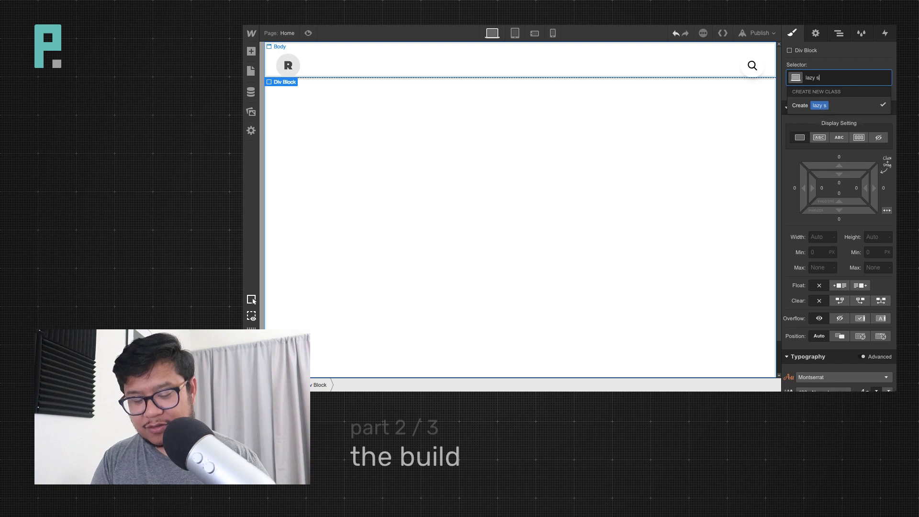
{"action": "type", "text": "usan"}
{"action": "key", "text": "Return"}
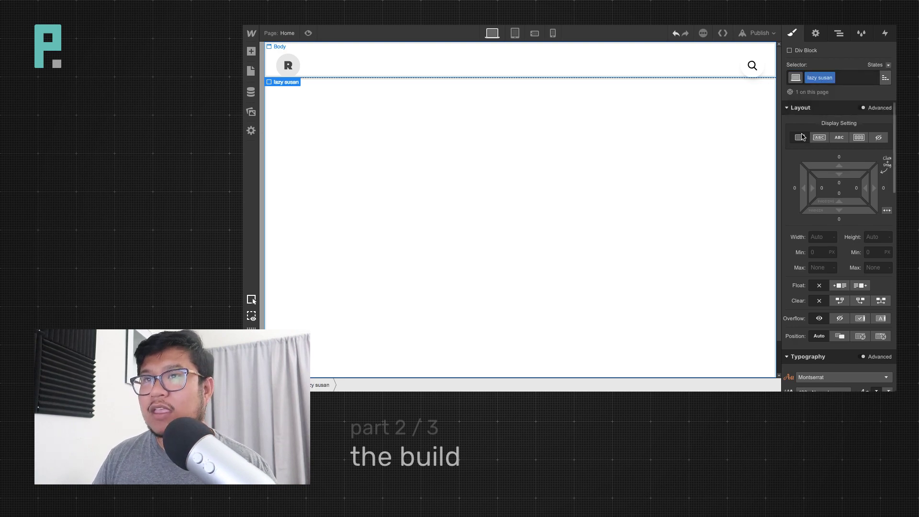
Search the web in a new browser tab for "wiki lazy susan" and read through the Lazy Susan article on Wikipedia
{"action": "key", "text": "ctrl+t"}
{"action": "type", "text": "wiki lazy susan"}
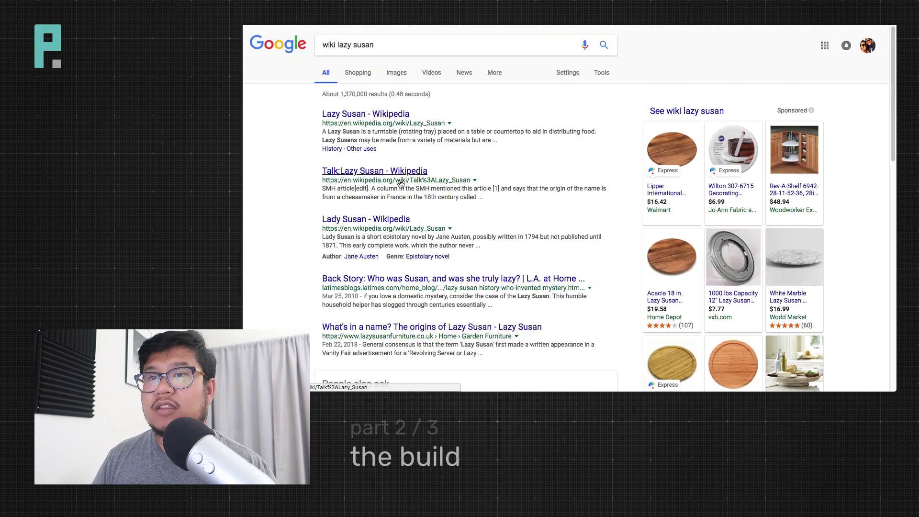
{"action": "left_click", "coordinate": [402, 117]}
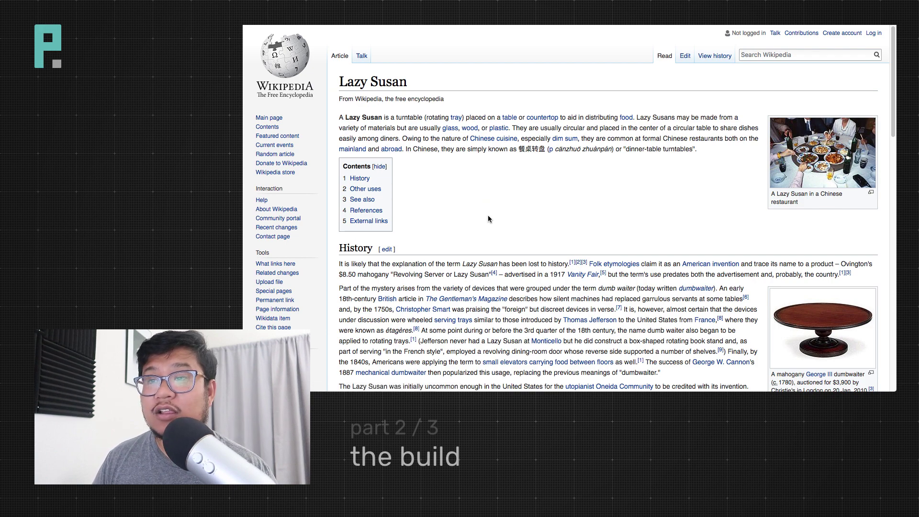
{"action": "scroll", "coordinate": [489, 219], "scroll_direction": "down", "scroll_amount": 2}
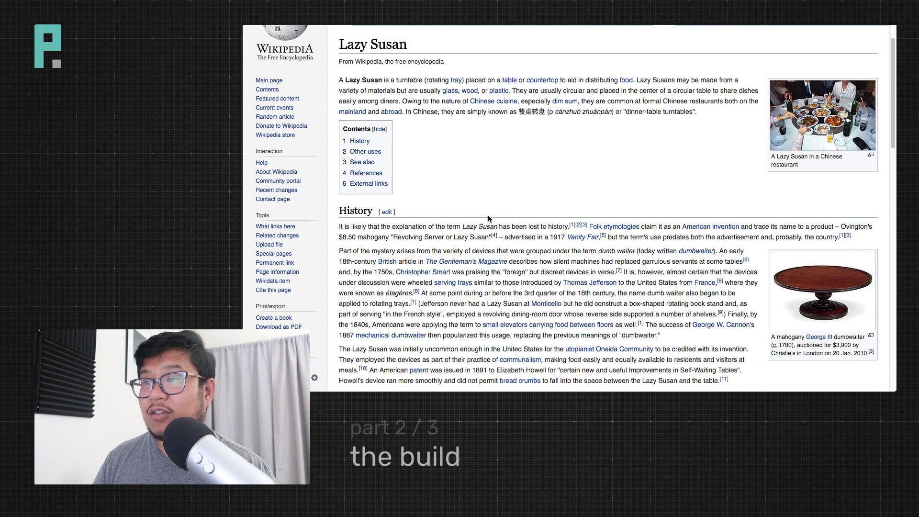
{"action": "scroll", "coordinate": [488, 219], "scroll_direction": "down", "scroll_amount": 4}
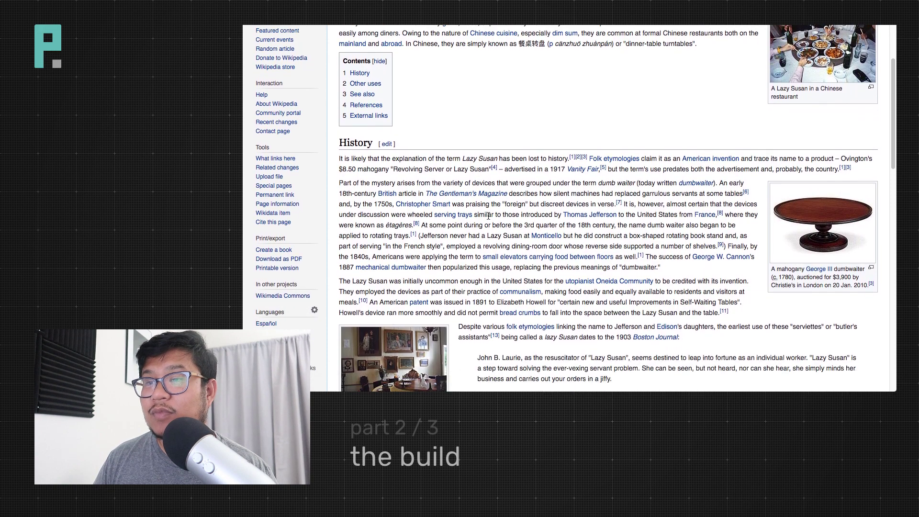
{"action": "scroll", "coordinate": [488, 216], "scroll_direction": "down", "scroll_amount": 2}
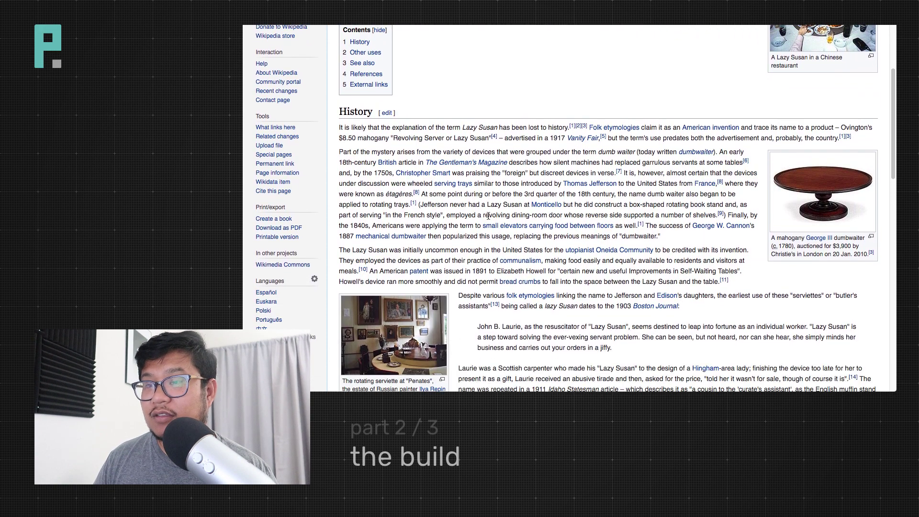
{"action": "scroll", "coordinate": [488, 216], "scroll_direction": "down", "scroll_amount": 1}
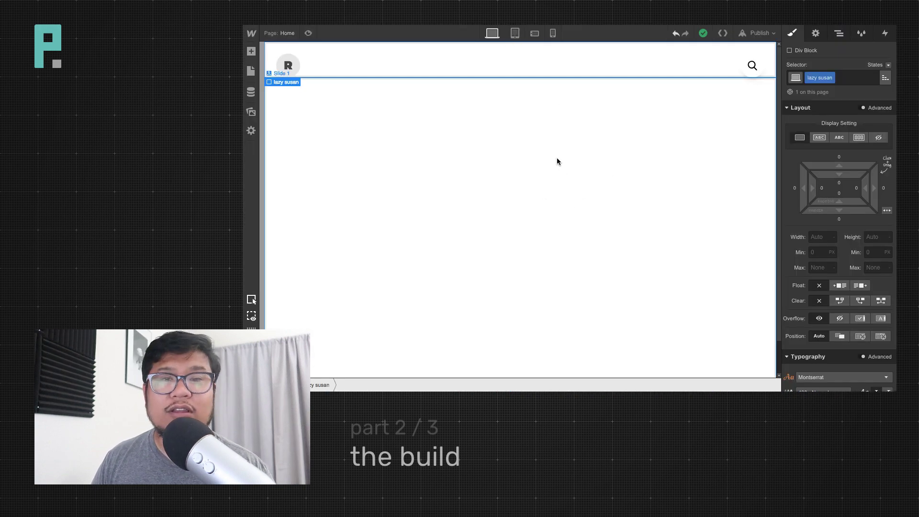
Set the lazy susan block's width and height to 50 vw each
{"action": "scroll", "coordinate": [825, 196], "scroll_direction": "down", "scroll_amount": 5}
{"action": "scroll", "coordinate": [825, 193], "scroll_direction": "up", "scroll_amount": 3}
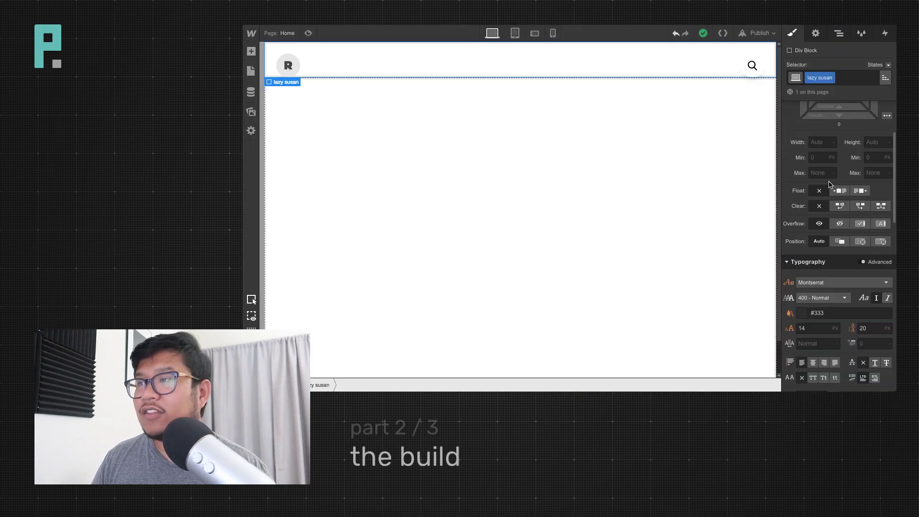
{"action": "left_click", "coordinate": [813, 142]}
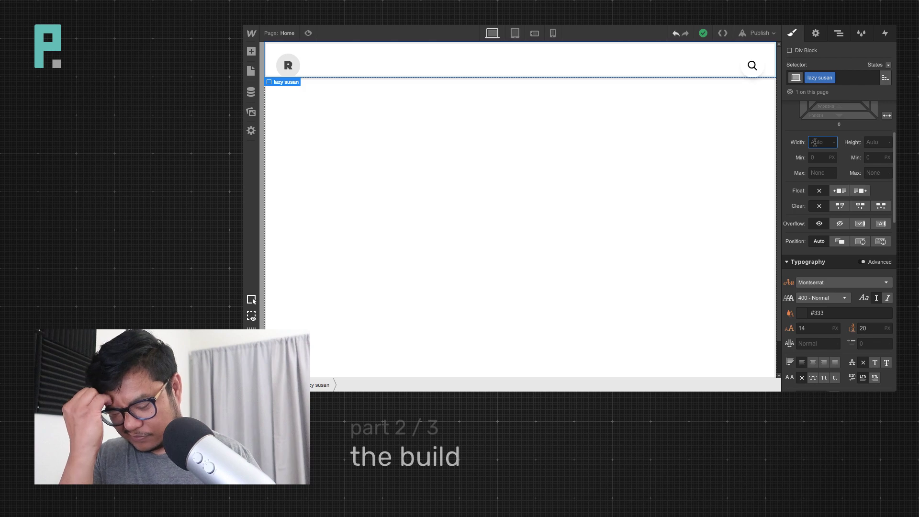
{"action": "type", "text": "50vw"}
{"action": "key", "text": "Tab"}
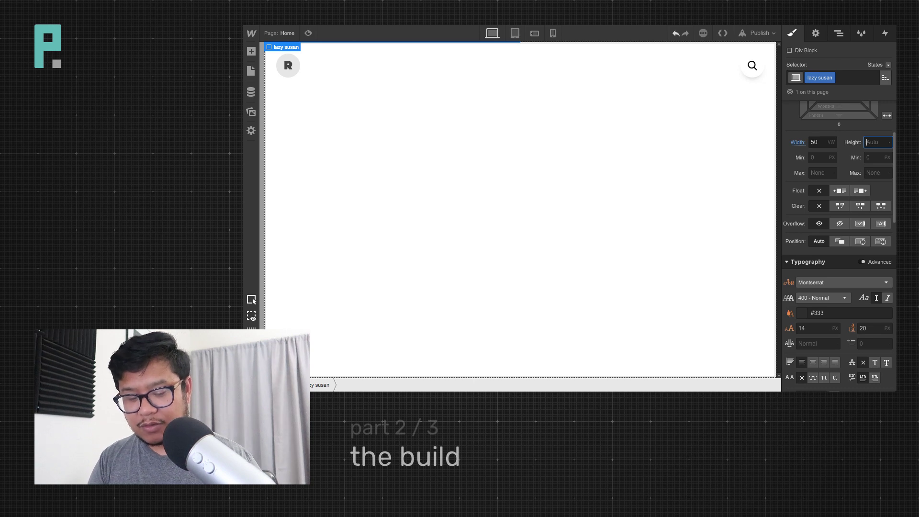
{"action": "type", "text": "50vw"}
{"action": "key", "text": "Return"}
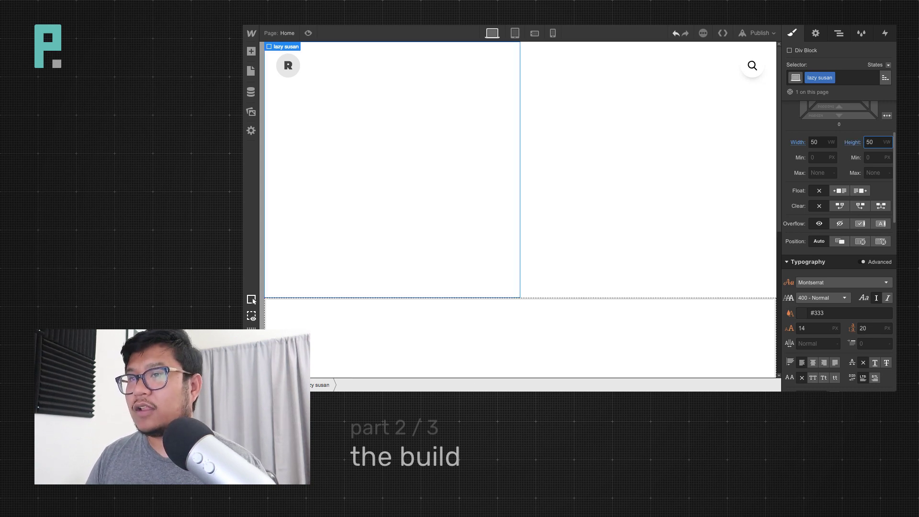
Give the lazy susan block a white background and a border radius of 50%
{"action": "scroll", "coordinate": [819, 279], "scroll_direction": "down", "scroll_amount": 5}
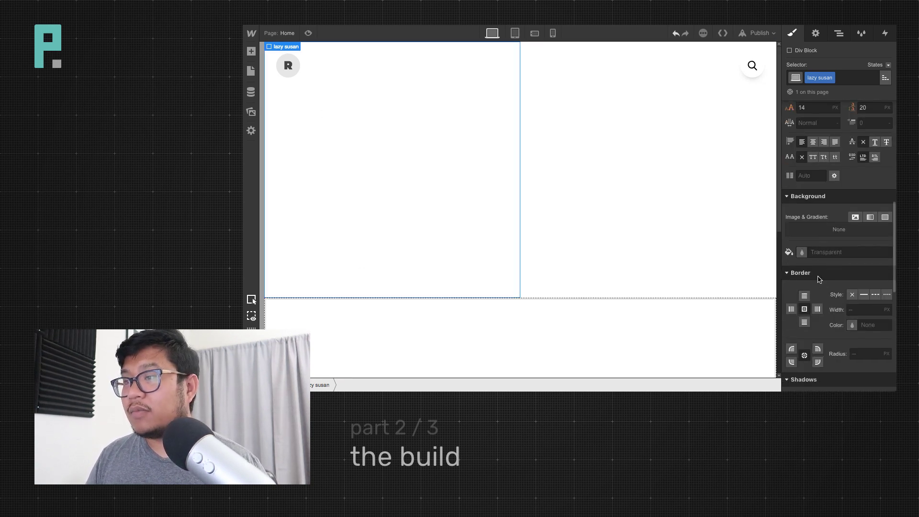
{"action": "left_click", "coordinate": [802, 253]}
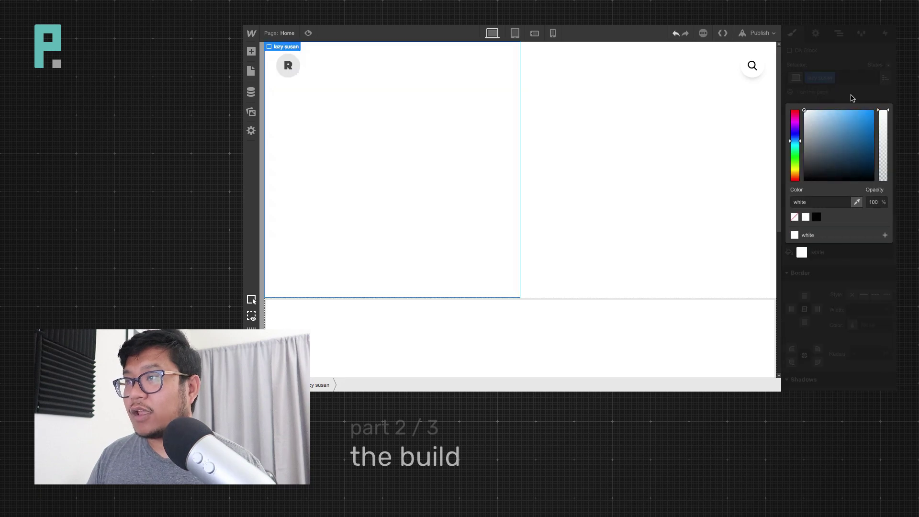
{"action": "left_click", "coordinate": [852, 98]}
{"action": "scroll", "coordinate": [859, 300], "scroll_direction": "down", "scroll_amount": 5}
{"action": "left_click", "coordinate": [853, 213]}
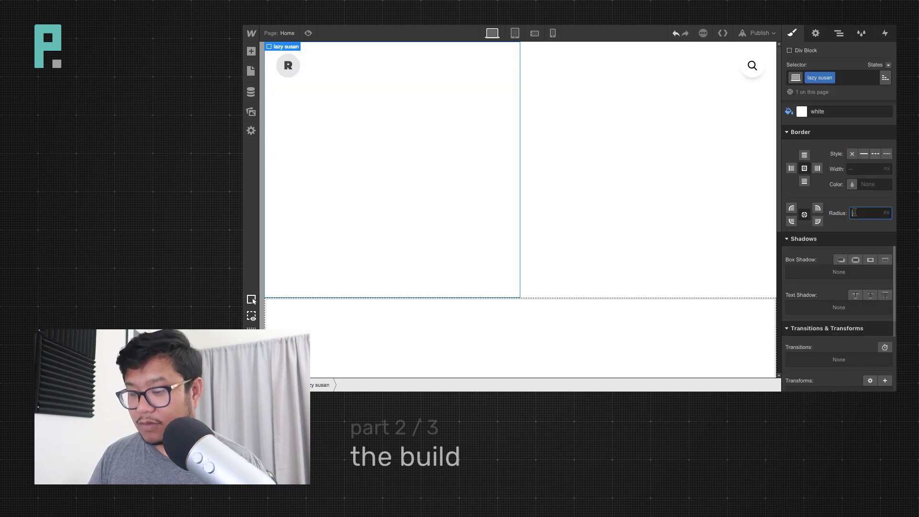
{"action": "type", "text": "50%"}
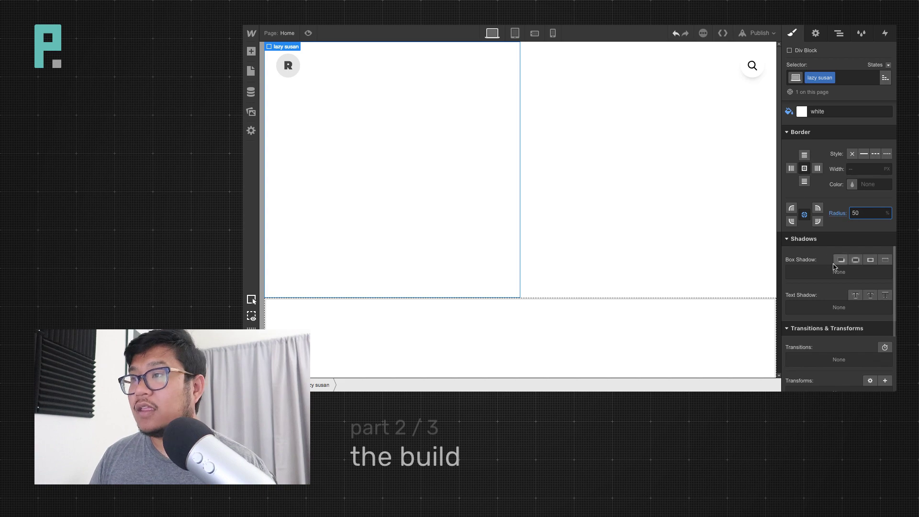
Add an outside box shadow to the lazy susan circle with angle 180°, distance 4 px, blur 35 px and size -14 px
{"action": "scroll", "coordinate": [833, 265], "scroll_direction": "up", "scroll_amount": 3}
{"action": "scroll", "coordinate": [833, 265], "scroll_direction": "down", "scroll_amount": 5}
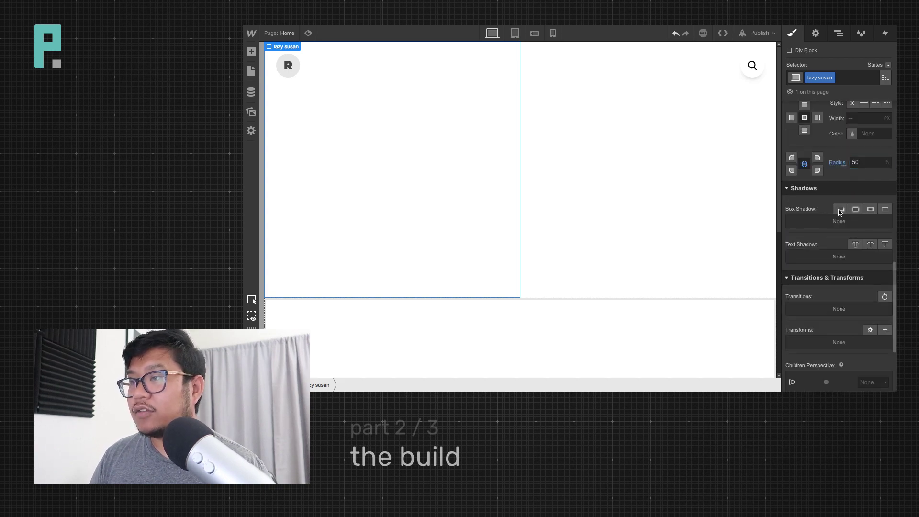
{"action": "left_click", "coordinate": [841, 210]}
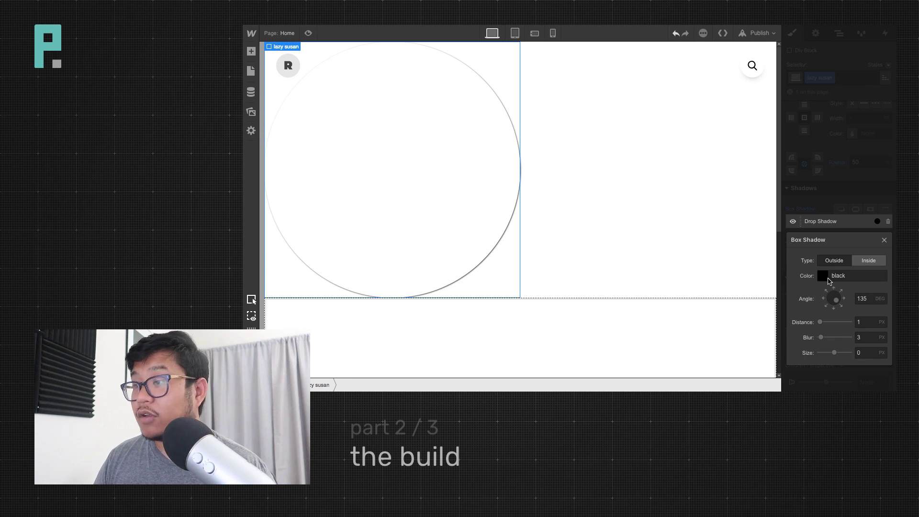
{"action": "left_click", "coordinate": [833, 308]}
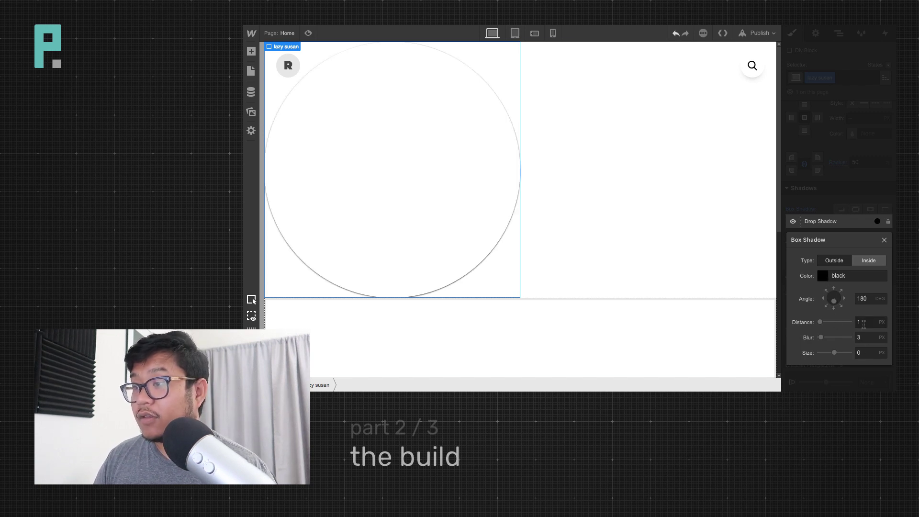
{"action": "left_click_drag", "start_coordinate": [820, 323], "coordinate": [824, 352]}
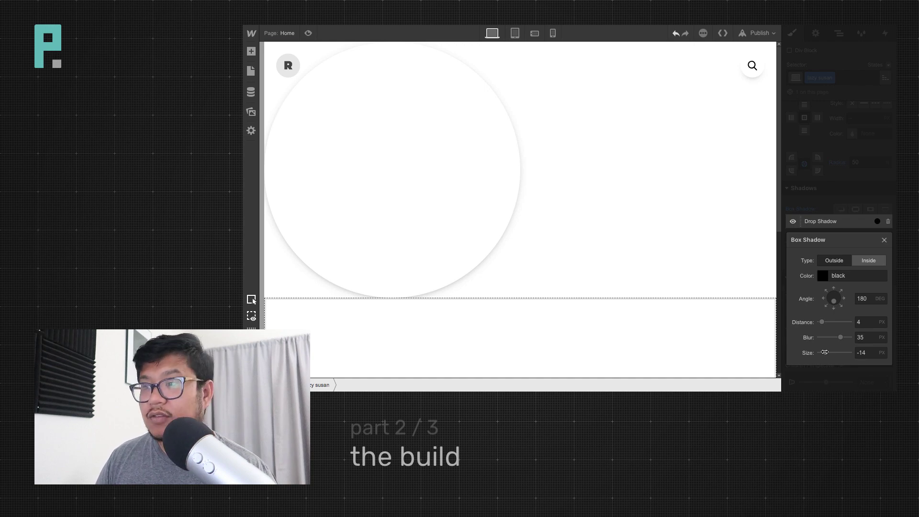
Try different light directions for the circle's box shadow, settling on an angle of 202° and a distance of 11 px
{"action": "left_click", "coordinate": [826, 307]}
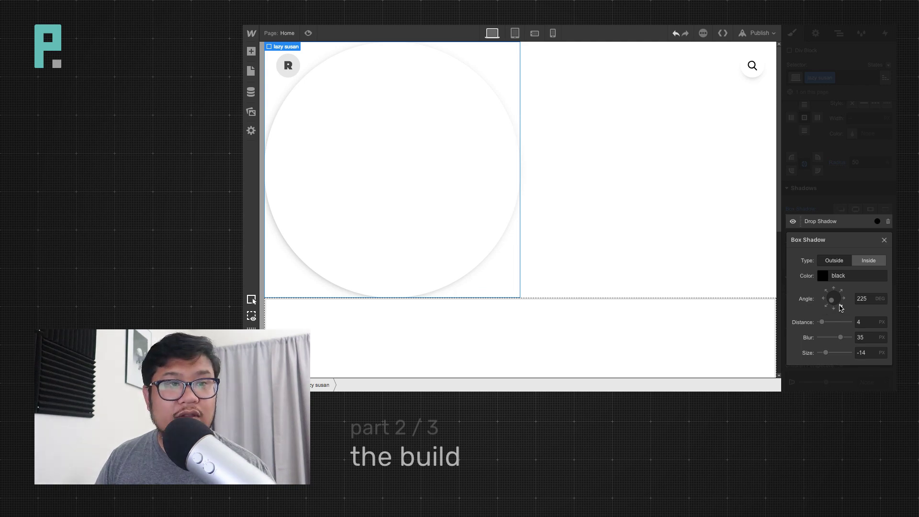
{"action": "left_click", "coordinate": [841, 306]}
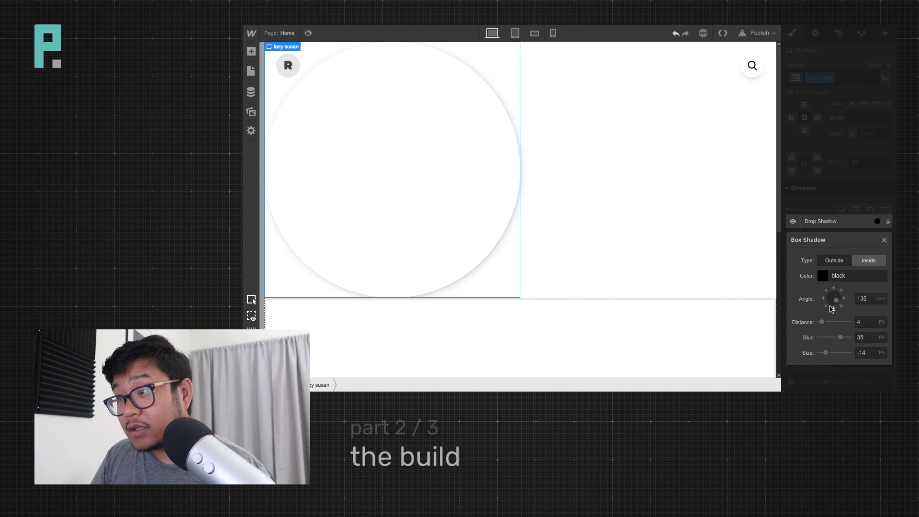
{"action": "left_click", "coordinate": [826, 306]}
{"action": "left_click_drag", "start_coordinate": [840, 337], "coordinate": [833, 310]}
Lower the black box shadow colour's opacity to 25%
{"action": "left_click", "coordinate": [825, 278]}
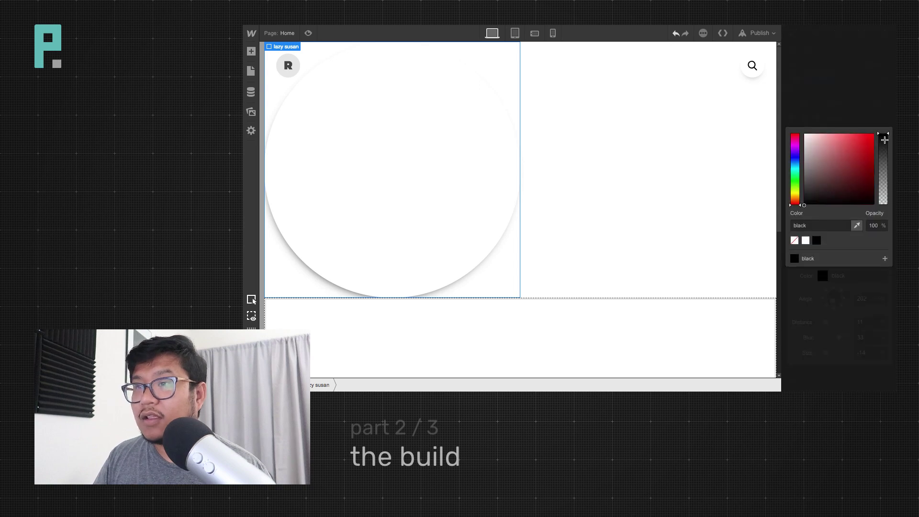
{"action": "left_click_drag", "start_coordinate": [884, 139], "coordinate": [886, 195]}
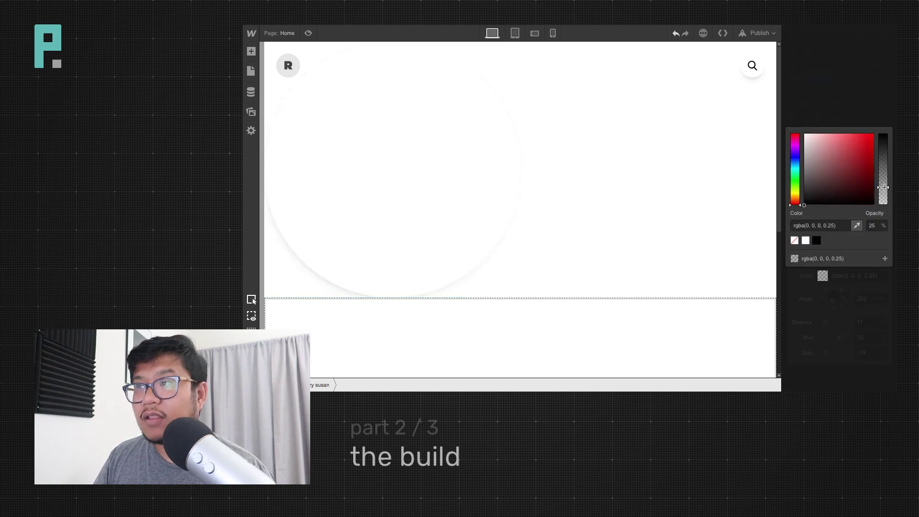
{"action": "left_click", "coordinate": [891, 111]}
Increase the box shadow's blur to 300 px
{"action": "left_click_drag", "start_coordinate": [839, 337], "coordinate": [854, 336]}
{"action": "type", "text": "60"}
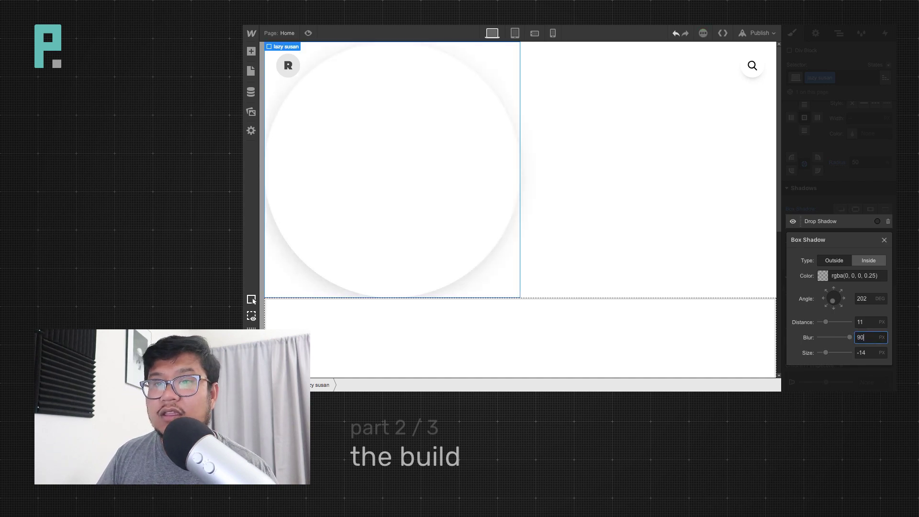
{"action": "key", "text": "shift+Up"}
{"action": "key", "text": "shift+Up"}
{"action": "key", "text": "shift+Up"}
{"action": "key", "text": "shift+Up"}
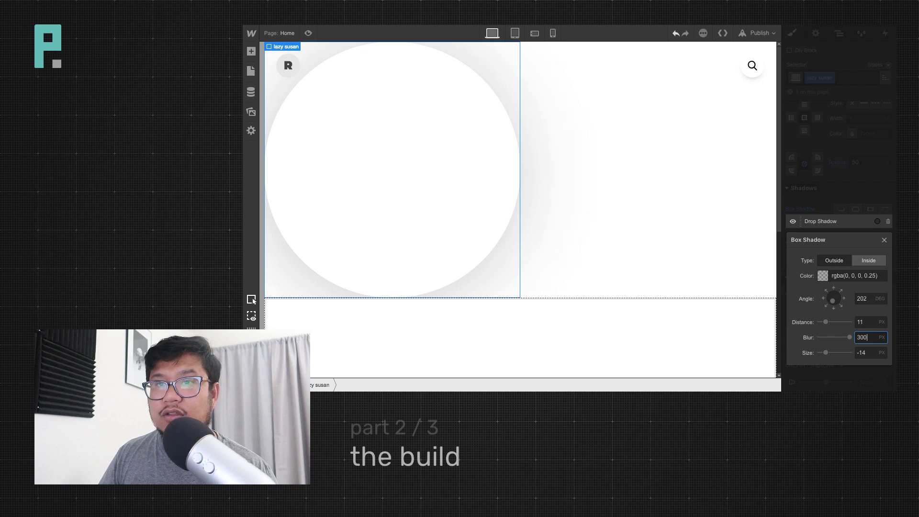
Set the lazy susan box shadow's distance to 140 px and its size to -25 px
{"action": "key", "text": "shift+Up"}
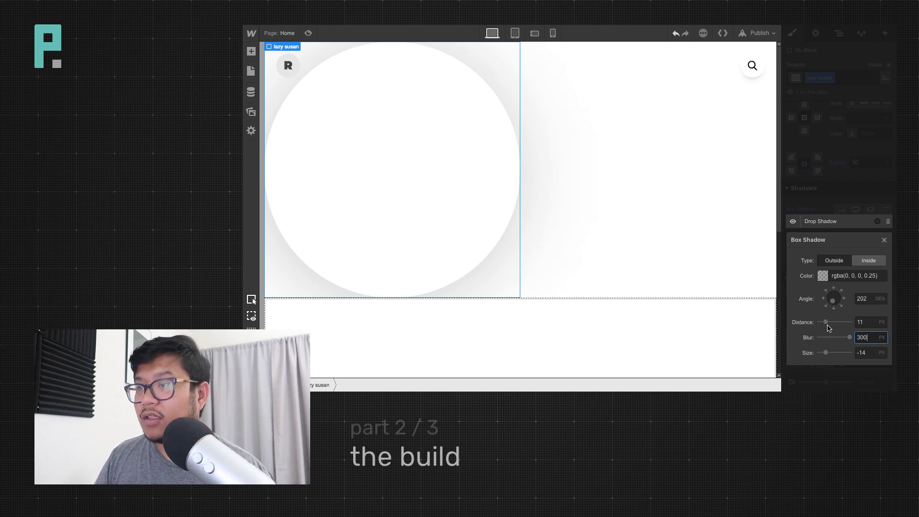
{"action": "left_click_drag", "start_coordinate": [825, 321], "coordinate": [856, 319]}
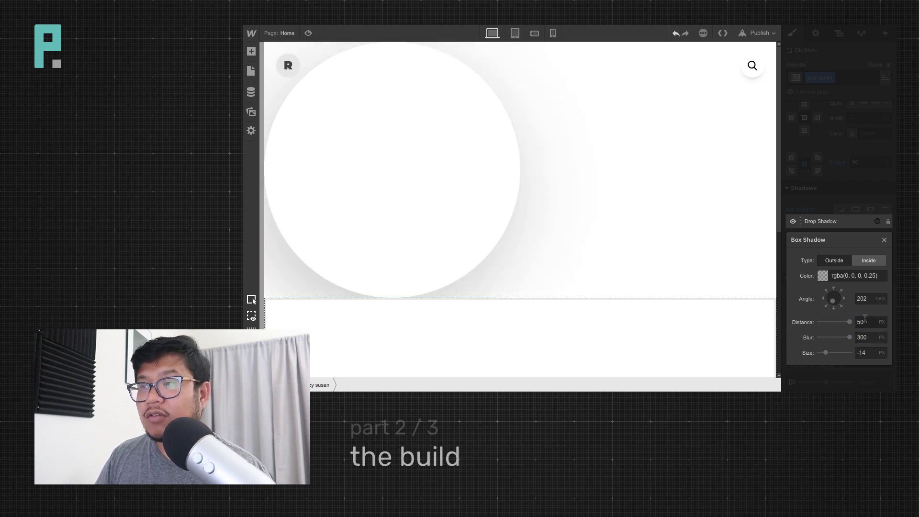
{"action": "left_click", "coordinate": [865, 320]}
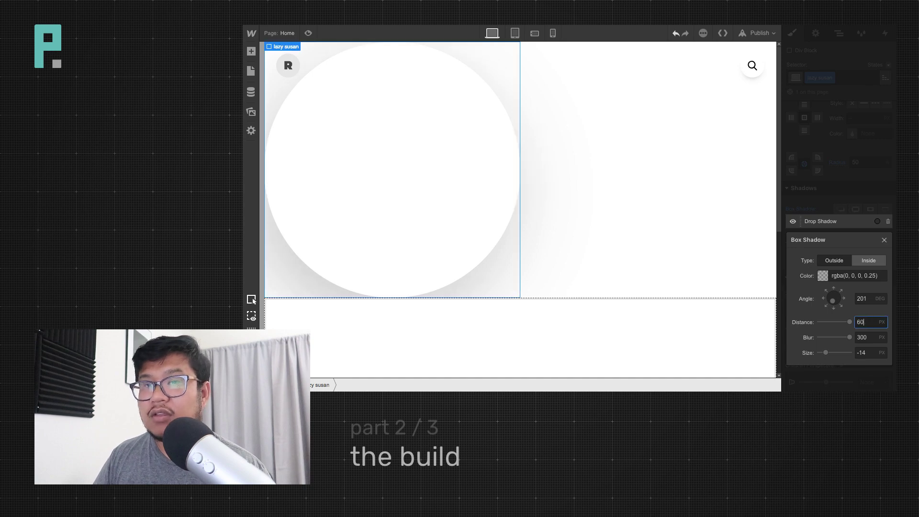
{"action": "key", "text": "shift+Up"}
{"action": "key", "text": "shift+Up"}
{"action": "key", "text": "shift+Up"}
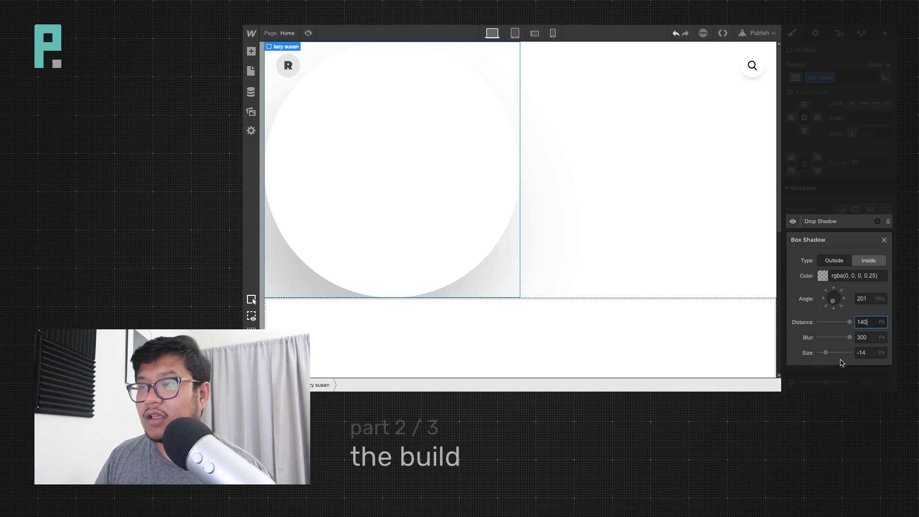
{"action": "left_click_drag", "start_coordinate": [825, 352], "coordinate": [812, 353]}
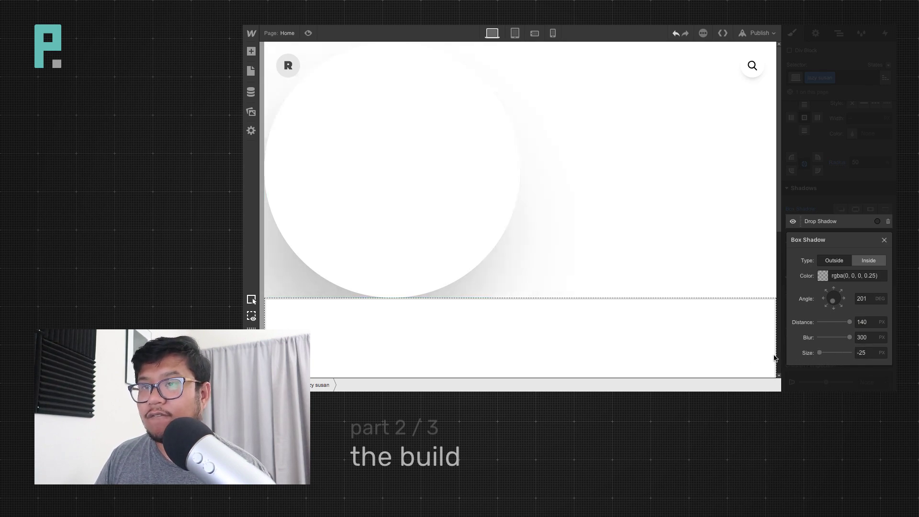
Lower the black box shadow colour's opacity to 4% and close the shadow settings
{"action": "left_click", "coordinate": [822, 276]}
{"action": "left_click_drag", "start_coordinate": [882, 168], "coordinate": [881, 202]}
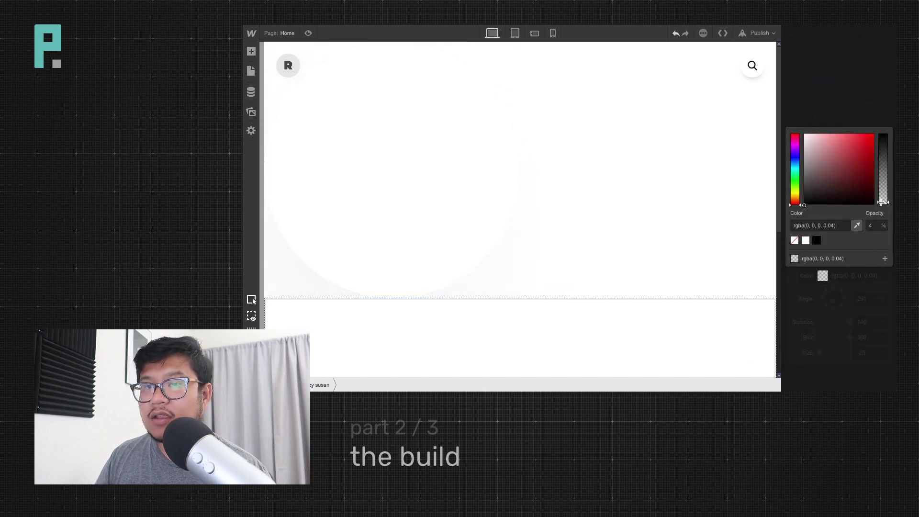
{"action": "left_click", "coordinate": [876, 106]}
{"action": "left_click", "coordinate": [883, 240]}
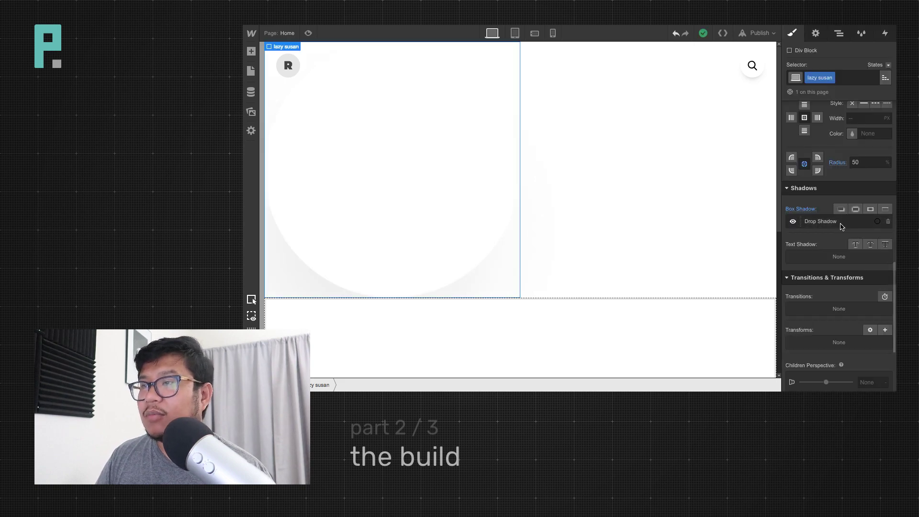
Try fixed and absolute positioning on the lazy susan block and return it to Auto
{"action": "scroll", "coordinate": [836, 253], "scroll_direction": "up", "scroll_amount": 10}
{"action": "scroll", "coordinate": [852, 287], "scroll_direction": "down", "scroll_amount": 1}
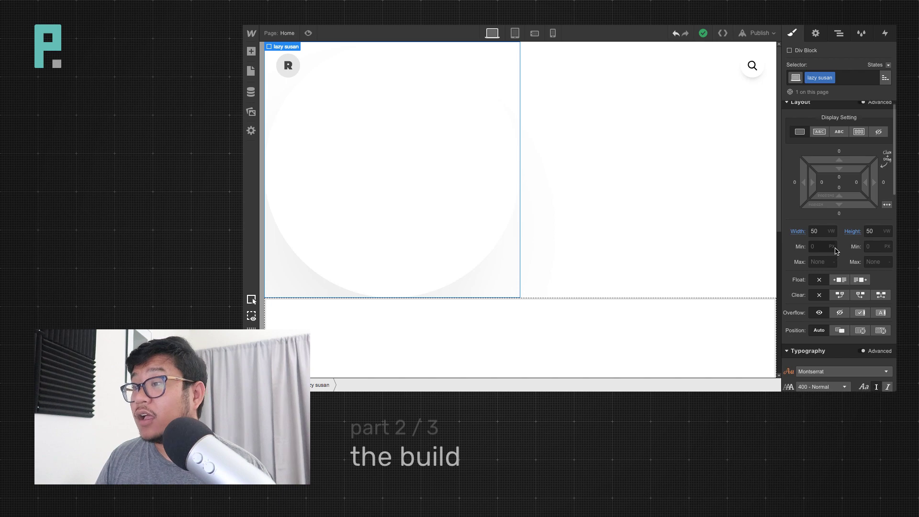
{"action": "left_click", "coordinate": [880, 325]}
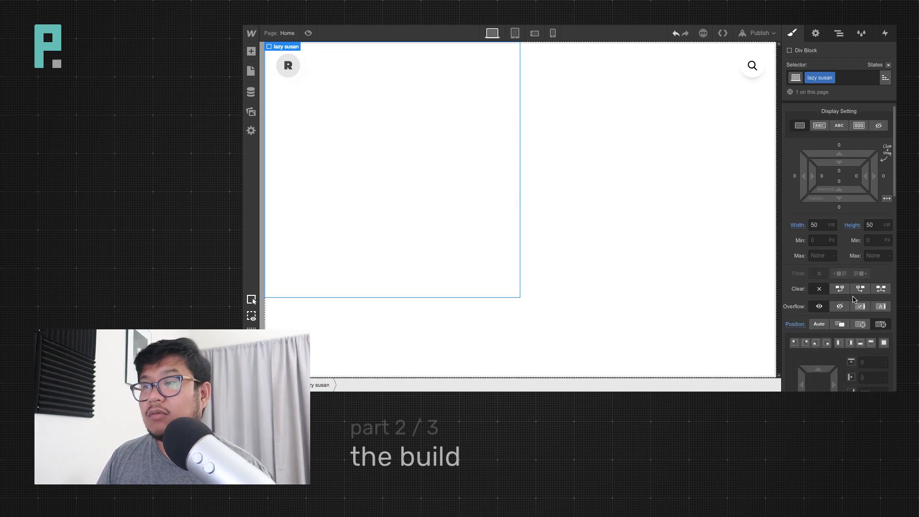
{"action": "scroll", "coordinate": [855, 299], "scroll_direction": "down", "scroll_amount": 3}
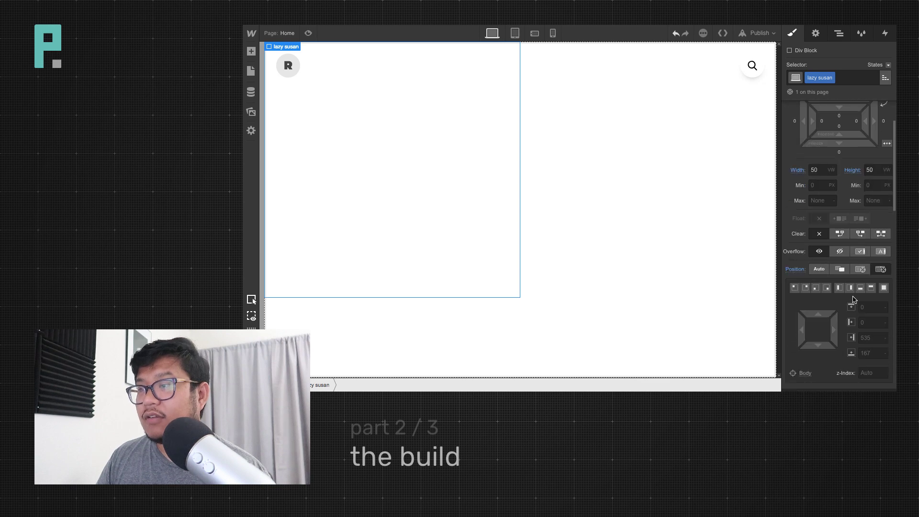
{"action": "left_click", "coordinate": [860, 264]}
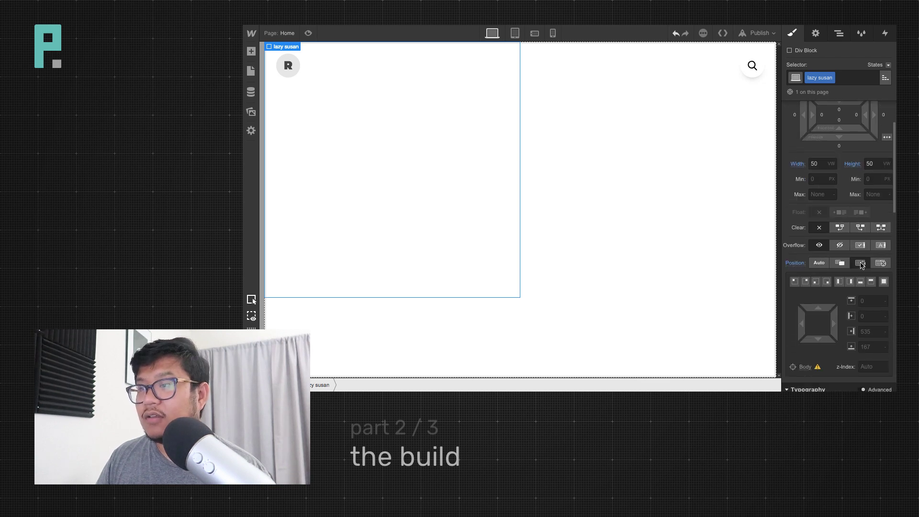
{"action": "left_click", "coordinate": [818, 264]}
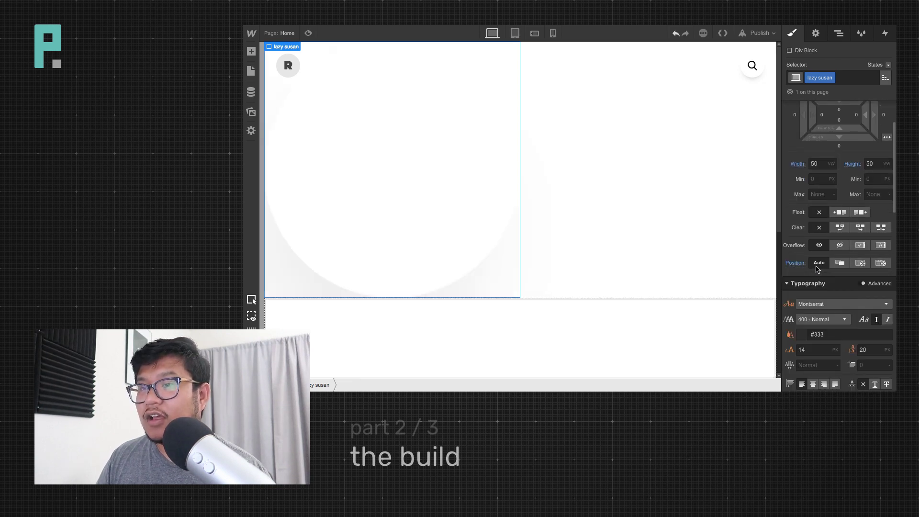
{"action": "left_click", "coordinate": [839, 33]}
{"action": "left_click", "coordinate": [792, 34]}
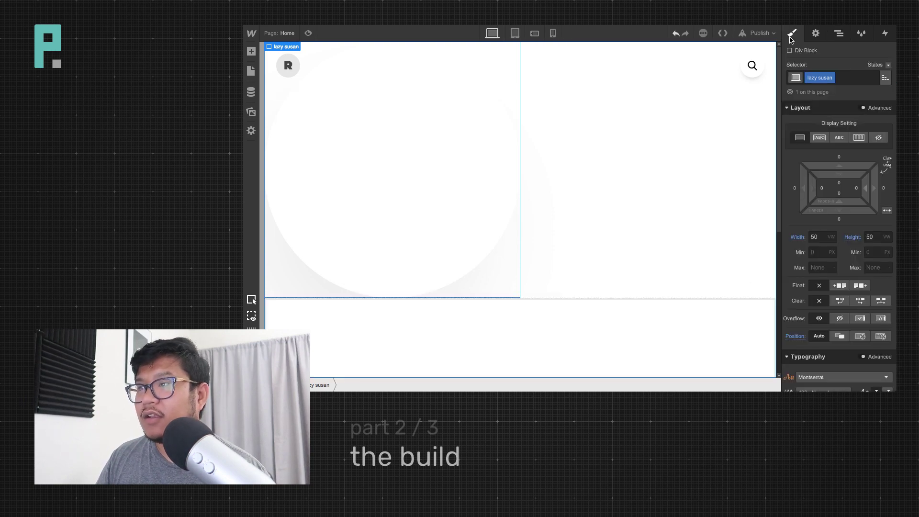
Give the lazy susan block fixed positioning anchored to the page's top right, with a top offset of 48 px
{"action": "left_click", "coordinate": [882, 338]}
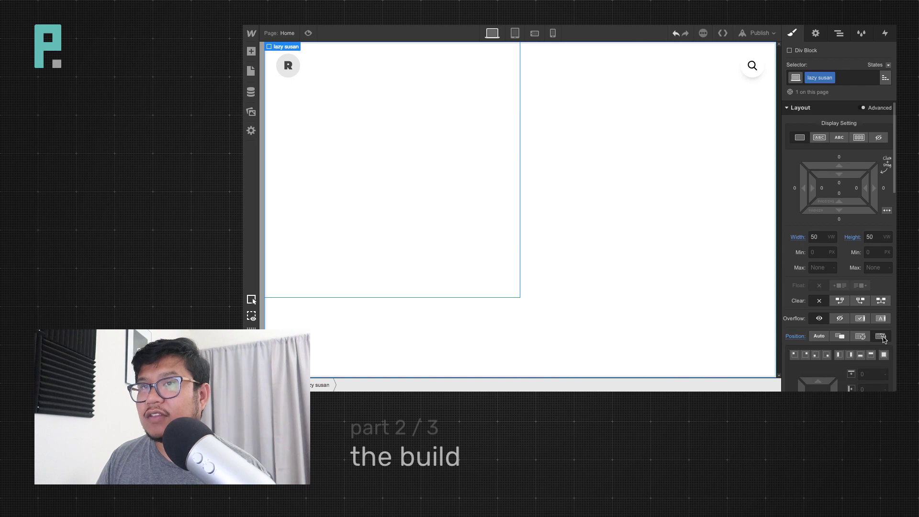
{"action": "scroll", "coordinate": [857, 337], "scroll_direction": "down", "scroll_amount": 3}
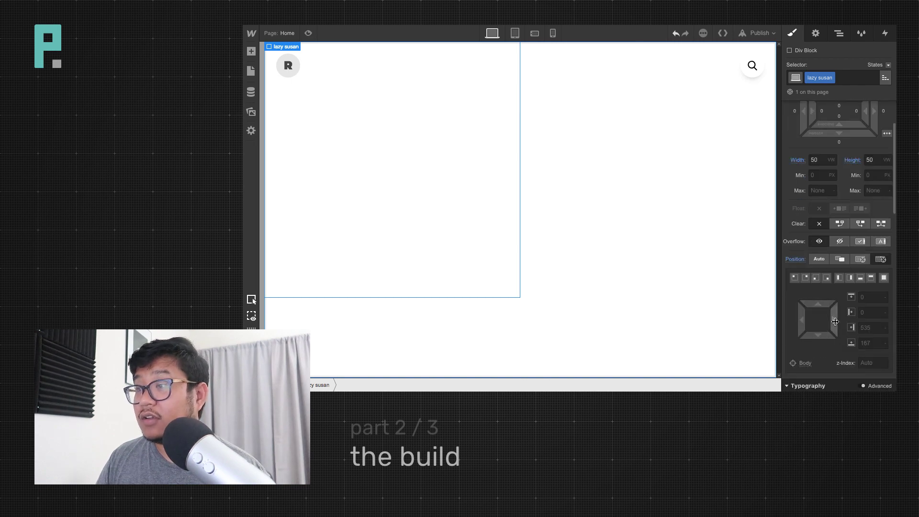
{"action": "left_click", "coordinate": [806, 279]}
{"action": "left_click_drag", "start_coordinate": [818, 305], "coordinate": [818, 292]}
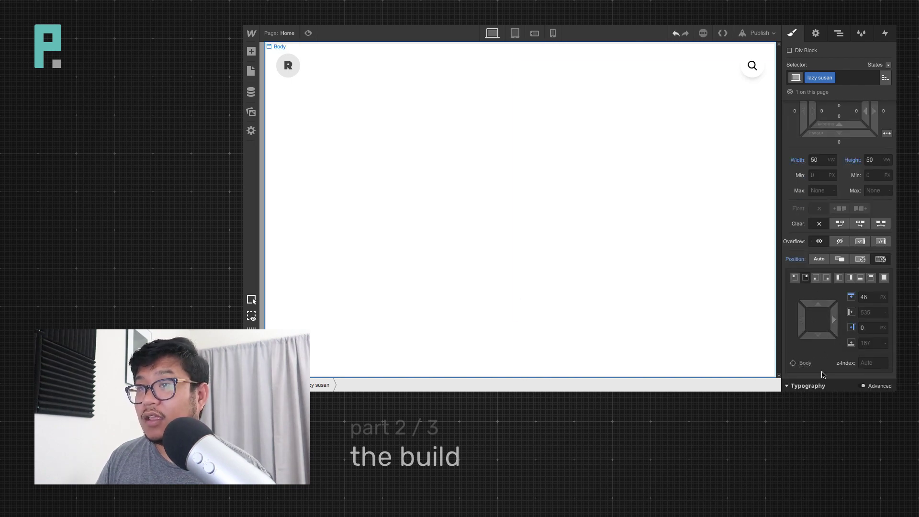
Switch the lazy susan block to relative positioning and set its right offset to -125 px
{"action": "left_click", "coordinate": [840, 259]}
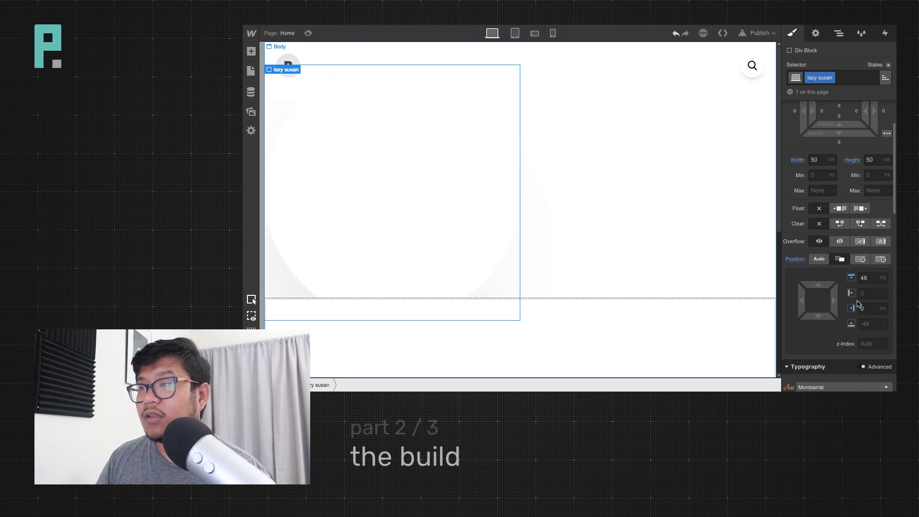
{"action": "left_click_drag", "start_coordinate": [840, 307], "coordinate": [840, 307]}
{"action": "left_click", "coordinate": [664, 337]}
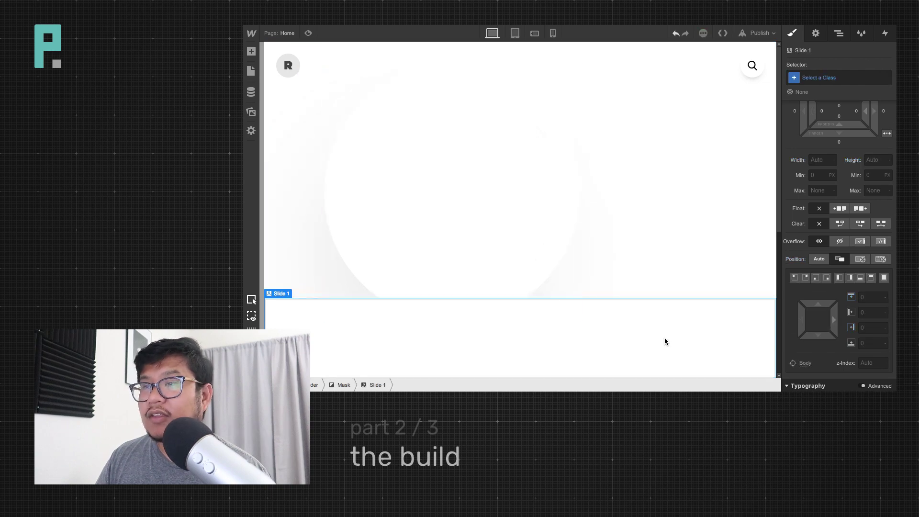
Compare where the lazy susan block and the slider sit in the page's element hierarchy
{"action": "left_click", "coordinate": [514, 226]}
{"action": "left_click", "coordinate": [838, 33]}
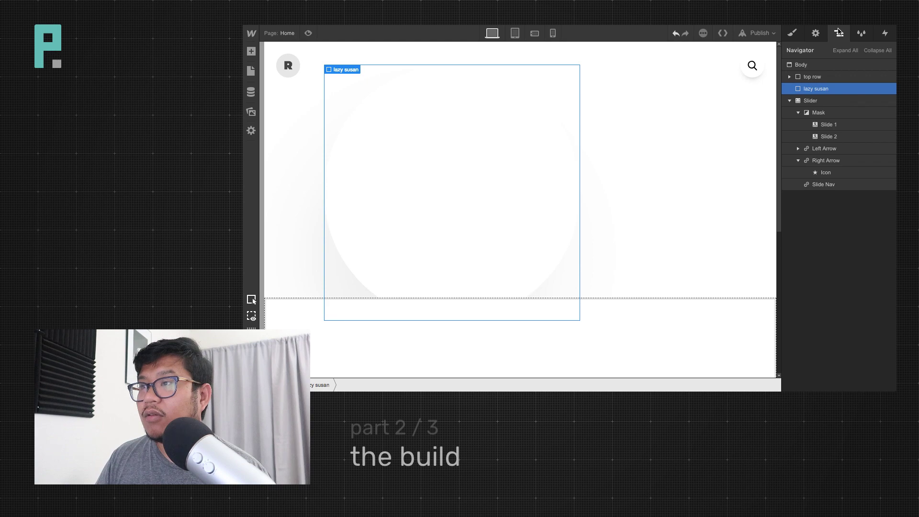
{"action": "left_click", "coordinate": [833, 100]}
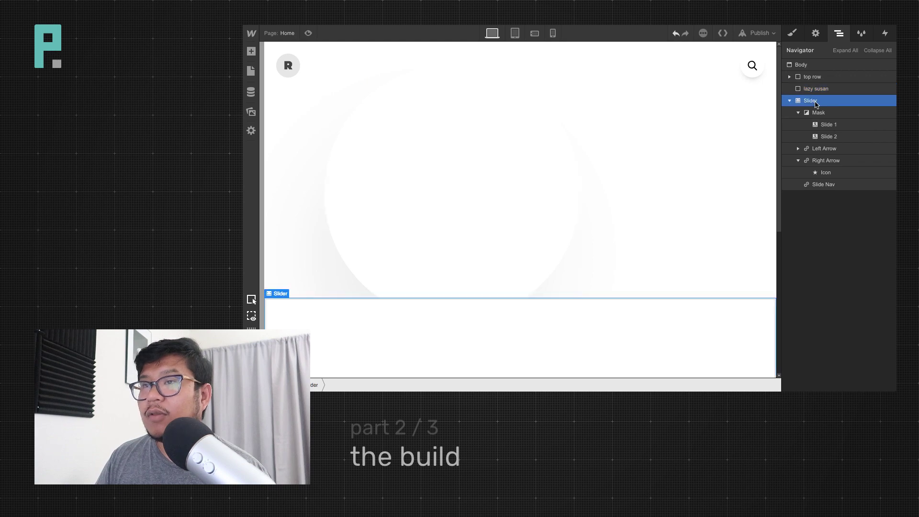
{"action": "left_click", "coordinate": [431, 220]}
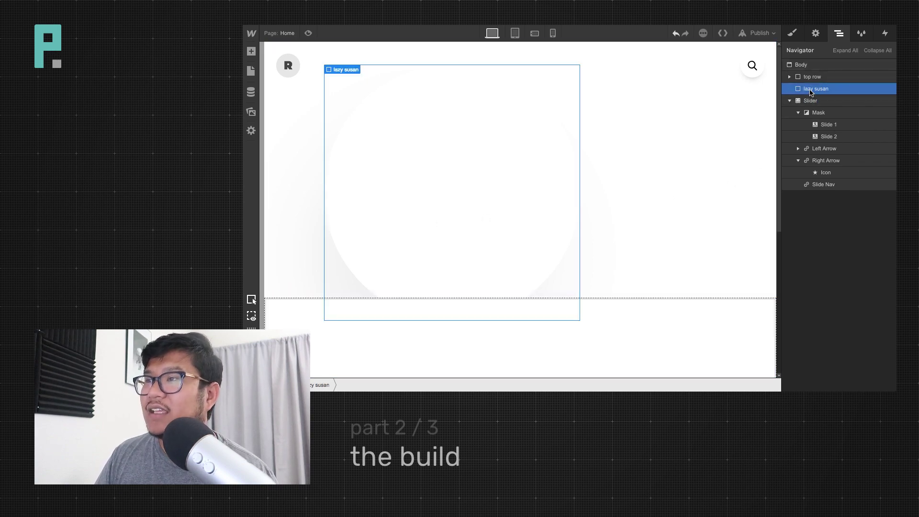
Change the lazy susan block back to fixed positioning and give it a z-index of 10
{"action": "left_click", "coordinate": [792, 34]}
{"action": "left_click", "coordinate": [860, 335]}
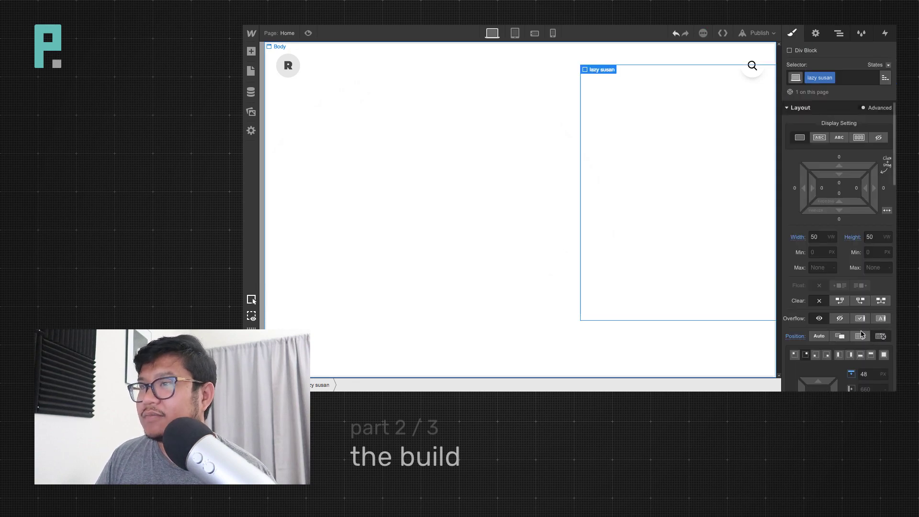
{"action": "scroll", "coordinate": [862, 334], "scroll_direction": "down", "scroll_amount": 5}
{"action": "left_click", "coordinate": [872, 210]}
{"action": "type", "text": "10"}
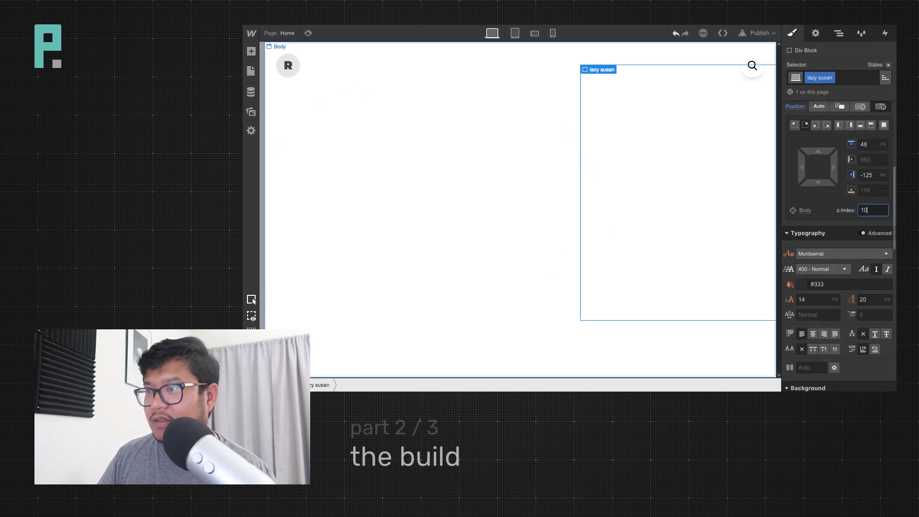
{"action": "key", "text": "Return"}
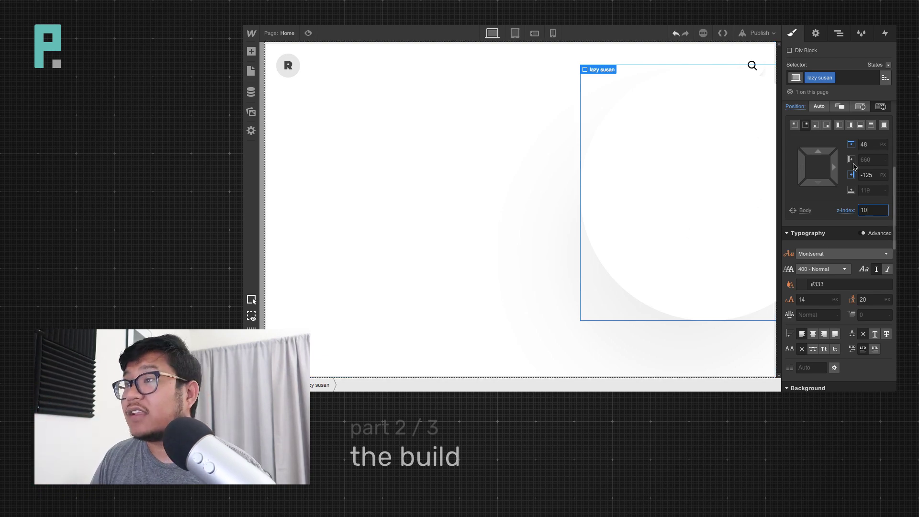
Shift the lazy susan block inward from the page's right edge and set its width to 110 VW
{"action": "scroll", "coordinate": [855, 166], "scroll_direction": "up", "scroll_amount": 2}
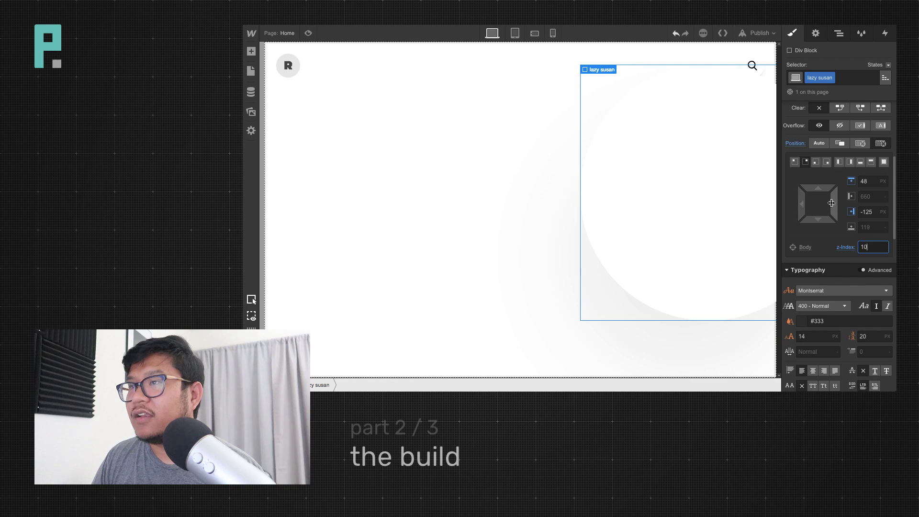
{"action": "left_click_drag", "start_coordinate": [831, 203], "coordinate": [619, 213]}
{"action": "scroll", "coordinate": [824, 215], "scroll_direction": "up", "scroll_amount": 5}
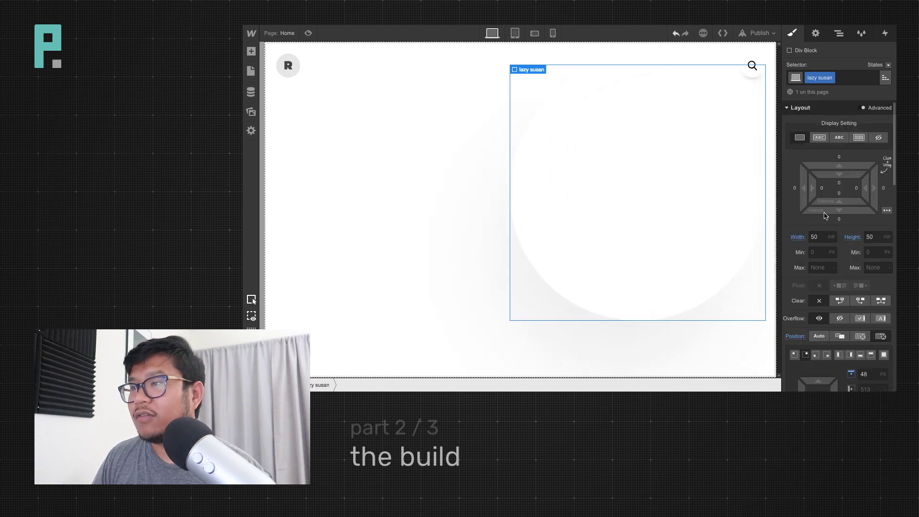
{"action": "left_click", "coordinate": [815, 237]}
{"action": "type", "text": "80"}
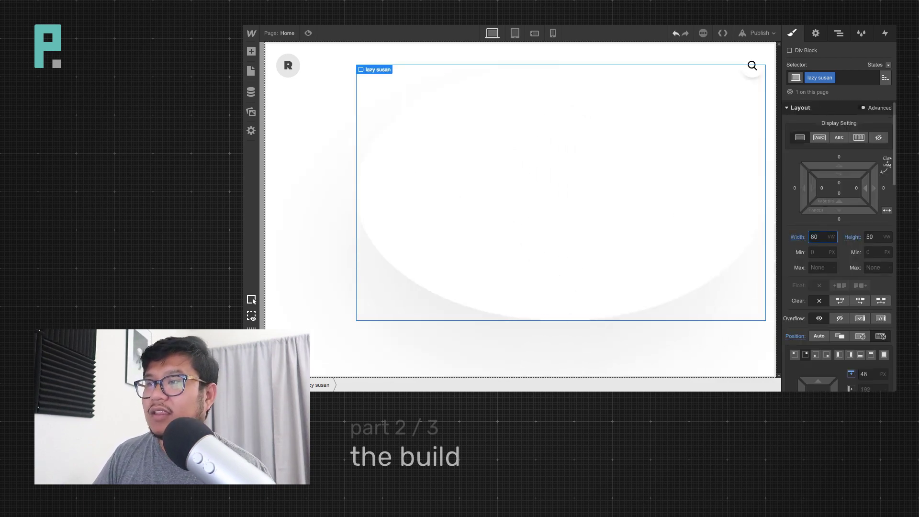
{"action": "key", "text": "shift+Up"}
{"action": "key", "text": "shift+Up"}
{"action": "key", "text": "shift+Up"}
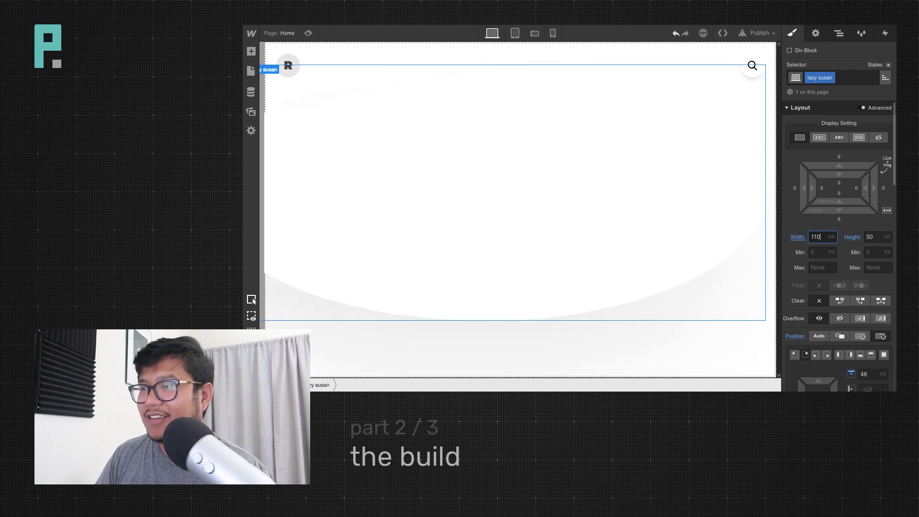
Increase the lazy susan block's height to 100 VW
{"action": "key", "text": "Tab"}
{"action": "key", "text": "shift+Up"}
{"action": "key", "text": "shift+Up"}
{"action": "key", "text": "shift+Up"}
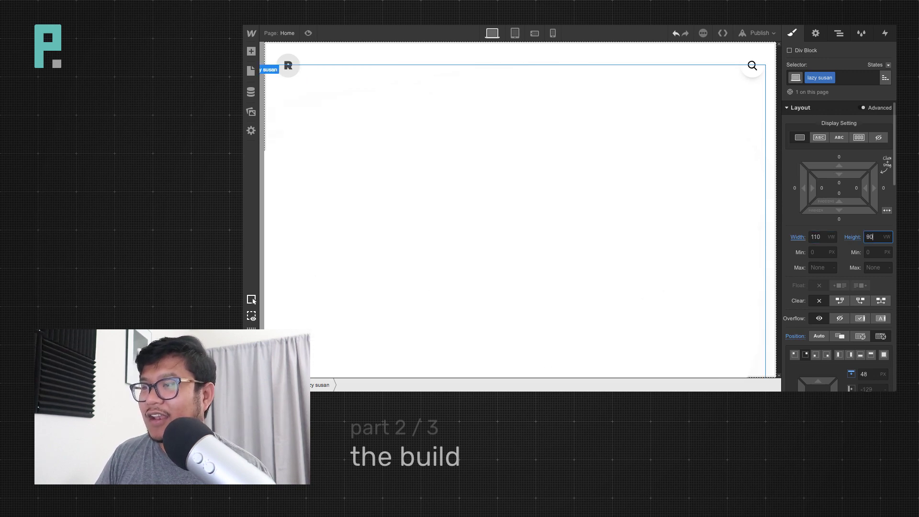
{"action": "key", "text": "shift+Up"}
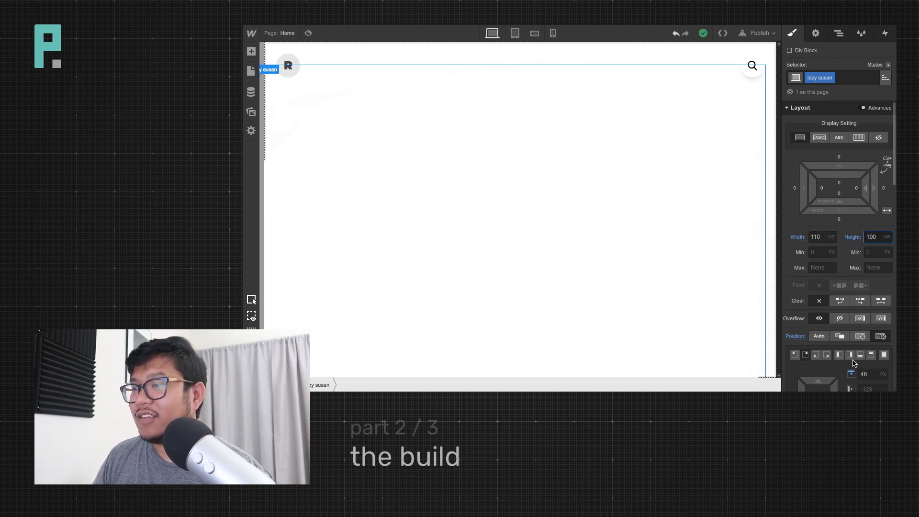
Push the lazy susan block past the page's right edge by setting its right offset to -50 VW
{"action": "scroll", "coordinate": [836, 292], "scroll_direction": "down", "scroll_amount": 3}
{"action": "left_click_drag", "start_coordinate": [836, 292], "coordinate": [870, 310]}
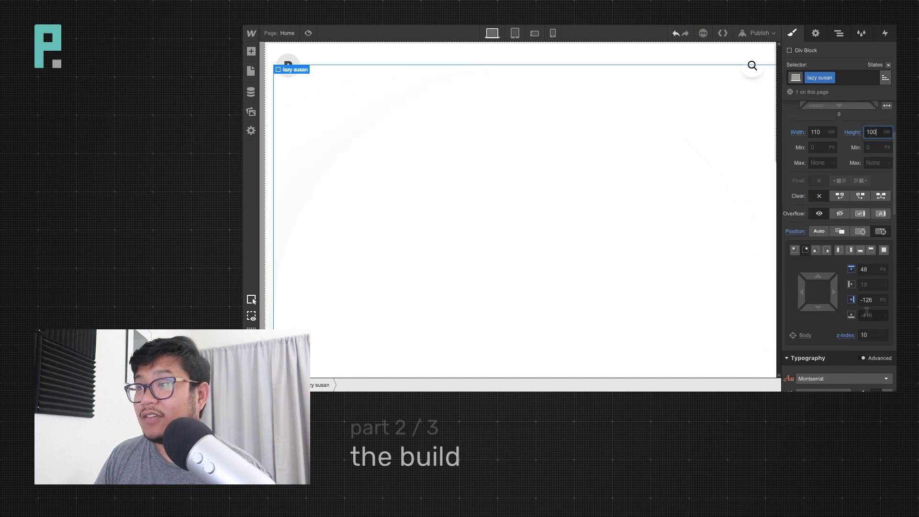
{"action": "left_click", "coordinate": [868, 300]}
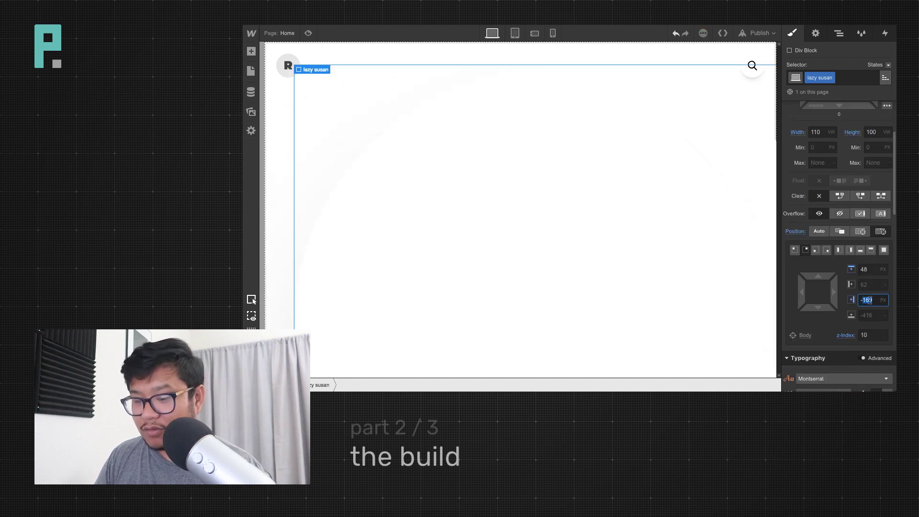
{"action": "type", "text": "-10vw"}
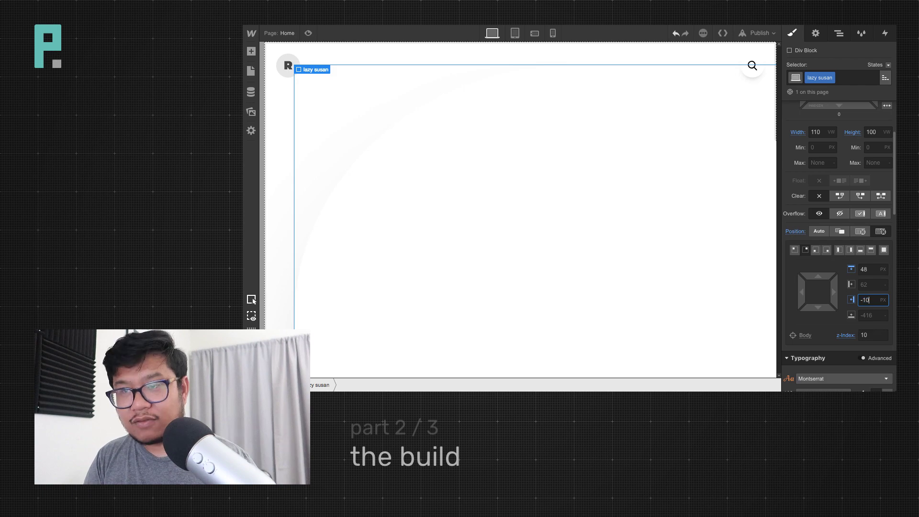
{"action": "key", "text": "shift+Down"}
{"action": "key", "text": "shift+Down"}
{"action": "key", "text": "shift+Down"}
{"action": "key", "text": "shift+Down"}
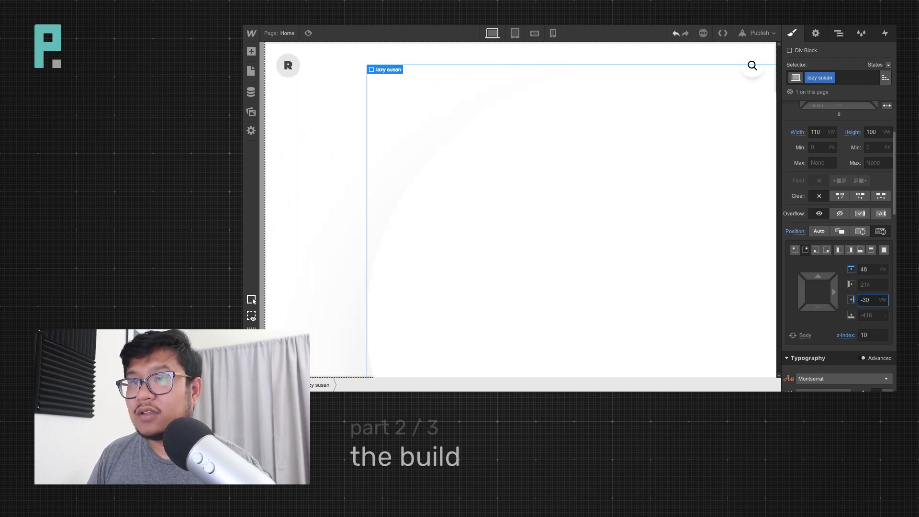
{"action": "key", "text": "shift+Tab"}
{"action": "key", "text": "shift+Tab"}
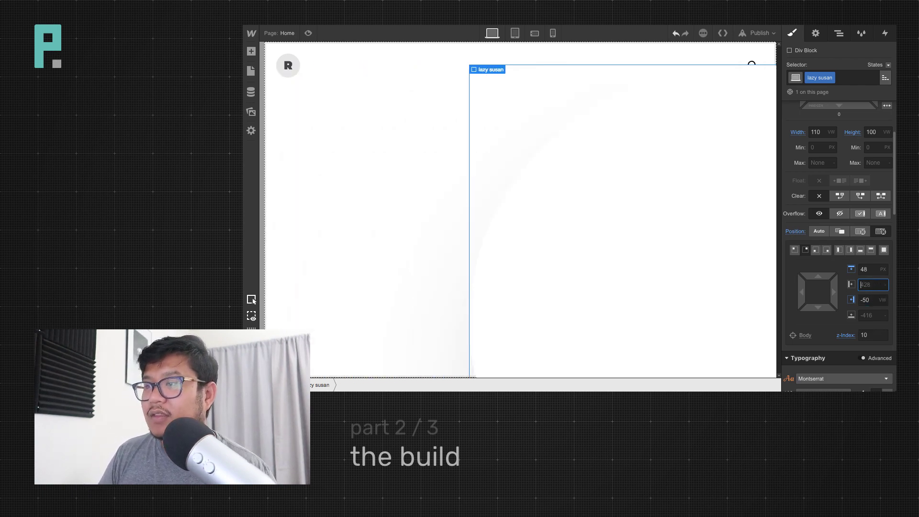
Raise the lazy susan block above the page's upper edge by setting its top offset to -292 px
{"action": "type", "text": "-102"}
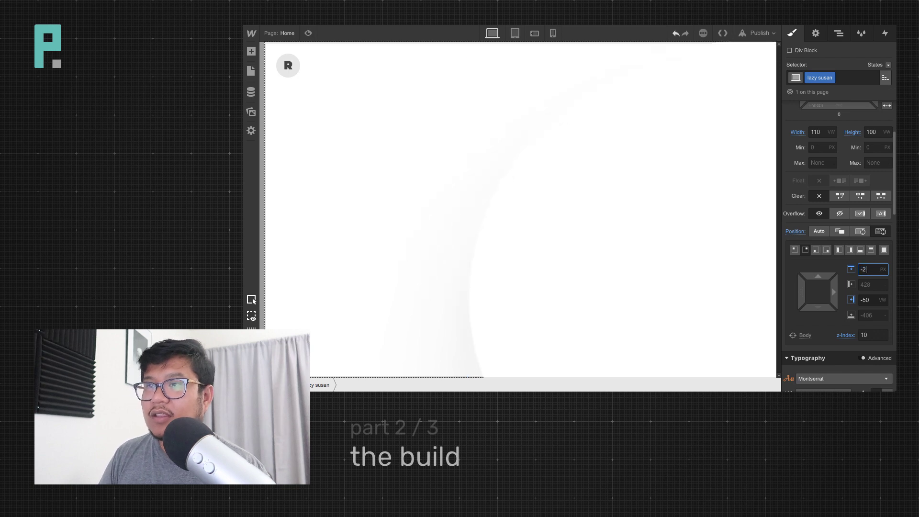
{"action": "key", "text": "shift+Down"}
{"action": "key", "text": "shift+Down"}
{"action": "key", "text": "shift+Down"}
{"action": "key", "text": "shift+Down"}
{"action": "key", "text": "shift+Down"}
{"action": "key", "text": "shift+Down"}
{"action": "key", "text": "shift+Down"}
{"action": "key", "text": "shift+Down"}
{"action": "key", "text": "shift+Down"}
{"action": "key", "text": "shift+Down"}
{"action": "key", "text": "shift+Down"}
{"action": "key", "text": "shift+Down"}
{"action": "key", "text": "shift+Down"}
{"action": "key", "text": "shift+Down"}
{"action": "key", "text": "shift+Down"}
{"action": "key", "text": "shift+Down"}
{"action": "key", "text": "shift+Down"}
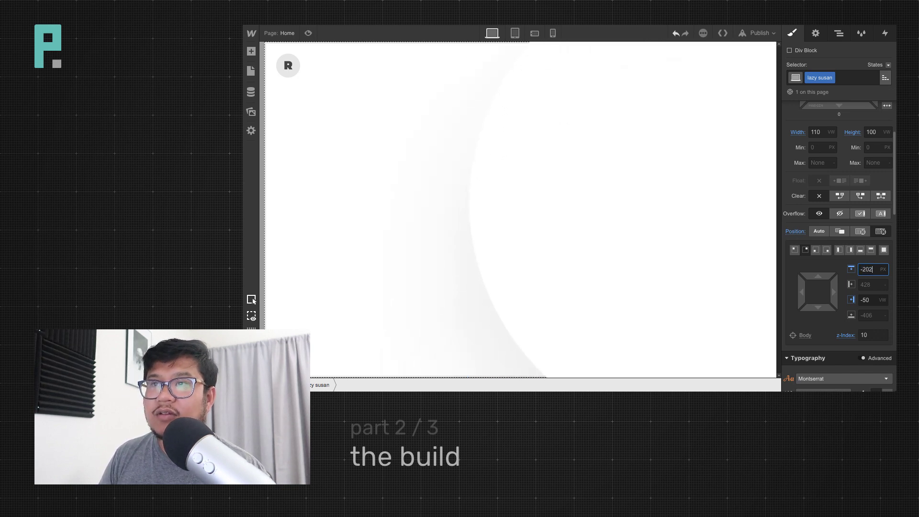
{"action": "key", "text": "shift+Down"}
{"action": "key", "text": "shift+Down"}
{"action": "key", "text": "shift+Down"}
{"action": "key", "text": "shift+Down"}
{"action": "key", "text": "shift+Down"}
{"action": "key", "text": "shift+Down"}
{"action": "key", "text": "shift+Down"}
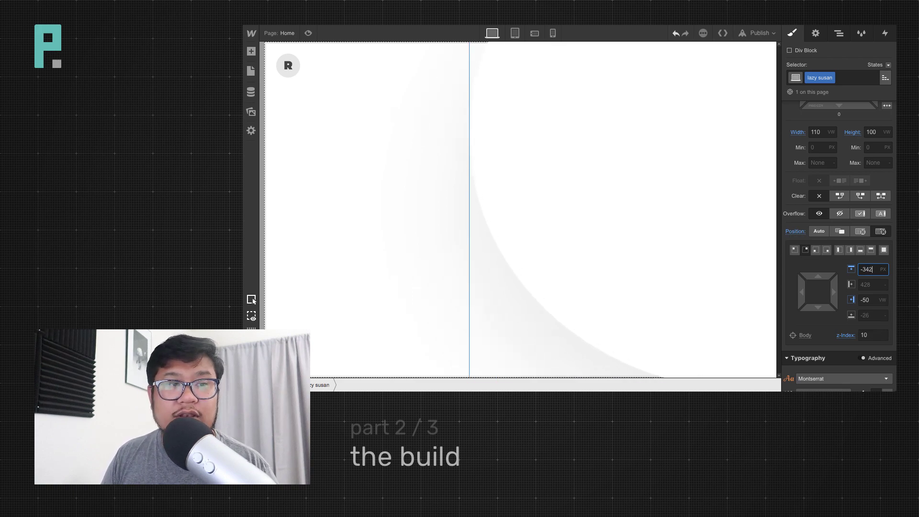
{"action": "key", "text": "shift+Up"}
{"action": "key", "text": "shift+Up"}
{"action": "key", "text": "shift+Up"}
{"action": "key", "text": "shift+Up"}
{"action": "key", "text": "shift+Up"}
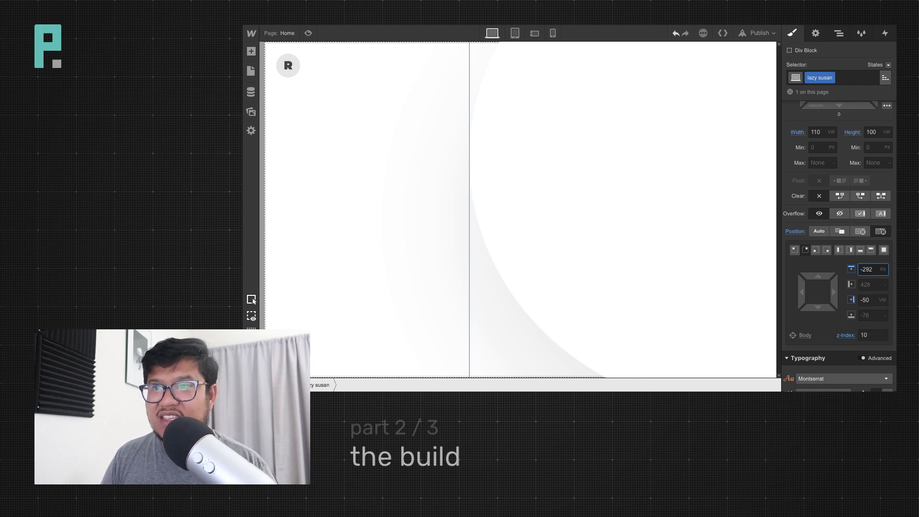
Push the lazy susan block further off the page by setting its right offset to -60 VW
{"action": "key", "text": "Tab"}
{"action": "key", "text": "Tab"}
{"action": "key", "text": "shift+Down"}
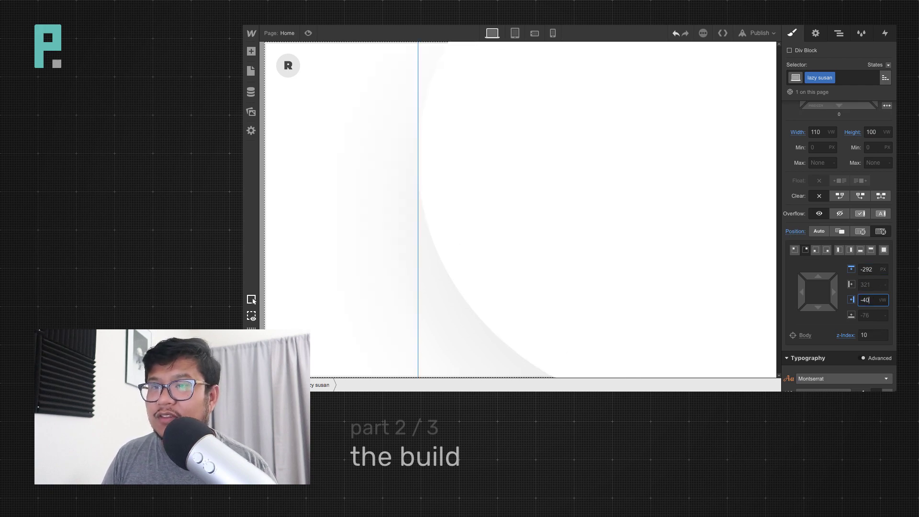
{"action": "key", "text": "shift+Down"}
{"action": "key", "text": "shift+Up"}
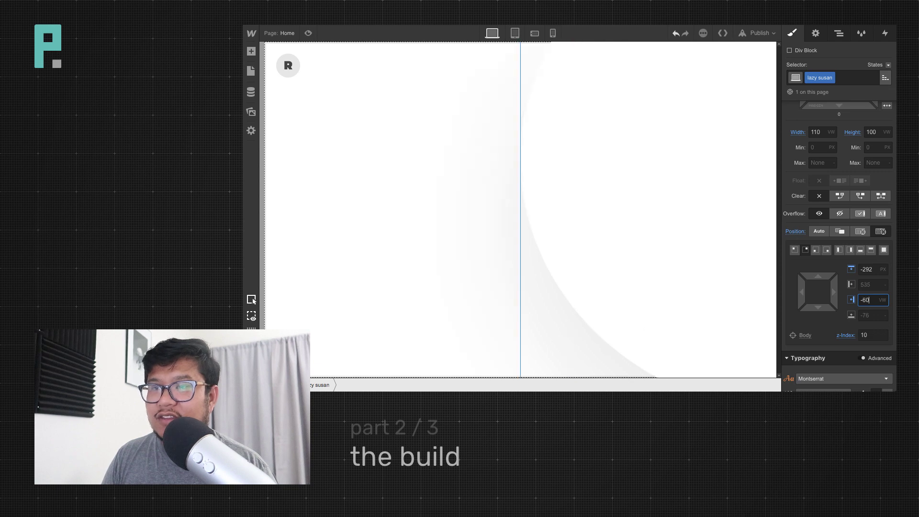
Fine-tune the lazy susan block's vertical placement by setting its top offset to -272 px
{"action": "key", "text": "shift+Tab"}
{"action": "key", "text": "shift+Tab"}
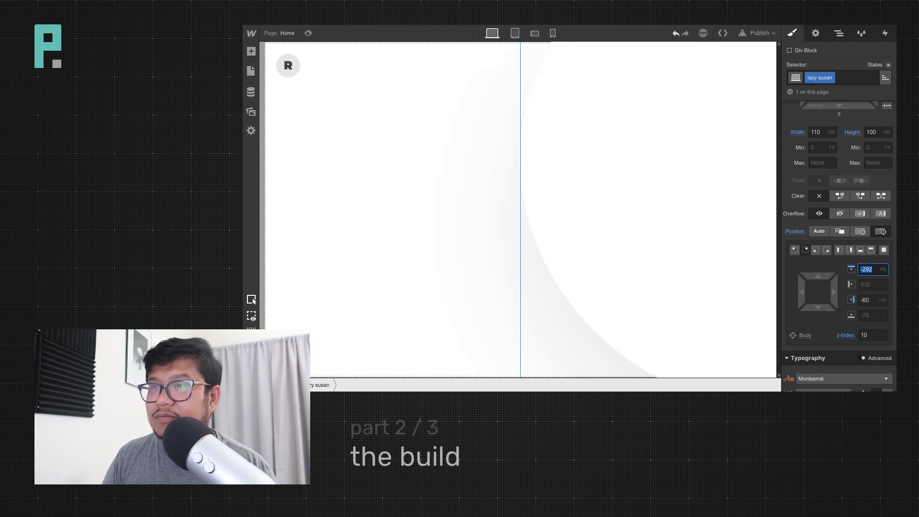
{"action": "key", "text": "shift+Up"}
{"action": "key", "text": "shift+Up"}
{"action": "key", "text": "shift+Up"}
{"action": "key", "text": "shift+Up"}
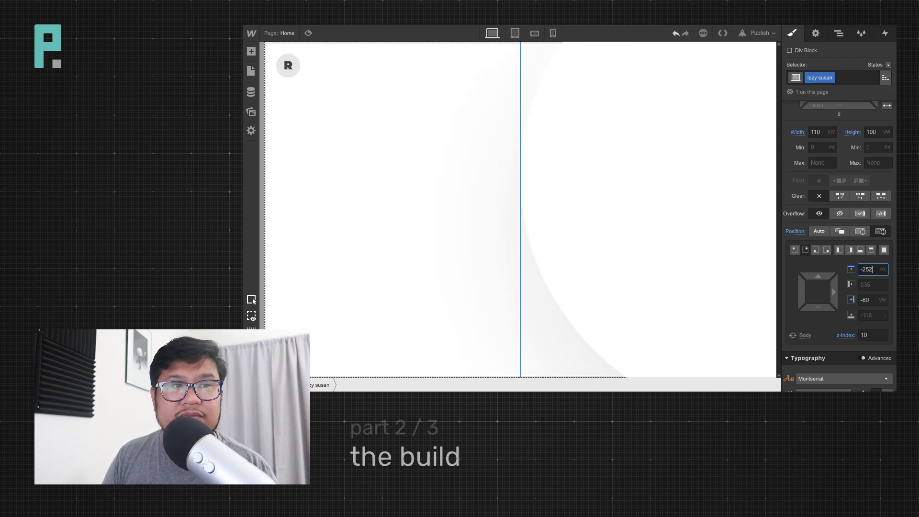
{"action": "key", "text": "shift+Down"}
{"action": "key", "text": "shift+Down"}
{"action": "key", "text": "shift+Down"}
{"action": "key", "text": "shift+Down"}
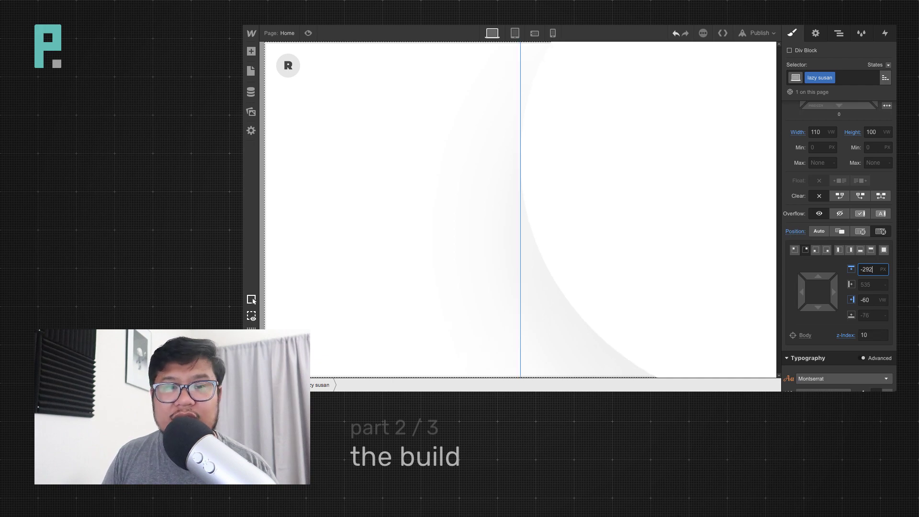
{"action": "key", "text": "shift+Up"}
{"action": "key", "text": "shift+Up"}
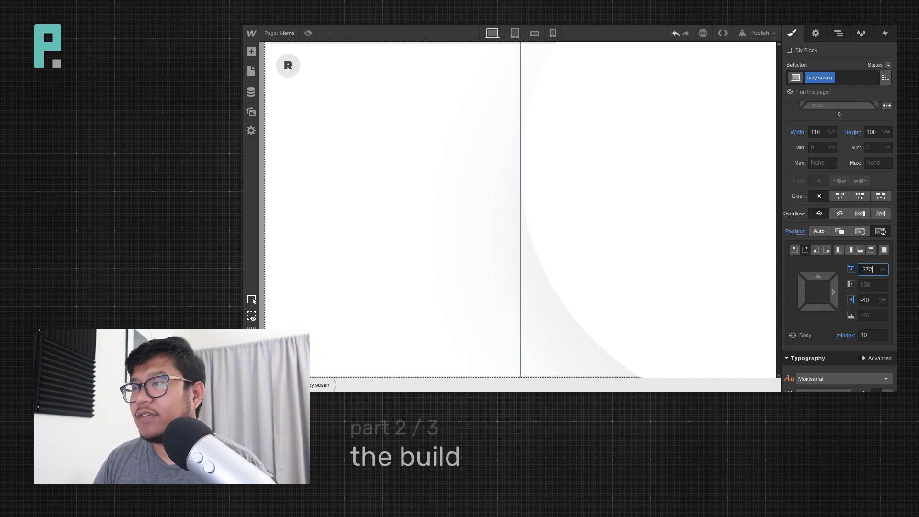
Set the lazy susan block's drop shadow to a distance of 180 px and an angle of 175 degrees
{"action": "scroll", "coordinate": [845, 312], "scroll_direction": "down", "scroll_amount": 5}
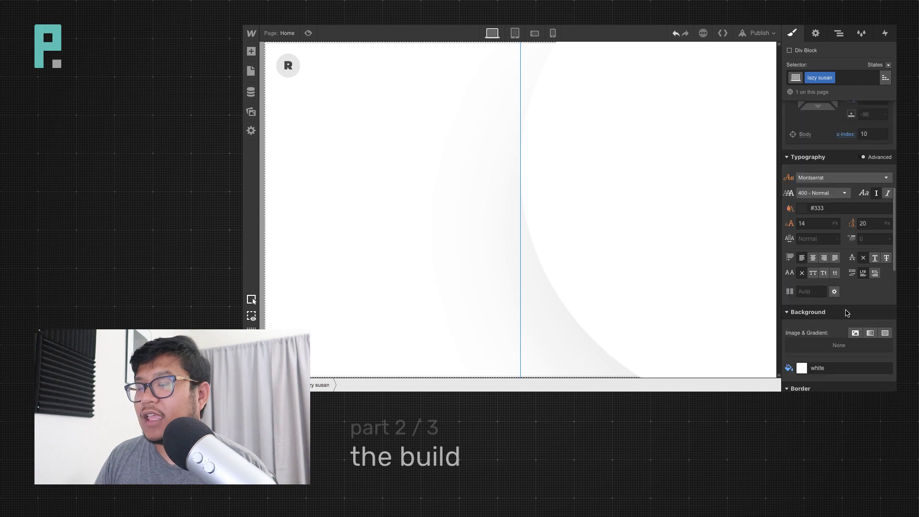
{"action": "scroll", "coordinate": [846, 313], "scroll_direction": "down", "scroll_amount": 3}
{"action": "scroll", "coordinate": [845, 312], "scroll_direction": "down", "scroll_amount": 4}
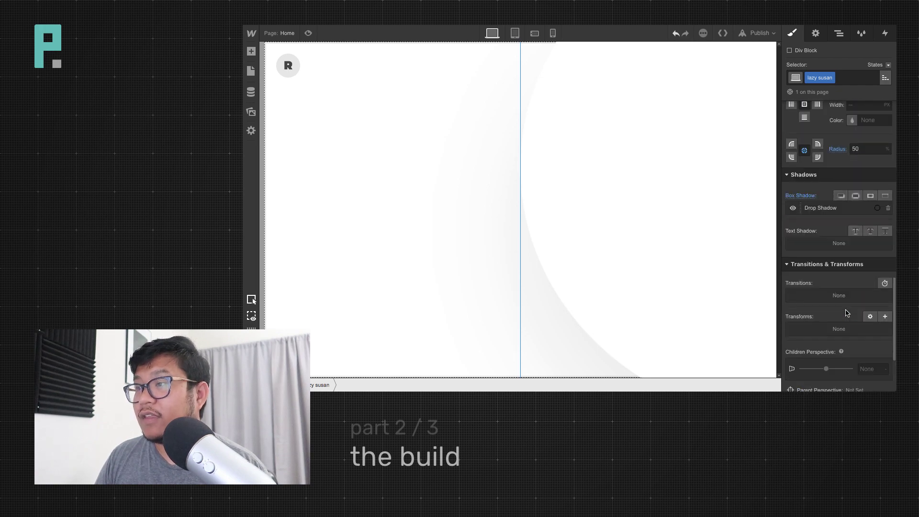
{"action": "left_click", "coordinate": [827, 210]}
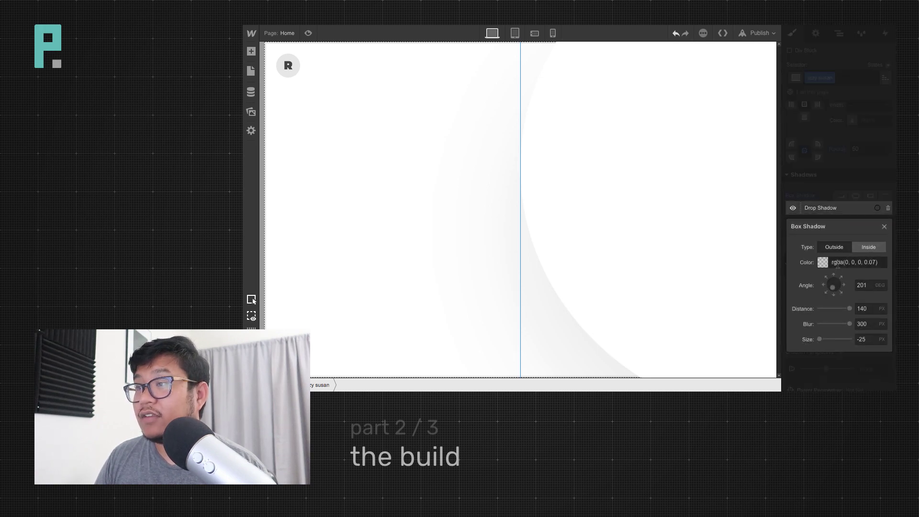
{"action": "left_click", "coordinate": [867, 308]}
{"action": "type", "text": "200"}
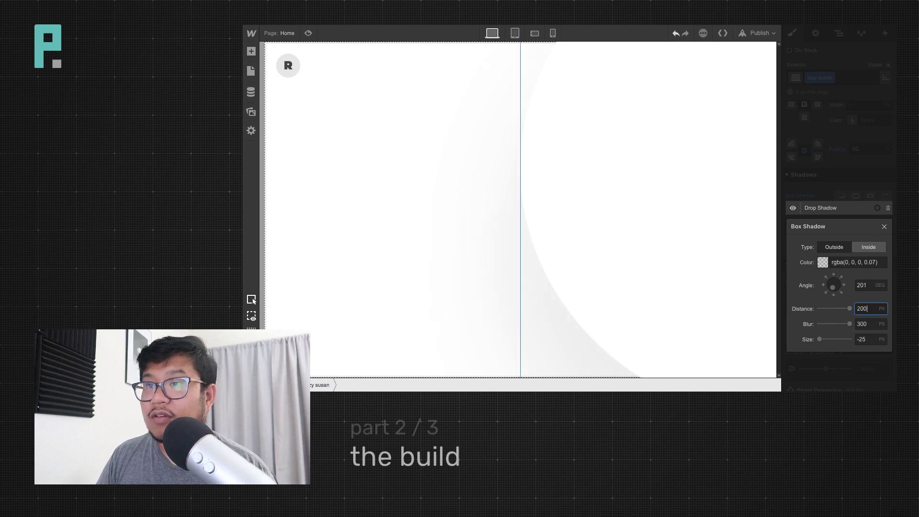
{"action": "key", "text": "ctrl+z"}
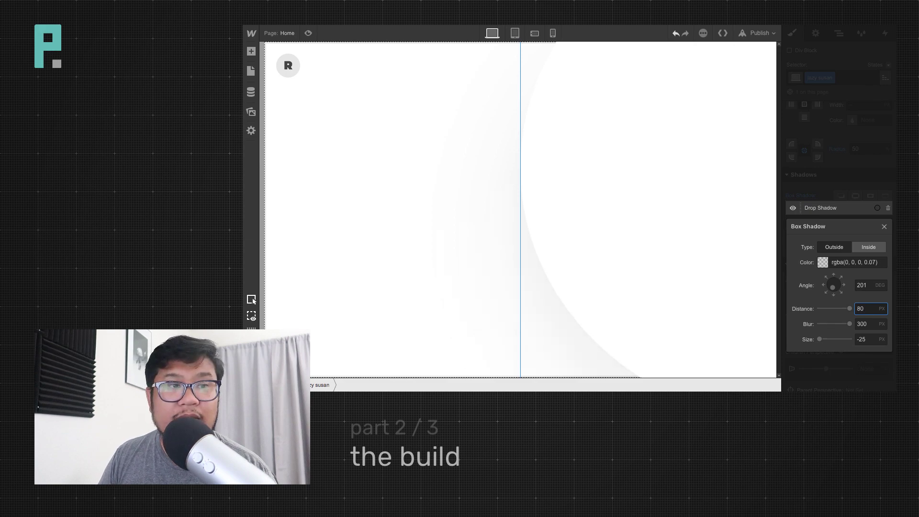
{"action": "type", "text": "800"}
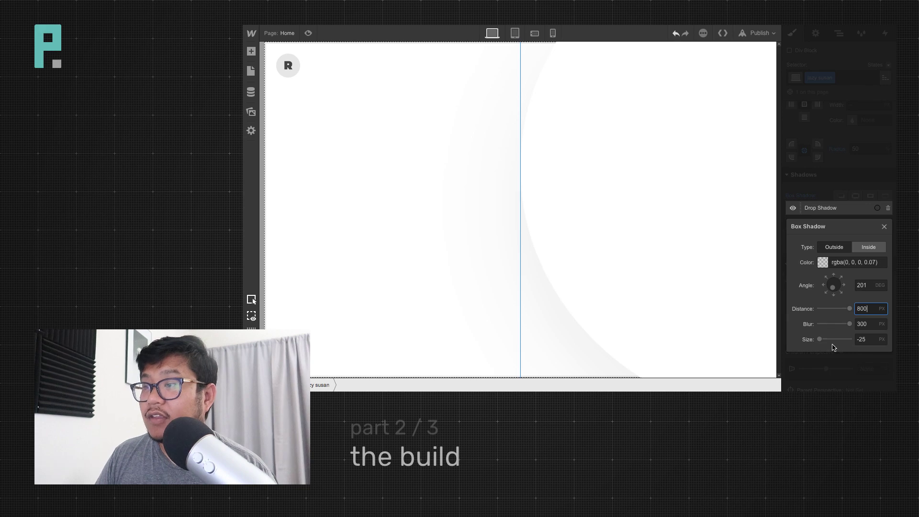
{"action": "left_click_drag", "start_coordinate": [834, 291], "coordinate": [832, 289]}
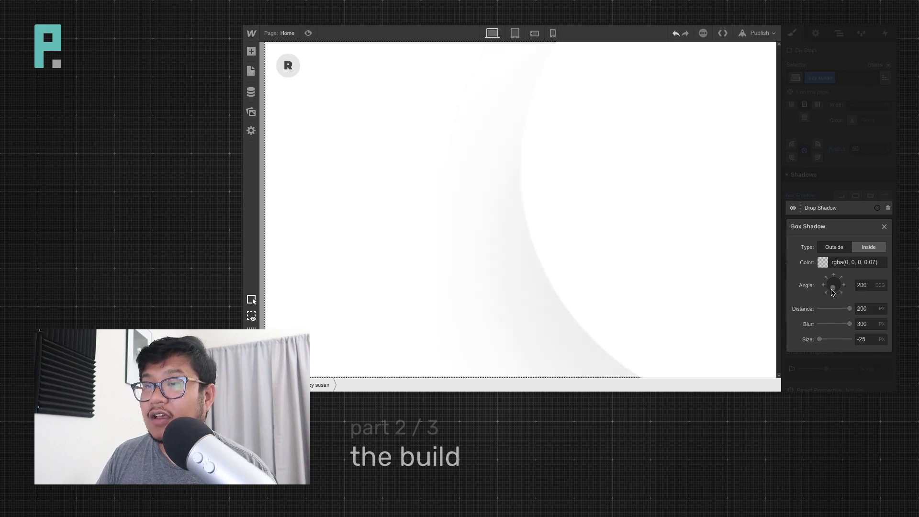
{"action": "left_click", "coordinate": [863, 309]}
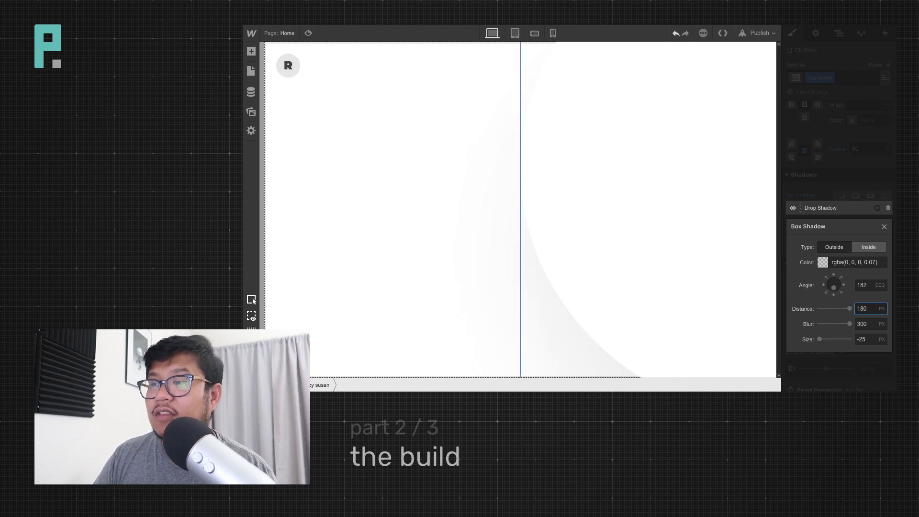
{"action": "left_click_drag", "start_coordinate": [833, 287], "coordinate": [835, 290]}
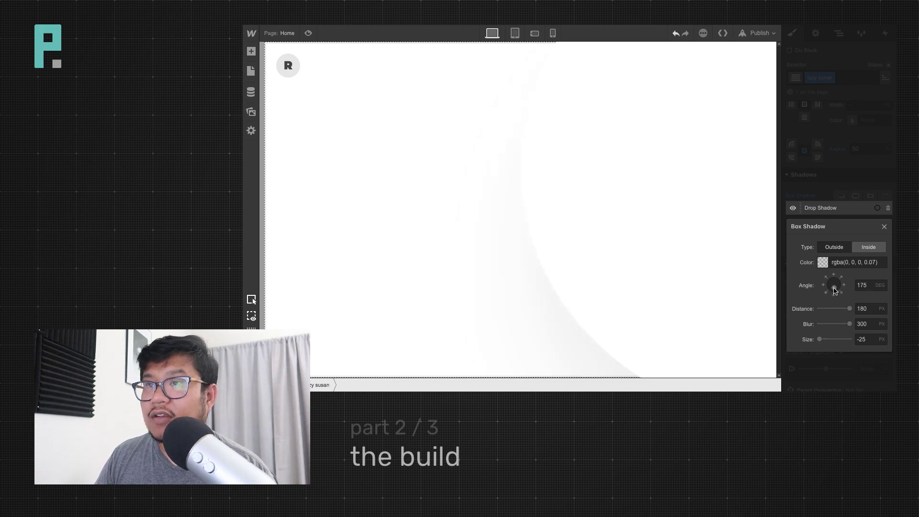
{"action": "left_click", "coordinate": [833, 290]}
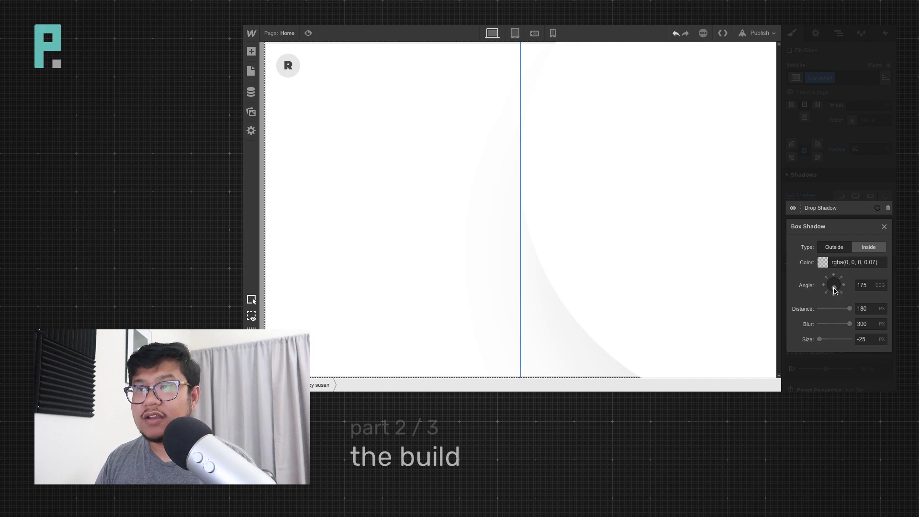
{"action": "left_click", "coordinate": [885, 227]}
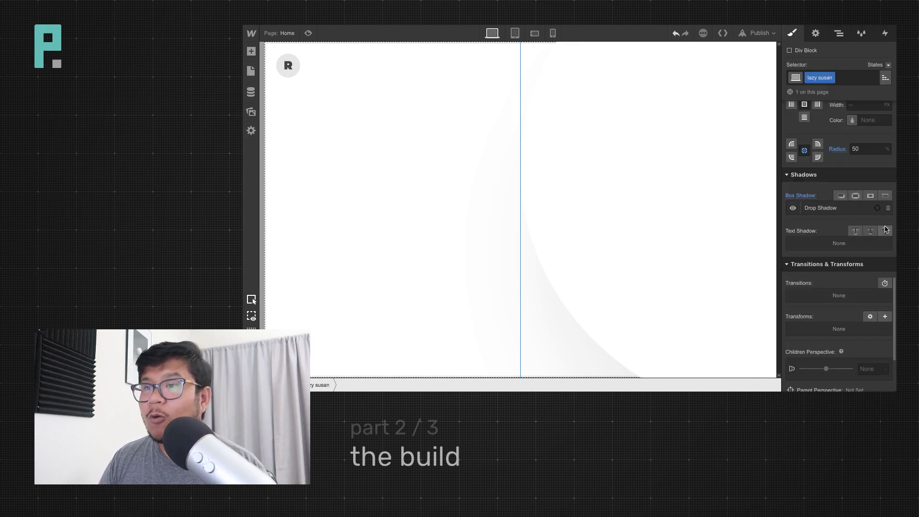
Insert the food1.jpg image from the site's assets into Slide 1 and dismiss its image settings
{"action": "left_click", "coordinate": [421, 114]}
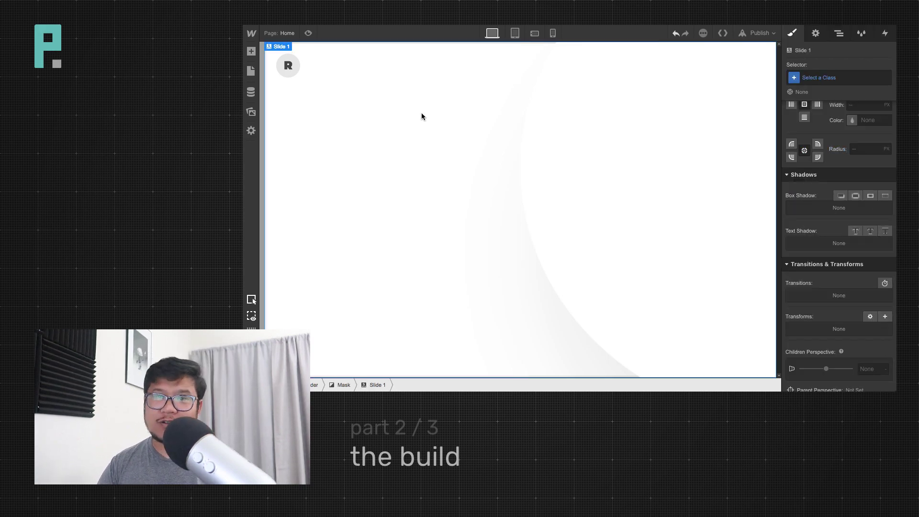
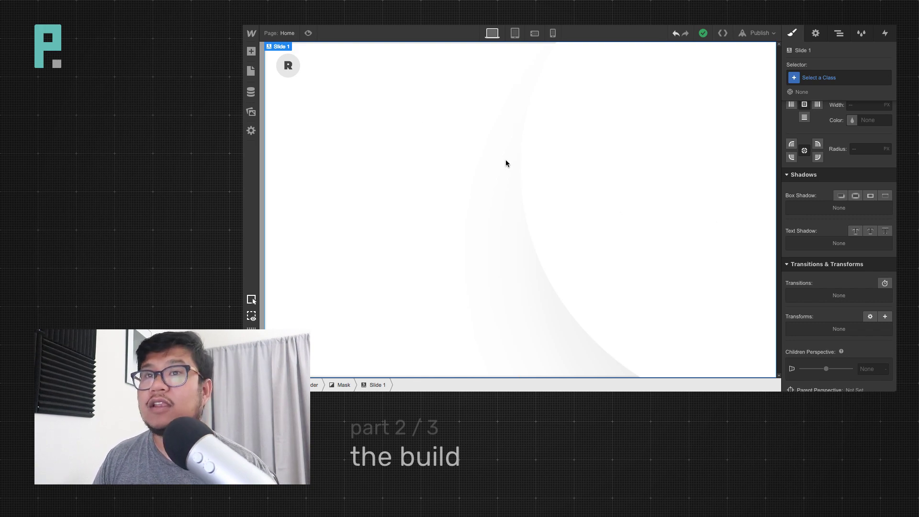
{"action": "left_click", "coordinate": [839, 33]}
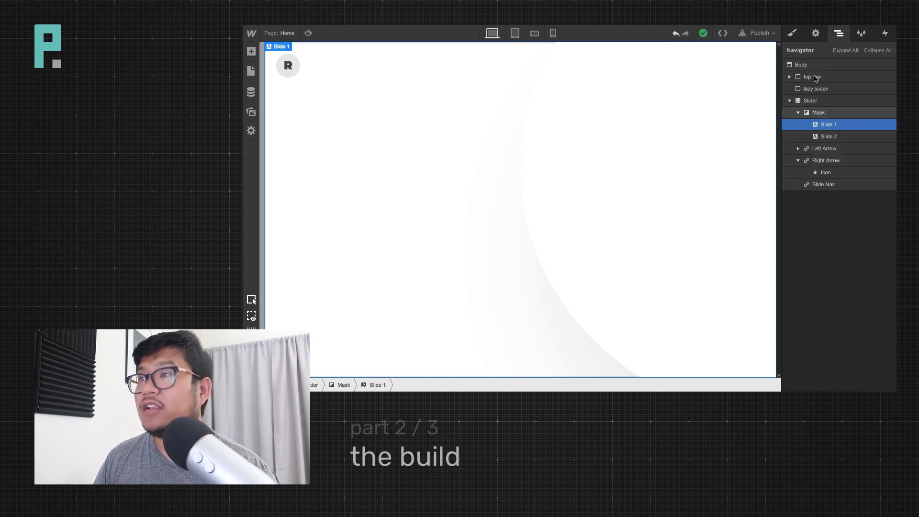
{"action": "left_click", "coordinate": [792, 33]}
{"action": "key", "text": "a"}
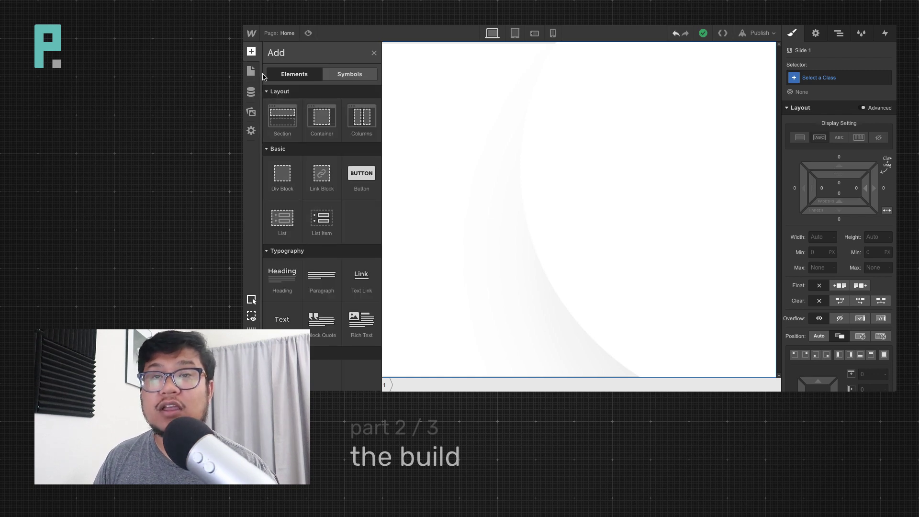
{"action": "left_click", "coordinate": [251, 112]}
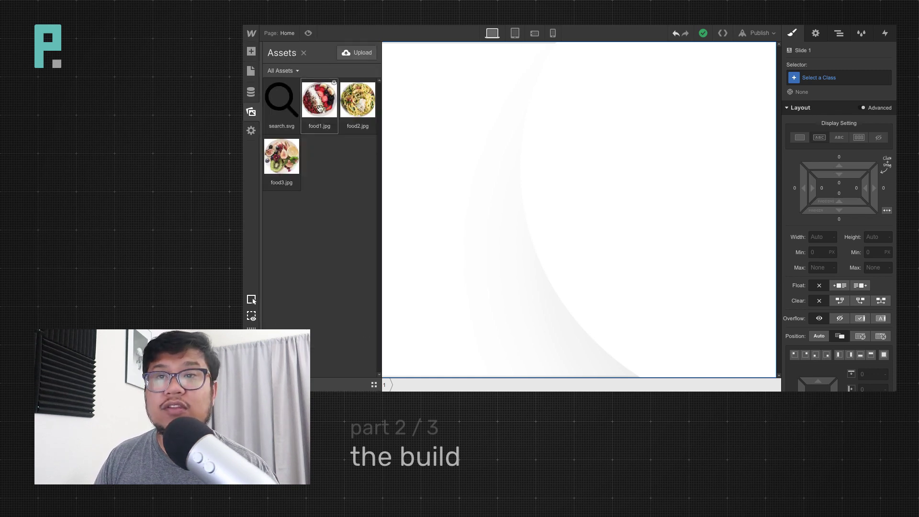
{"action": "left_click_drag", "start_coordinate": [320, 98], "coordinate": [838, 127]}
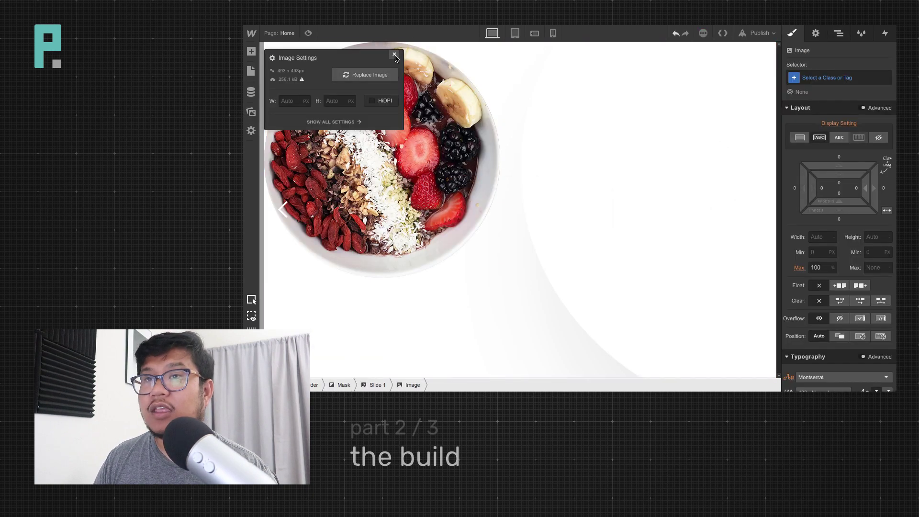
{"action": "left_click", "coordinate": [395, 54]}
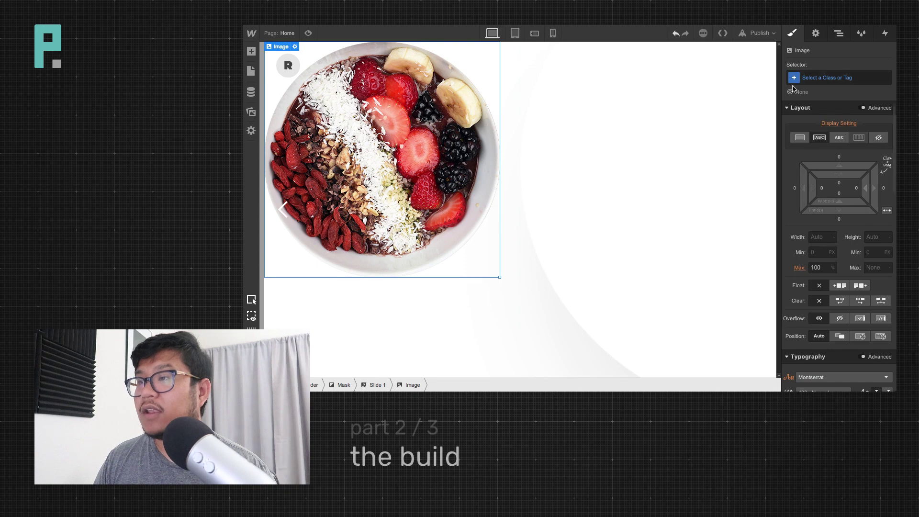
Try 45 px of padding on all sides and a white background on the food image
{"action": "left_click_drag", "start_coordinate": [838, 175], "coordinate": [841, 241]}
{"action": "scroll", "coordinate": [841, 248], "scroll_direction": "down", "scroll_amount": 5}
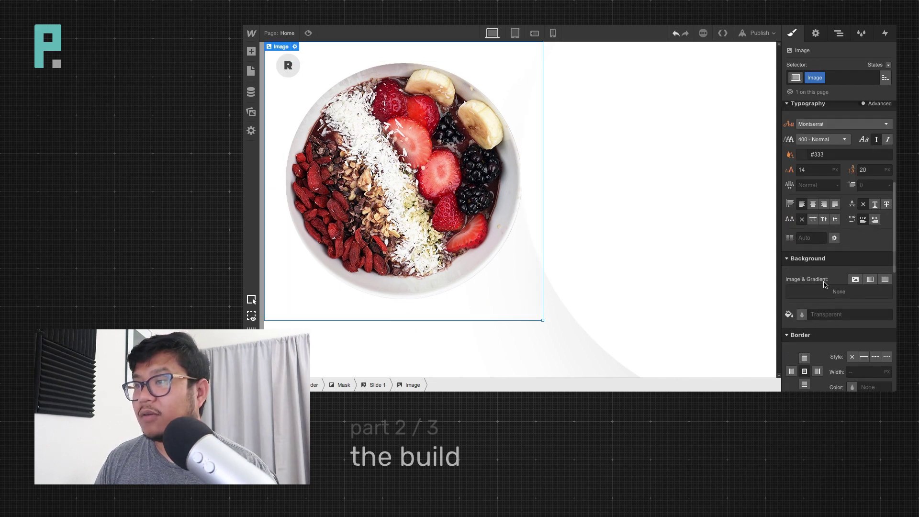
{"action": "left_click", "coordinate": [826, 315]}
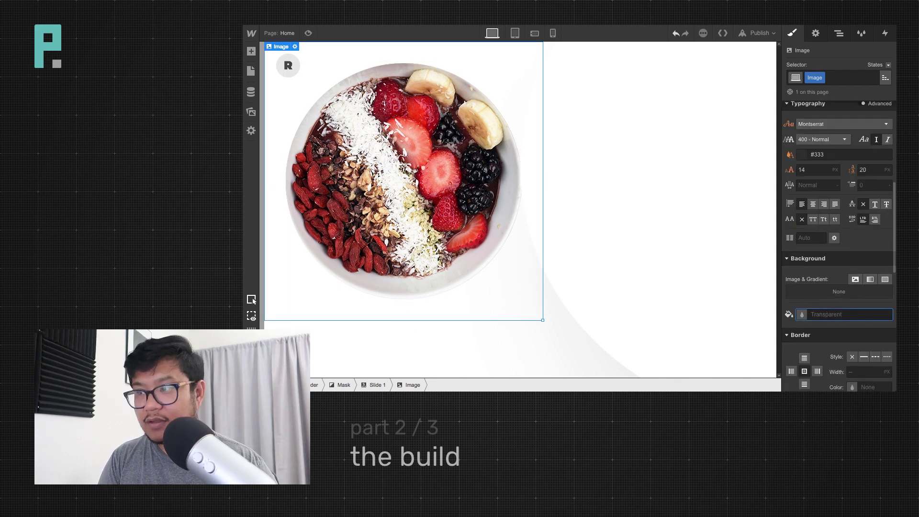
{"action": "type", "text": "white"}
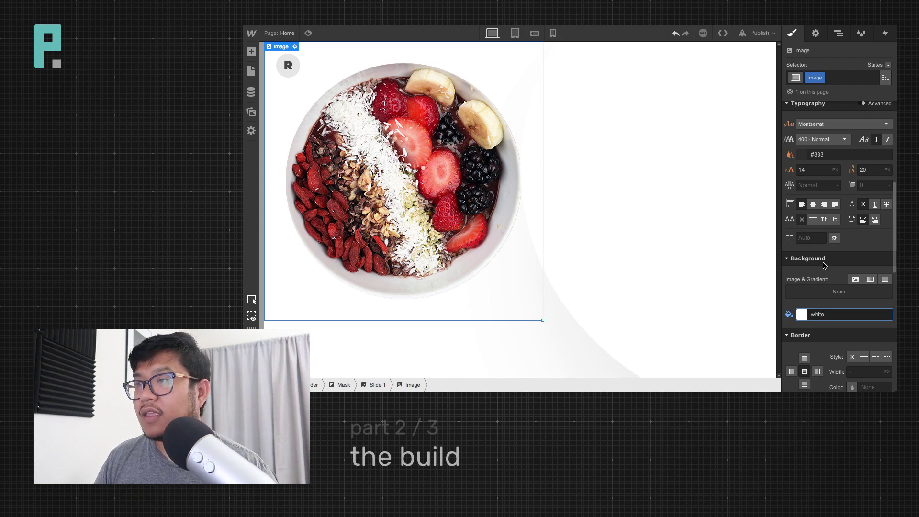
Remove the Image class from the food image to discard its padding and white background
{"action": "scroll", "coordinate": [824, 265], "scroll_direction": "up", "scroll_amount": 5}
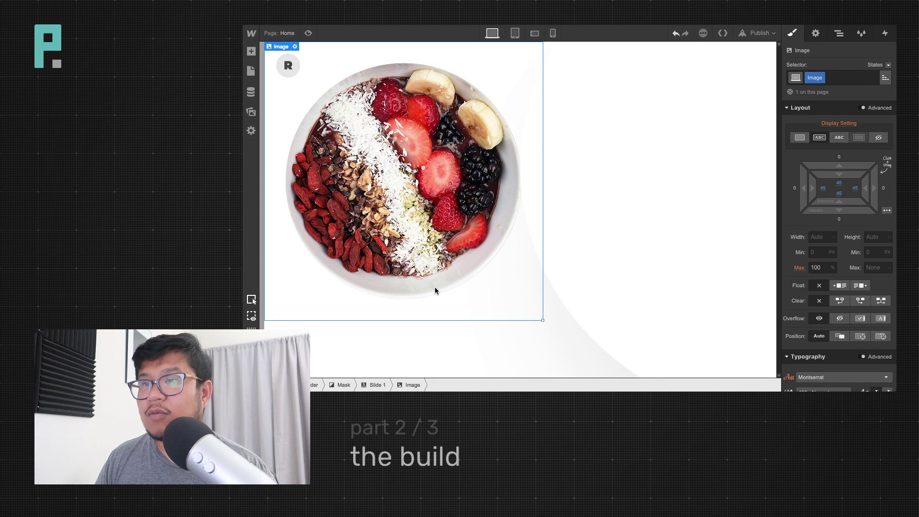
{"action": "scroll", "coordinate": [829, 294], "scroll_direction": "down", "scroll_amount": 5}
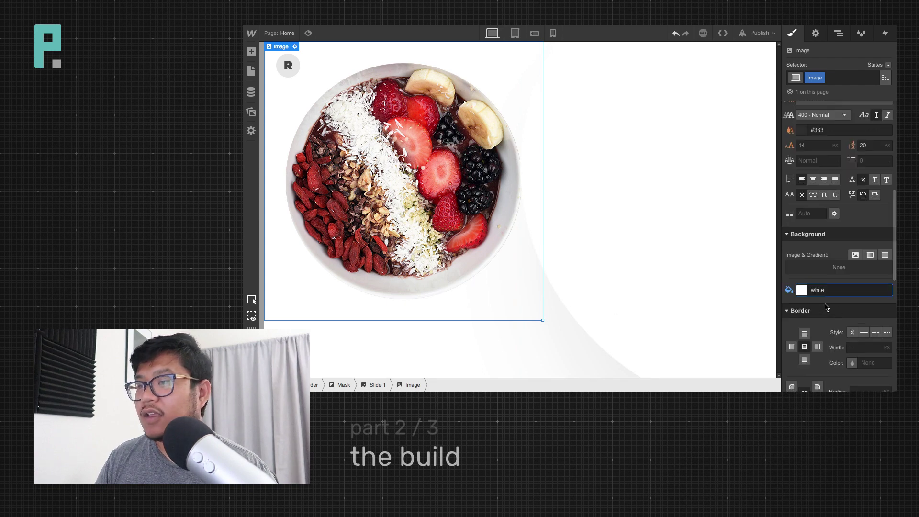
{"action": "scroll", "coordinate": [829, 294], "scroll_direction": "up", "scroll_amount": 4}
{"action": "scroll", "coordinate": [829, 294], "scroll_direction": "up", "scroll_amount": 1}
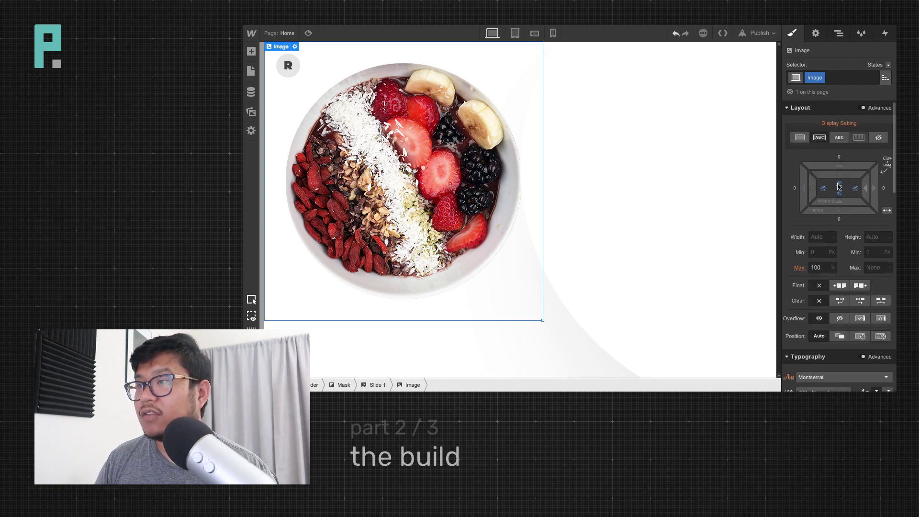
{"action": "left_click", "coordinate": [821, 78]}
{"action": "left_click", "coordinate": [818, 114]}
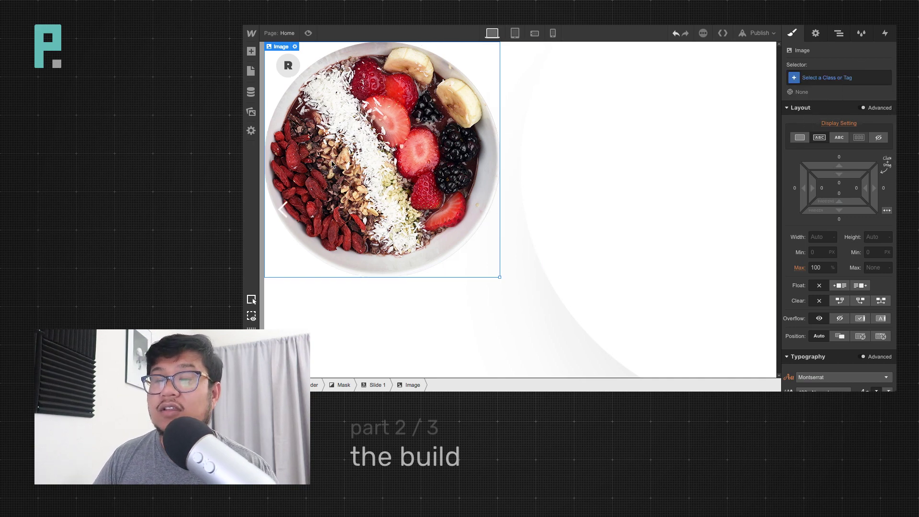
Delete the food image and add a div block with the class plate to Slide 1
{"action": "key", "text": "Delete"}
{"action": "left_click", "coordinate": [839, 33]}
{"action": "key", "text": "a"}
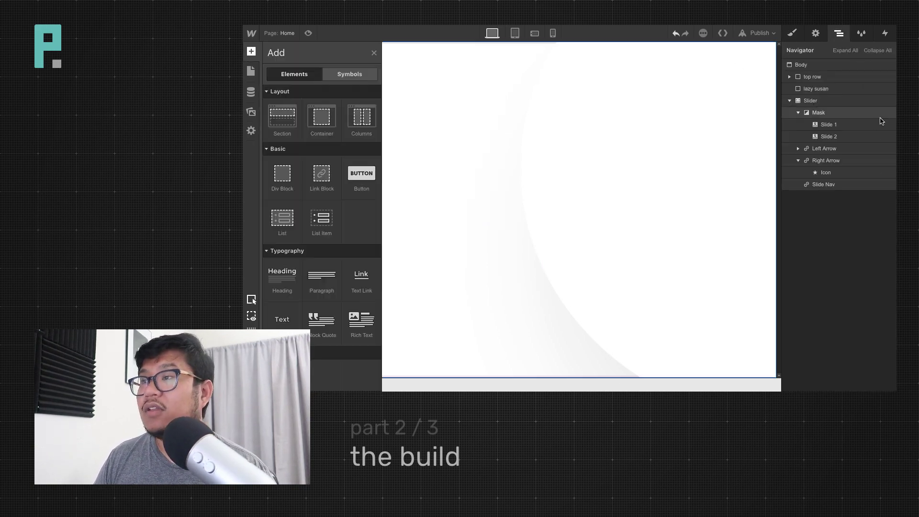
{"action": "left_click_drag", "start_coordinate": [350, 175], "coordinate": [838, 137]}
{"action": "key", "text": "s"}
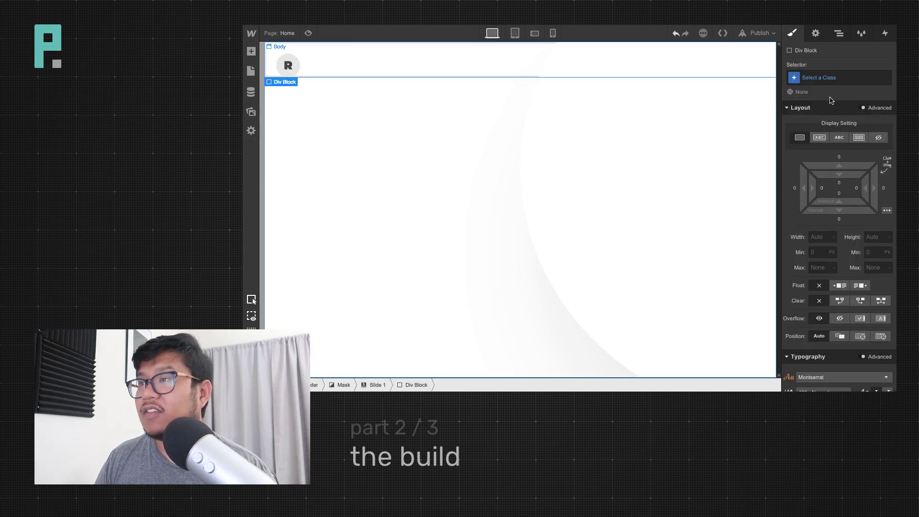
{"action": "left_click", "coordinate": [830, 79]}
{"action": "type", "text": "plate"}
{"action": "key", "text": "Return"}
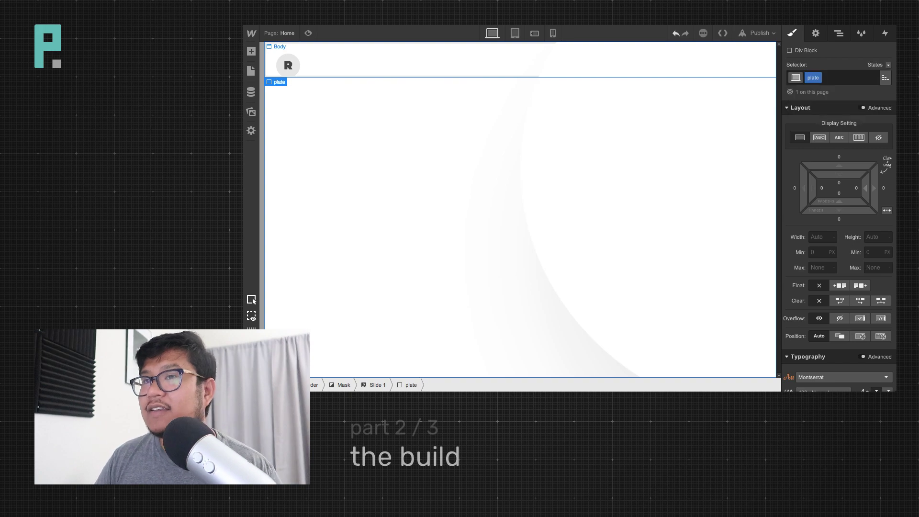
{"action": "left_click", "coordinate": [824, 235]}
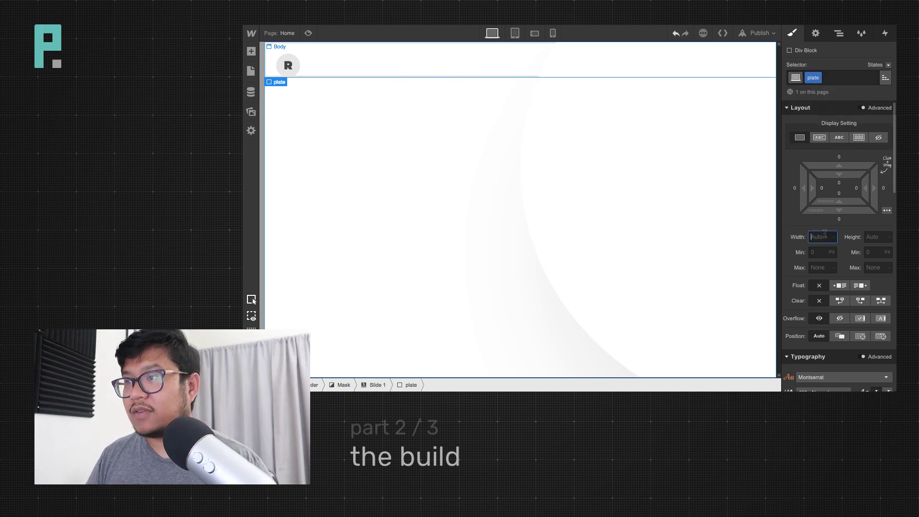
Insert food1.jpg from the site's assets into the plate block and dismiss its image settings
{"action": "left_click", "coordinate": [251, 111]}
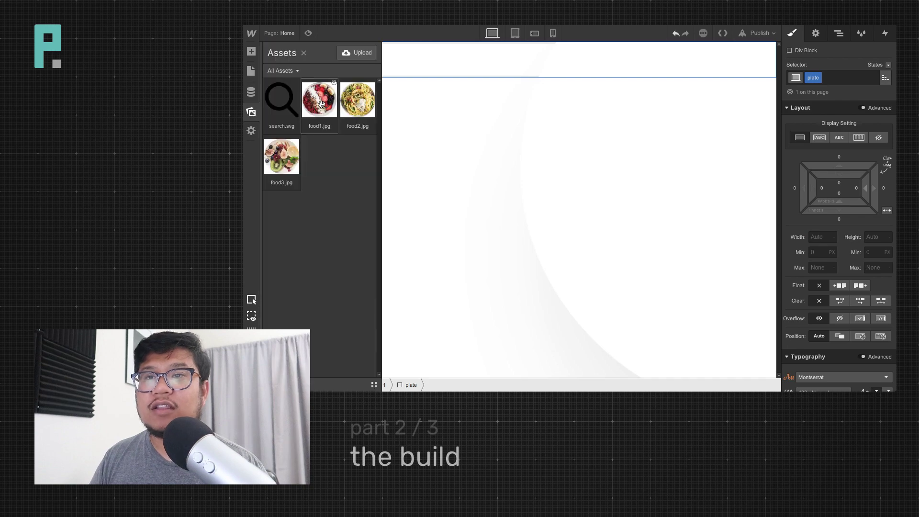
{"action": "left_click_drag", "start_coordinate": [321, 105], "coordinate": [867, 123]}
{"action": "left_click_drag", "start_coordinate": [841, 142], "coordinate": [841, 148]}
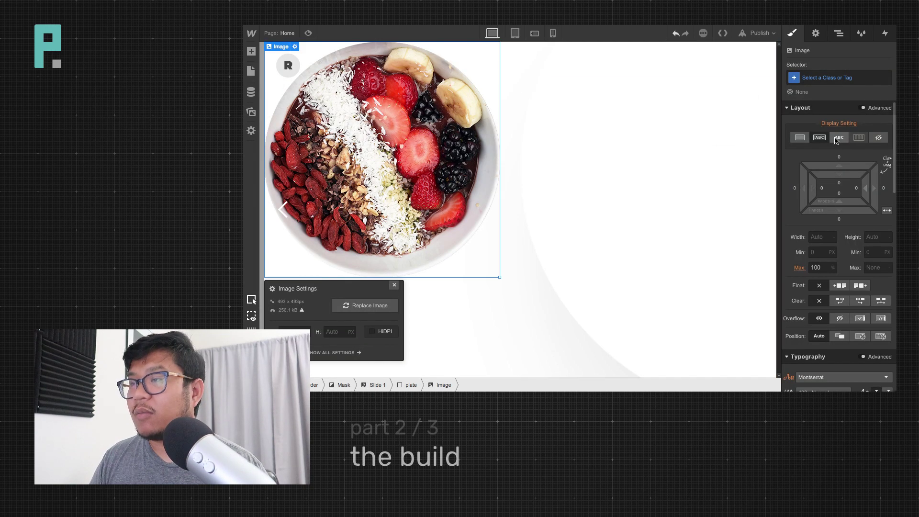
{"action": "left_click", "coordinate": [394, 285]}
Give the plate block 45 px of padding on all sides and an inline-block display
{"action": "left_click", "coordinate": [838, 33]}
{"action": "left_click", "coordinate": [836, 136]}
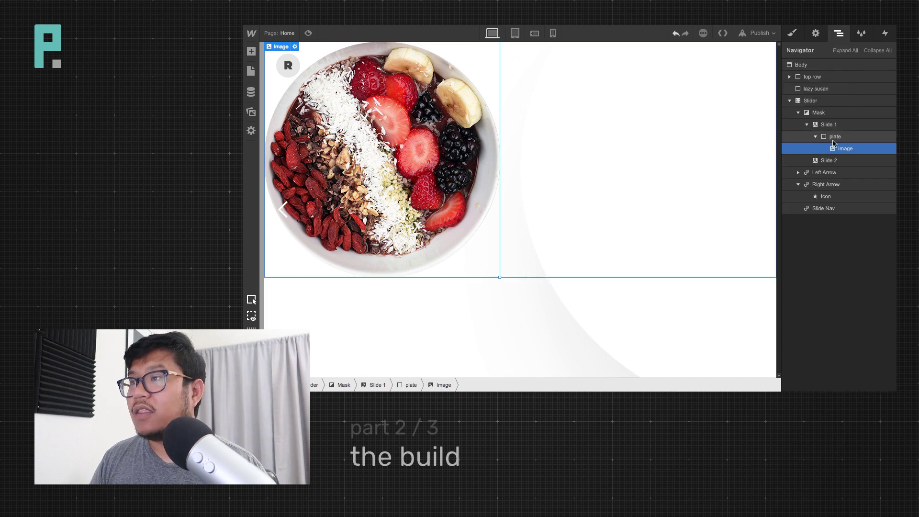
{"action": "key", "text": "s"}
{"action": "left_click_drag", "start_coordinate": [836, 174], "coordinate": [855, 238]}
{"action": "left_click", "coordinate": [821, 137]}
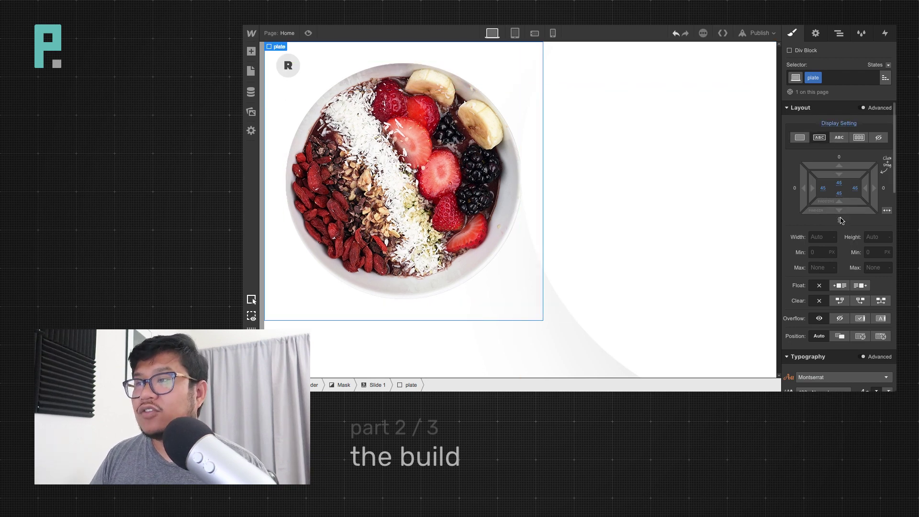
Set the plate block's background color to white
{"action": "scroll", "coordinate": [849, 237], "scroll_direction": "down", "scroll_amount": 3}
{"action": "scroll", "coordinate": [849, 237], "scroll_direction": "down", "scroll_amount": 4}
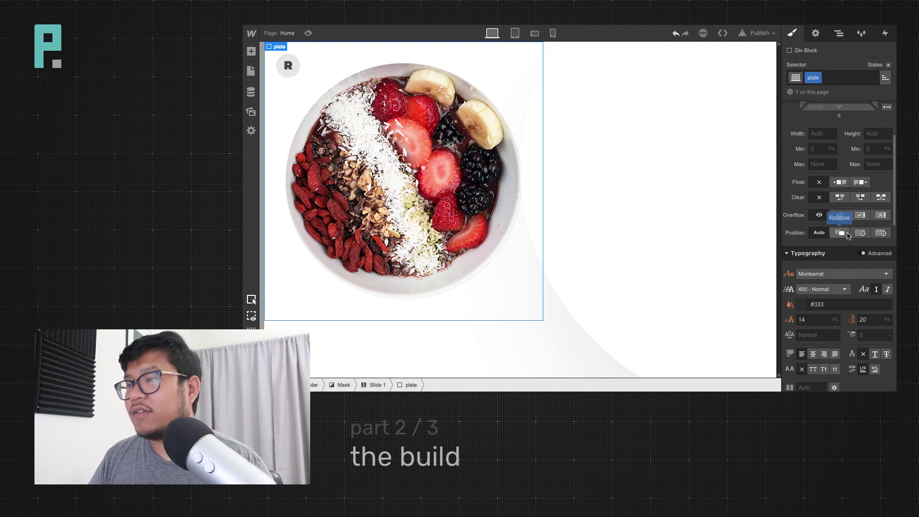
{"action": "left_click", "coordinate": [820, 323]}
{"action": "type", "text": "white"}
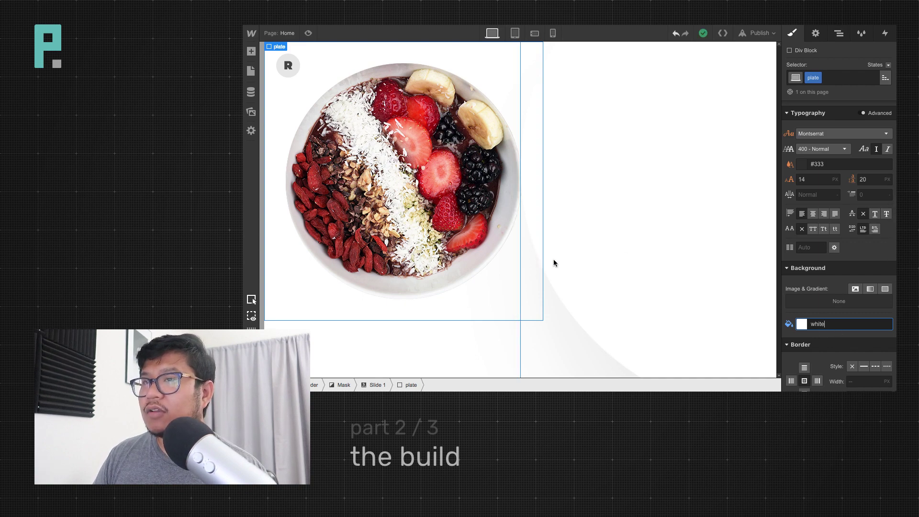
Select the plate block in Slide 1 and set its overflow to hidden
{"action": "left_click", "coordinate": [839, 33]}
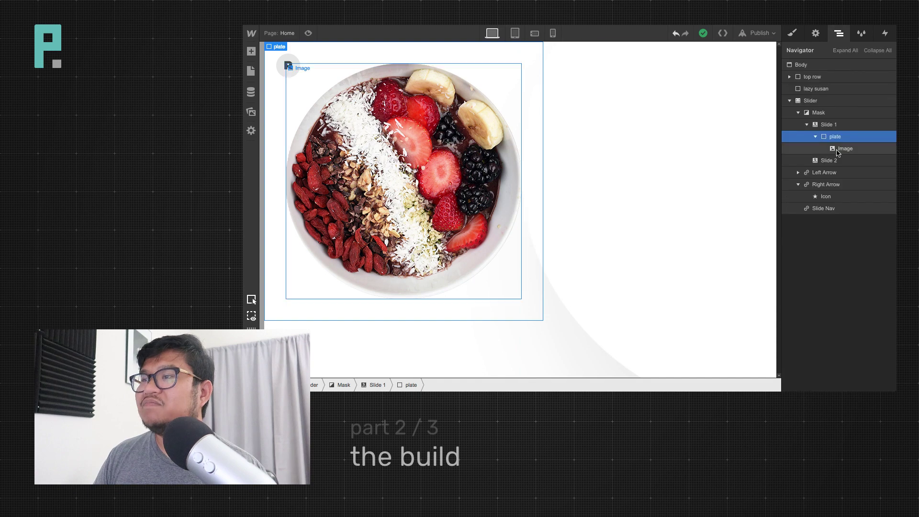
{"action": "left_click", "coordinate": [851, 100]}
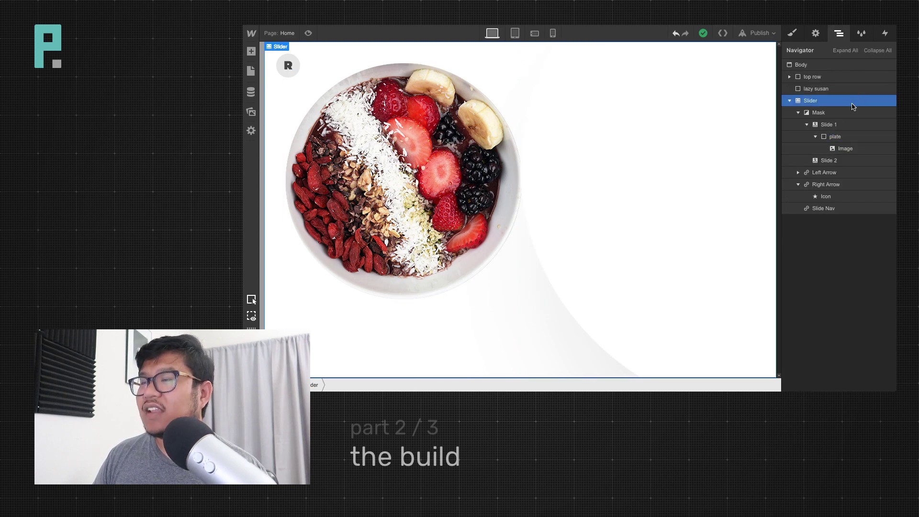
{"action": "left_click", "coordinate": [846, 149]}
{"action": "left_click", "coordinate": [835, 137]}
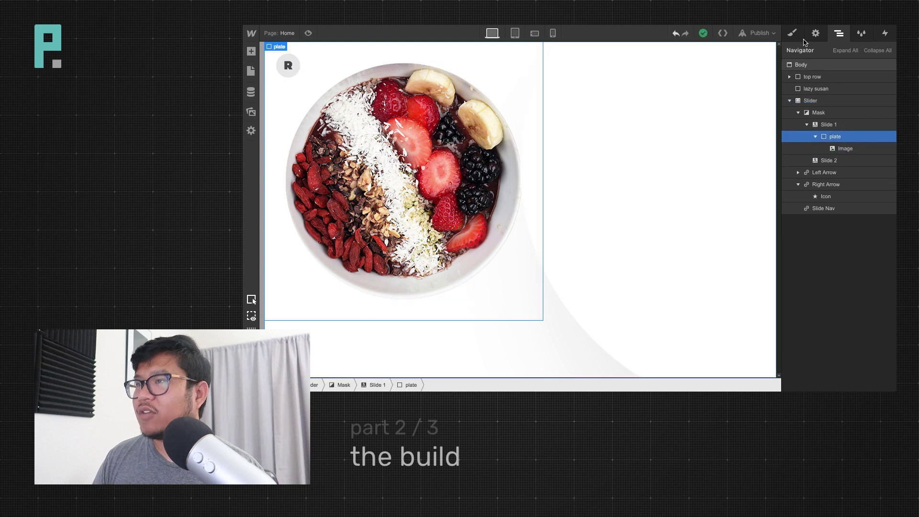
{"action": "left_click", "coordinate": [792, 33]}
{"action": "scroll", "coordinate": [836, 252], "scroll_direction": "down", "scroll_amount": 5}
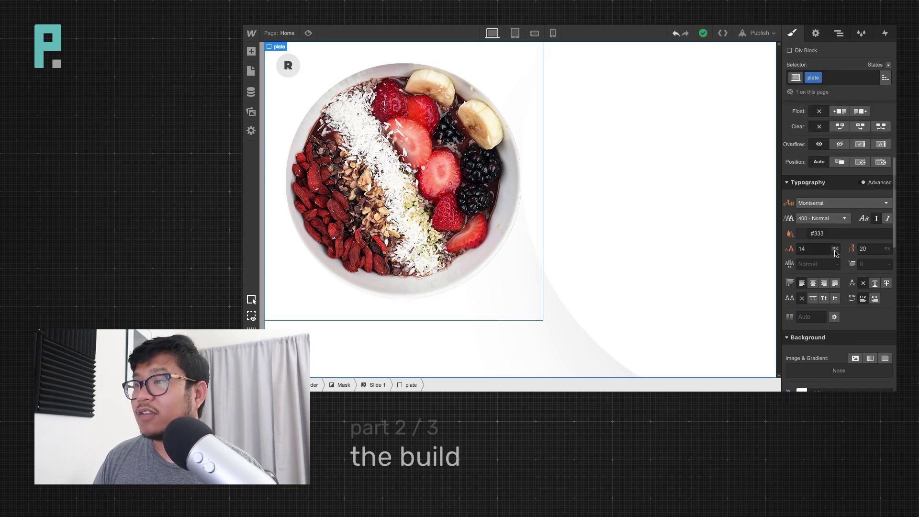
{"action": "left_click", "coordinate": [841, 145]}
{"action": "scroll", "coordinate": [839, 191], "scroll_direction": "up", "scroll_amount": 2}
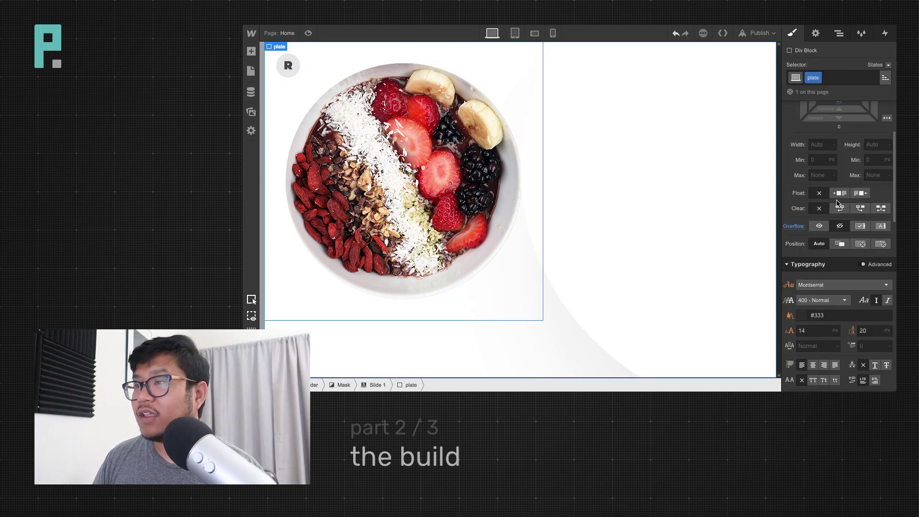
Round the plate block into a circle with a 50% border radius
{"action": "scroll", "coordinate": [866, 246], "scroll_direction": "down", "scroll_amount": 6}
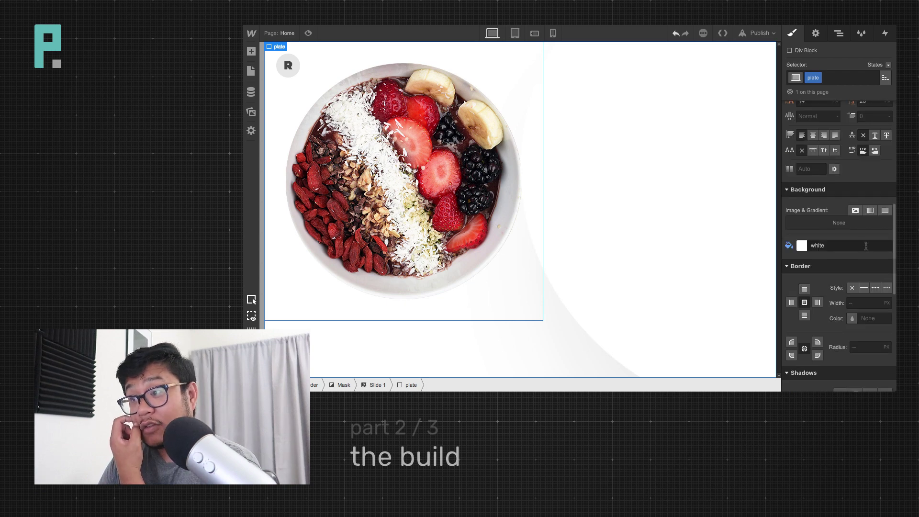
{"action": "left_click", "coordinate": [860, 345]}
{"action": "type", "text": "50%"}
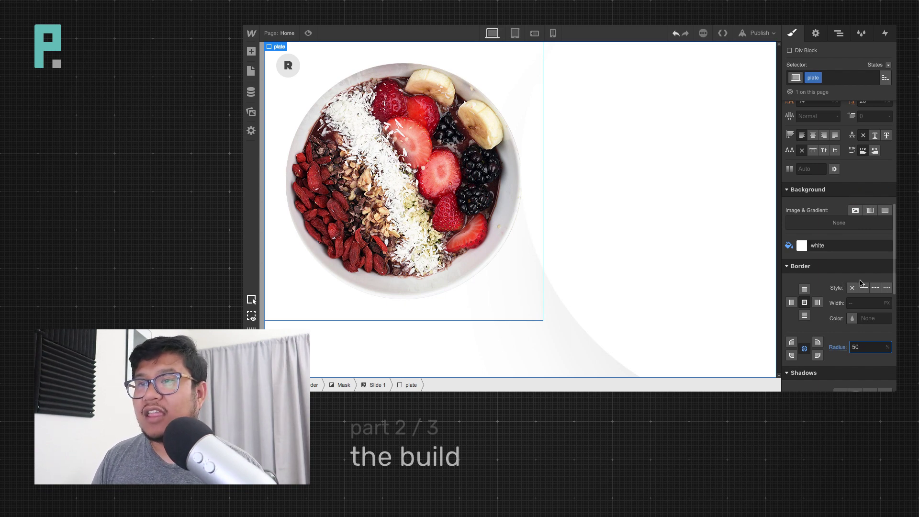
{"action": "scroll", "coordinate": [864, 283], "scroll_direction": "up", "scroll_amount": 1}
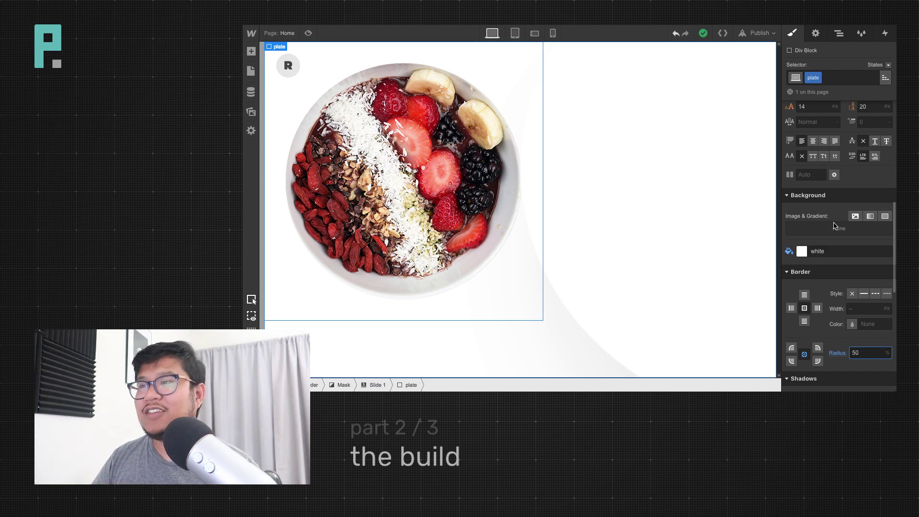
Delete the food image from the plate block and undo the deletion
{"action": "left_click", "coordinate": [379, 139]}
{"action": "key", "text": "Delete"}
{"action": "key", "text": "ctrl+z"}
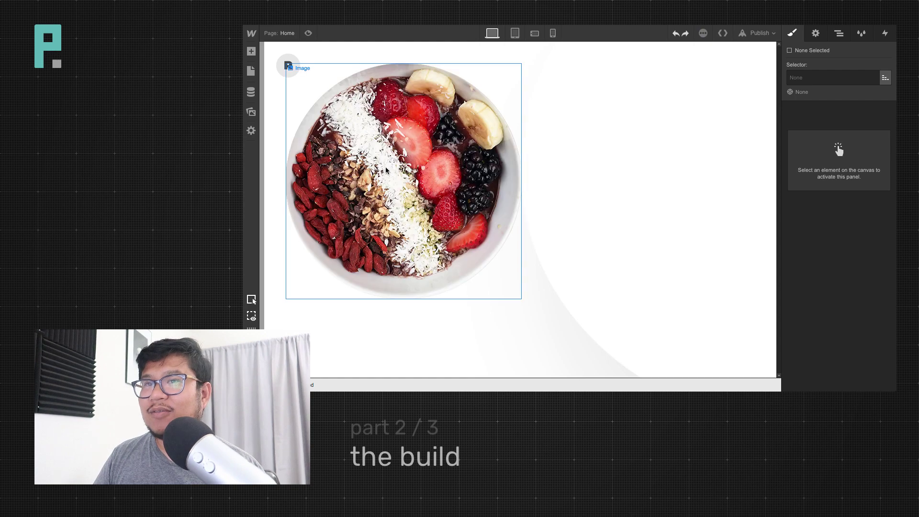
Reselect the plate block and review its display, padding and overflow settings
{"action": "left_click", "coordinate": [524, 216]}
{"action": "scroll", "coordinate": [809, 197], "scroll_direction": "down", "scroll_amount": 1}
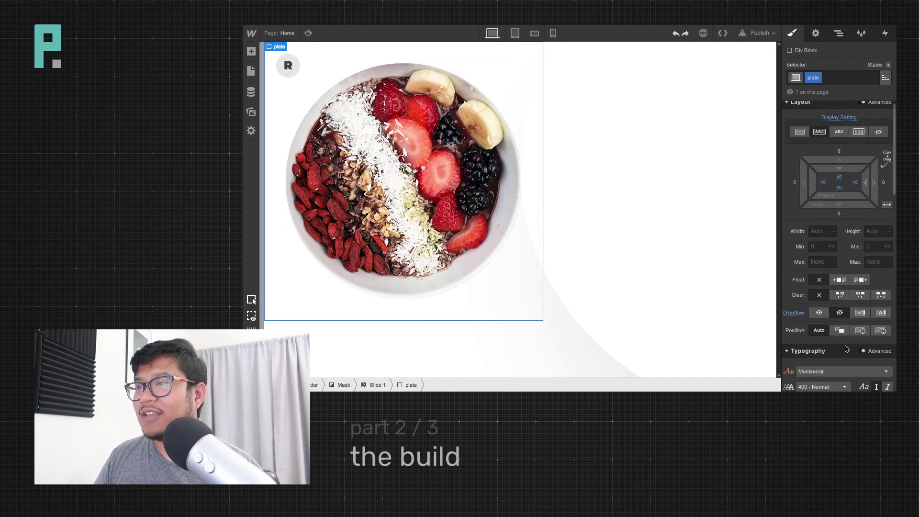
{"action": "scroll", "coordinate": [808, 198], "scroll_direction": "up", "scroll_amount": 2}
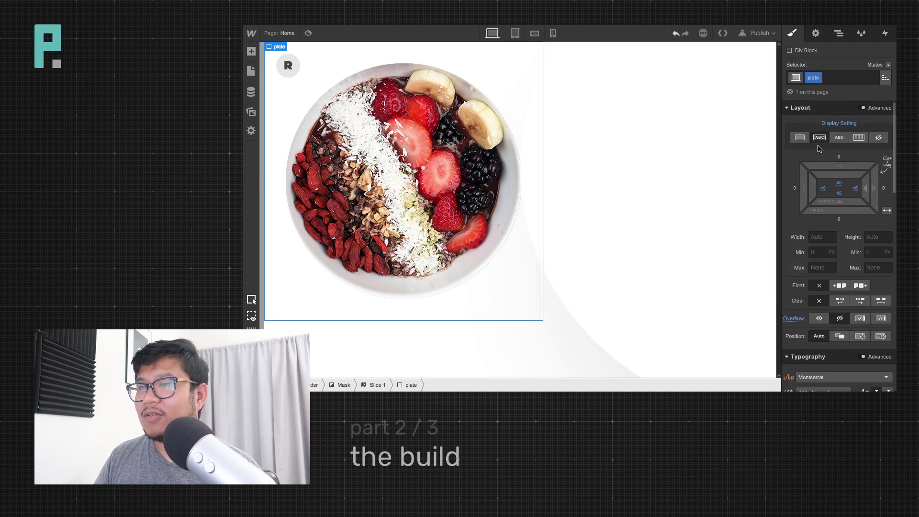
{"action": "scroll", "coordinate": [824, 350], "scroll_direction": "down", "scroll_amount": 5}
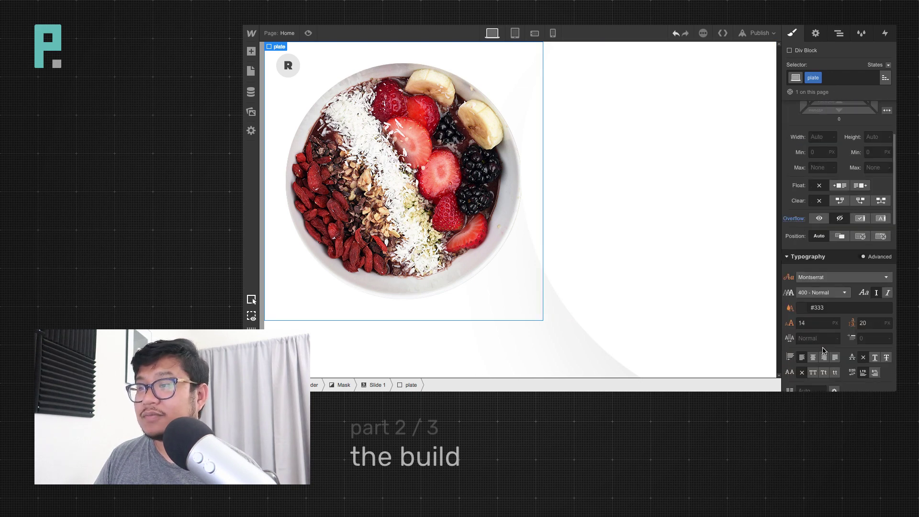
{"action": "scroll", "coordinate": [823, 349], "scroll_direction": "up", "scroll_amount": 5}
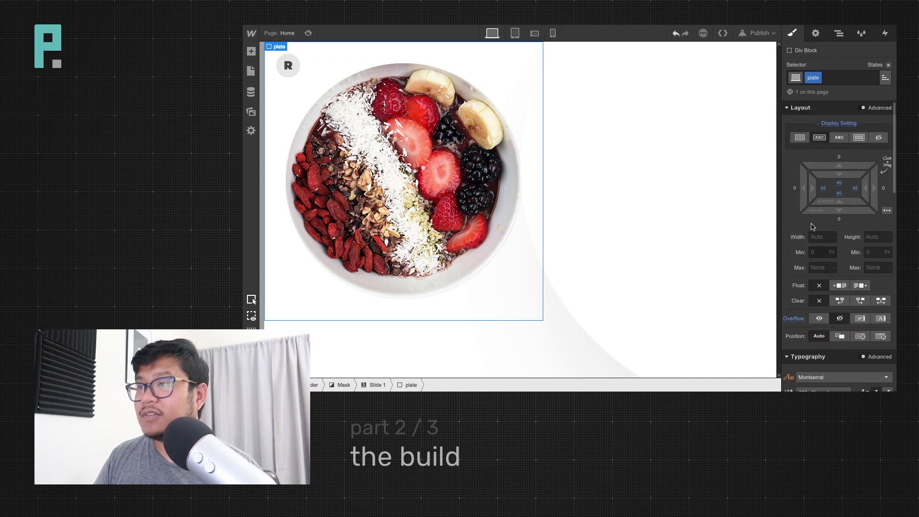
{"action": "left_click_drag", "start_coordinate": [797, 187], "coordinate": [436, 236]}
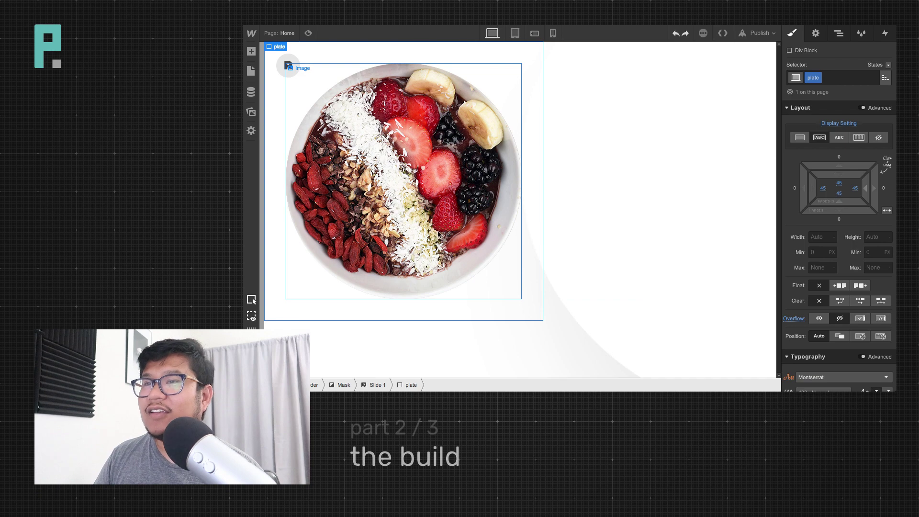
Move the lazy susan block below the Slider in the page's element hierarchy
{"action": "left_click", "coordinate": [844, 32]}
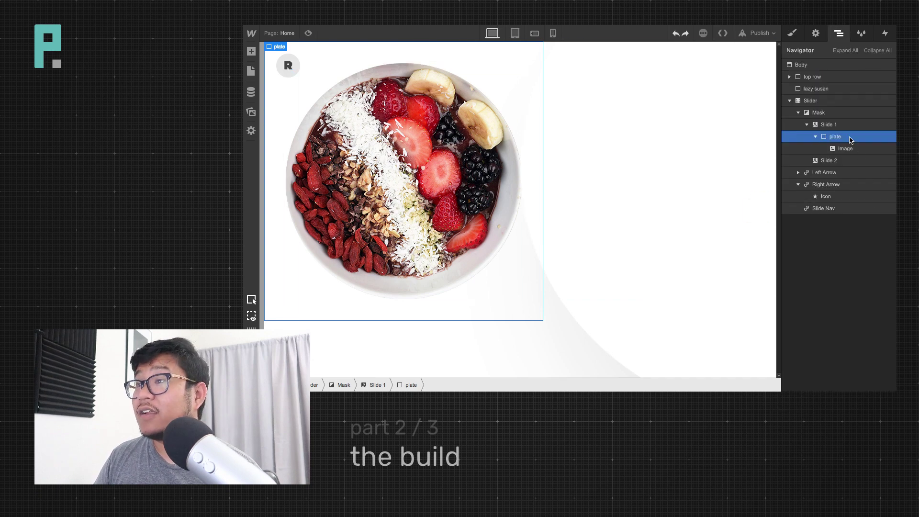
{"action": "left_click", "coordinate": [845, 91]}
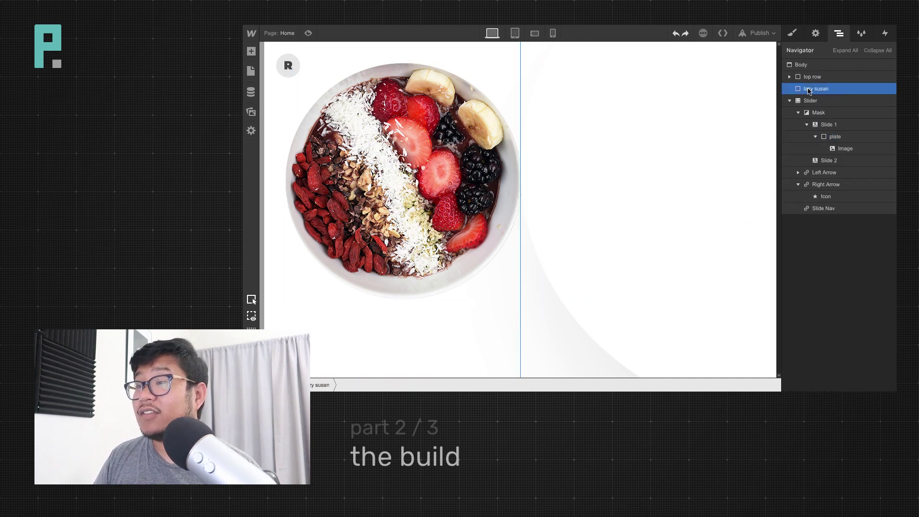
{"action": "left_click_drag", "start_coordinate": [808, 91], "coordinate": [793, 209]}
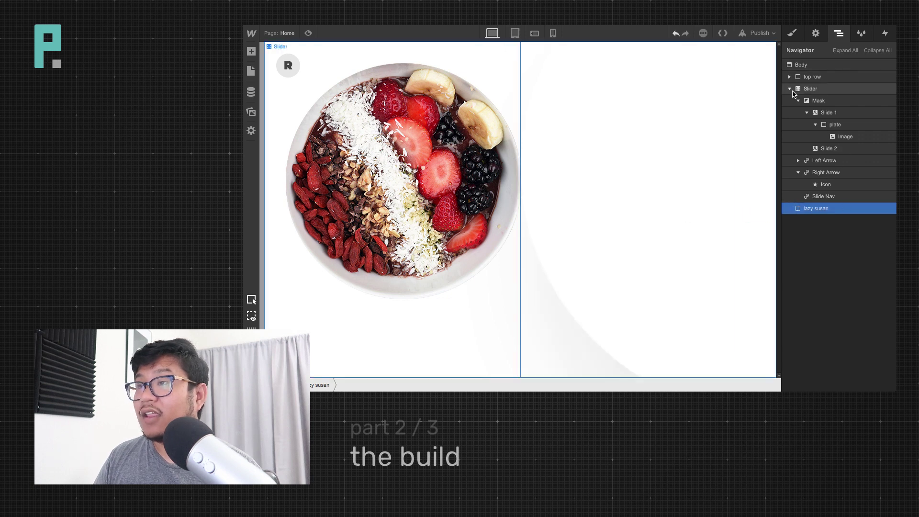
Check the lazy susan block's position settings and set the Slider's z-index to 10
{"action": "left_click", "coordinate": [819, 90]}
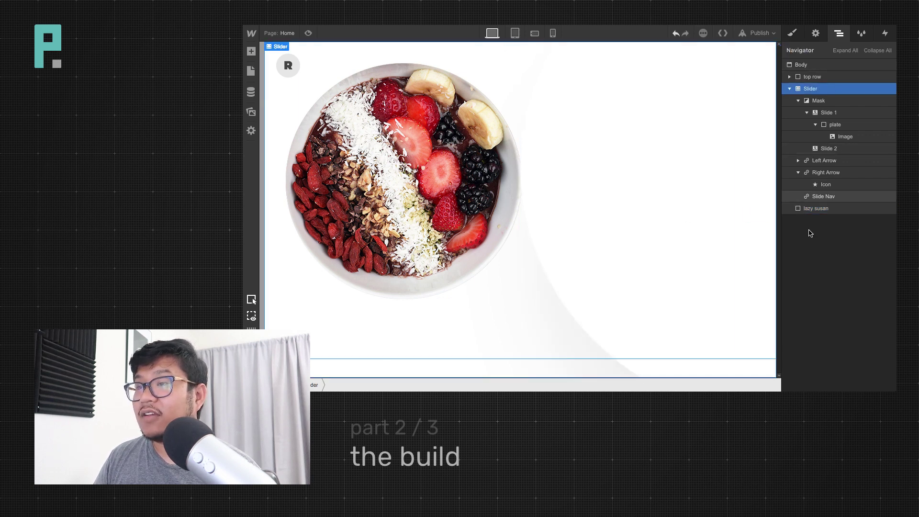
{"action": "left_click", "coordinate": [824, 210]}
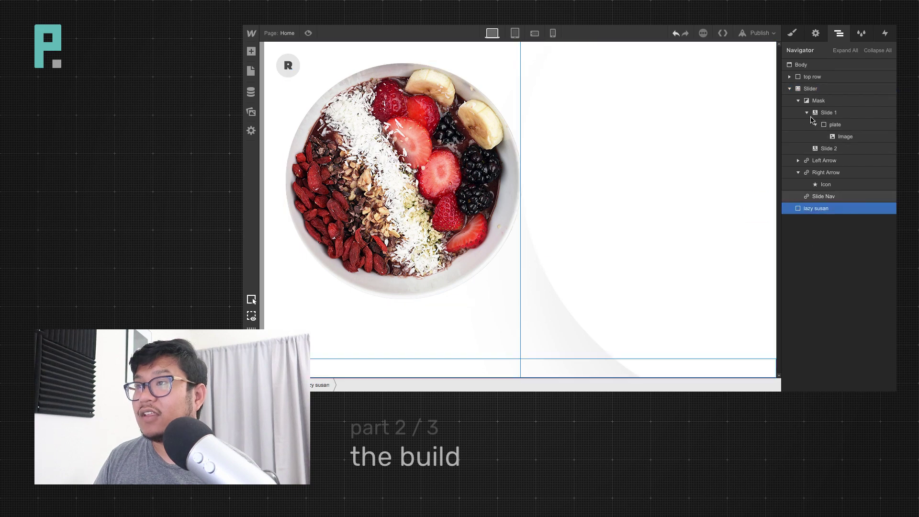
{"action": "key", "text": "s"}
{"action": "scroll", "coordinate": [852, 353], "scroll_direction": "down", "scroll_amount": 1}
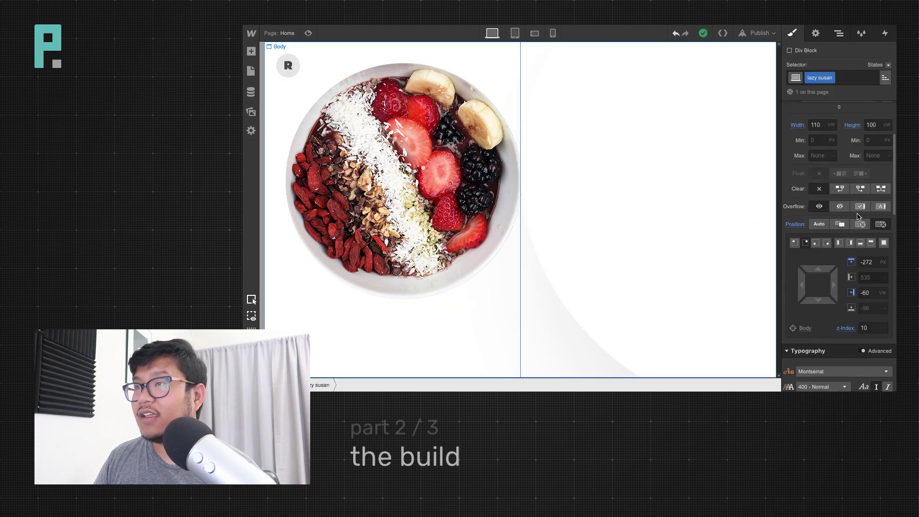
{"action": "left_click", "coordinate": [839, 33]}
{"action": "left_click", "coordinate": [810, 89]}
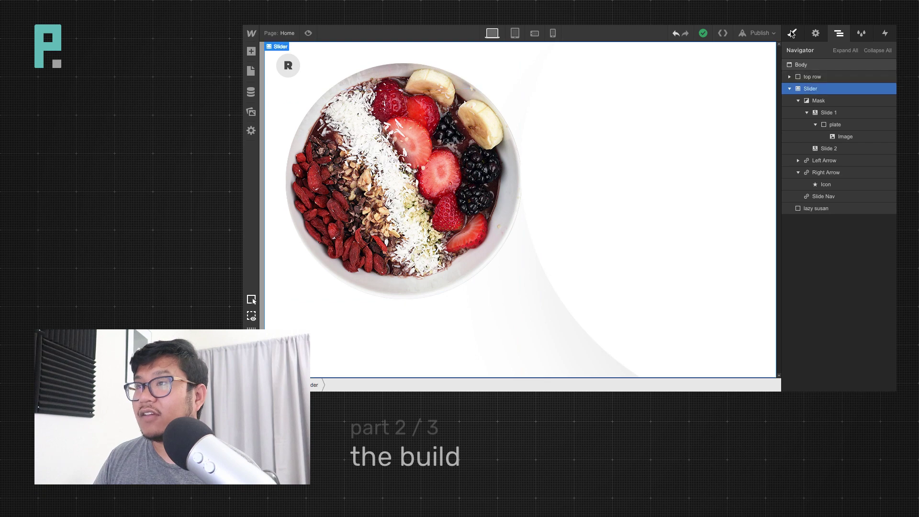
{"action": "left_click", "coordinate": [792, 33]}
{"action": "scroll", "coordinate": [842, 239], "scroll_direction": "down", "scroll_amount": 3}
{"action": "left_click", "coordinate": [861, 319]}
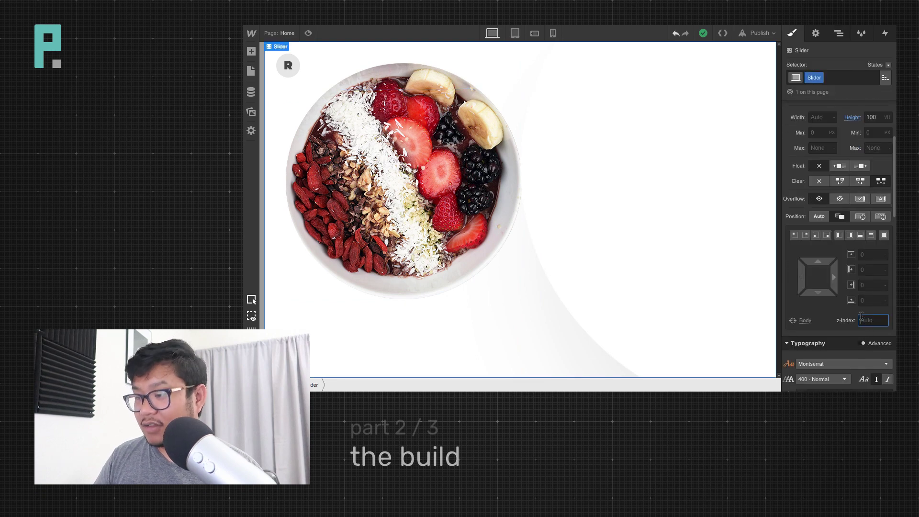
{"action": "type", "text": "1"}
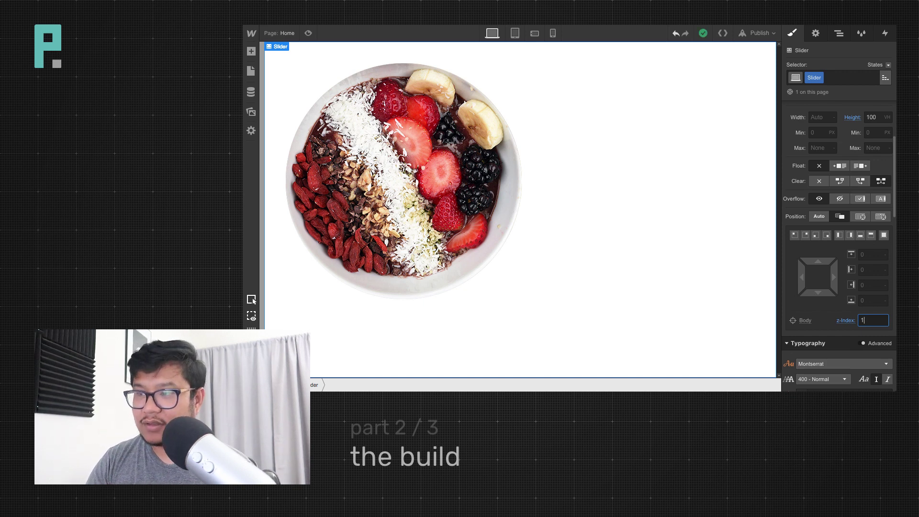
{"action": "type", "text": "10"}
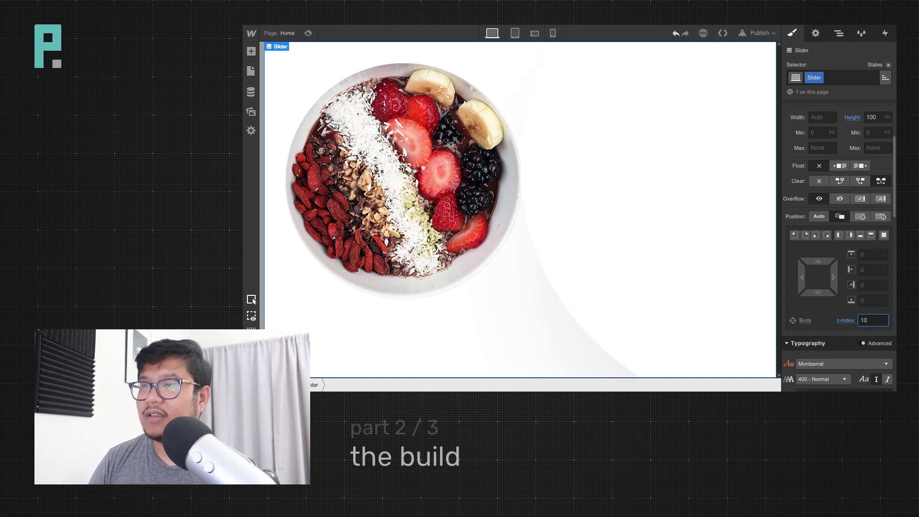
{"action": "left_click", "coordinate": [839, 33]}
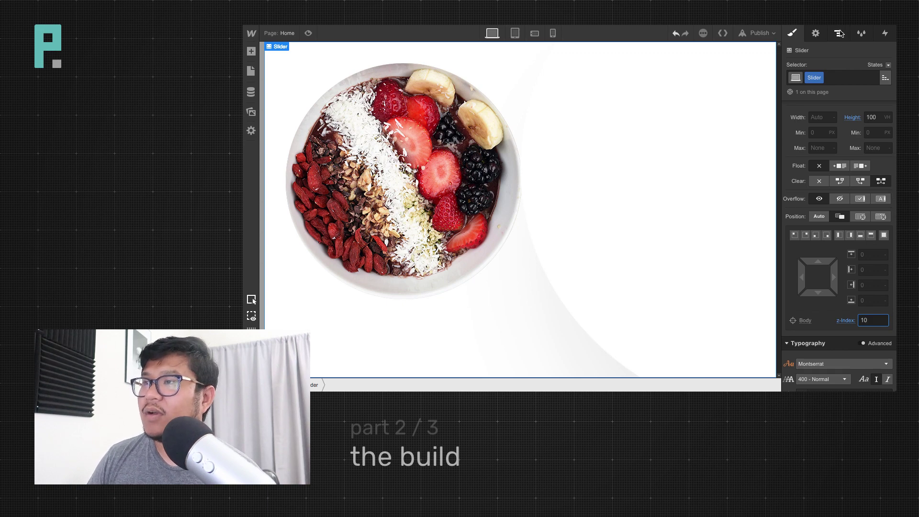
Set the z-index of the slider's first slide to 1
{"action": "left_click", "coordinate": [831, 111]}
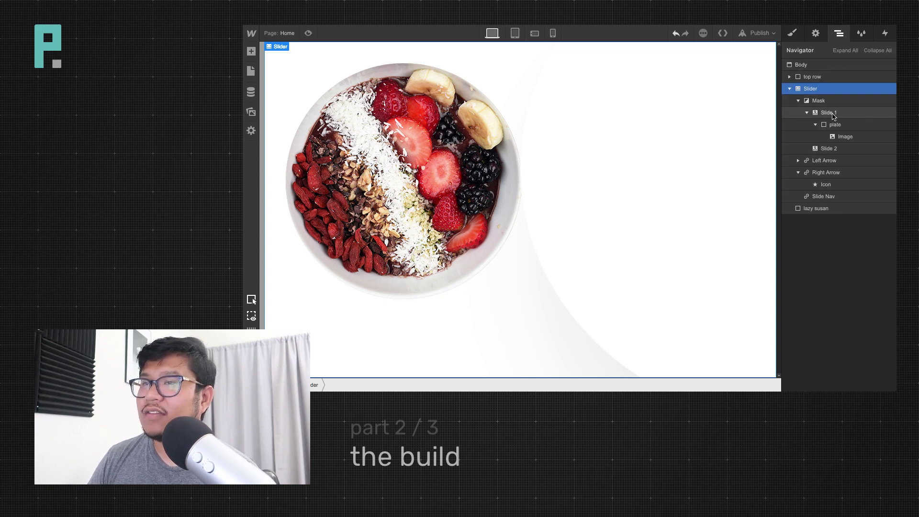
{"action": "left_click", "coordinate": [792, 33]}
{"action": "scroll", "coordinate": [847, 293], "scroll_direction": "up", "scroll_amount": 2}
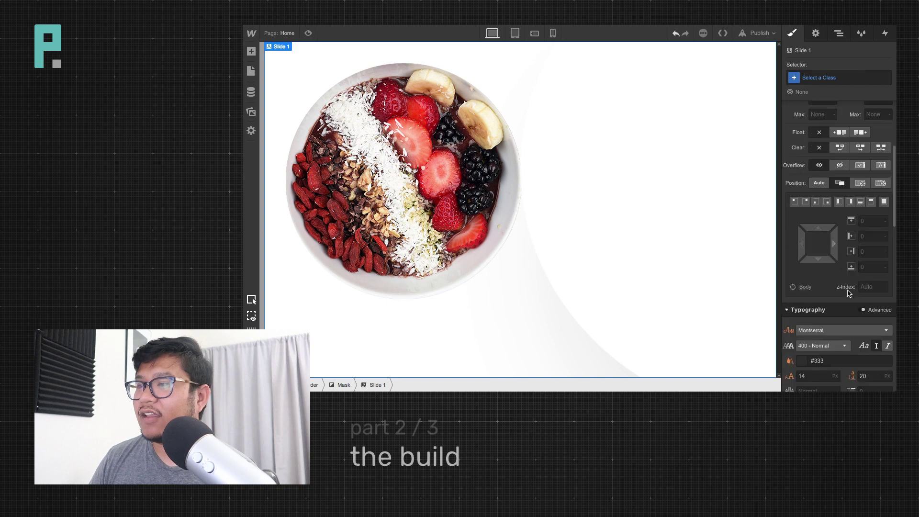
{"action": "type", "text": "1"}
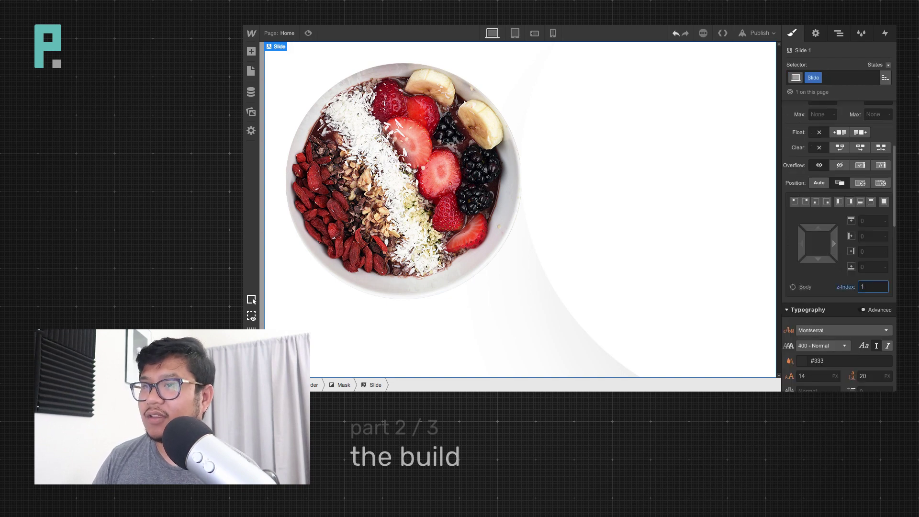
Move the lazy susan block inside the Slider, between the Mask and the Left Arrow in the element hierarchy
{"action": "left_click", "coordinate": [838, 33]}
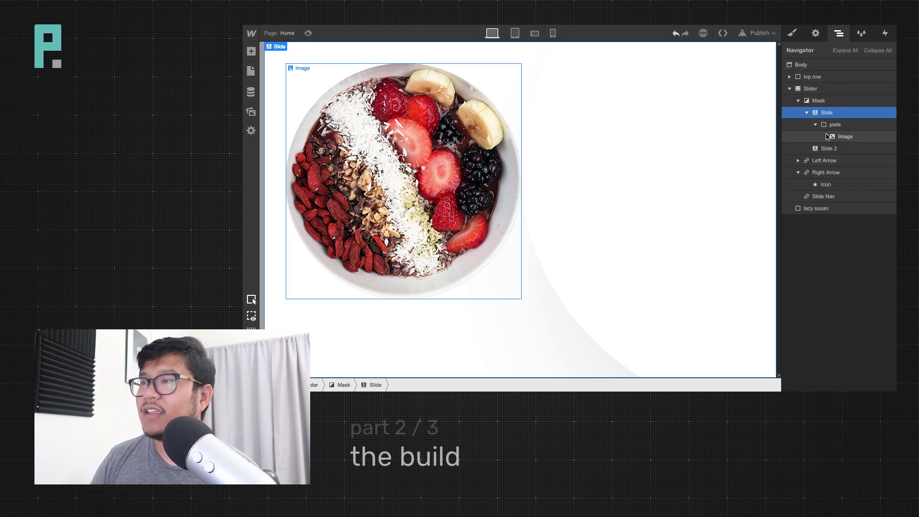
{"action": "left_click", "coordinate": [816, 91]}
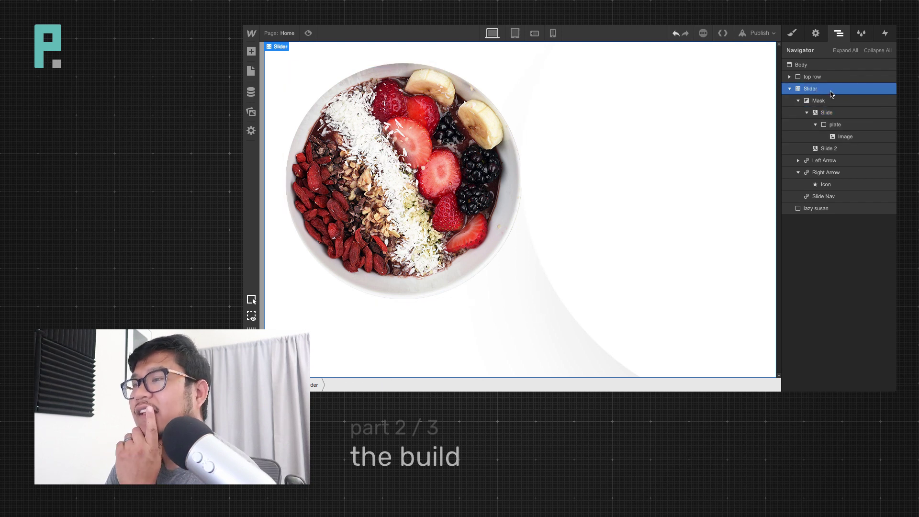
{"action": "left_click", "coordinate": [825, 209]}
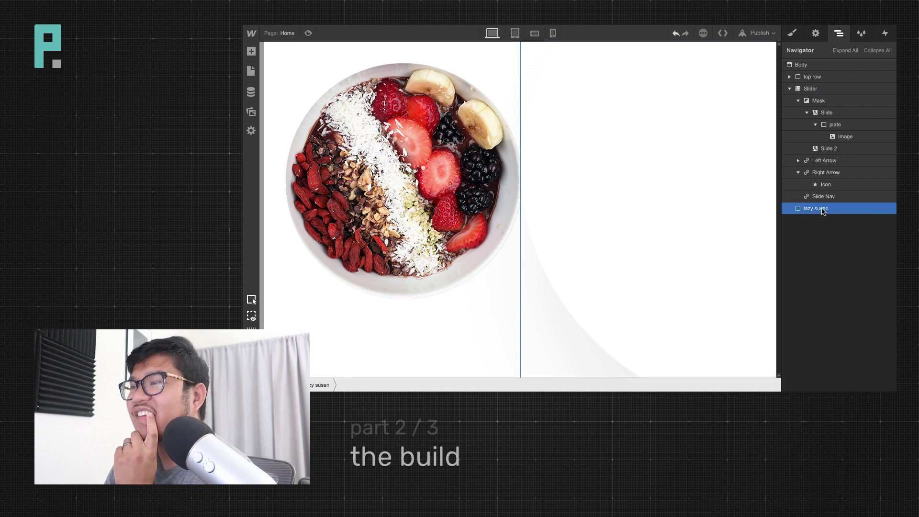
{"action": "left_click_drag", "start_coordinate": [811, 210], "coordinate": [842, 162]}
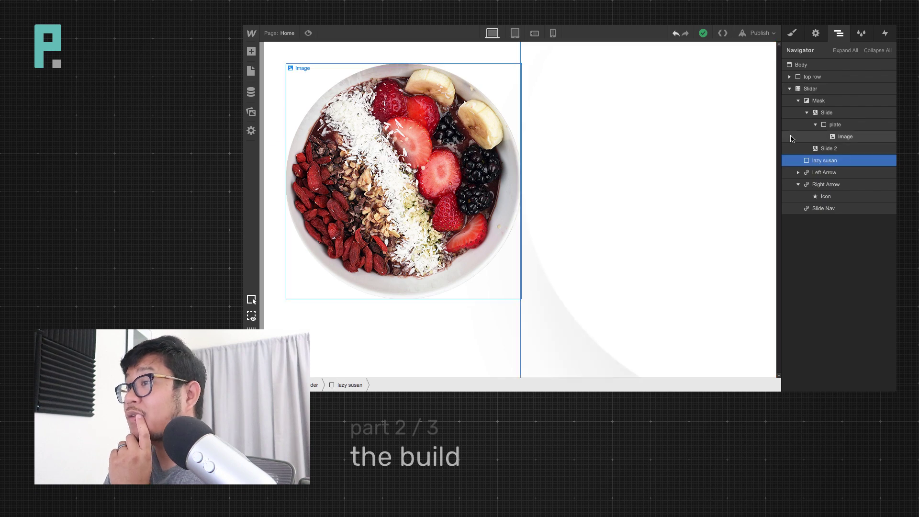
{"action": "left_click", "coordinate": [797, 101]}
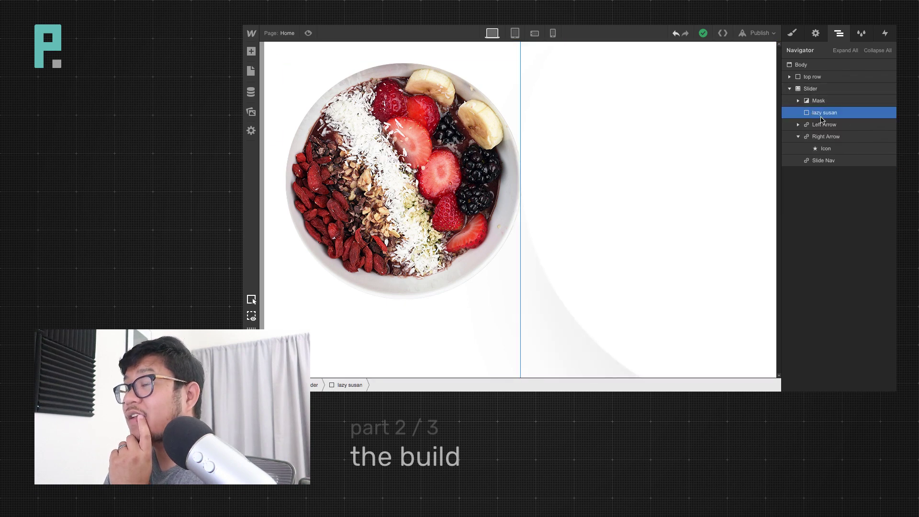
{"action": "left_click", "coordinate": [797, 100]}
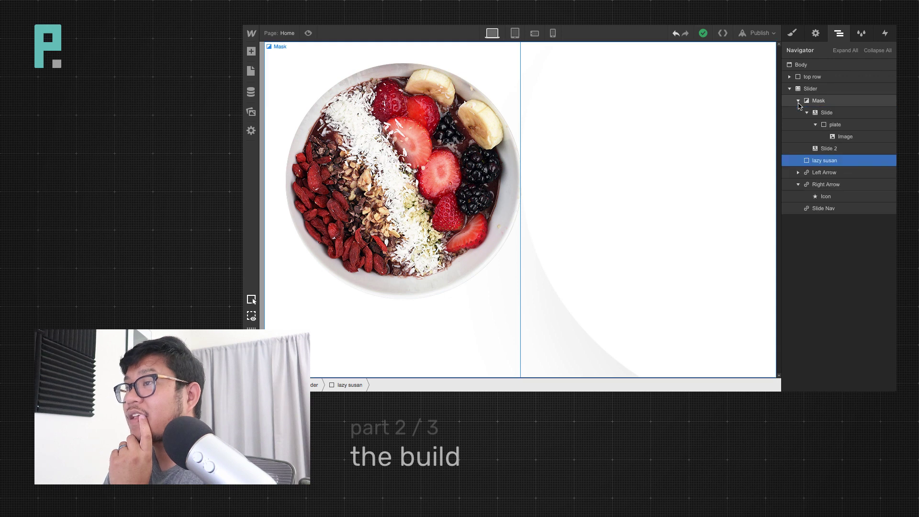
Set the z-index of the Slider's Mask to 3
{"action": "left_click", "coordinate": [819, 101]}
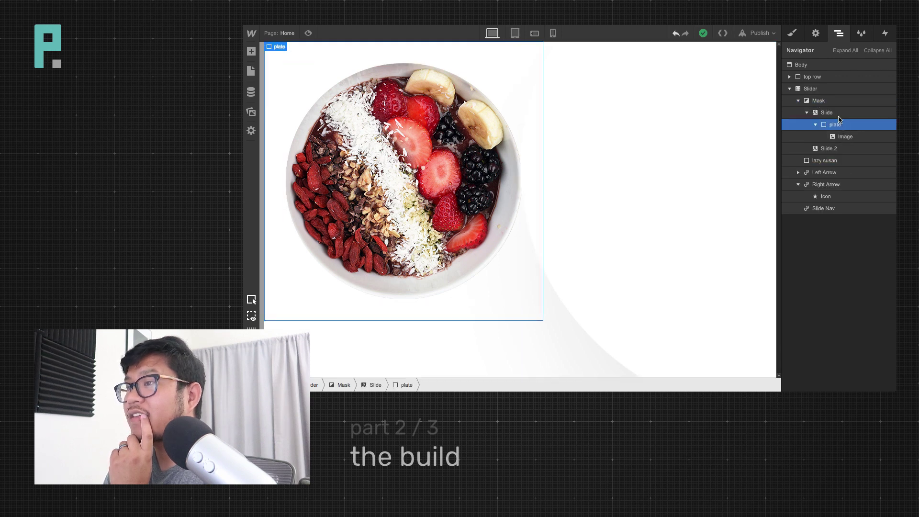
{"action": "left_click", "coordinate": [792, 33]}
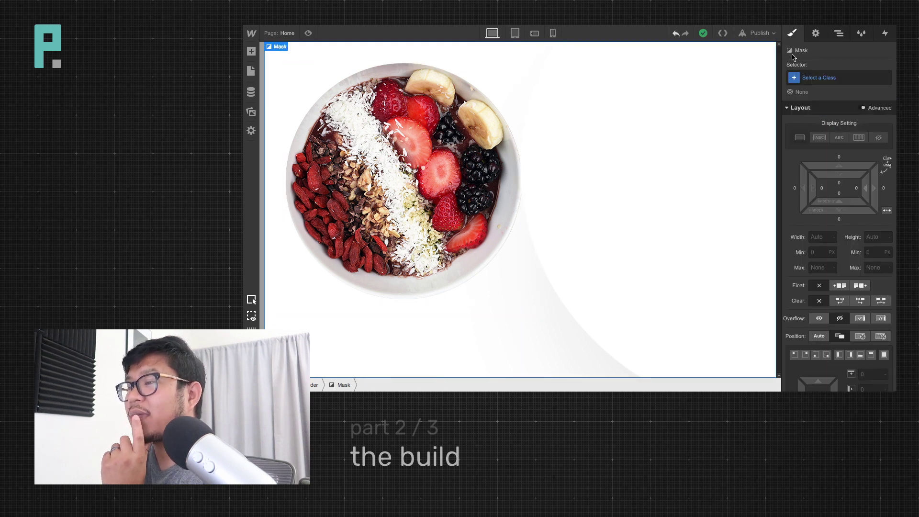
{"action": "scroll", "coordinate": [872, 277], "scroll_direction": "down", "scroll_amount": 5}
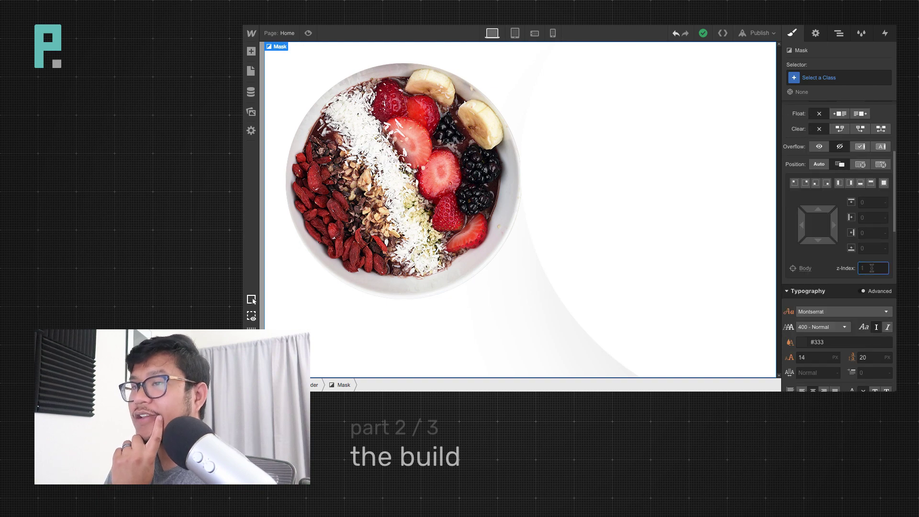
{"action": "left_click", "coordinate": [872, 268]}
{"action": "type", "text": "1"}
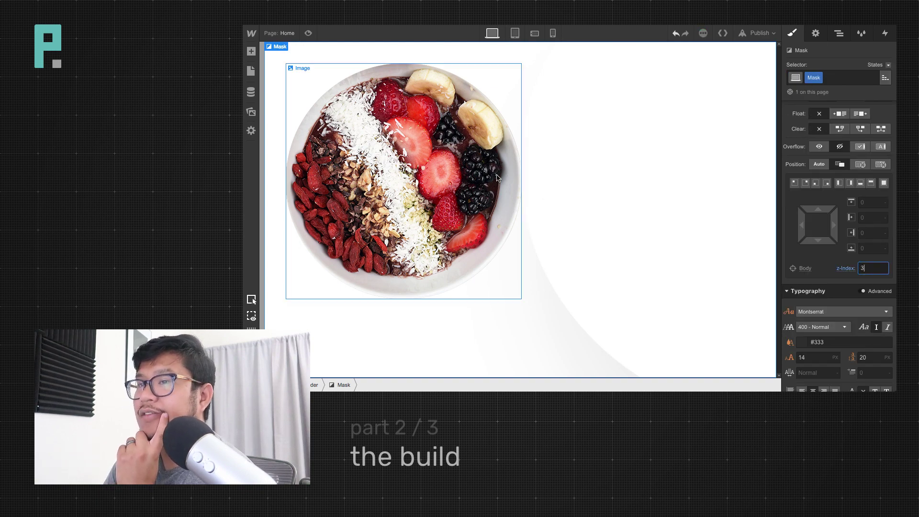
Set the z-index of the lazy susan block to 2
{"action": "left_click", "coordinate": [839, 33]}
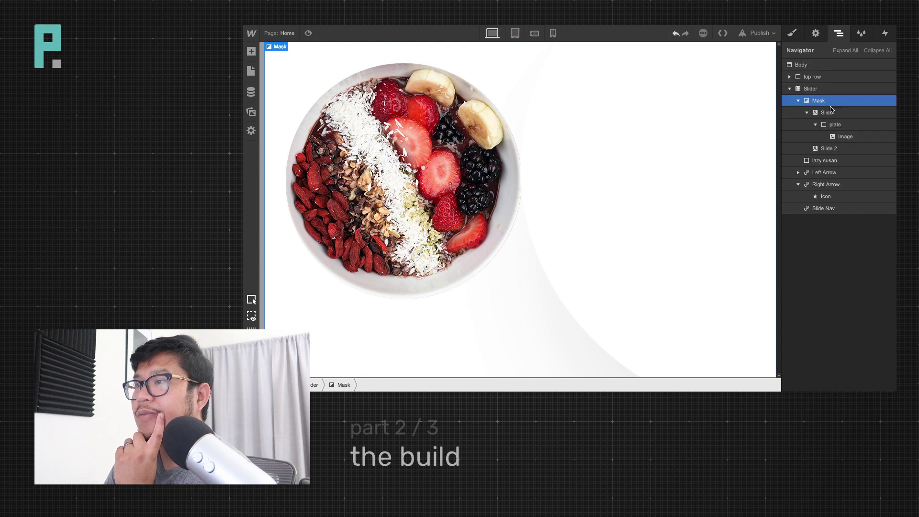
{"action": "left_click", "coordinate": [833, 158]}
{"action": "key", "text": "s"}
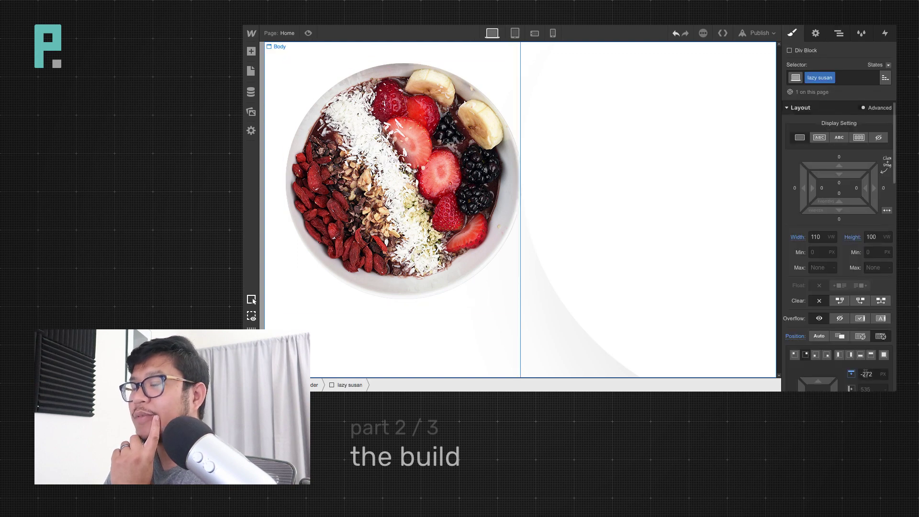
{"action": "scroll", "coordinate": [868, 340], "scroll_direction": "down", "scroll_amount": 4}
{"action": "left_click", "coordinate": [868, 265]}
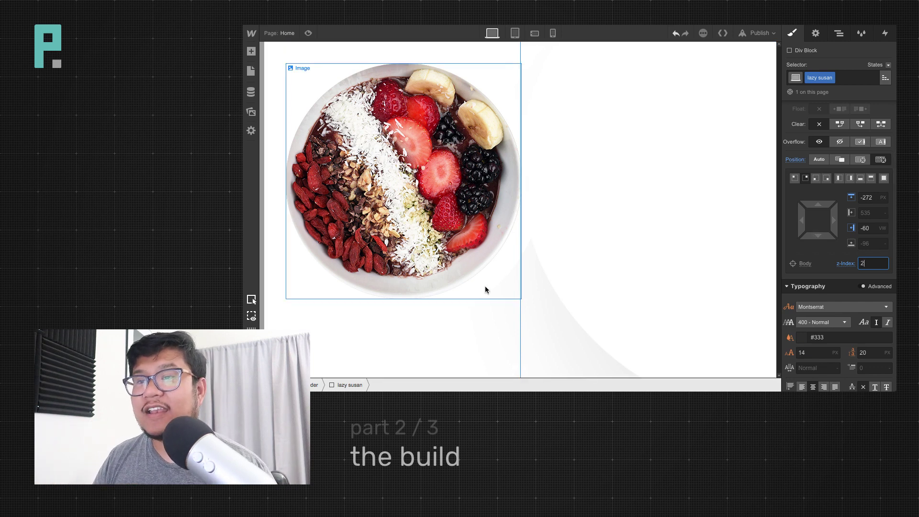
Give the plate block an absolute position anchored to the top-right corner of the page
{"action": "left_click", "coordinate": [839, 33]}
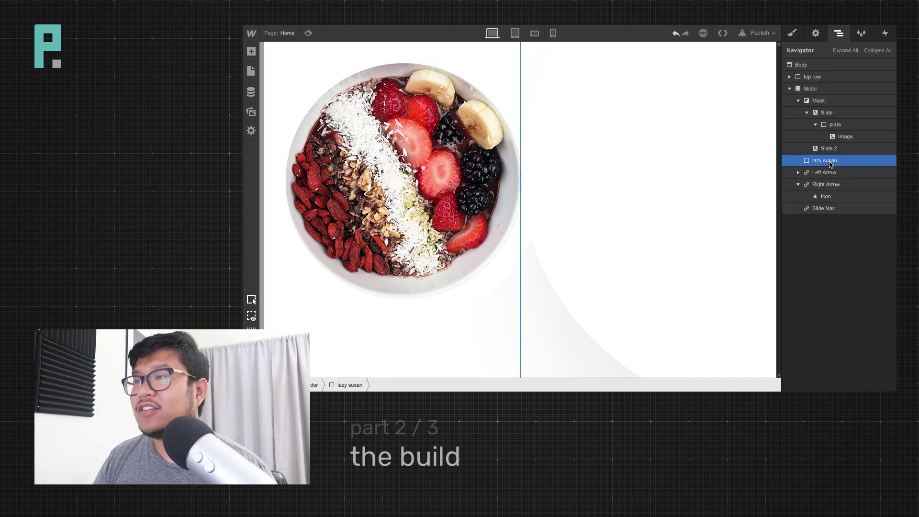
{"action": "left_click", "coordinate": [798, 100]}
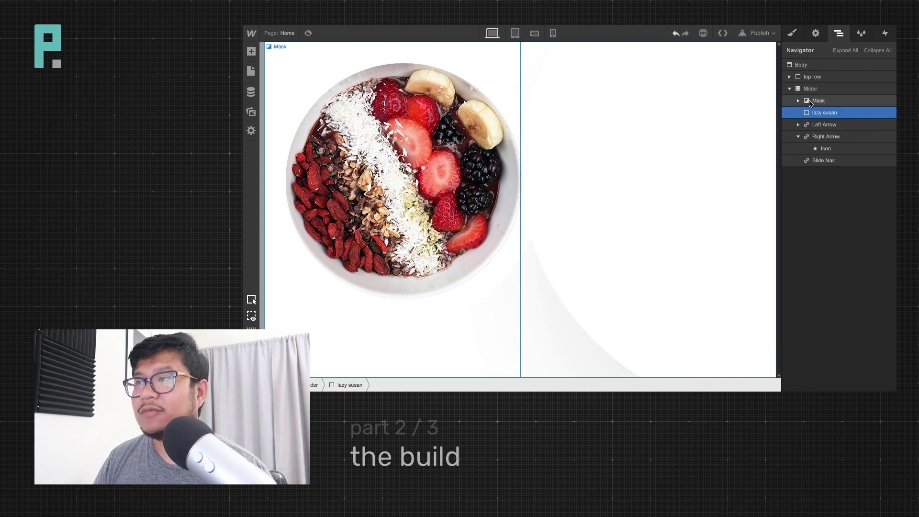
{"action": "left_click", "coordinate": [495, 287]}
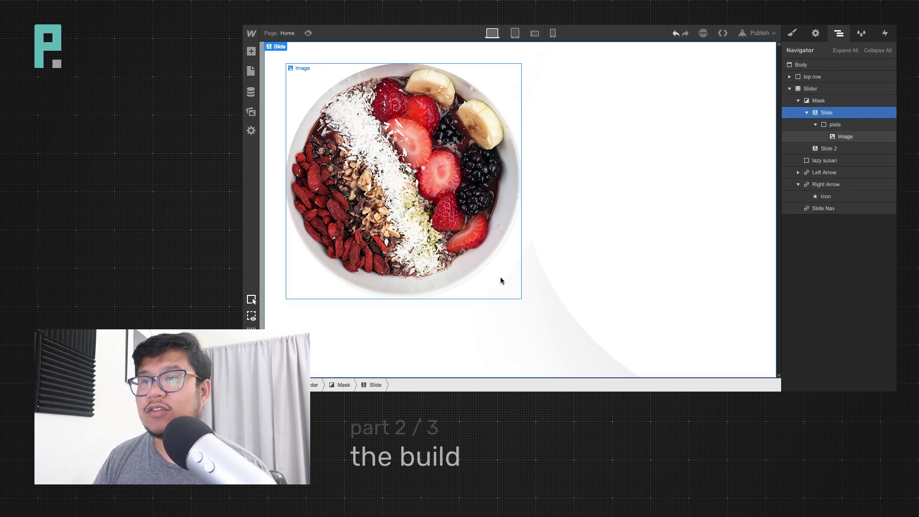
{"action": "left_click", "coordinate": [500, 280]}
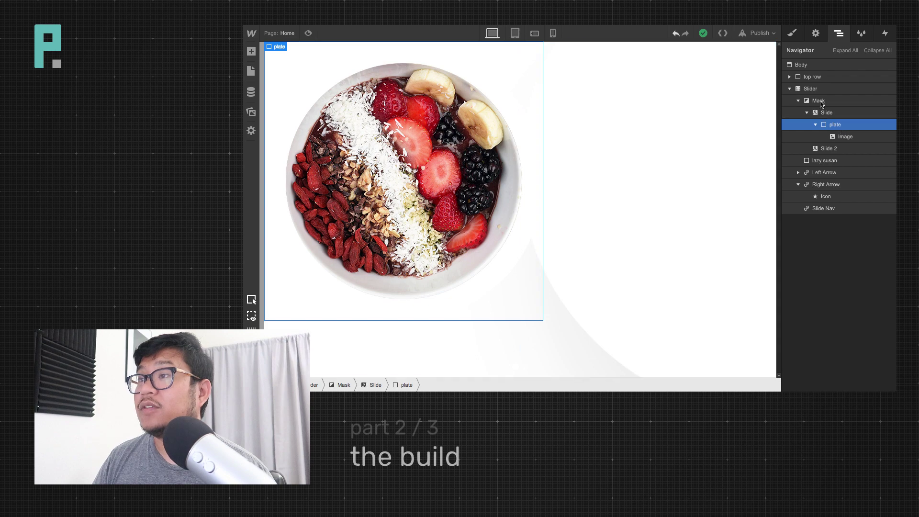
{"action": "key", "text": "s"}
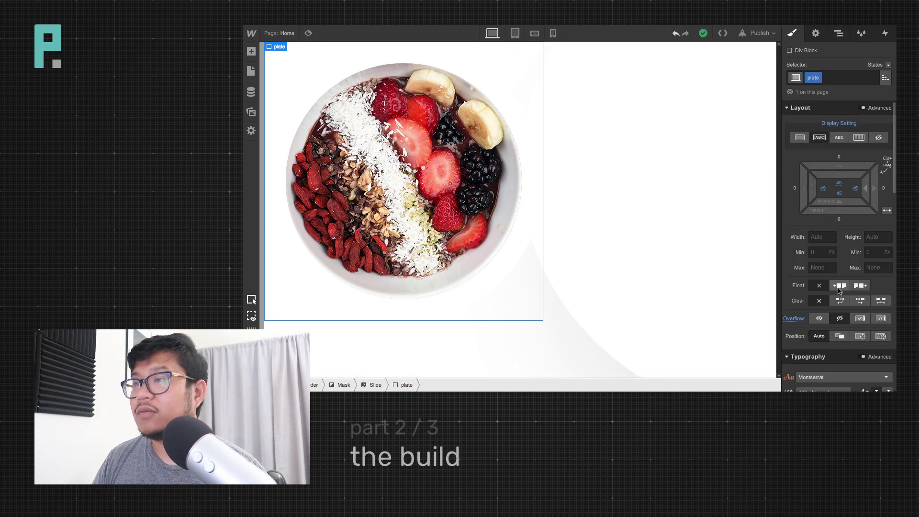
{"action": "scroll", "coordinate": [839, 291], "scroll_direction": "down", "scroll_amount": 3}
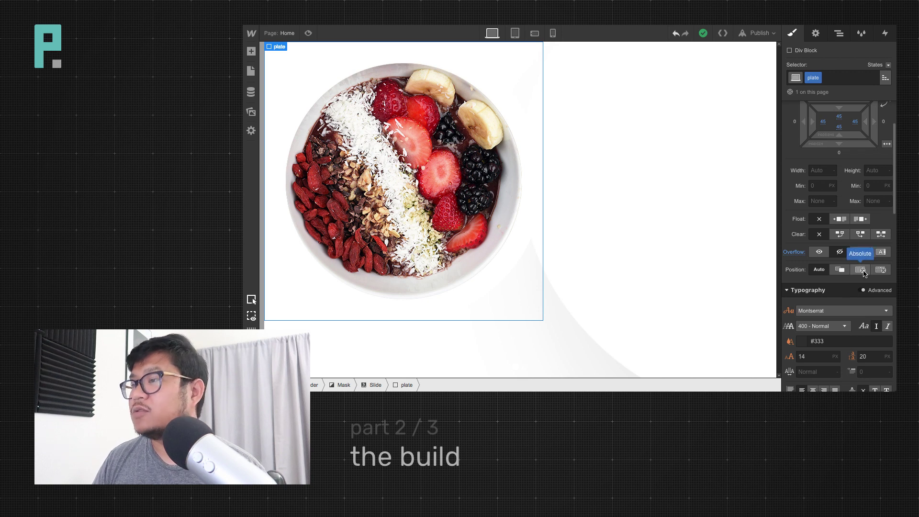
{"action": "left_click", "coordinate": [863, 271]}
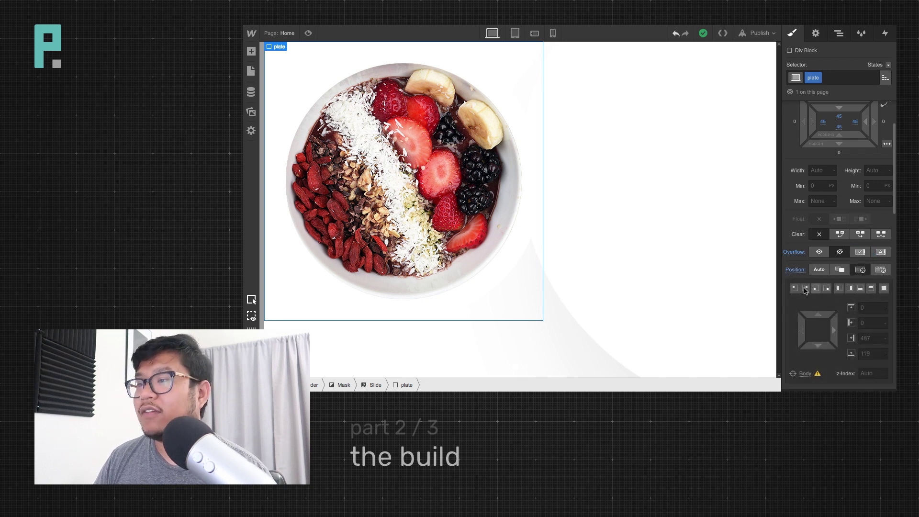
{"action": "left_click", "coordinate": [806, 289]}
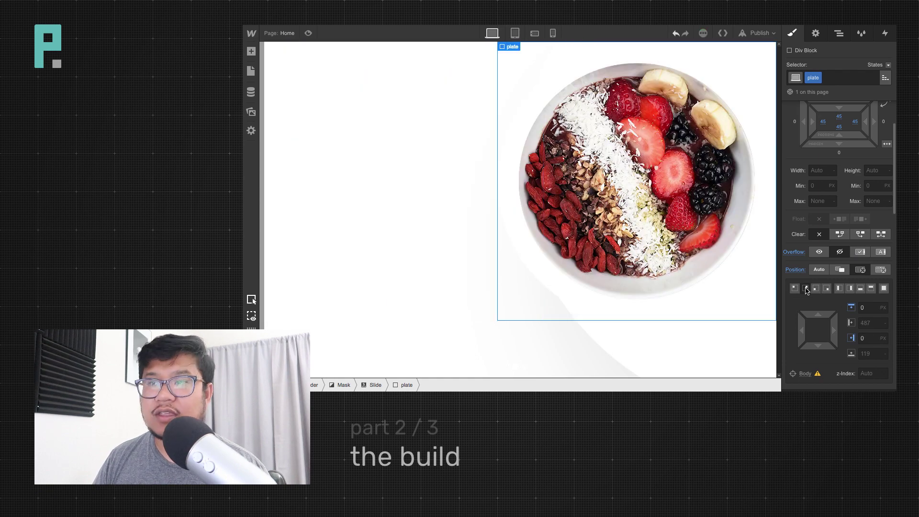
{"action": "scroll", "coordinate": [823, 196], "scroll_direction": "up", "scroll_amount": 3}
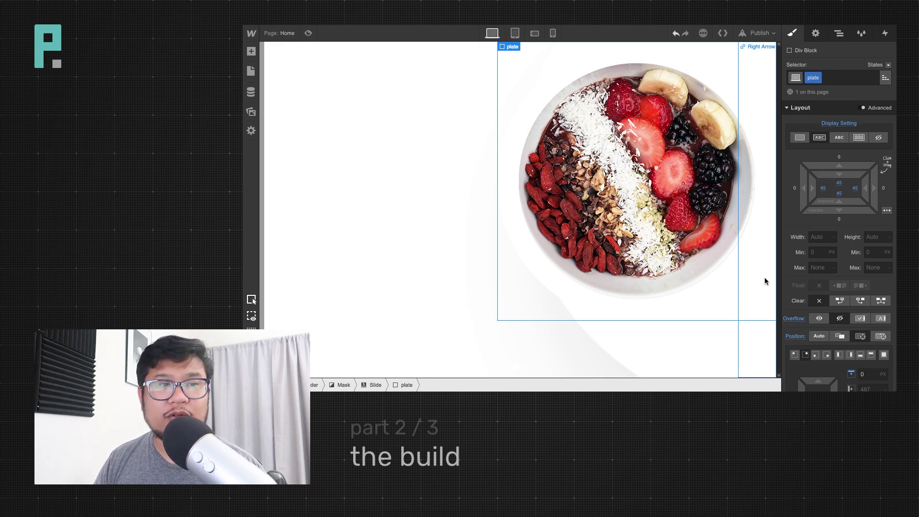
Set the lazy susan block's right offset to -56 VW
{"action": "left_click", "coordinate": [838, 33]}
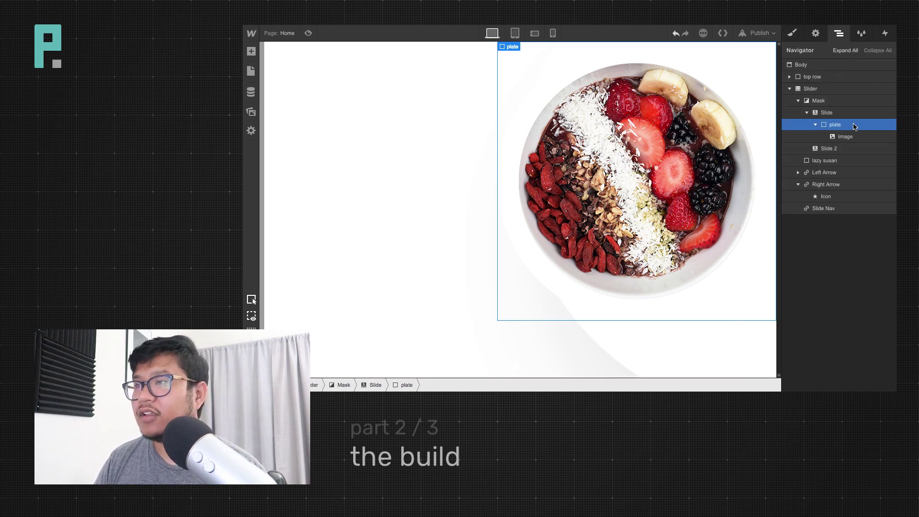
{"action": "left_click", "coordinate": [843, 160]}
{"action": "key", "text": "s"}
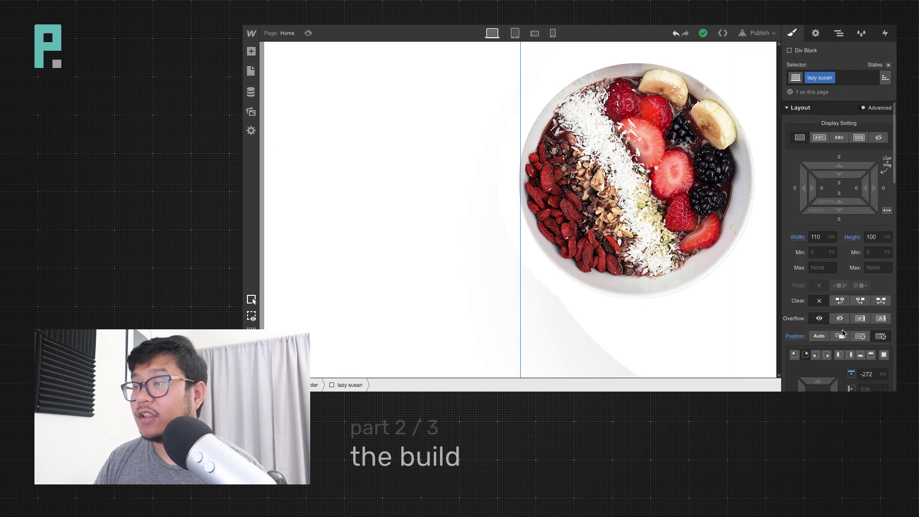
{"action": "scroll", "coordinate": [842, 334], "scroll_direction": "down", "scroll_amount": 3}
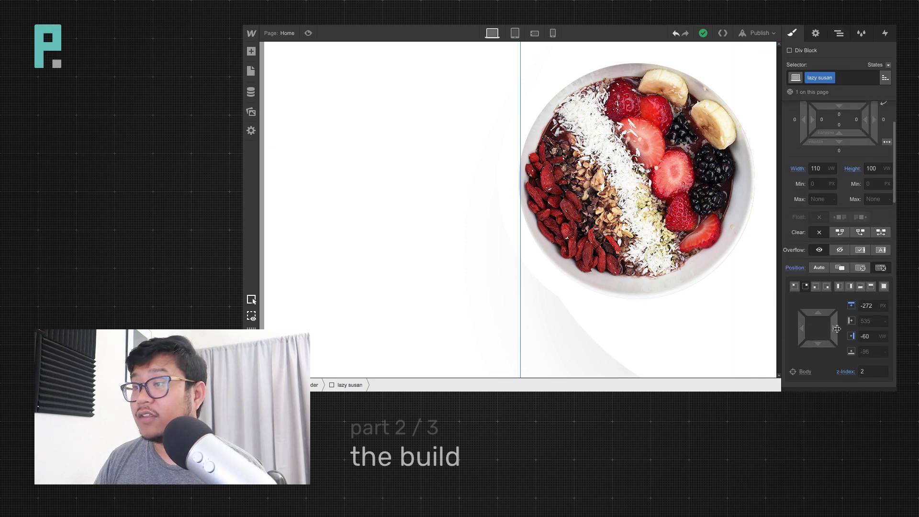
{"action": "mouse_move", "coordinate": [837, 328]}
{"action": "left_mouse_down"}
{"action": "mouse_move", "coordinate": [807, 328]}
{"action": "mouse_move", "coordinate": [831, 328]}
{"action": "left_mouse_up"}
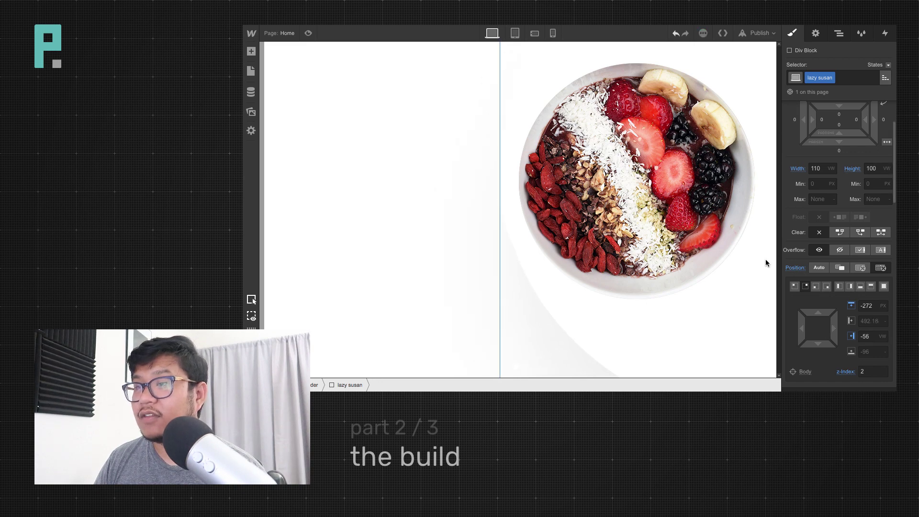
Try plate block widths of 30, 50 and 45 VW, then settle on 48 VW
{"action": "left_click", "coordinate": [732, 250]}
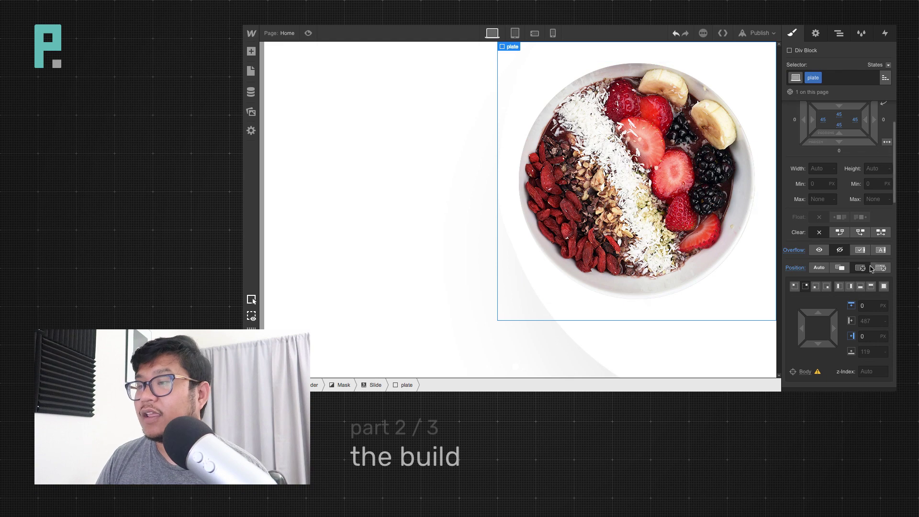
{"action": "scroll", "coordinate": [833, 225], "scroll_direction": "down", "scroll_amount": 1}
{"action": "scroll", "coordinate": [833, 225], "scroll_direction": "up", "scroll_amount": 2}
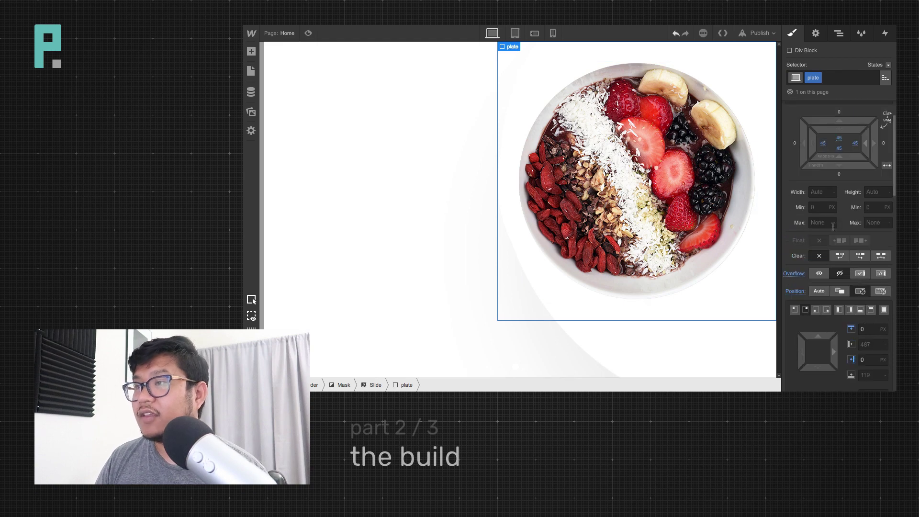
{"action": "left_click", "coordinate": [817, 191]}
{"action": "type", "text": "30vw"}
{"action": "key", "text": "Return"}
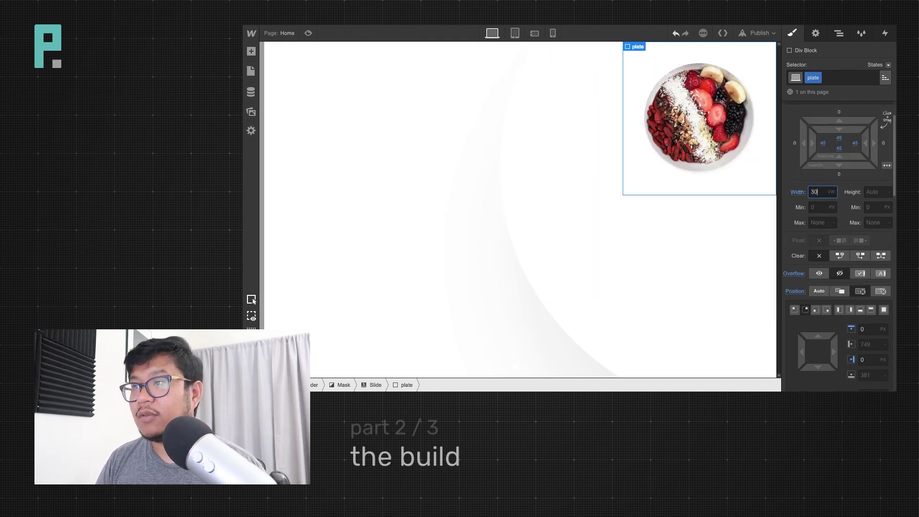
{"action": "type", "text": "50"}
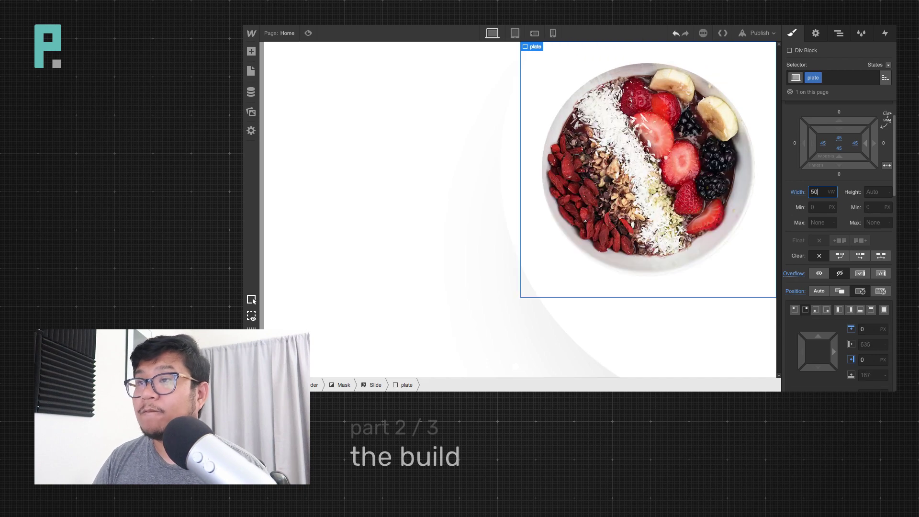
{"action": "key", "text": "BackSpace"}
{"action": "key", "text": "BackSpace"}
{"action": "type", "text": "47"}
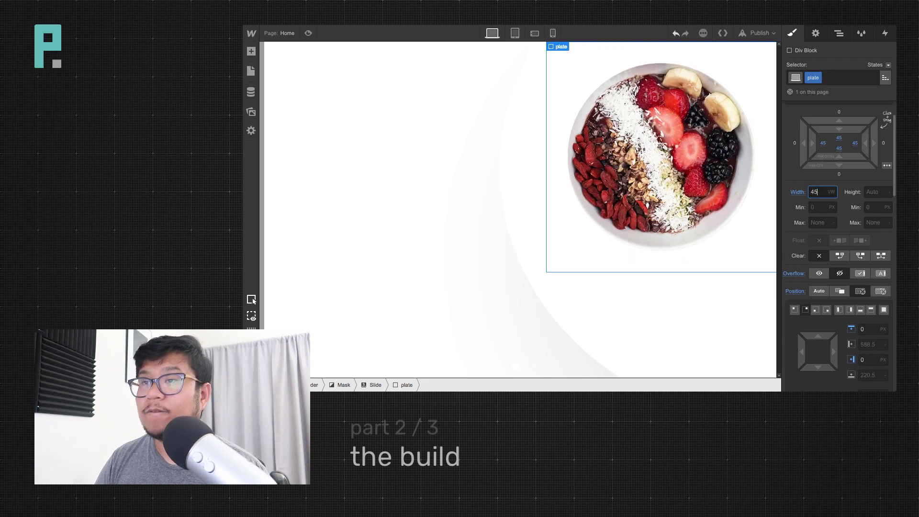
{"action": "key", "text": "Up"}
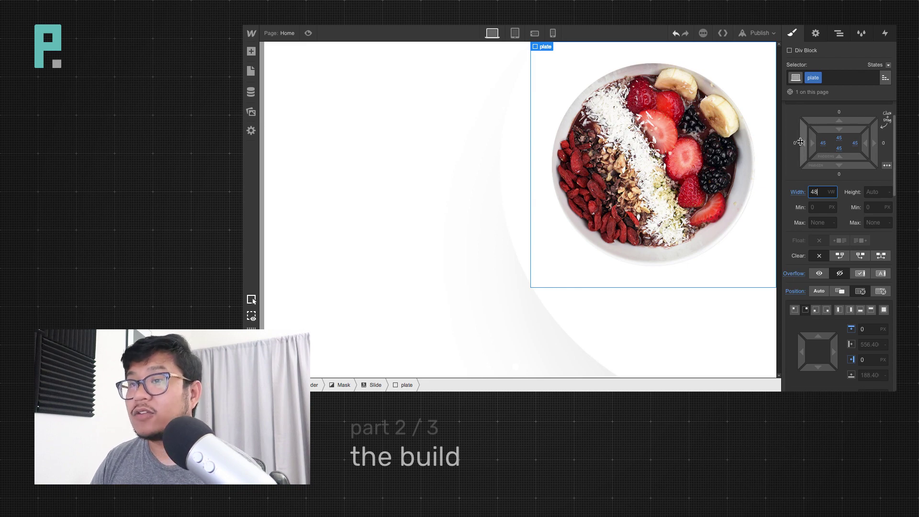
Add an outside box shadow to the plate block
{"action": "scroll", "coordinate": [849, 341], "scroll_direction": "down", "scroll_amount": 6}
{"action": "scroll", "coordinate": [849, 341], "scroll_direction": "down", "scroll_amount": 5}
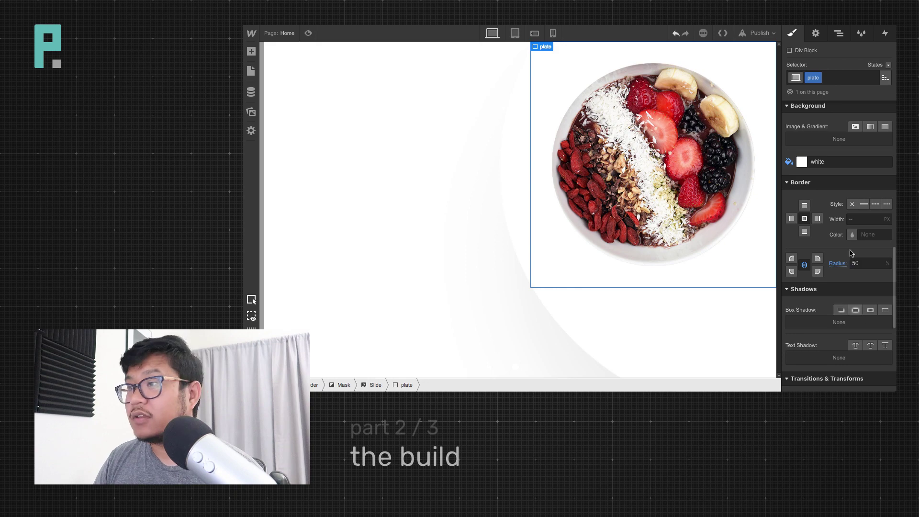
{"action": "scroll", "coordinate": [834, 325], "scroll_direction": "down", "scroll_amount": 1}
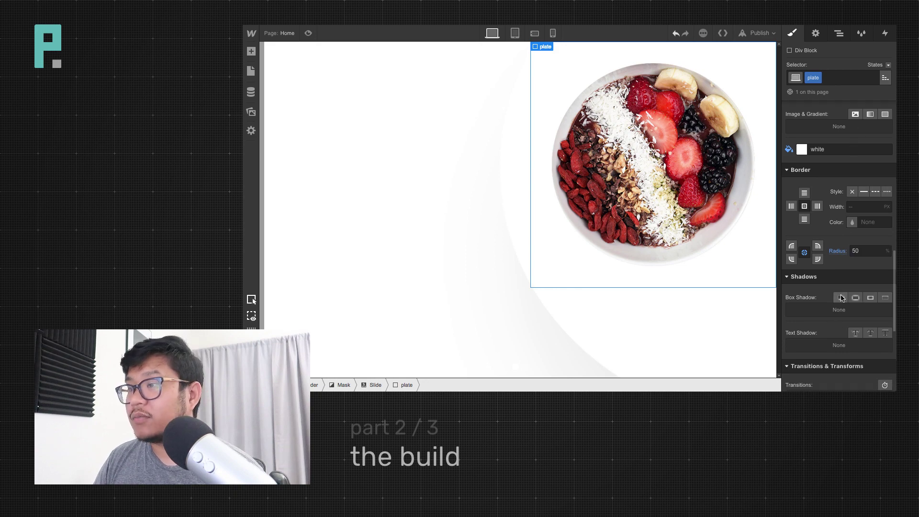
{"action": "left_click", "coordinate": [841, 298]}
{"action": "left_click", "coordinate": [824, 211]}
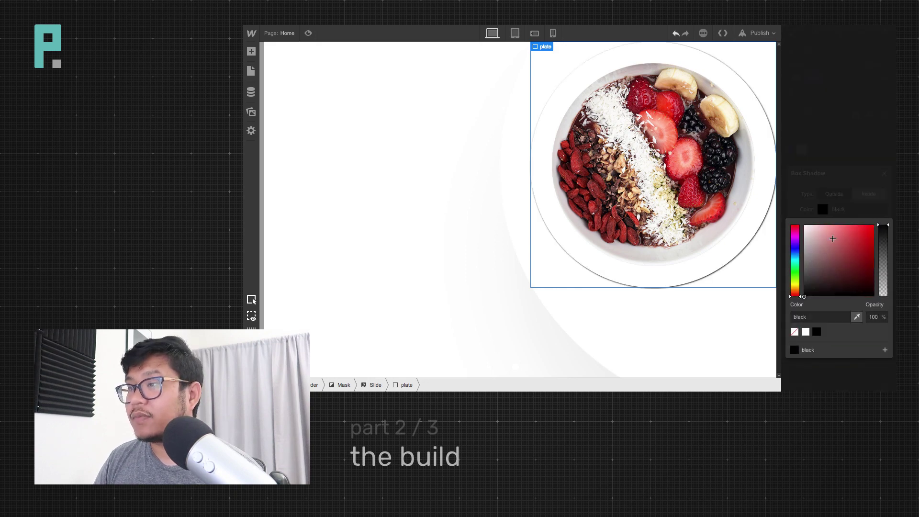
{"action": "left_click", "coordinate": [856, 190]}
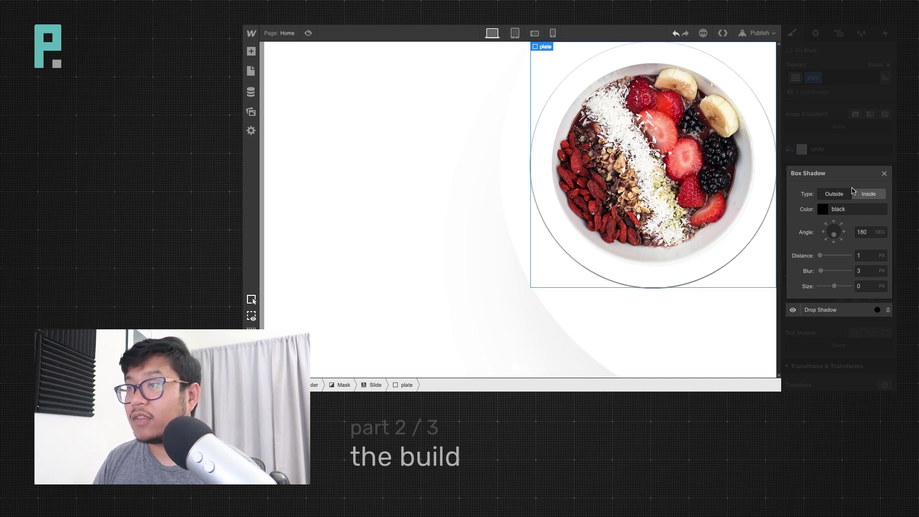
{"action": "key", "text": "Escape"}
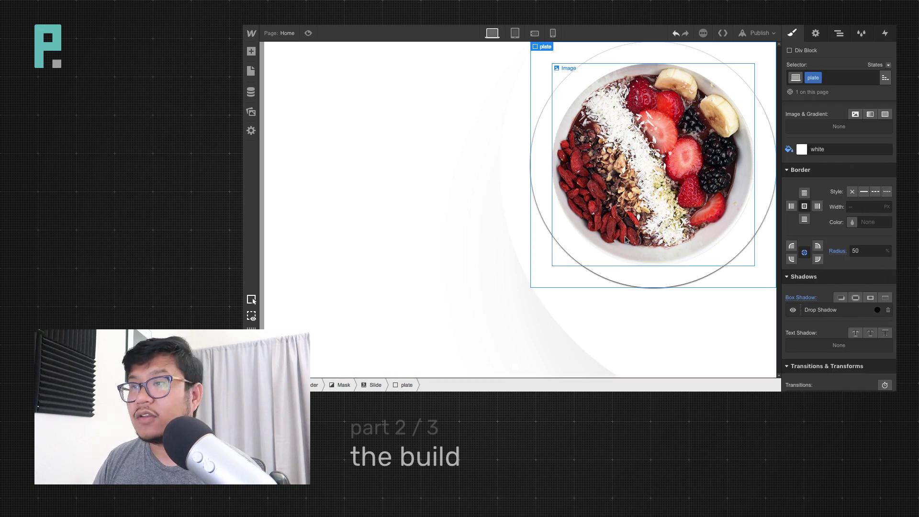
Set the plate's shadow to 20 px distance, 50 px blur, -14 px size and black at 9% opacity
{"action": "left_click", "coordinate": [820, 310]}
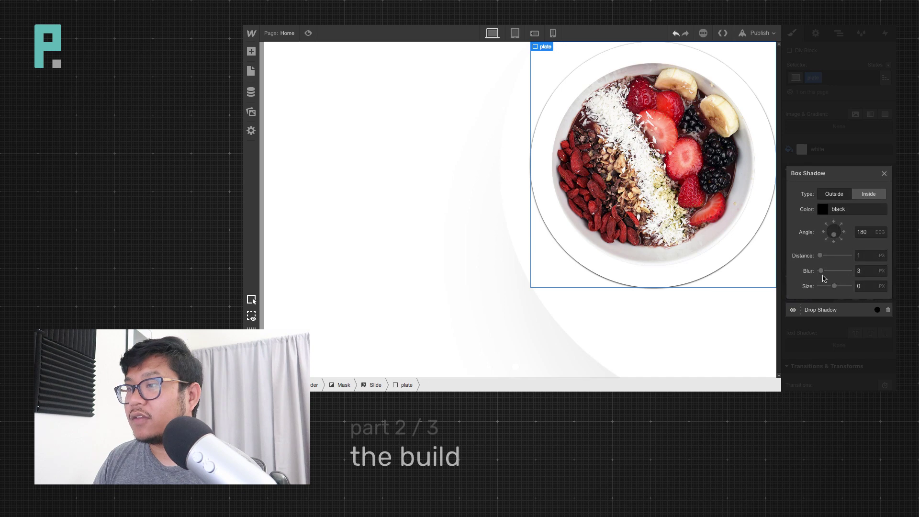
{"action": "mouse_move", "coordinate": [820, 256]}
{"action": "left_mouse_down"}
{"action": "mouse_move", "coordinate": [850, 271]}
{"action": "mouse_move", "coordinate": [831, 255]}
{"action": "left_mouse_up"}
{"action": "left_click_drag", "start_coordinate": [834, 287], "coordinate": [796, 286]}
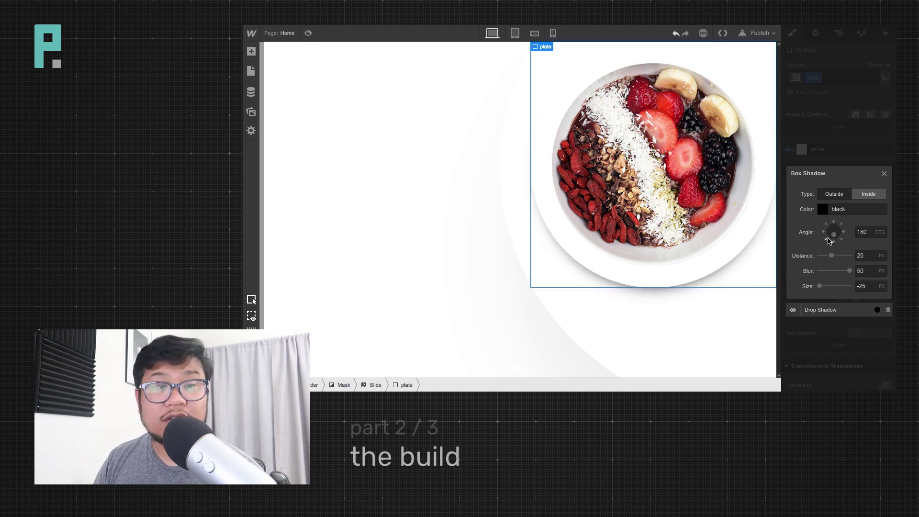
{"action": "left_click_drag", "start_coordinate": [818, 286], "coordinate": [825, 285]}
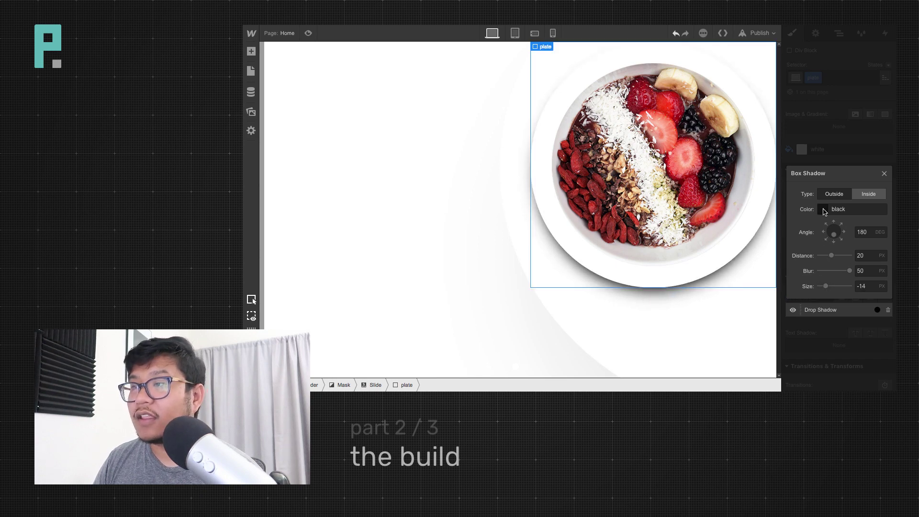
{"action": "left_click", "coordinate": [823, 210]}
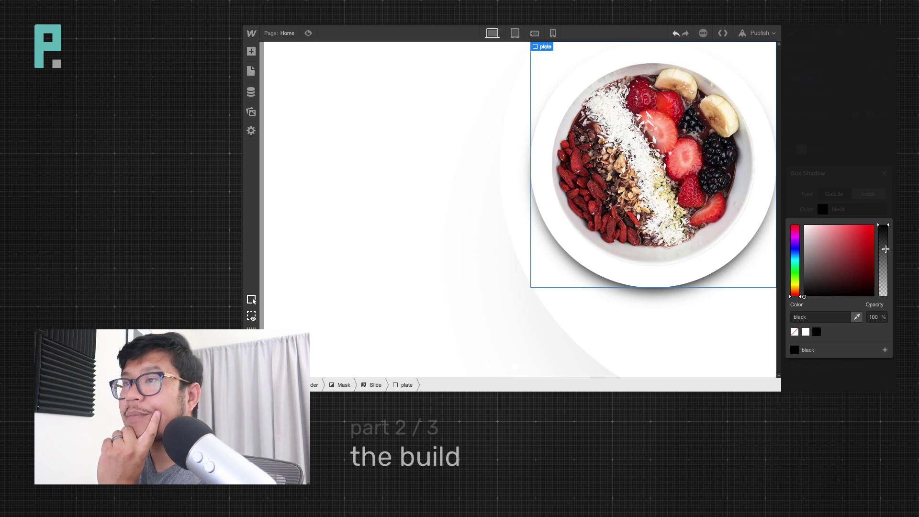
{"action": "left_click_drag", "start_coordinate": [883, 227], "coordinate": [884, 287]}
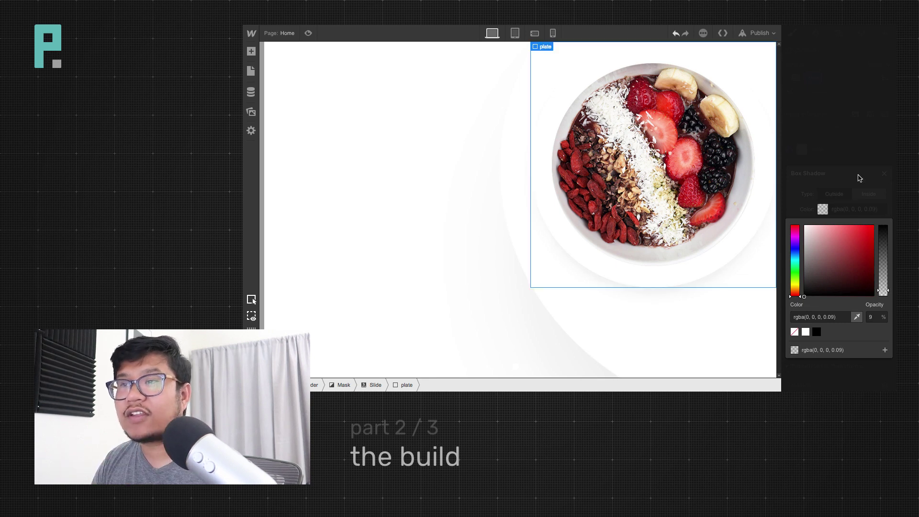
{"action": "left_click", "coordinate": [859, 178]}
{"action": "key", "text": "Escape"}
{"action": "left_click", "coordinate": [619, 343]}
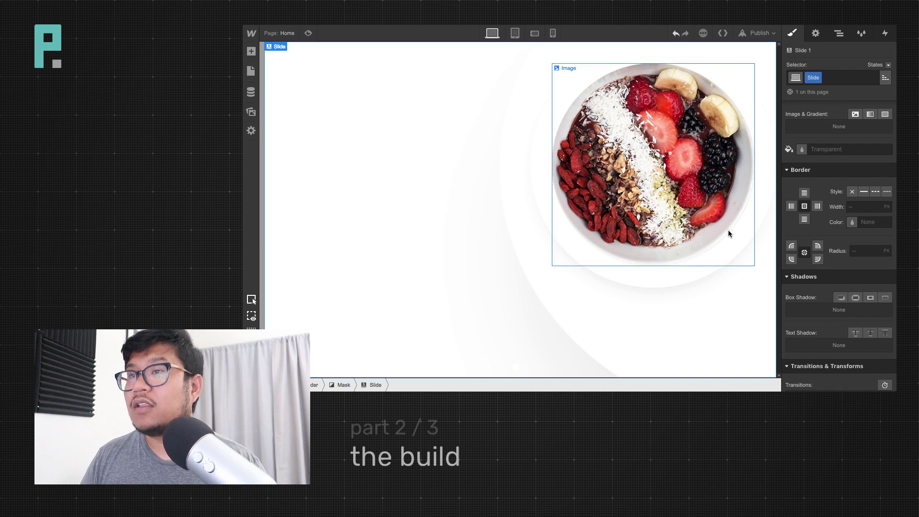
Set the plate block's width to 44 VW and offset it 43 px from the page top and 25 px from the right edge
{"action": "left_click", "coordinate": [654, 247]}
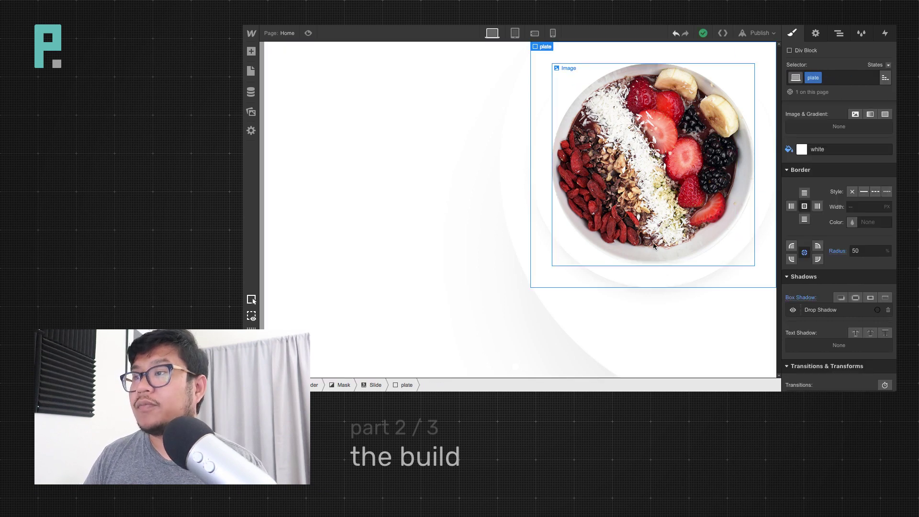
{"action": "scroll", "coordinate": [838, 215], "scroll_direction": "up", "scroll_amount": 10}
{"action": "left_click", "coordinate": [818, 149]}
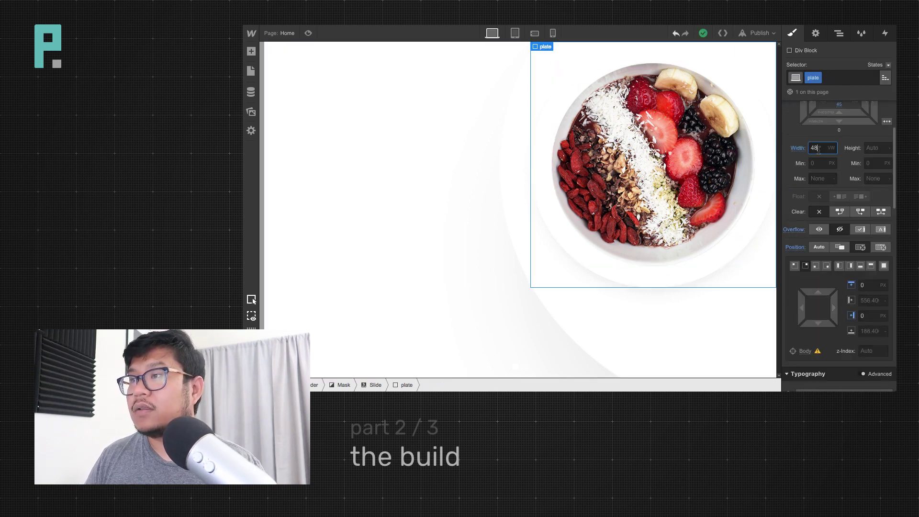
{"action": "key", "text": "Down"}
{"action": "key", "text": "Down"}
{"action": "key", "text": "Down"}
{"action": "key", "text": "Down"}
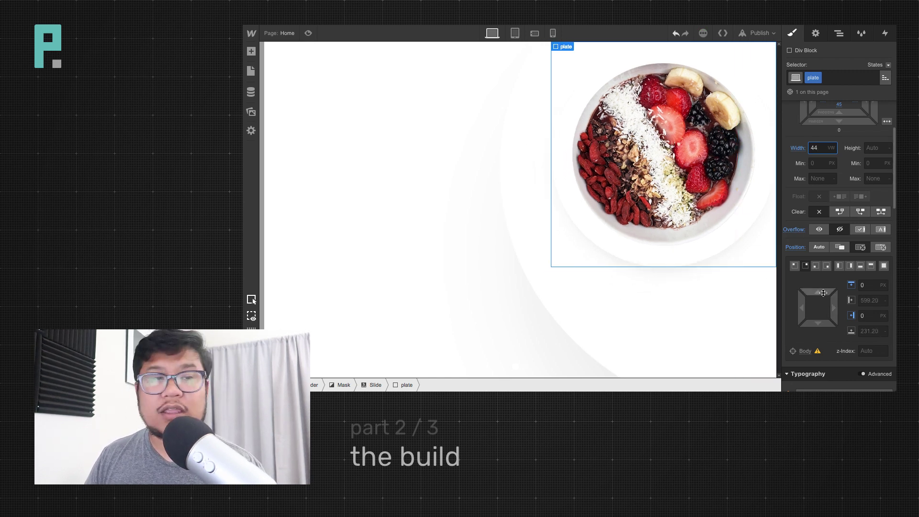
{"action": "left_click_drag", "start_coordinate": [822, 292], "coordinate": [818, 353]}
{"action": "left_click_drag", "start_coordinate": [833, 309], "coordinate": [797, 311]}
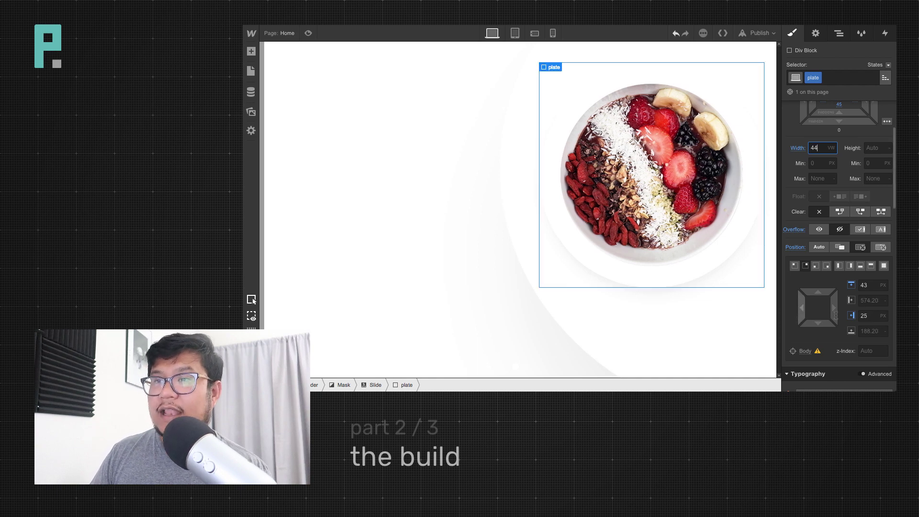
{"action": "left_click", "coordinate": [383, 273]}
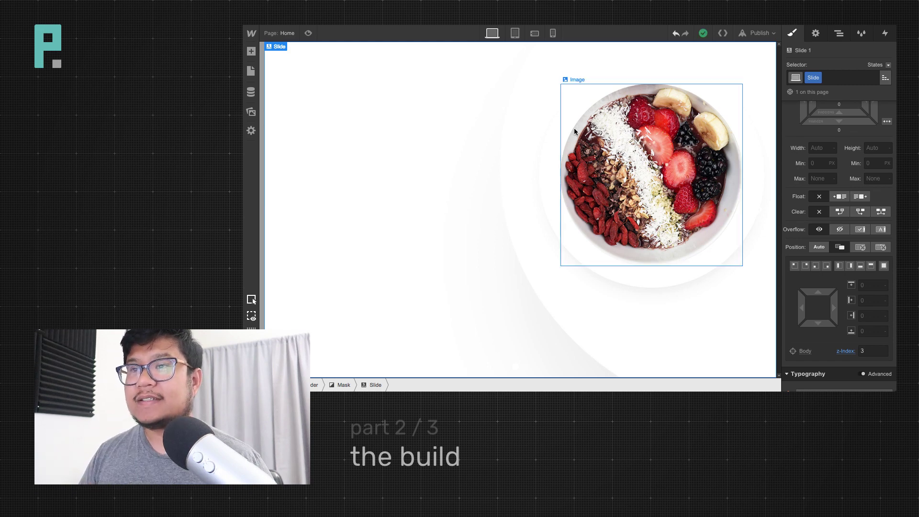
Try a plate block width of 34 VW, raising it gradually to 37 VW
{"action": "left_click", "coordinate": [542, 159]}
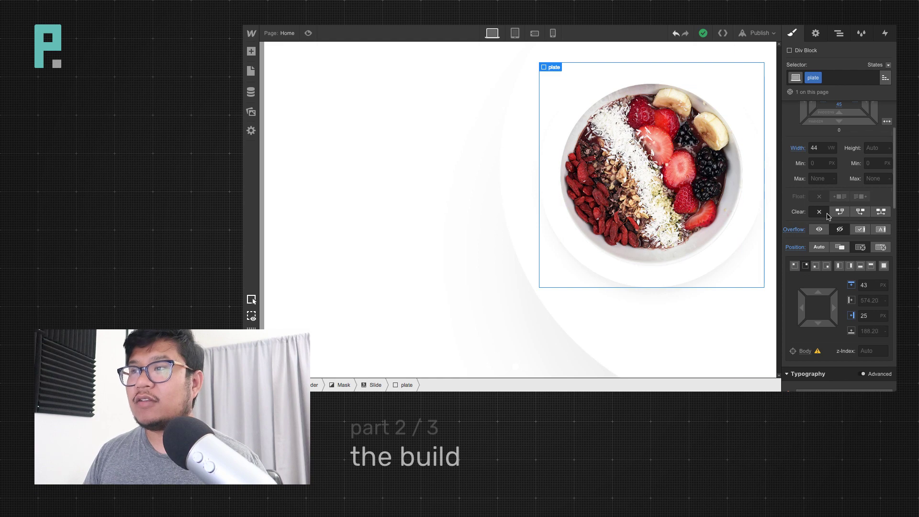
{"action": "scroll", "coordinate": [837, 201], "scroll_direction": "up", "scroll_amount": 1}
{"action": "left_click", "coordinate": [819, 160]}
{"action": "type", "text": "34"}
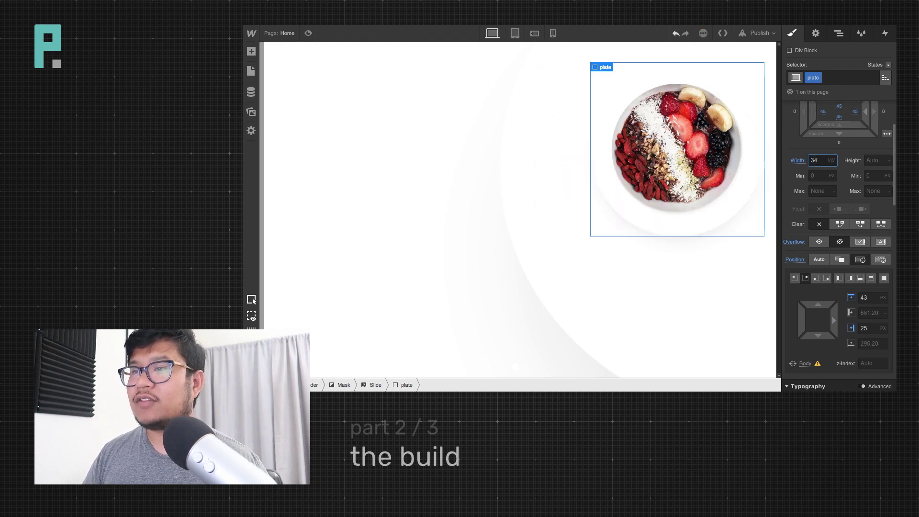
{"action": "key", "text": "Up"}
{"action": "key", "text": "Up"}
{"action": "key", "text": "Up"}
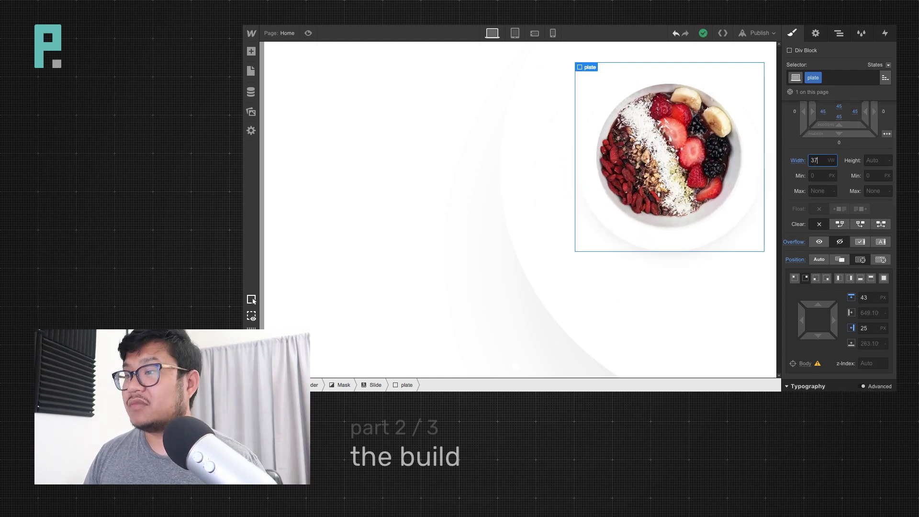
Move the plate block to a 73 px right offset and a 110 px top offset, and widen it to 39 VW
{"action": "left_click_drag", "start_coordinate": [851, 330], "coordinate": [765, 318]}
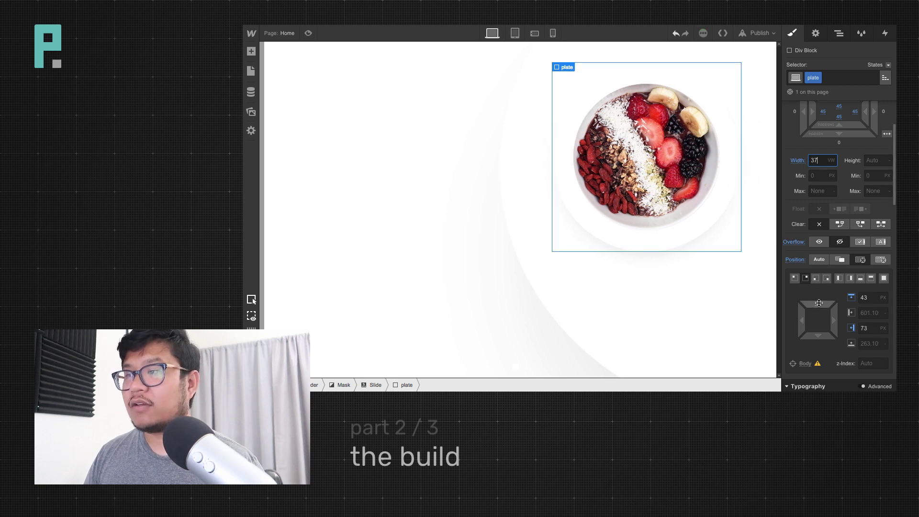
{"action": "left_click_drag", "start_coordinate": [818, 304], "coordinate": [817, 390]}
{"action": "key", "text": "Up"}
{"action": "key", "text": "Up"}
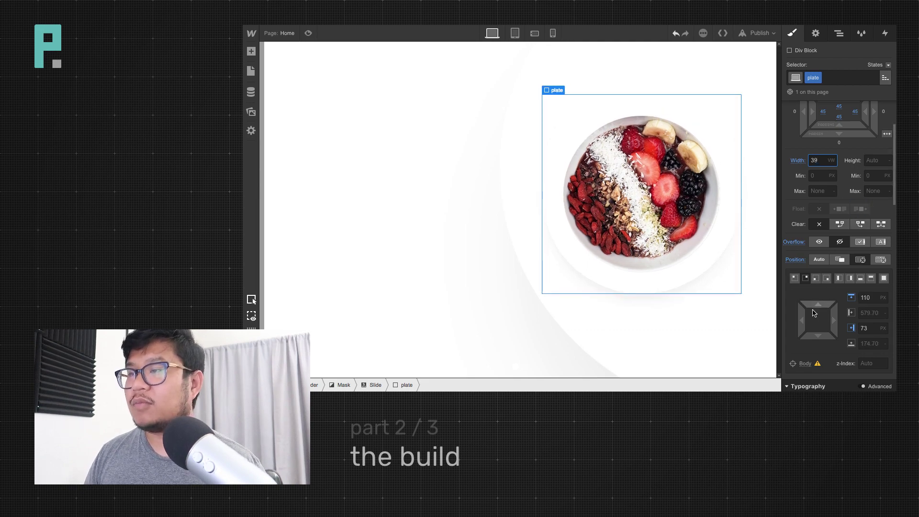
Fine-tune the plate block's position to a top offset of 85 px and a right offset of 63 px
{"action": "left_click_drag", "start_coordinate": [817, 305], "coordinate": [818, 241]}
{"action": "left_click_drag", "start_coordinate": [834, 320], "coordinate": [850, 324]}
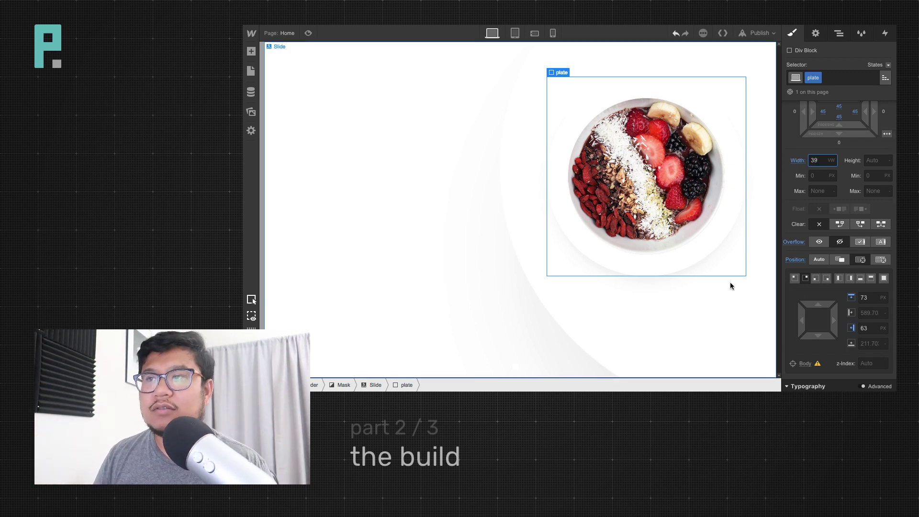
{"action": "left_click_drag", "start_coordinate": [817, 306], "coordinate": [820, 323]}
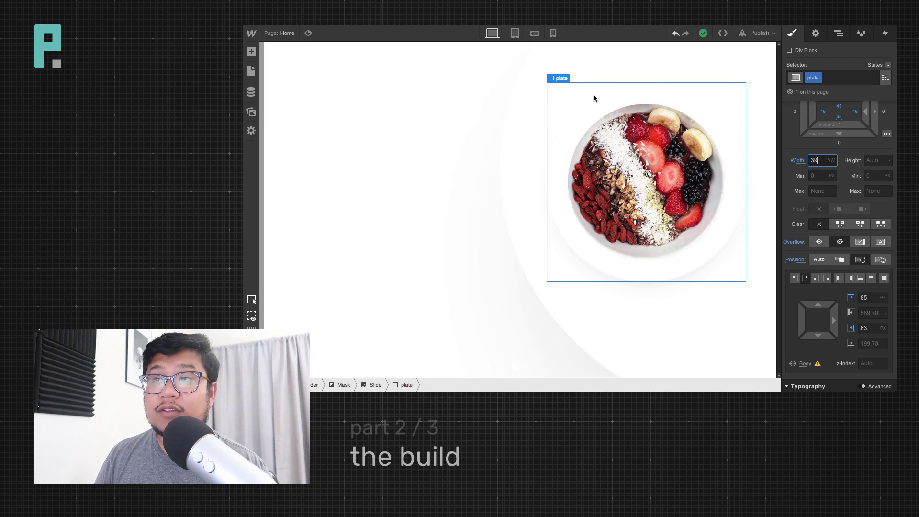
Set the plate's drop shadow size to 1 px and its black colour to 10% opacity
{"action": "scroll", "coordinate": [831, 326], "scroll_direction": "down", "scroll_amount": 5}
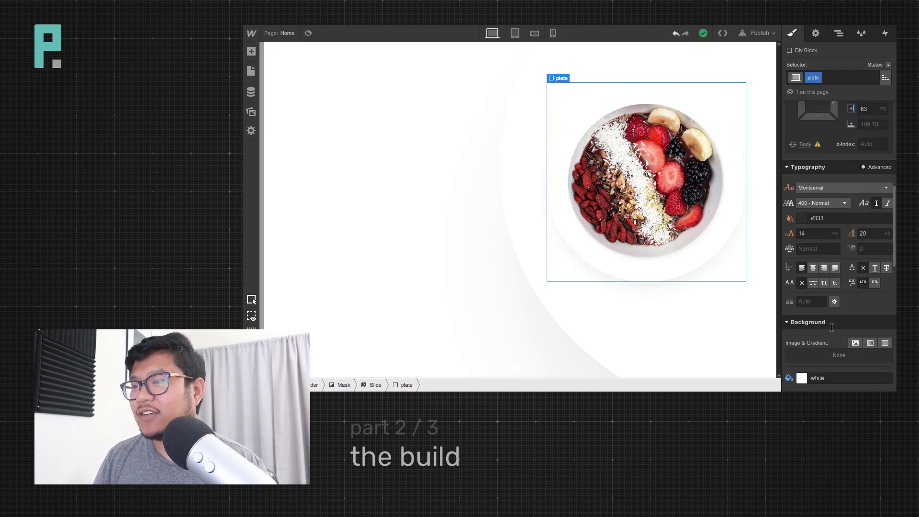
{"action": "scroll", "coordinate": [831, 327], "scroll_direction": "down", "scroll_amount": 8}
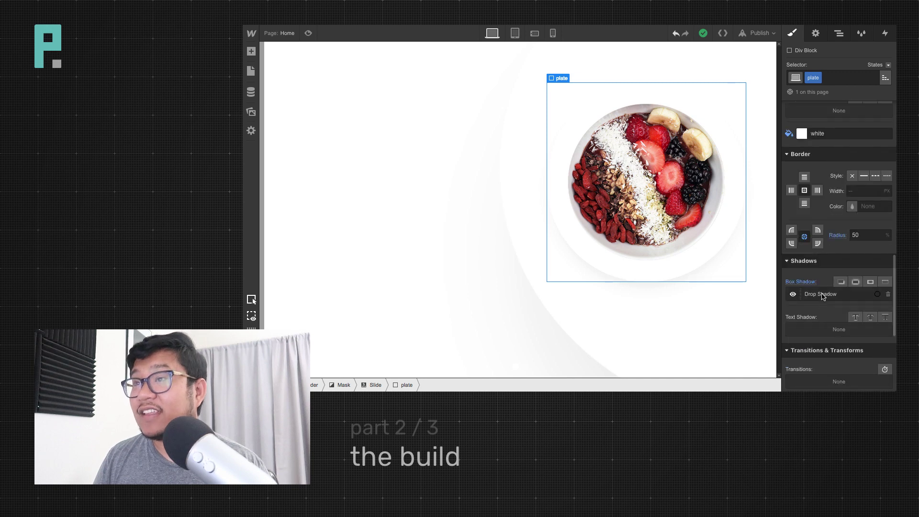
{"action": "left_click", "coordinate": [823, 295]}
{"action": "left_click_drag", "start_coordinate": [825, 271], "coordinate": [836, 270]}
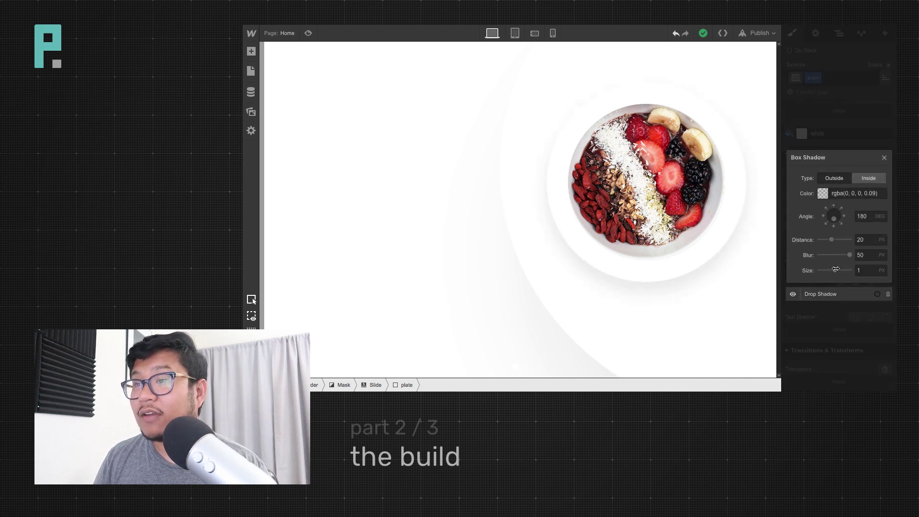
{"action": "left_click", "coordinate": [822, 193]}
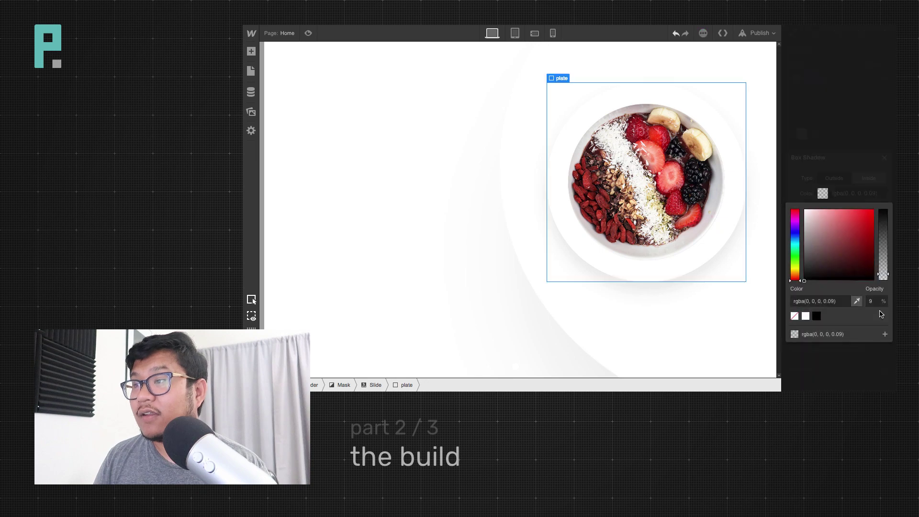
{"action": "left_click_drag", "start_coordinate": [881, 273], "coordinate": [882, 274]}
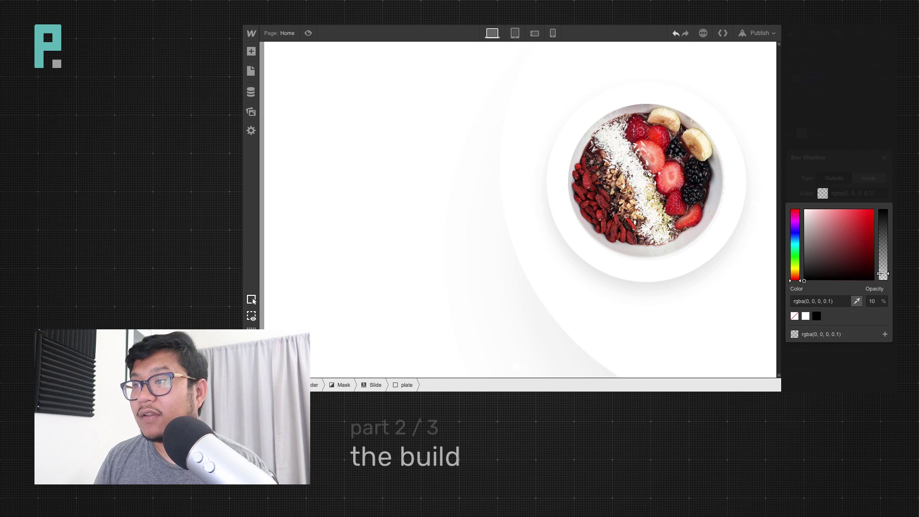
{"action": "key", "text": "Escape"}
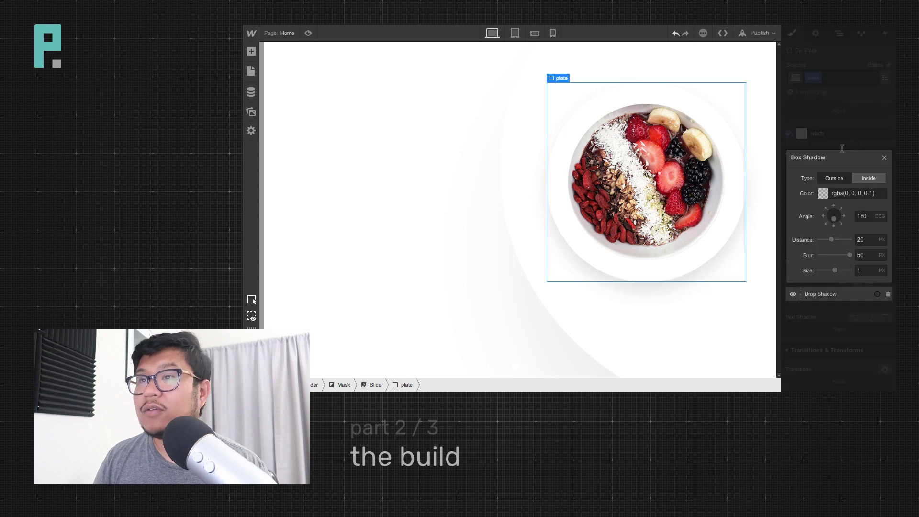
{"action": "left_click", "coordinate": [754, 93]}
{"action": "left_click", "coordinate": [388, 144]}
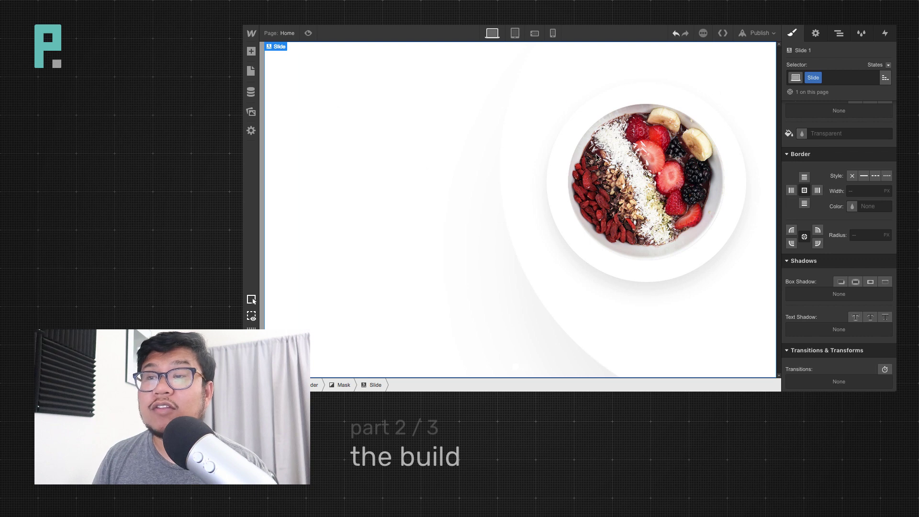
Reset the z-index on the Slide class and remove that class from Slide 1
{"action": "left_click", "coordinate": [838, 33]}
{"action": "left_click", "coordinate": [793, 33]}
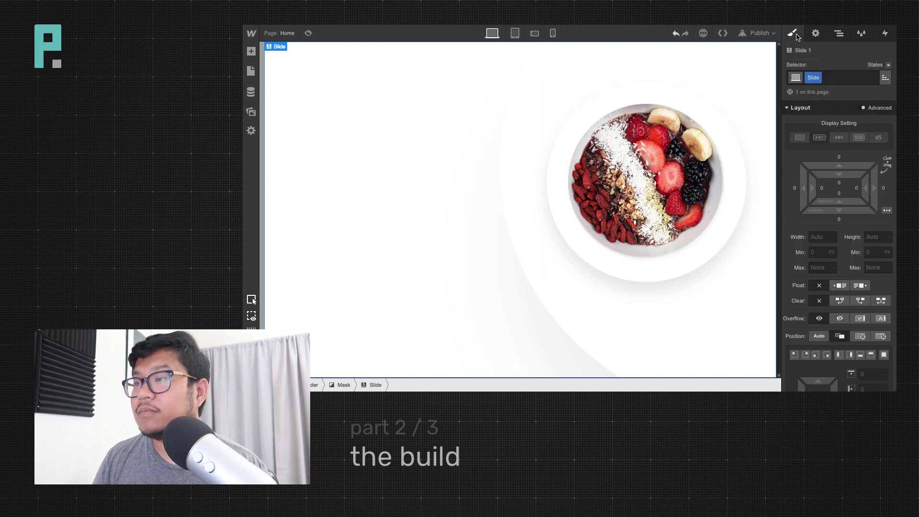
{"action": "scroll", "coordinate": [841, 228], "scroll_direction": "down", "scroll_amount": 5}
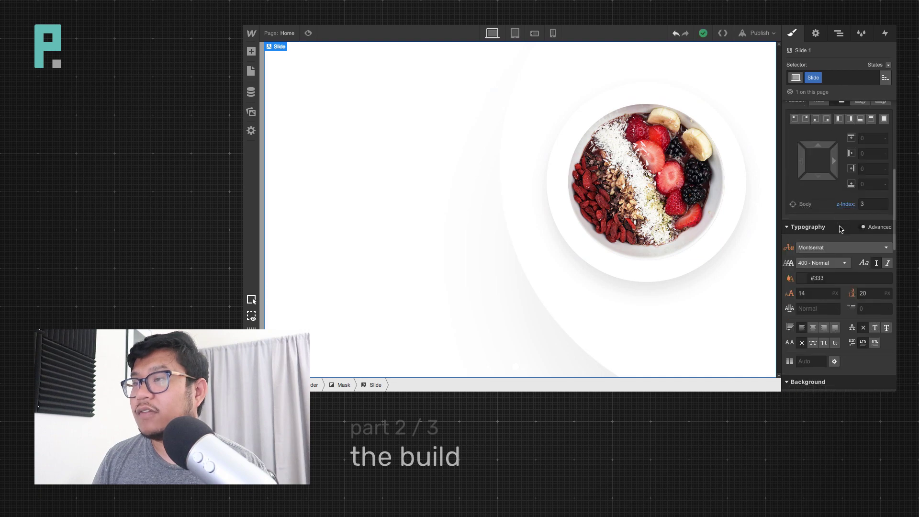
{"action": "left_click", "coordinate": [846, 205], "text": "alt"}
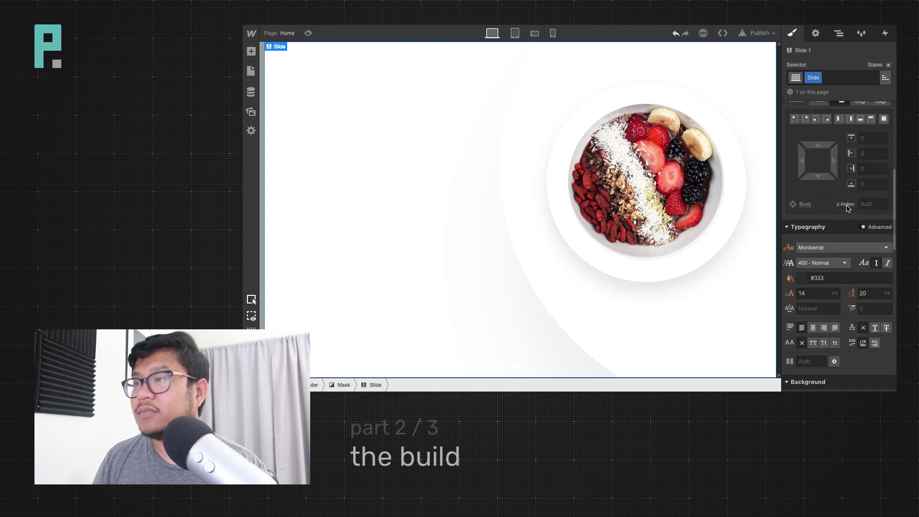
{"action": "left_click", "coordinate": [820, 78]}
{"action": "key", "text": "BackSpace"}
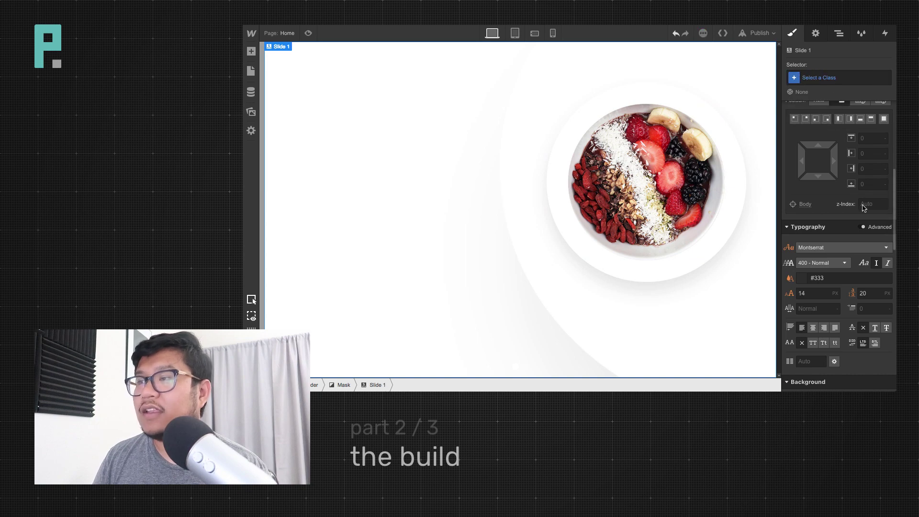
{"action": "left_click", "coordinate": [844, 38]}
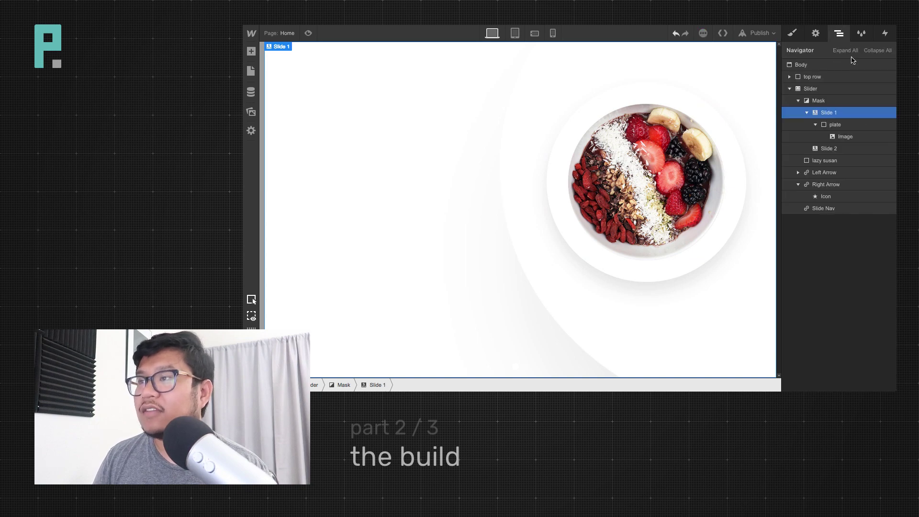
Add a div block inside Slide 1, placed before the plate block
{"action": "left_click", "coordinate": [837, 126]}
{"action": "left_click", "coordinate": [842, 105]}
{"action": "left_click", "coordinate": [842, 113]}
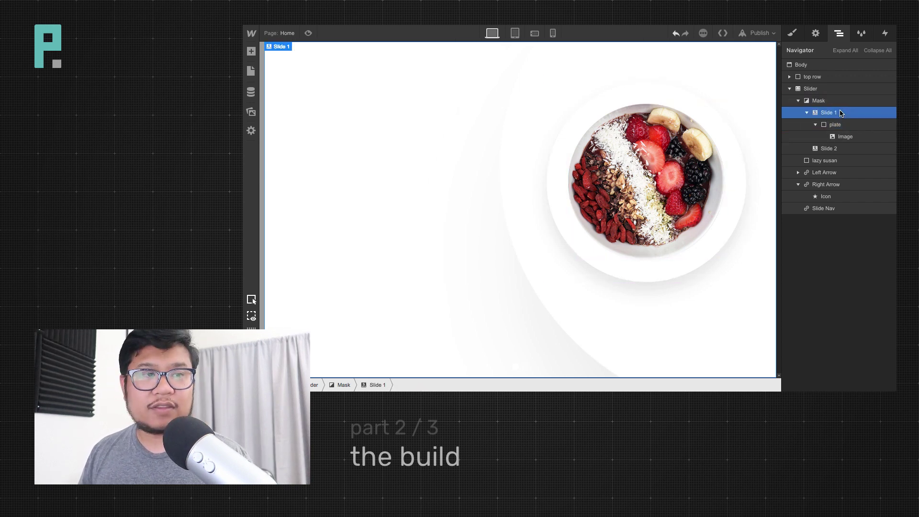
{"action": "key", "text": "a"}
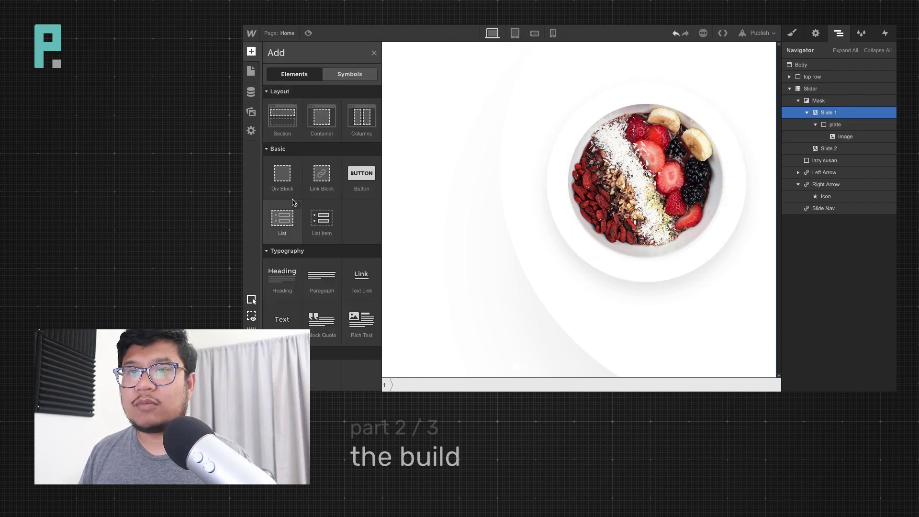
{"action": "left_click_drag", "start_coordinate": [281, 174], "coordinate": [841, 124]}
{"action": "left_click", "coordinate": [793, 33]}
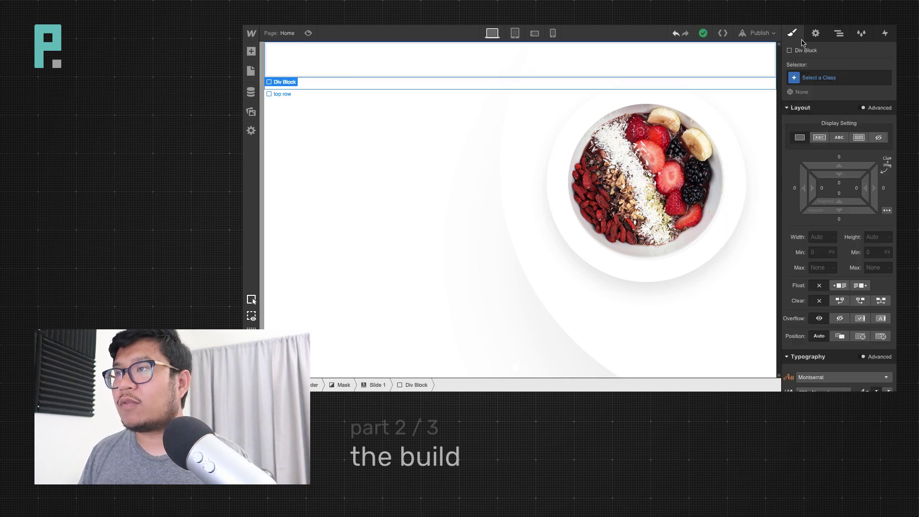
Apply the existing main content class to the new div block in Slide 1
{"action": "left_click", "coordinate": [828, 81]}
{"action": "type", "text": "main content"}
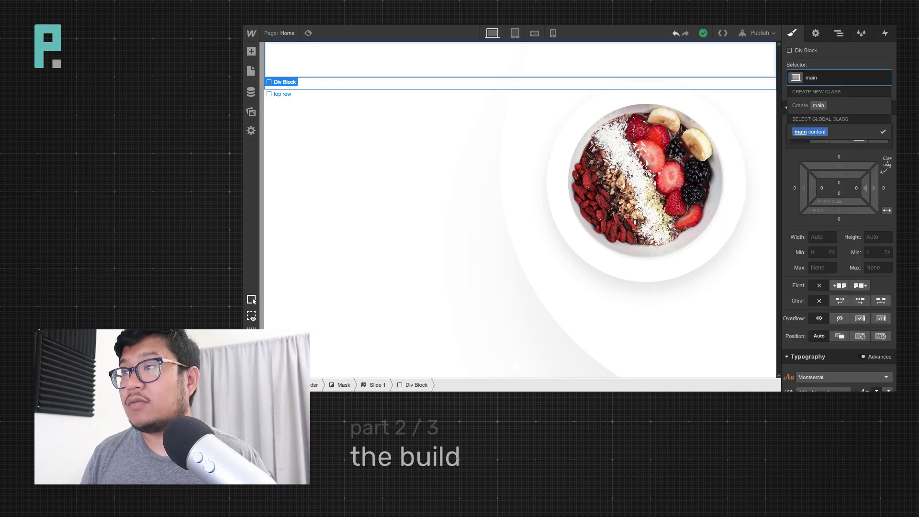
{"action": "key", "text": "Return"}
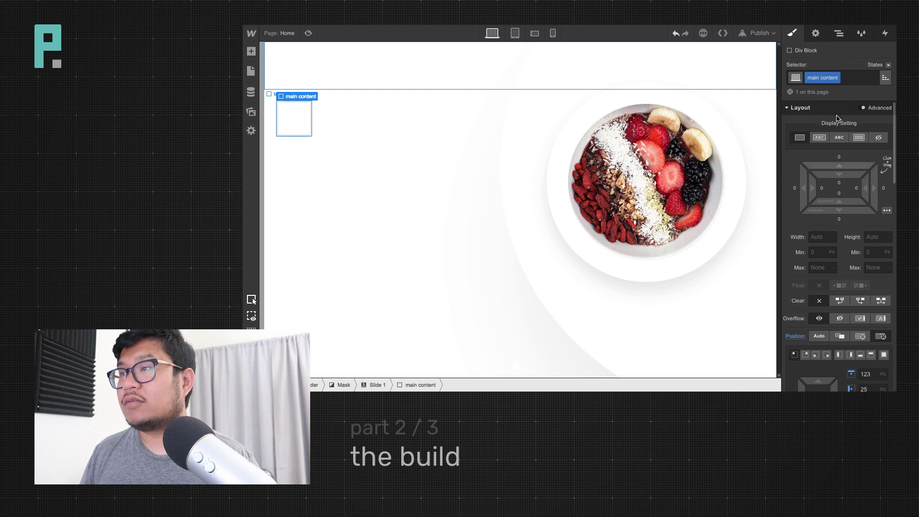
{"action": "scroll", "coordinate": [826, 321], "scroll_direction": "down", "scroll_amount": 2}
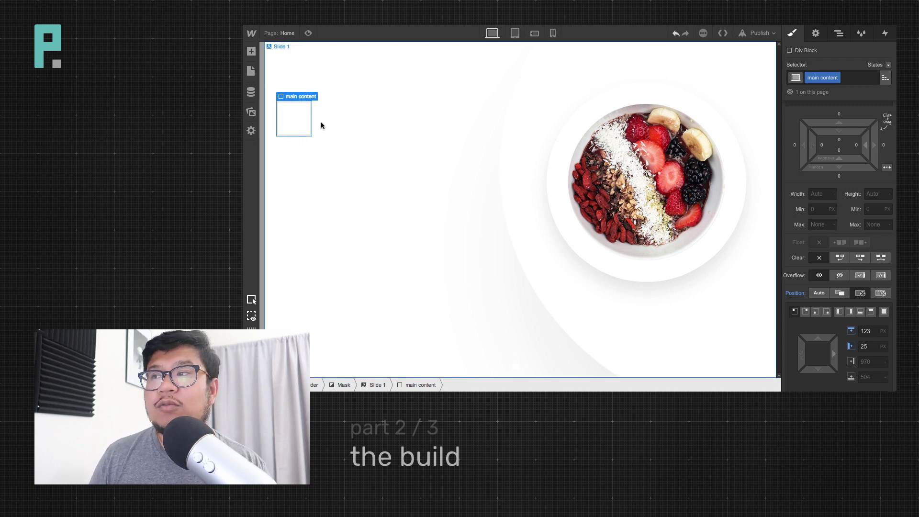
Add an H2 heading inside the main content block with the text ACAI
{"action": "key", "text": "a"}
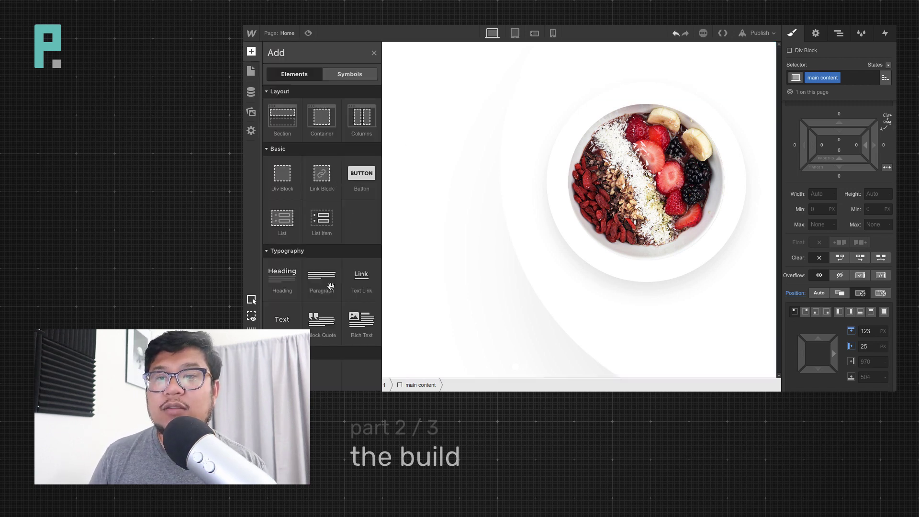
{"action": "left_click", "coordinate": [291, 281]}
{"action": "left_click", "coordinate": [308, 159]}
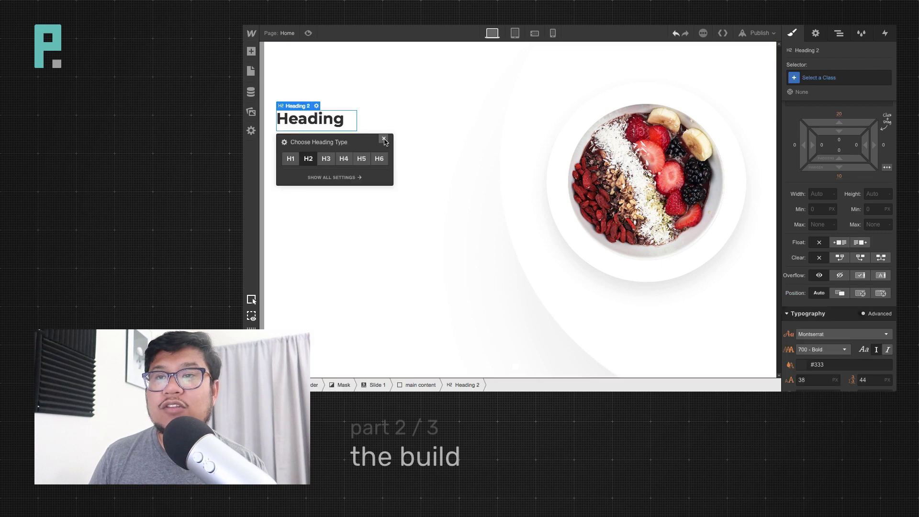
{"action": "double_click", "coordinate": [324, 121]}
{"action": "double_click", "coordinate": [324, 121]}
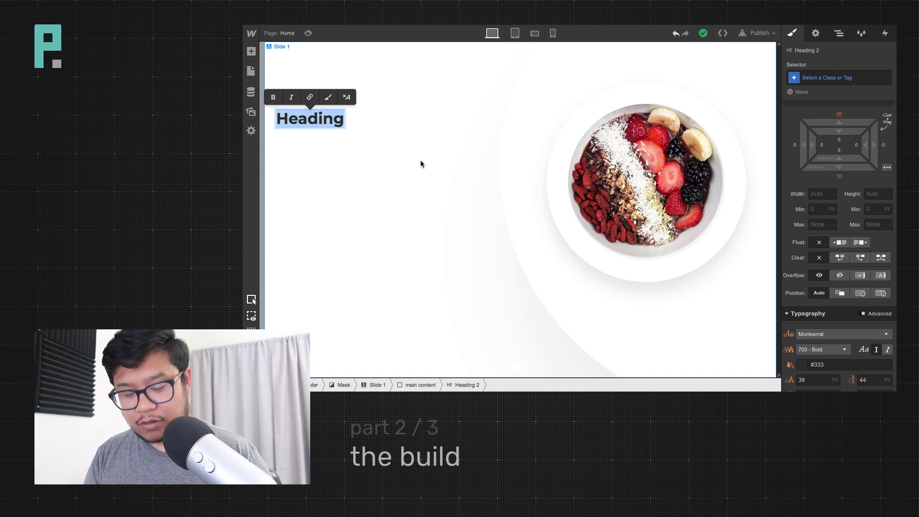
{"action": "type", "text": "ACAI"}
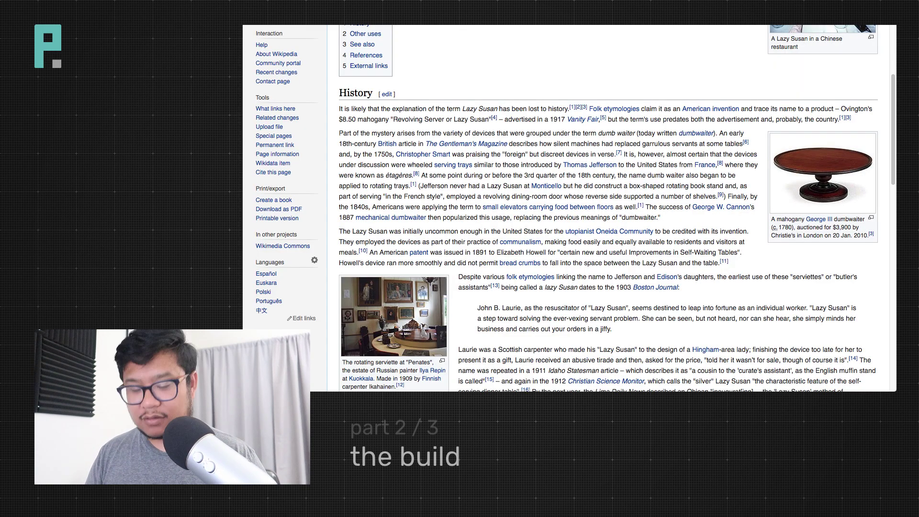
Switch to the browser, search Google for acai and select the accented spelling Açaí to copy it
{"action": "key", "text": "super+l"}
{"action": "type", "text": "acai"}
{"action": "key", "text": "Return"}
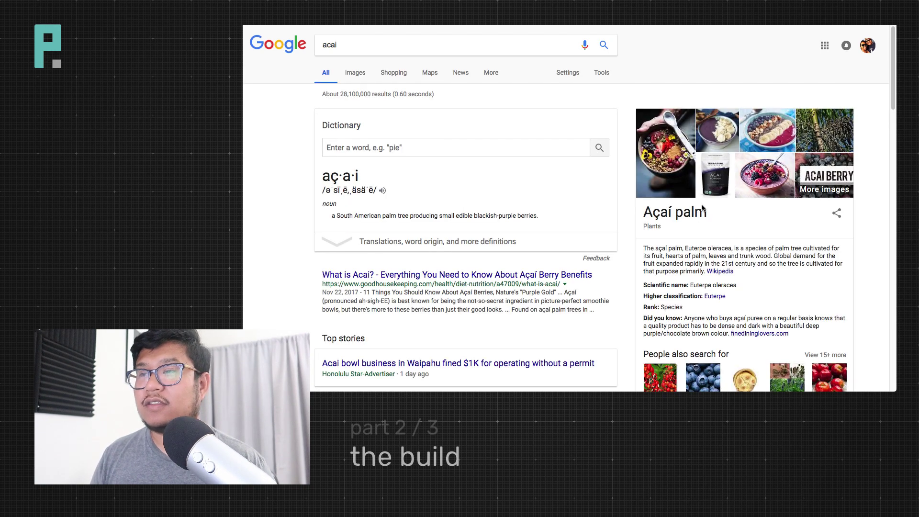
{"action": "left_click_drag", "start_coordinate": [665, 215], "coordinate": [639, 214]}
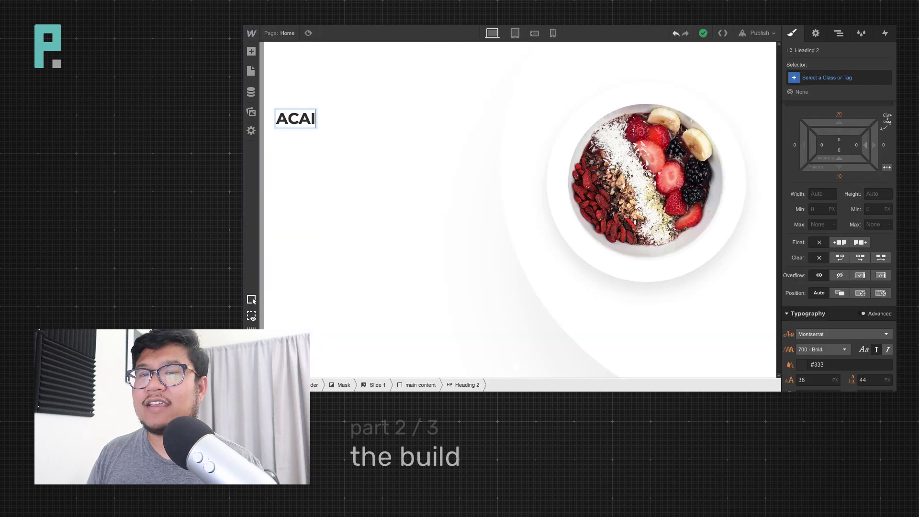
Replace the heading text in the Webflow page with the accented spelling Açaí
{"action": "left_click", "coordinate": [299, 120]}
{"action": "left_click", "coordinate": [309, 122]}
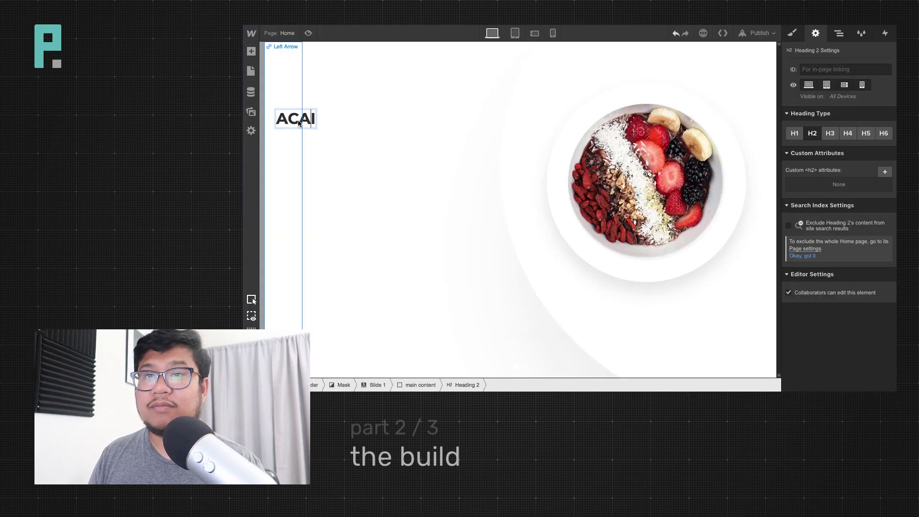
{"action": "double_click", "coordinate": [309, 119]}
{"action": "key", "text": "Escape"}
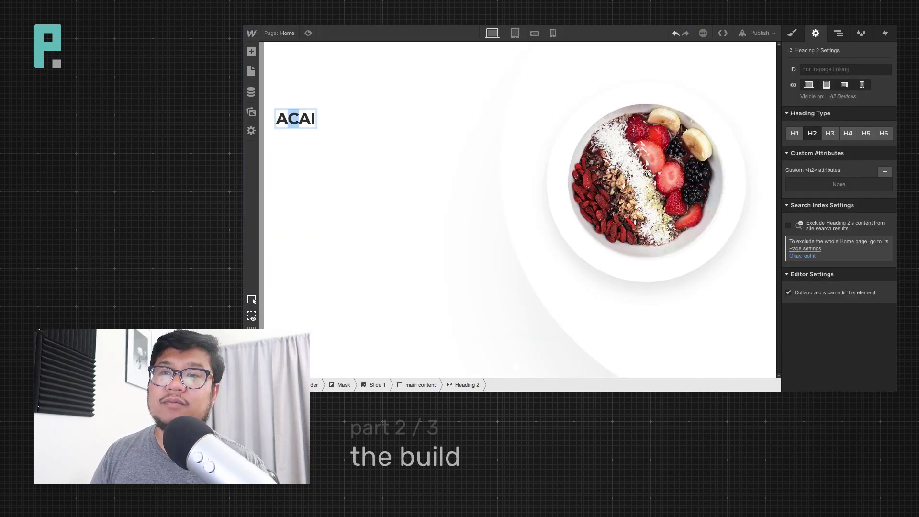
{"action": "key", "text": "ctrl+v"}
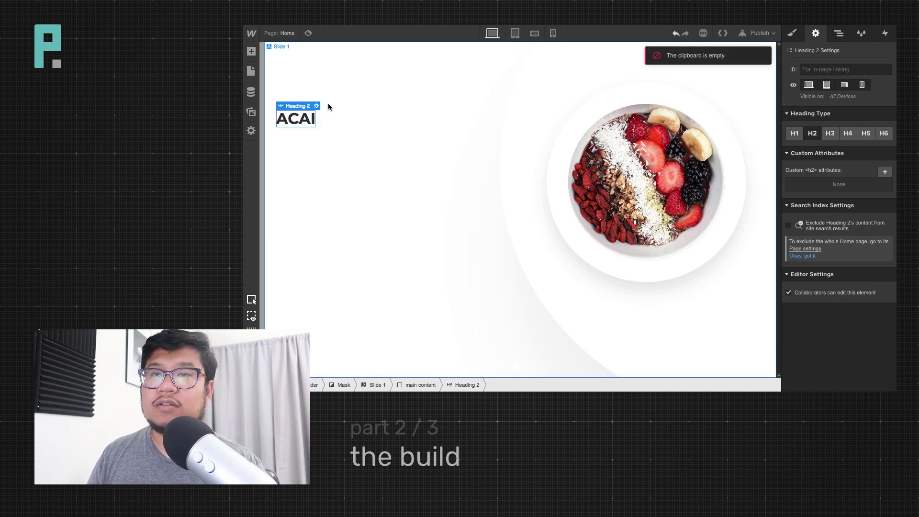
{"action": "double_click", "coordinate": [312, 120]}
{"action": "type", "text": "Açaí"}
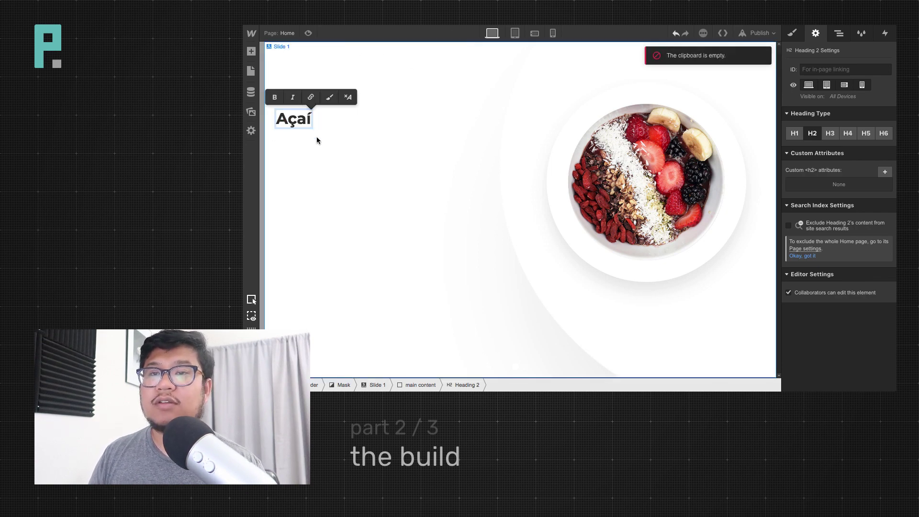
Set the Açaí heading's text to all uppercase
{"action": "left_click", "coordinate": [792, 33]}
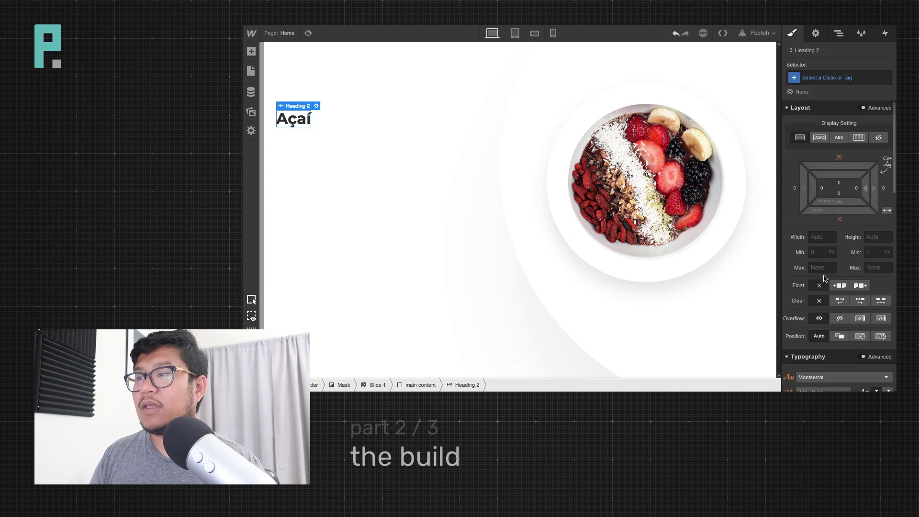
{"action": "scroll", "coordinate": [824, 282], "scroll_direction": "down", "scroll_amount": 3}
{"action": "left_click", "coordinate": [812, 373]}
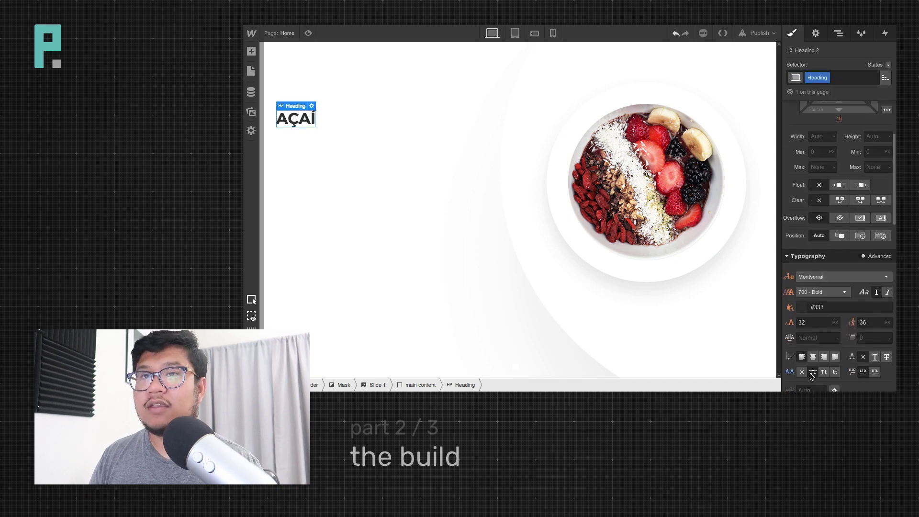
Rename the heading's class as dish title
{"action": "double_click", "coordinate": [818, 77]}
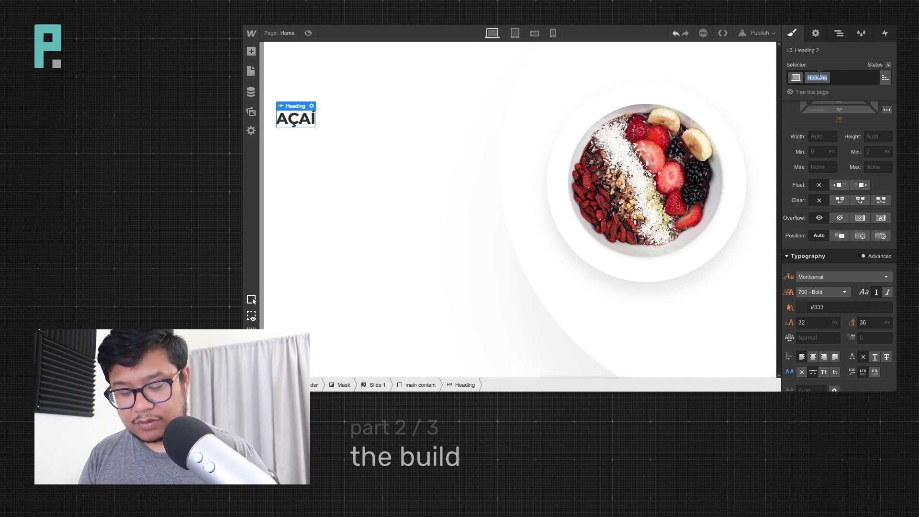
{"action": "type", "text": "dish t"}
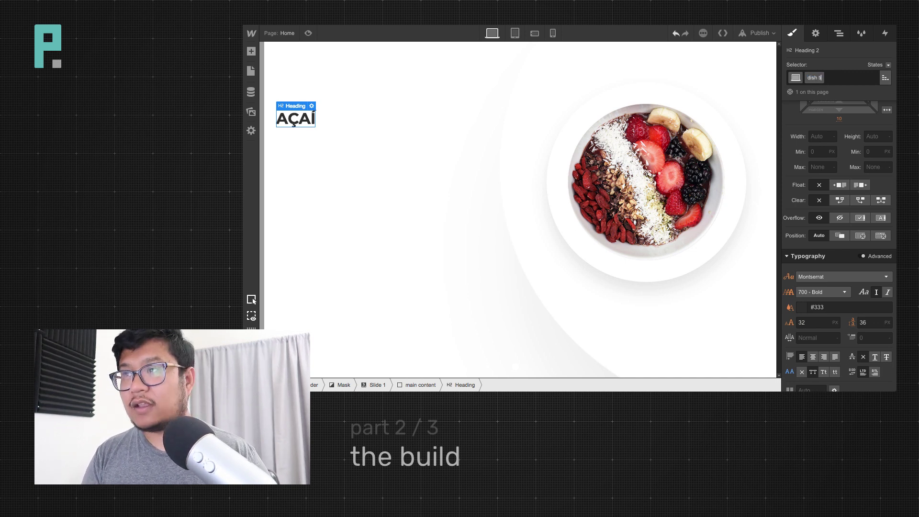
{"action": "type", "text": "itle"}
{"action": "key", "text": "Return"}
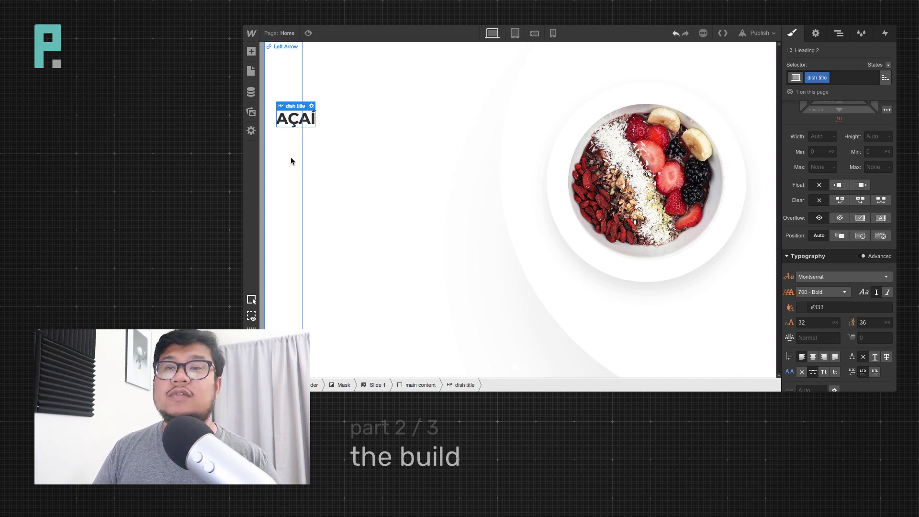
Change the heading's class name to dish name
{"action": "double_click", "coordinate": [822, 77]}
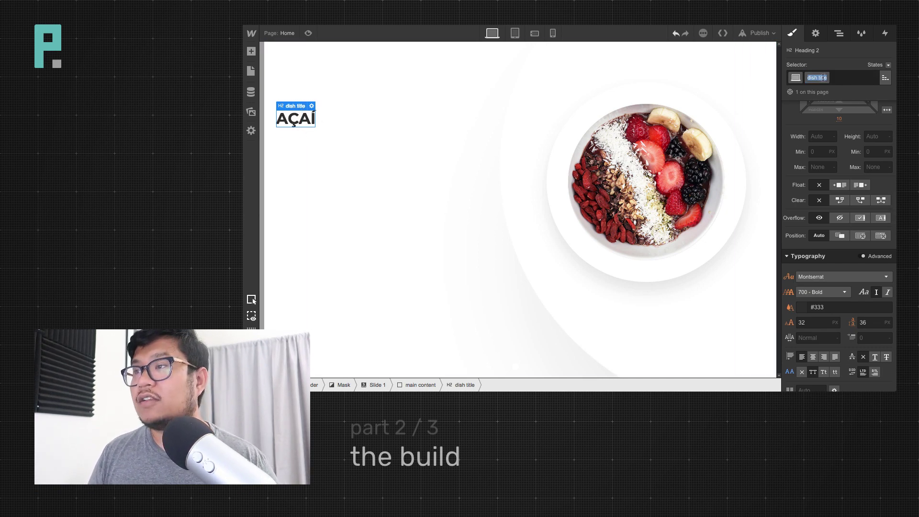
{"action": "left_click", "coordinate": [821, 78]}
{"action": "type", "text": "name"}
{"action": "key", "text": "Return"}
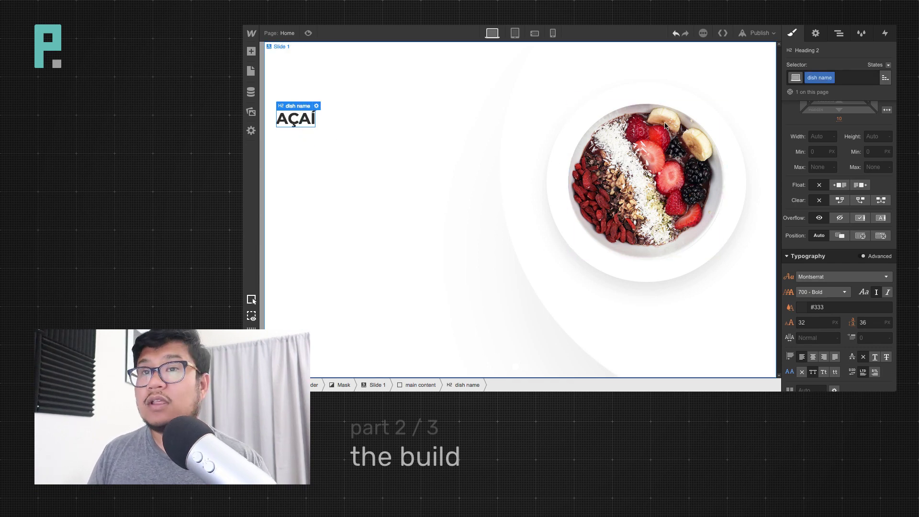
{"action": "left_click", "coordinate": [839, 33]}
{"action": "left_click", "coordinate": [844, 125]}
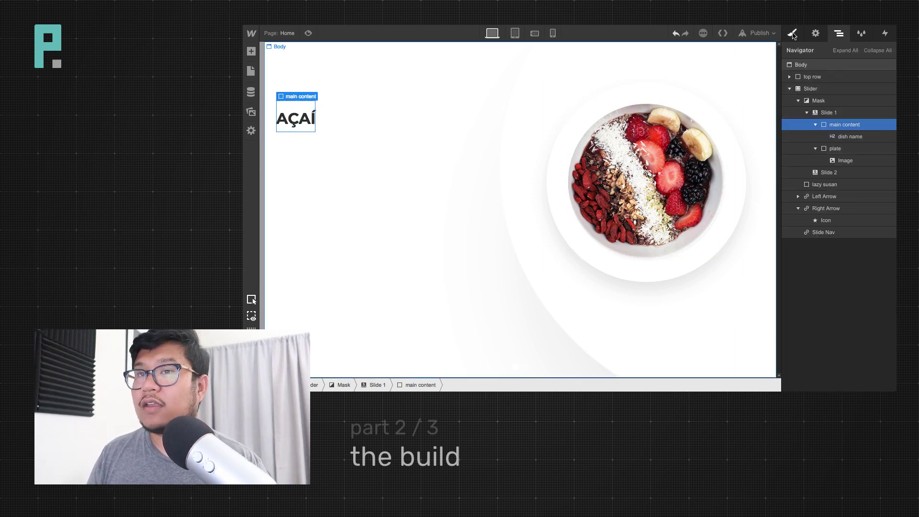
{"action": "key", "text": "s"}
{"action": "scroll", "coordinate": [843, 268], "scroll_direction": "down", "scroll_amount": 5}
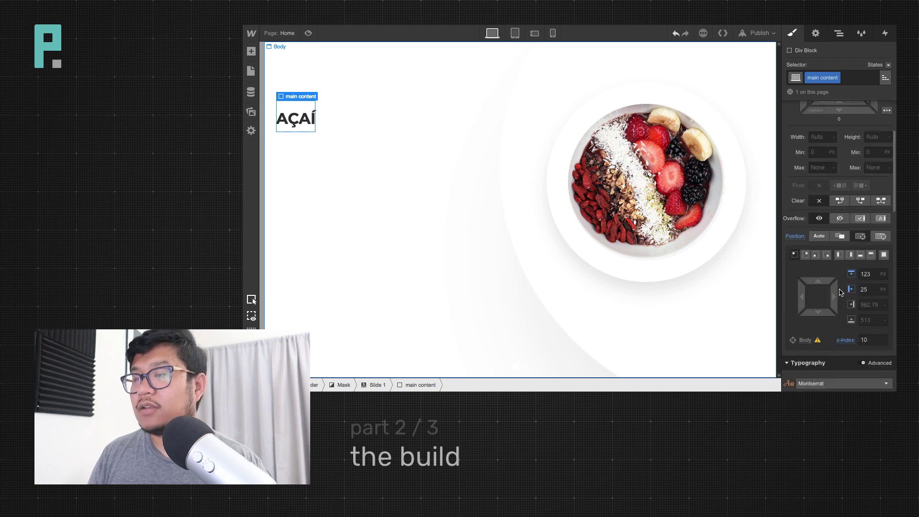
{"action": "scroll", "coordinate": [841, 291], "scroll_direction": "down", "scroll_amount": 1}
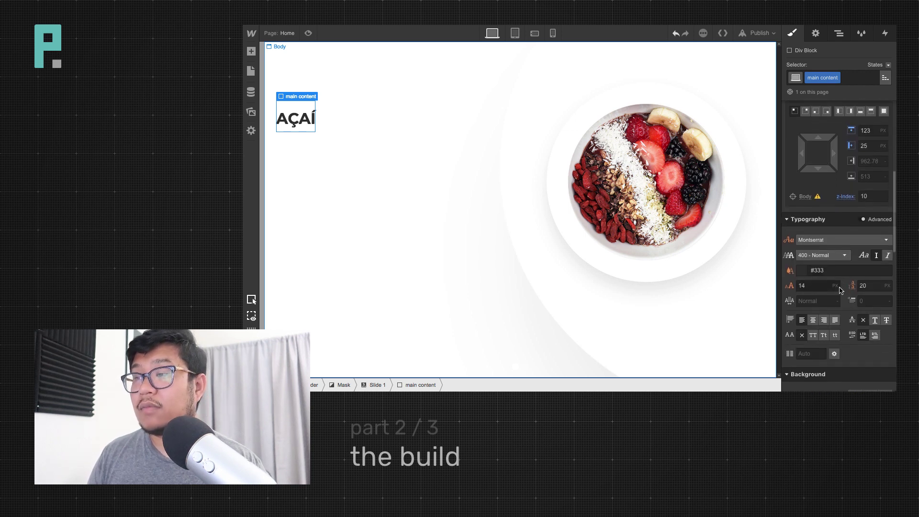
Enlarge the dish name heading's font size to 54 px
{"action": "left_click", "coordinate": [307, 122]}
{"action": "left_click", "coordinate": [817, 179]}
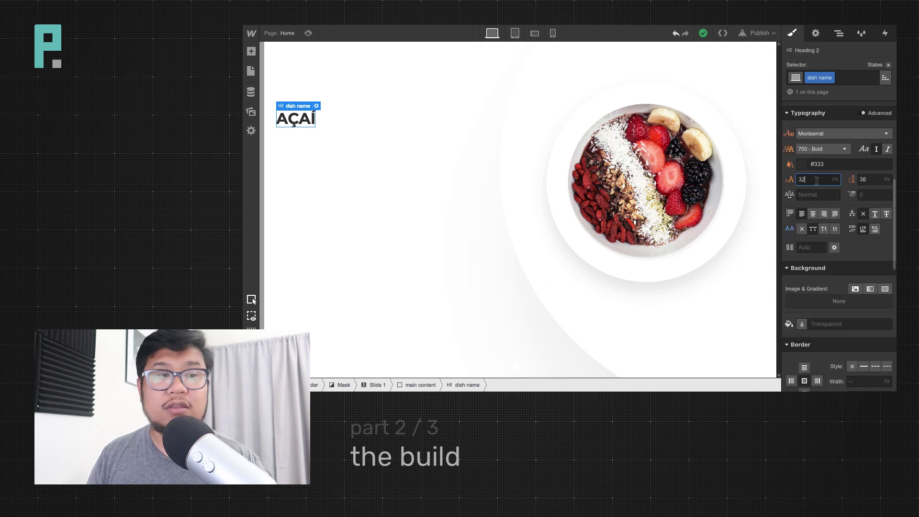
{"action": "key", "text": "shift+Up"}
{"action": "key", "text": "shift+Up"}
{"action": "key", "text": "shift+Up"}
{"action": "key", "text": "shift+Up"}
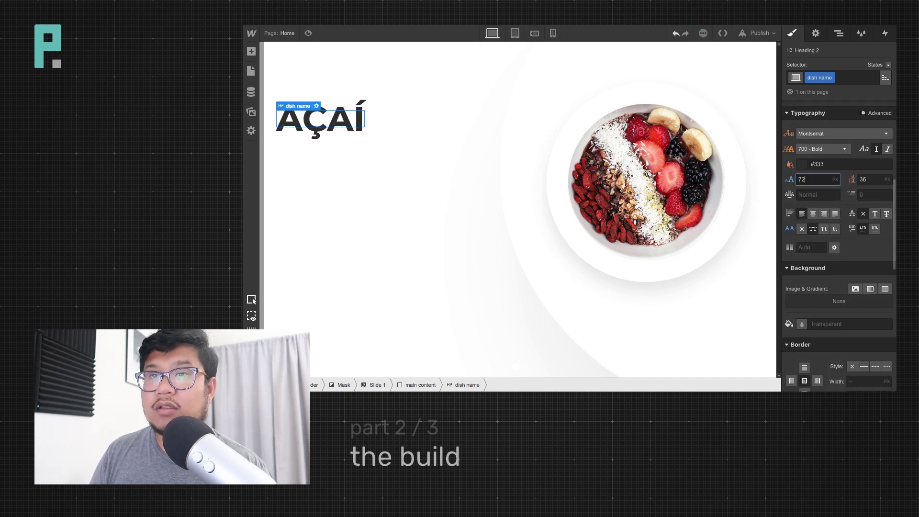
{"action": "key", "text": "shift+Down"}
{"action": "key", "text": "shift+Down"}
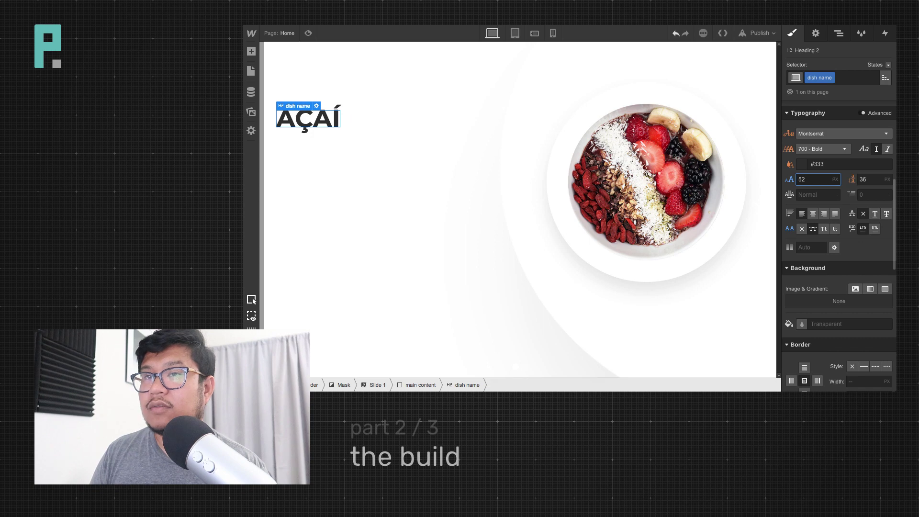
{"action": "key", "text": "Up"}
{"action": "key", "text": "Up"}
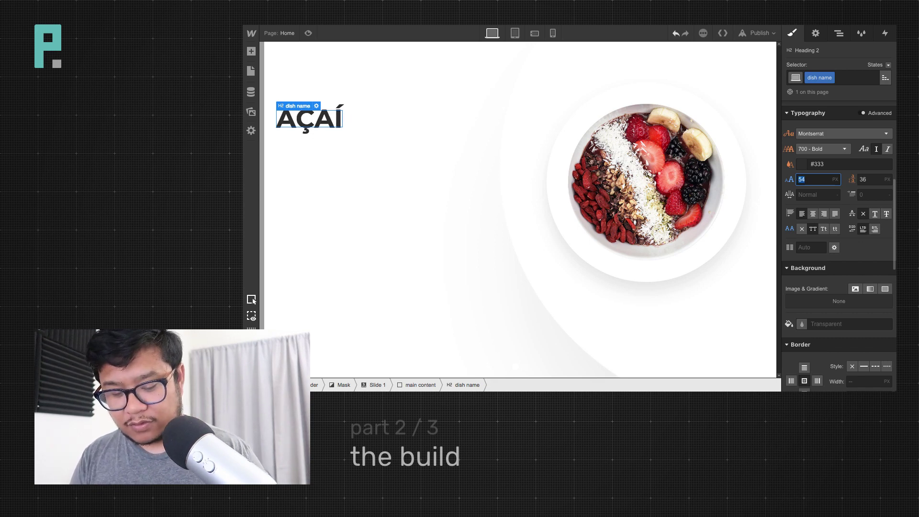
Switch the dish name heading's font size to viewport-width units and adjust it to 7 VW
{"action": "type", "text": "30vw"}
{"action": "key", "text": "Return"}
{"action": "key", "text": "shift+Down"}
{"action": "key", "text": "shift+Down"}
{"action": "key", "text": "shift+Down"}
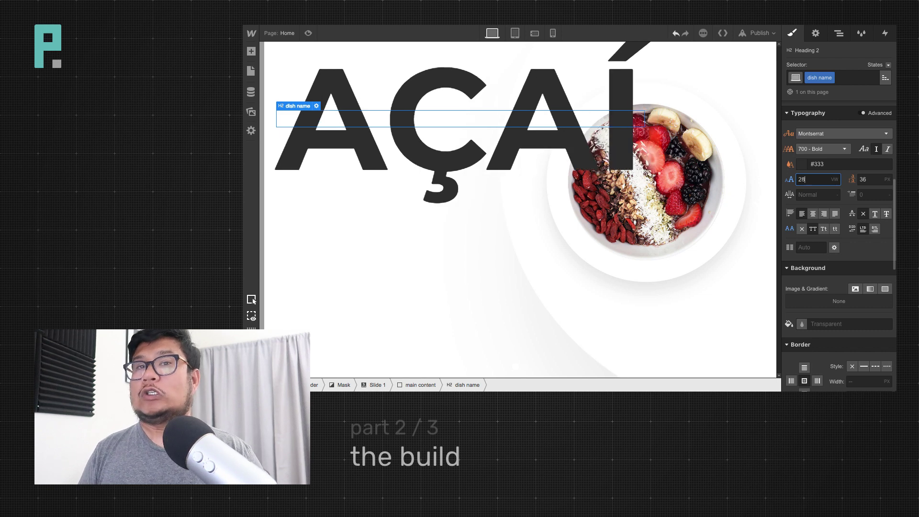
{"action": "key", "text": "Up"}
{"action": "key", "text": "Up"}
{"action": "key", "text": "Up"}
{"action": "key", "text": "Up"}
{"action": "key", "text": "Up"}
{"action": "key", "text": "Up"}
{"action": "key", "text": "Up"}
{"action": "key", "text": "Up"}
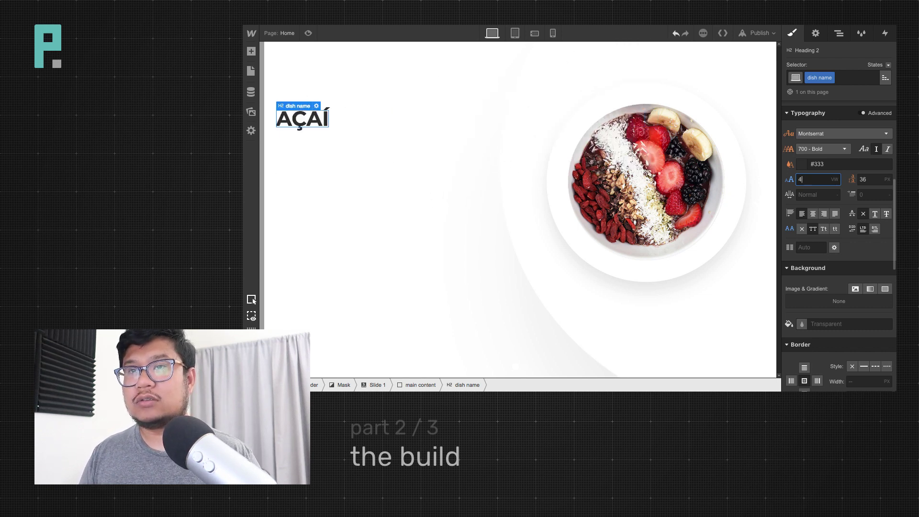
{"action": "key", "text": "Down"}
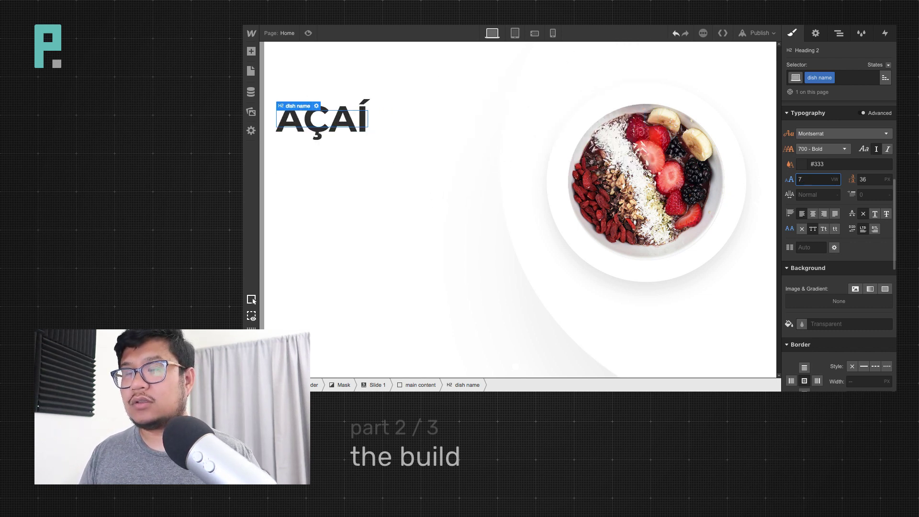
Set the dish name heading's line height to 8 VW
{"action": "key", "text": "Tab"}
{"action": "type", "text": "7"}
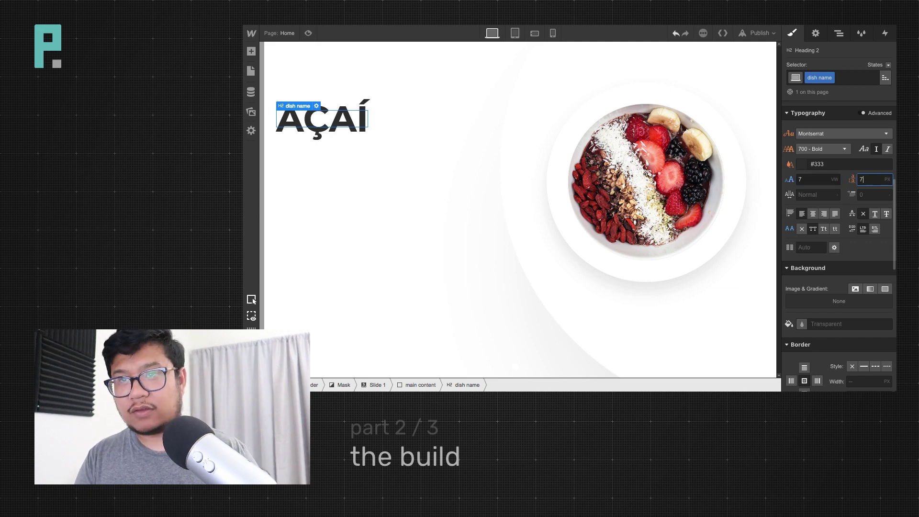
{"action": "type", "text": "vw"}
{"action": "key", "text": "Return"}
{"action": "key", "text": "Up"}
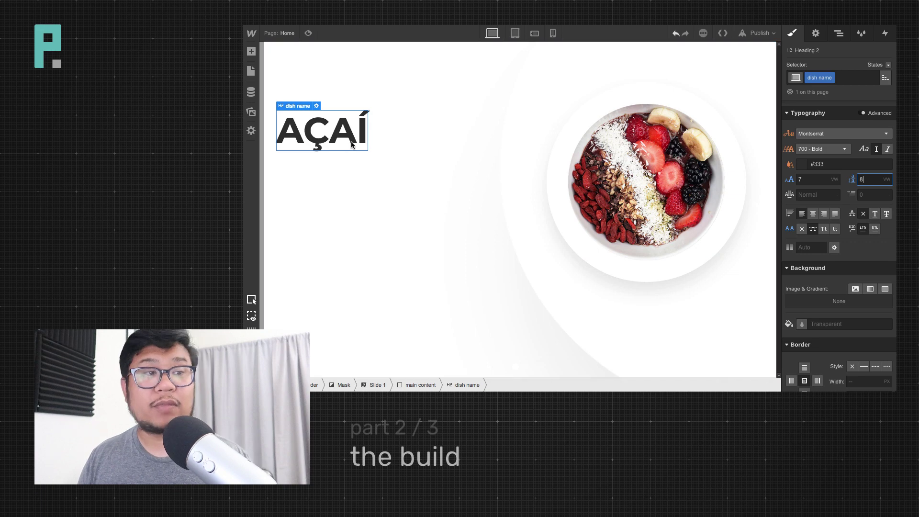
Set the dish name heading's top margin to 0 and its bottom margin to 40 px
{"action": "scroll", "coordinate": [842, 153], "scroll_direction": "up", "scroll_amount": 4}
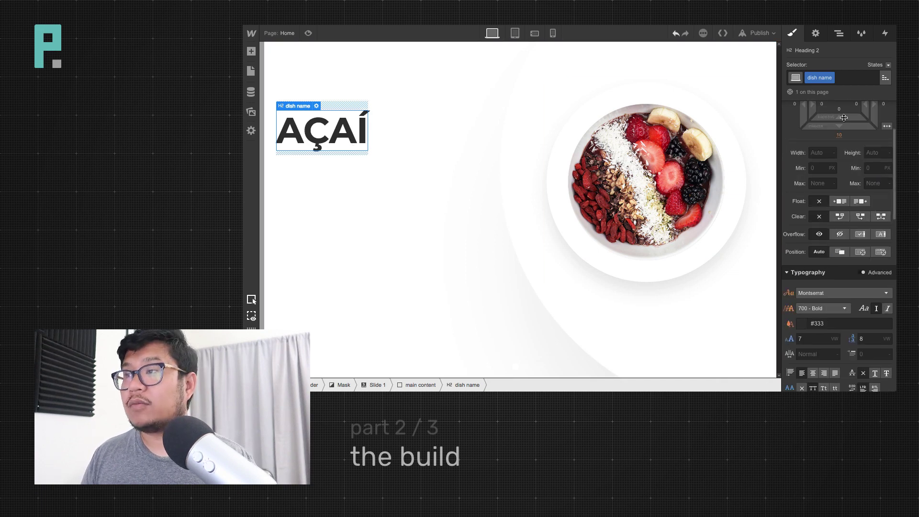
{"action": "scroll", "coordinate": [848, 125], "scroll_direction": "up", "scroll_amount": 2}
{"action": "left_click", "coordinate": [842, 158], "text": "alt"}
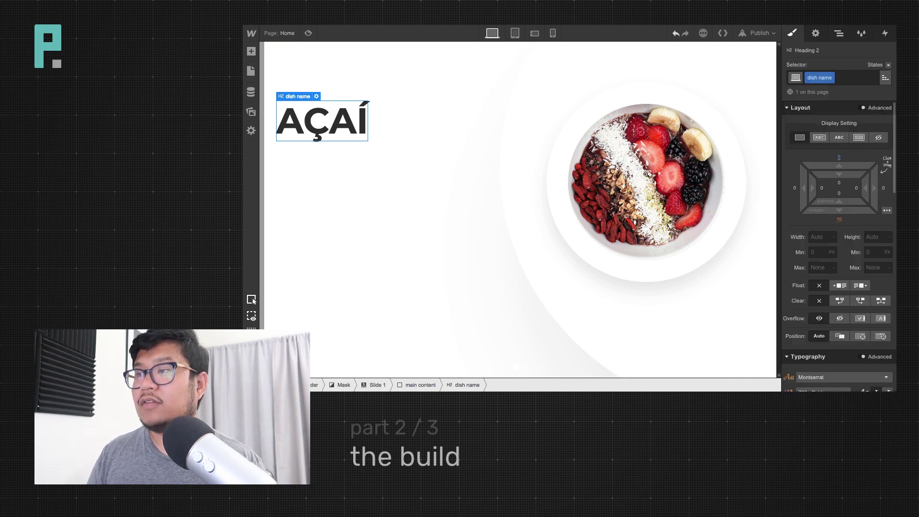
{"action": "left_click_drag", "start_coordinate": [855, 215], "coordinate": [851, 257]}
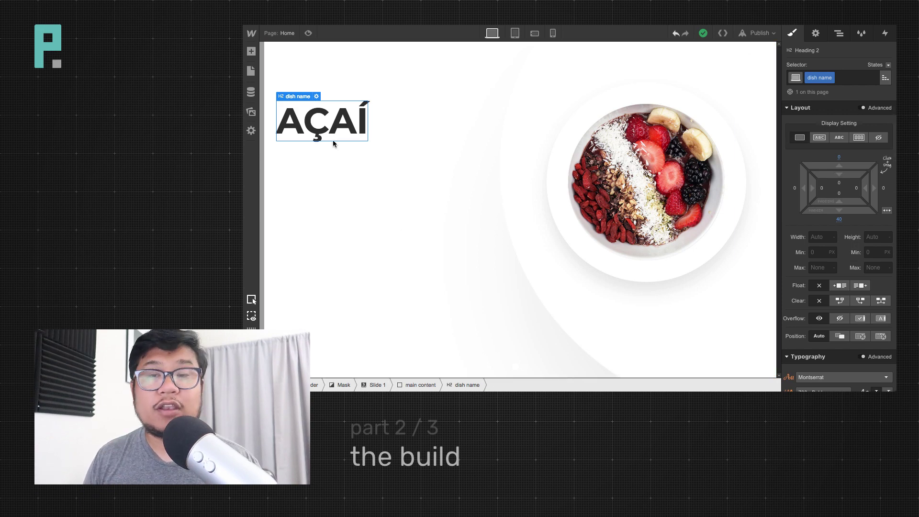
Open the collection of page elements for adding content beneath the dish name heading
{"action": "key", "text": "a"}
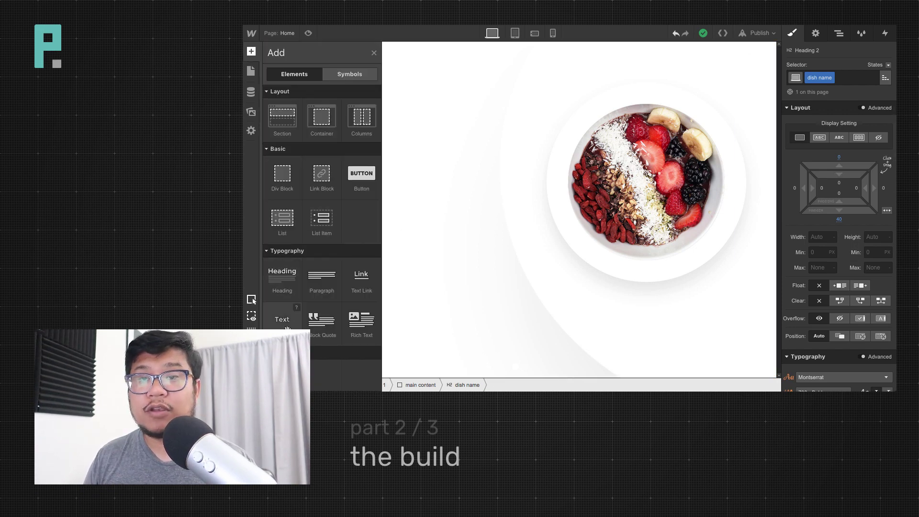
Add a text block reading "01" below the AÇAÍ heading and set its display to inline-block
{"action": "left_click_drag", "start_coordinate": [287, 329], "coordinate": [374, 194]}
{"action": "double_click", "coordinate": [324, 167]}
{"action": "double_click", "coordinate": [323, 165]}
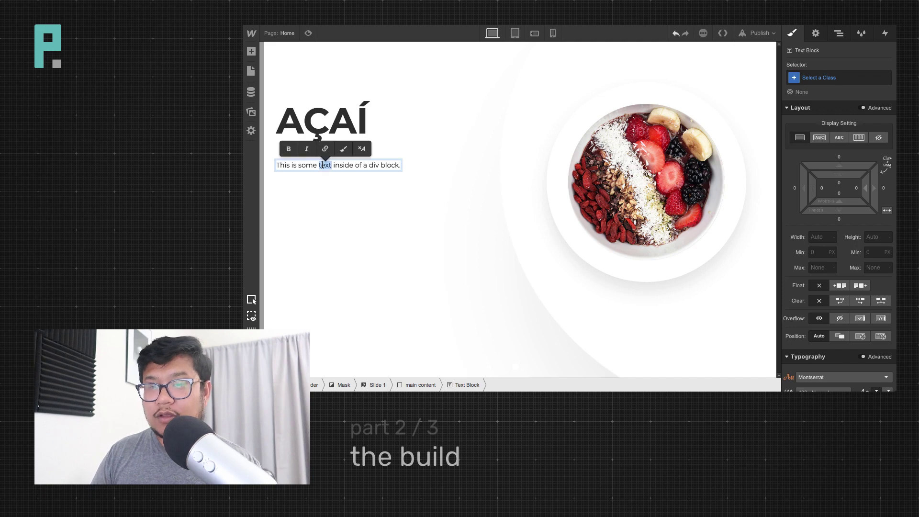
{"action": "left_click", "coordinate": [322, 165]}
{"action": "triple_click", "coordinate": [322, 165]}
{"action": "type", "text": "10"}
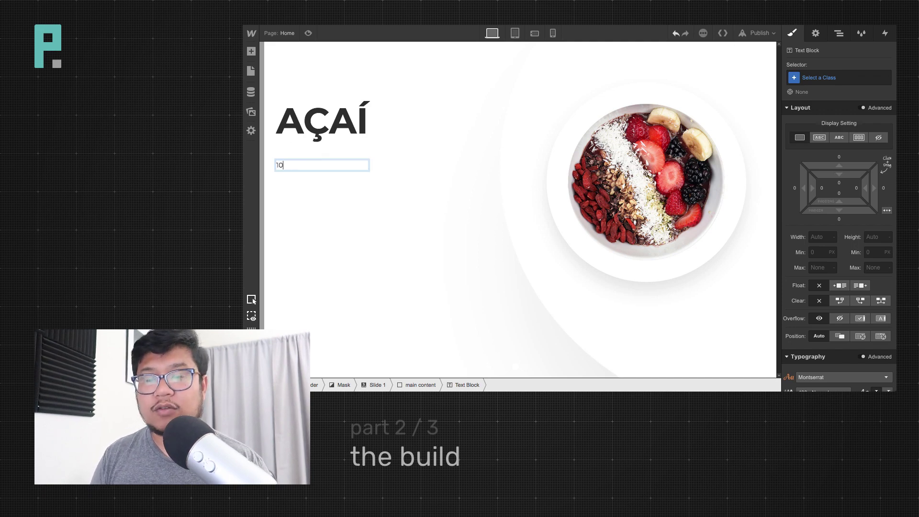
{"action": "type", "text": "01"}
{"action": "key", "text": "Escape"}
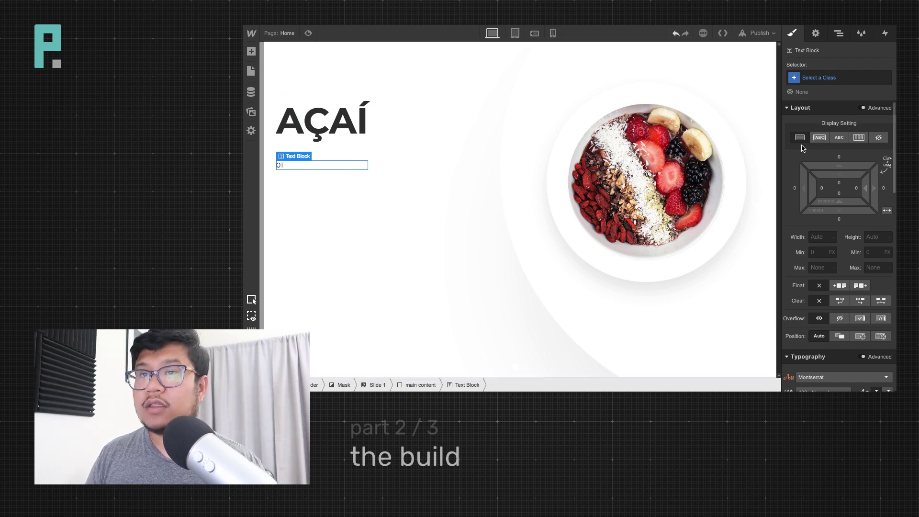
{"action": "left_click", "coordinate": [819, 137]}
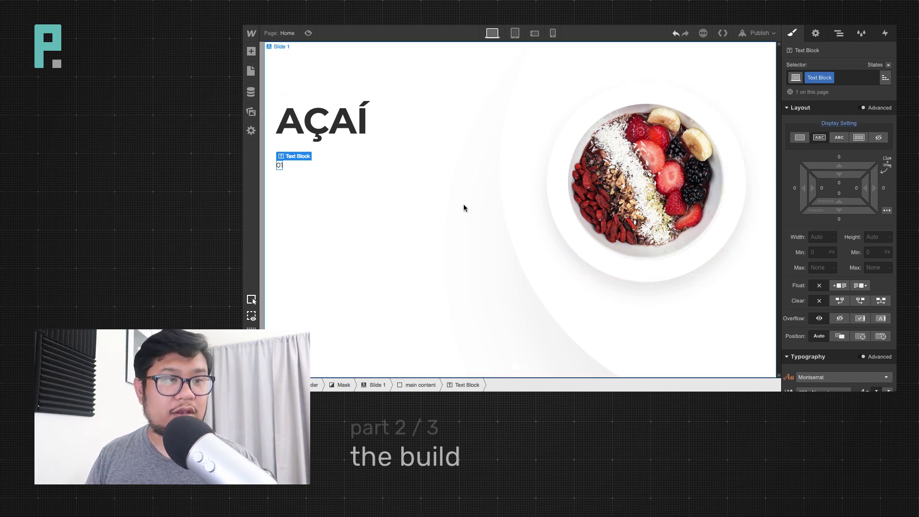
{"action": "left_click", "coordinate": [280, 169]}
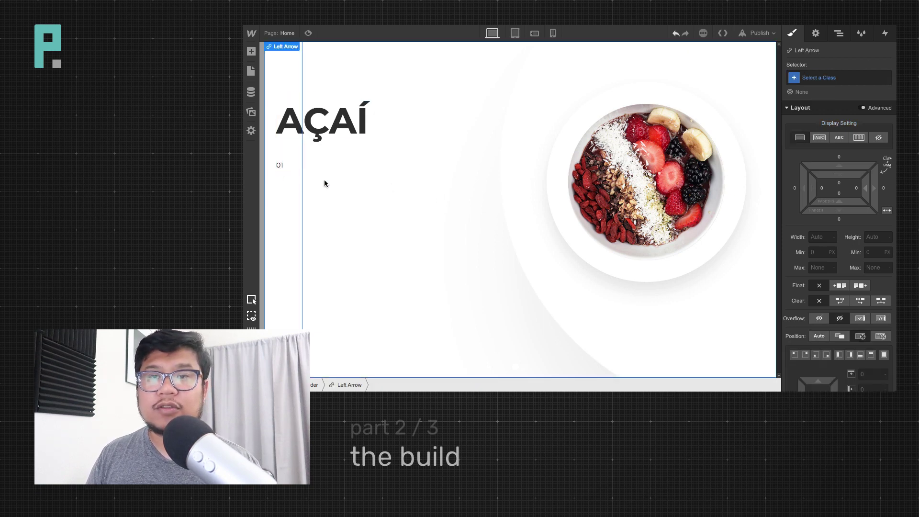
Rename the class of the "01" text block to "slide number"
{"action": "left_click", "coordinate": [838, 37]}
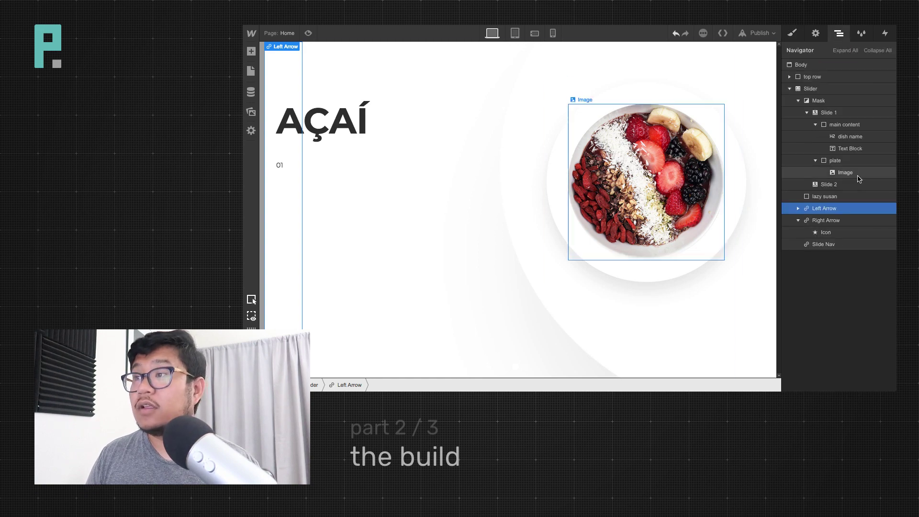
{"action": "left_click", "coordinate": [856, 153]}
{"action": "key", "text": "a"}
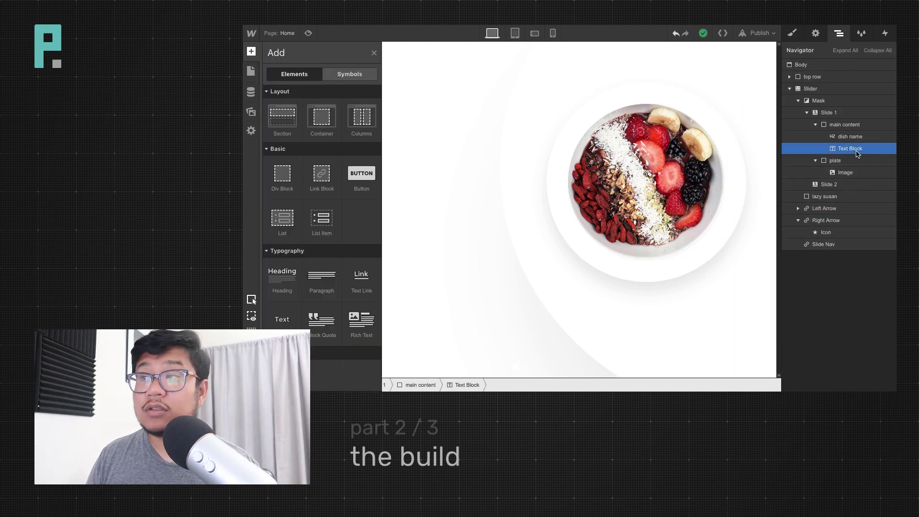
{"action": "left_click", "coordinate": [791, 34]}
{"action": "double_click", "coordinate": [813, 78]}
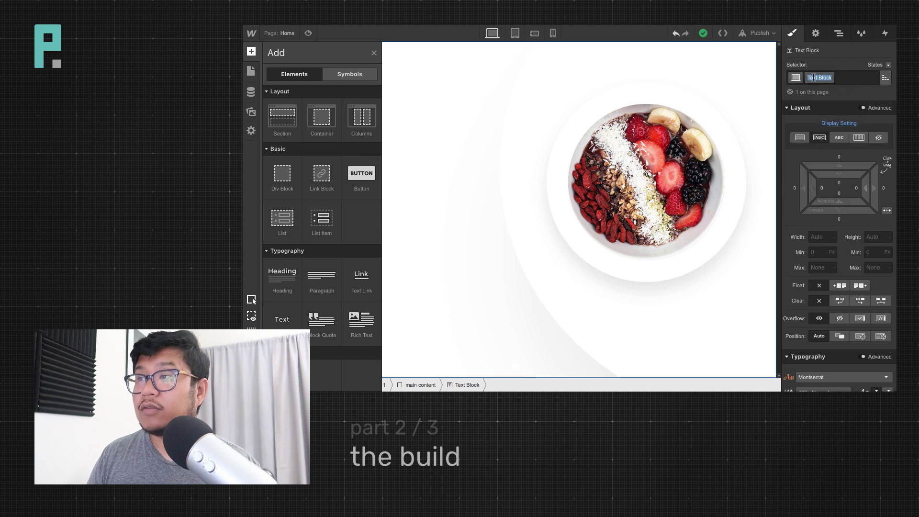
{"action": "type", "text": "nlider number"}
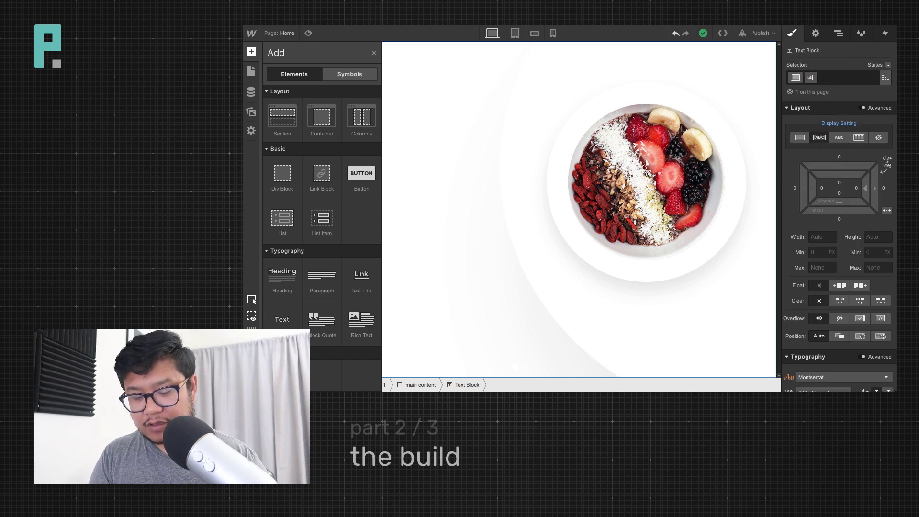
{"action": "key", "text": "Return"}
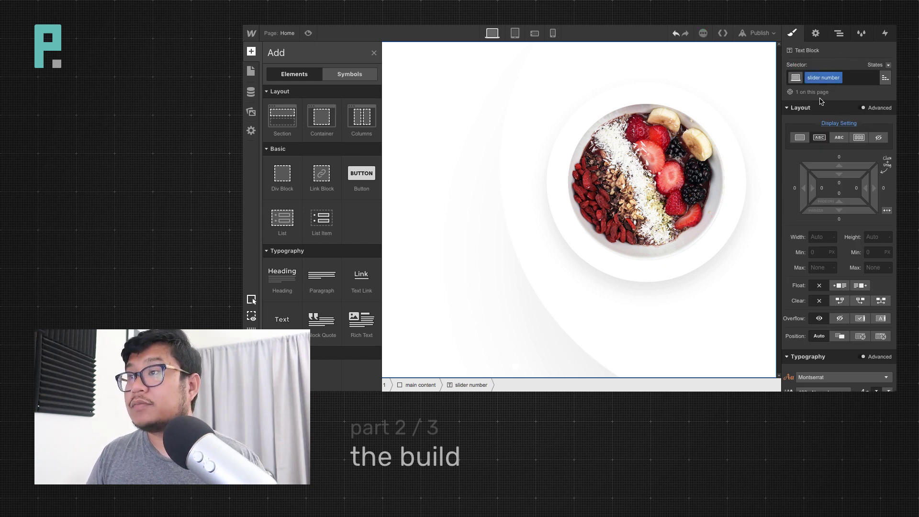
{"action": "double_click", "coordinate": [821, 78]}
{"action": "left_click", "coordinate": [821, 78]}
{"action": "key", "text": "BackSpace"}
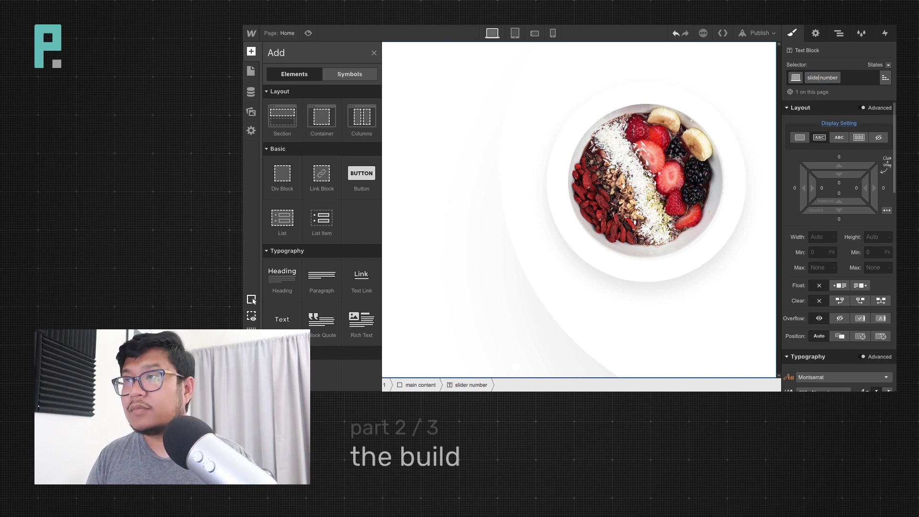
{"action": "key", "text": "Return"}
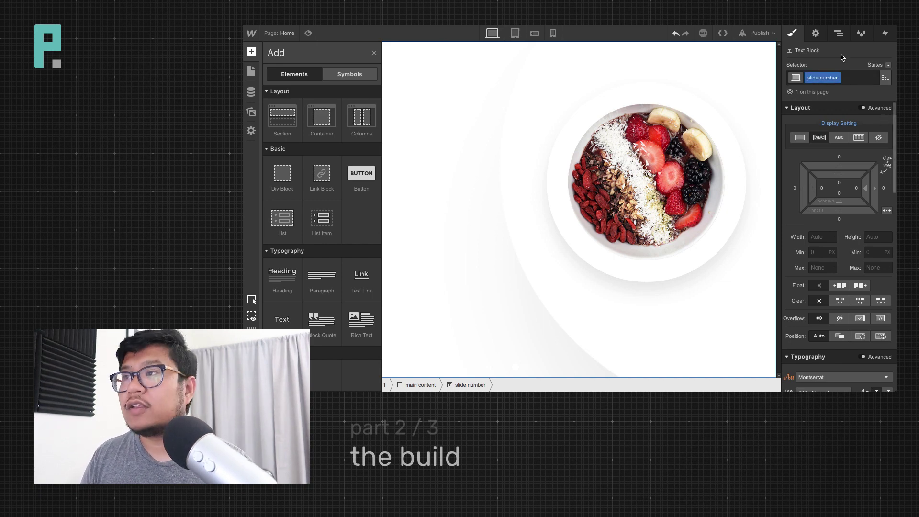
Insert a paragraph directly after the slide number in the main content block
{"action": "left_click", "coordinate": [838, 33]}
{"action": "left_click", "coordinate": [859, 149]}
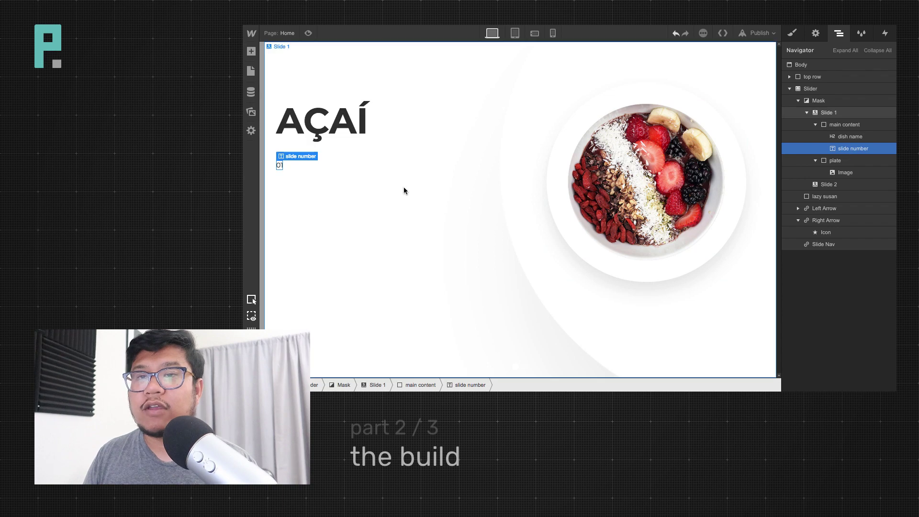
{"action": "key", "text": "a"}
{"action": "left_click", "coordinate": [321, 275]}
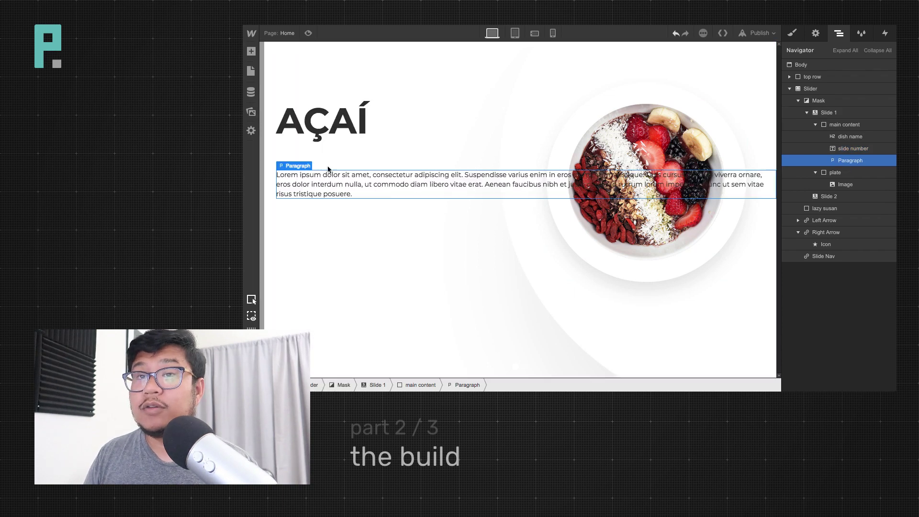
Give the new paragraph a 50 px top margin, a 0 bottom margin and a maximum width of 30 VW
{"action": "left_click", "coordinate": [865, 149]}
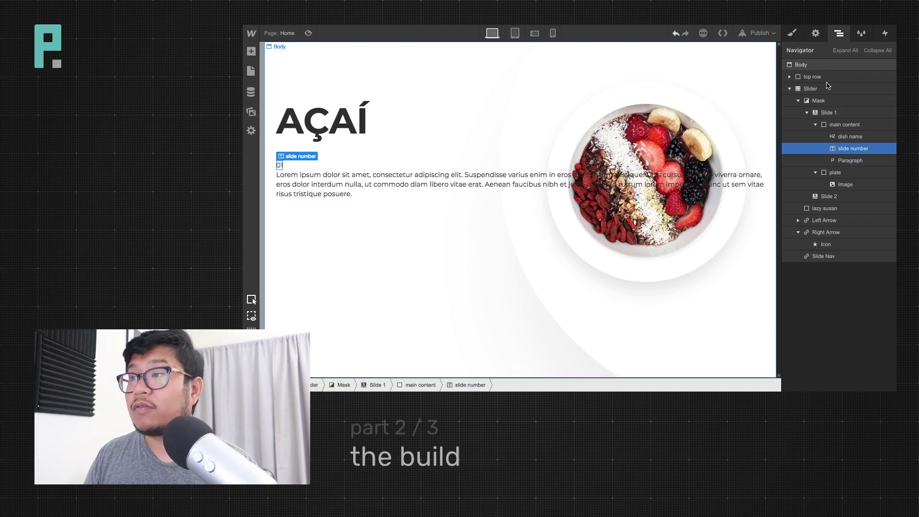
{"action": "left_click", "coordinate": [843, 164]}
{"action": "key", "text": "s"}
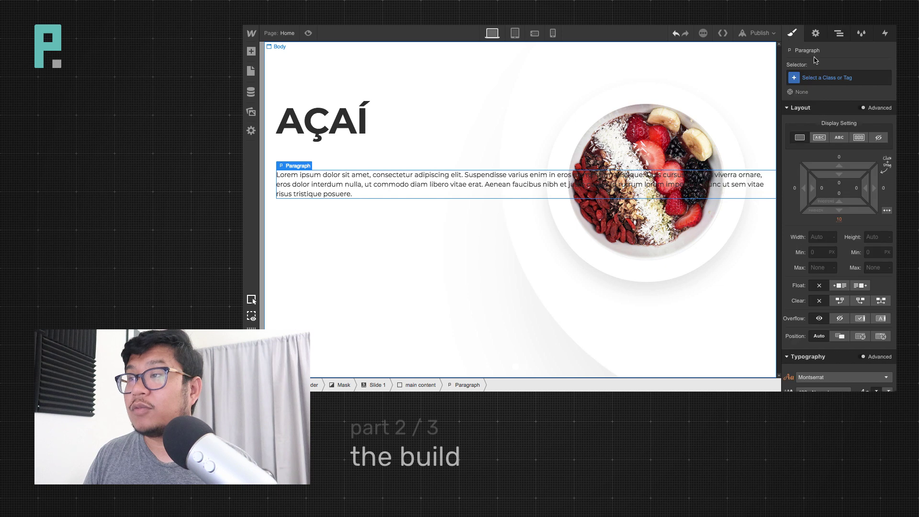
{"action": "left_click", "coordinate": [838, 221]}
{"action": "left_click", "coordinate": [824, 268]}
{"action": "left_click_drag", "start_coordinate": [839, 165], "coordinate": [850, 94]}
{"action": "left_click", "coordinate": [820, 268]}
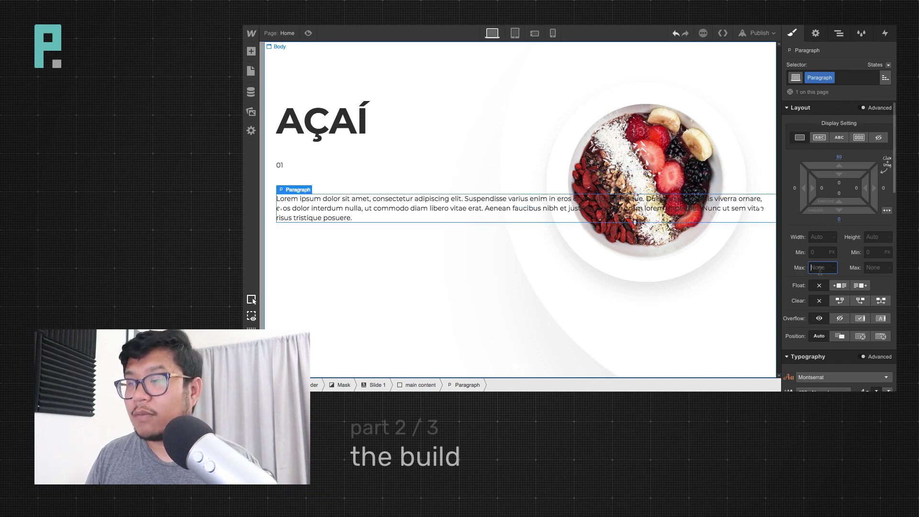
{"action": "type", "text": "30vw"}
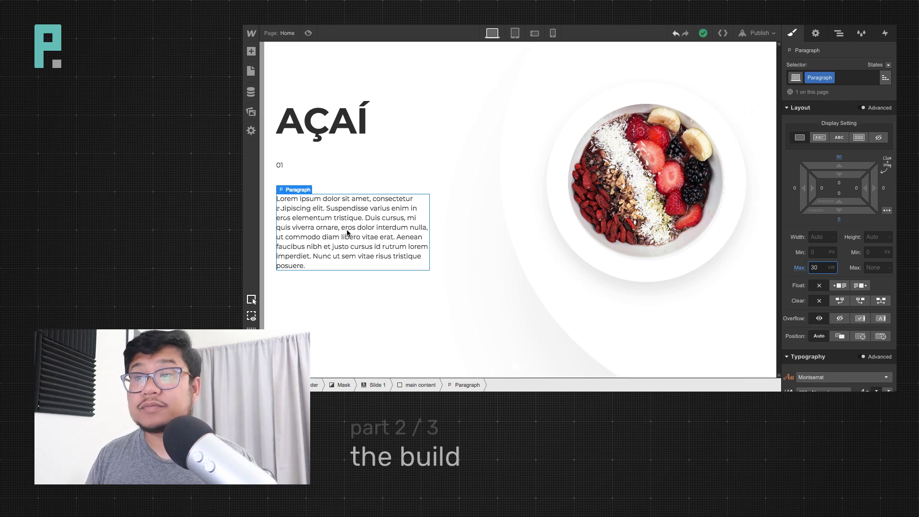
Set the paragraph's line height to 26 px
{"action": "scroll", "coordinate": [843, 345], "scroll_direction": "down", "scroll_amount": 4}
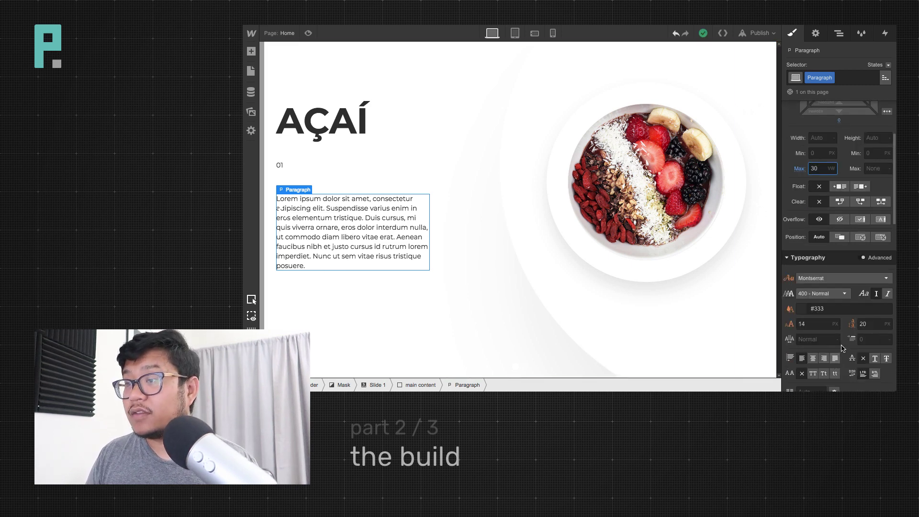
{"action": "left_click", "coordinate": [870, 324]}
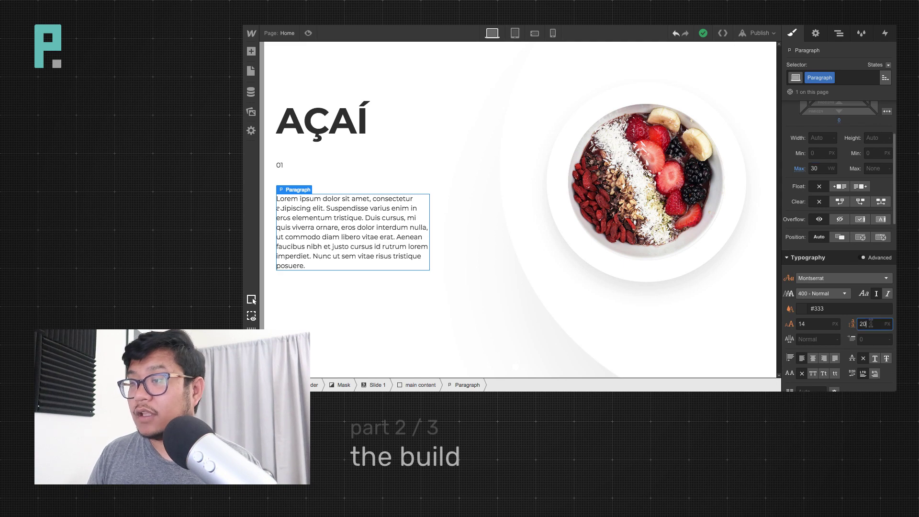
{"action": "key", "text": "Up"}
{"action": "key", "text": "Up"}
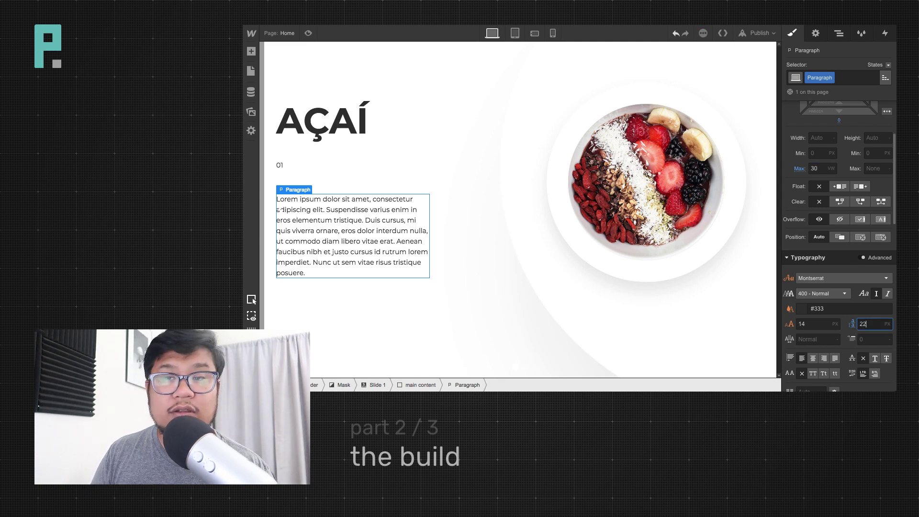
{"action": "key", "text": "Up"}
{"action": "key", "text": "Up"}
{"action": "key", "text": "Up"}
{"action": "key", "text": "Up"}
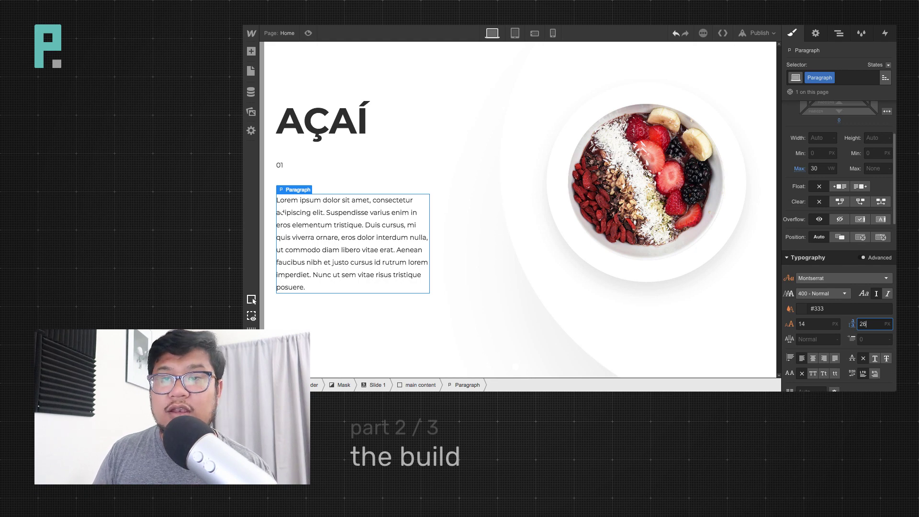
Change the paragraph's text colour to light grey #c5c5c5
{"action": "left_click", "coordinate": [802, 309]}
{"action": "mouse_move", "coordinate": [812, 221]}
{"action": "left_mouse_down"}
{"action": "mouse_move", "coordinate": [788, 197]}
{"action": "mouse_move", "coordinate": [793, 174]}
{"action": "mouse_move", "coordinate": [824, 219]}
{"action": "mouse_move", "coordinate": [792, 178]}
{"action": "left_mouse_up"}
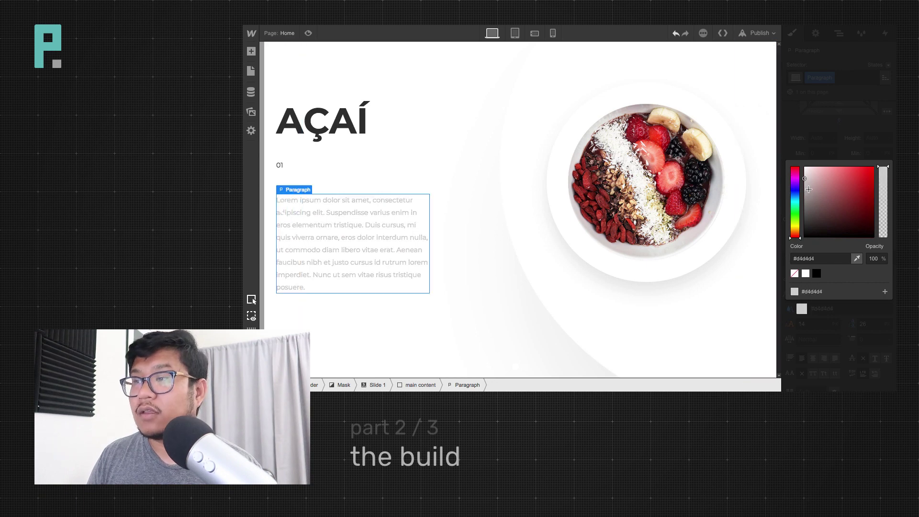
{"action": "left_click_drag", "start_coordinate": [809, 187], "coordinate": [804, 183]}
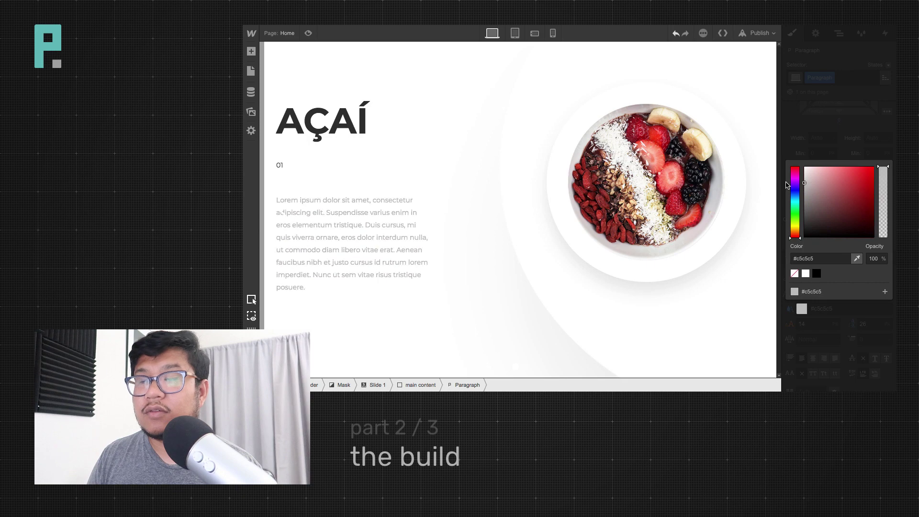
{"action": "left_click", "coordinate": [852, 136]}
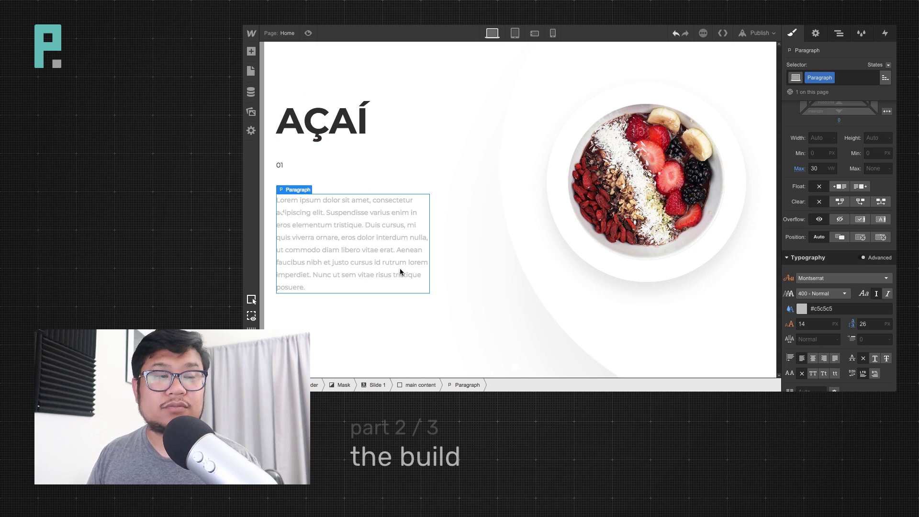
Shorten the paragraph's placeholder text so that it ends with "quis viverra ornare."
{"action": "double_click", "coordinate": [377, 260]}
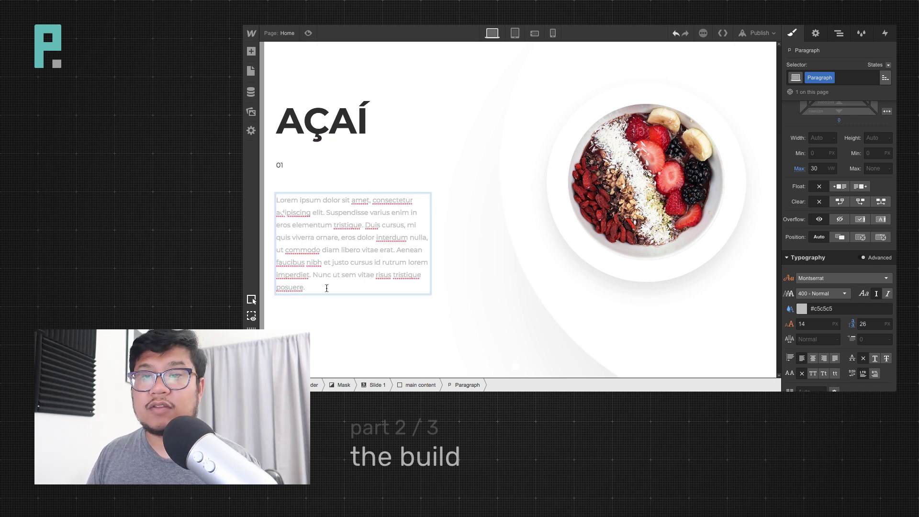
{"action": "left_click_drag", "start_coordinate": [342, 286], "coordinate": [364, 227]}
{"action": "left_click_drag", "start_coordinate": [349, 304], "coordinate": [339, 238]}
{"action": "key", "text": "BackSpace"}
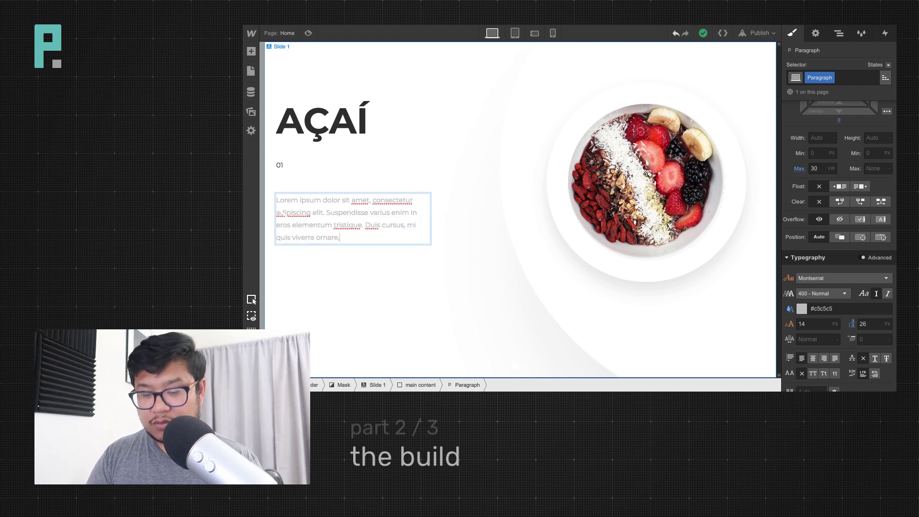
{"action": "left_click", "coordinate": [392, 263]}
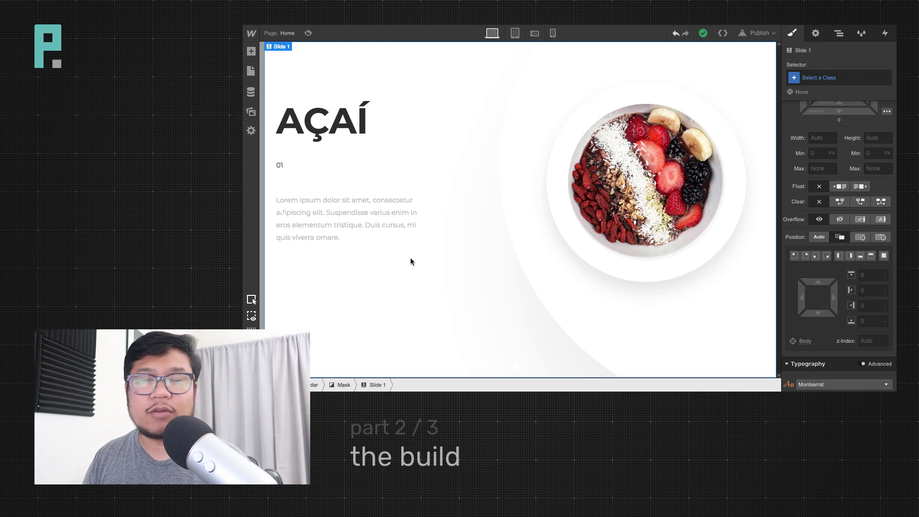
Copy the main content and plate blocks from Slide 1 into the empty Slide 2
{"action": "left_click", "coordinate": [838, 33]}
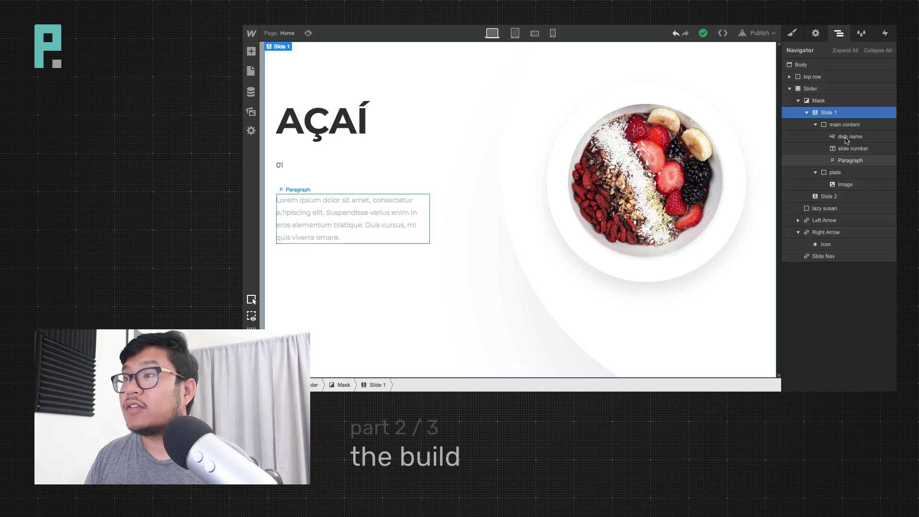
{"action": "left_click", "coordinate": [835, 125]}
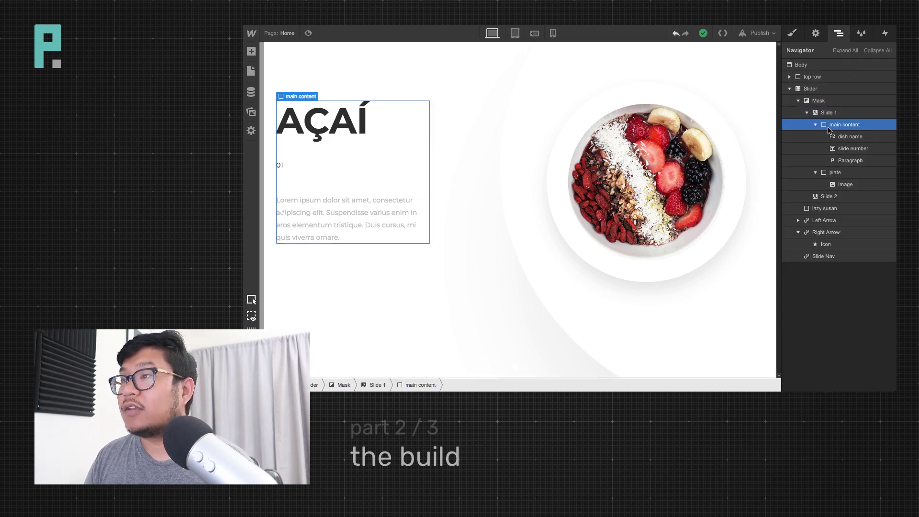
{"action": "left_click", "coordinate": [807, 112]}
{"action": "left_click", "coordinate": [807, 112]}
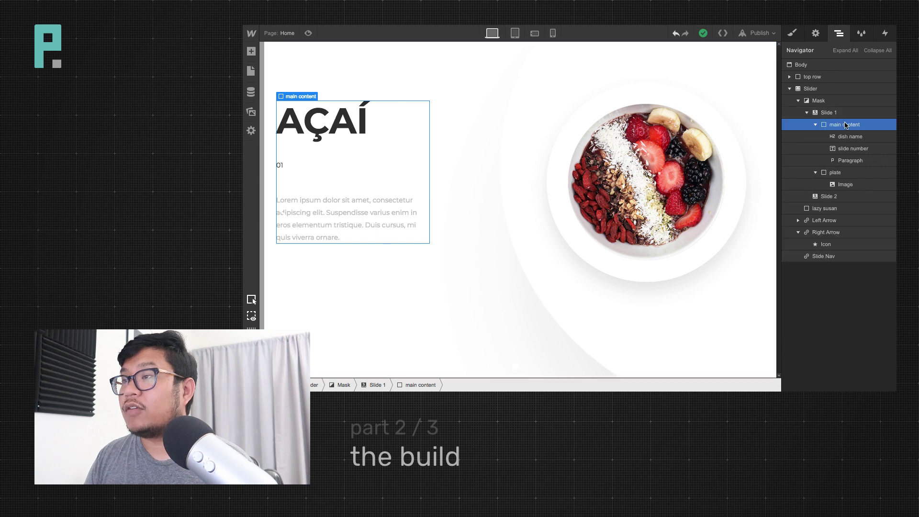
{"action": "left_click", "coordinate": [833, 198]}
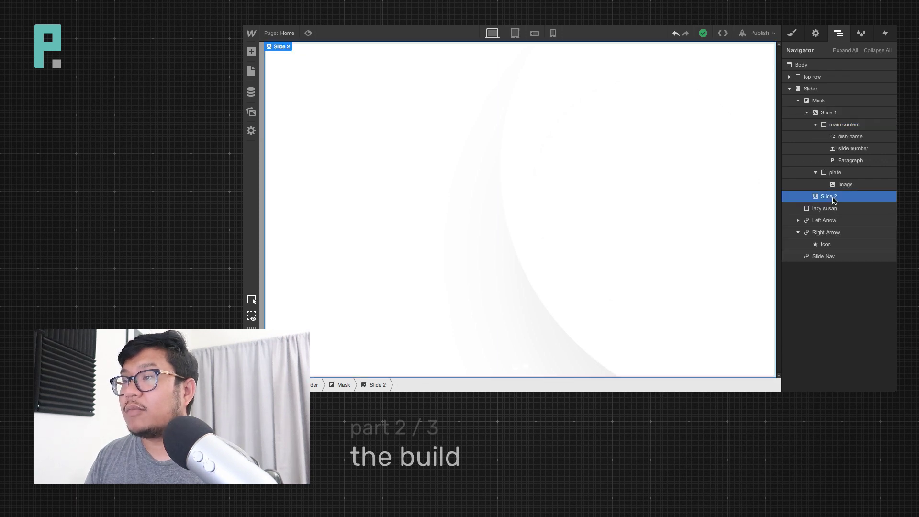
{"action": "left_click", "coordinate": [842, 173]}
{"action": "left_click", "coordinate": [833, 197]}
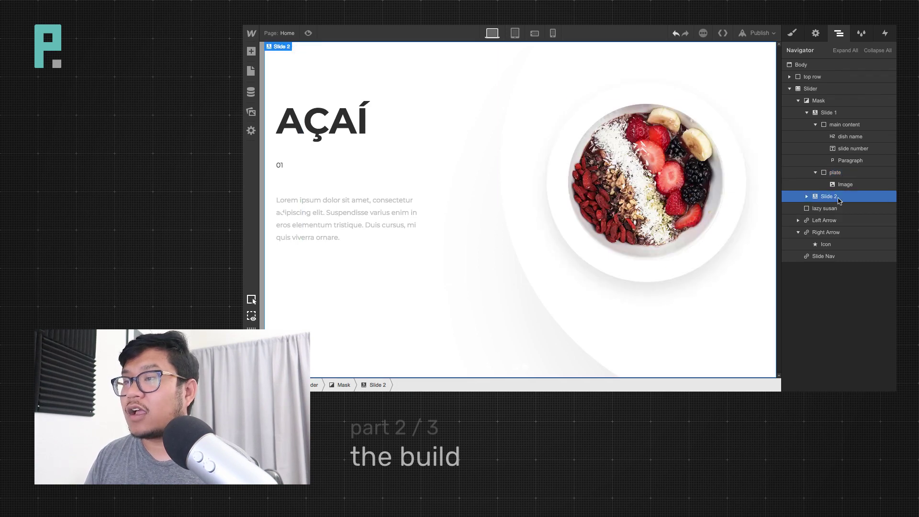
Duplicate Slide 2 to add a third slide, then collapse and select Slide 1 in the Navigator
{"action": "key", "text": "super+d"}
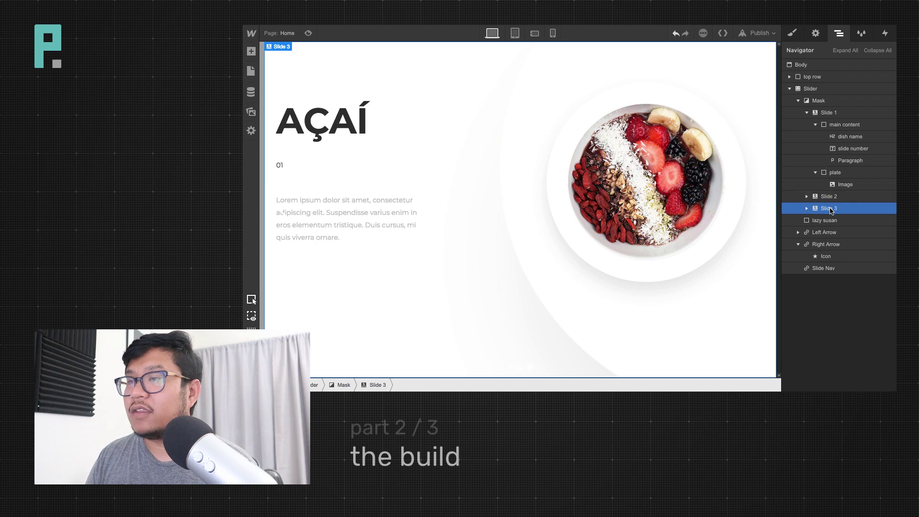
{"action": "left_click", "coordinate": [807, 113]}
{"action": "left_click", "coordinate": [824, 115]}
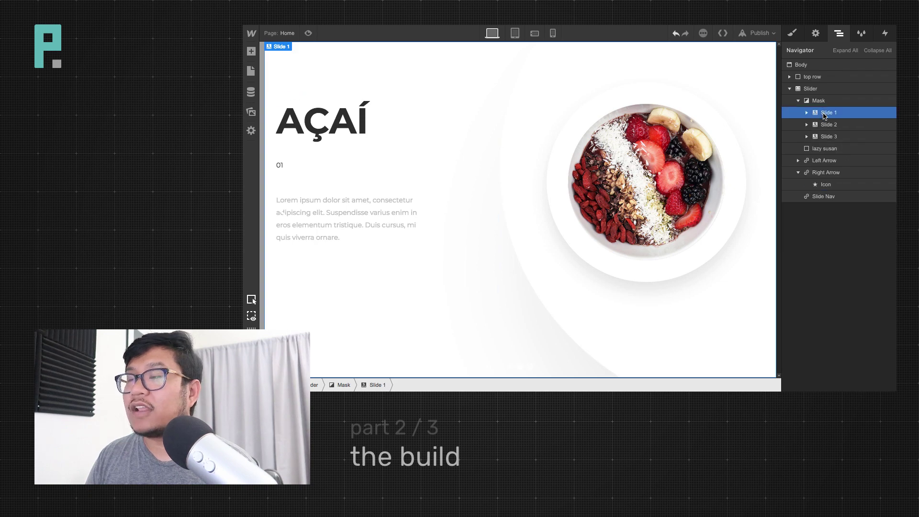
Replace the plate image on Slide 2 with food2.jpg
{"action": "left_click", "coordinate": [827, 125]}
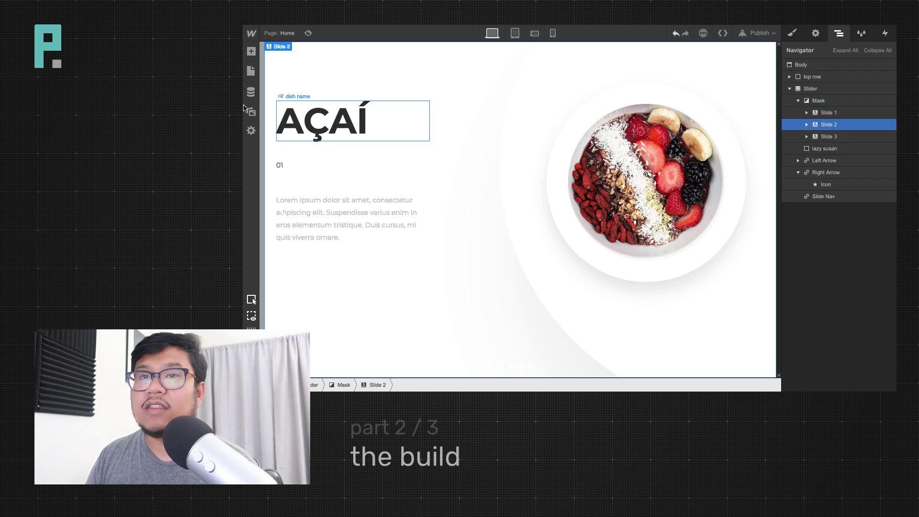
{"action": "double_click", "coordinate": [672, 183]}
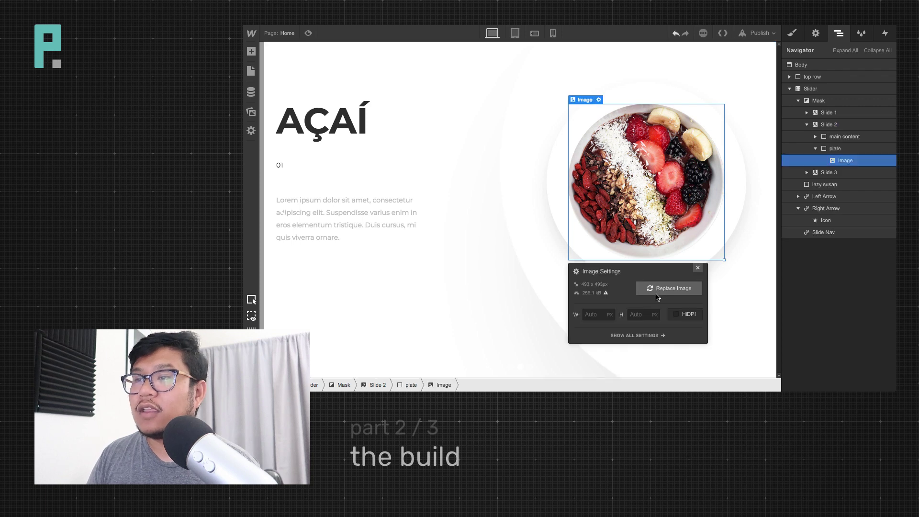
{"action": "left_click", "coordinate": [670, 289]}
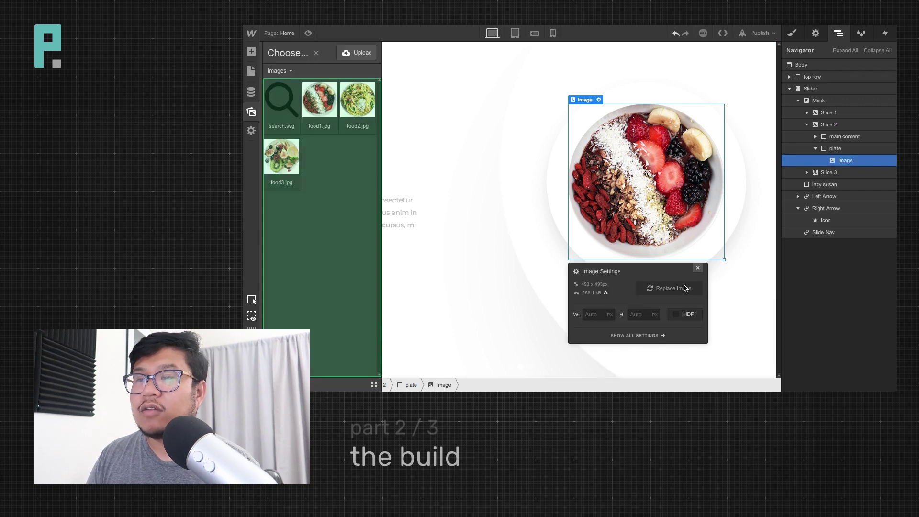
{"action": "left_click", "coordinate": [362, 103]}
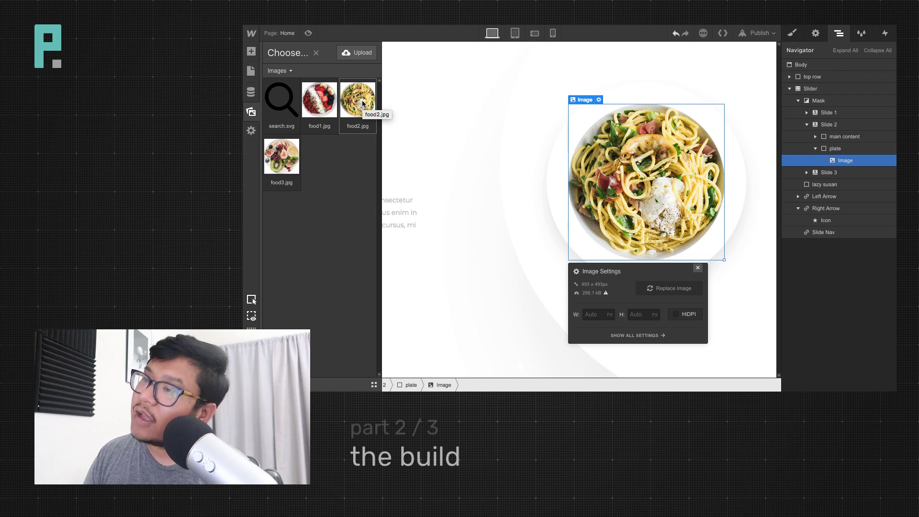
{"action": "key", "text": "Escape"}
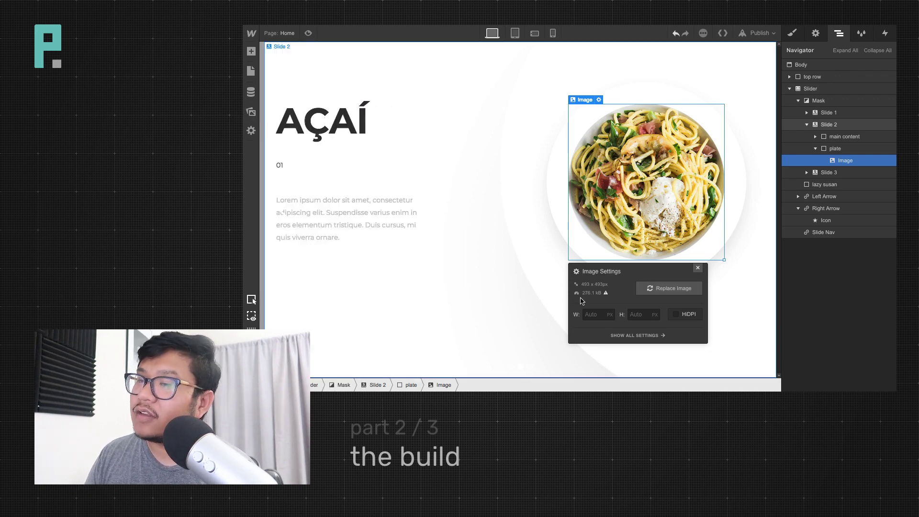
Change the dish name heading on Slide 2 to "PASTA"
{"action": "left_click", "coordinate": [339, 118]}
{"action": "double_click", "coordinate": [339, 118]}
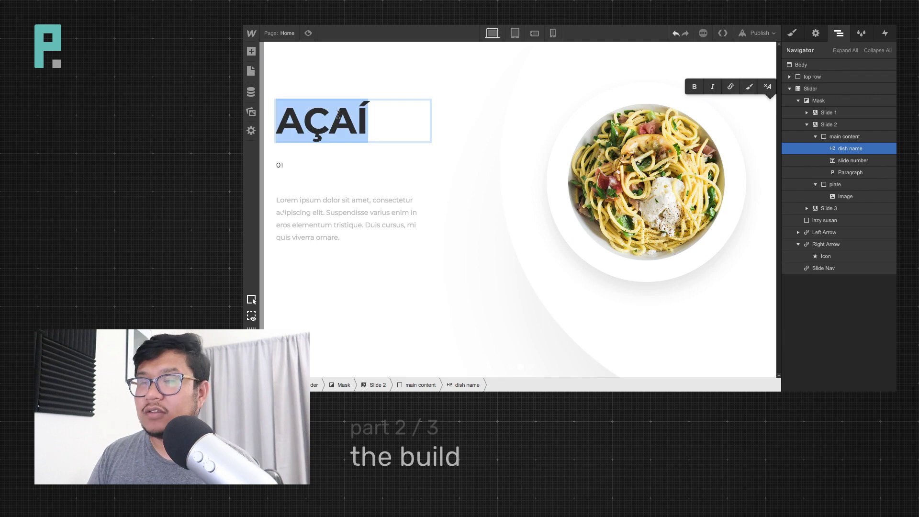
{"action": "type", "text": "PASTA"}
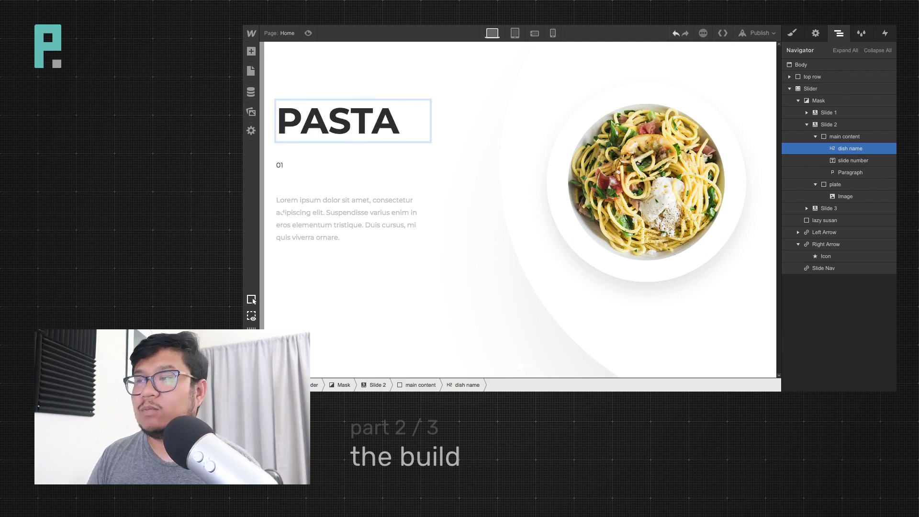
{"action": "key", "text": "Escape"}
Replace the plate image on Slide 3 with food3.jpg and close the image settings
{"action": "left_click", "coordinate": [835, 212]}
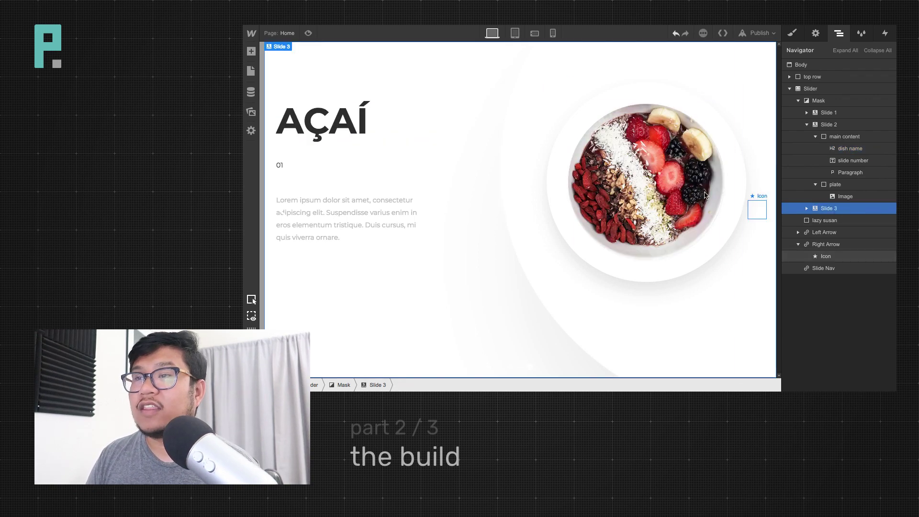
{"action": "double_click", "coordinate": [643, 169]}
{"action": "left_click", "coordinate": [682, 289]}
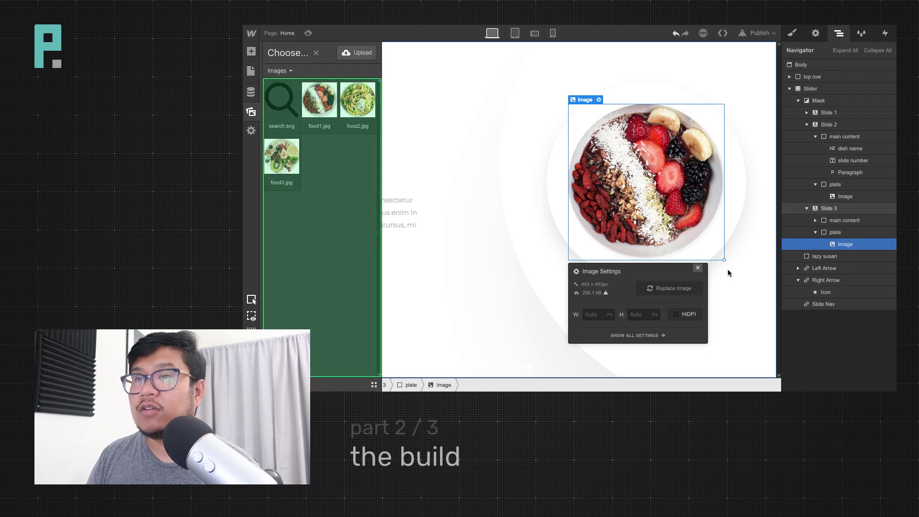
{"action": "left_click", "coordinate": [281, 154]}
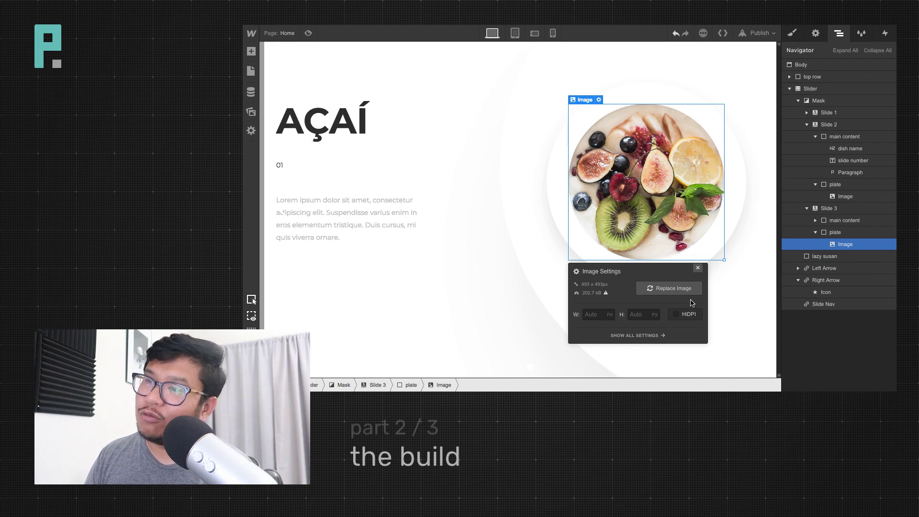
{"action": "left_click", "coordinate": [698, 267]}
Change the dish name heading on Slide 3 to "FRUIT BOWL"
{"action": "left_click", "coordinate": [340, 120]}
{"action": "double_click", "coordinate": [341, 121]}
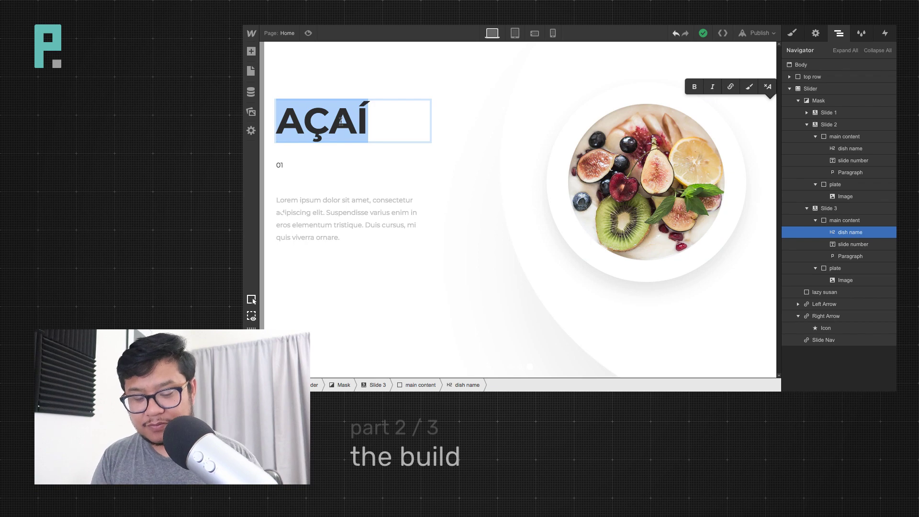
{"action": "type", "text": "FRUIT BOWL"}
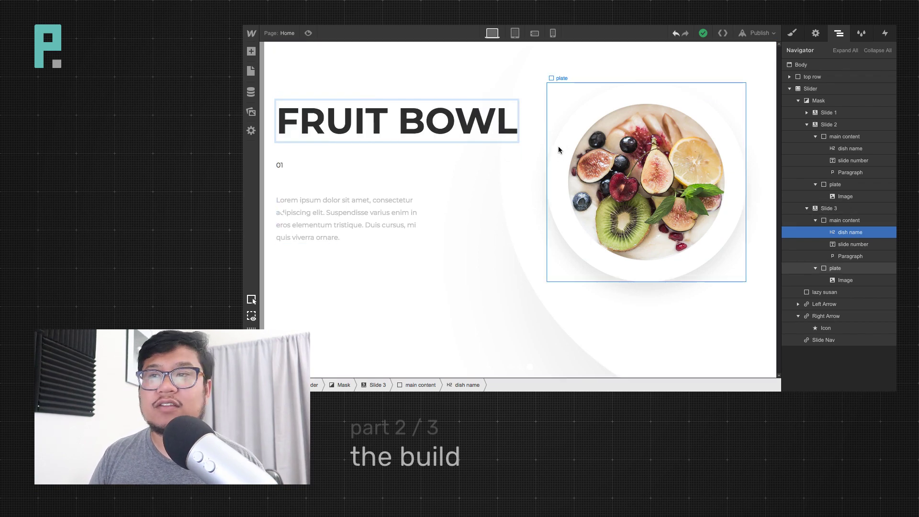
{"action": "key", "text": "Escape"}
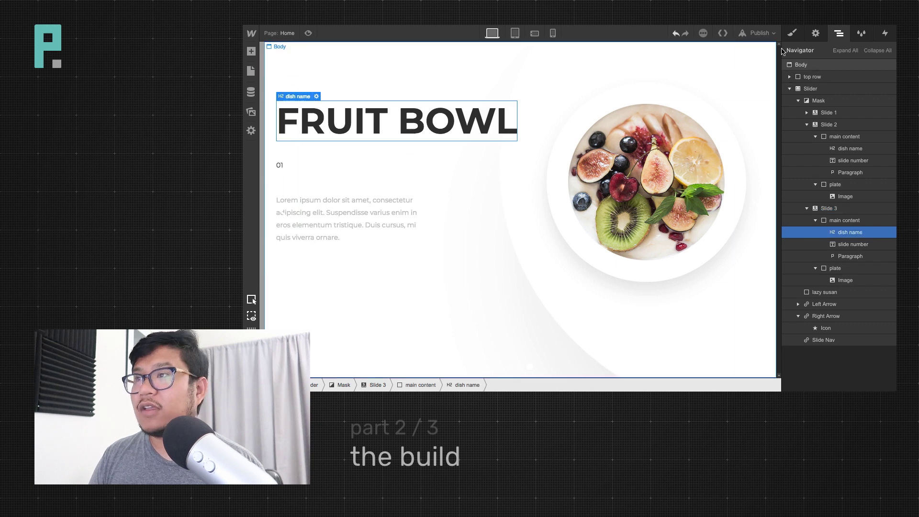
Set the dish name class's font size to 5.75 VW and its line height to 6.5 VW
{"action": "left_click", "coordinate": [792, 33]}
{"action": "scroll", "coordinate": [825, 263], "scroll_direction": "down", "scroll_amount": 3}
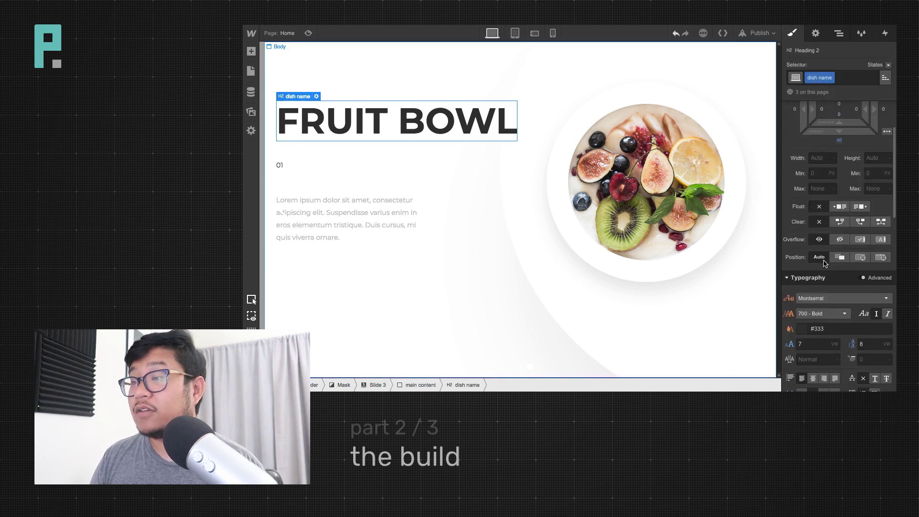
{"action": "left_click", "coordinate": [811, 346]}
{"action": "key", "text": "BackSpace"}
{"action": "type", "text": "6"}
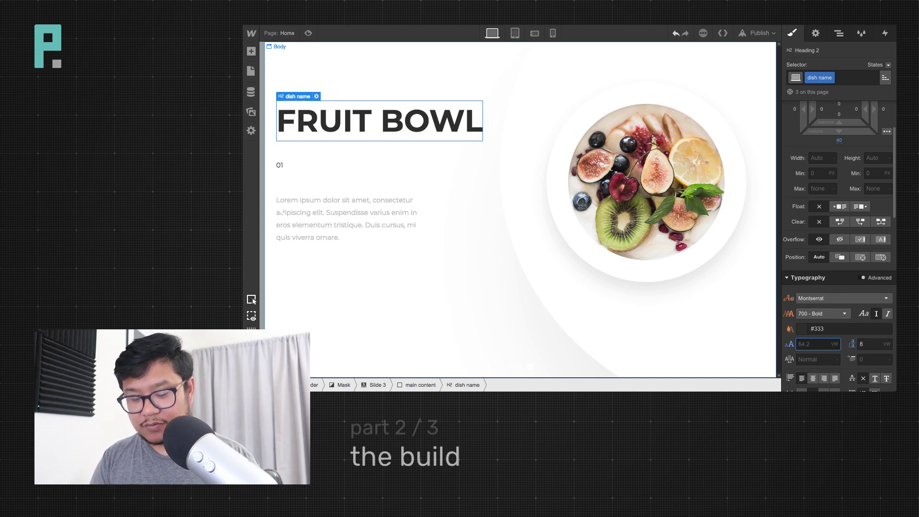
{"action": "key", "text": "Tab"}
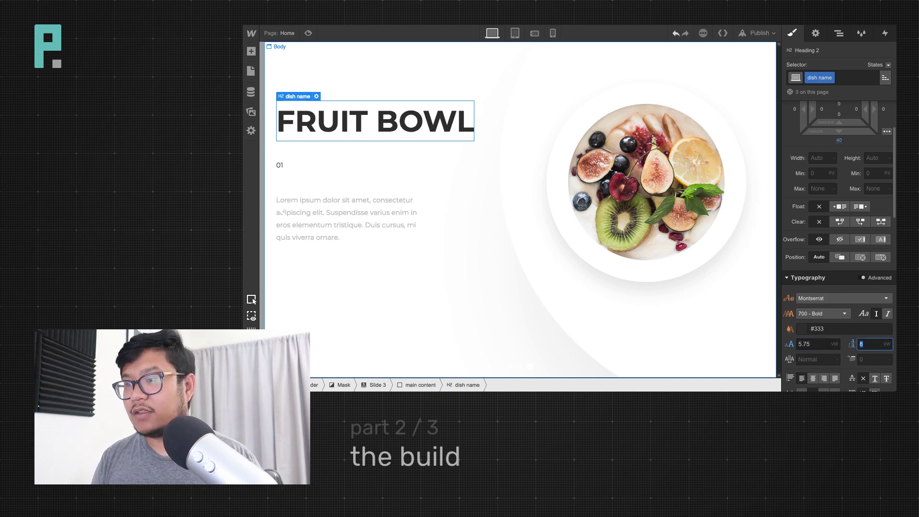
{"action": "type", "text": "65"}
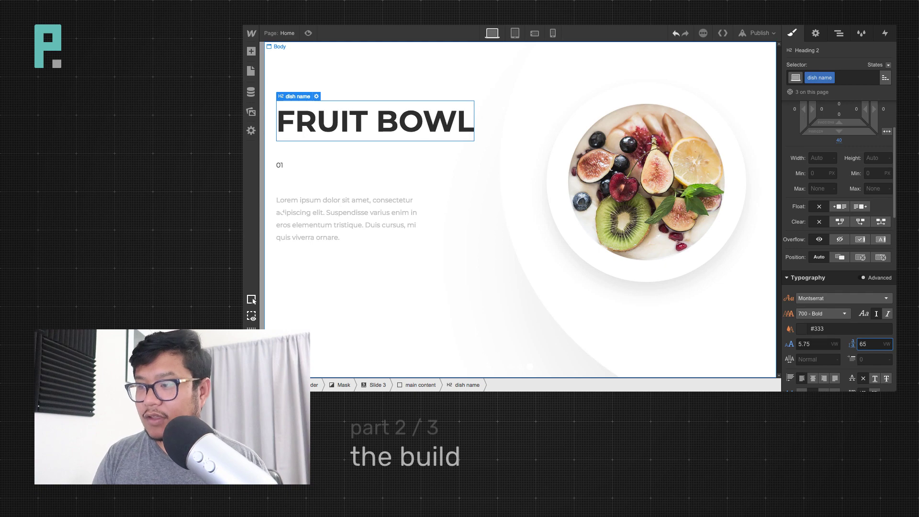
{"action": "key", "text": "BackSpace"}
{"action": "type", "text": "."}
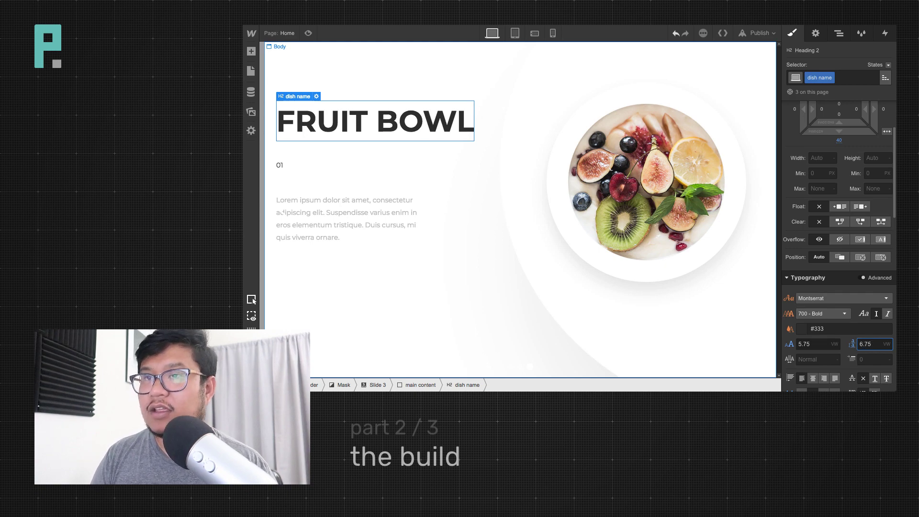
{"action": "type", "text": "75"}
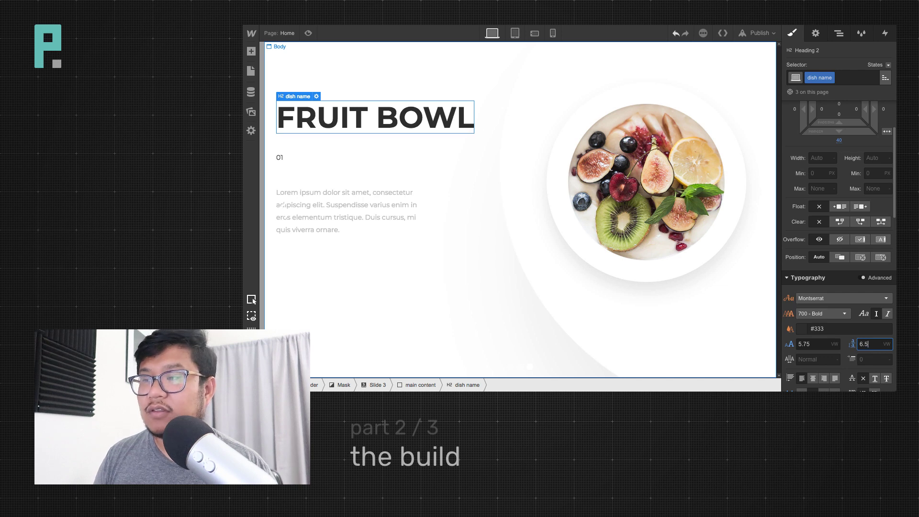
Collapse Slide 3 and Slide 2 in the element tree
{"action": "left_click", "coordinate": [839, 33]}
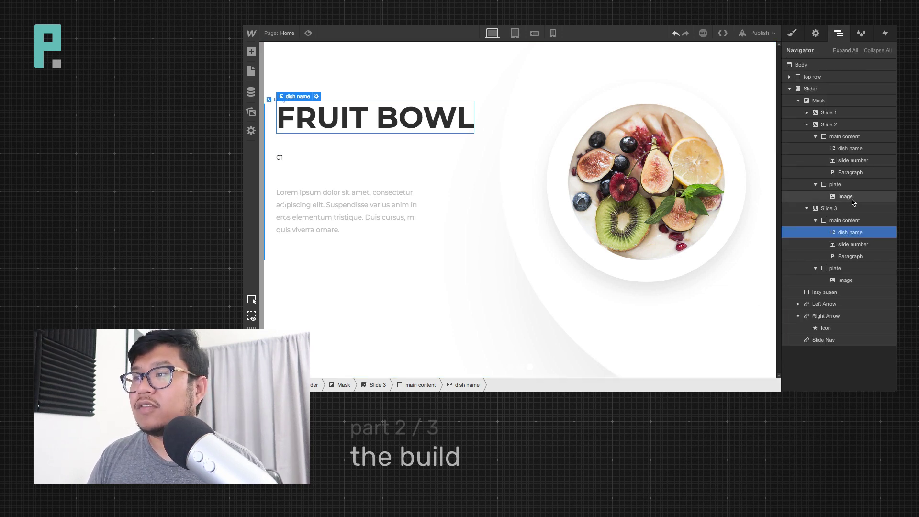
{"action": "left_click", "coordinate": [829, 209]}
{"action": "left_click", "coordinate": [807, 208]}
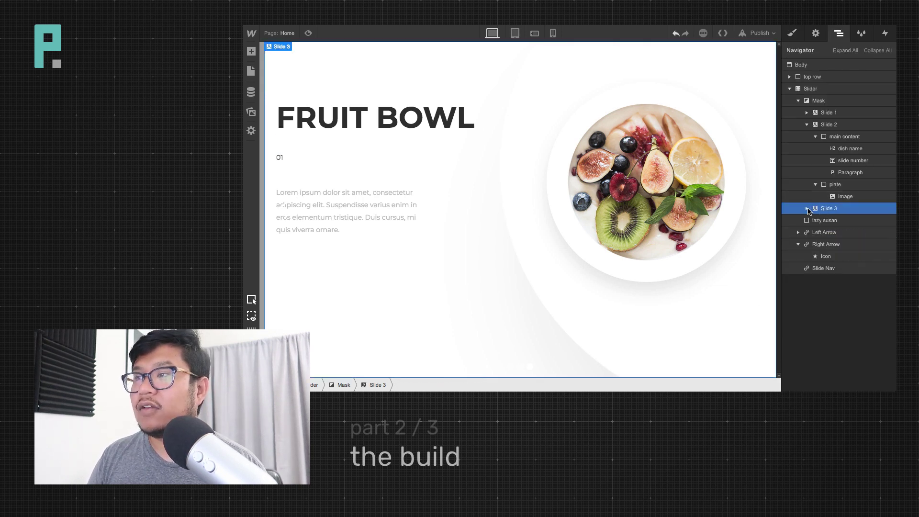
{"action": "left_click", "coordinate": [808, 126]}
Cycle forward through all the slides from the slider settings to check each slide's dish name and plate image, stopping on Slide 1
{"action": "left_click", "coordinate": [816, 33]}
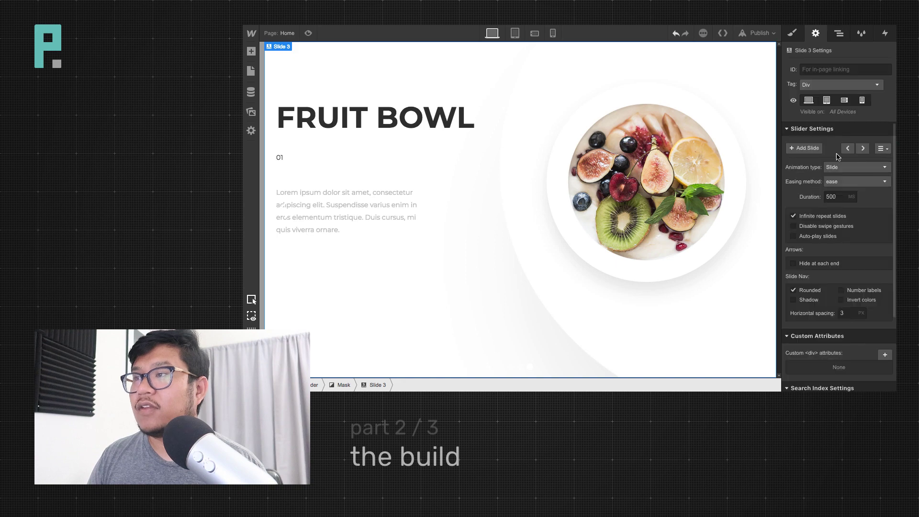
{"action": "left_click", "coordinate": [863, 149]}
{"action": "left_click", "coordinate": [863, 149]}
{"action": "left_click", "coordinate": [862, 148]}
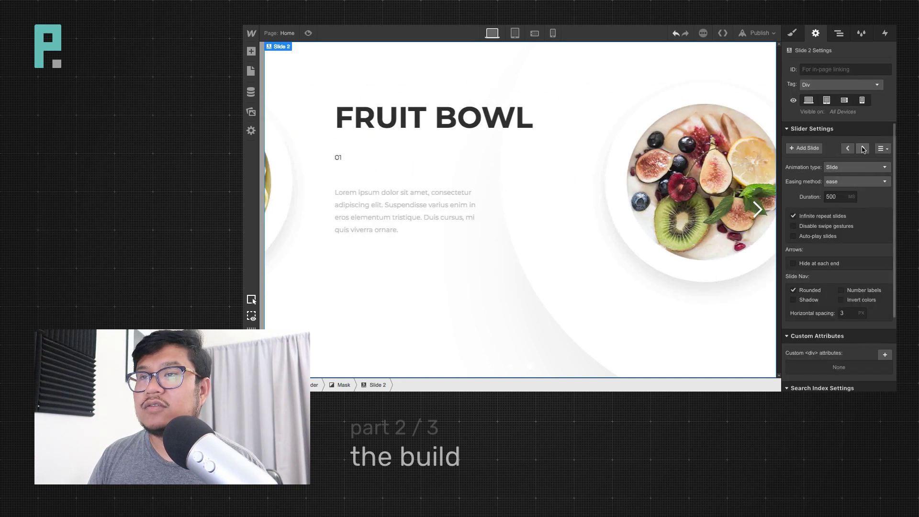
{"action": "left_click", "coordinate": [862, 149]}
{"action": "left_click", "coordinate": [862, 149]}
{"action": "left_click", "coordinate": [863, 148]}
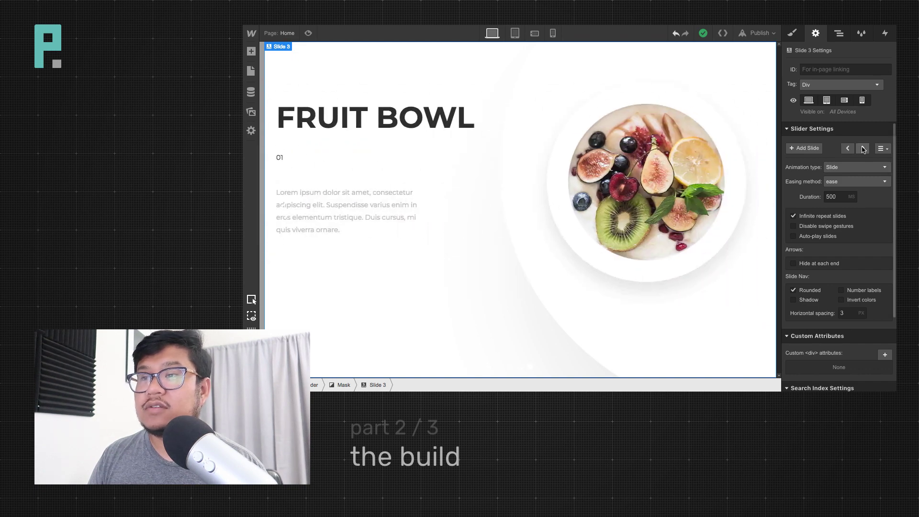
{"action": "left_click", "coordinate": [862, 148]}
{"action": "left_click", "coordinate": [862, 149]}
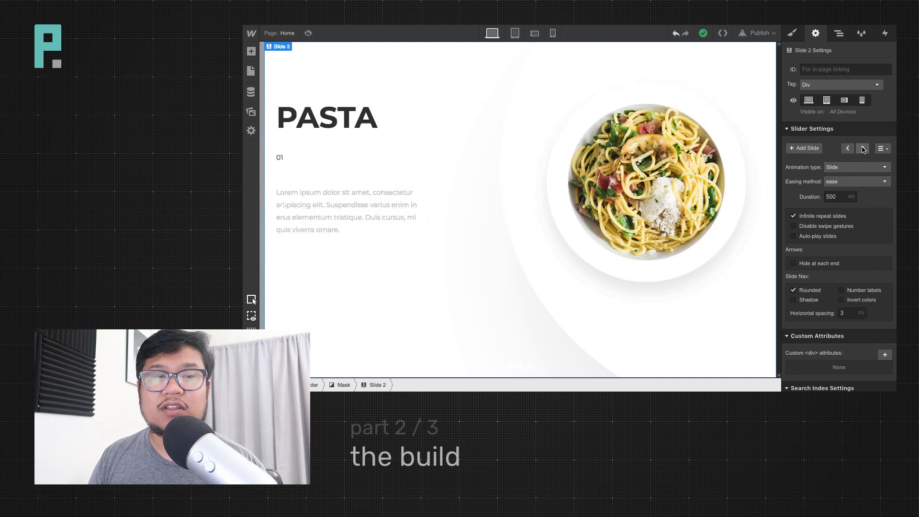
{"action": "left_click", "coordinate": [862, 148]}
{"action": "left_click", "coordinate": [862, 149]}
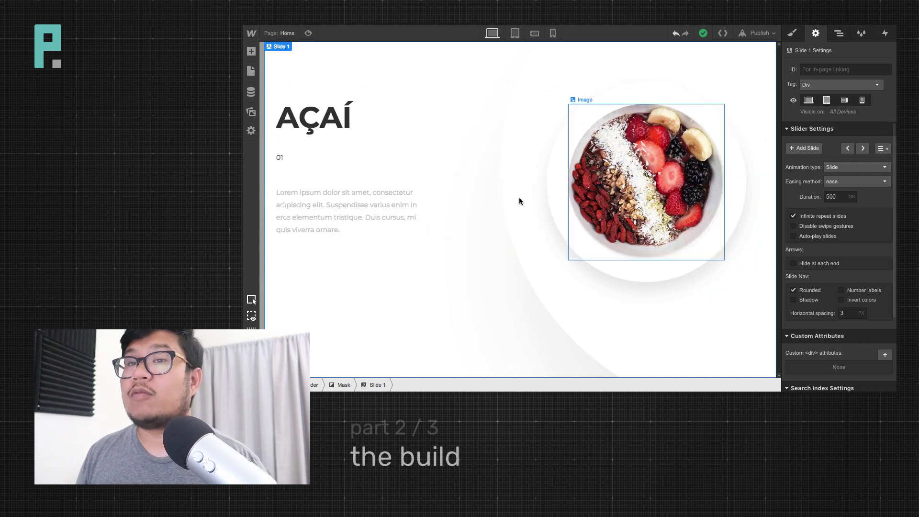
Add a div block inside the Slider, directly after the lazy susan element and before the Left Arrow
{"action": "left_click", "coordinate": [381, 233]}
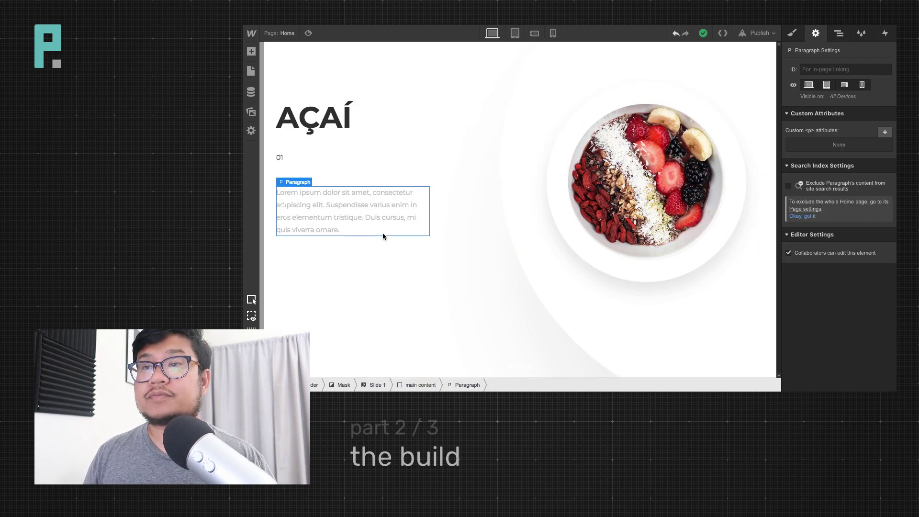
{"action": "left_click", "coordinate": [839, 33]}
{"action": "left_click", "coordinate": [810, 89]}
{"action": "left_click", "coordinate": [789, 90]}
{"action": "left_click", "coordinate": [789, 89]}
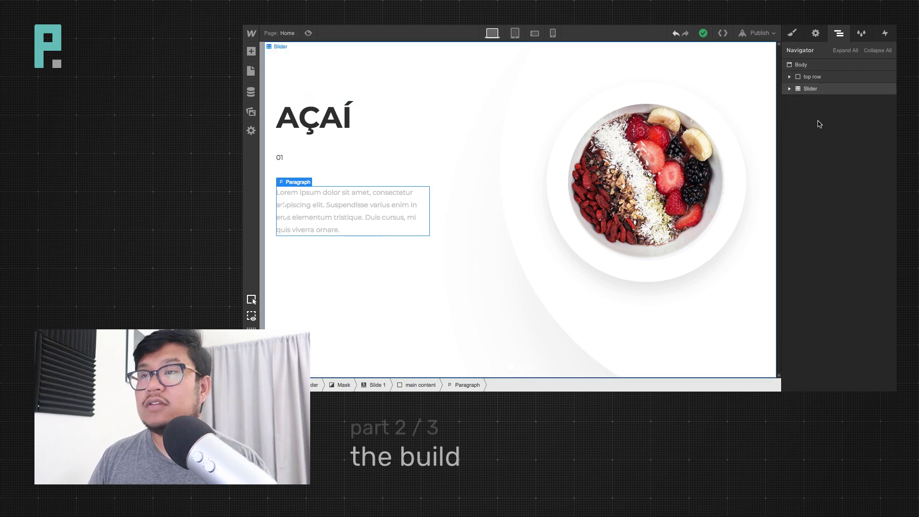
{"action": "key", "text": "a"}
{"action": "left_click", "coordinate": [790, 90]}
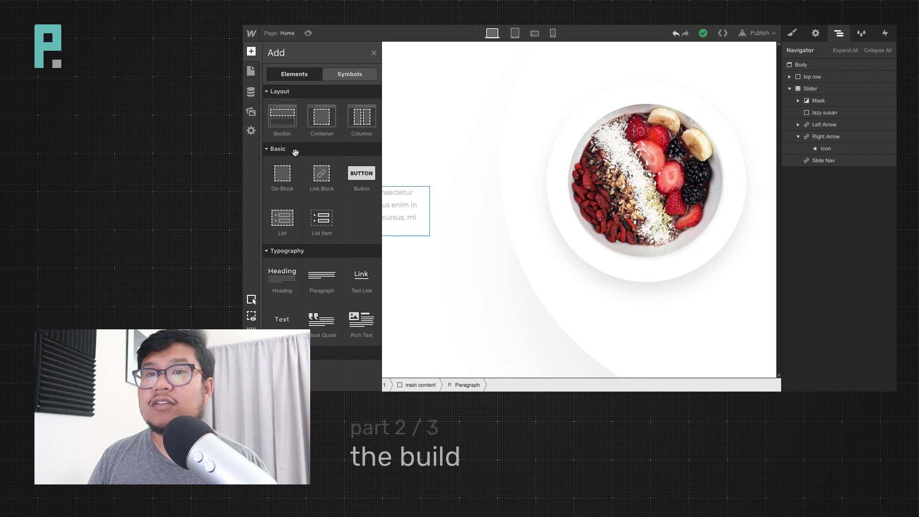
{"action": "left_click_drag", "start_coordinate": [283, 174], "coordinate": [819, 231]}
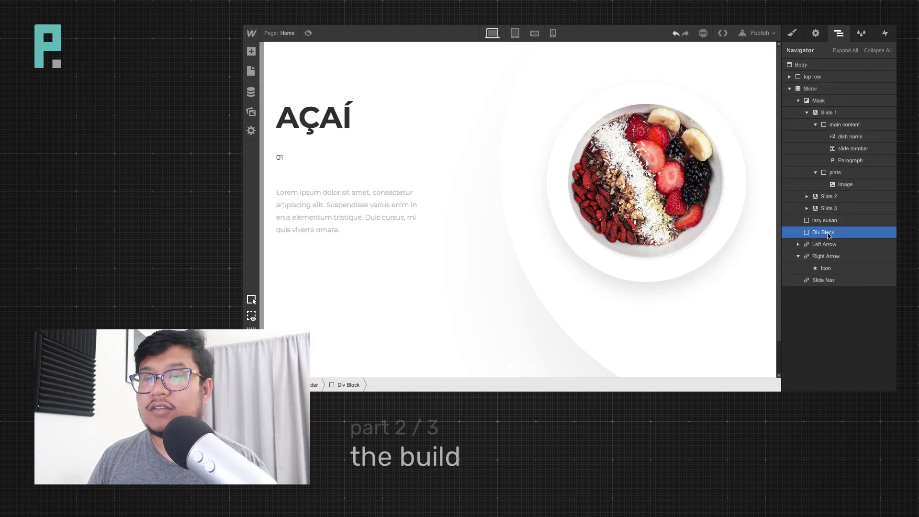
Create the class "style circle" for the new div block
{"action": "left_click", "coordinate": [792, 33]}
{"action": "left_click", "coordinate": [821, 78]}
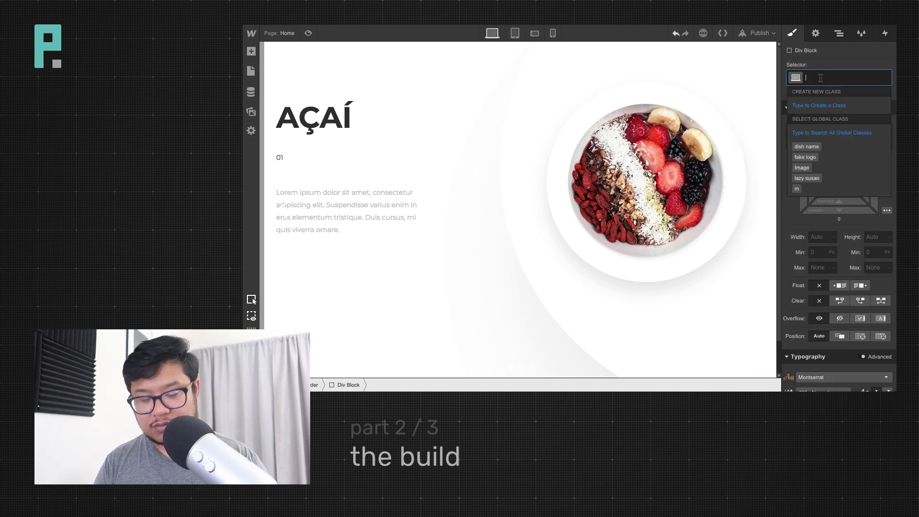
{"action": "type", "text": "style"}
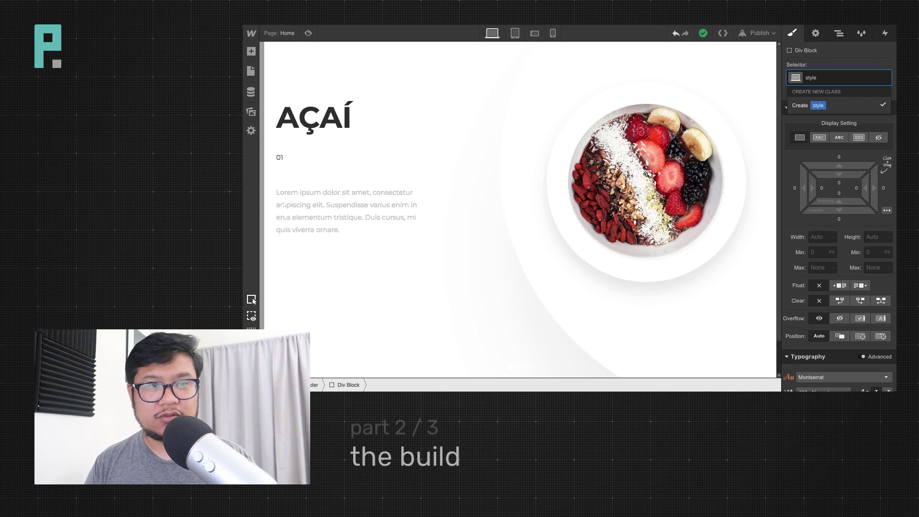
{"action": "type", "text": "circl"}
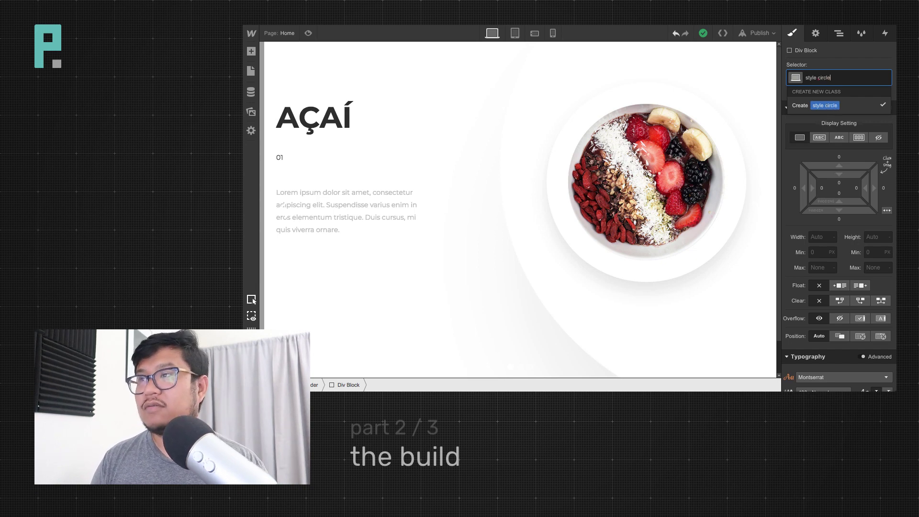
{"action": "type", "text": "e"}
{"action": "key", "text": "Return"}
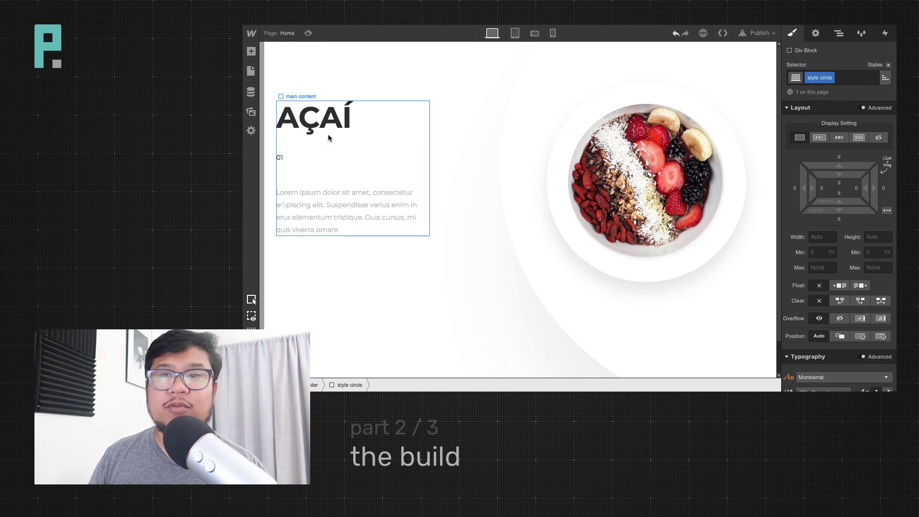
Move the main content block on Slide 1 inward by setting its left offset to 108 px
{"action": "left_click", "coordinate": [374, 159]}
{"action": "scroll", "coordinate": [849, 335], "scroll_direction": "down", "scroll_amount": 5}
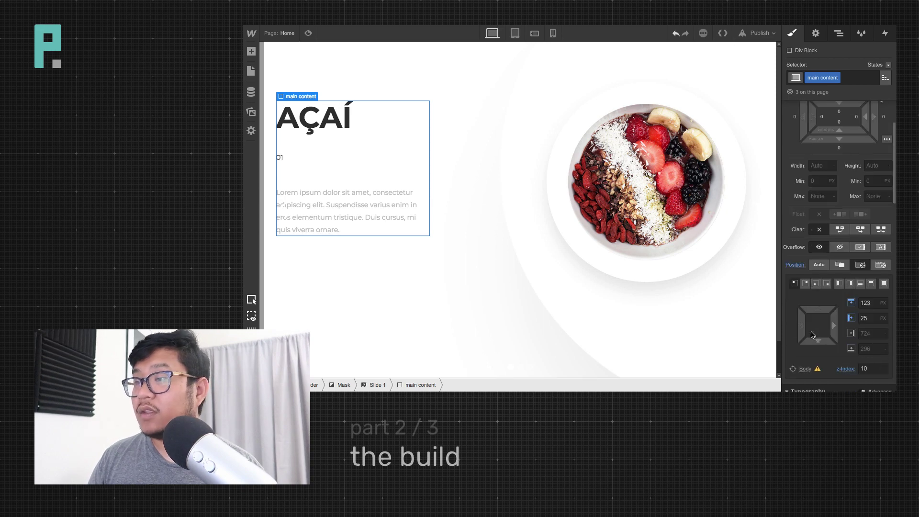
{"action": "left_click_drag", "start_coordinate": [802, 218], "coordinate": [841, 219]}
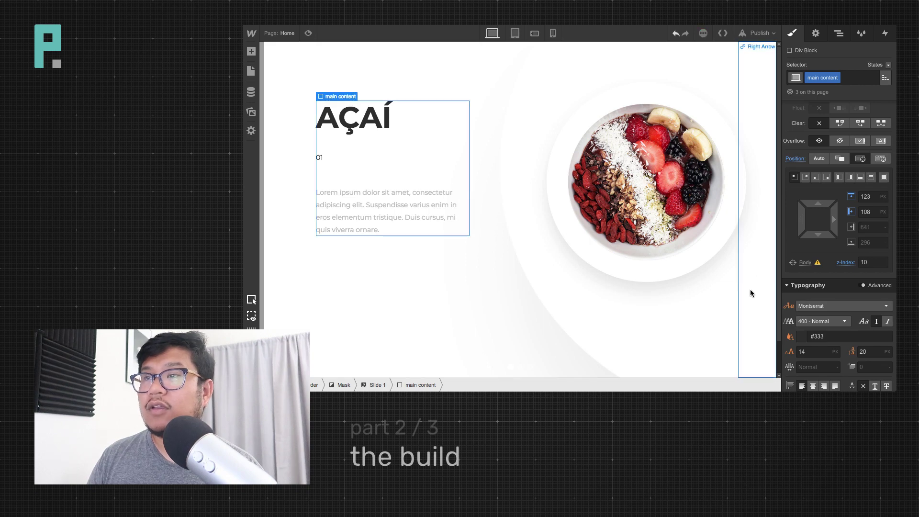
Show Slide 2 and Slide 3 in turn to check the placement of their main content
{"action": "left_click", "coordinate": [815, 33]}
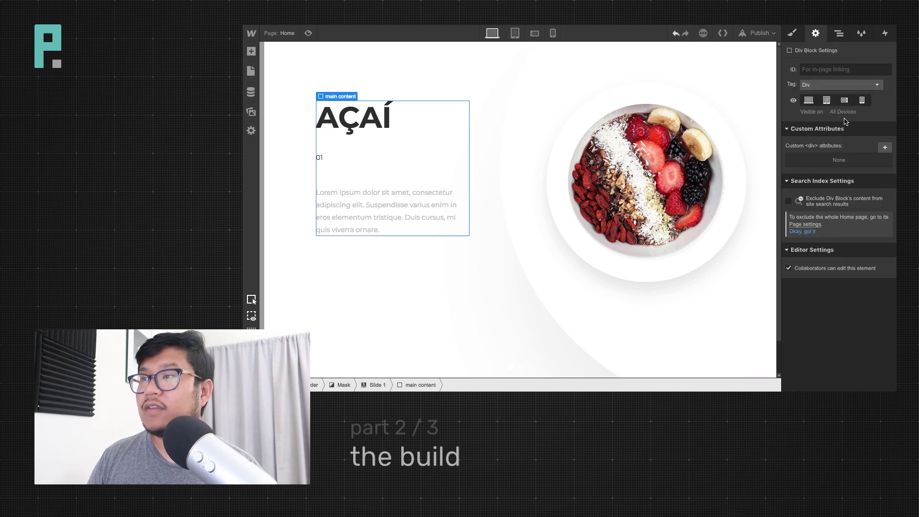
{"action": "left_click", "coordinate": [839, 33]}
{"action": "left_click", "coordinate": [830, 198]}
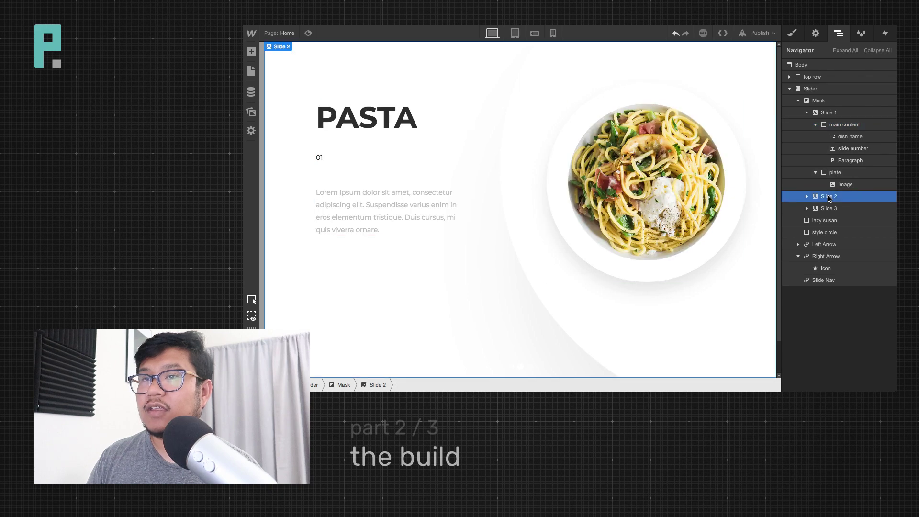
{"action": "left_click", "coordinate": [832, 209]}
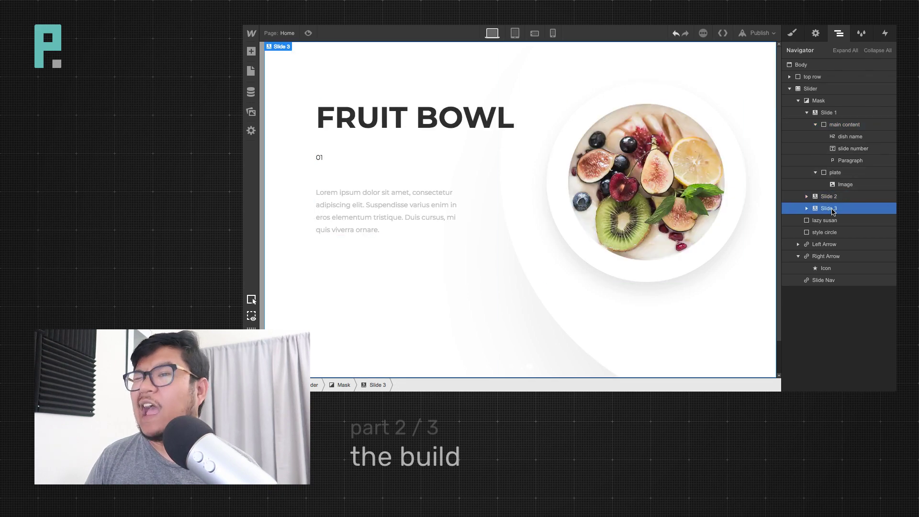
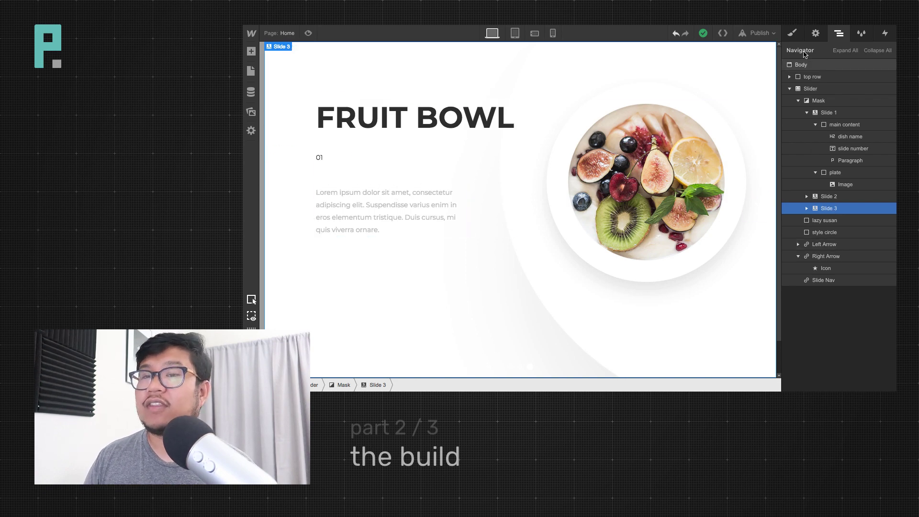
Set the style circle's width and height to 125 px each
{"action": "left_click", "coordinate": [828, 232]}
{"action": "key", "text": "s"}
{"action": "scroll", "coordinate": [828, 319], "scroll_direction": "down", "scroll_amount": 3}
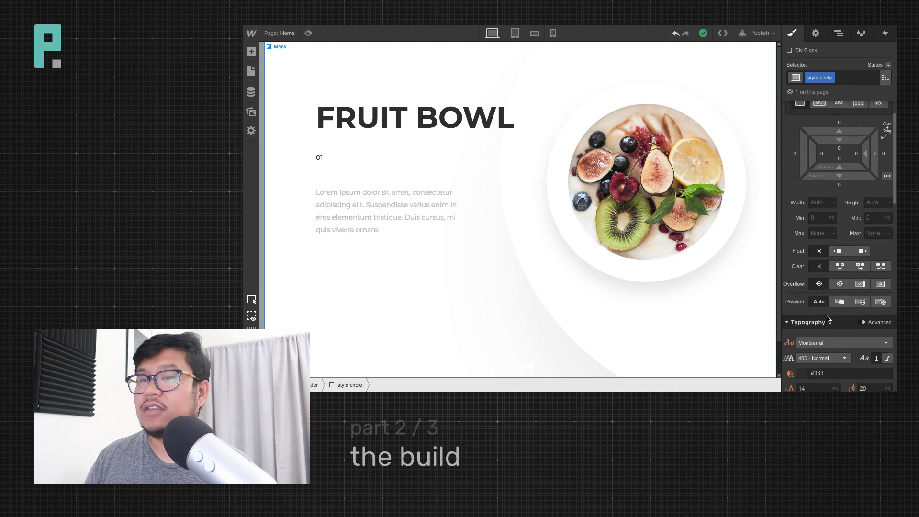
{"action": "scroll", "coordinate": [828, 319], "scroll_direction": "down", "scroll_amount": 2}
{"action": "left_click", "coordinate": [816, 160]}
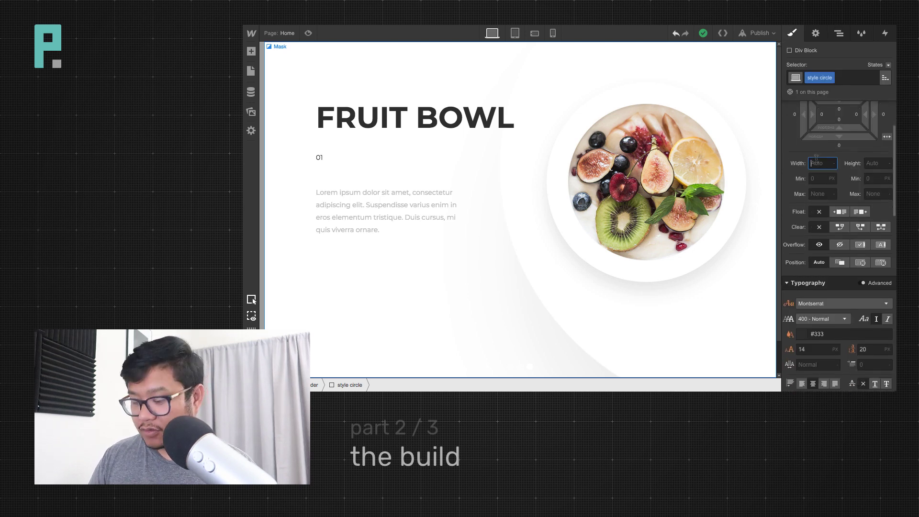
{"action": "type", "text": "12"}
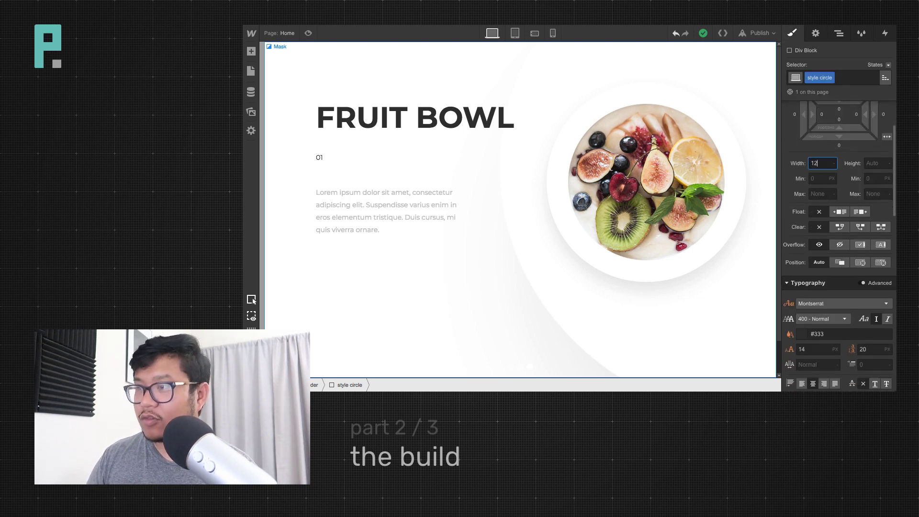
{"action": "type", "text": "5"}
{"action": "key", "text": "Tab"}
{"action": "type", "text": "125"}
Give the style circle a white background and a 50% border radius
{"action": "scroll", "coordinate": [846, 271], "scroll_direction": "down", "scroll_amount": 2}
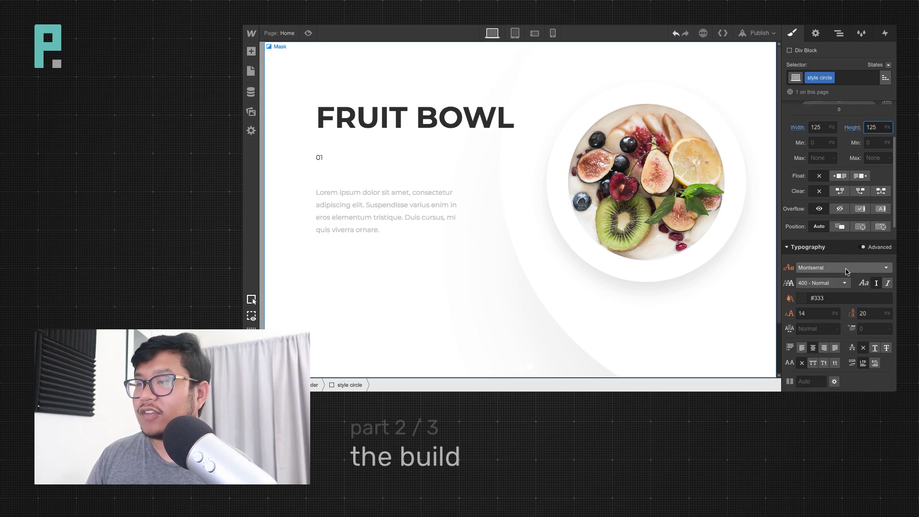
{"action": "scroll", "coordinate": [846, 272], "scroll_direction": "down", "scroll_amount": 10}
{"action": "left_click", "coordinate": [826, 210]}
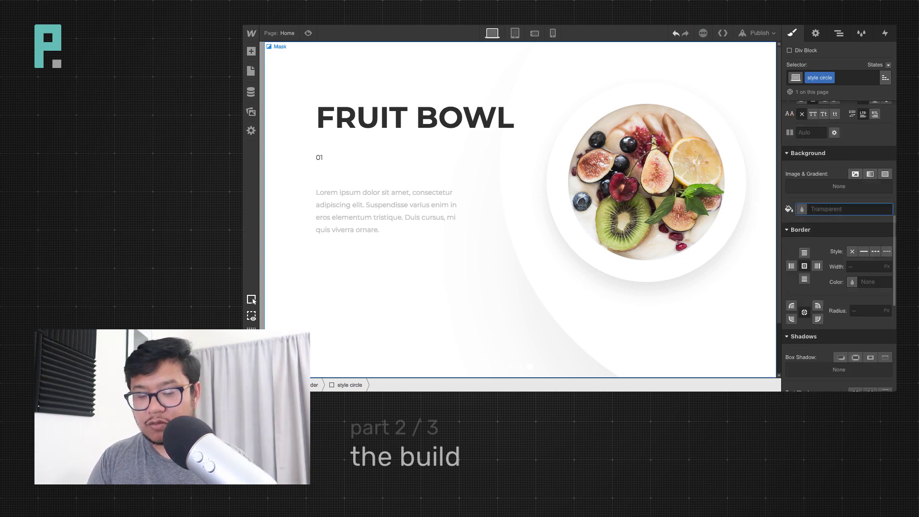
{"action": "type", "text": "white"}
{"action": "left_click", "coordinate": [853, 312]}
{"action": "type", "text": "50"}
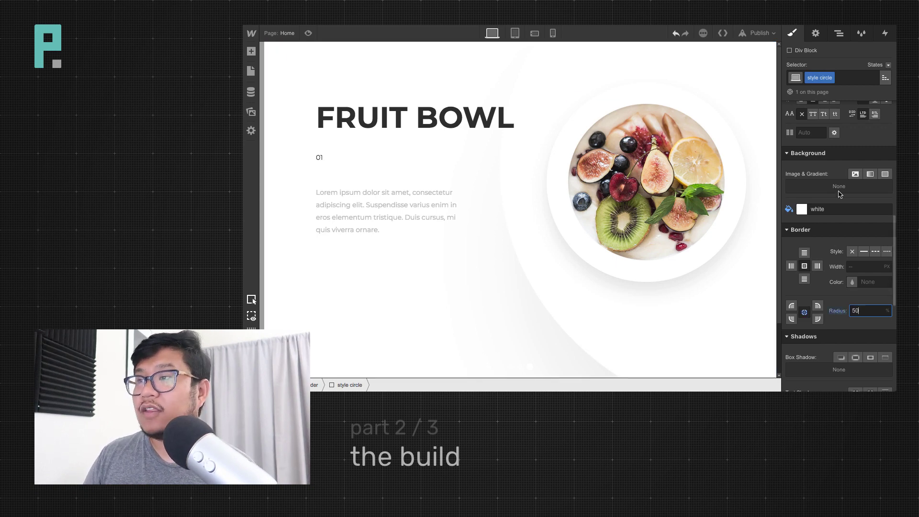
Position the style circle absolutely at the top left of the page with a z-index of 3
{"action": "scroll", "coordinate": [844, 269], "scroll_direction": "up", "scroll_amount": 7}
{"action": "scroll", "coordinate": [845, 269], "scroll_direction": "up", "scroll_amount": 7}
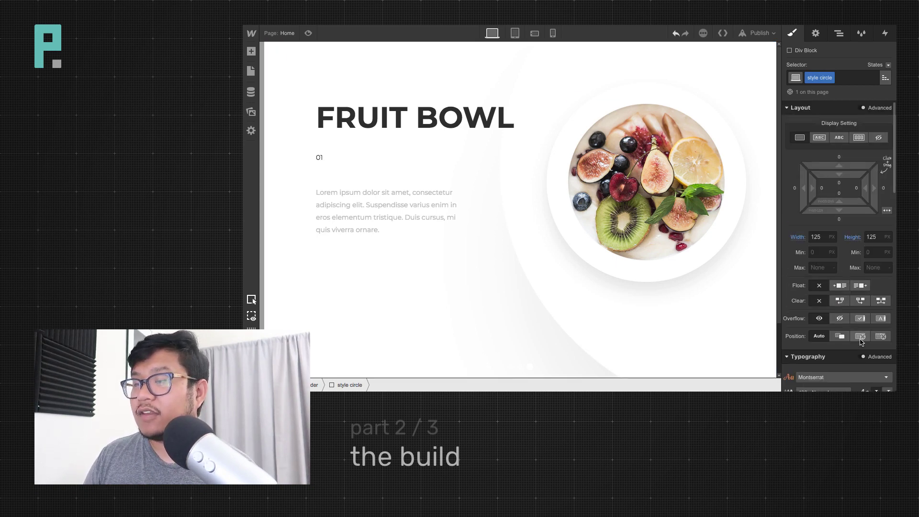
{"action": "left_click", "coordinate": [860, 336]}
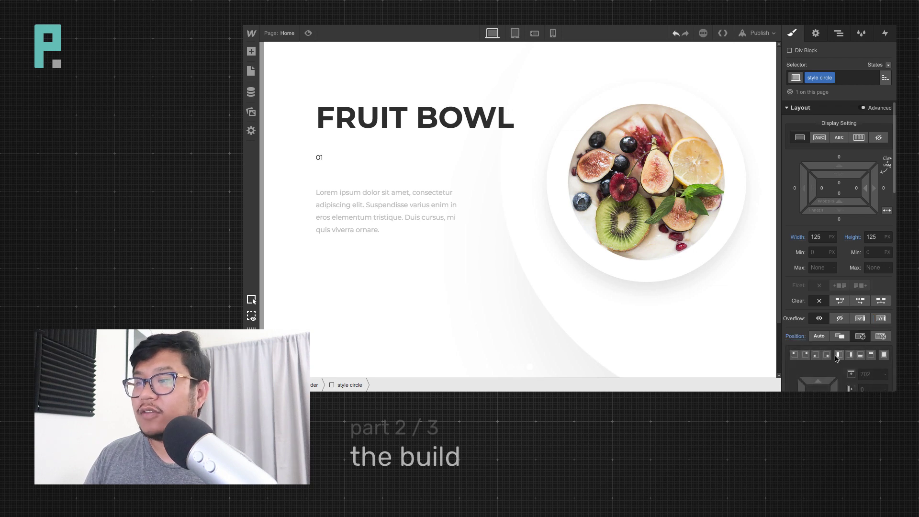
{"action": "scroll", "coordinate": [840, 354], "scroll_direction": "down", "scroll_amount": 5}
{"action": "left_click", "coordinate": [795, 234]}
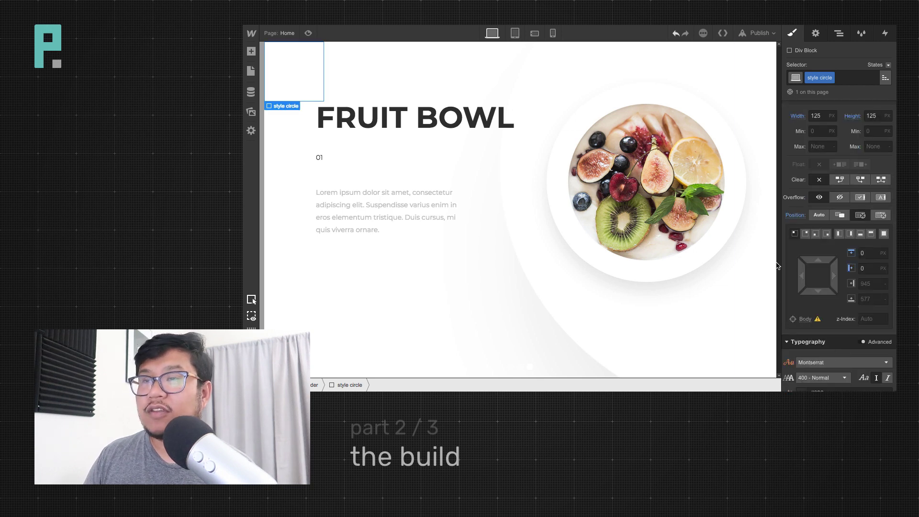
{"action": "left_click", "coordinate": [866, 319]}
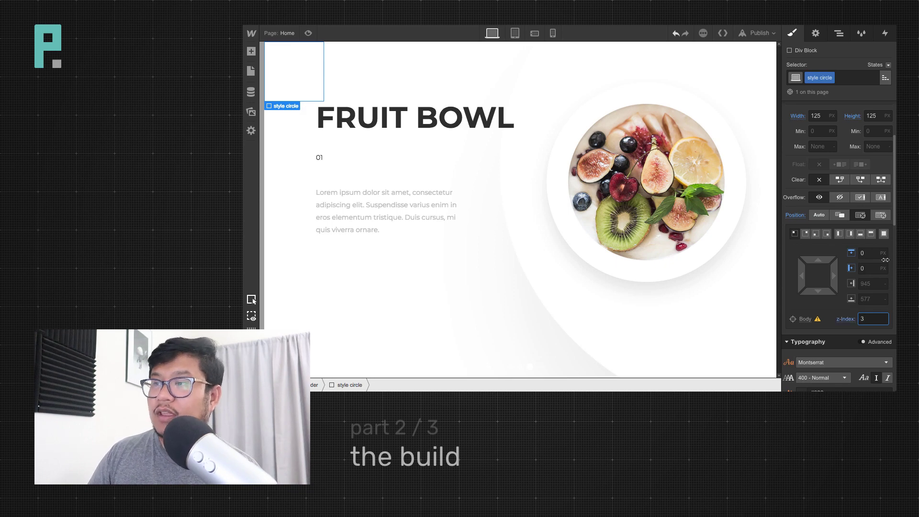
Add an outside box shadow to the style circle with 180° angle, 11 px distance, 50 px blur, -25 px size and black at 34% opacity
{"action": "scroll", "coordinate": [844, 341], "scroll_direction": "down", "scroll_amount": 10}
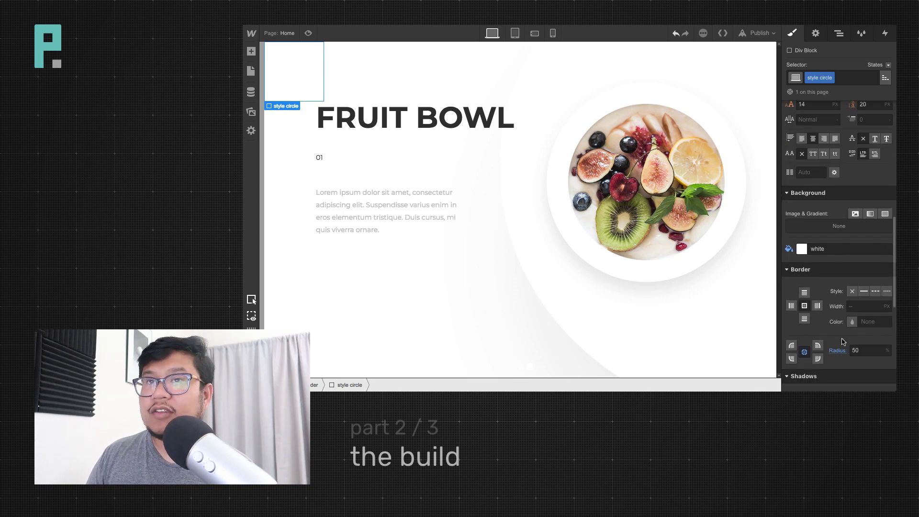
{"action": "scroll", "coordinate": [843, 342], "scroll_direction": "down", "scroll_amount": 5}
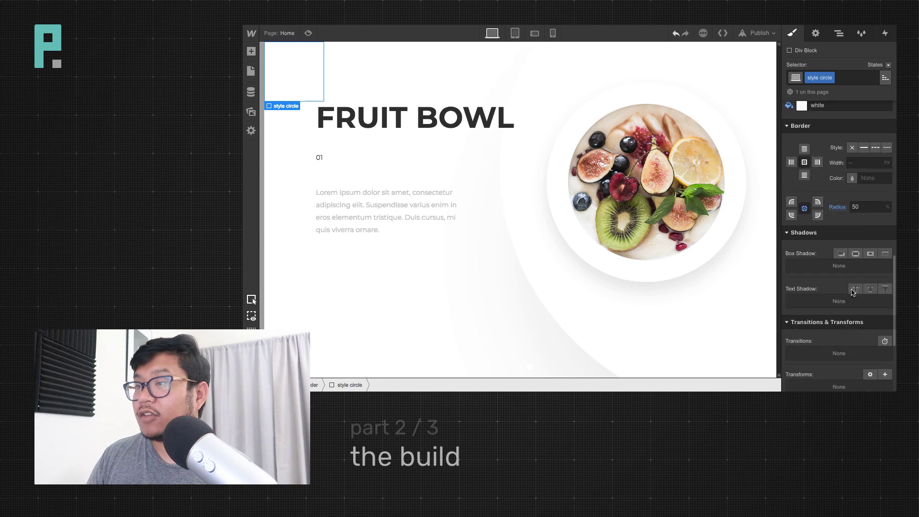
{"action": "left_click", "coordinate": [841, 254]}
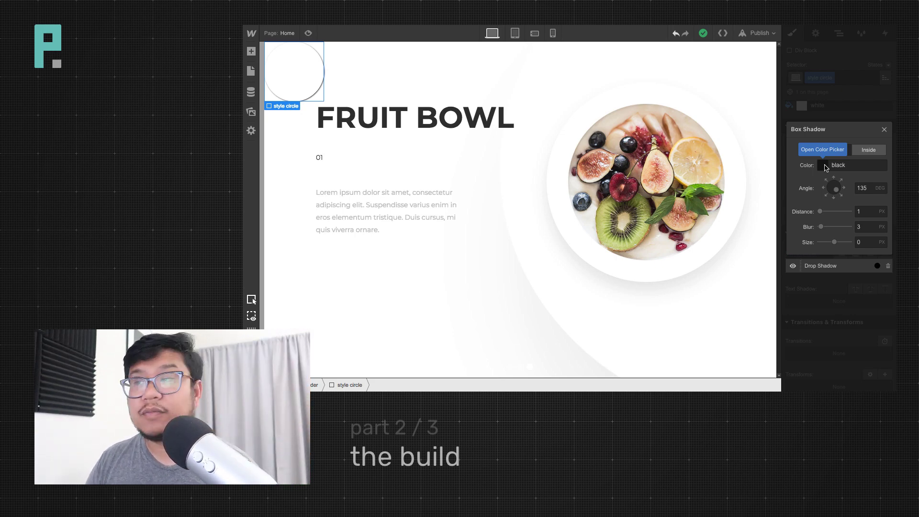
{"action": "left_click_drag", "start_coordinate": [838, 196], "coordinate": [804, 242]}
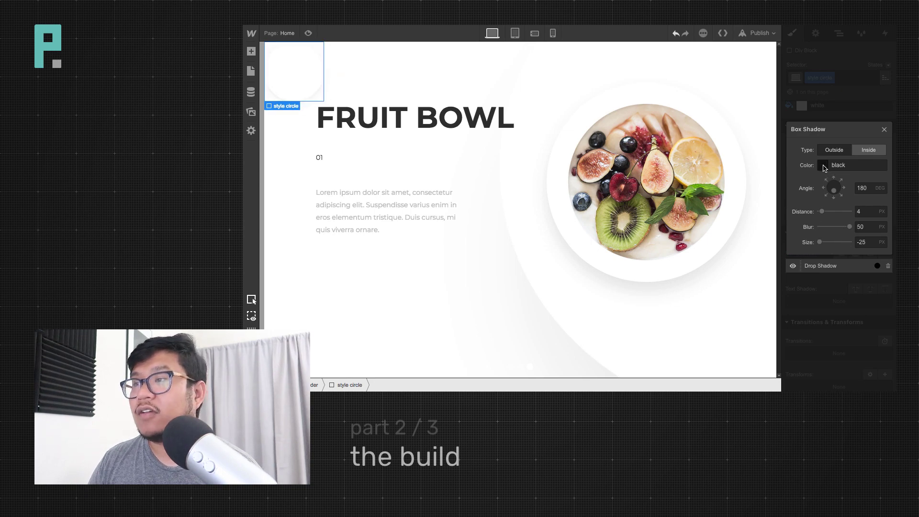
{"action": "left_click_drag", "start_coordinate": [821, 211], "coordinate": [824, 211]}
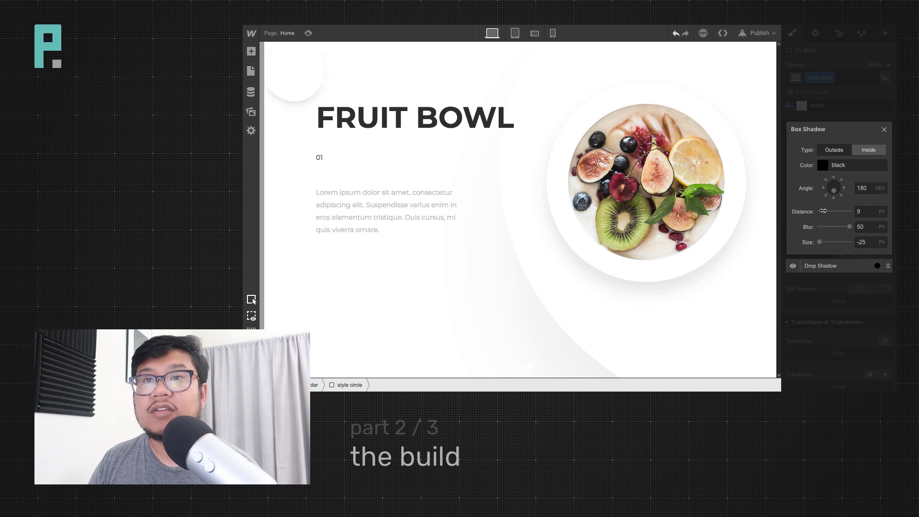
{"action": "left_click", "coordinate": [822, 164]}
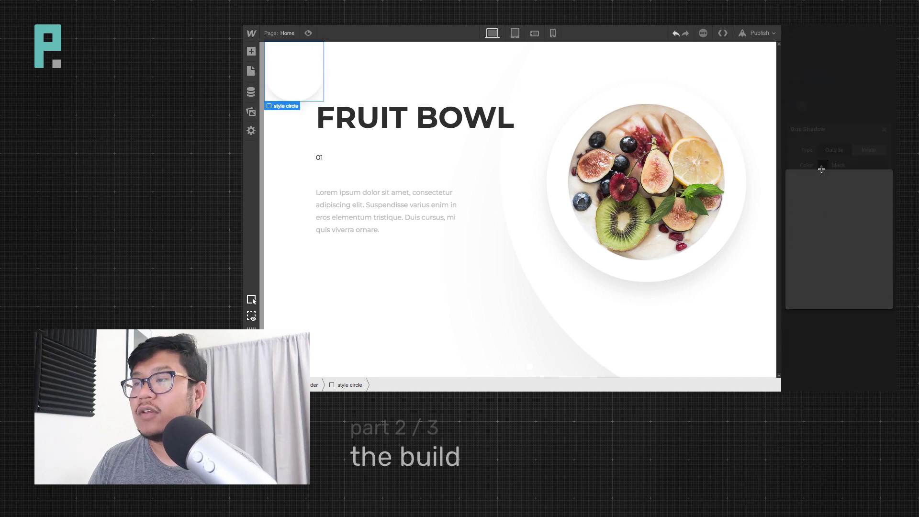
{"action": "left_click_drag", "start_coordinate": [883, 201], "coordinate": [881, 227]}
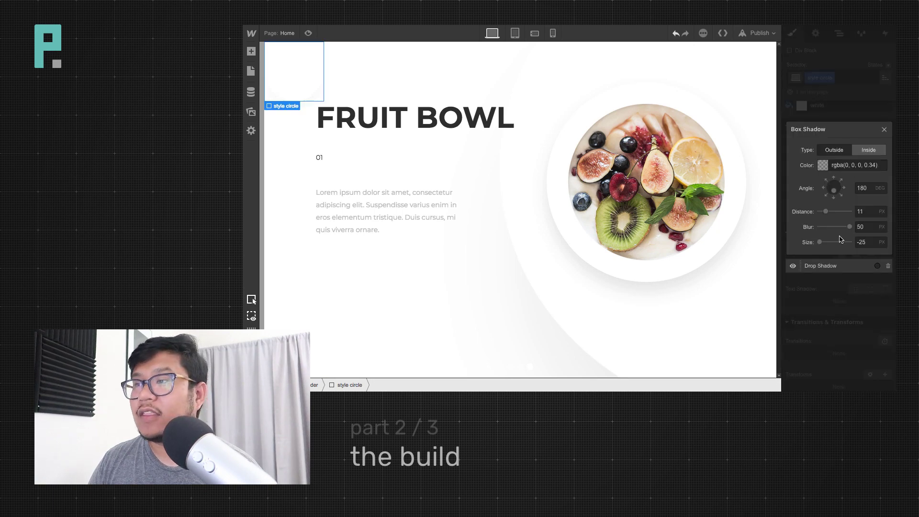
Set the style circle shadow's blur to 120 px and its distance to 51 px
{"action": "double_click", "coordinate": [862, 227]}
{"action": "type", "text": "80"}
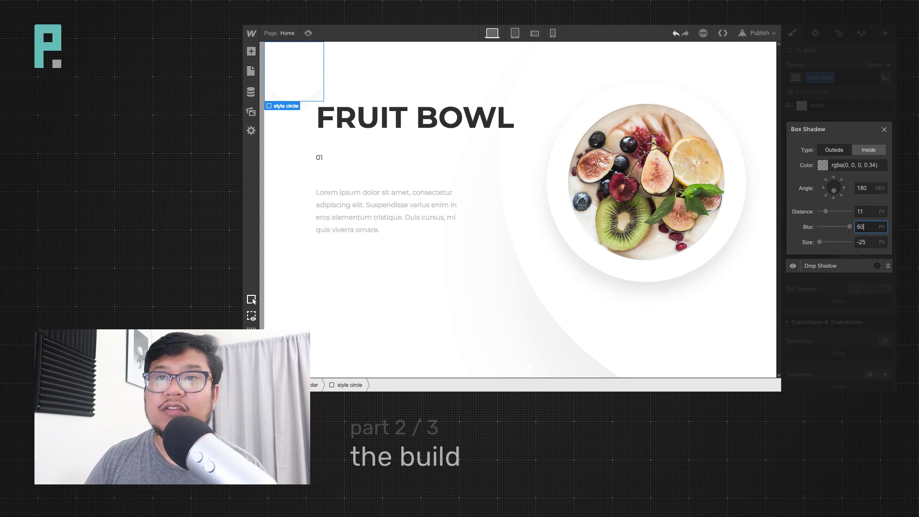
{"action": "key", "text": "shift+Up"}
{"action": "key", "text": "shift+Up"}
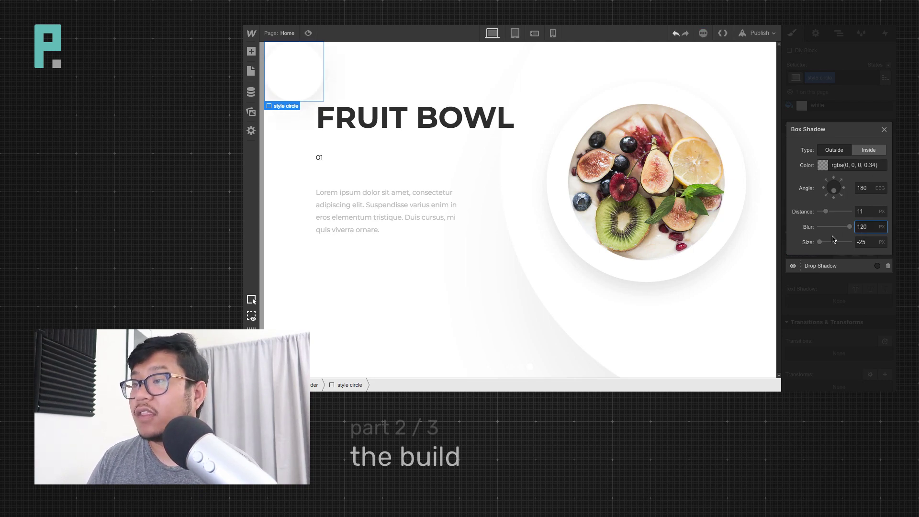
{"action": "left_click", "coordinate": [859, 242]}
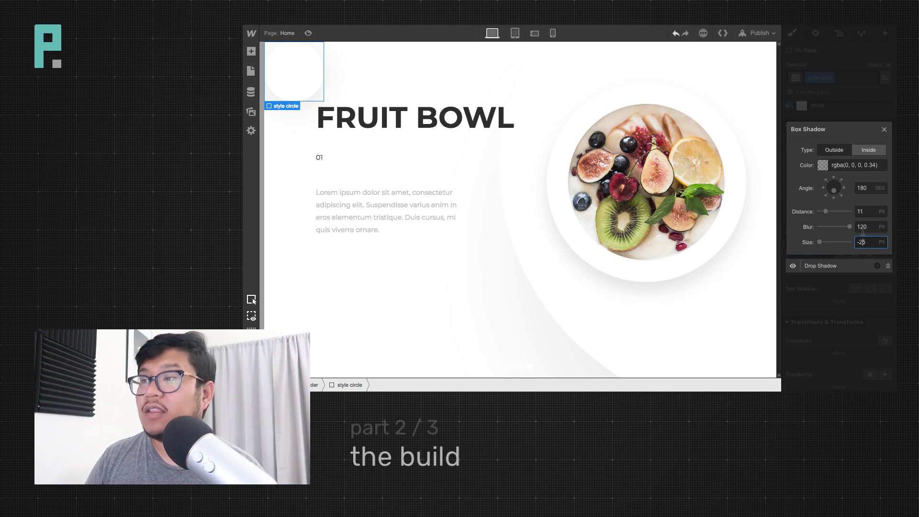
{"action": "left_click", "coordinate": [869, 211]}
{"action": "key", "text": "shift+Up"}
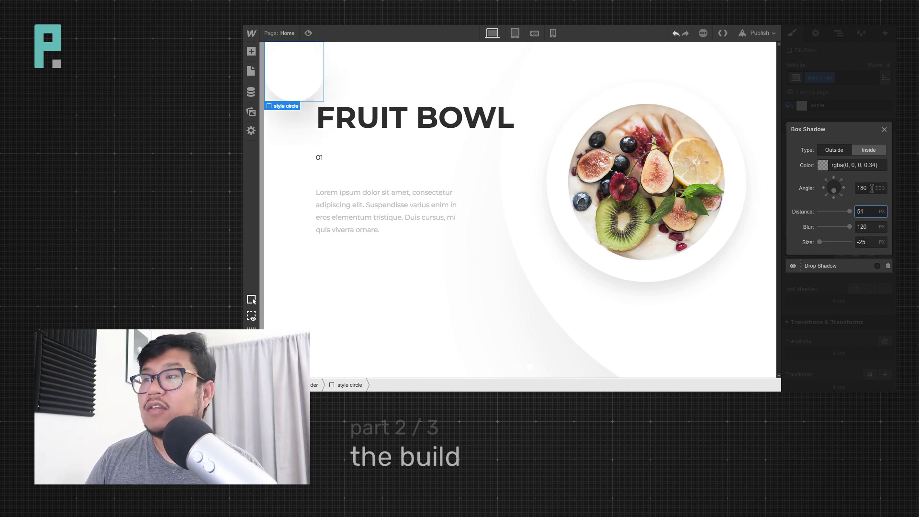
Lower the opacity of the style circle's black shadow colour to 15%
{"action": "left_click", "coordinate": [822, 165]}
{"action": "left_click_drag", "start_coordinate": [883, 228], "coordinate": [883, 247]}
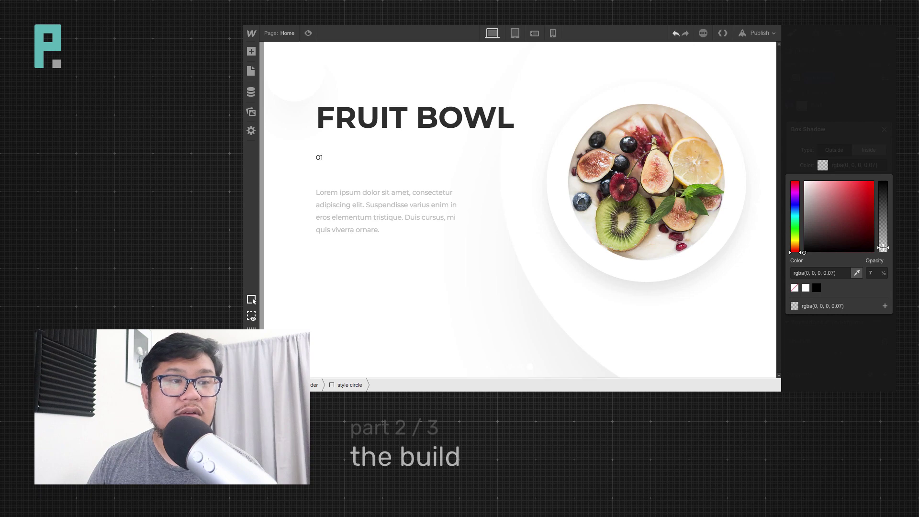
{"action": "left_click_drag", "start_coordinate": [883, 247], "coordinate": [882, 244]}
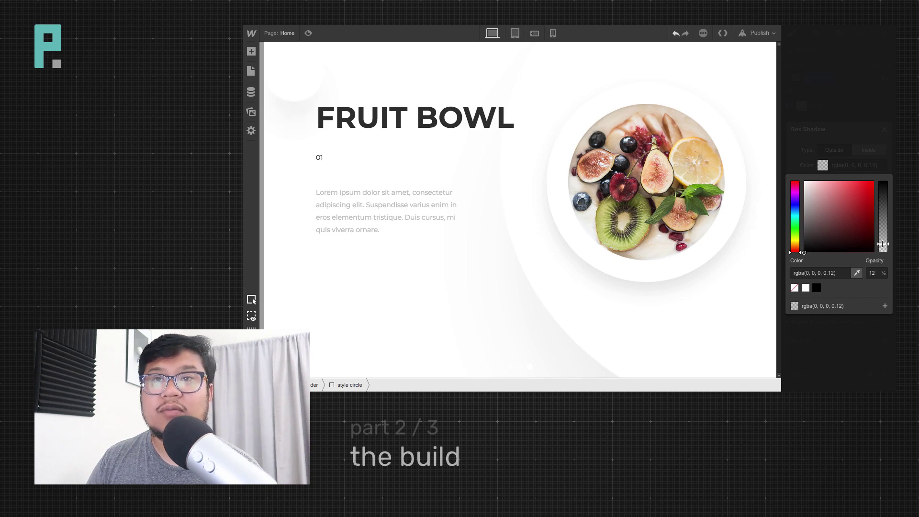
{"action": "left_click", "coordinate": [871, 126]}
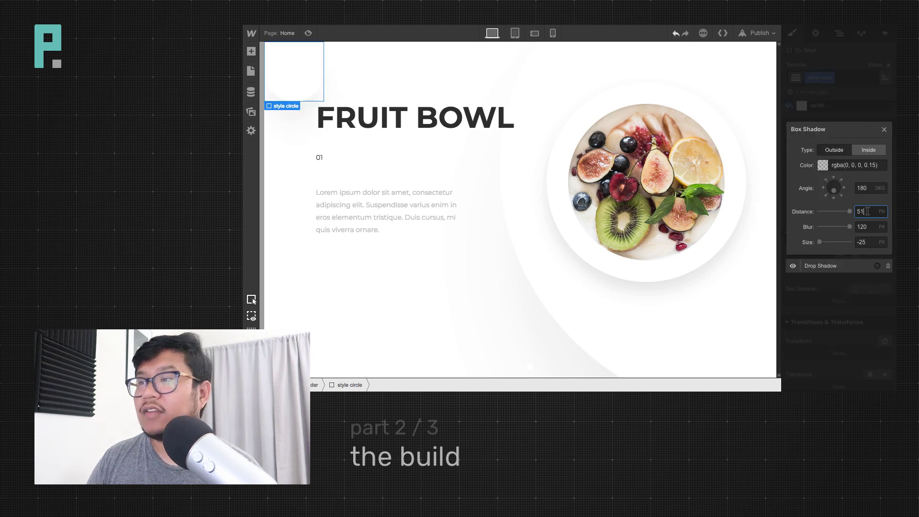
Set the style circle shadow's distance to 22 px and blur to 120 px, and finish the shadow settings
{"action": "left_click", "coordinate": [849, 213]}
{"action": "mouse_move", "coordinate": [848, 211]}
{"action": "left_mouse_down"}
{"action": "mouse_move", "coordinate": [830, 211]}
{"action": "mouse_move", "coordinate": [837, 228]}
{"action": "mouse_move", "coordinate": [853, 225]}
{"action": "left_mouse_up"}
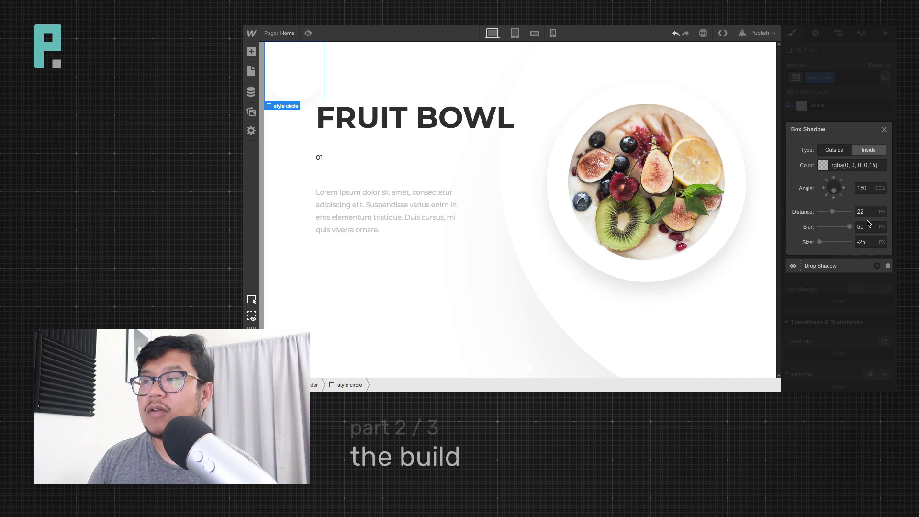
{"action": "left_click", "coordinate": [864, 227]}
{"action": "type", "text": "110"}
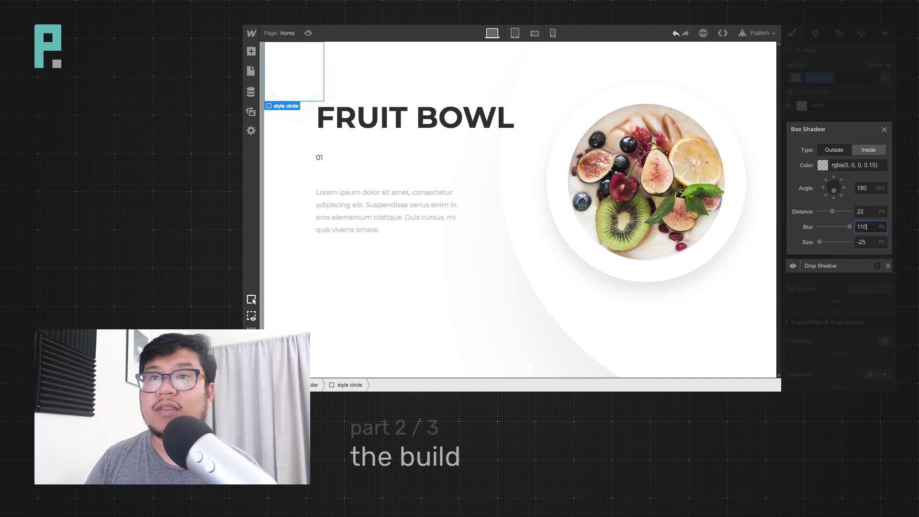
{"action": "key", "text": "shift+Up"}
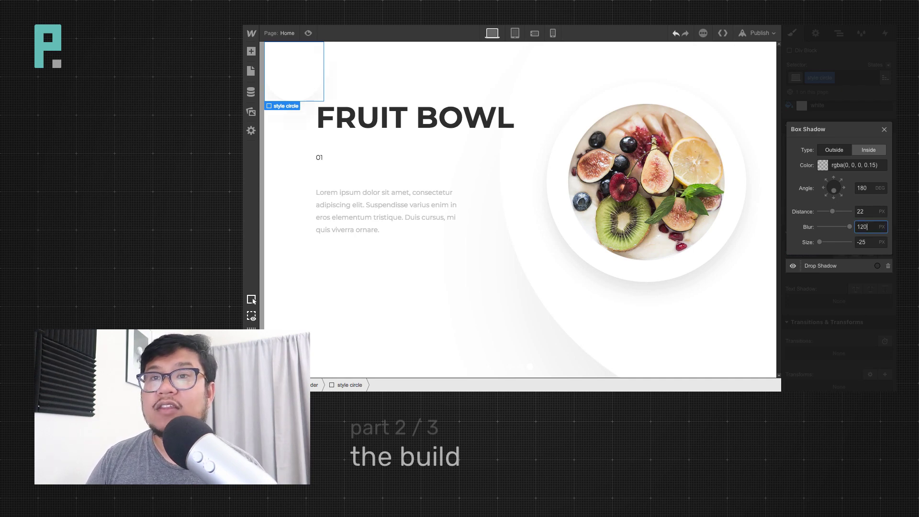
{"action": "left_click", "coordinate": [877, 259]}
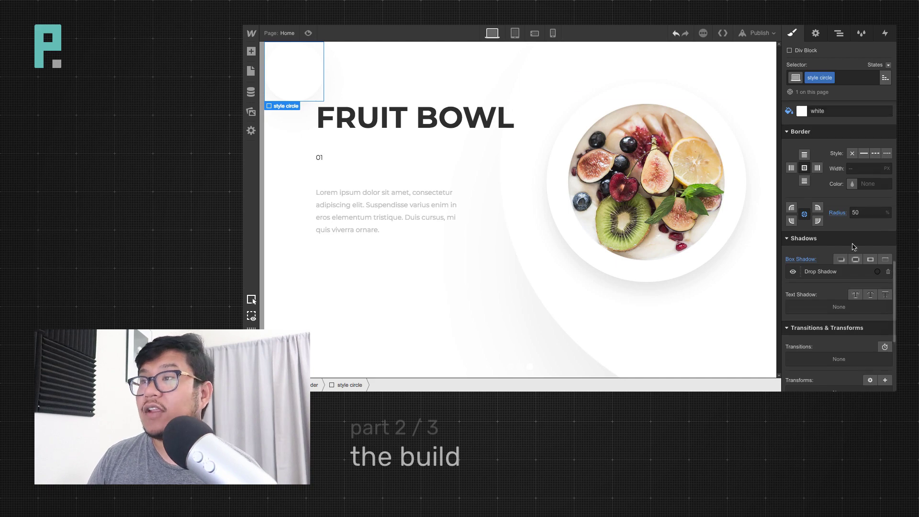
{"action": "scroll", "coordinate": [853, 247], "scroll_direction": "up", "scroll_amount": 10}
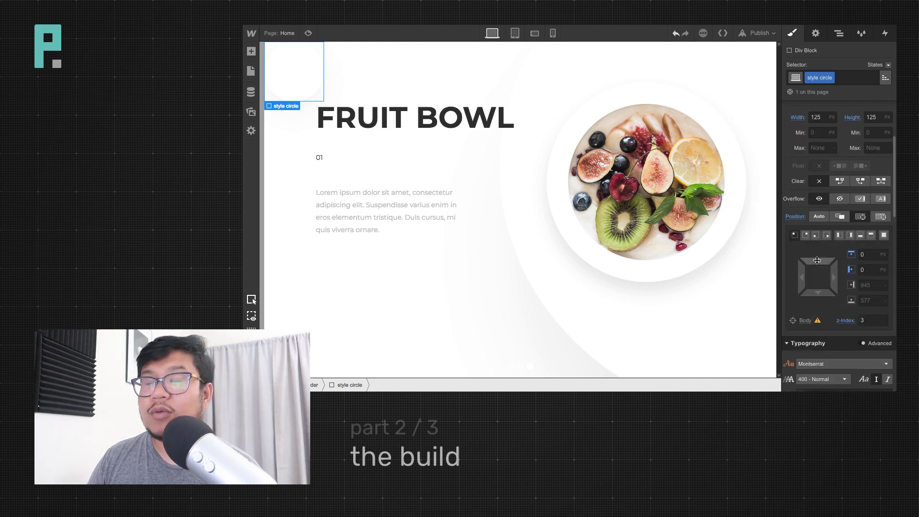
Position the style circle 150 px from the top and 86 px from the left of its container
{"action": "left_click_drag", "start_coordinate": [817, 260], "coordinate": [825, 329]}
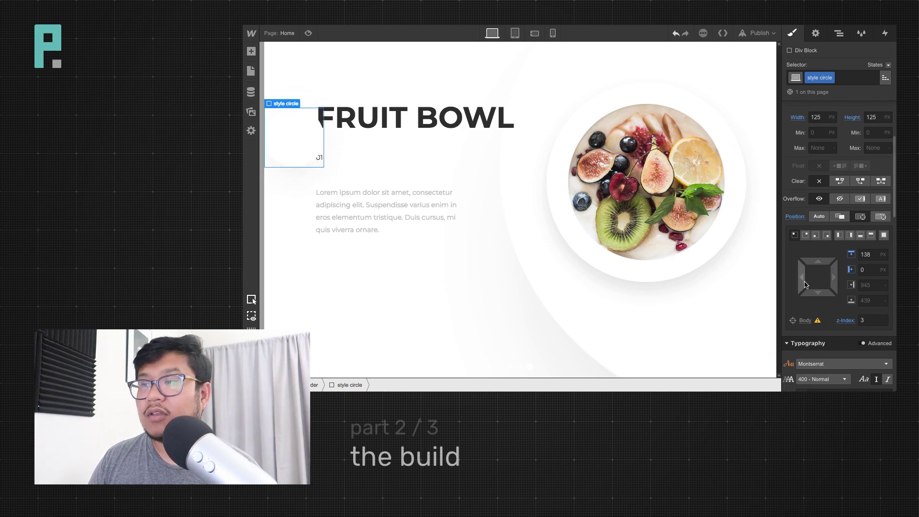
{"action": "left_click_drag", "start_coordinate": [802, 278], "coordinate": [829, 266]}
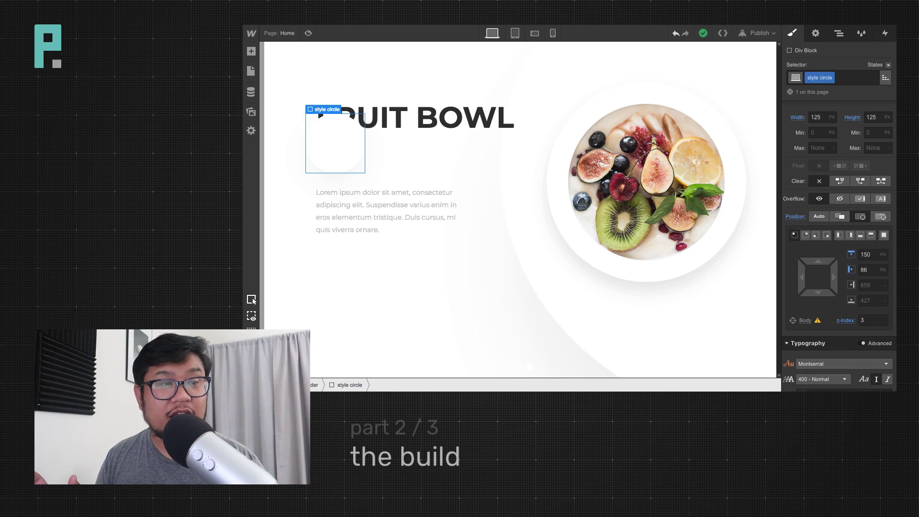
Resize the style circle to 195 px wide and 195 px high
{"action": "scroll", "coordinate": [819, 249], "scroll_direction": "up", "scroll_amount": 3}
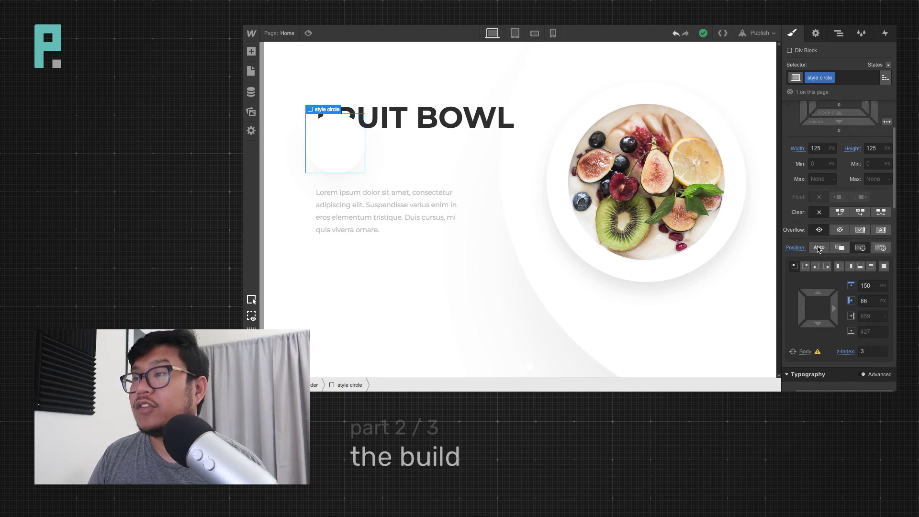
{"action": "key", "text": "shift+Up"}
{"action": "key", "text": "shift+Up"}
{"action": "key", "text": "shift+Up"}
{"action": "key", "text": "shift+Up"}
{"action": "key", "text": "shift+Up"}
{"action": "key", "text": "shift+Up"}
{"action": "key", "text": "shift+Up"}
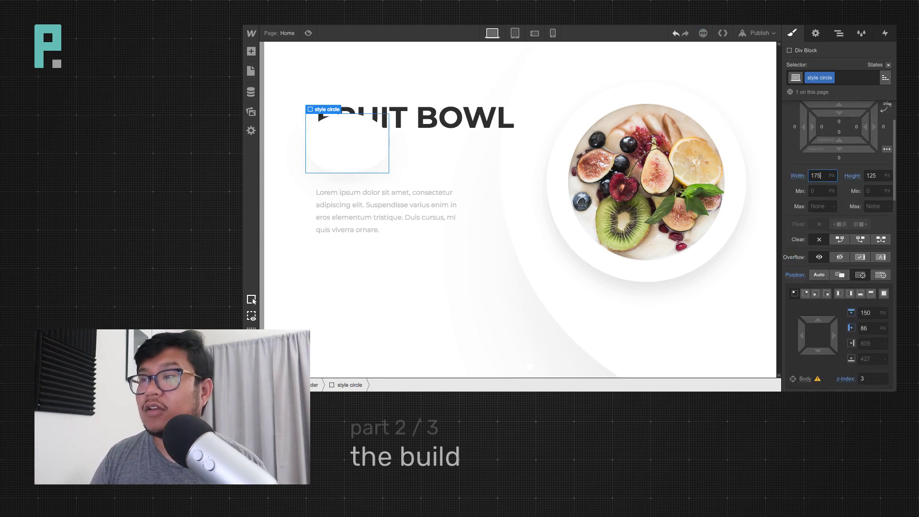
{"action": "key", "text": "Tab"}
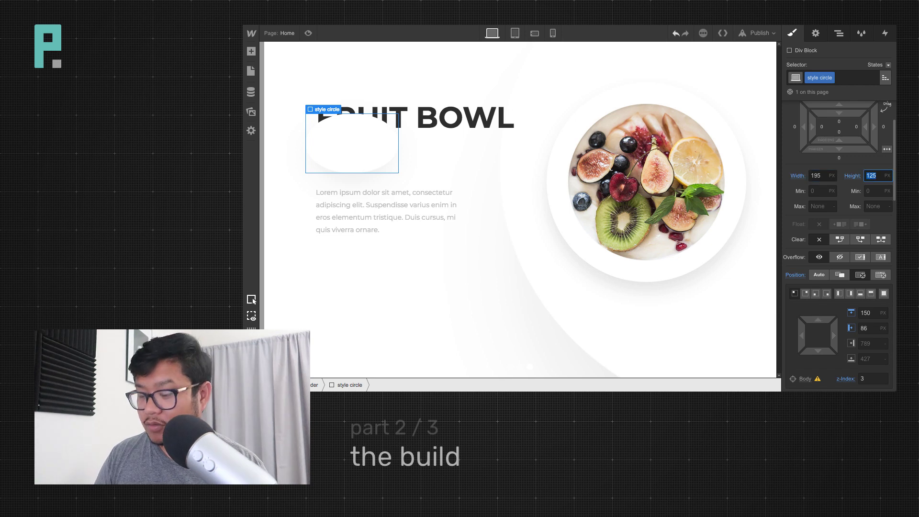
{"action": "type", "text": "195"}
Set the style circle's z-index to 2 so it sits behind the slide text
{"action": "scroll", "coordinate": [792, 223], "scroll_direction": "down", "scroll_amount": 2}
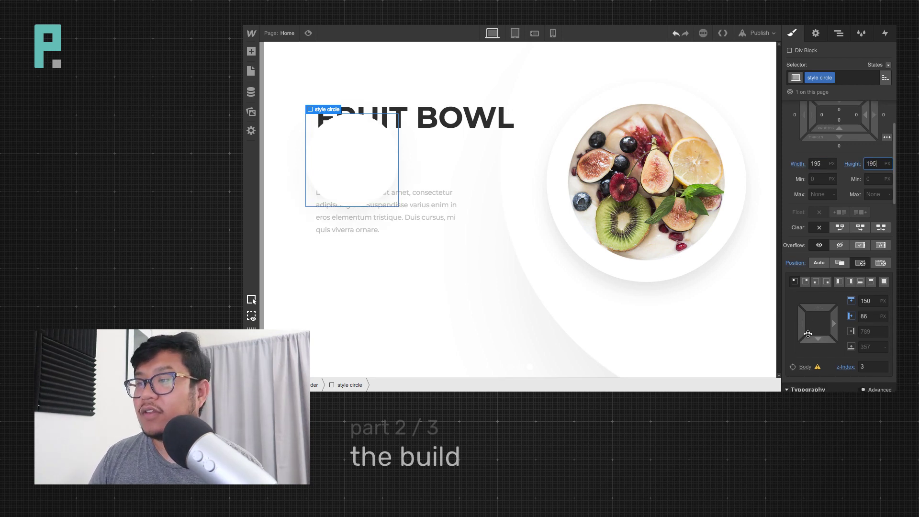
{"action": "left_click", "coordinate": [867, 359]}
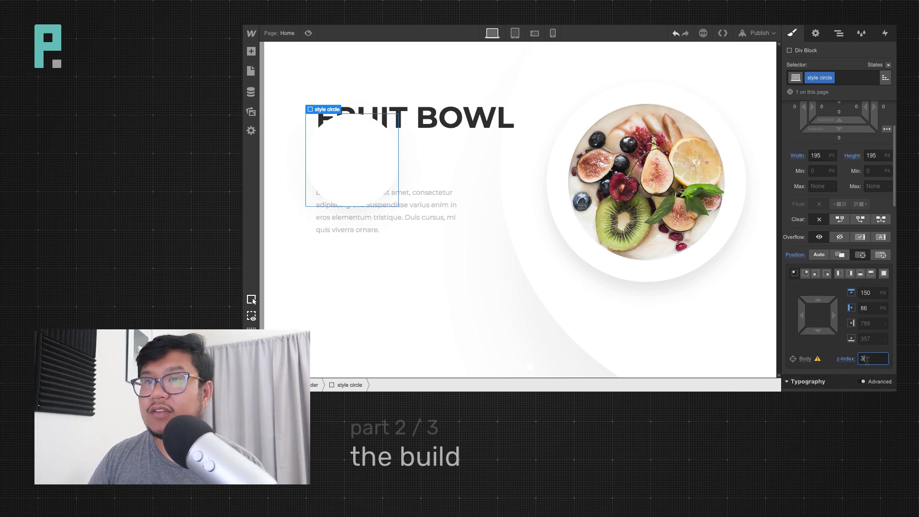
{"action": "type", "text": "2"}
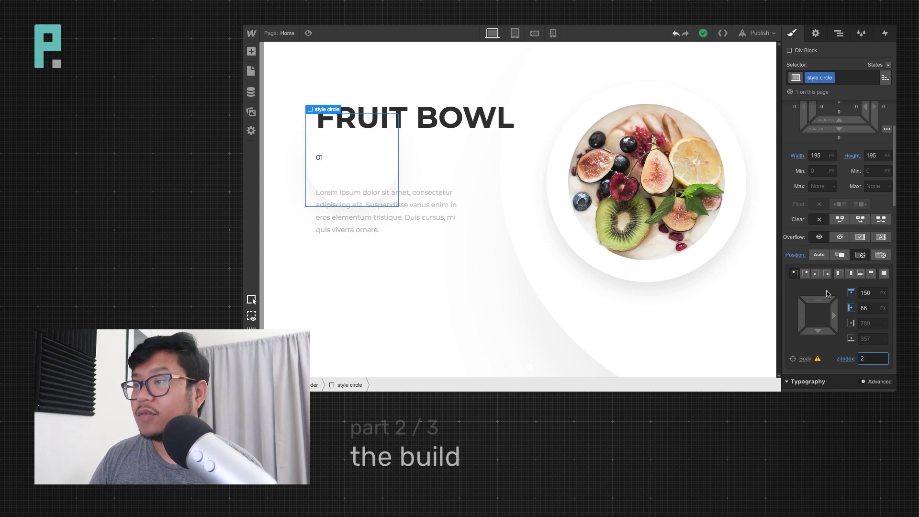
Shift the style circle up and left to a 111 px top offset and a 56 px left offset
{"action": "left_click_drag", "start_coordinate": [819, 300], "coordinate": [820, 281]}
{"action": "left_click_drag", "start_coordinate": [834, 315], "coordinate": [768, 315]}
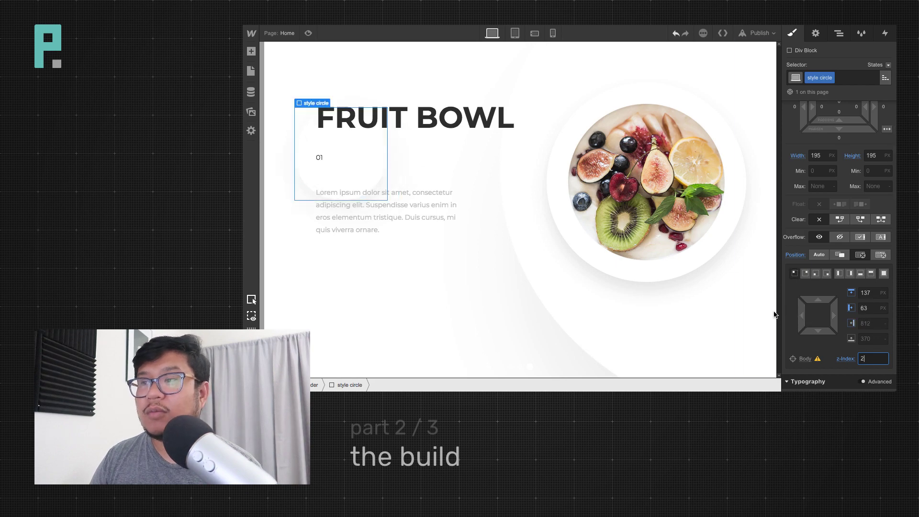
{"action": "left_click_drag", "start_coordinate": [818, 298], "coordinate": [816, 286]}
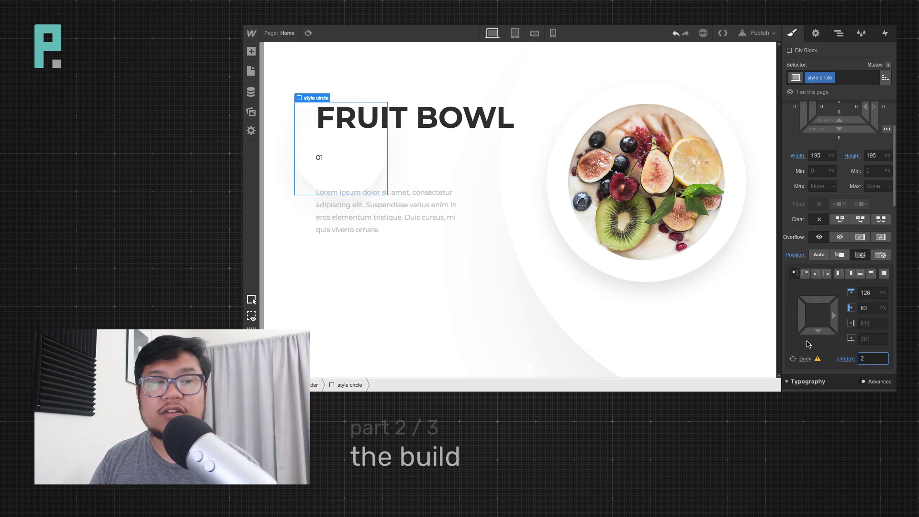
{"action": "left_click_drag", "start_coordinate": [801, 316], "coordinate": [828, 288]}
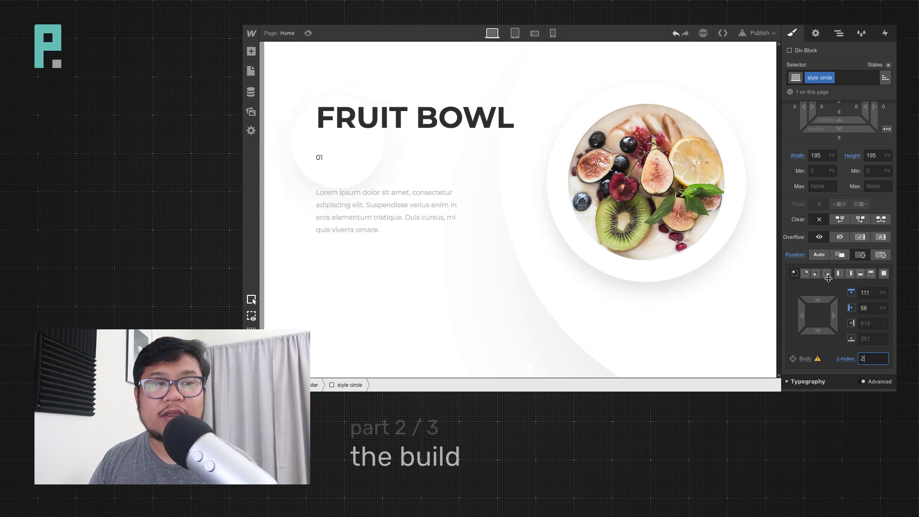
Increase the top margin of the slide description paragraph to 105 px
{"action": "left_click", "coordinate": [395, 225]}
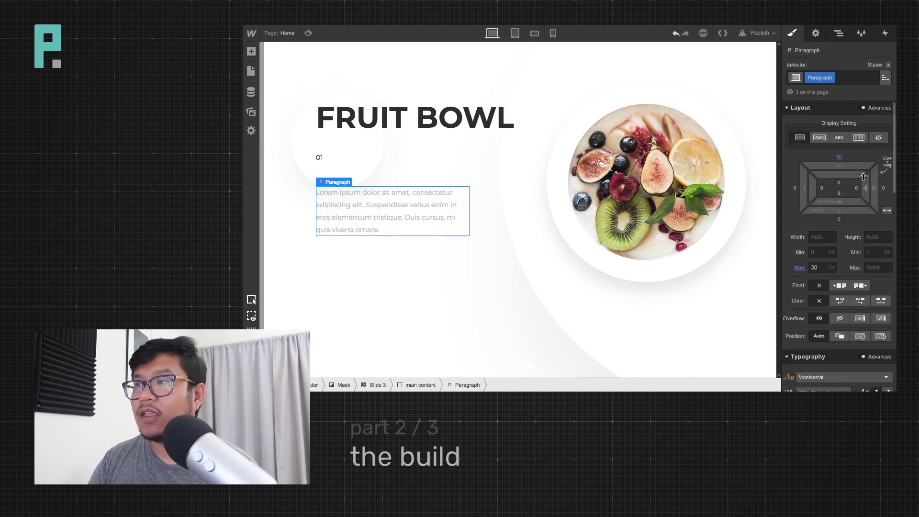
{"action": "left_click_drag", "start_coordinate": [863, 177], "coordinate": [872, 85]}
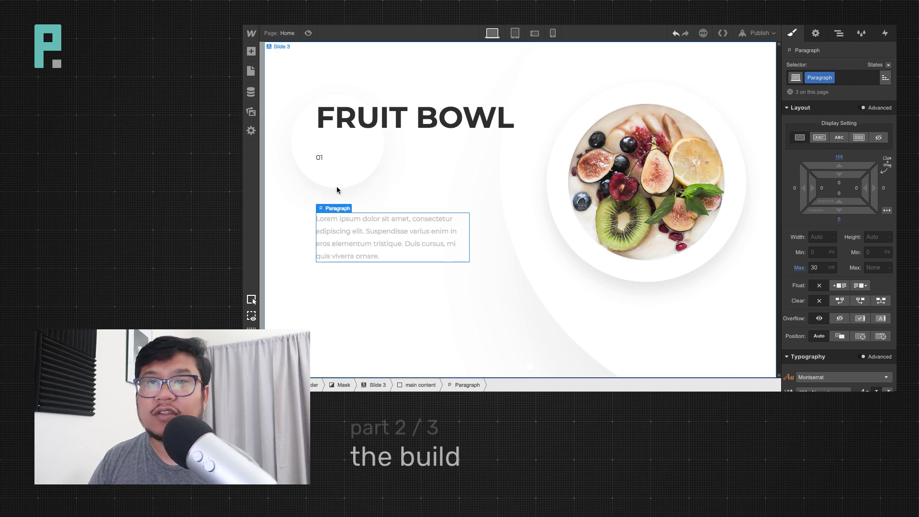
Fine-tune the style circle's position to 115 px from the top and 53 px from the left
{"action": "left_click", "coordinate": [839, 33]}
{"action": "left_click", "coordinate": [843, 303]}
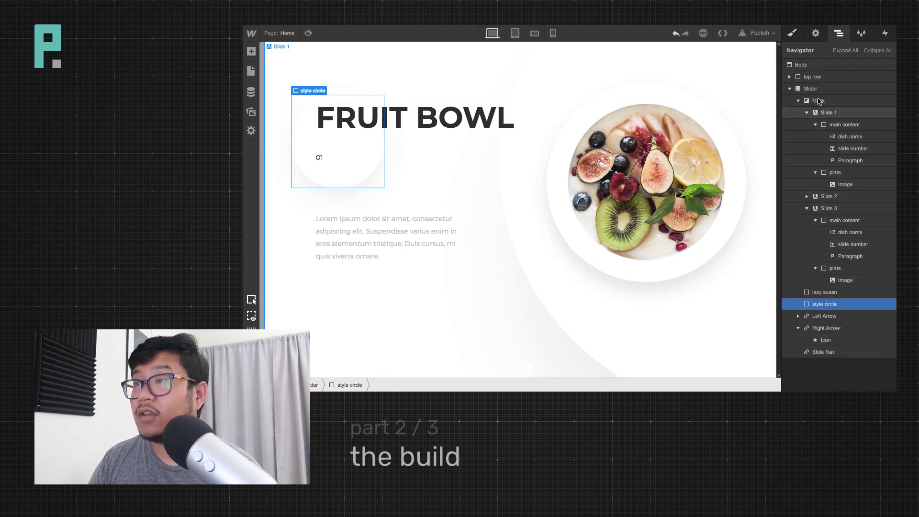
{"action": "key", "text": "s"}
{"action": "scroll", "coordinate": [850, 329], "scroll_direction": "down", "scroll_amount": 4}
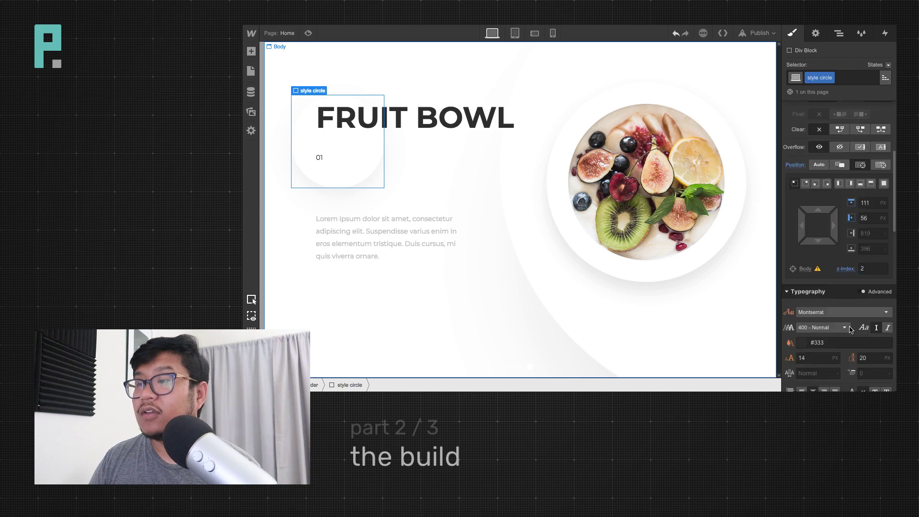
{"action": "mouse_move", "coordinate": [815, 212]}
{"action": "left_mouse_down"}
{"action": "mouse_move", "coordinate": [818, 224]}
{"action": "mouse_move", "coordinate": [825, 217]}
{"action": "left_mouse_up"}
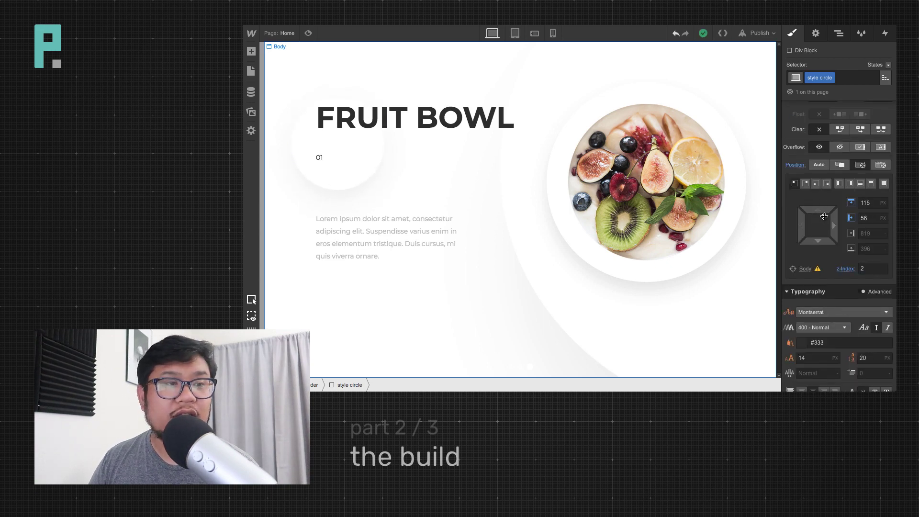
{"action": "left_click_drag", "start_coordinate": [824, 216], "coordinate": [795, 220]}
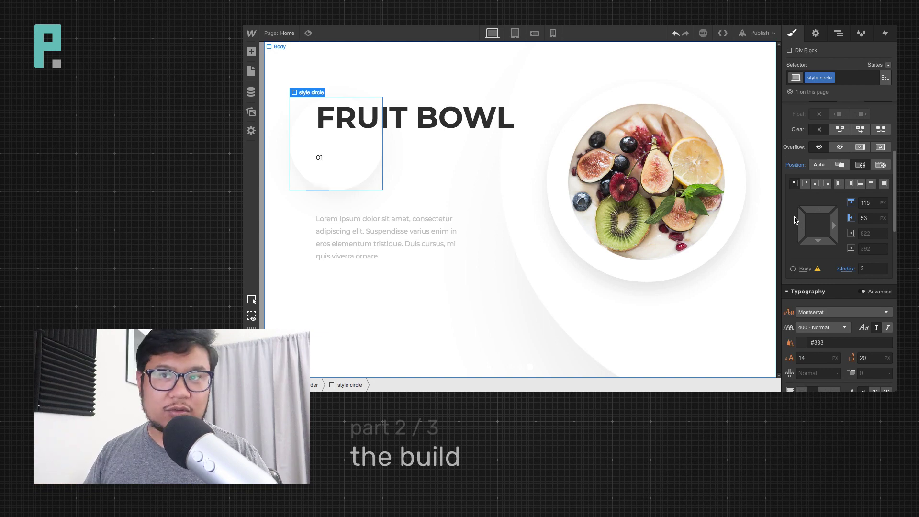
Add a button directly after the style circle inside the slider and give it the class "book now"
{"action": "left_click", "coordinate": [838, 33]}
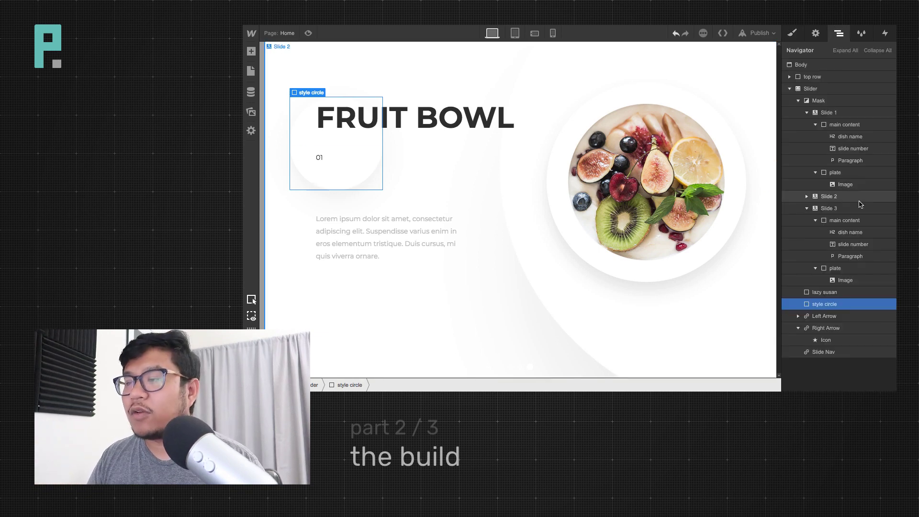
{"action": "key", "text": "a"}
{"action": "left_click_drag", "start_coordinate": [356, 282], "coordinate": [834, 309]}
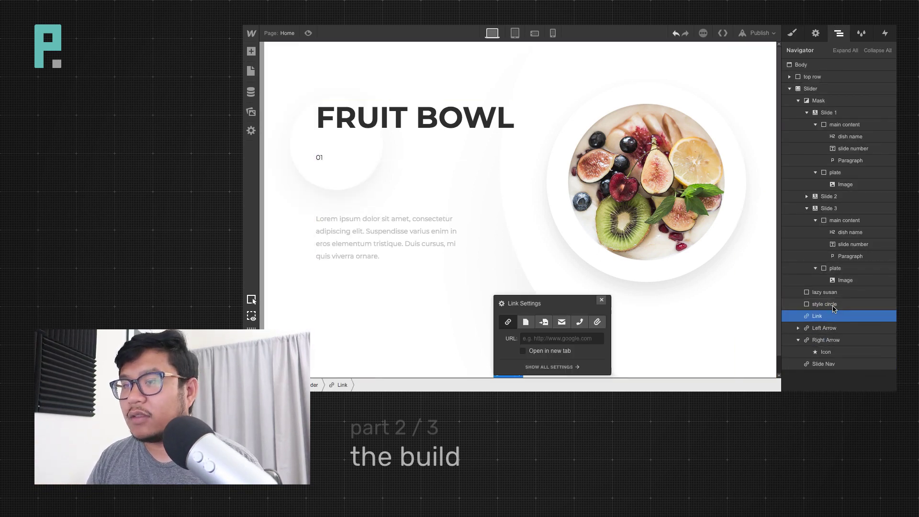
{"action": "left_click", "coordinate": [793, 35]}
{"action": "left_click", "coordinate": [817, 77]}
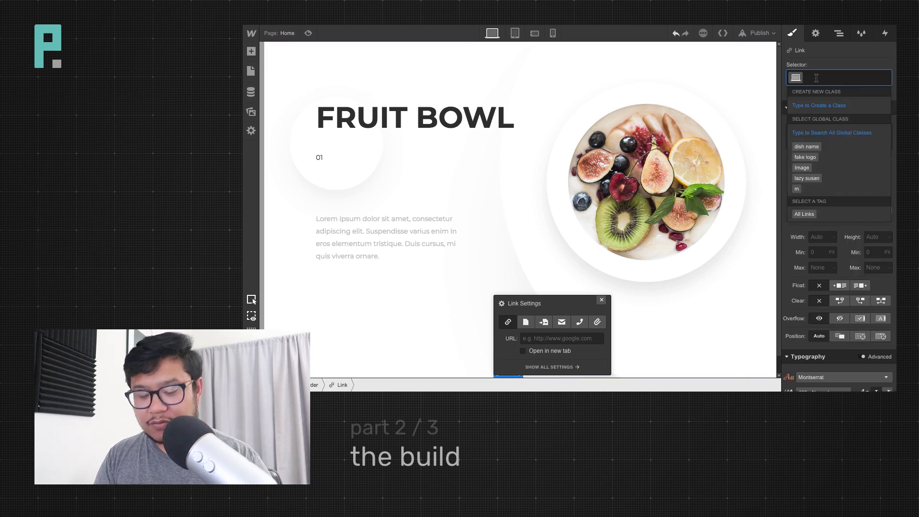
{"action": "type", "text": "book now"}
{"action": "key", "text": "Return"}
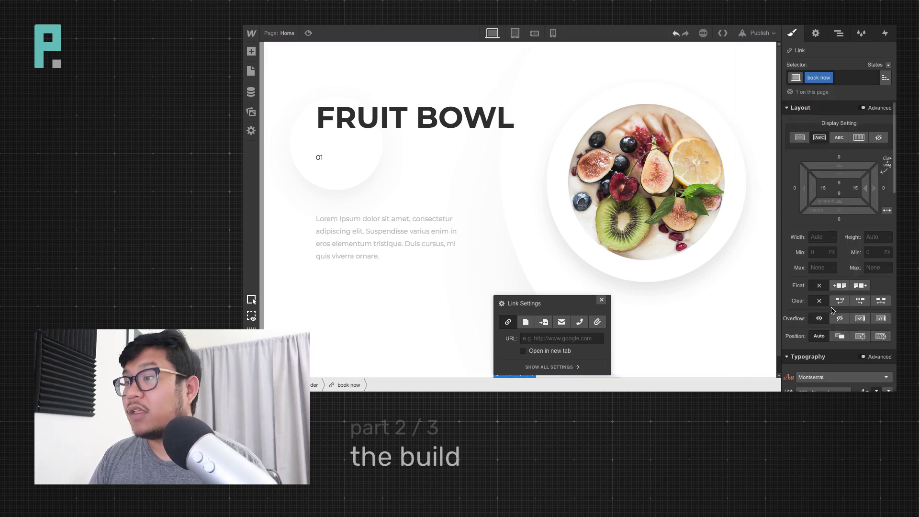
Close the link settings and give the book now button absolute positioning anchored to the bottom left
{"action": "left_click", "coordinate": [860, 336]}
{"action": "scroll", "coordinate": [842, 311], "scroll_direction": "down", "scroll_amount": 2}
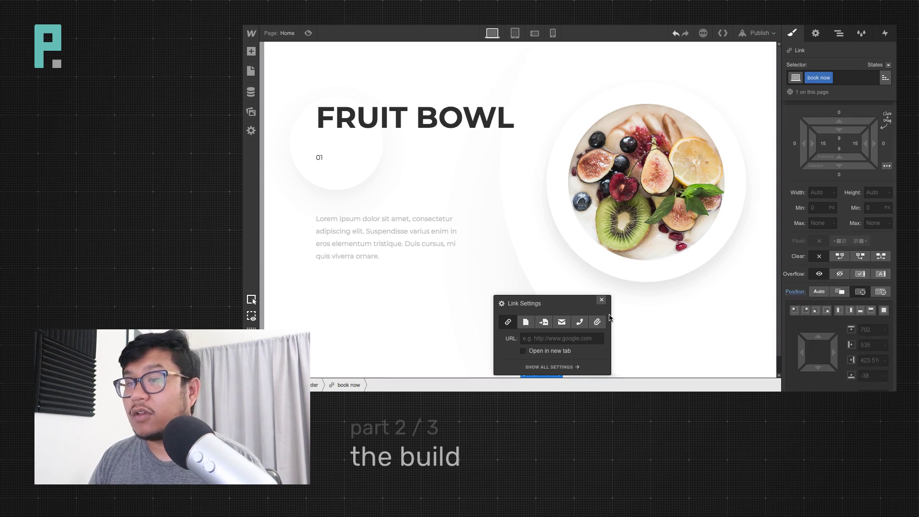
{"action": "left_click", "coordinate": [602, 300]}
{"action": "scroll", "coordinate": [810, 297], "scroll_direction": "down", "scroll_amount": 1}
{"action": "left_click", "coordinate": [795, 281]}
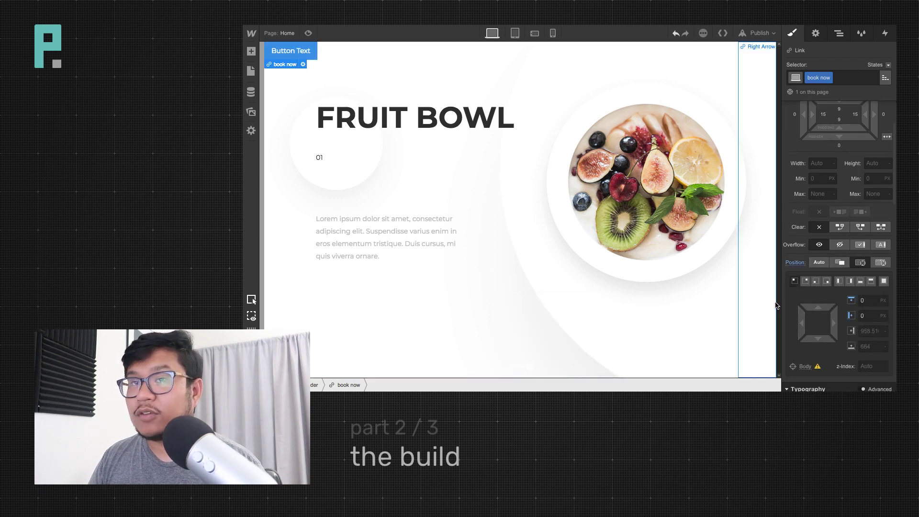
{"action": "left_click", "coordinate": [816, 281]}
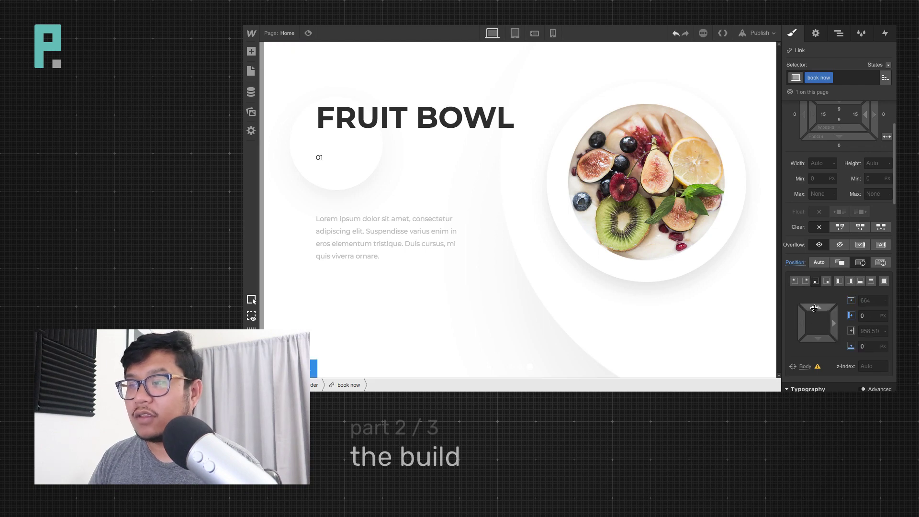
Offset the book now button 153 px from the bottom and 105 px from the left, and check the main content block's left offset
{"action": "left_click_drag", "start_coordinate": [818, 338], "coordinate": [839, 122]}
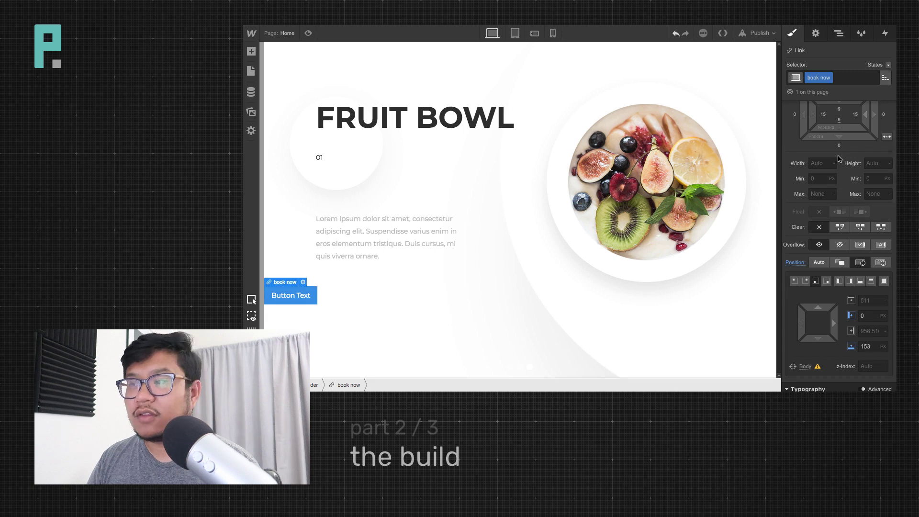
{"action": "left_click_drag", "start_coordinate": [801, 323], "coordinate": [833, 323]}
{"action": "left_click", "coordinate": [427, 248]}
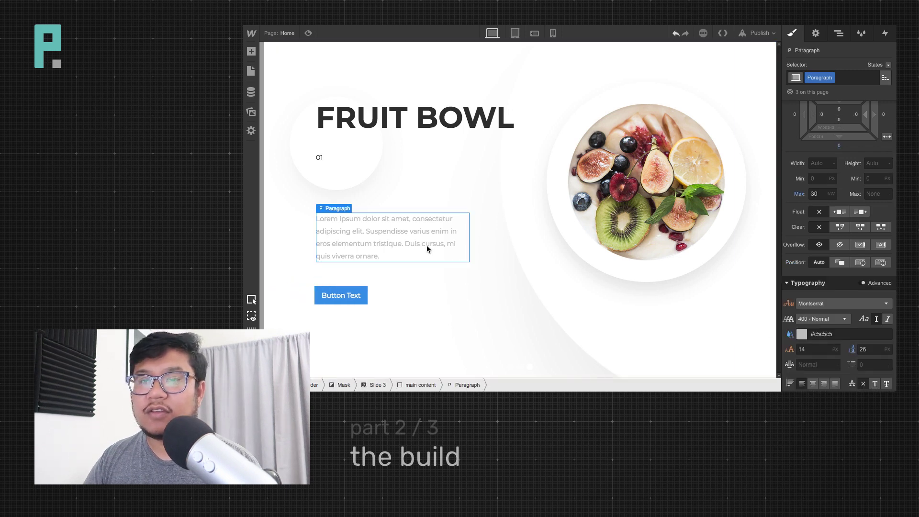
{"action": "left_click", "coordinate": [420, 385]}
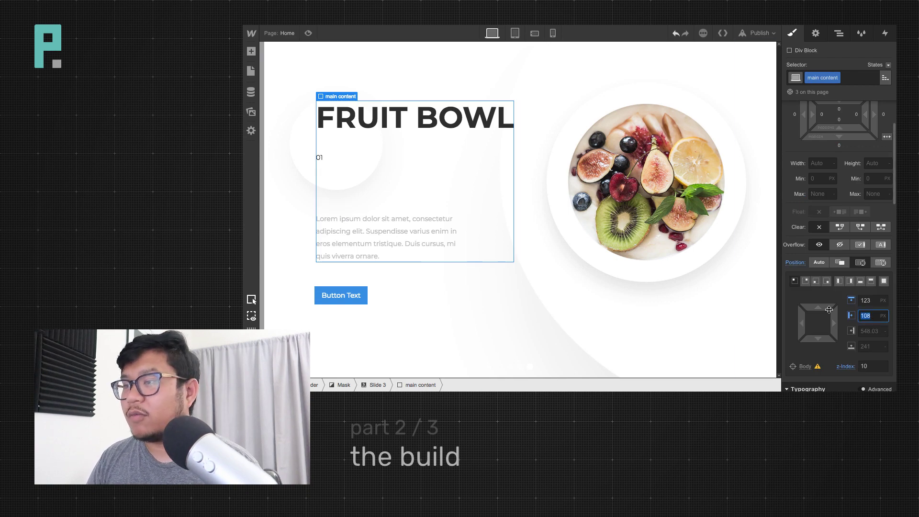
{"action": "left_click", "coordinate": [325, 299]}
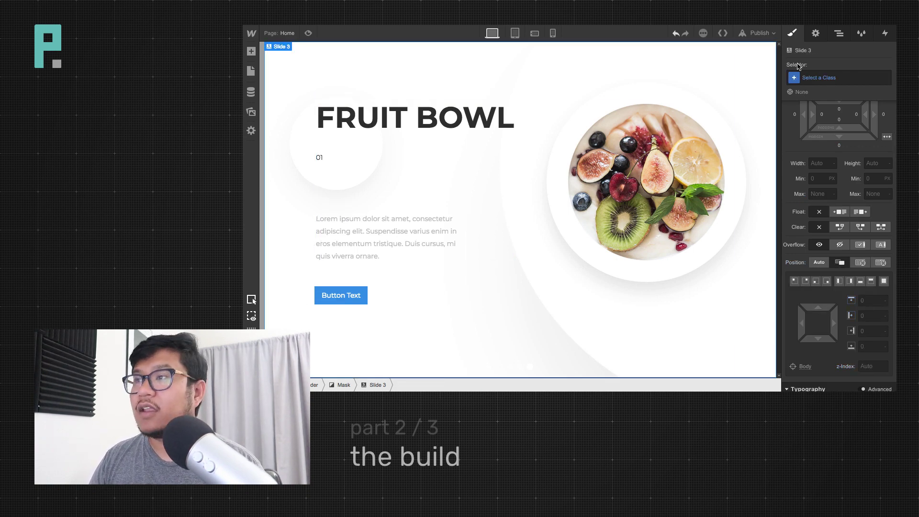
Set the book now button's z-index to 2
{"action": "left_click", "coordinate": [839, 33]}
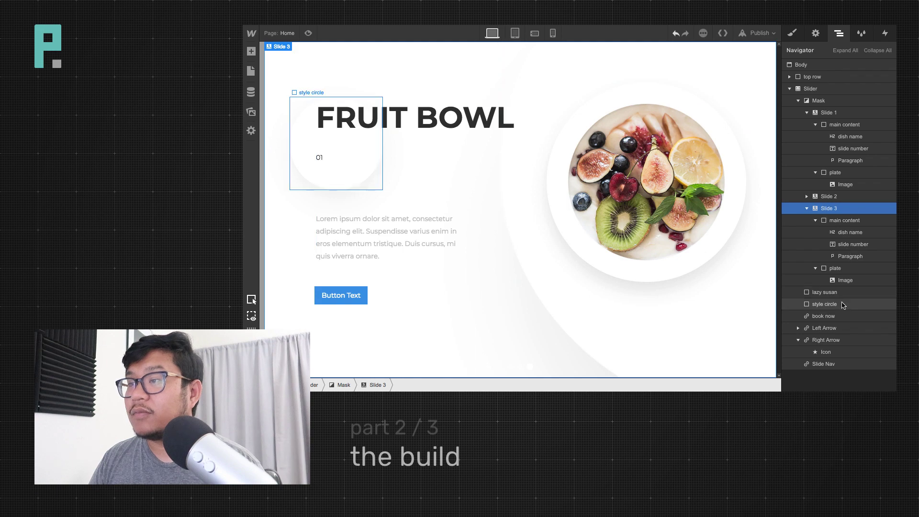
{"action": "left_click", "coordinate": [823, 316]}
{"action": "left_click", "coordinate": [792, 33]}
{"action": "scroll", "coordinate": [872, 327], "scroll_direction": "down", "scroll_amount": 1}
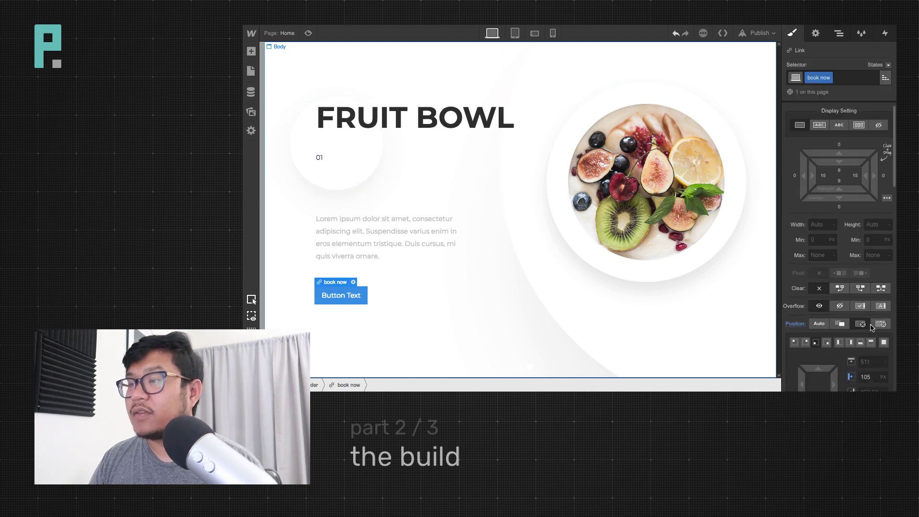
{"action": "scroll", "coordinate": [872, 327], "scroll_direction": "down", "scroll_amount": 3}
{"action": "left_click", "coordinate": [868, 290]}
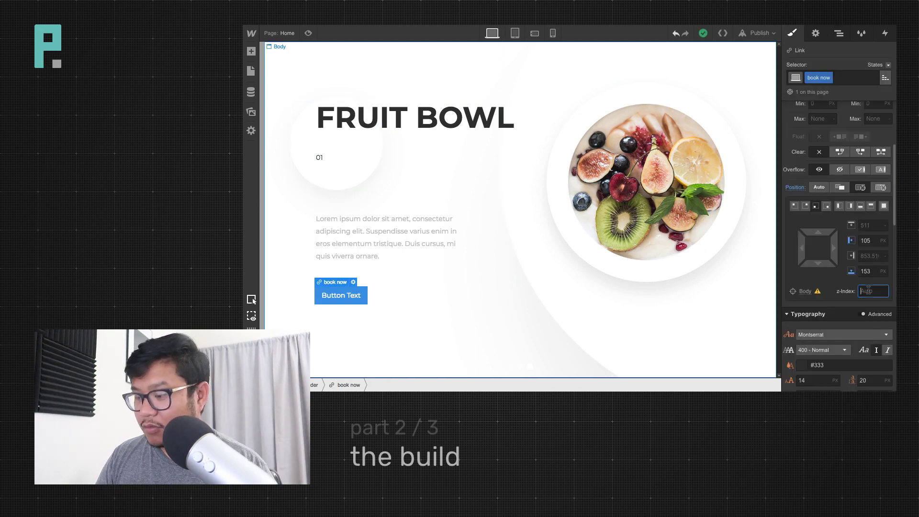
{"action": "type", "text": "2"}
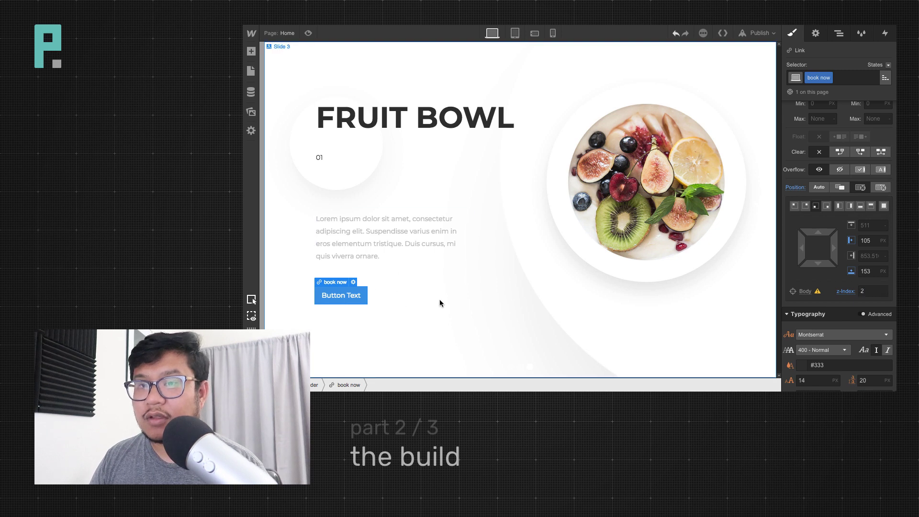
Raise the book now button's z-index to 5
{"action": "left_click", "coordinate": [442, 302]}
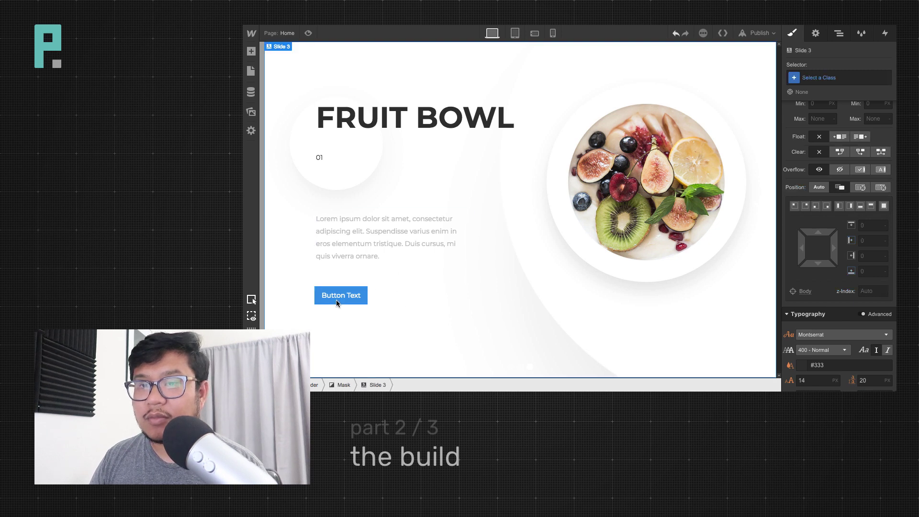
{"action": "left_click", "coordinate": [390, 266]}
{"action": "left_click", "coordinate": [839, 33]}
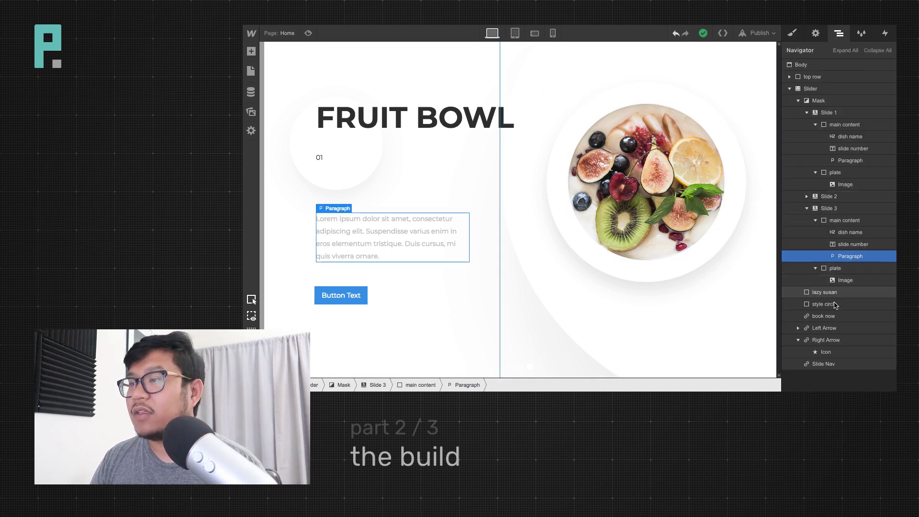
{"action": "left_click", "coordinate": [824, 315]}
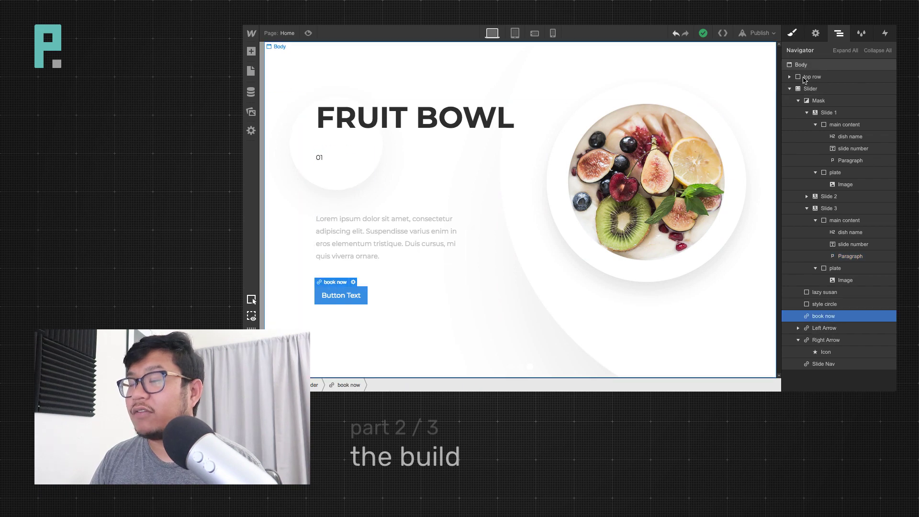
{"action": "key", "text": "s"}
{"action": "scroll", "coordinate": [838, 215], "scroll_direction": "down", "scroll_amount": 5}
{"action": "left_click", "coordinate": [872, 261]}
{"action": "type", "text": "2"}
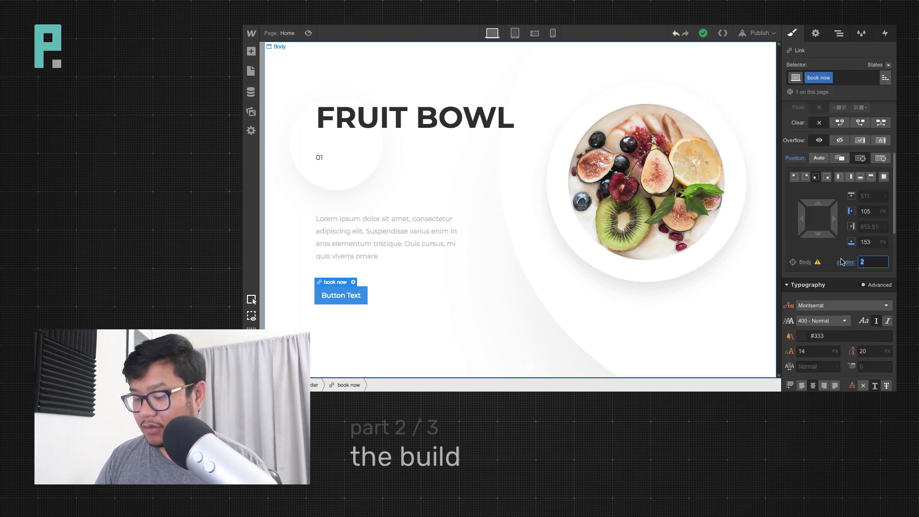
{"action": "left_click", "coordinate": [410, 310]}
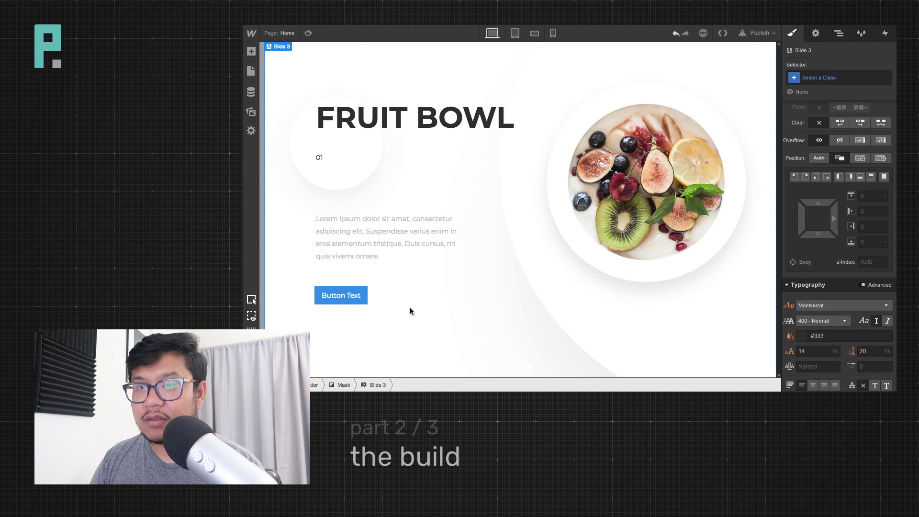
Replace the button's placeholder text with "Book now"
{"action": "left_click", "coordinate": [339, 295]}
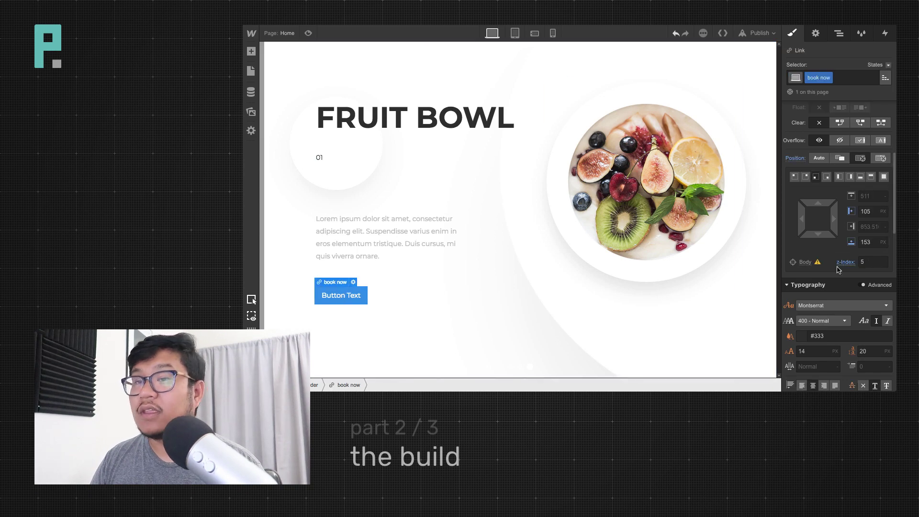
{"action": "double_click", "coordinate": [344, 295]}
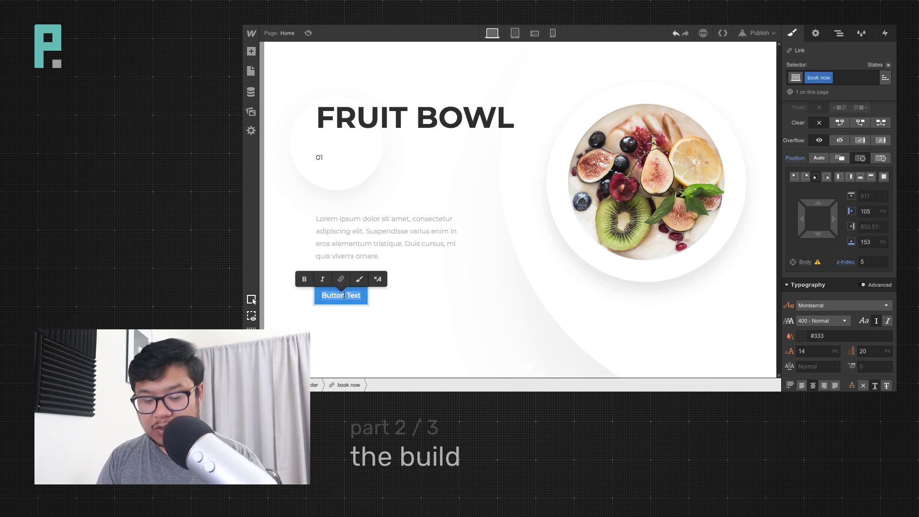
{"action": "type", "text": "Book No"}
{"action": "key", "text": "BackSpace"}
{"action": "key", "text": "BackSpace"}
{"action": "key", "text": "BackSpace"}
{"action": "key", "text": "BackSpace"}
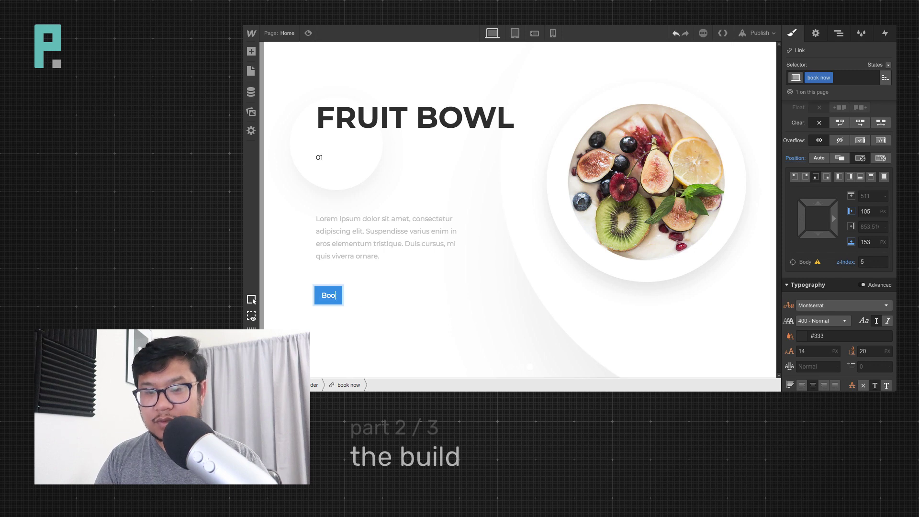
{"action": "type", "text": "k no"}
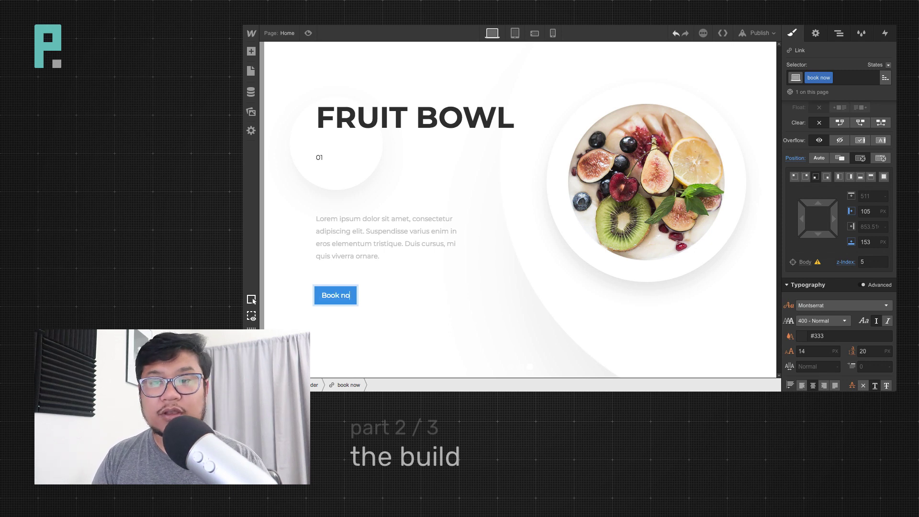
{"action": "type", "text": "w"}
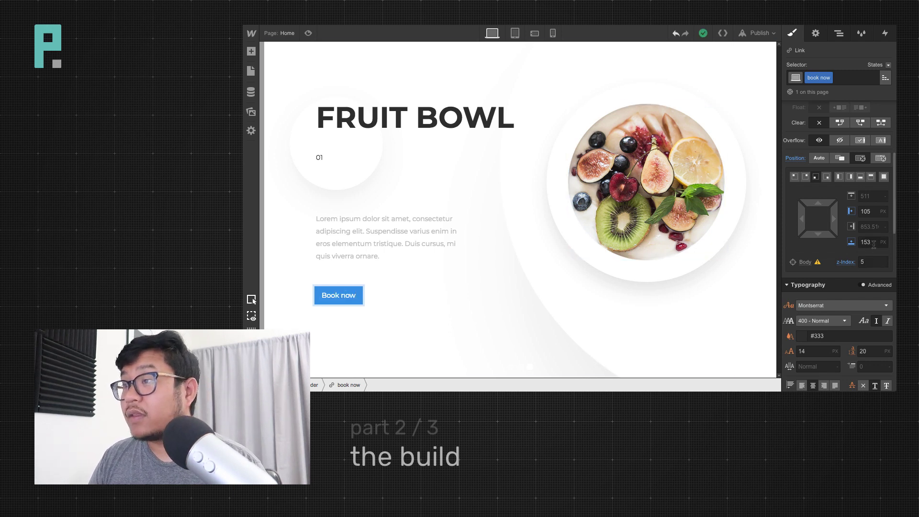
Set the book now button's left offset to 108 px and make its text all caps
{"action": "left_click", "coordinate": [867, 211]}
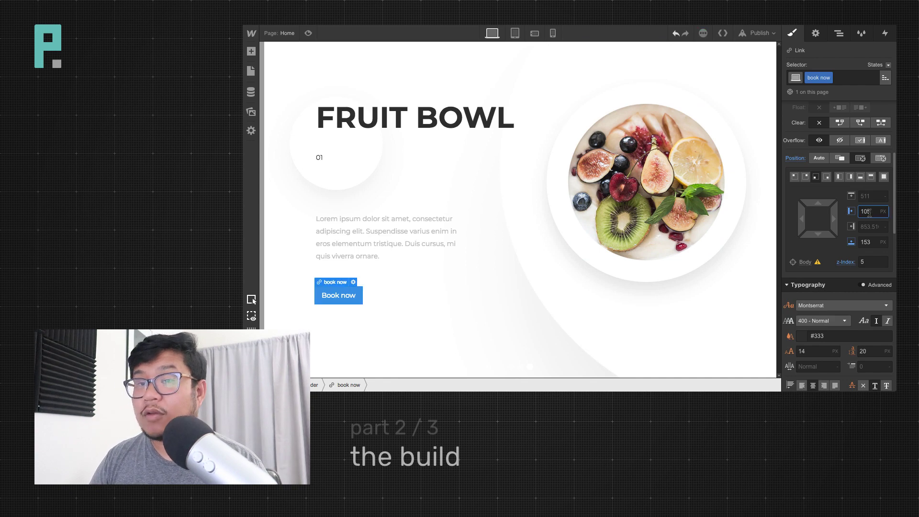
{"action": "key", "text": "Up"}
{"action": "key", "text": "Up"}
{"action": "key", "text": "Up"}
{"action": "scroll", "coordinate": [849, 270], "scroll_direction": "down", "scroll_amount": 4}
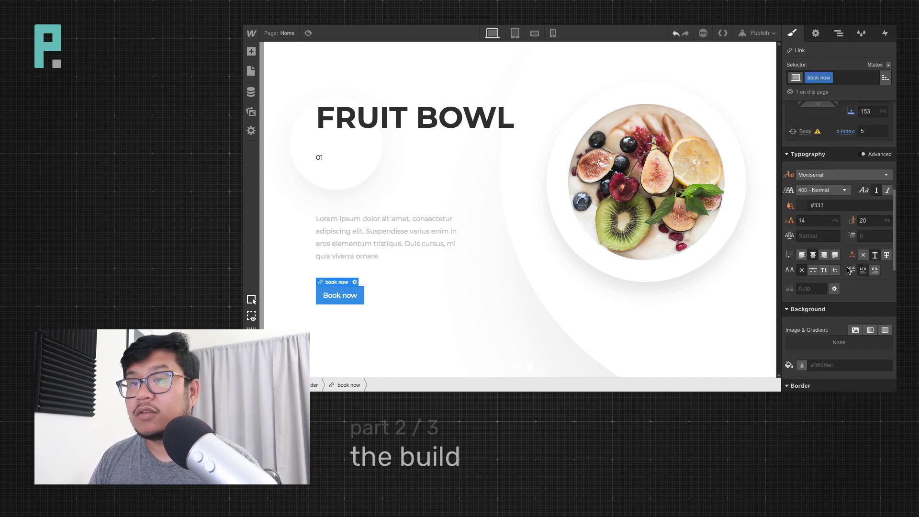
{"action": "left_click", "coordinate": [813, 270]}
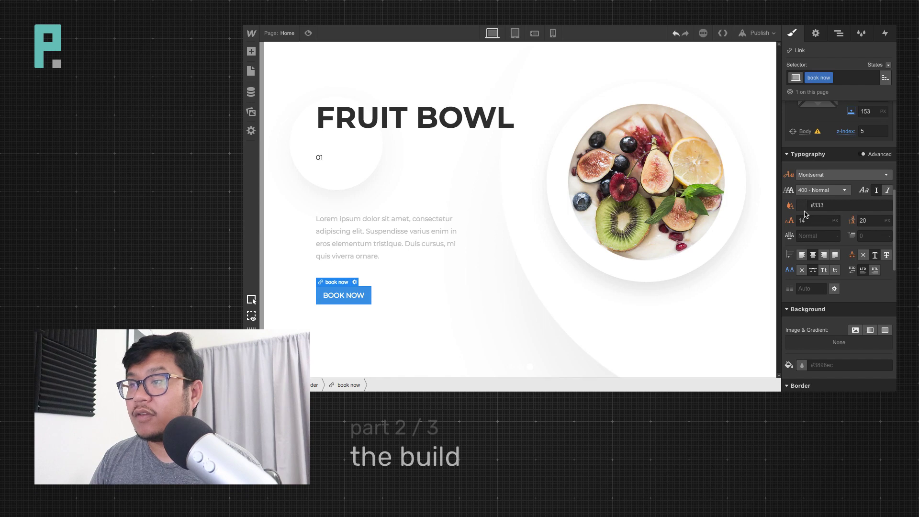
Set the book now button's background color to #333
{"action": "scroll", "coordinate": [848, 276], "scroll_direction": "down", "scroll_amount": 1}
{"action": "left_click", "coordinate": [830, 339]}
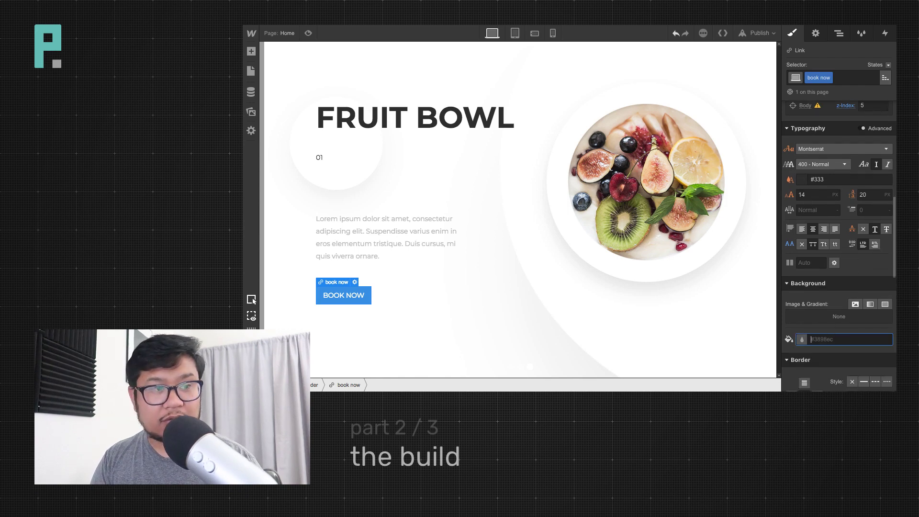
{"action": "type", "text": "black"}
{"action": "left_click", "coordinate": [802, 339]}
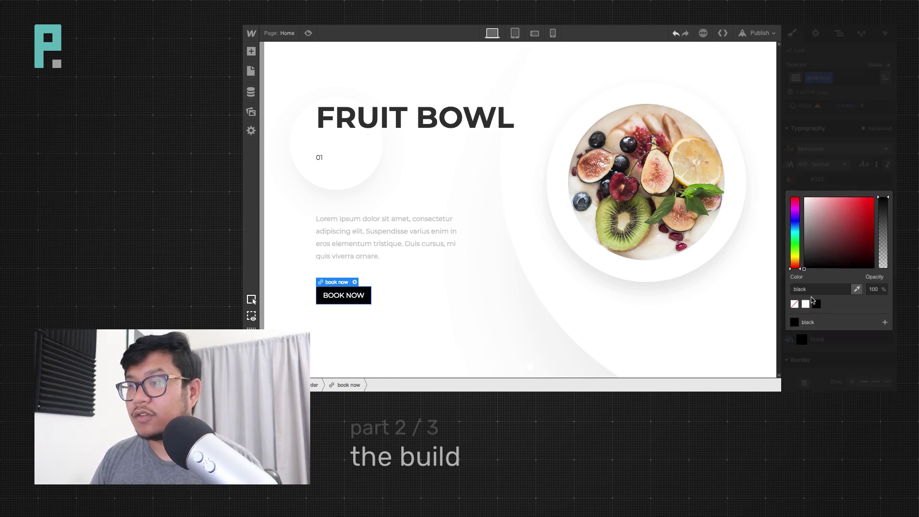
{"action": "double_click", "coordinate": [813, 289]}
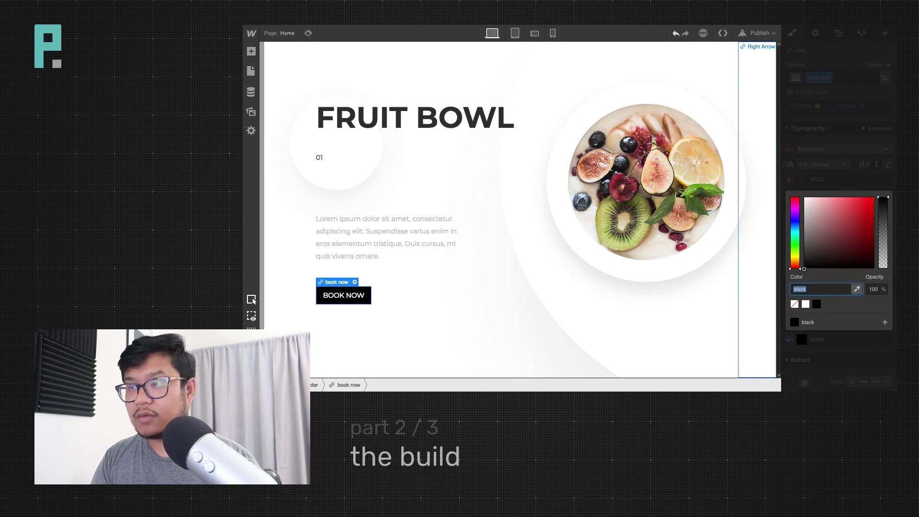
{"action": "type", "text": "#333"}
{"action": "key", "text": "Return"}
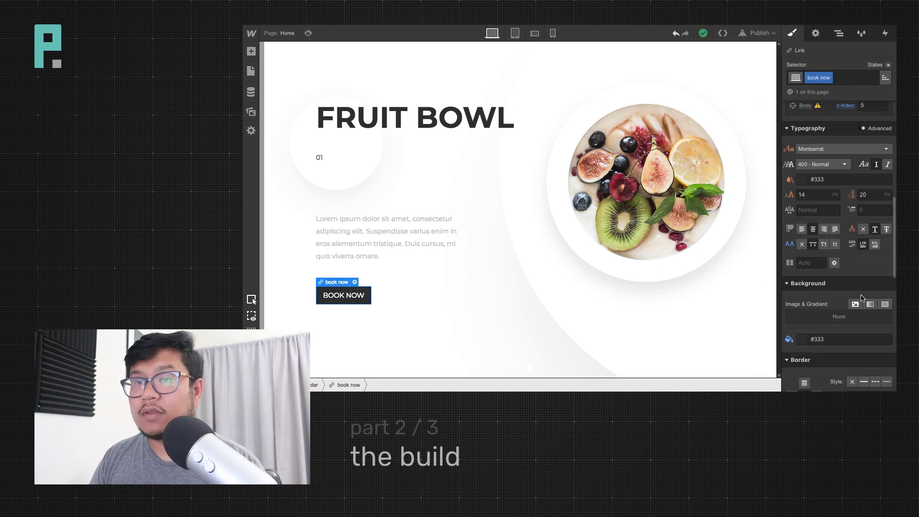
Round the book now button's corners with a border radius of 25 px
{"action": "scroll", "coordinate": [847, 298], "scroll_direction": "down", "scroll_amount": 5}
{"action": "left_click", "coordinate": [859, 235]}
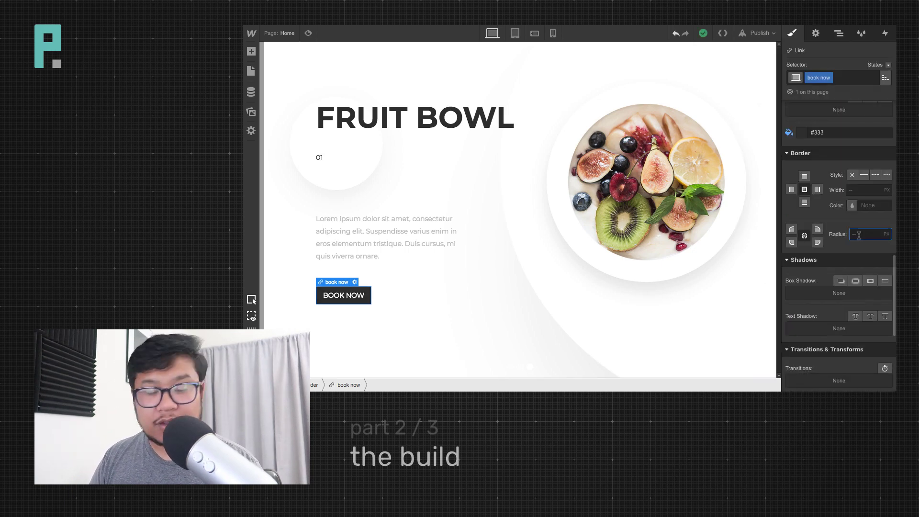
{"action": "type", "text": "100"}
{"action": "key", "text": "Return"}
Increase the book now button's top and bottom padding to 12 px and widen both side paddings equally
{"action": "scroll", "coordinate": [831, 215], "scroll_direction": "up", "scroll_amount": 5}
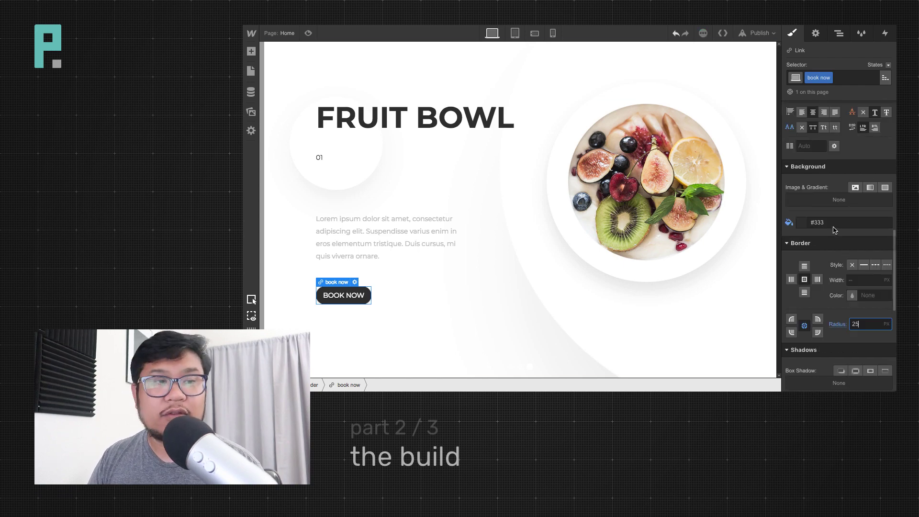
{"action": "scroll", "coordinate": [831, 215], "scroll_direction": "up", "scroll_amount": 5}
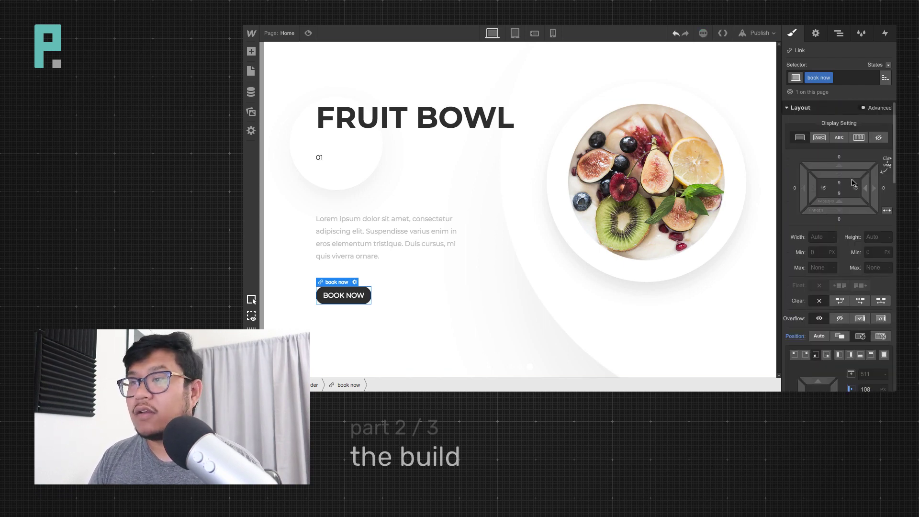
{"action": "left_click_drag", "start_coordinate": [850, 177], "coordinate": [850, 184]}
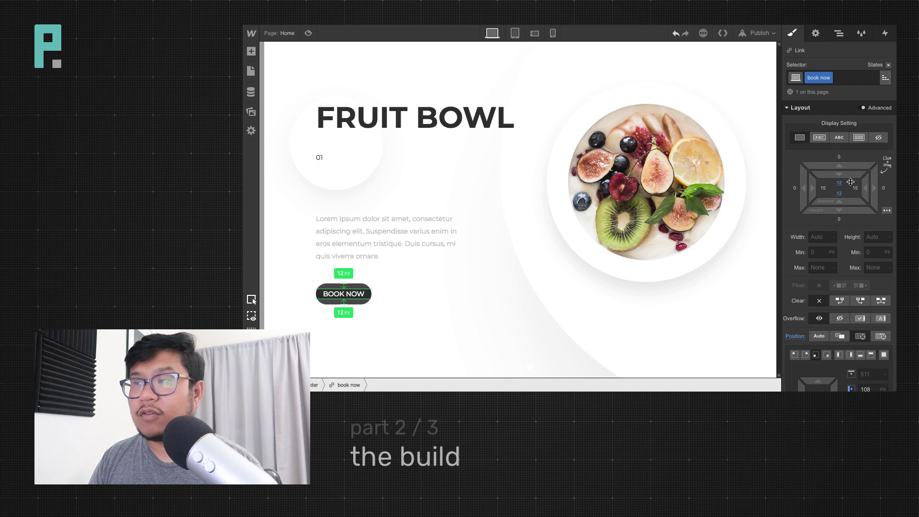
{"action": "left_click_drag", "start_coordinate": [815, 187], "coordinate": [840, 188]}
Set the book now button's font size to 12 px
{"action": "scroll", "coordinate": [830, 267], "scroll_direction": "down", "scroll_amount": 5}
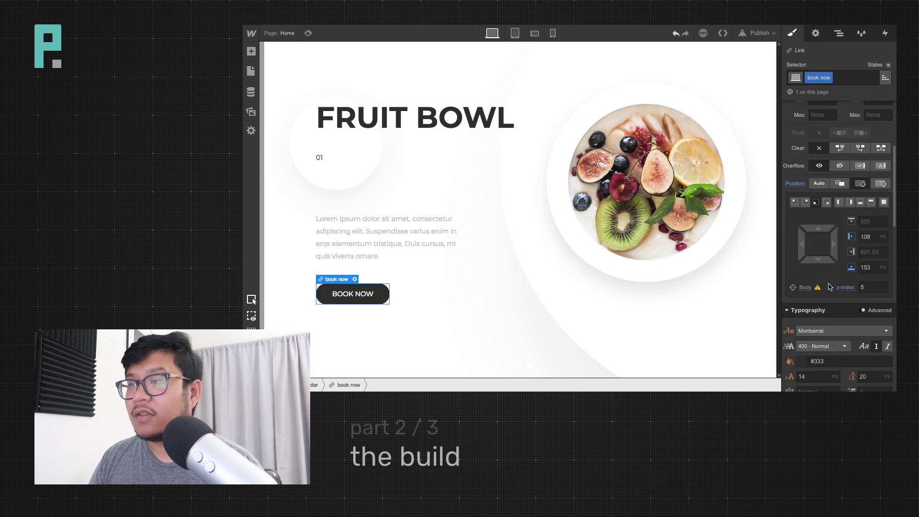
{"action": "left_click", "coordinate": [815, 376]}
{"action": "key", "text": "Down"}
{"action": "key", "text": "Down"}
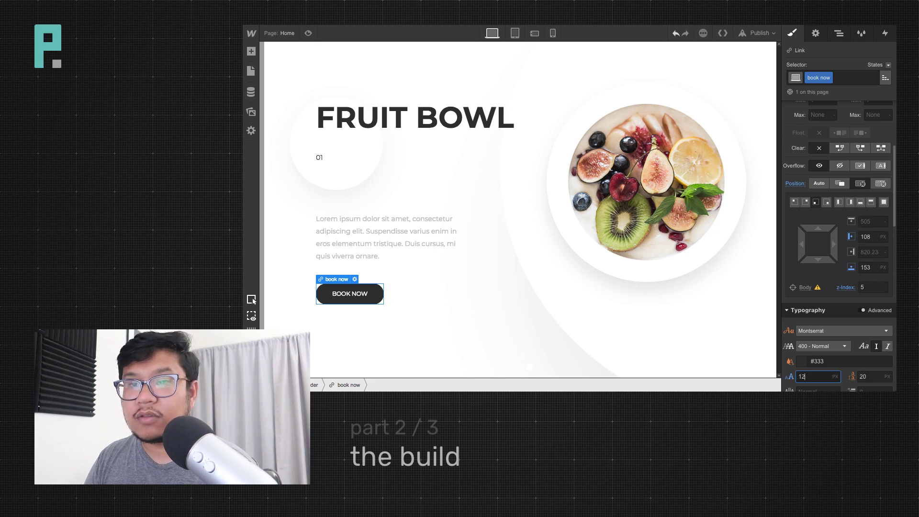
{"action": "left_click", "coordinate": [449, 298]}
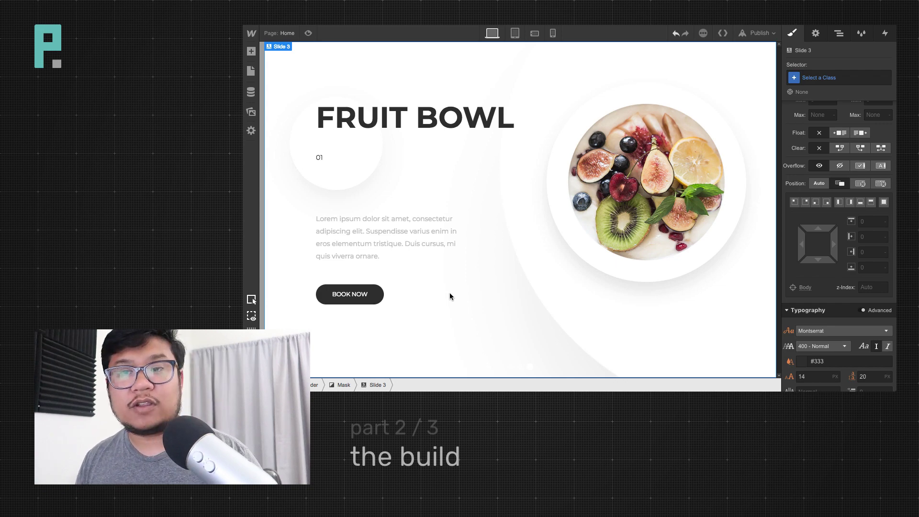
Reduce the book now button's padding to 9 px above and below, with both sides slightly wider than 15 px
{"action": "left_click", "coordinate": [375, 297]}
{"action": "scroll", "coordinate": [843, 215], "scroll_direction": "up", "scroll_amount": 3}
{"action": "left_click_drag", "start_coordinate": [863, 192], "coordinate": [847, 173]}
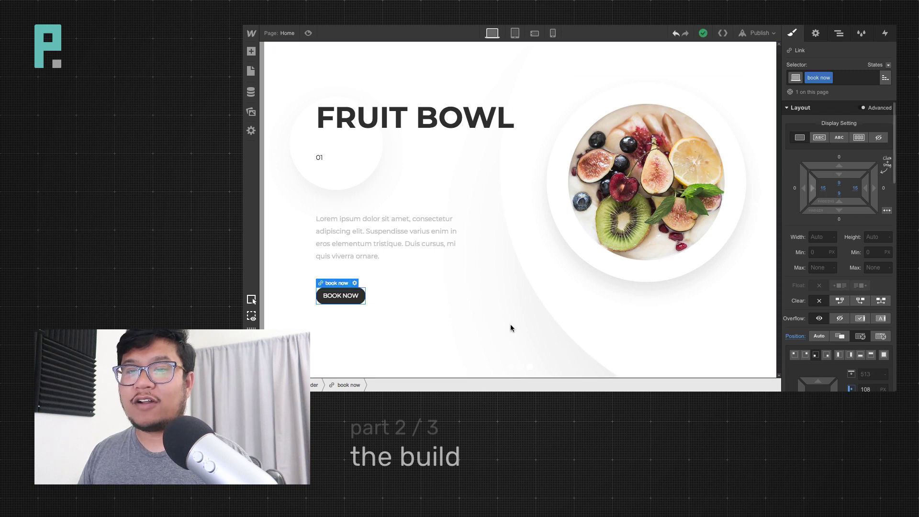
{"action": "left_click", "coordinate": [419, 314]}
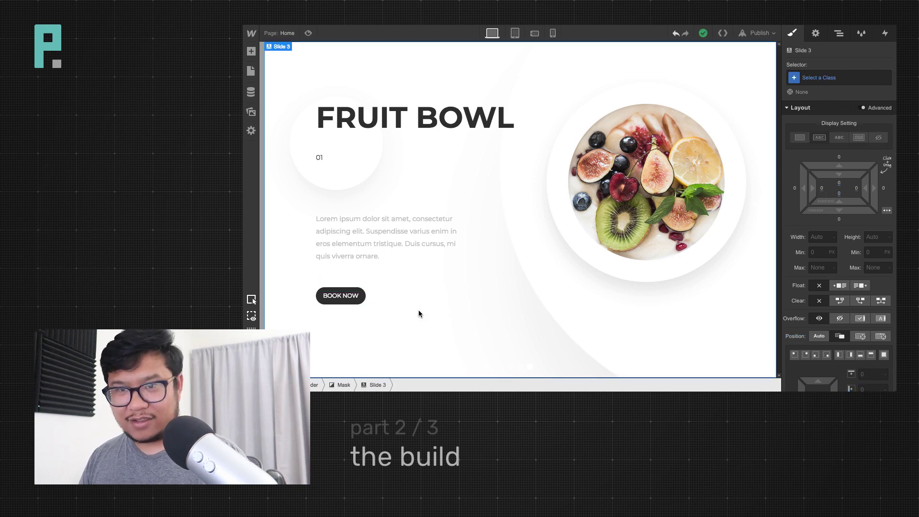
{"action": "left_click", "coordinate": [346, 300]}
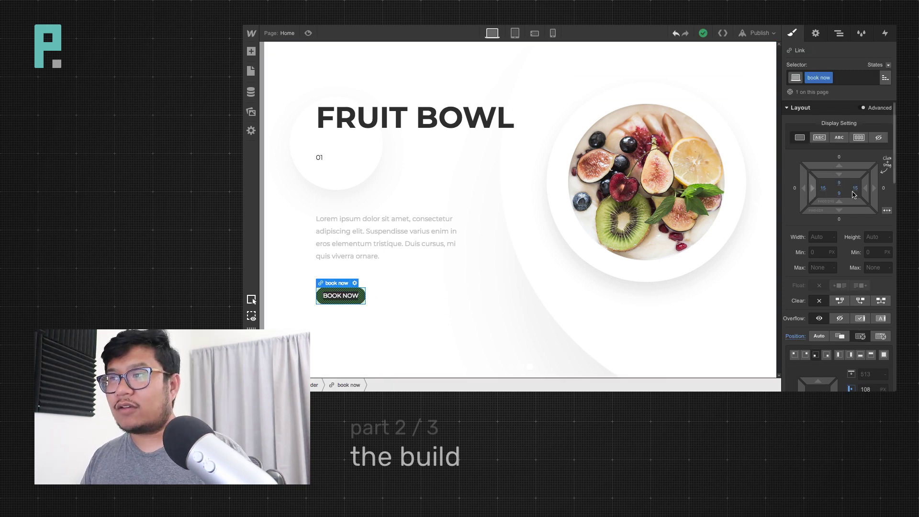
{"action": "left_click_drag", "start_coordinate": [865, 192], "coordinate": [866, 192]}
{"action": "left_click", "coordinate": [493, 349]}
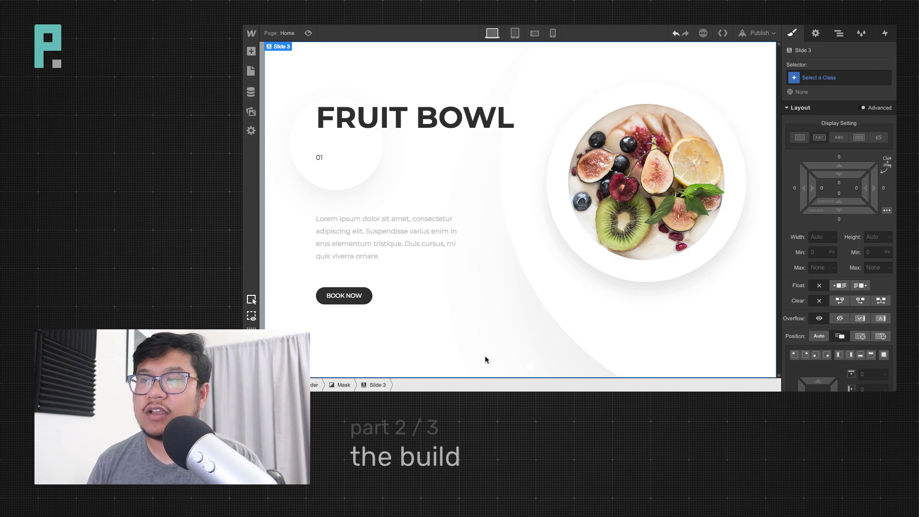
Set the z-index of the top row block to 20 so it sits above the slider
{"action": "left_click", "coordinate": [839, 33]}
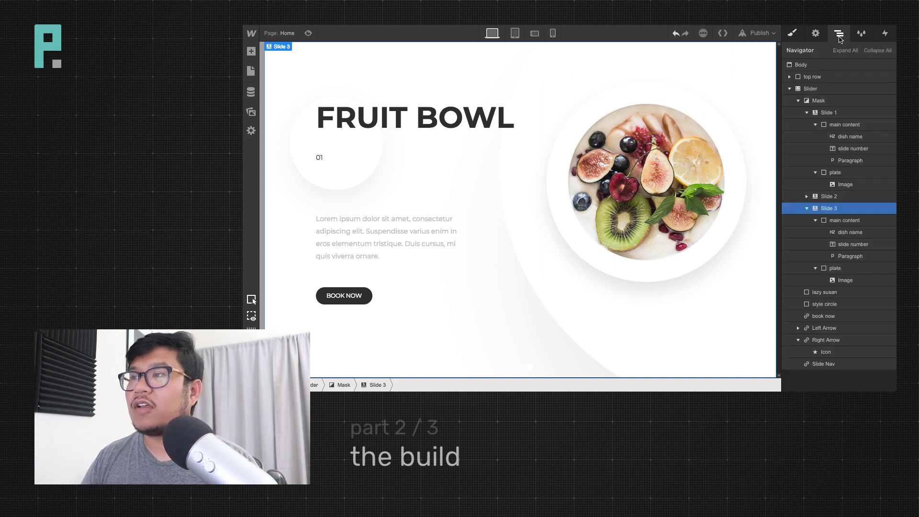
{"action": "left_click", "coordinate": [812, 76]}
{"action": "left_click", "coordinate": [792, 33]}
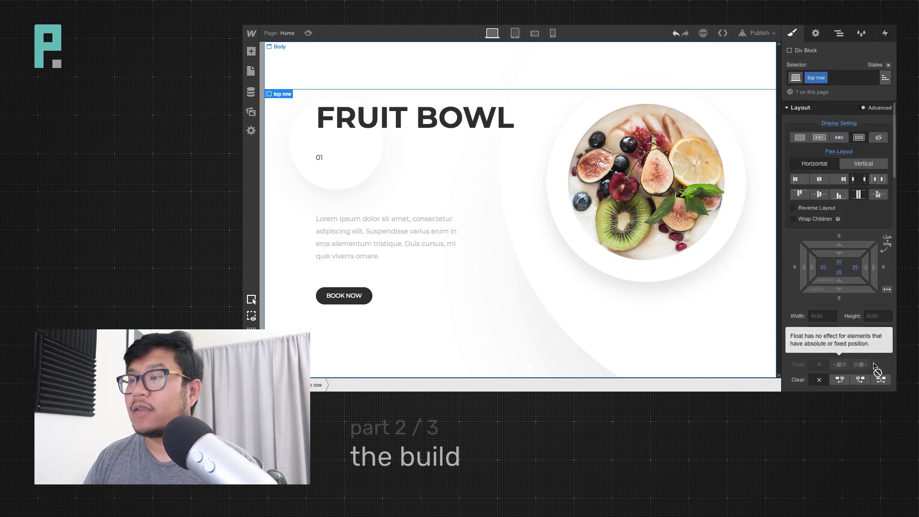
{"action": "scroll", "coordinate": [874, 364], "scroll_direction": "down", "scroll_amount": 5}
{"action": "left_click", "coordinate": [872, 372]}
{"action": "type", "text": "10"}
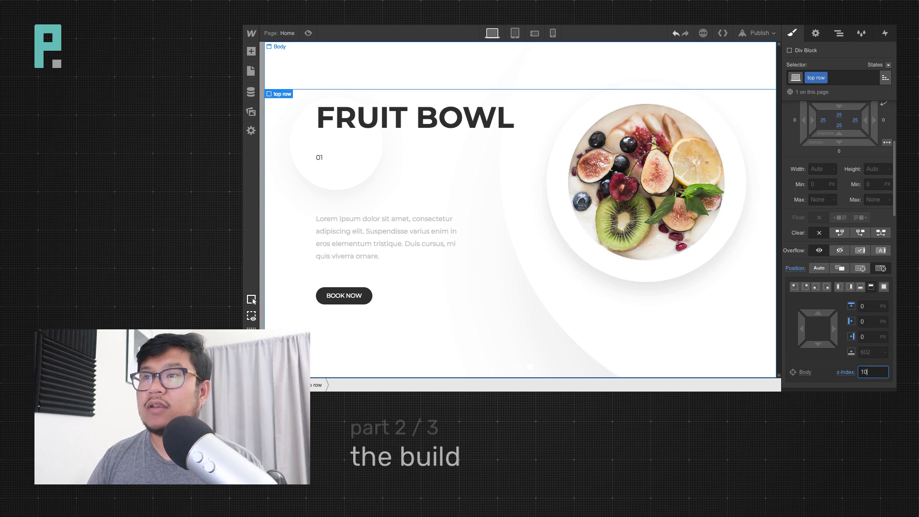
{"action": "key", "text": "BackSpace"}
{"action": "key", "text": "BackSpace"}
{"action": "type", "text": "20"}
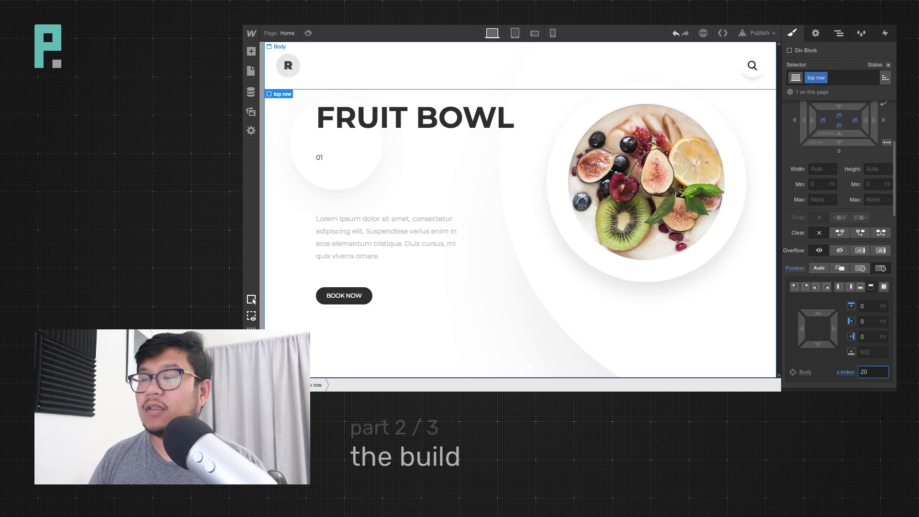
{"action": "left_click", "coordinate": [434, 335]}
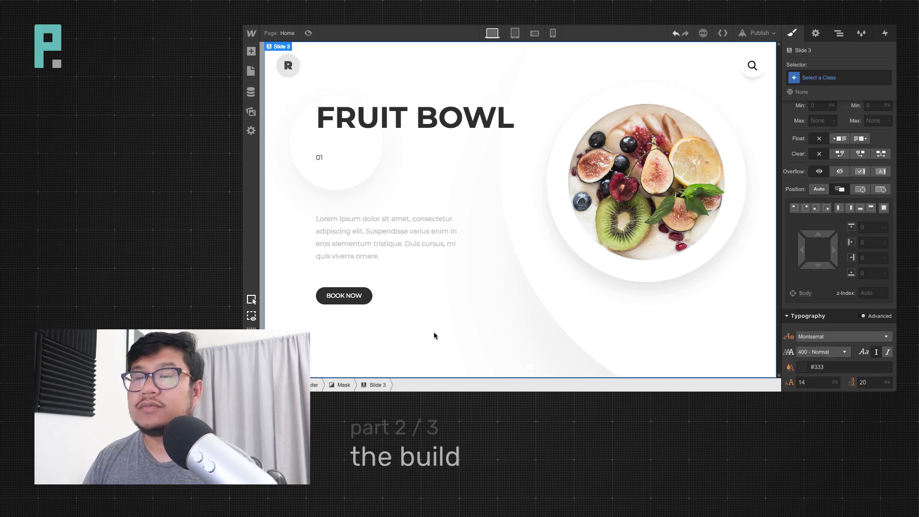
Preview the page and advance through the slides to check the slider
{"action": "left_click", "coordinate": [308, 33]}
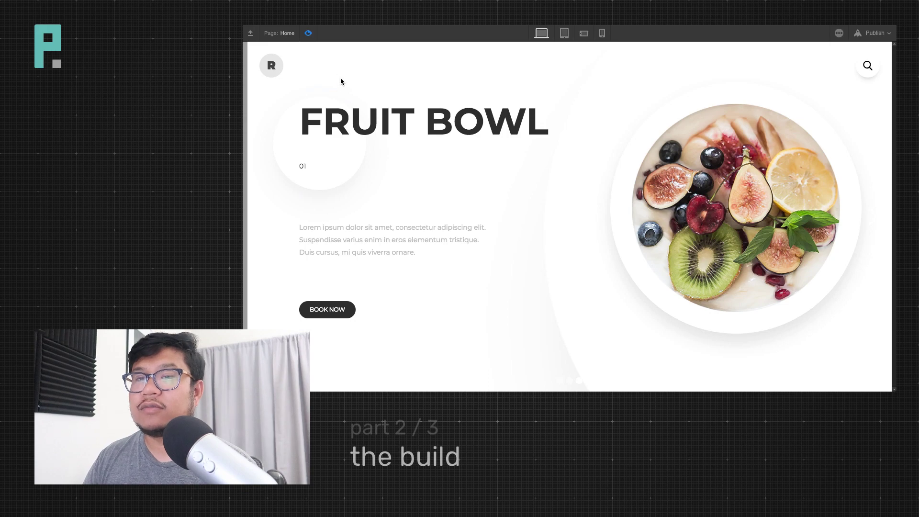
{"action": "left_click", "coordinate": [883, 212]}
{"action": "left_click", "coordinate": [883, 211]}
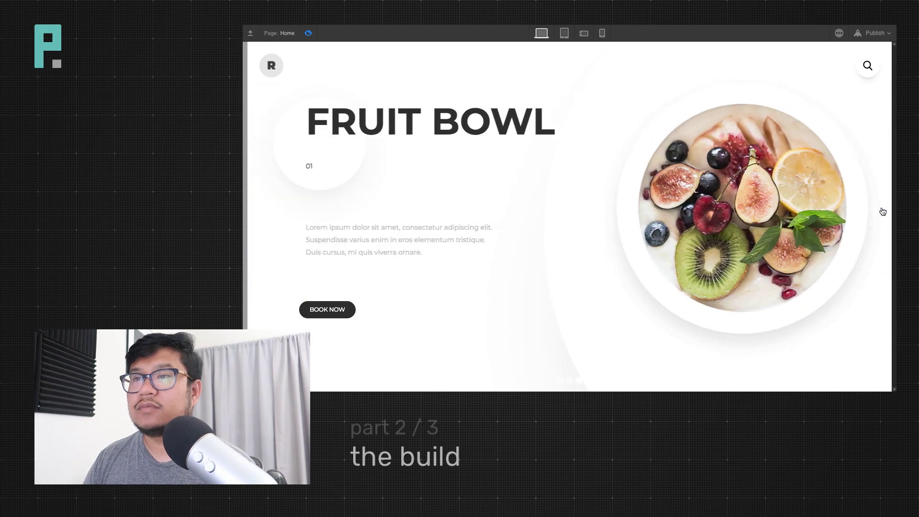
Flip through the remaining slides in the preview and return to the design view
{"action": "left_click", "coordinate": [883, 211]}
{"action": "left_click", "coordinate": [883, 212]}
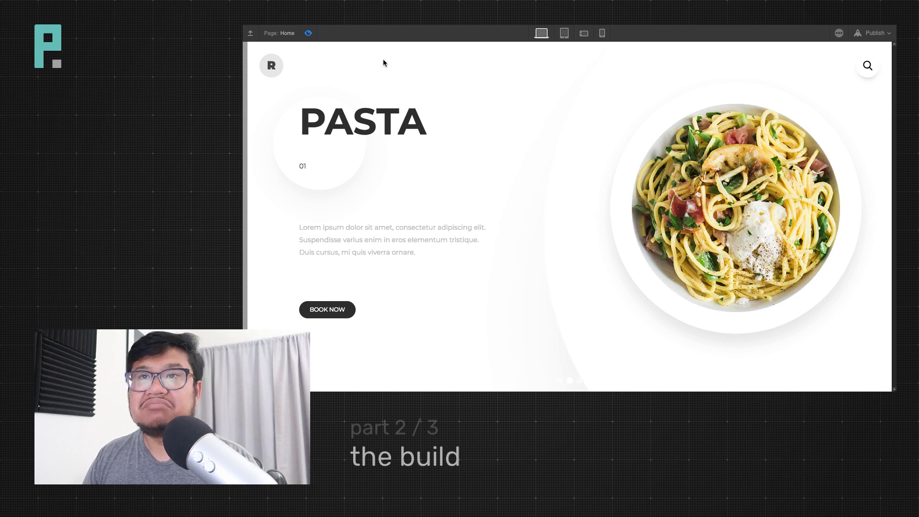
{"action": "left_click", "coordinate": [309, 33]}
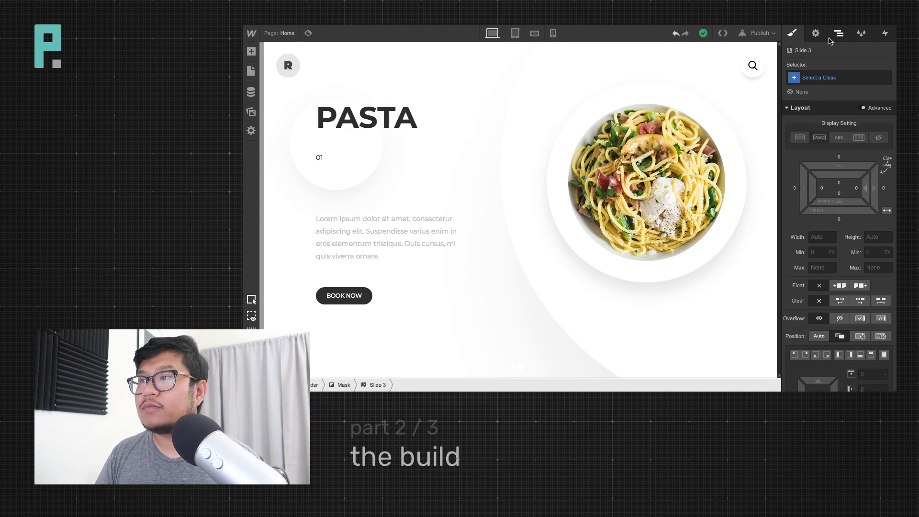
Set the slide number on the pasta slide to 03
{"action": "left_click", "coordinate": [321, 159]}
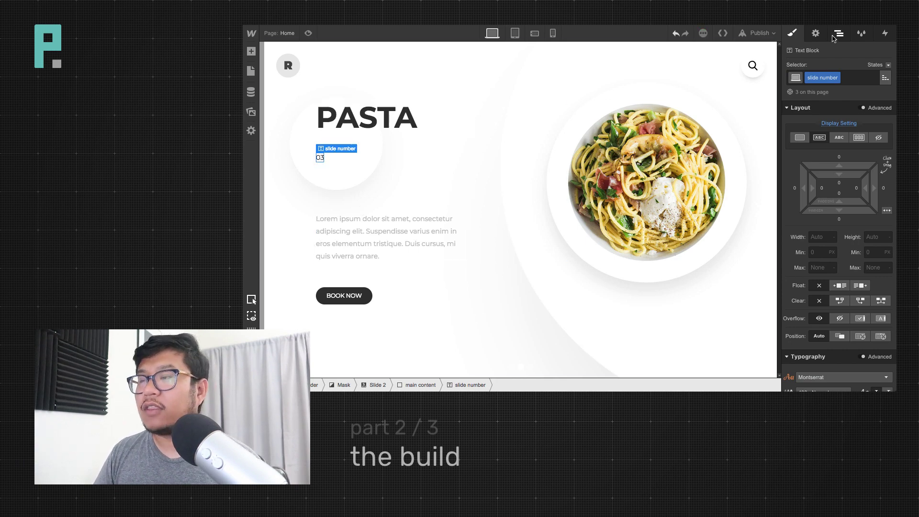
{"action": "left_click", "coordinate": [838, 33]}
{"action": "left_click", "coordinate": [845, 198]}
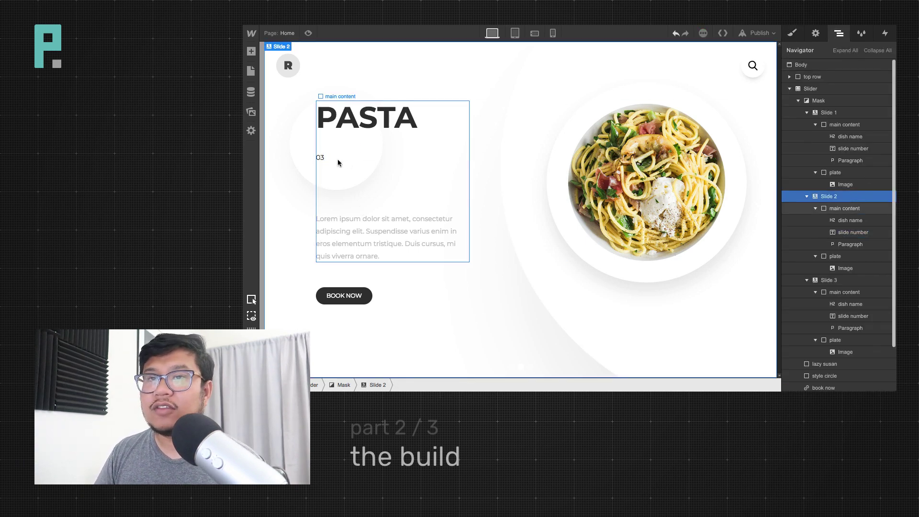
Set the slide number on Slide 3, the fruit bowl slide, to 03
{"action": "left_click", "coordinate": [850, 281]}
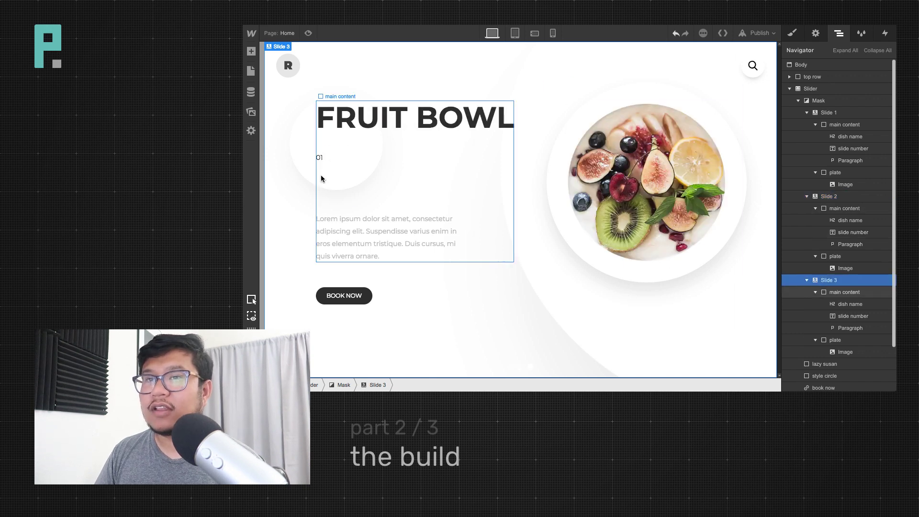
{"action": "left_click", "coordinate": [318, 158]}
{"action": "double_click", "coordinate": [319, 157]}
{"action": "type", "text": "03"}
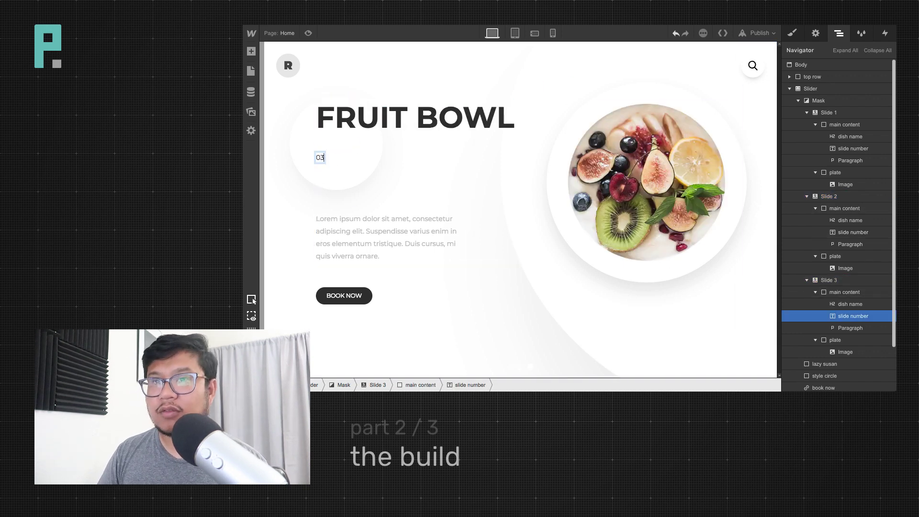
Set the slide number on Slide 2, the pasta slide, to 02
{"action": "left_click", "coordinate": [829, 197]}
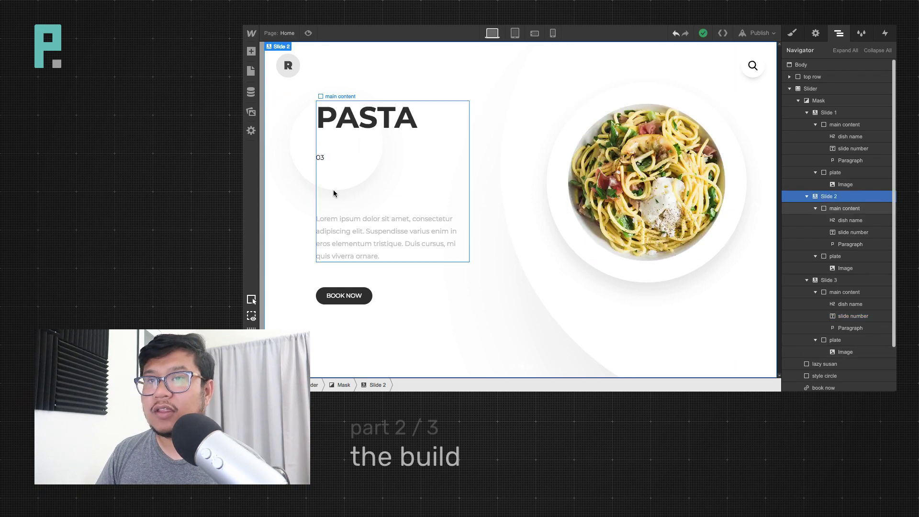
{"action": "left_click", "coordinate": [320, 157]}
{"action": "double_click", "coordinate": [320, 156]}
{"action": "type", "text": "02"}
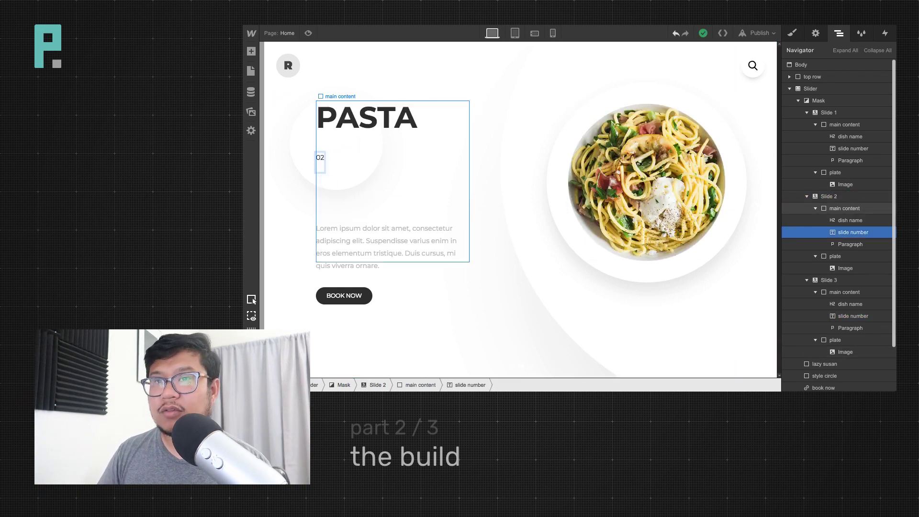
{"action": "left_click", "coordinate": [488, 185]}
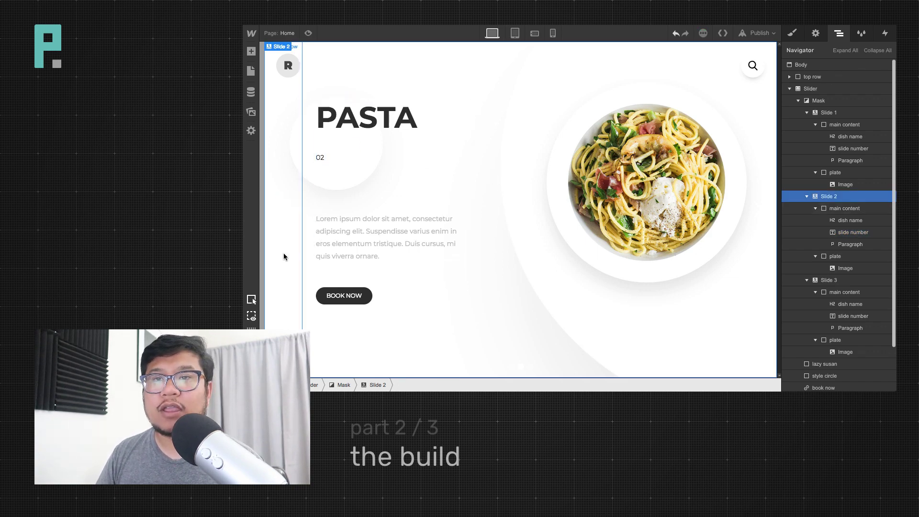
Create a class named arrow on the icon inside the slider's left arrow
{"action": "left_click", "coordinate": [284, 206]}
{"action": "left_click", "coordinate": [749, 260]}
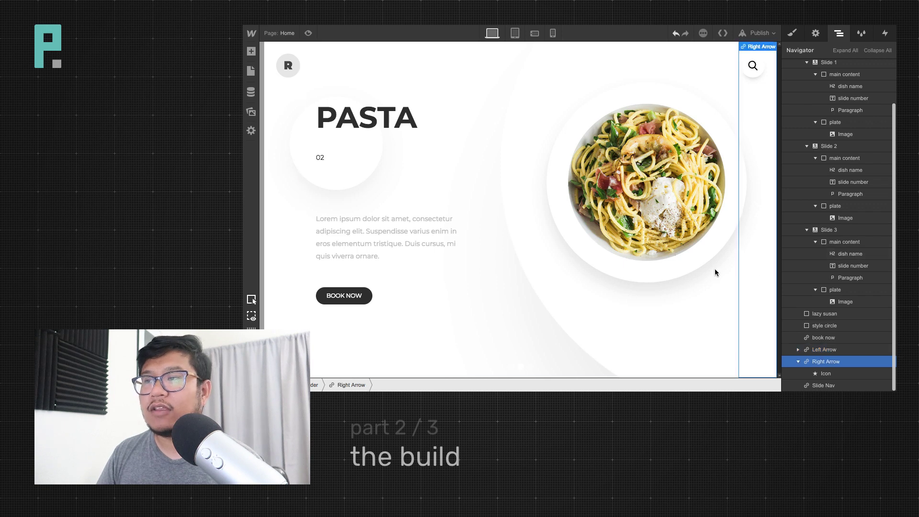
{"action": "left_click", "coordinate": [302, 286]}
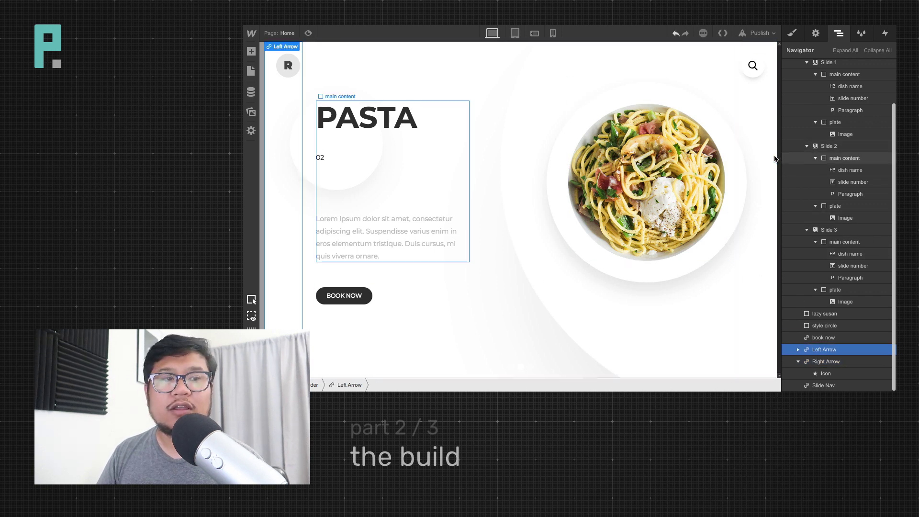
{"action": "left_click", "coordinate": [793, 32]}
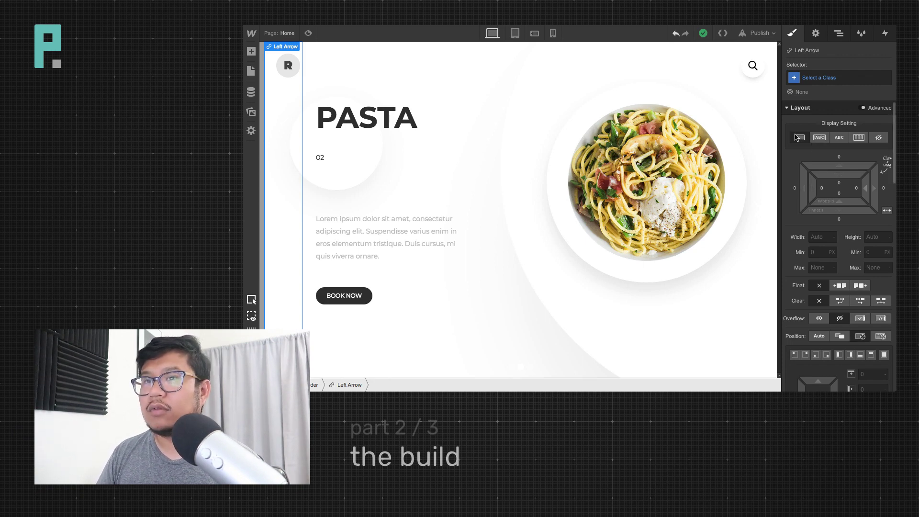
{"action": "left_click", "coordinate": [281, 210]}
{"action": "left_click", "coordinate": [829, 80]}
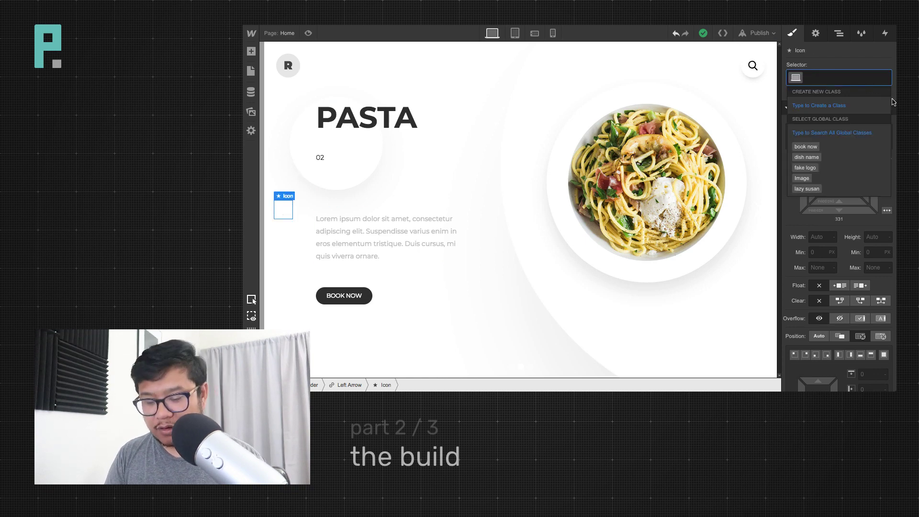
{"action": "type", "text": "arrow"}
{"action": "key", "text": "Return"}
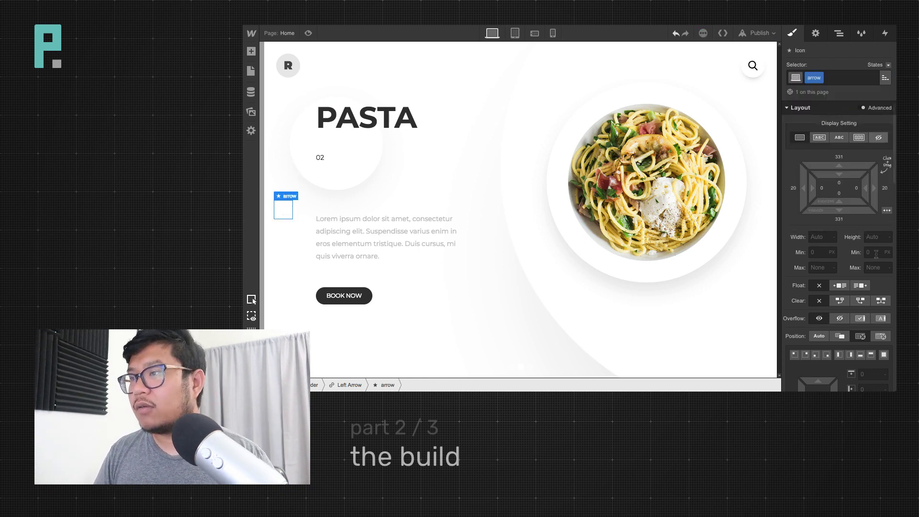
Set the color of the left arrow's icon to #333
{"action": "scroll", "coordinate": [861, 318], "scroll_direction": "down", "scroll_amount": 5}
{"action": "left_click", "coordinate": [801, 290]}
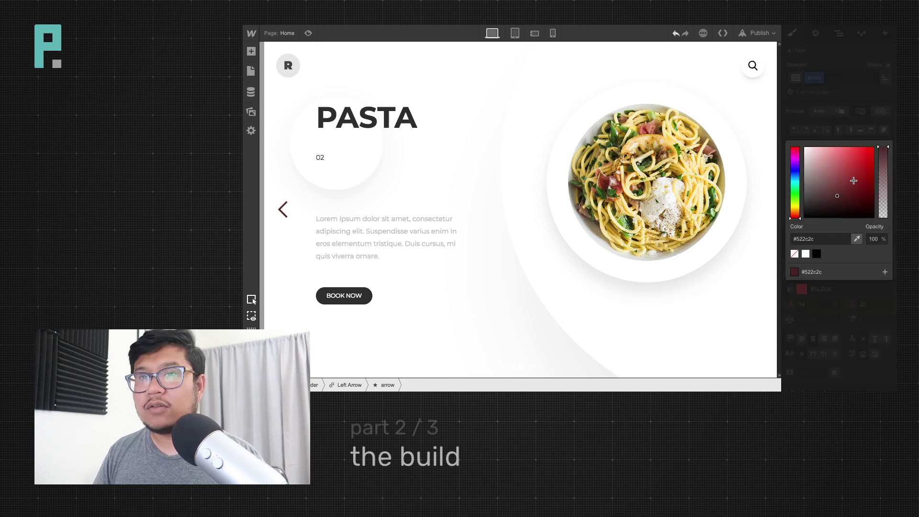
{"action": "left_click", "coordinate": [857, 173]}
{"action": "left_click", "coordinate": [815, 171]}
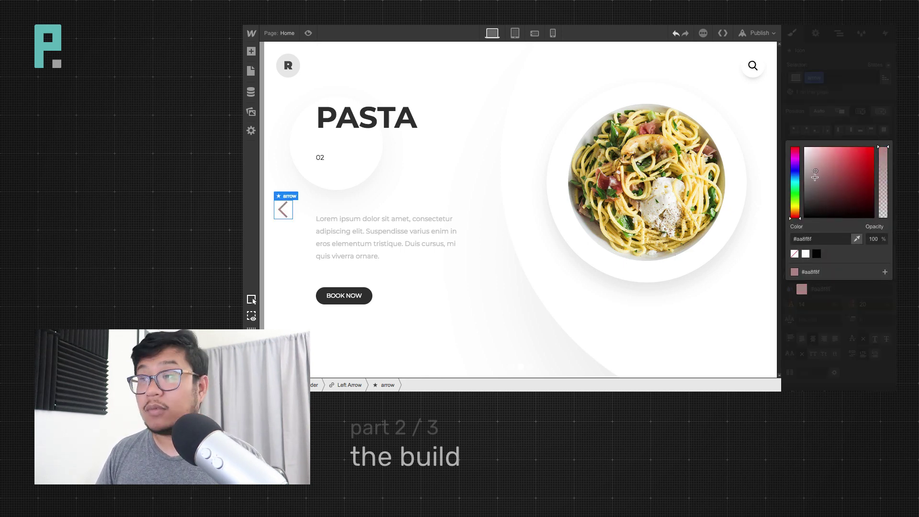
{"action": "mouse_move", "coordinate": [837, 194]}
{"action": "left_mouse_down"}
{"action": "mouse_move", "coordinate": [755, 195]}
{"action": "mouse_move", "coordinate": [751, 168]}
{"action": "mouse_move", "coordinate": [747, 203]}
{"action": "mouse_move", "coordinate": [832, 221]}
{"action": "left_mouse_up"}
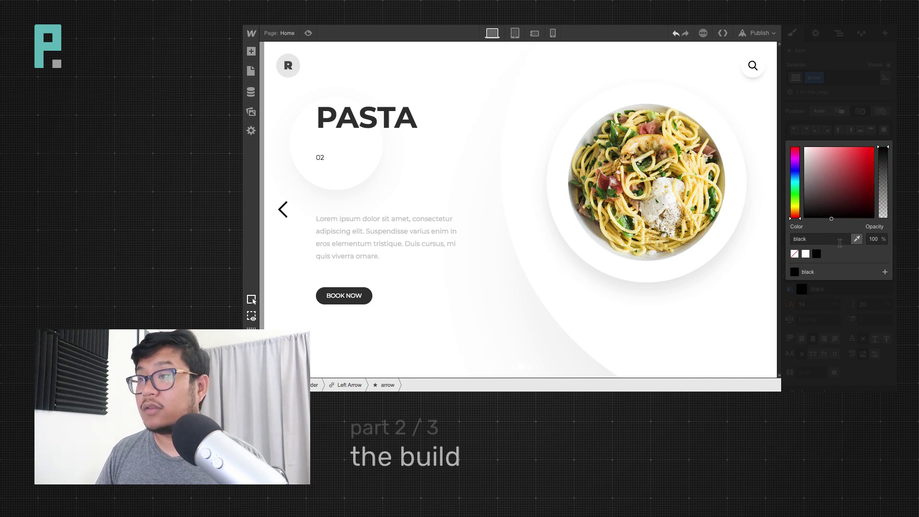
{"action": "double_click", "coordinate": [801, 239]}
{"action": "type", "text": "#333"}
{"action": "key", "text": "Return"}
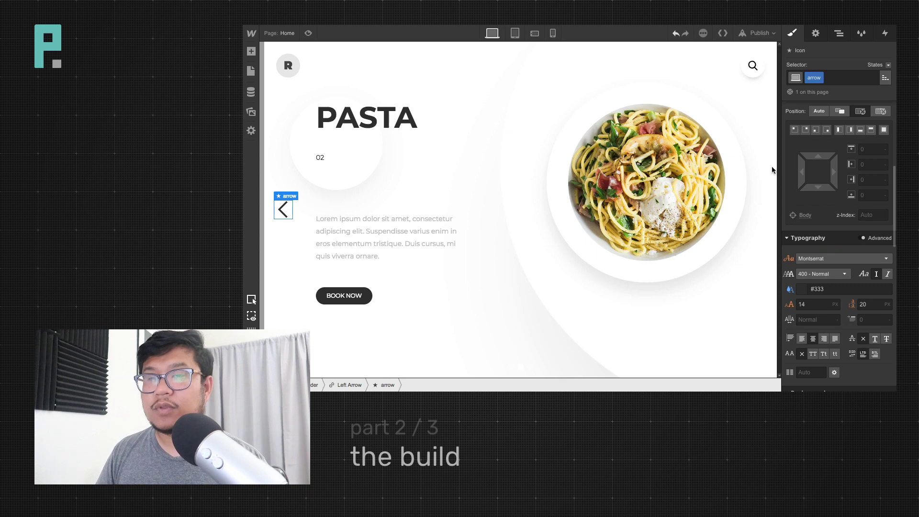
Set the Left Arrow link's width and height to 125 px
{"action": "left_click", "coordinate": [292, 257]}
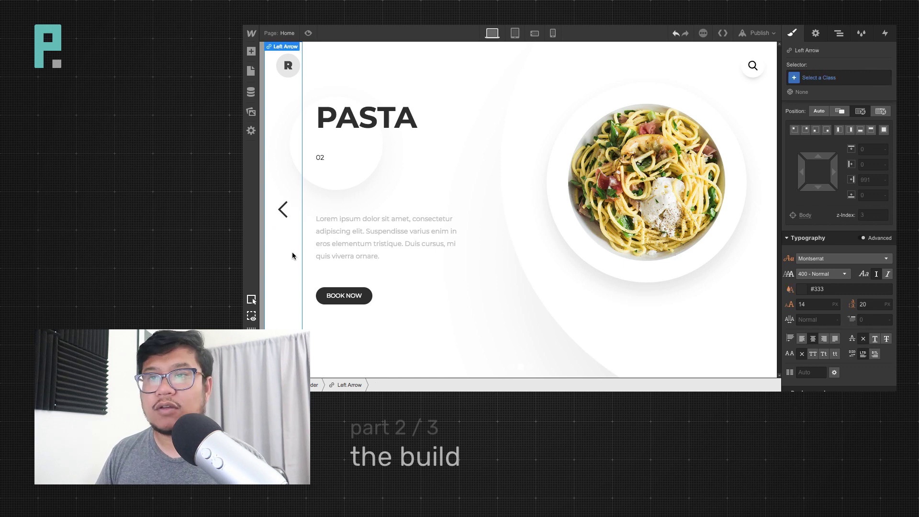
{"action": "scroll", "coordinate": [846, 337], "scroll_direction": "up", "scroll_amount": 5}
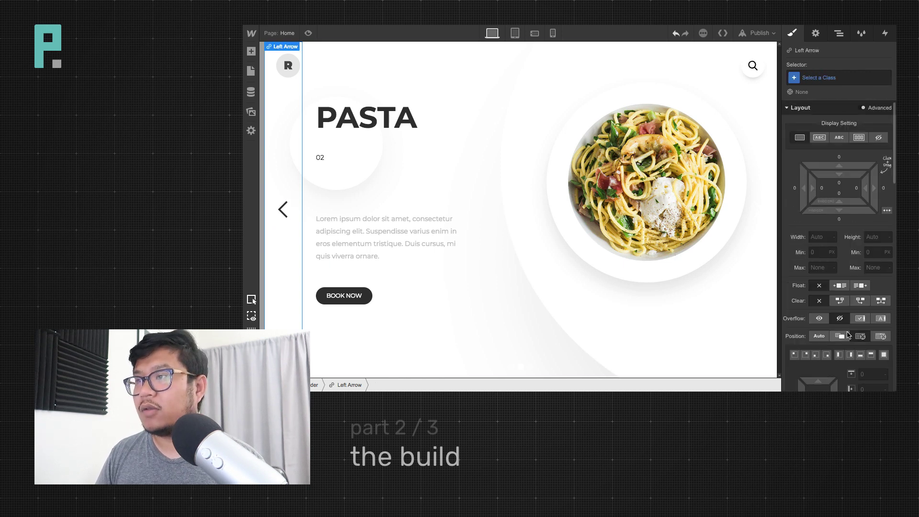
{"action": "left_click", "coordinate": [821, 236]}
{"action": "type", "text": "125"}
{"action": "key", "text": "Tab"}
{"action": "type", "text": "125"}
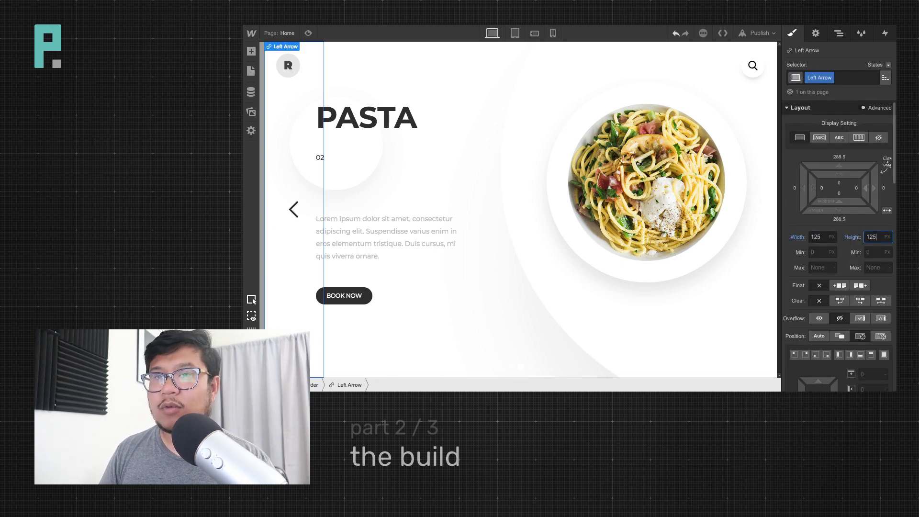
{"action": "key", "text": "Return"}
Give the Left Arrow link a 50% corner radius and a white background
{"action": "scroll", "coordinate": [868, 339], "scroll_direction": "down", "scroll_amount": 5}
{"action": "scroll", "coordinate": [867, 337], "scroll_direction": "down", "scroll_amount": 5}
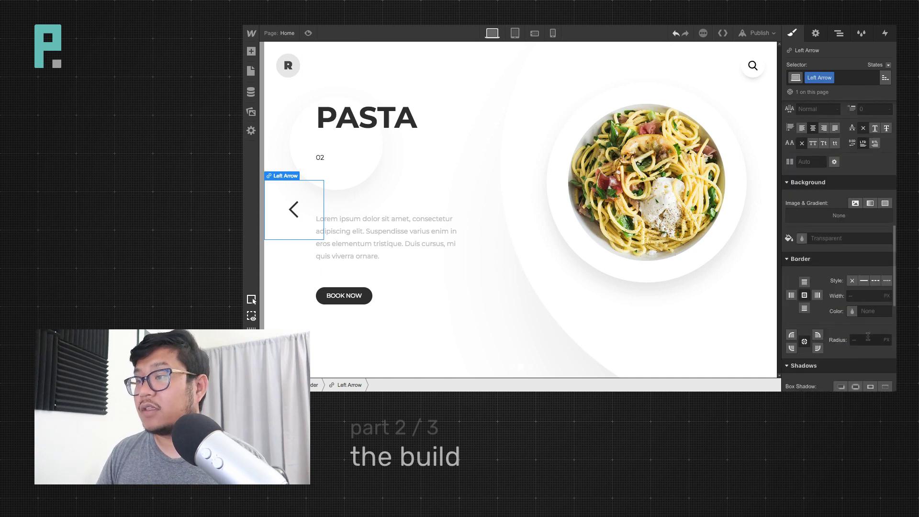
{"action": "left_click", "coordinate": [869, 340]}
{"action": "type", "text": "50%"}
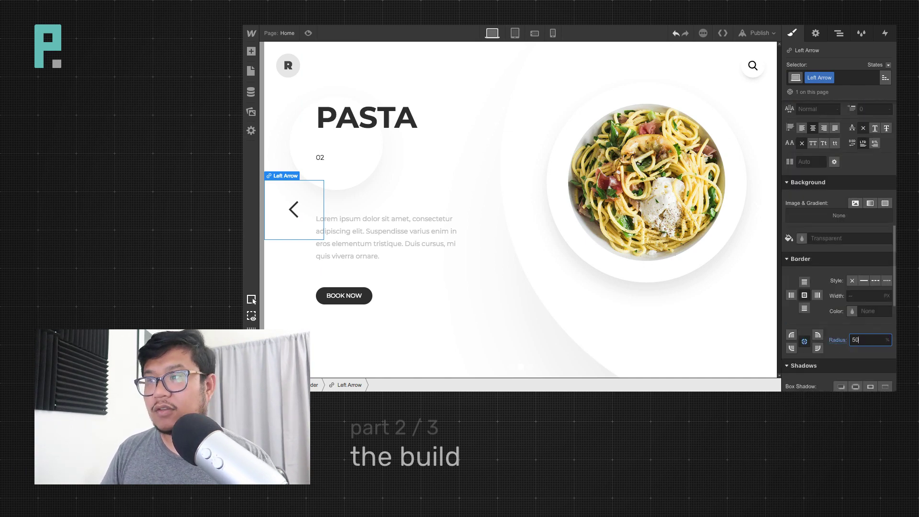
{"action": "left_click", "coordinate": [838, 238]}
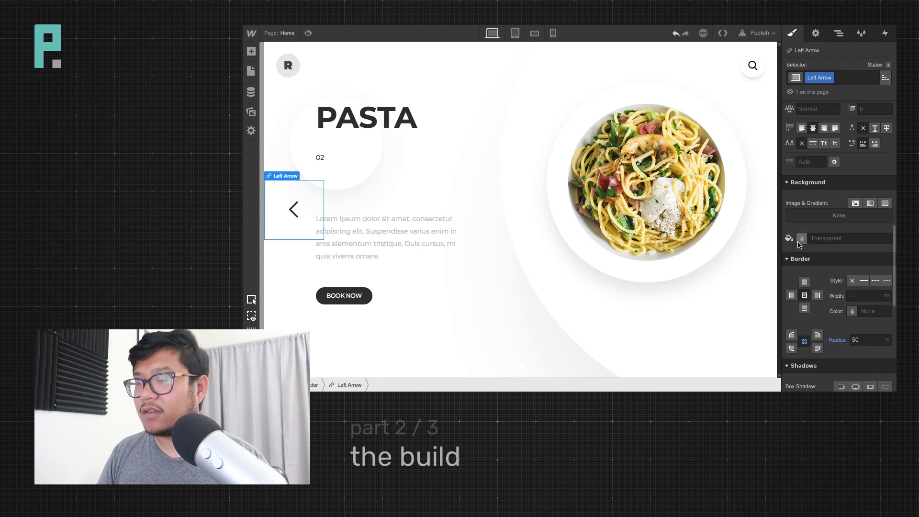
{"action": "left_click", "coordinate": [828, 211]}
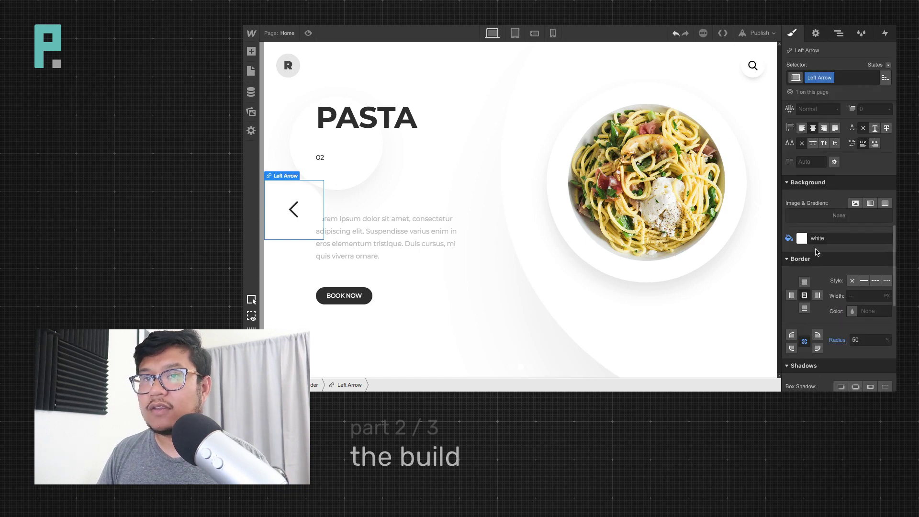
Give the Left Arrow link a horizontal flex layout with its content centered on both axes
{"action": "scroll", "coordinate": [851, 249], "scroll_direction": "up", "scroll_amount": 8}
{"action": "left_click", "coordinate": [859, 137]}
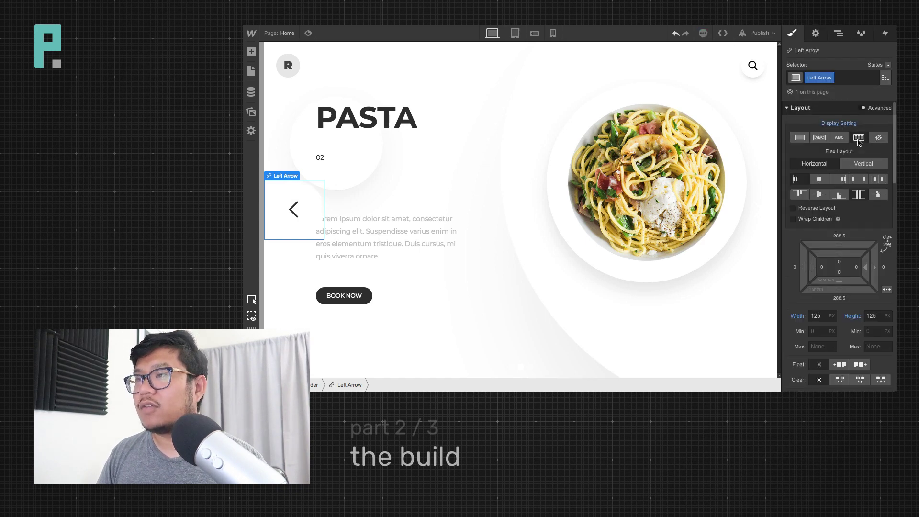
{"action": "left_click", "coordinate": [820, 181]}
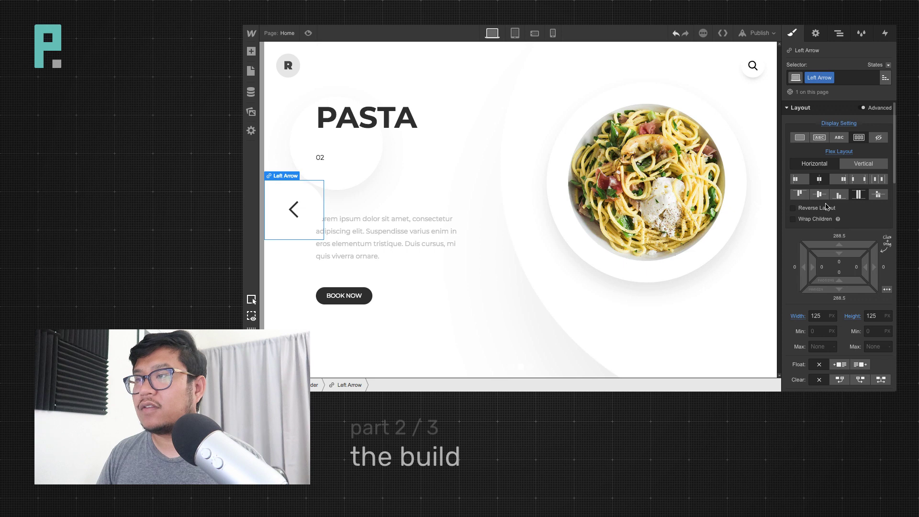
Set the position of the icon inside the left arrow to Auto
{"action": "left_click", "coordinate": [296, 213]}
{"action": "scroll", "coordinate": [857, 359], "scroll_direction": "down", "scroll_amount": 3}
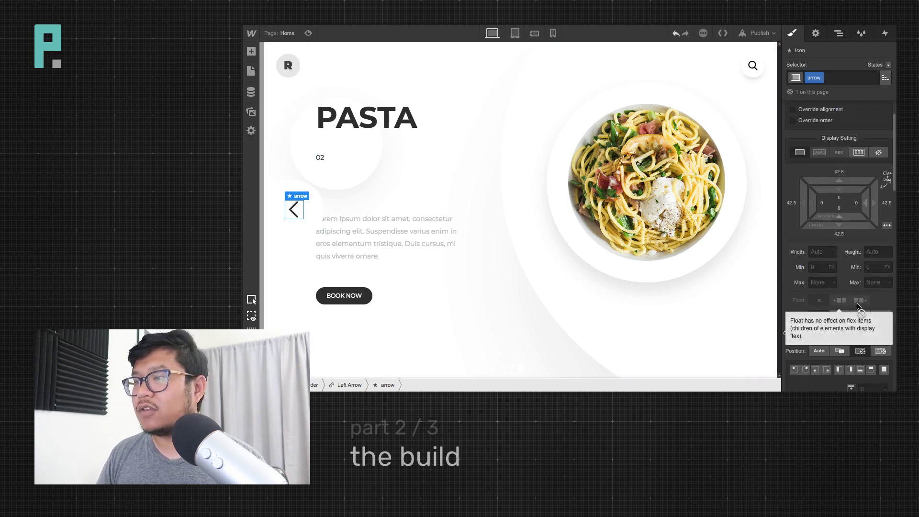
{"action": "left_click", "coordinate": [823, 345]}
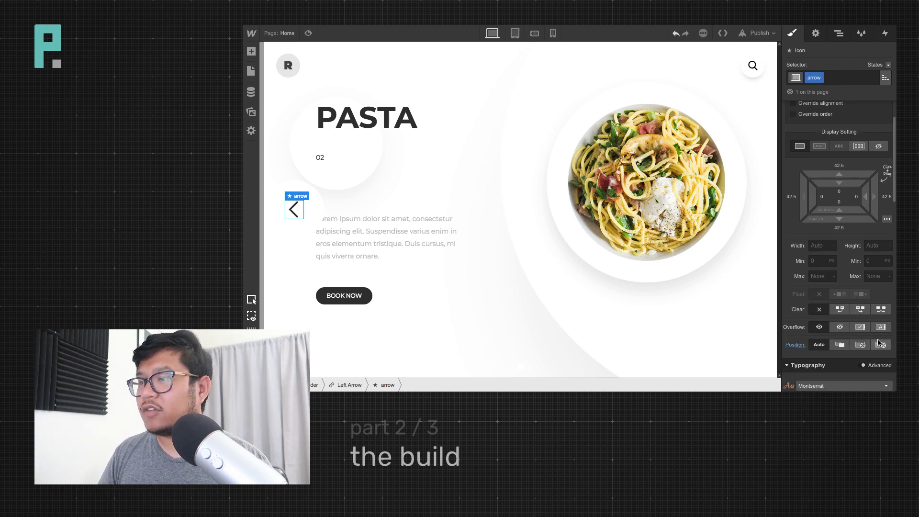
Reduce the Left Arrow link's width and height to 75 px each
{"action": "left_click", "coordinate": [313, 209]}
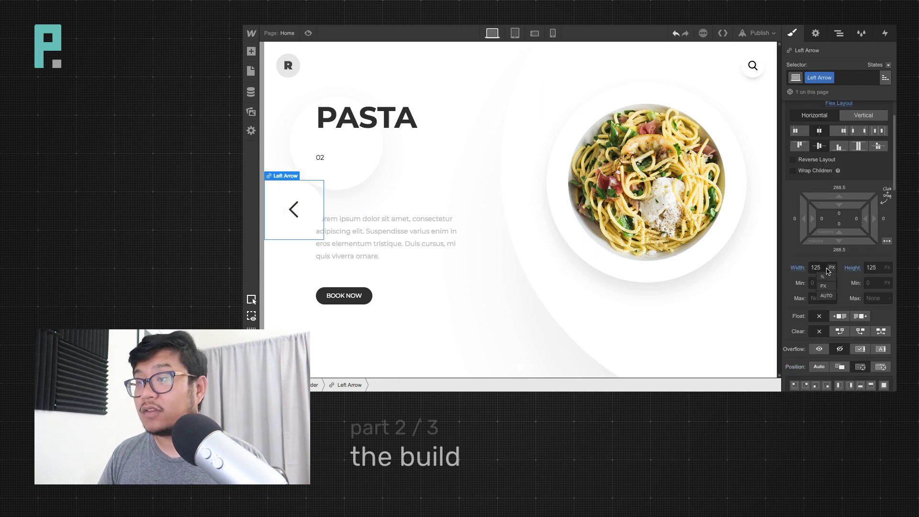
{"action": "left_click", "coordinate": [816, 267]}
{"action": "key", "text": "shift+Down"}
{"action": "key", "text": "shift+Down"}
{"action": "key", "text": "shift+Down"}
{"action": "key", "text": "shift+Down"}
{"action": "key", "text": "shift+Down"}
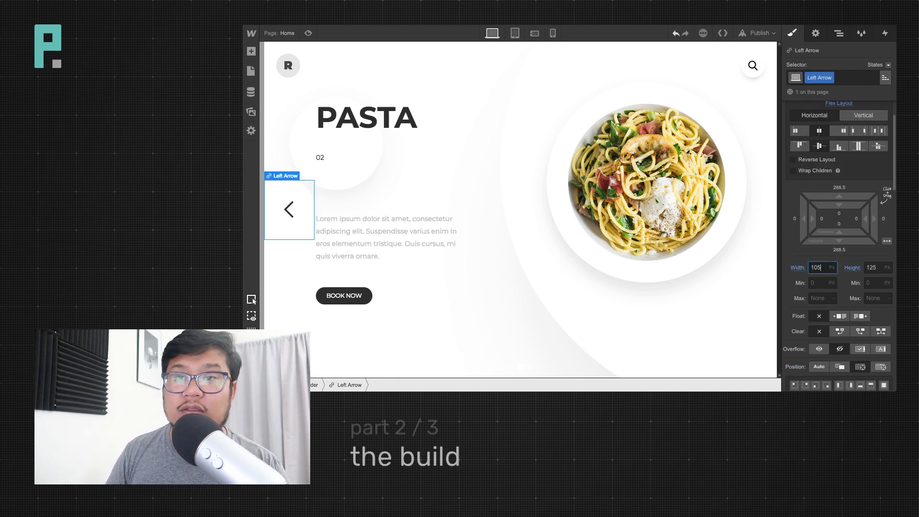
{"action": "key", "text": "Tab"}
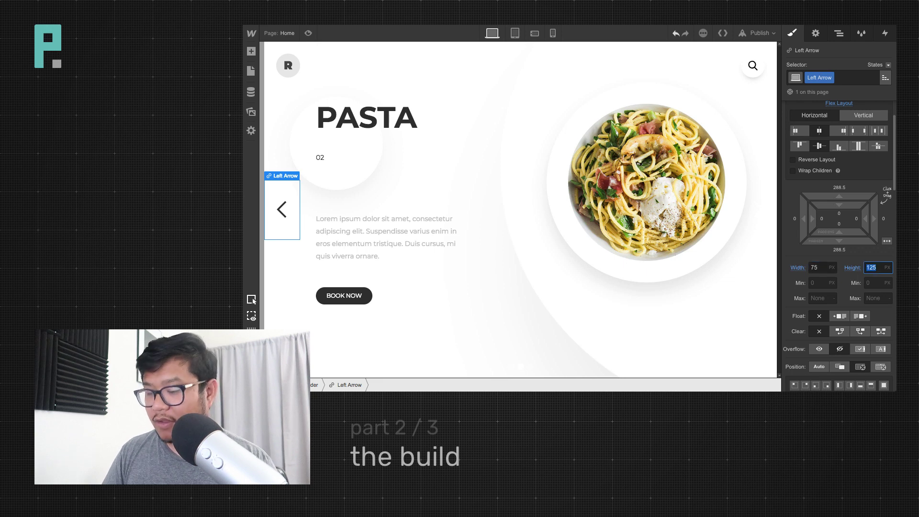
{"action": "type", "text": "75"}
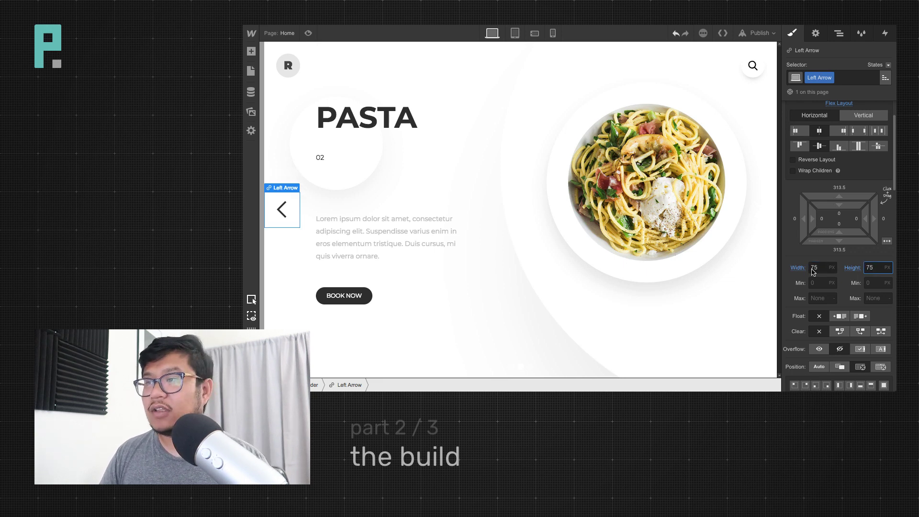
Set the font size of the left arrow's icon to 13 px
{"action": "left_click", "coordinate": [287, 213]}
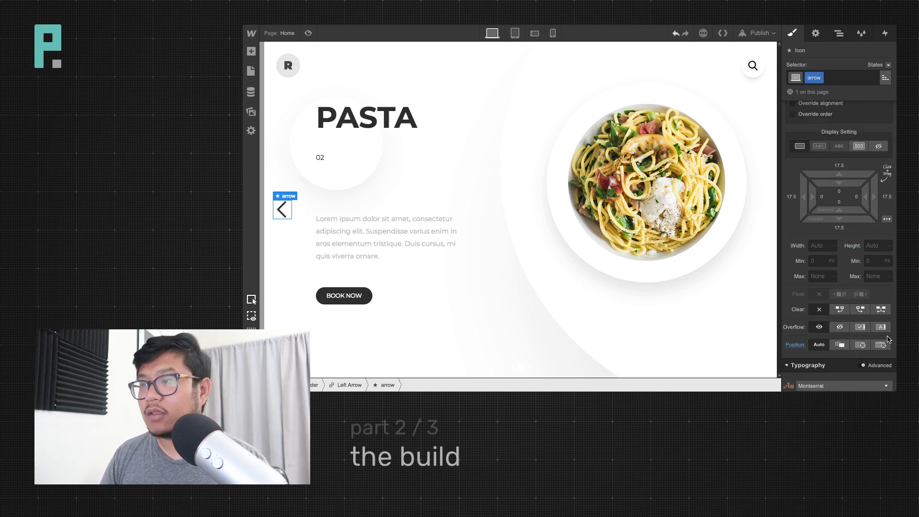
{"action": "scroll", "coordinate": [888, 339], "scroll_direction": "down", "scroll_amount": 5}
{"action": "left_click", "coordinate": [818, 221]}
{"action": "type", "text": "13"}
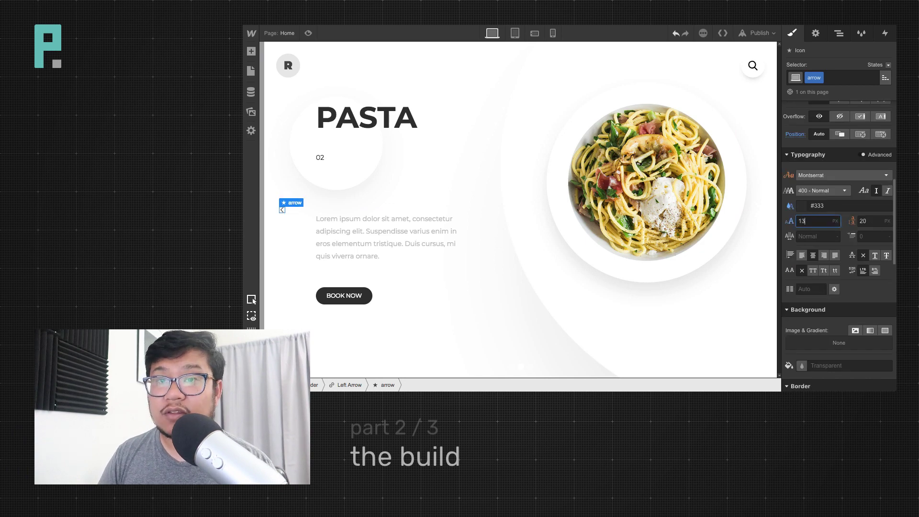
Set the left arrow icon's font size and line height to 25 px each
{"action": "key", "text": "BackSpace"}
{"action": "key", "text": "BackSpace"}
{"action": "type", "text": "30"}
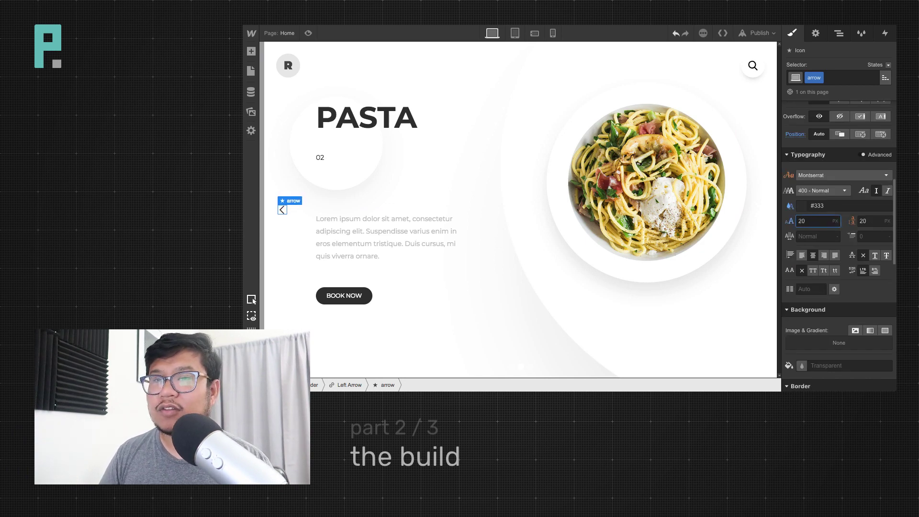
{"action": "key", "text": "BackSpace"}
{"action": "key", "text": "BackSpace"}
{"action": "type", "text": "27"}
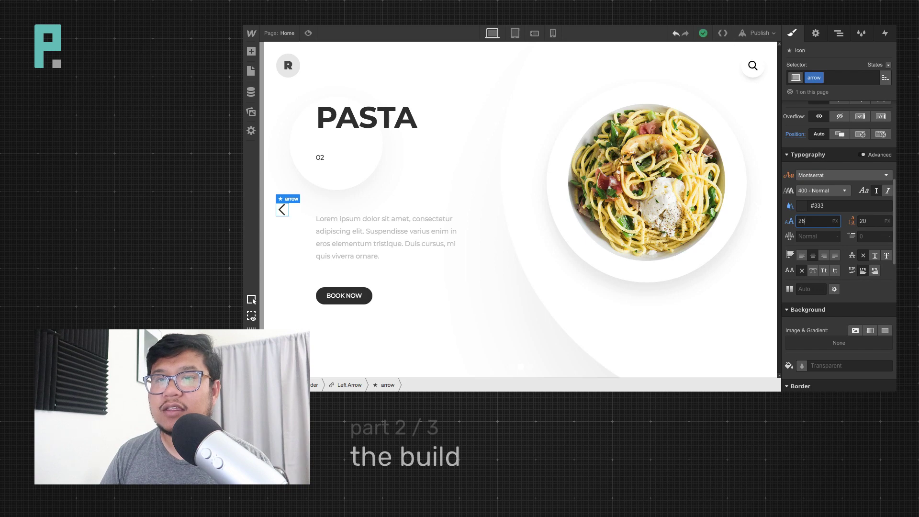
{"action": "key", "text": "Down"}
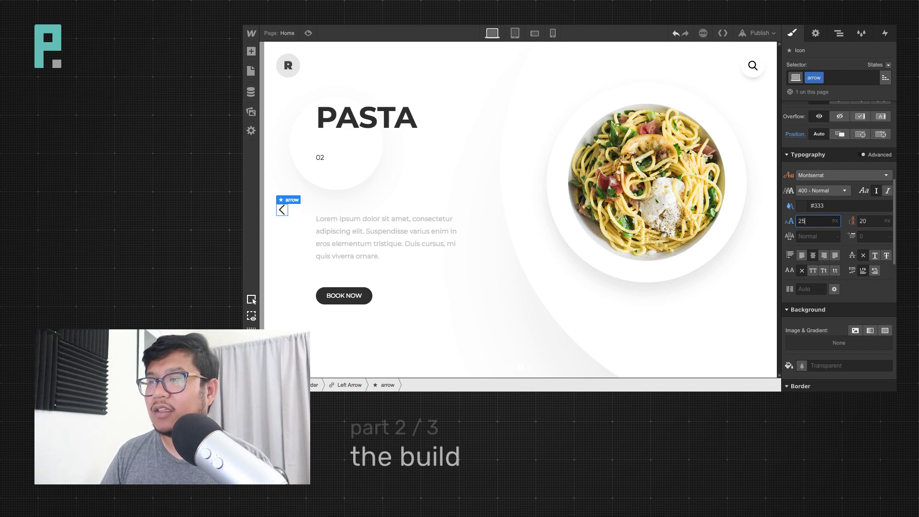
{"action": "key", "text": "Tab"}
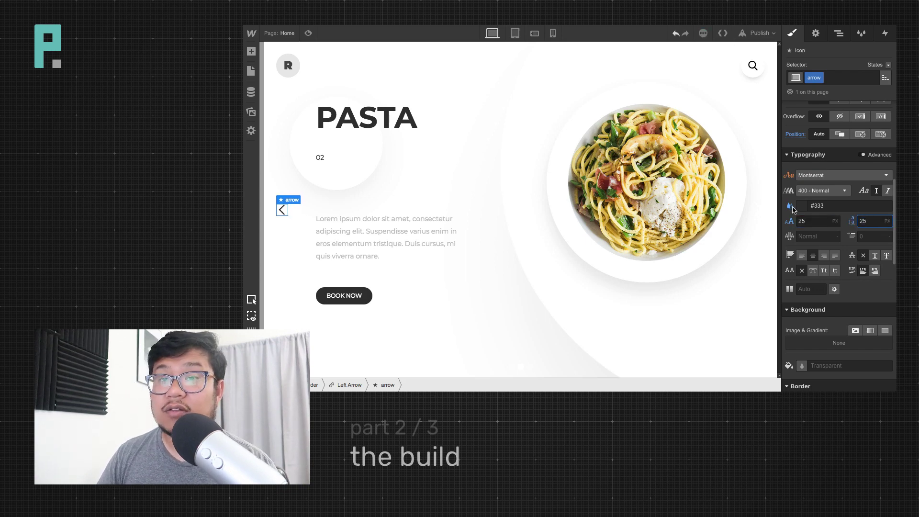
Rename the class of the Left Arrow link to "arrow link"
{"action": "left_click", "coordinate": [287, 221]}
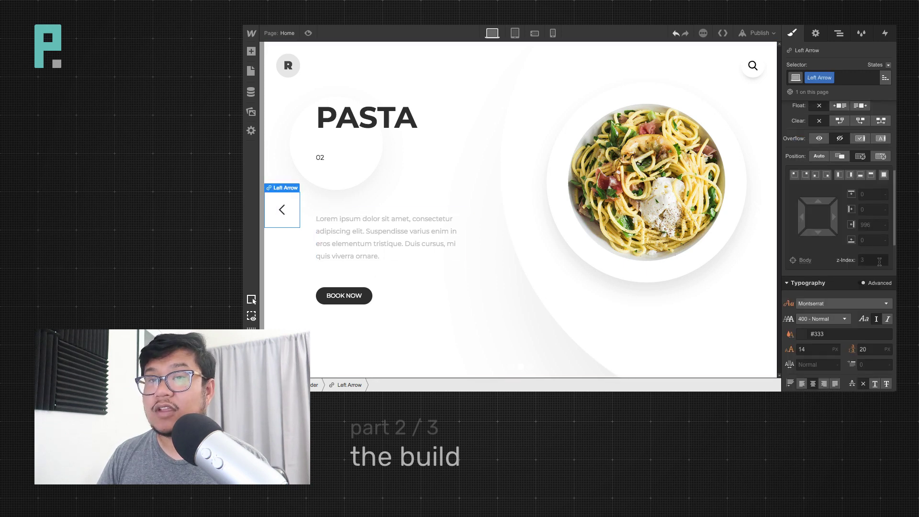
{"action": "double_click", "coordinate": [816, 77]}
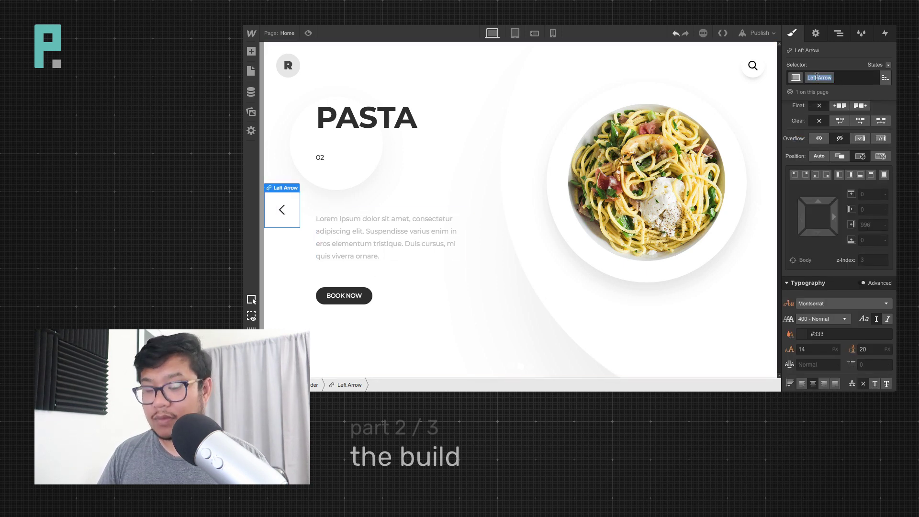
{"action": "type", "text": "arrow"}
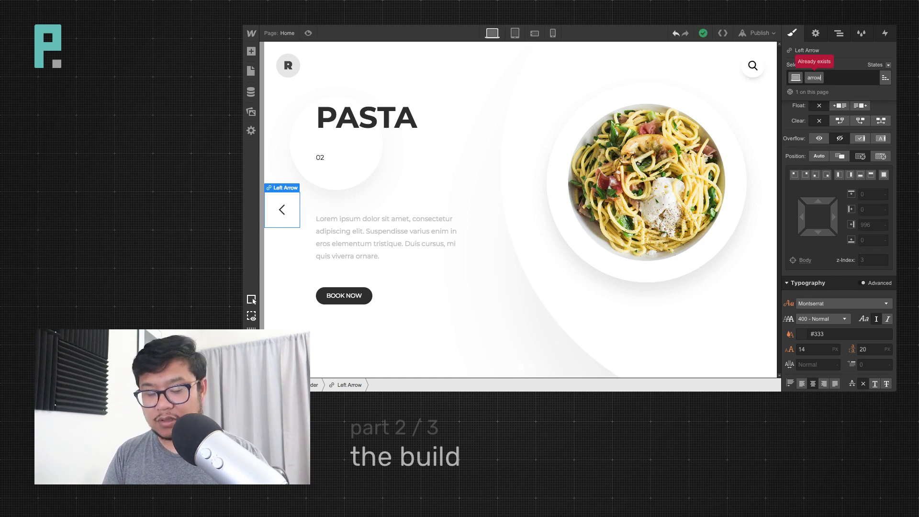
{"action": "type", "text": " link"}
{"action": "key", "text": "Return"}
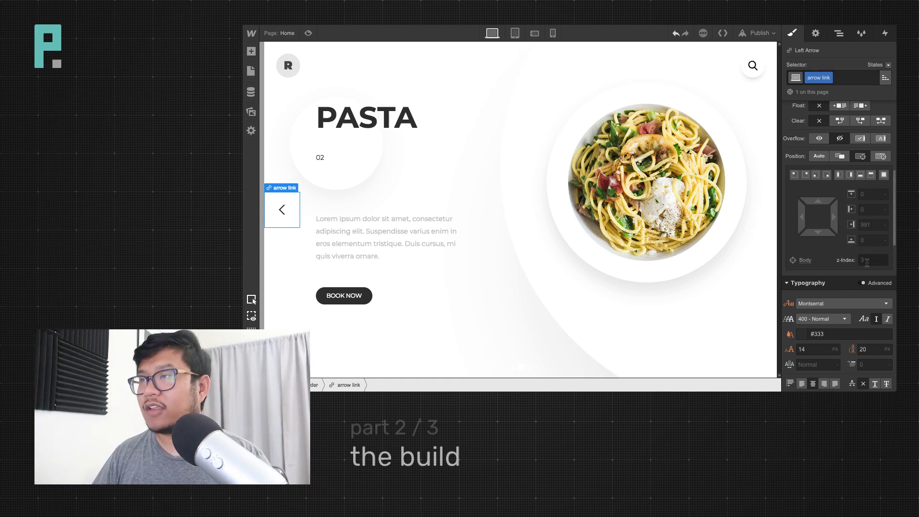
Set the arrow link's z-index to 3
{"action": "left_click", "coordinate": [867, 261]}
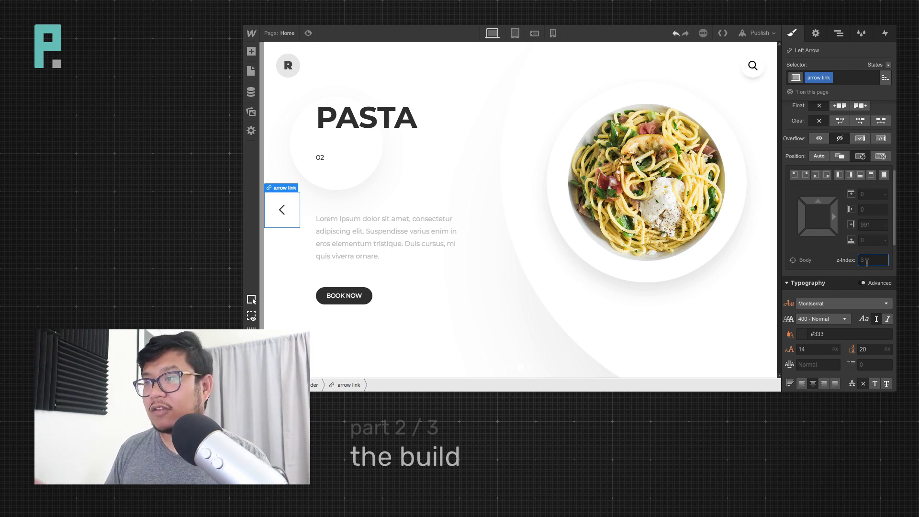
{"action": "type", "text": "13"}
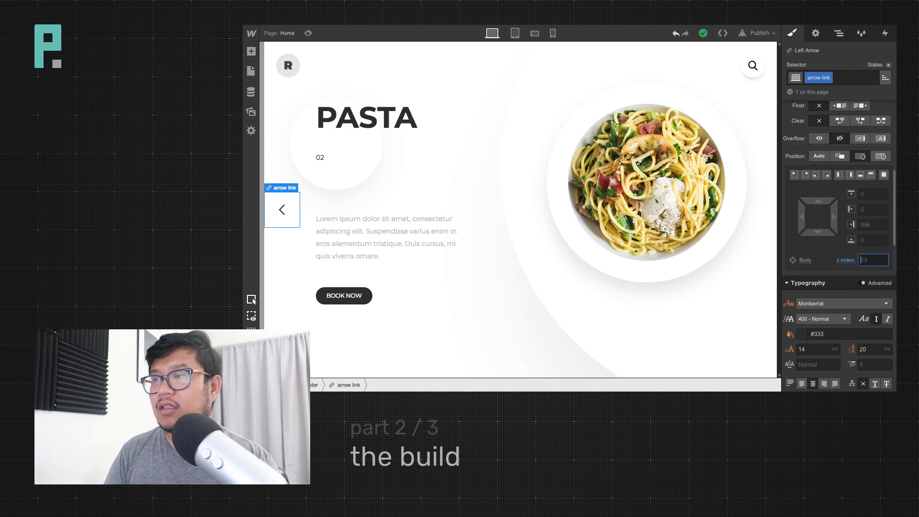
{"action": "type", "text": "2"}
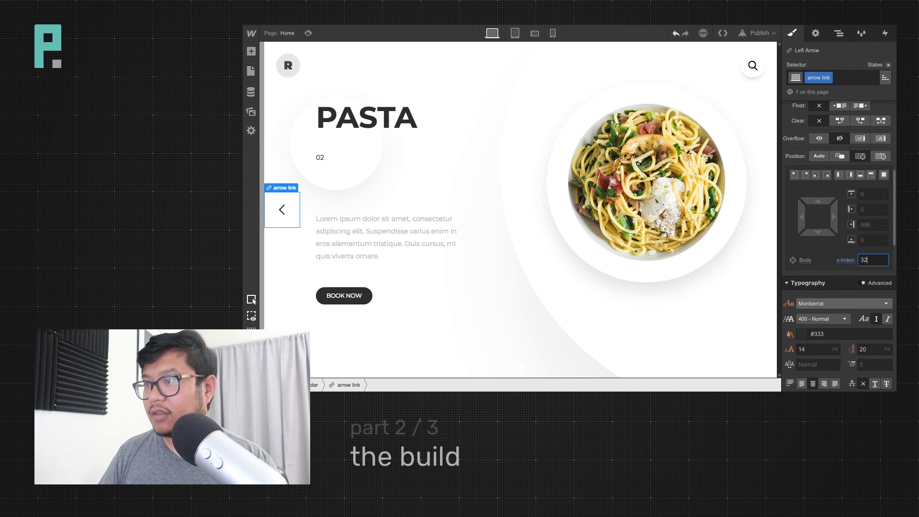
Add a black drop shadow to the arrow link with a 180-degree angle, 13 px distance, 50 px blur and -25 px size
{"action": "scroll", "coordinate": [847, 332], "scroll_direction": "down", "scroll_amount": 5}
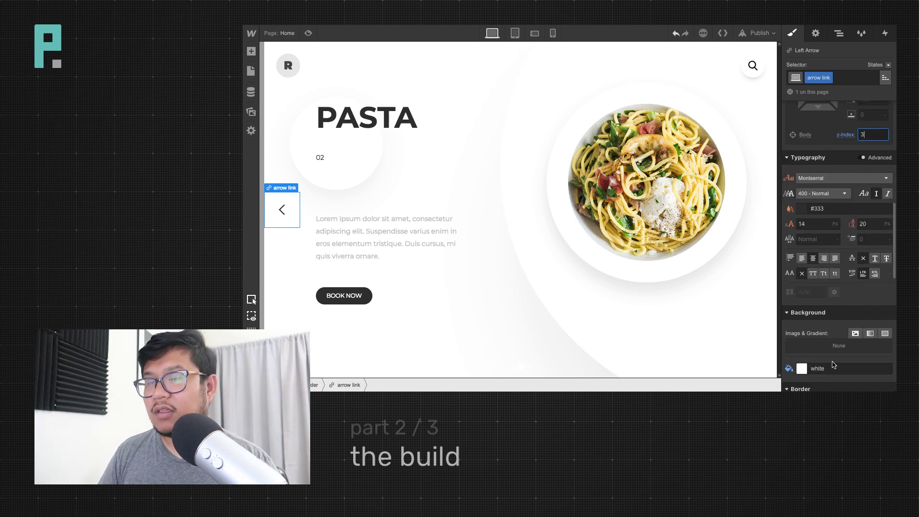
{"action": "scroll", "coordinate": [833, 362], "scroll_direction": "down", "scroll_amount": 8}
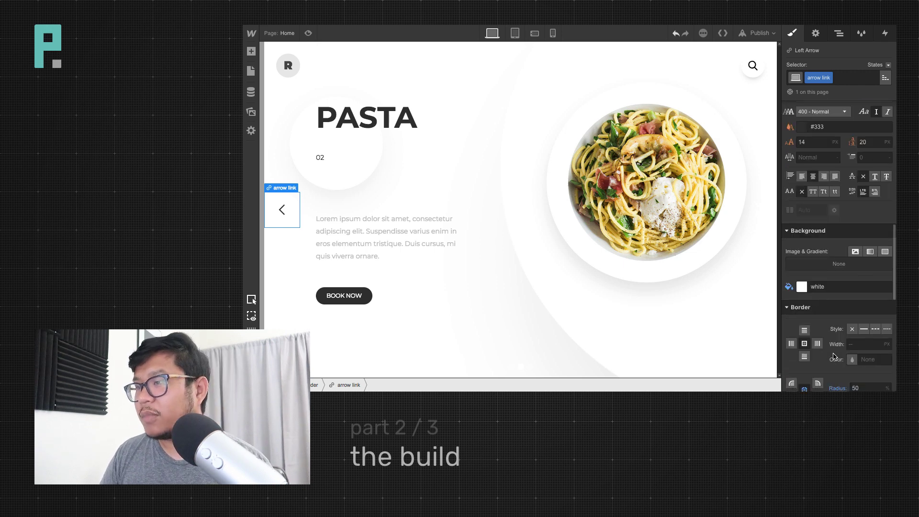
{"action": "left_click", "coordinate": [849, 329]}
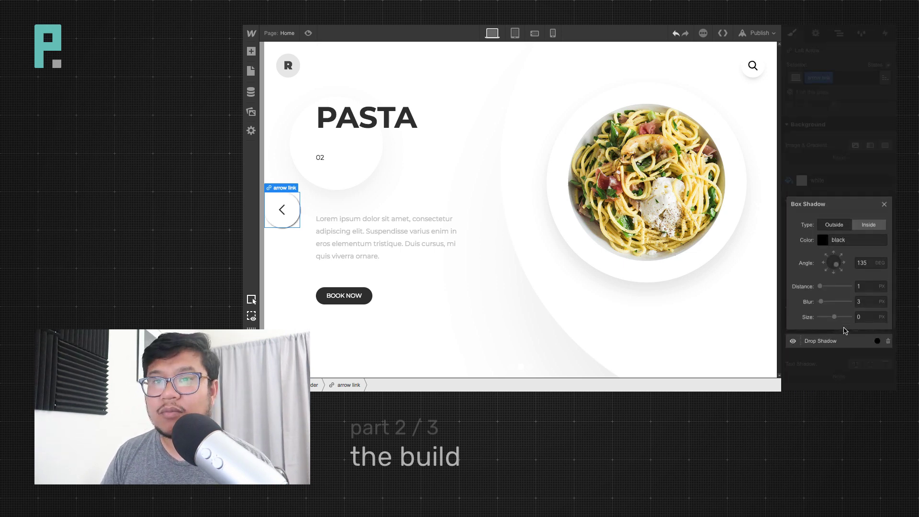
{"action": "left_click", "coordinate": [833, 273]}
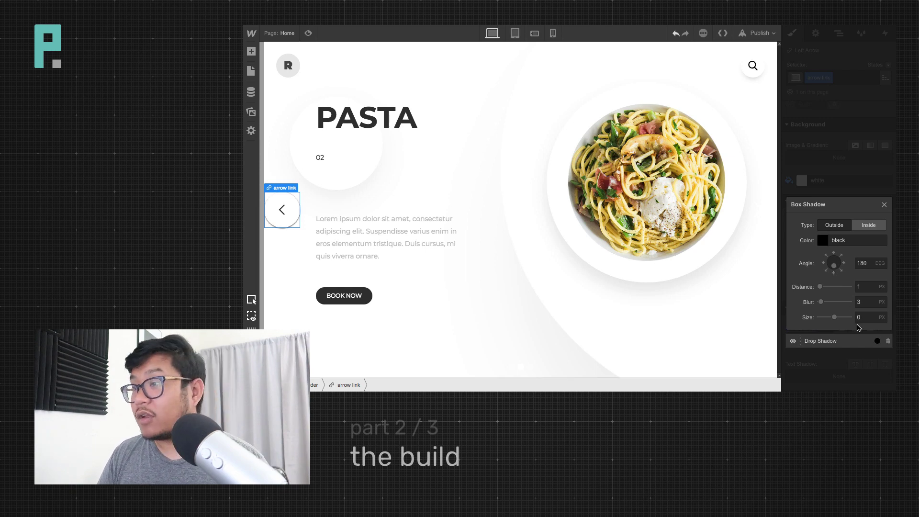
{"action": "left_click_drag", "start_coordinate": [821, 286], "coordinate": [860, 341]}
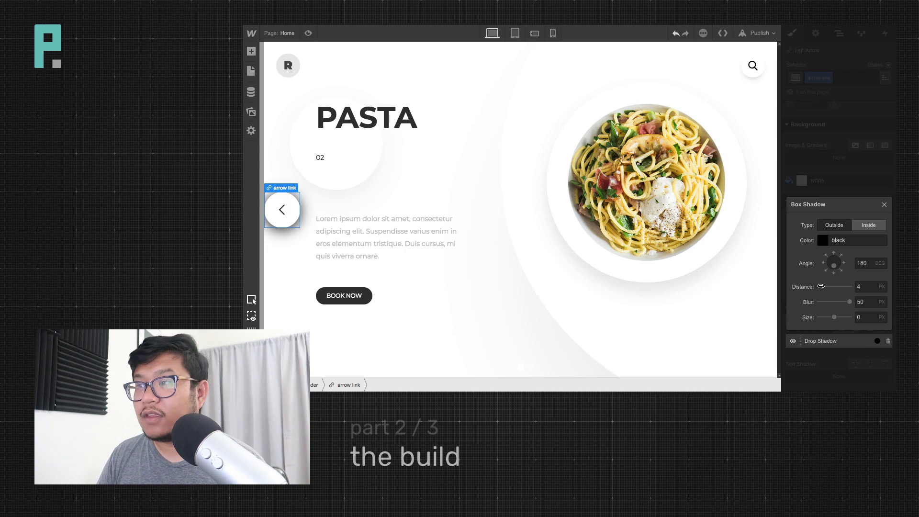
{"action": "left_click_drag", "start_coordinate": [821, 286], "coordinate": [778, 320]}
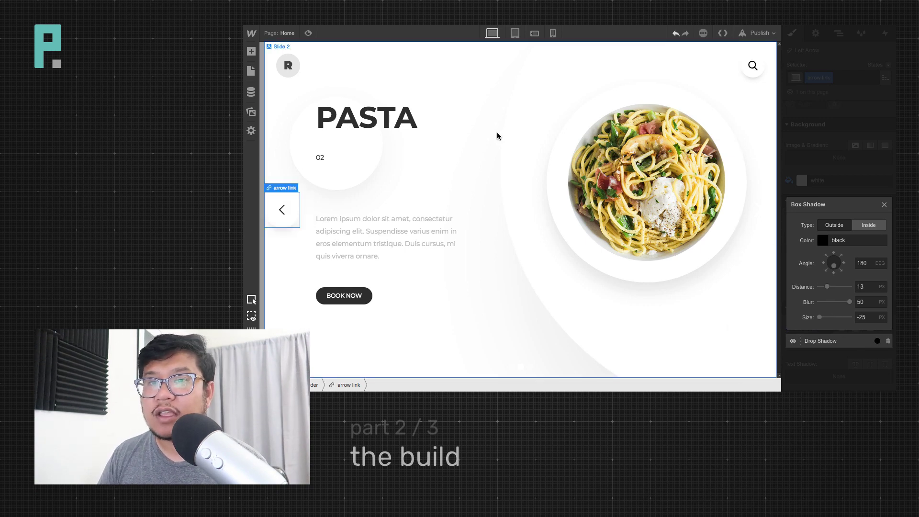
{"action": "left_click", "coordinate": [302, 248]}
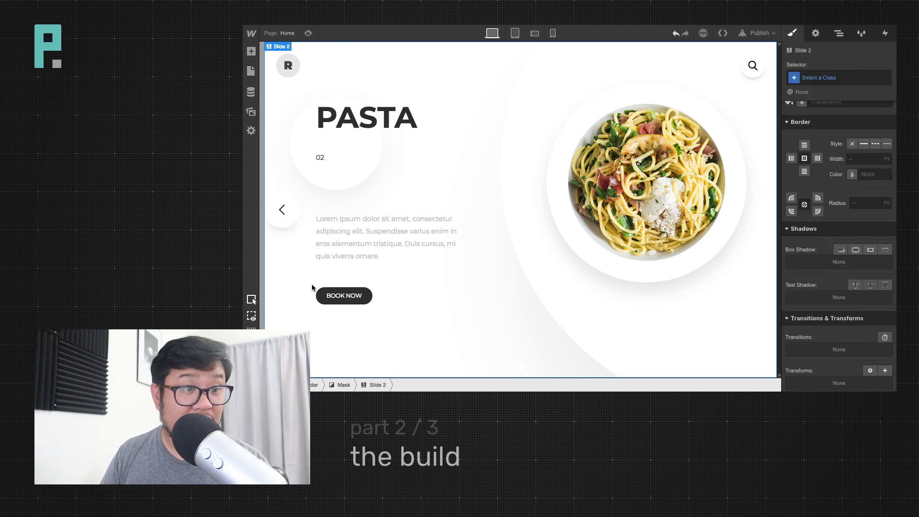
Set the arrow link's width and height to 50 px each
{"action": "left_click", "coordinate": [298, 224]}
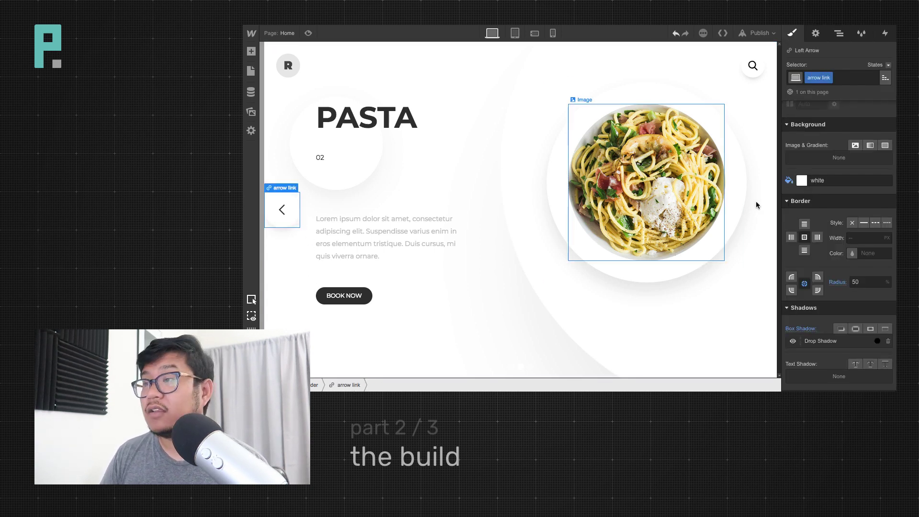
{"action": "scroll", "coordinate": [858, 255], "scroll_direction": "up", "scroll_amount": 3}
{"action": "scroll", "coordinate": [858, 254], "scroll_direction": "up", "scroll_amount": 2}
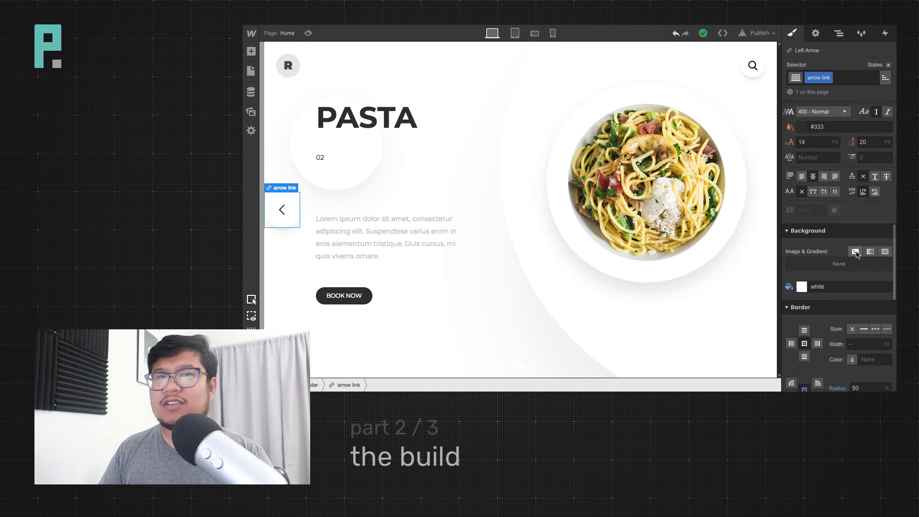
{"action": "scroll", "coordinate": [857, 255], "scroll_direction": "up", "scroll_amount": 5}
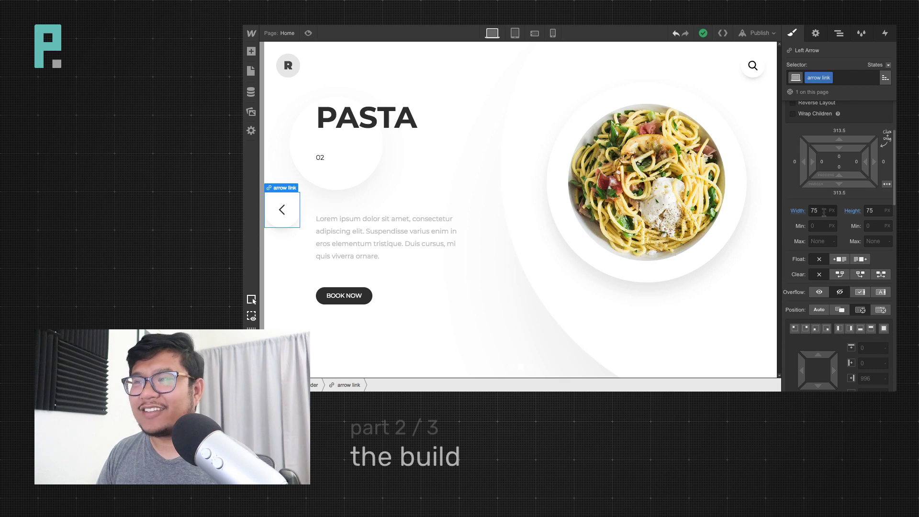
{"action": "left_click", "coordinate": [820, 212]}
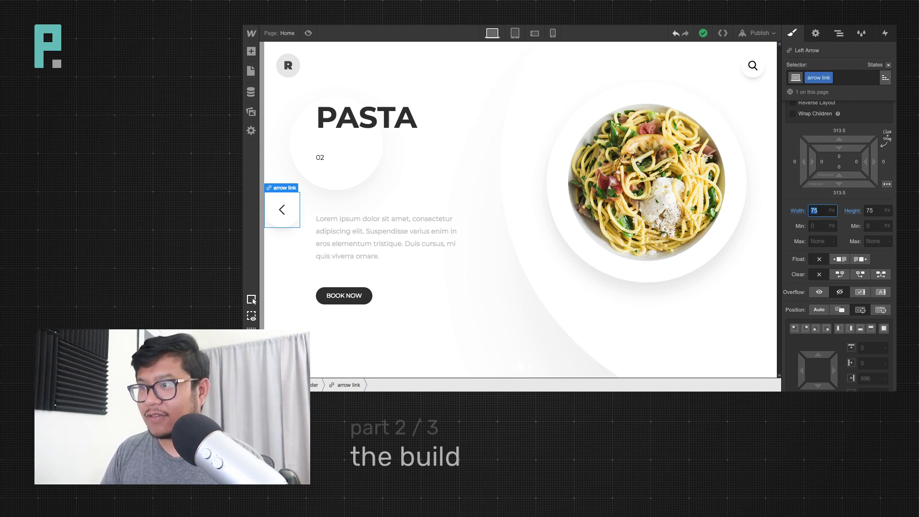
{"action": "type", "text": "50"}
{"action": "key", "text": "Tab"}
{"action": "type", "text": "50"}
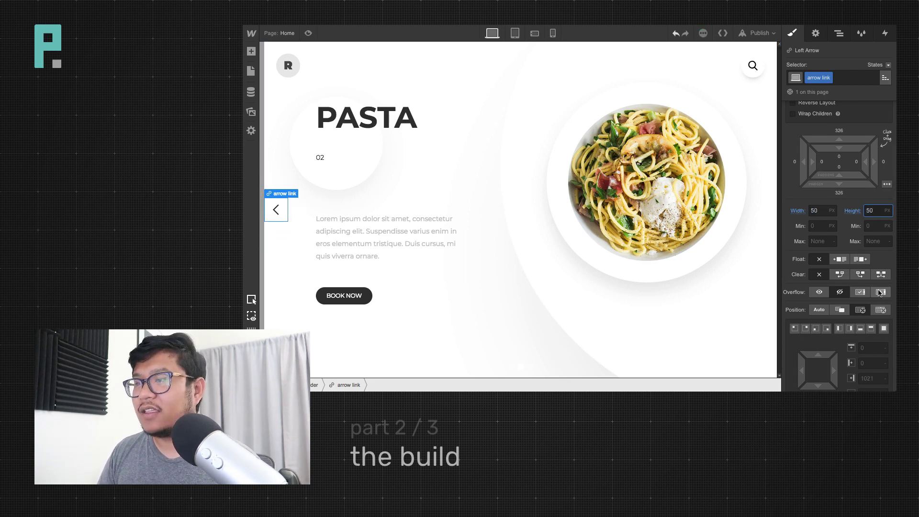
Reduce the left arrow icon's font size and line height to 20 px each
{"action": "scroll", "coordinate": [862, 299], "scroll_direction": "down", "scroll_amount": 6}
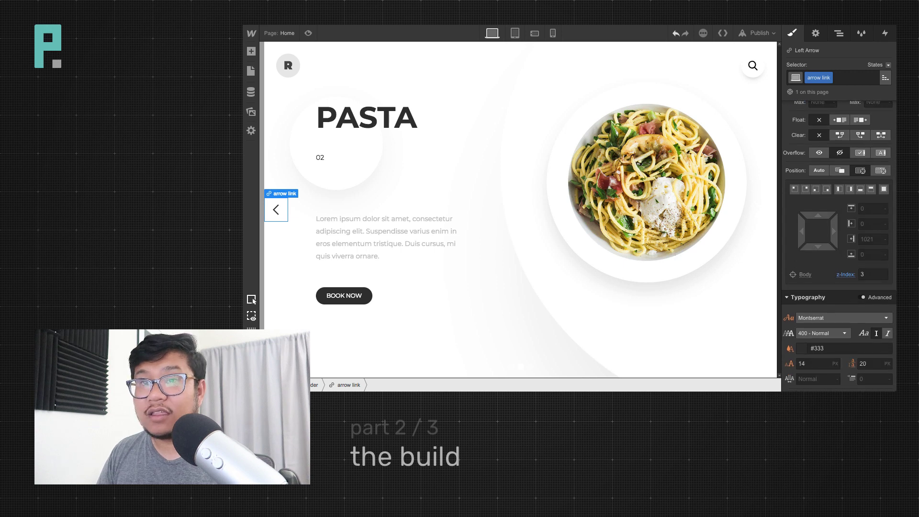
{"action": "left_click", "coordinate": [280, 213]}
{"action": "left_click", "coordinate": [812, 236]}
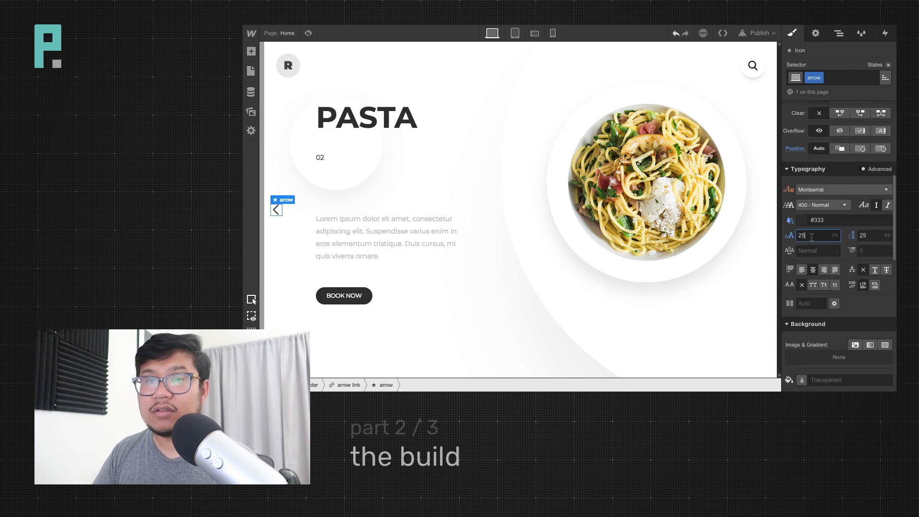
{"action": "key", "text": "Down"}
{"action": "key", "text": "Down"}
{"action": "key", "text": "Down"}
{"action": "key", "text": "Down"}
{"action": "key", "text": "Tab"}
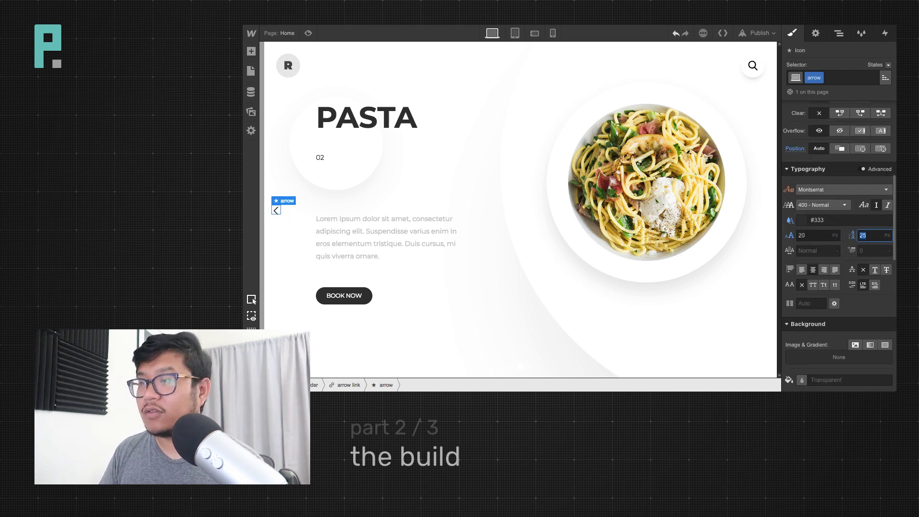
{"action": "type", "text": "20"}
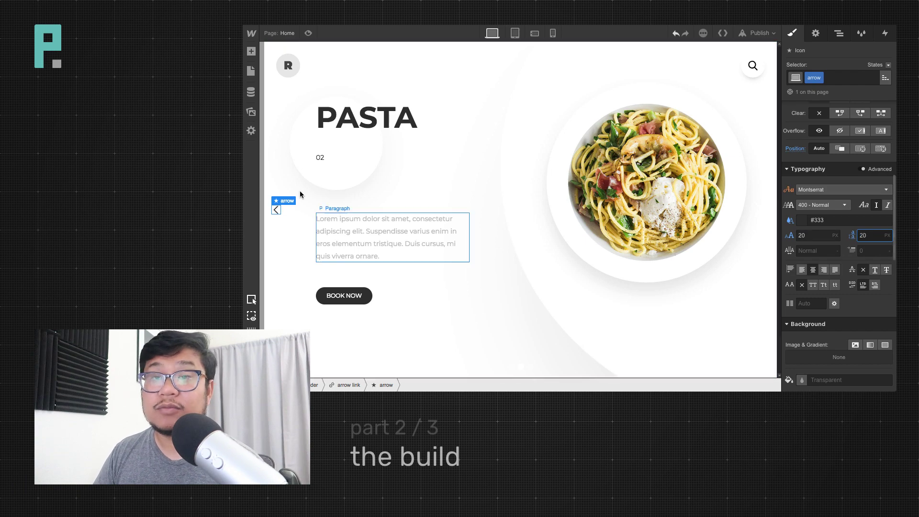
Try visible overflow on the arrow link and switch it back to hidden
{"action": "left_click", "coordinate": [285, 215]}
{"action": "scroll", "coordinate": [845, 312], "scroll_direction": "down", "scroll_amount": 5}
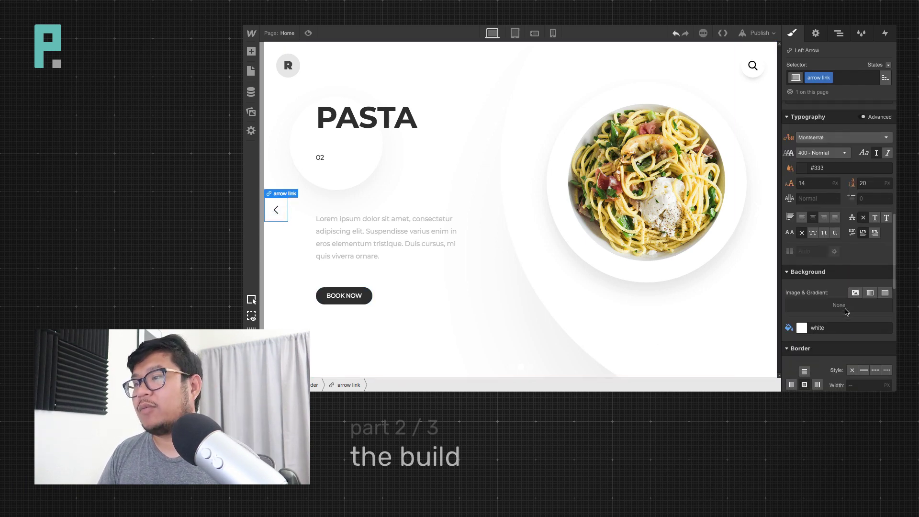
{"action": "scroll", "coordinate": [846, 311], "scroll_direction": "down", "scroll_amount": 3}
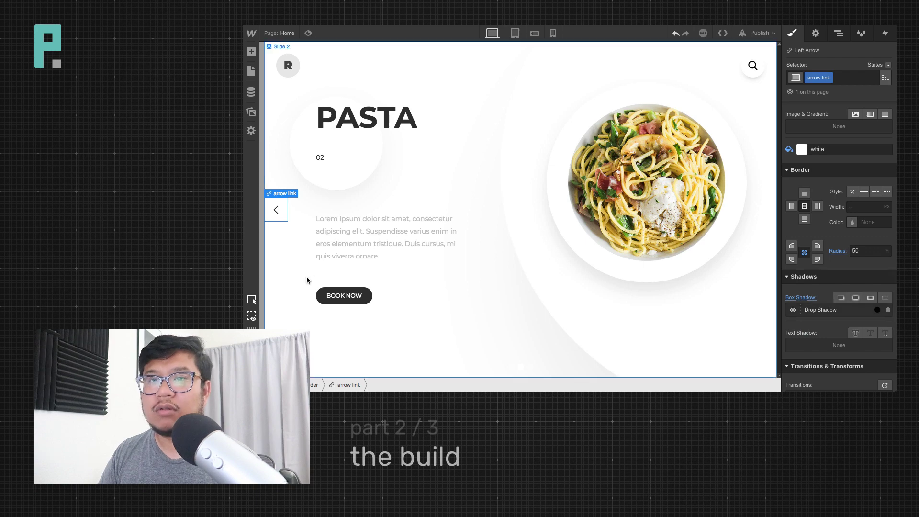
{"action": "left_click", "coordinate": [293, 235]}
{"action": "left_click", "coordinate": [281, 211]}
{"action": "scroll", "coordinate": [843, 296], "scroll_direction": "up", "scroll_amount": 8}
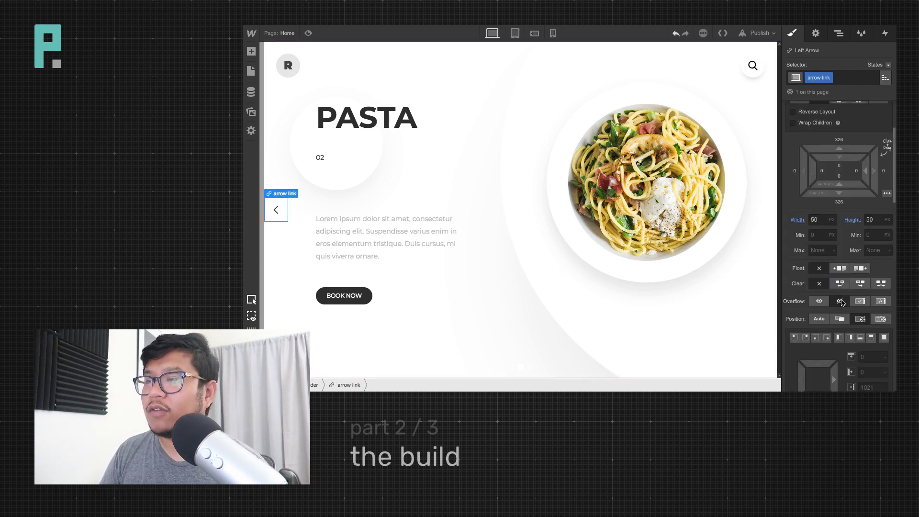
{"action": "left_click", "coordinate": [820, 301]}
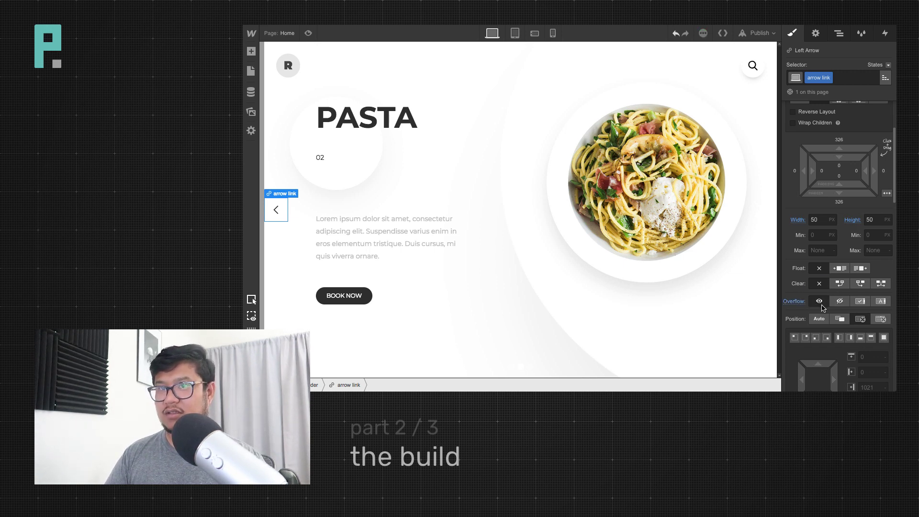
{"action": "left_click", "coordinate": [835, 304]}
Raise the arrow link's z-index to 10
{"action": "scroll", "coordinate": [835, 310], "scroll_direction": "down", "scroll_amount": 3}
{"action": "left_click", "coordinate": [859, 329]}
{"action": "type", "text": "4"}
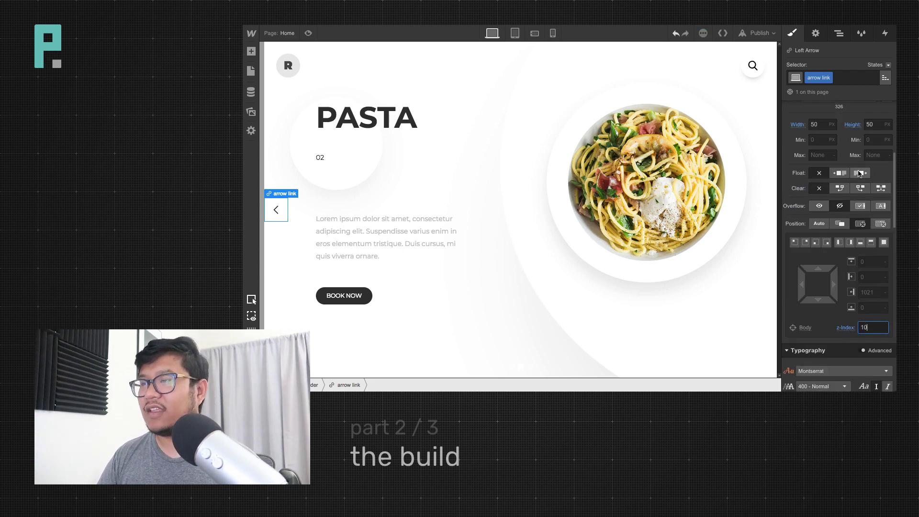
Move the arrow link across the page by increasing its left offset to 391 px
{"action": "scroll", "coordinate": [851, 369], "scroll_direction": "down", "scroll_amount": 6}
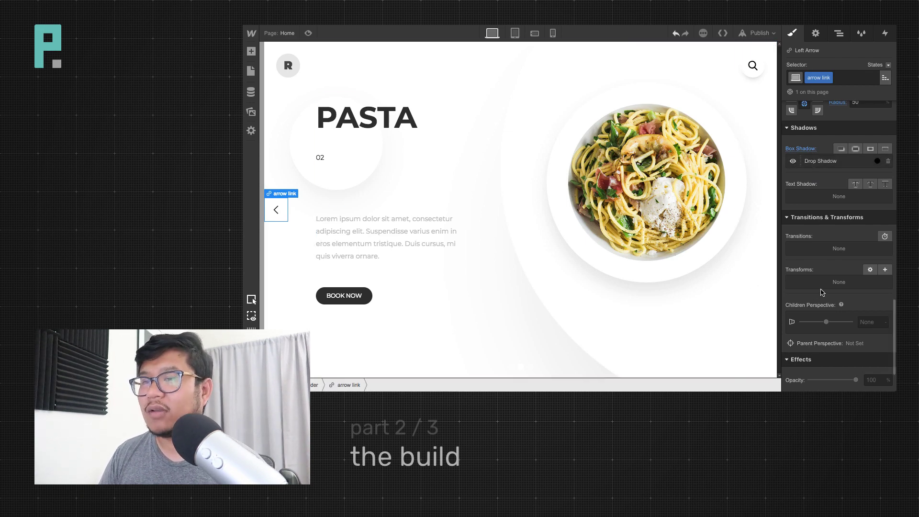
{"action": "scroll", "coordinate": [827, 288], "scroll_direction": "up", "scroll_amount": 5}
{"action": "scroll", "coordinate": [829, 287], "scroll_direction": "up", "scroll_amount": 6}
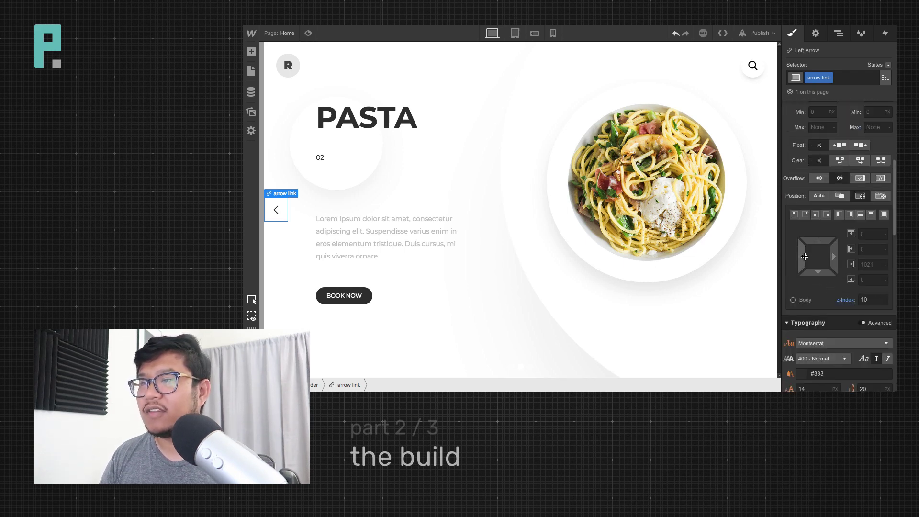
{"action": "left_click_drag", "start_coordinate": [803, 256], "coordinate": [809, 256]}
{"action": "left_click_drag", "start_coordinate": [863, 247], "coordinate": [863, 247]}
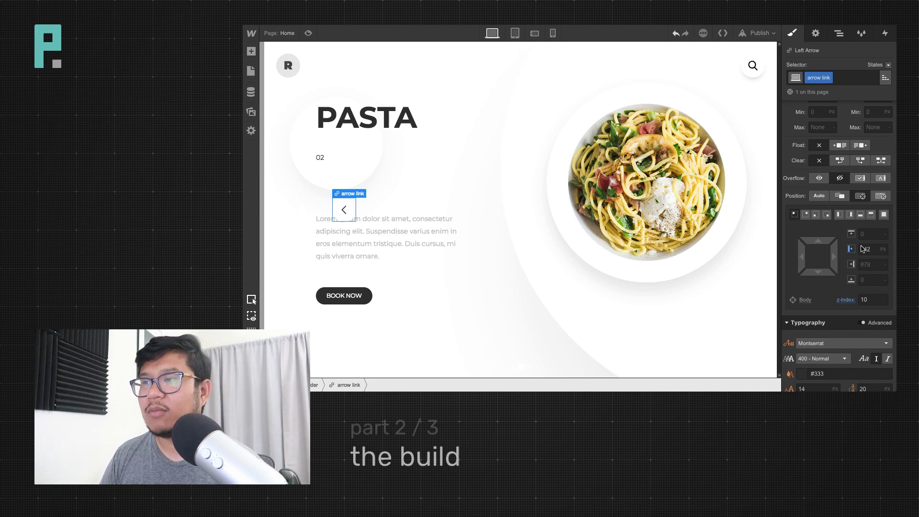
{"action": "left_click_drag", "start_coordinate": [802, 257], "coordinate": [878, 257]}
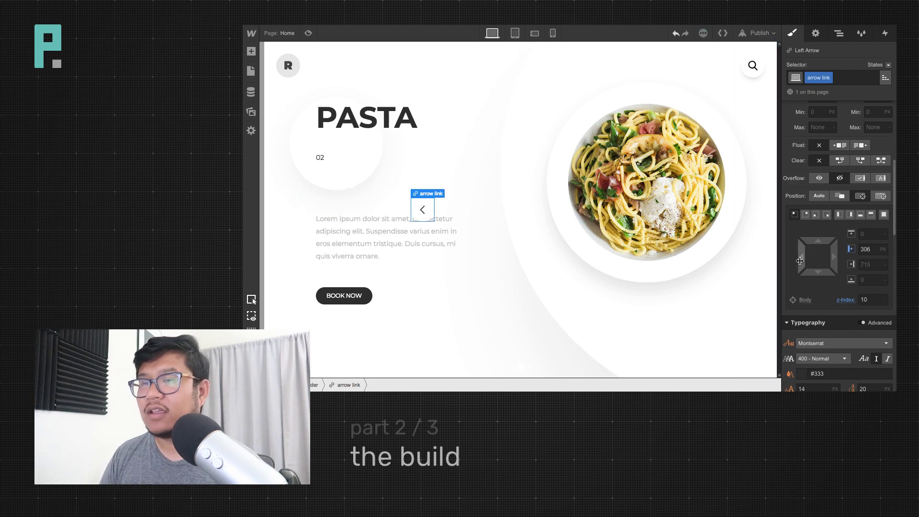
{"action": "left_click_drag", "start_coordinate": [802, 257], "coordinate": [842, 256]}
Anchor the arrow link with the bottom-left position preset and lower its bottom offset to -86 px
{"action": "scroll", "coordinate": [837, 239], "scroll_direction": "down", "scroll_amount": 3}
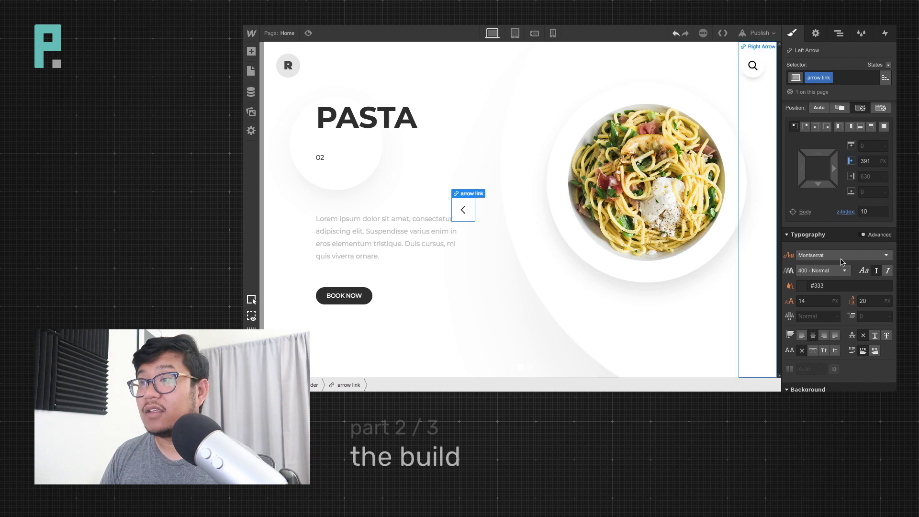
{"action": "scroll", "coordinate": [829, 198], "scroll_direction": "up", "scroll_amount": 1}
{"action": "scroll", "coordinate": [832, 221], "scroll_direction": "up", "scroll_amount": 1}
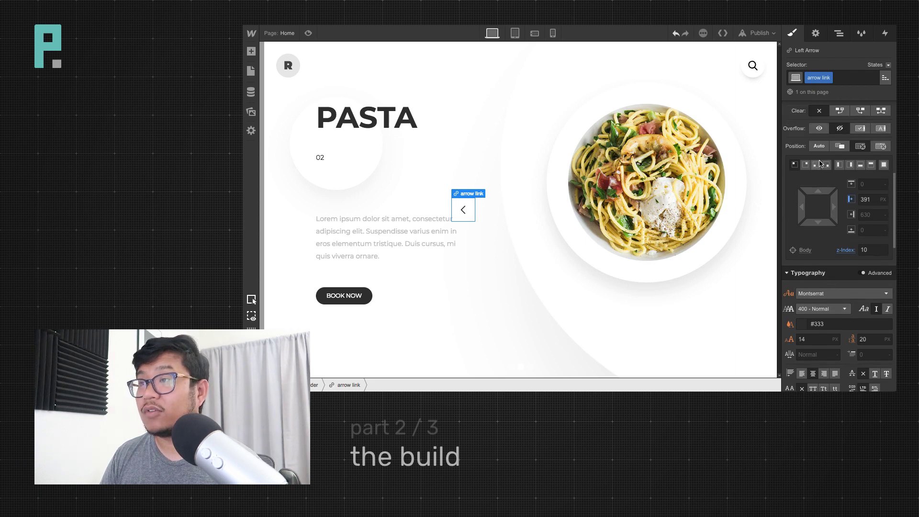
{"action": "left_click", "coordinate": [816, 165]}
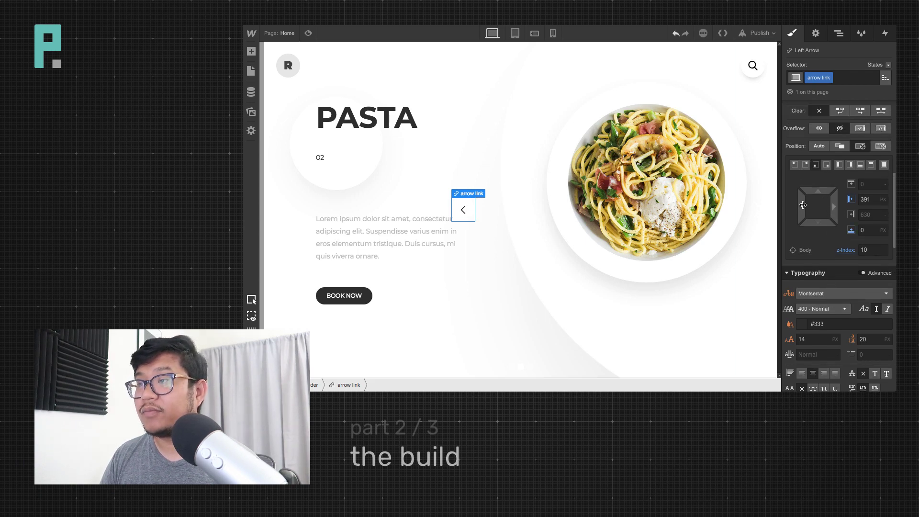
{"action": "left_click_drag", "start_coordinate": [818, 223], "coordinate": [825, 312]}
Try an automatic top margin on the arrow link, and set its top and bottom margins to 0
{"action": "scroll", "coordinate": [844, 300], "scroll_direction": "down", "scroll_amount": 4}
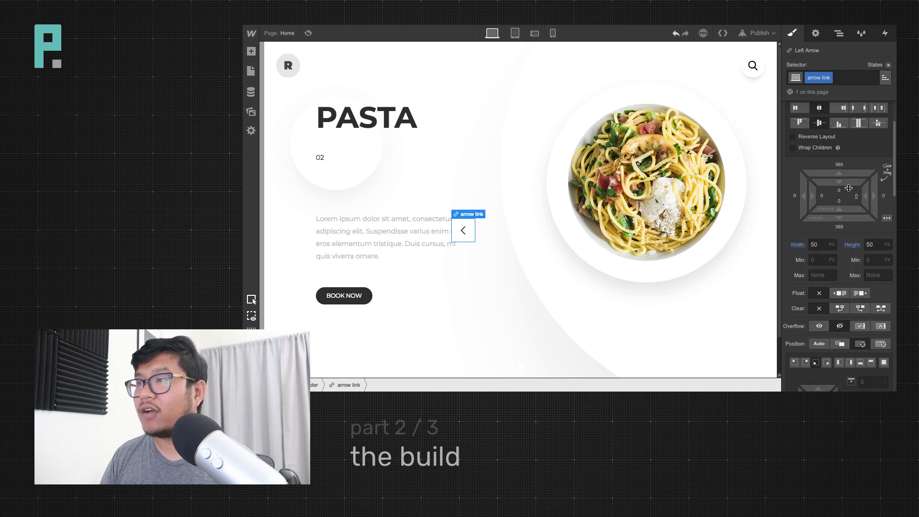
{"action": "left_click", "coordinate": [839, 164]}
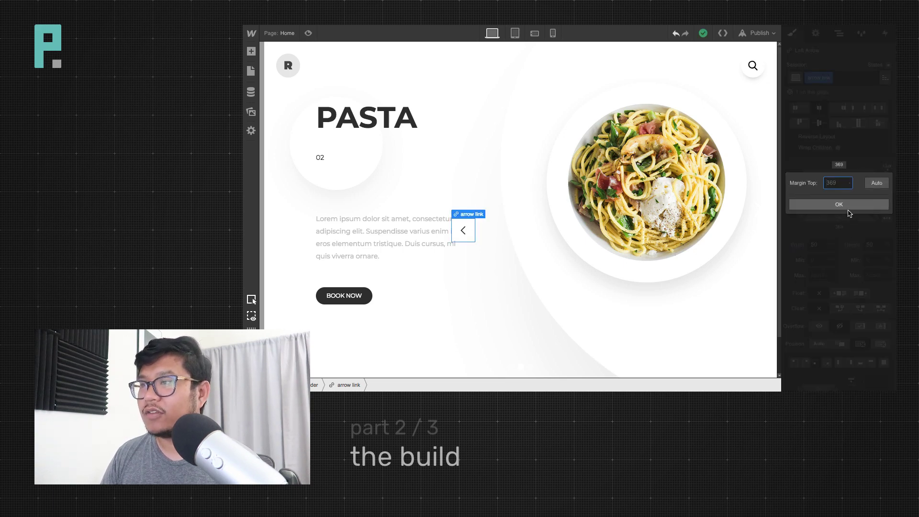
{"action": "left_click", "coordinate": [876, 183]}
{"action": "left_click", "coordinate": [839, 164]}
{"action": "type", "text": "0"}
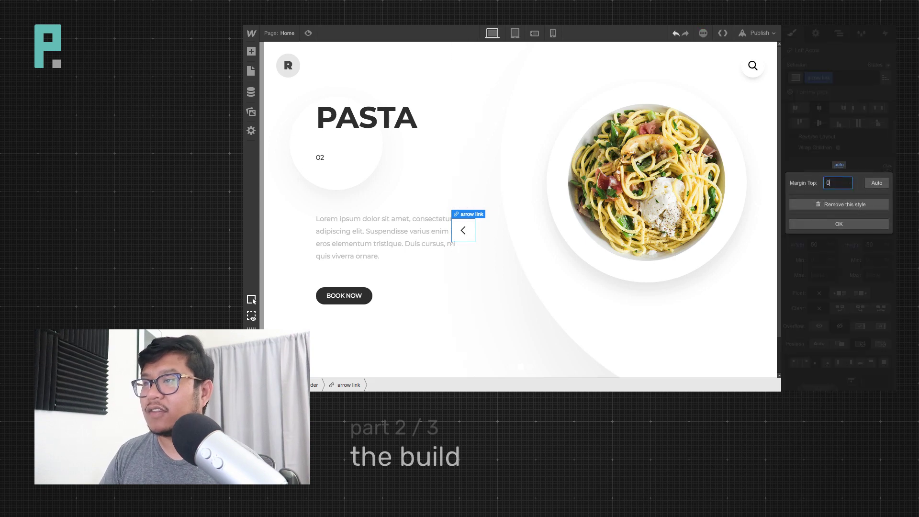
{"action": "key", "text": "Return"}
{"action": "left_click", "coordinate": [839, 227]}
{"action": "key", "text": "Escape"}
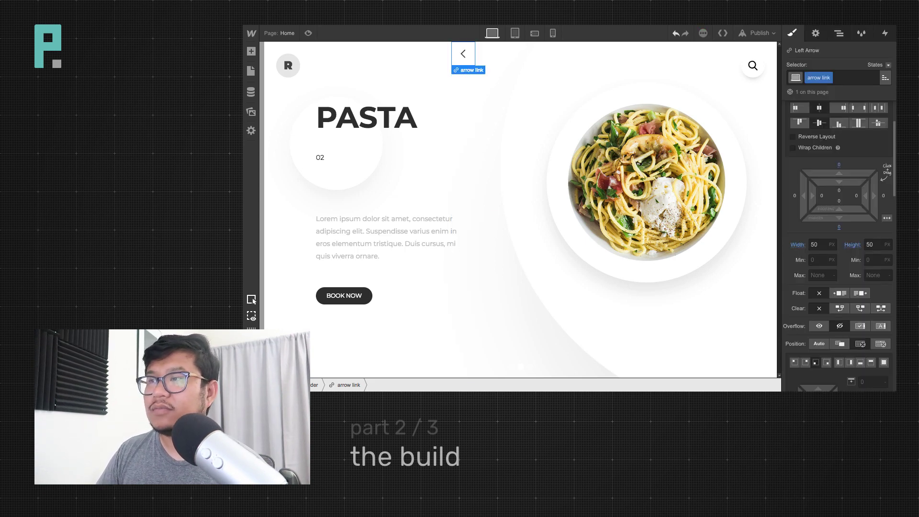
Lower the arrow link's bottom offset to -149 px and set its overflow to visible
{"action": "scroll", "coordinate": [857, 306], "scroll_direction": "down", "scroll_amount": 5}
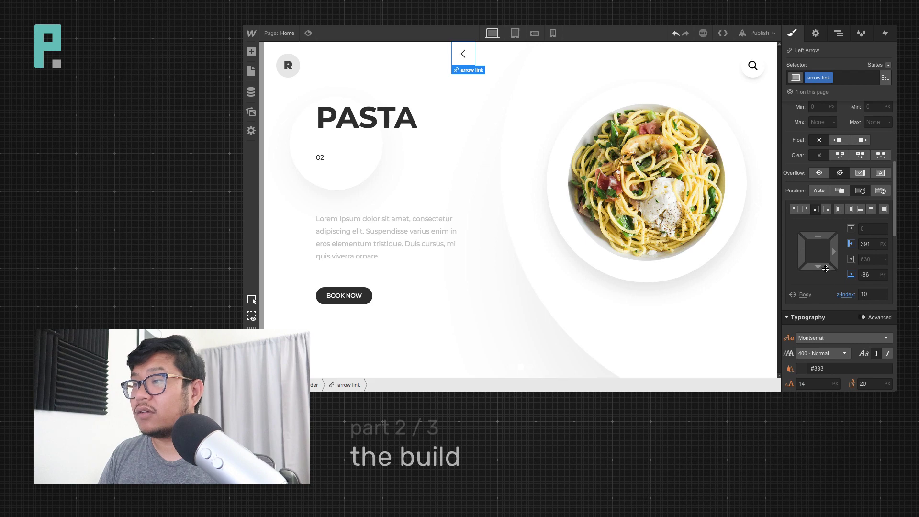
{"action": "left_click_drag", "start_coordinate": [825, 268], "coordinate": [828, 319]}
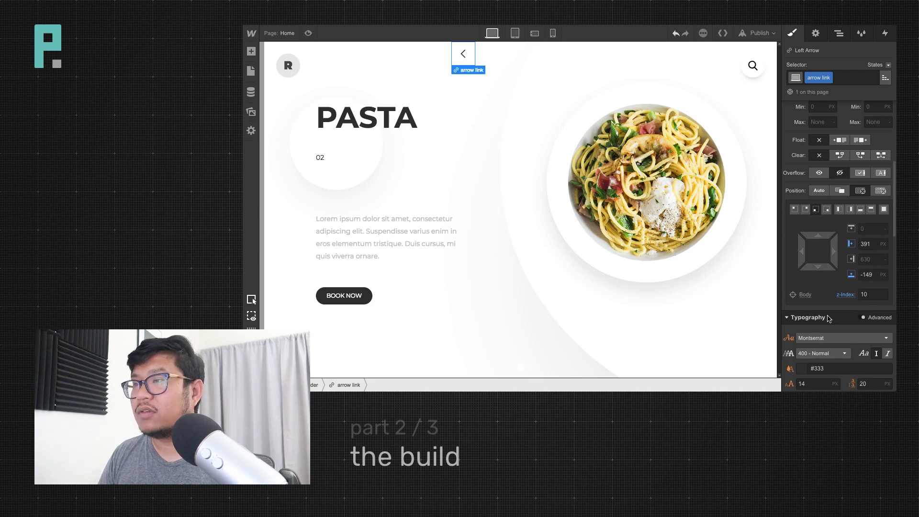
{"action": "scroll", "coordinate": [829, 318], "scroll_direction": "up", "scroll_amount": 7}
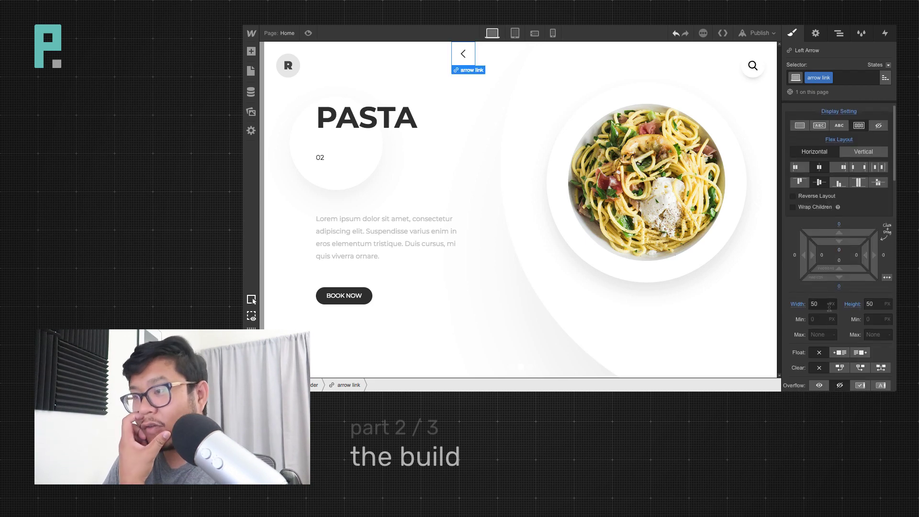
{"action": "scroll", "coordinate": [837, 316], "scroll_direction": "down", "scroll_amount": 1}
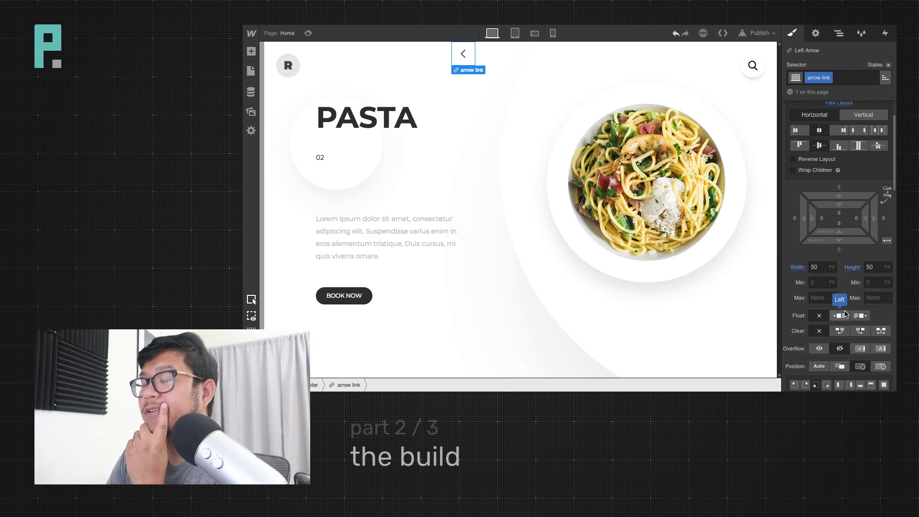
{"action": "scroll", "coordinate": [838, 311], "scroll_direction": "down", "scroll_amount": 1}
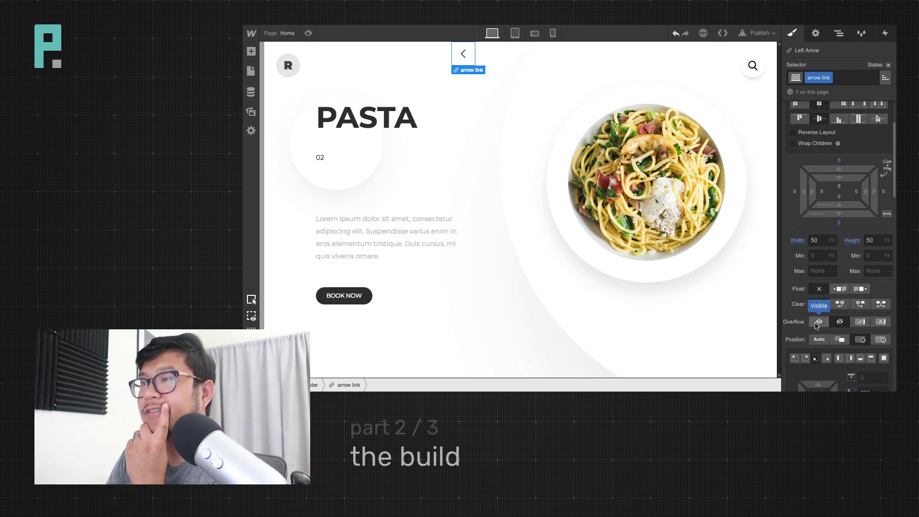
{"action": "left_click", "coordinate": [817, 322]}
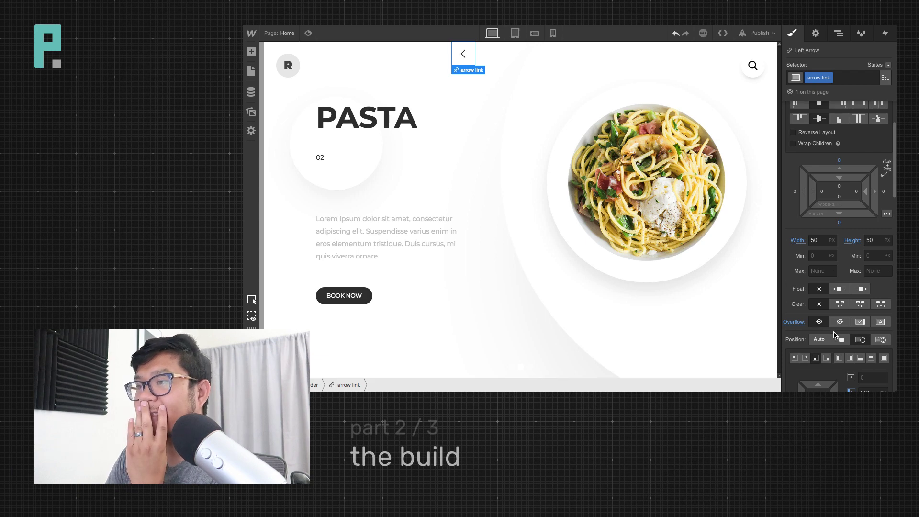
Raise the arrow link's top margin to 73 px and replace it with 100vh
{"action": "left_click_drag", "start_coordinate": [851, 164], "coordinate": [850, 66]}
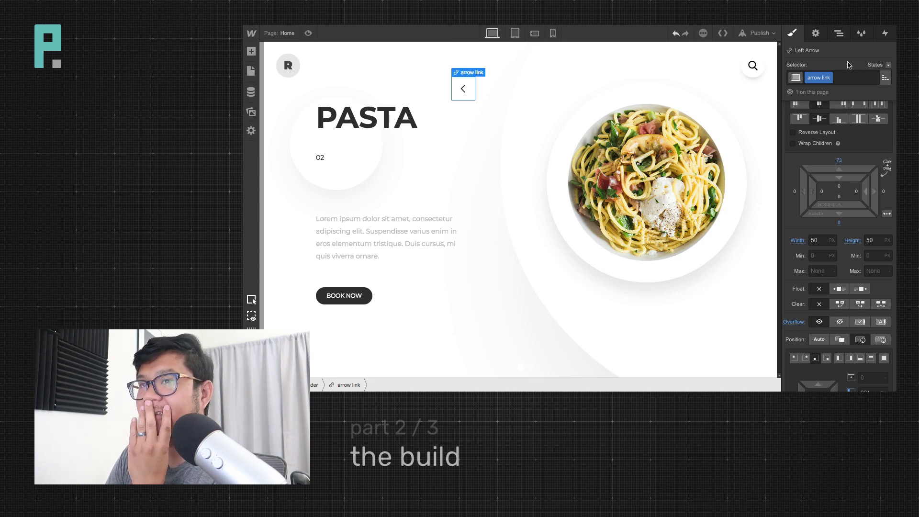
{"action": "left_click", "coordinate": [841, 163]}
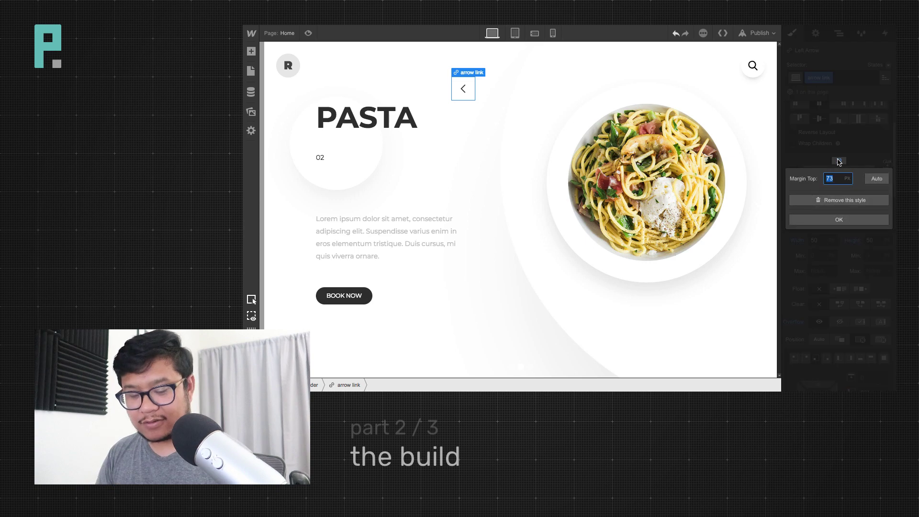
{"action": "type", "text": "100vh"}
{"action": "key", "text": "Return"}
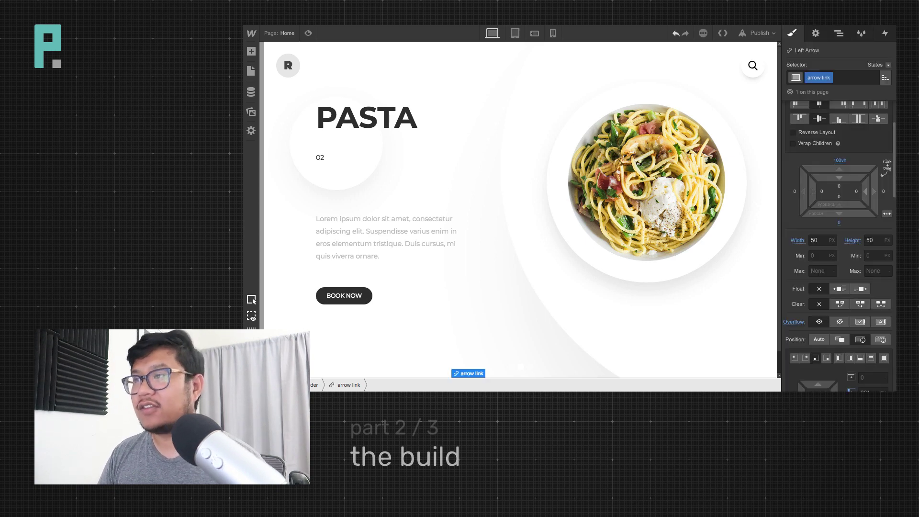
Reset the arrow link's bottom offset to 0
{"action": "scroll", "coordinate": [845, 339], "scroll_direction": "down", "scroll_amount": 3}
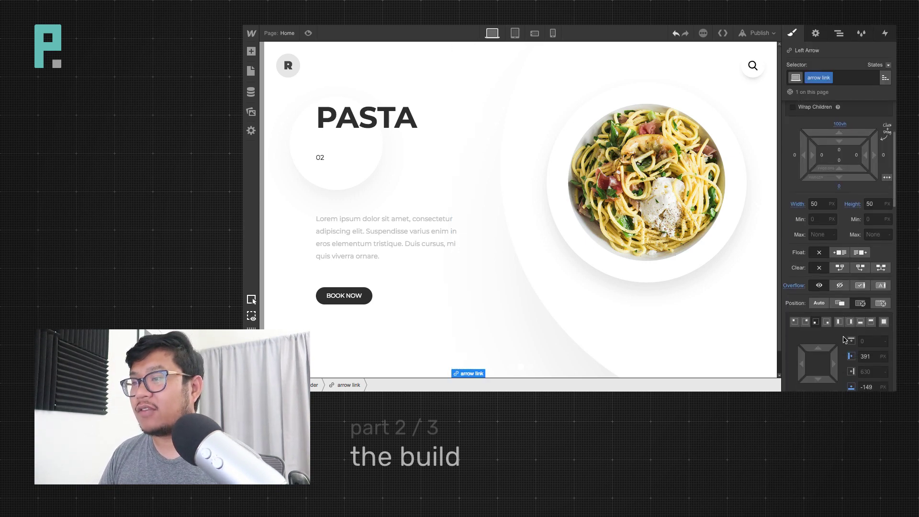
{"action": "left_click", "coordinate": [869, 368]}
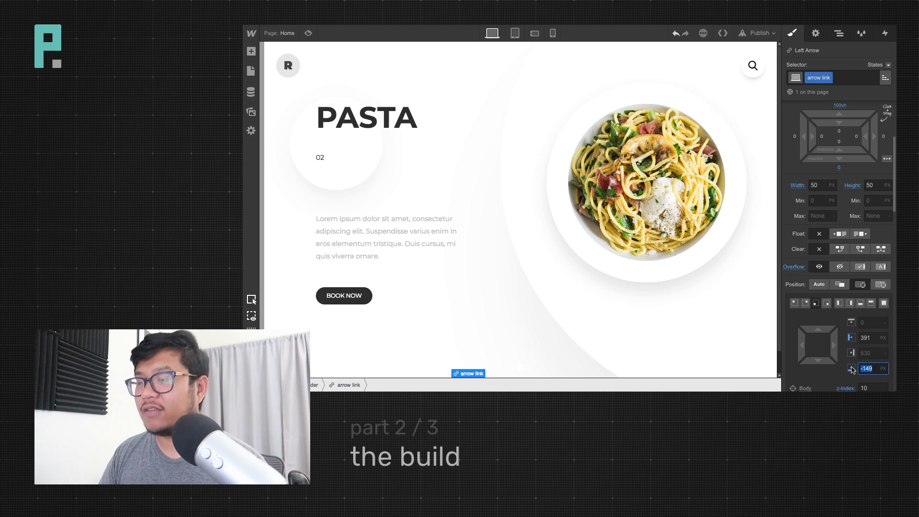
{"action": "type", "text": "0"}
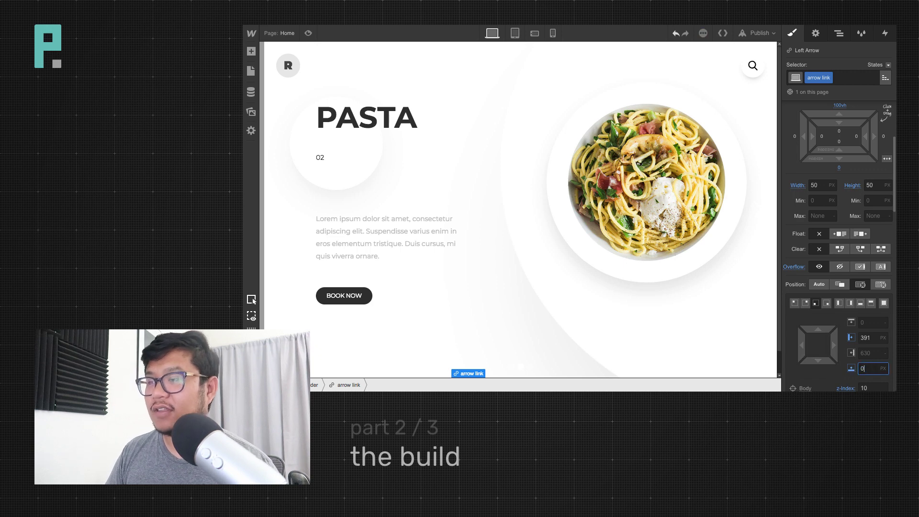
Try auto positioning on the arrow link, undo it, and set the top margin to 71vh
{"action": "left_click", "coordinate": [819, 285]}
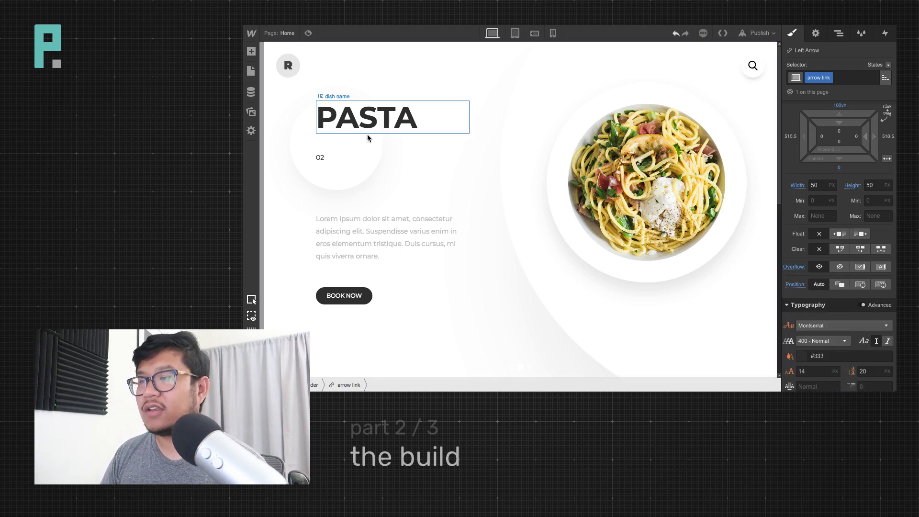
{"action": "key", "text": "ctrl+z"}
{"action": "left_click_drag", "start_coordinate": [821, 148], "coordinate": [843, 155]}
Change the arrow link's box shadow color to #4d4444, try the inside type and return it to outside
{"action": "scroll", "coordinate": [832, 287], "scroll_direction": "down", "scroll_amount": 10}
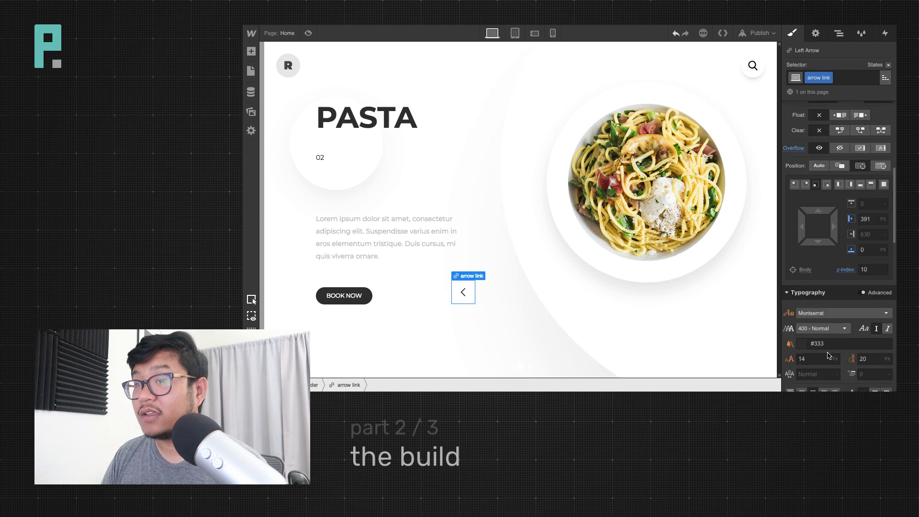
{"action": "scroll", "coordinate": [830, 355], "scroll_direction": "down", "scroll_amount": 5}
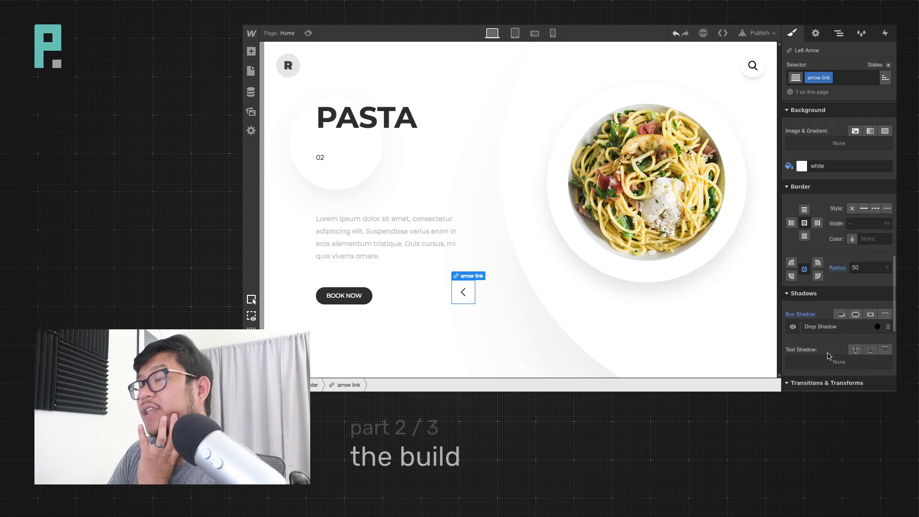
{"action": "left_click", "coordinate": [838, 322]}
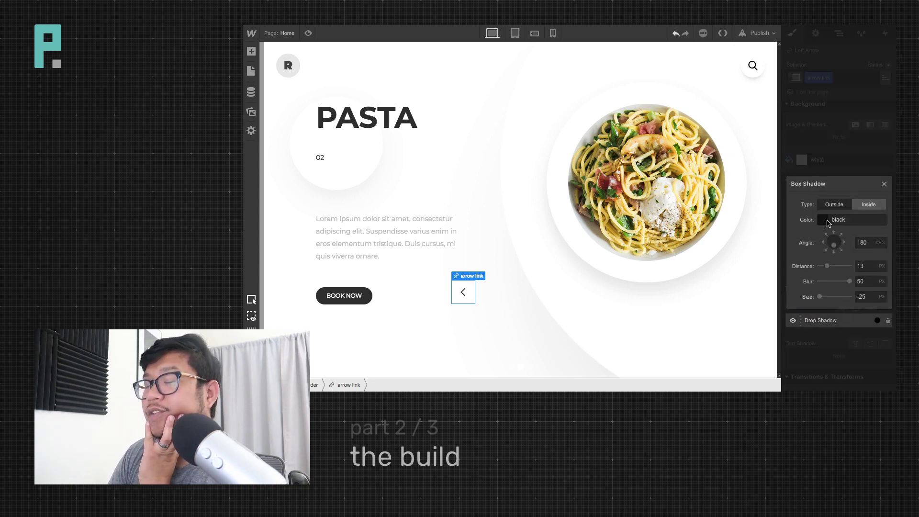
{"action": "left_click", "coordinate": [828, 223]}
{"action": "left_click", "coordinate": [804, 251]}
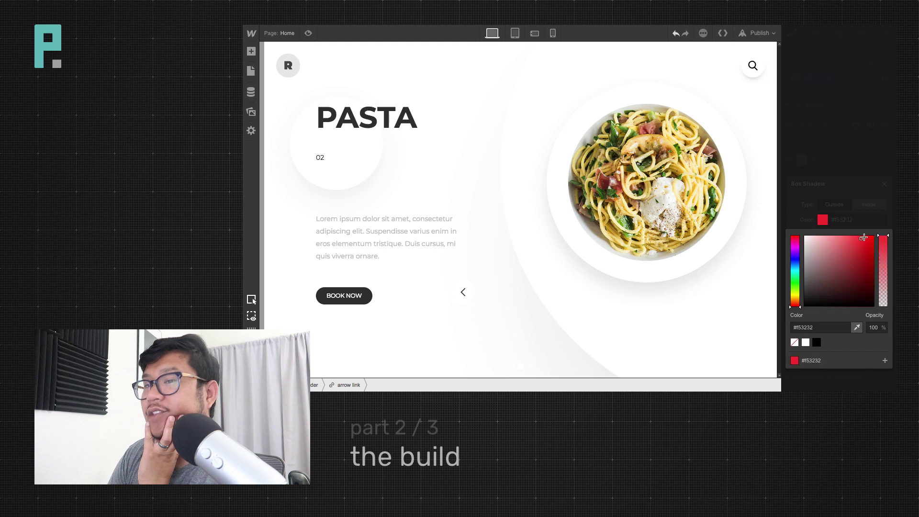
{"action": "left_click", "coordinate": [814, 284]}
{"action": "left_click", "coordinate": [857, 208]}
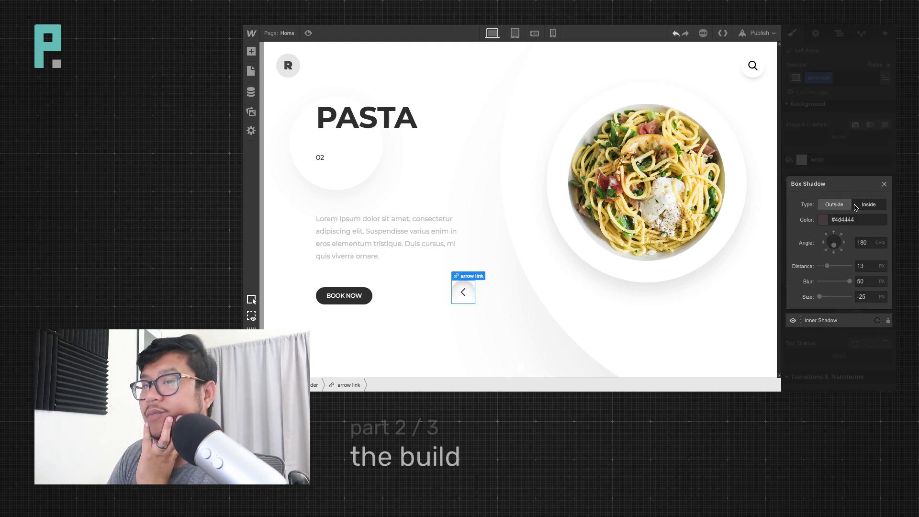
{"action": "left_click", "coordinate": [836, 206]}
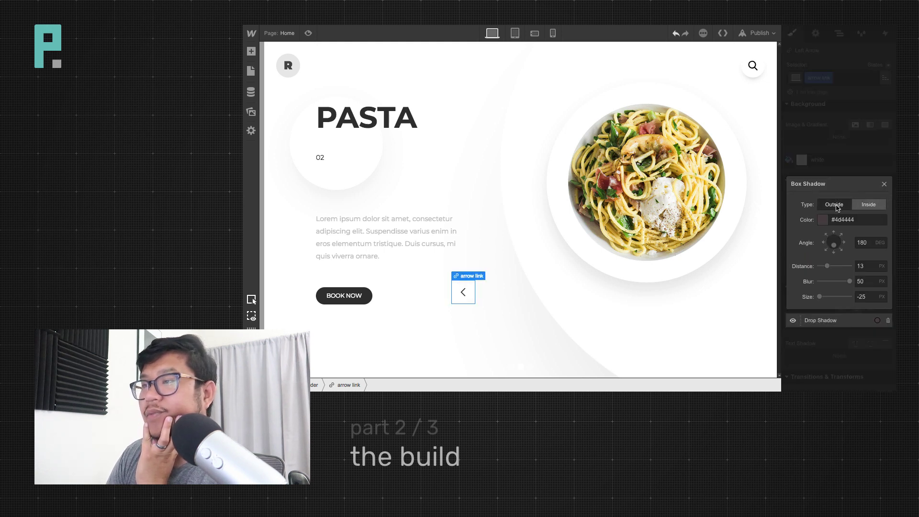
{"action": "left_click", "coordinate": [885, 184]}
Try scroll and hidden overflow on the arrow link and switch it back to visible
{"action": "scroll", "coordinate": [848, 304], "scroll_direction": "up", "scroll_amount": 10}
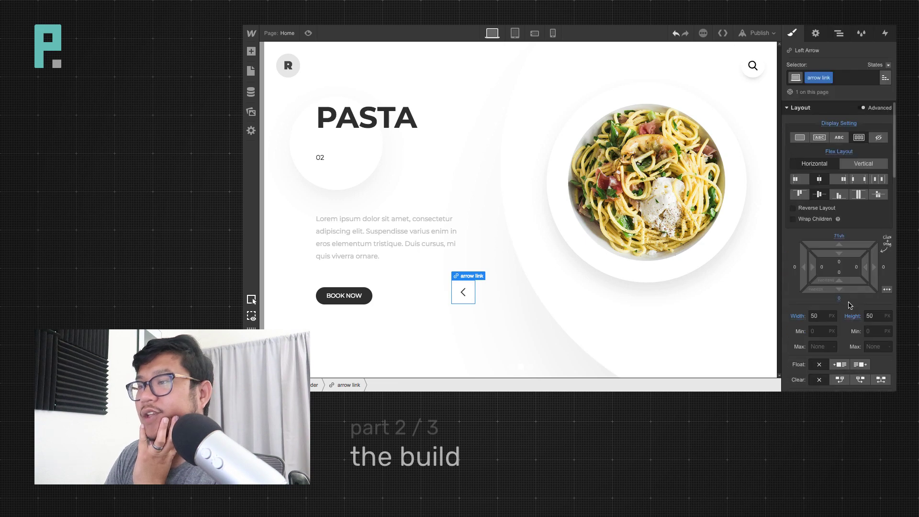
{"action": "scroll", "coordinate": [855, 334], "scroll_direction": "down", "scroll_amount": 3}
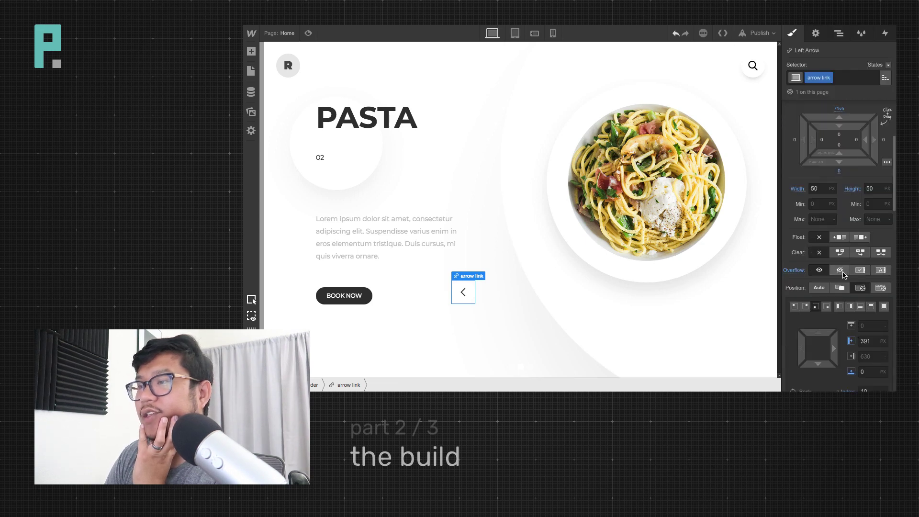
{"action": "left_click", "coordinate": [860, 271]}
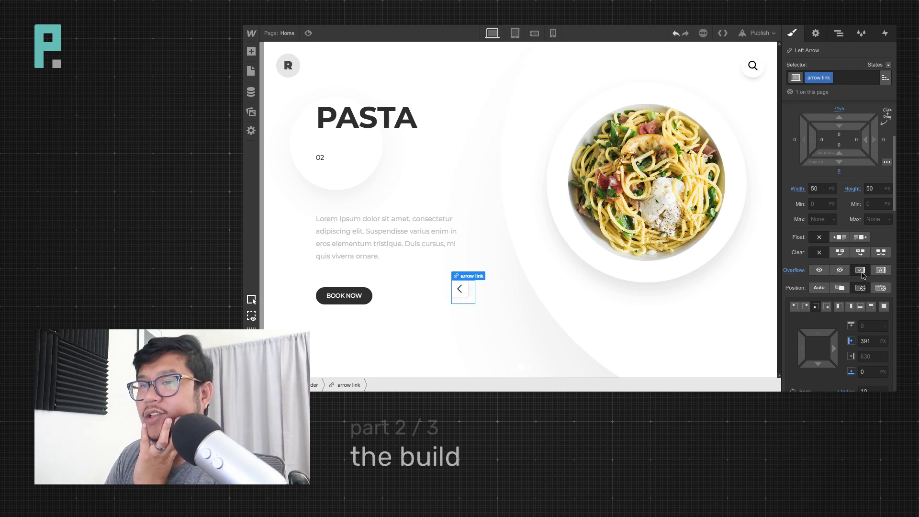
{"action": "left_click", "coordinate": [841, 271]}
{"action": "left_click", "coordinate": [821, 271]}
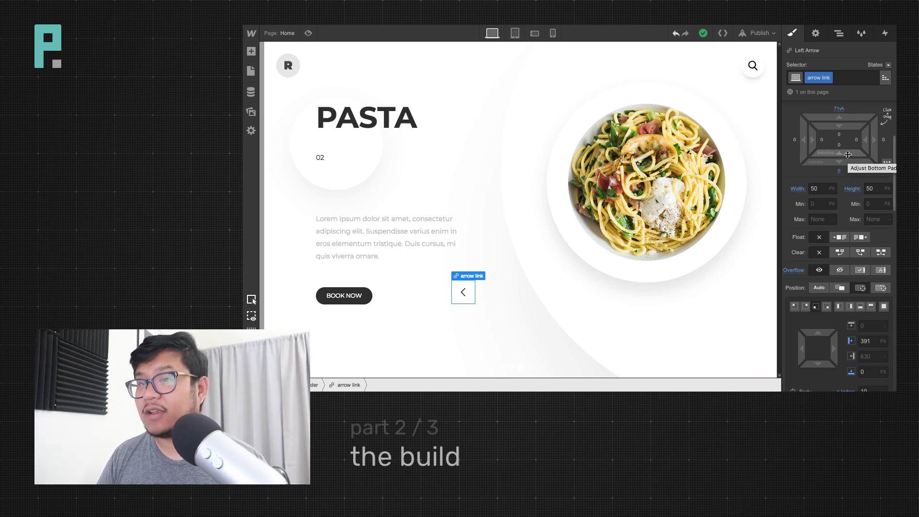
{"action": "scroll", "coordinate": [832, 272], "scroll_direction": "up", "scroll_amount": 1}
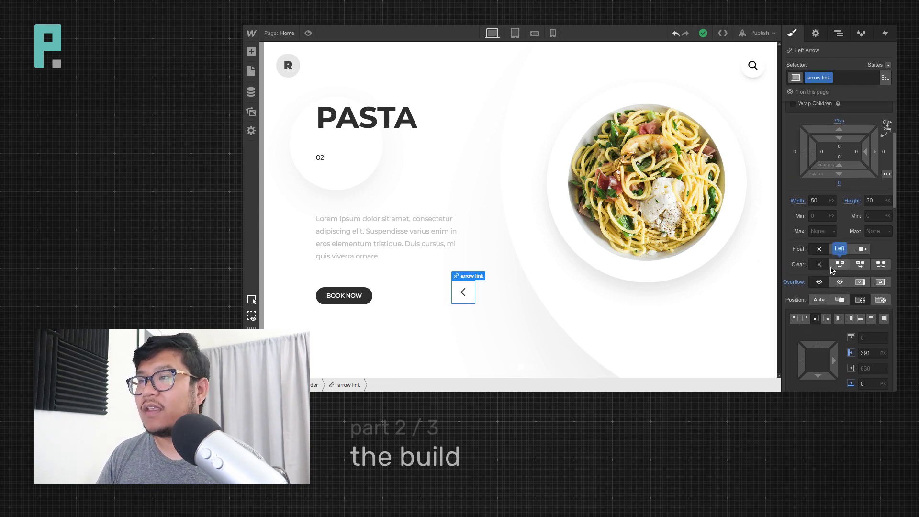
Clear the box shadow, white background and border radius from the arrow link
{"action": "scroll", "coordinate": [831, 271], "scroll_direction": "down", "scroll_amount": 4}
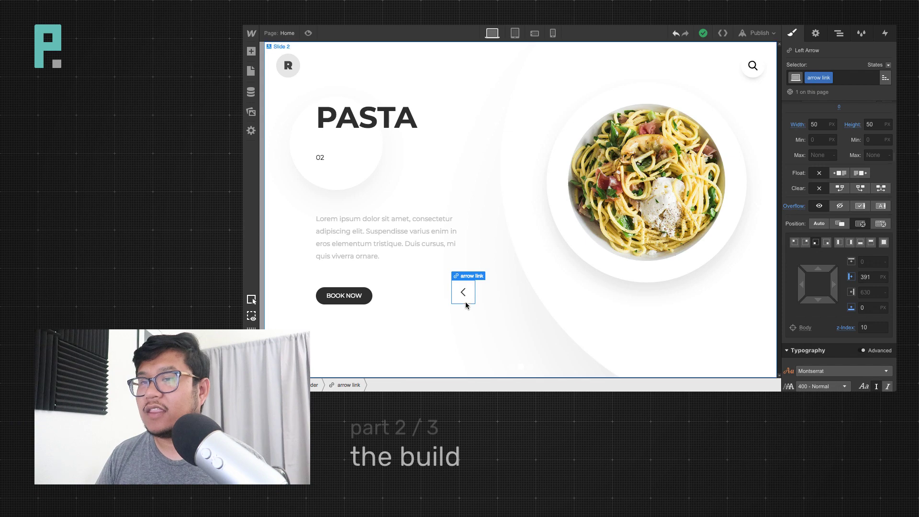
{"action": "scroll", "coordinate": [822, 311], "scroll_direction": "down", "scroll_amount": 10}
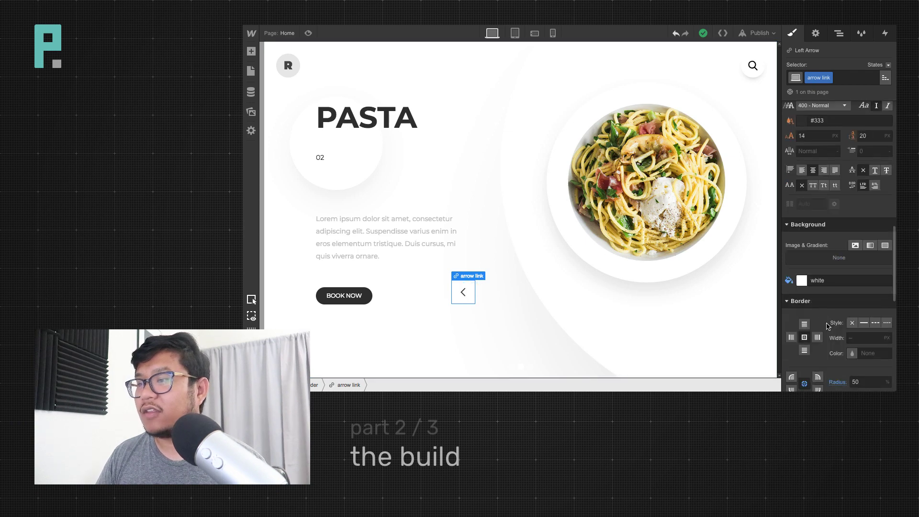
{"action": "scroll", "coordinate": [830, 333], "scroll_direction": "down", "scroll_amount": 4}
{"action": "left_click", "coordinate": [801, 322], "text": "alt"}
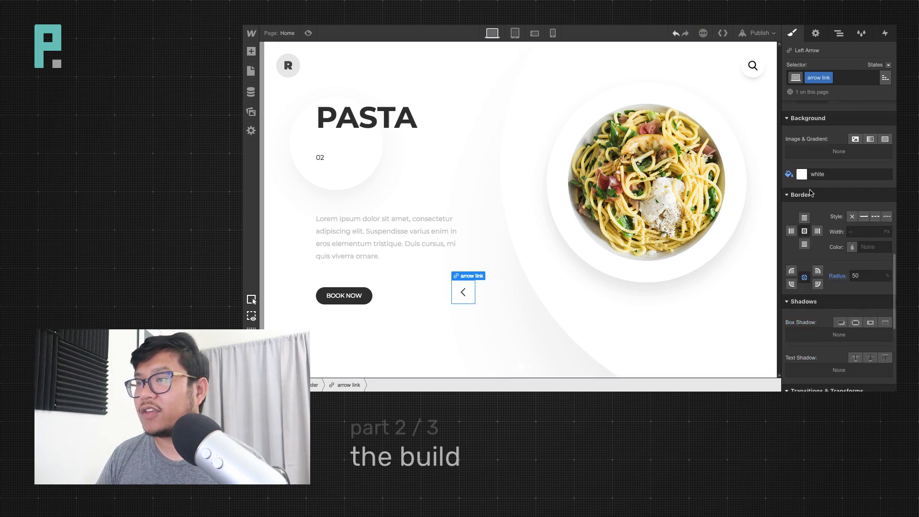
{"action": "left_click", "coordinate": [788, 175], "text": "alt"}
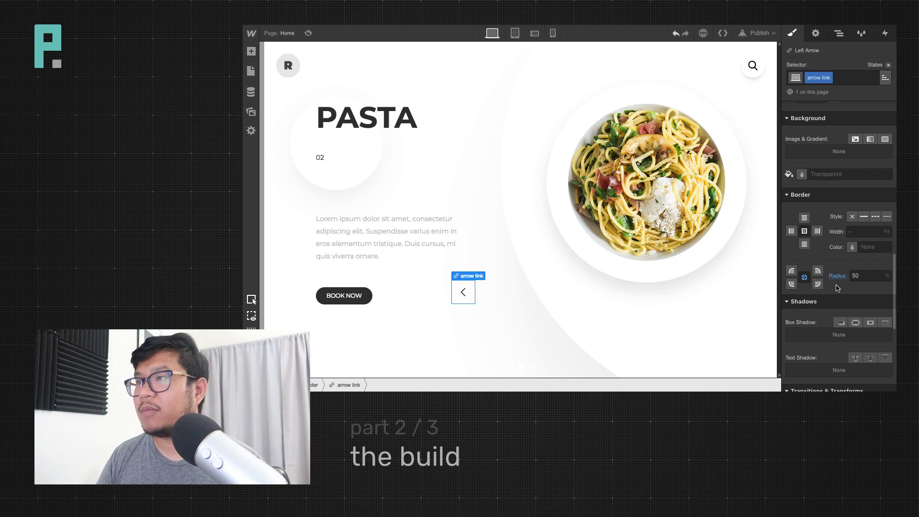
{"action": "scroll", "coordinate": [835, 292], "scroll_direction": "up", "scroll_amount": 1}
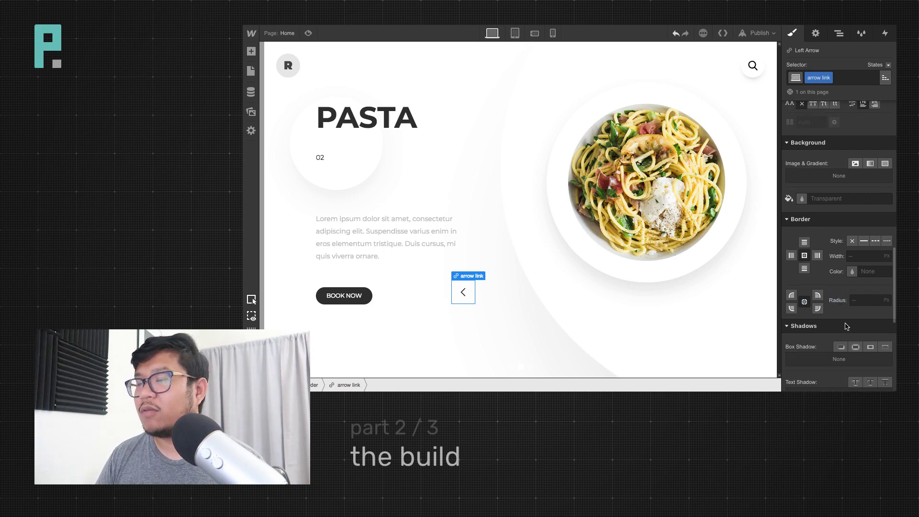
Set the arrow icon inside the arrow link to 50 px wide and 50 px high with all margins at 0
{"action": "scroll", "coordinate": [843, 321], "scroll_direction": "up", "scroll_amount": 10}
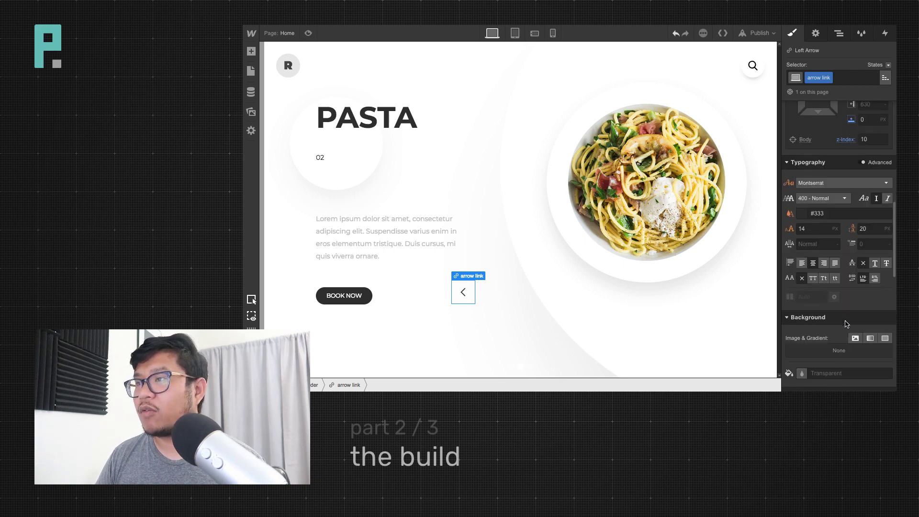
{"action": "left_click", "coordinate": [464, 293]}
{"action": "scroll", "coordinate": [838, 233], "scroll_direction": "down", "scroll_amount": 10}
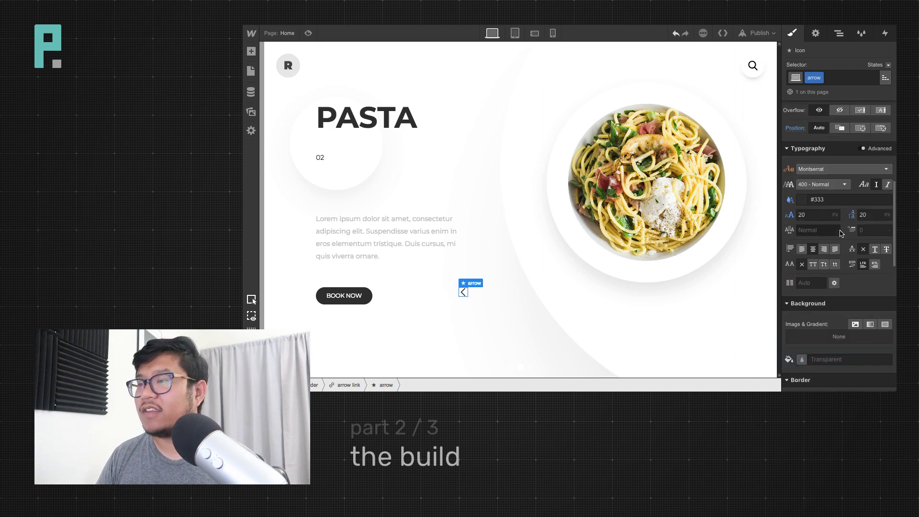
{"action": "scroll", "coordinate": [828, 267], "scroll_direction": "up", "scroll_amount": 8}
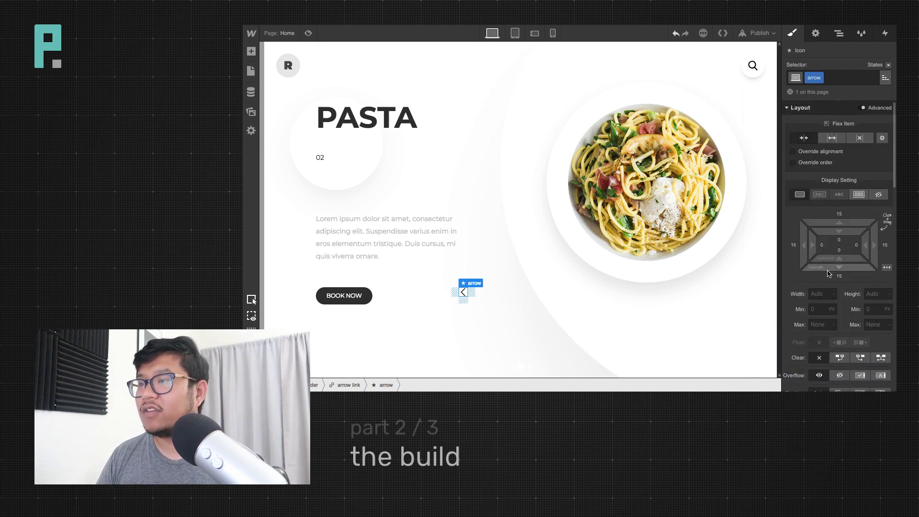
{"action": "left_click", "coordinate": [822, 294]}
{"action": "type", "text": "50"}
{"action": "key", "text": "Tab"}
{"action": "type", "text": "50"}
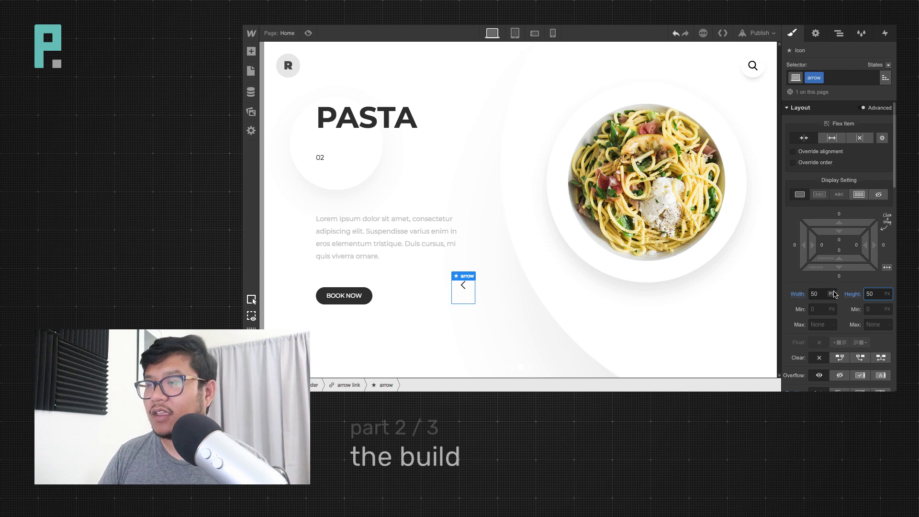
{"action": "left_click", "coordinate": [847, 225], "text": "alt+shift"}
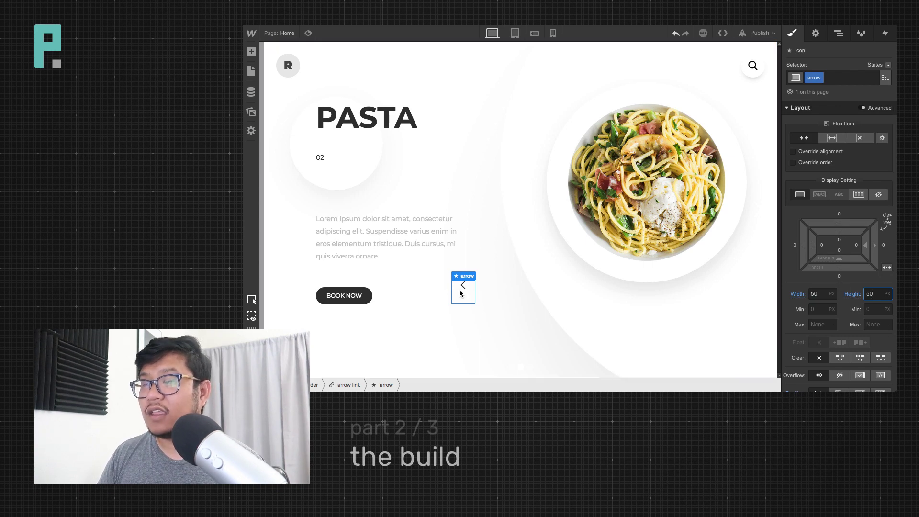
Give the arrow icon a horizontal flex layout centered on both axes
{"action": "left_click", "coordinate": [859, 194]}
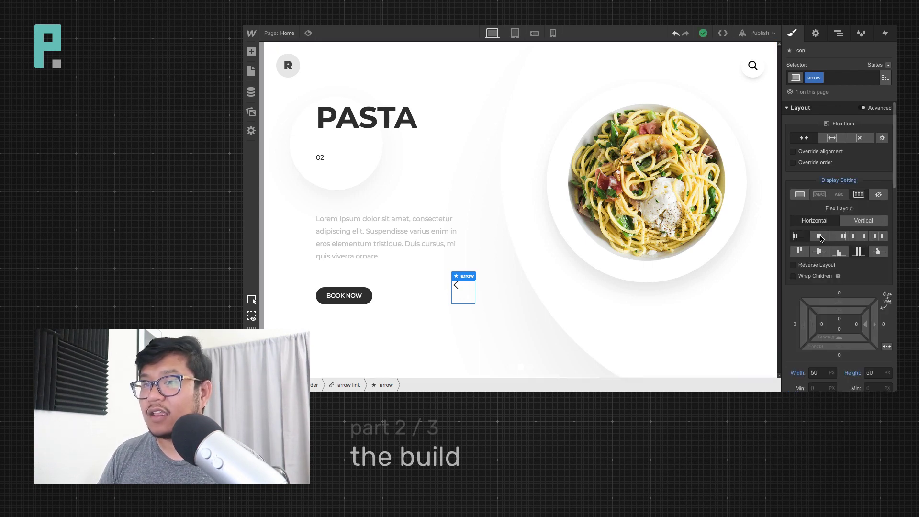
{"action": "left_click", "coordinate": [819, 252]}
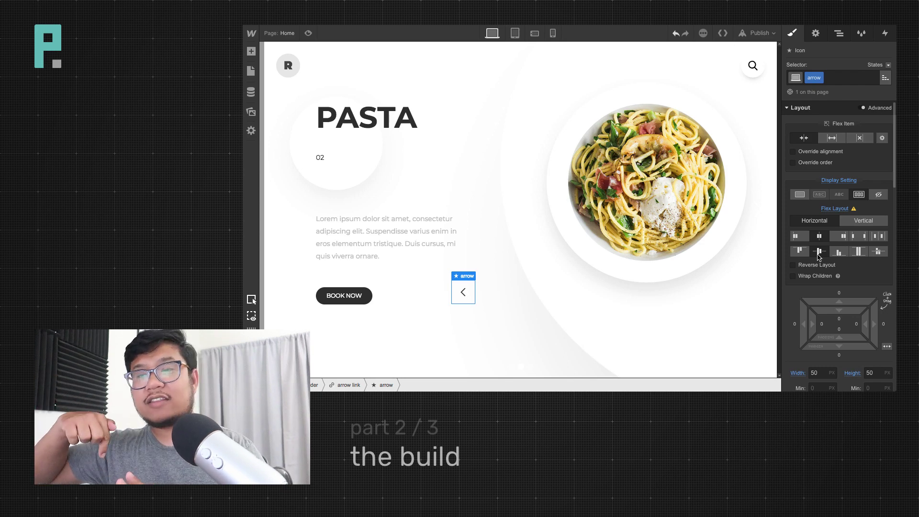
{"action": "left_click", "coordinate": [838, 33]}
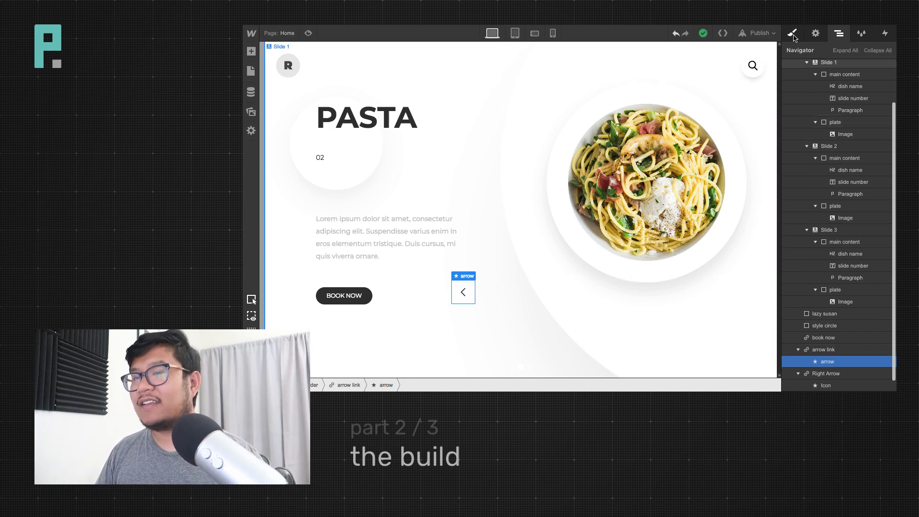
Give the arrow icon a white background and a 50% border radius
{"action": "key", "text": "s"}
{"action": "scroll", "coordinate": [841, 330], "scroll_direction": "down", "scroll_amount": 3}
{"action": "scroll", "coordinate": [841, 330], "scroll_direction": "down", "scroll_amount": 5}
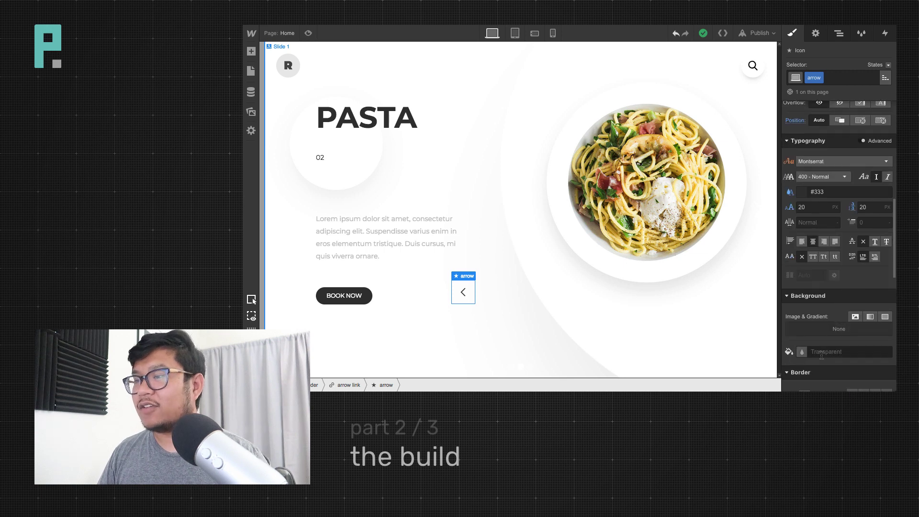
{"action": "left_click", "coordinate": [842, 351]}
{"action": "type", "text": "white"}
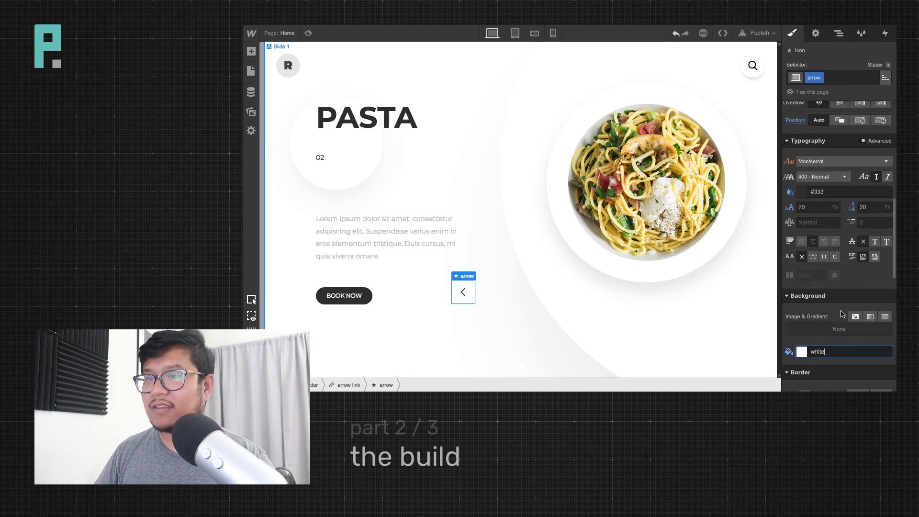
{"action": "scroll", "coordinate": [846, 295], "scroll_direction": "down", "scroll_amount": 1}
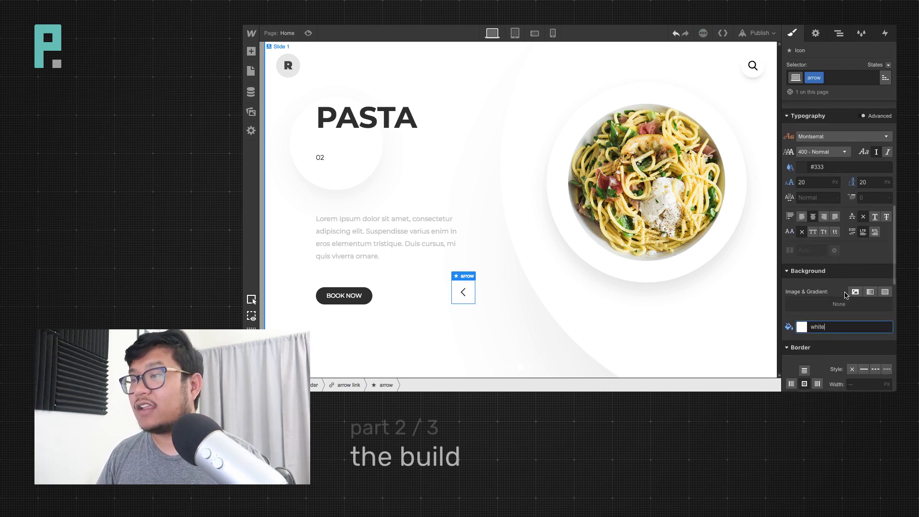
{"action": "scroll", "coordinate": [846, 295], "scroll_direction": "down", "scroll_amount": 4}
{"action": "left_click", "coordinate": [867, 317]}
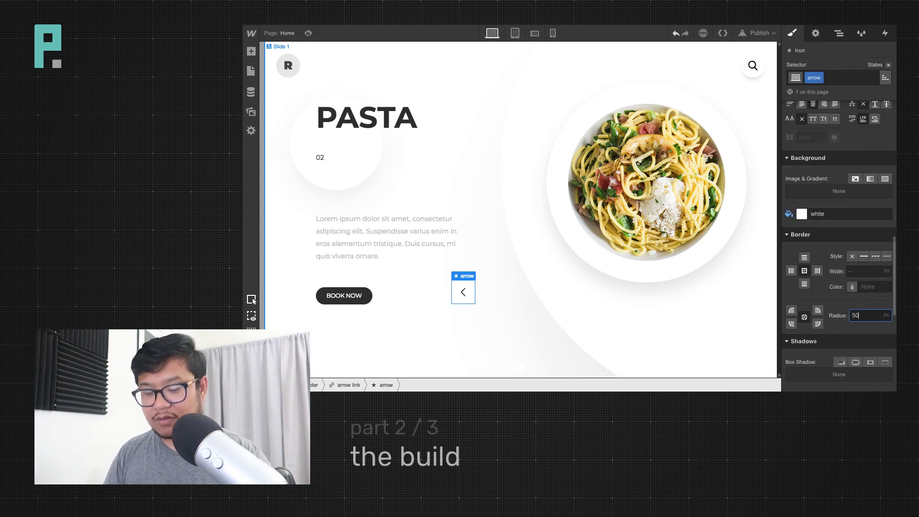
Add an outside black box shadow to the arrow icon with distance 0, blur 50 px and size -10 px
{"action": "scroll", "coordinate": [843, 316], "scroll_direction": "down", "scroll_amount": 2}
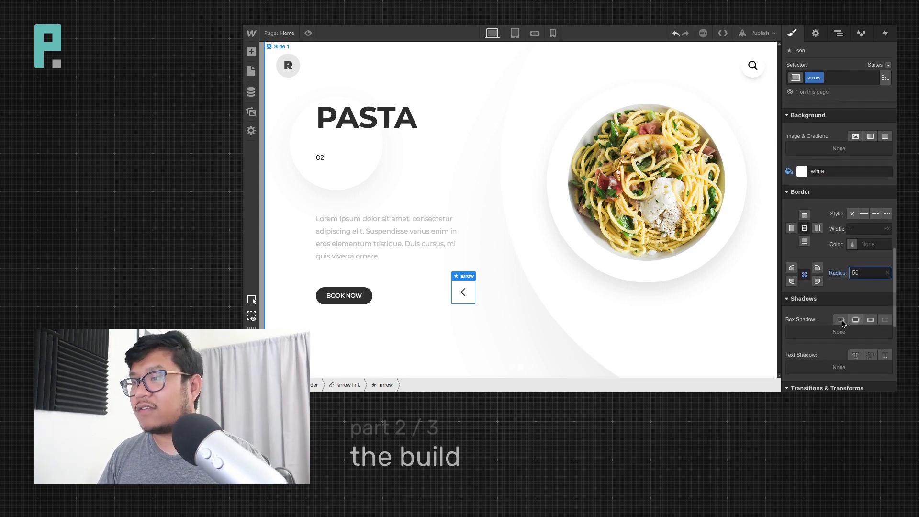
{"action": "left_click", "coordinate": [841, 319]}
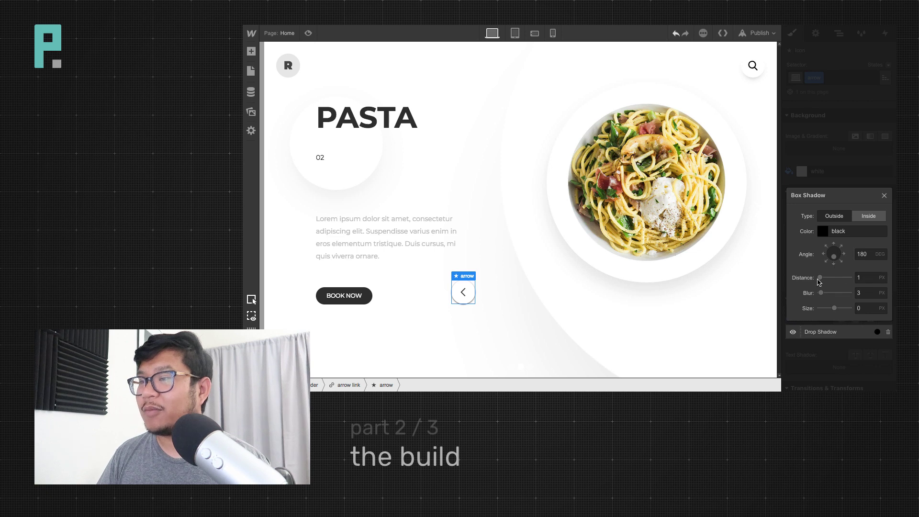
{"action": "left_click_drag", "start_coordinate": [819, 278], "coordinate": [830, 309]}
{"action": "left_click", "coordinate": [855, 283]}
{"action": "type", "text": "1"}
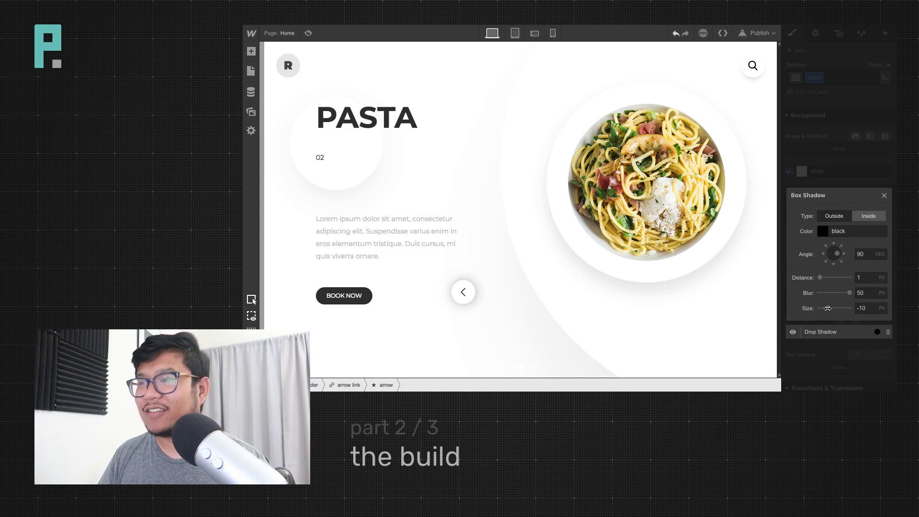
{"action": "left_click_drag", "start_coordinate": [821, 277], "coordinate": [799, 277]}
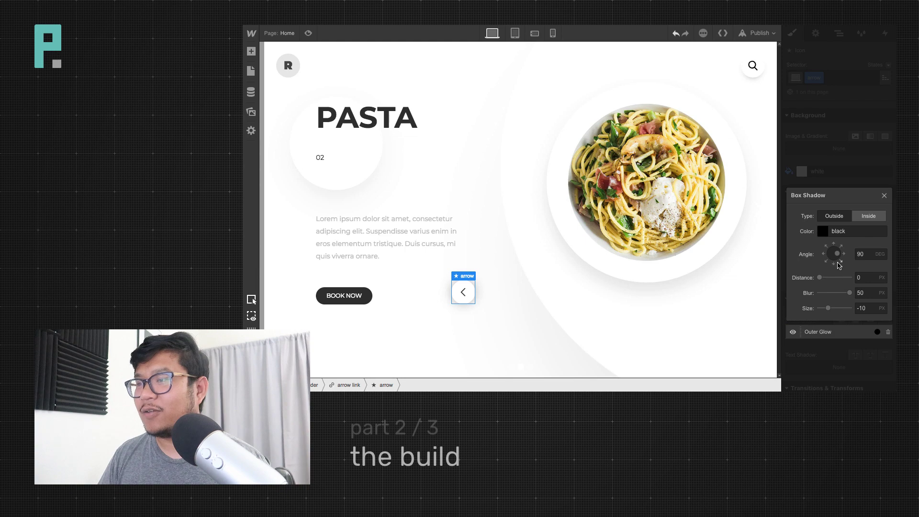
Set the arrow icon's shadow angle to 180 degrees, distance to 7 px and size to -19 px
{"action": "left_click", "coordinate": [860, 254]}
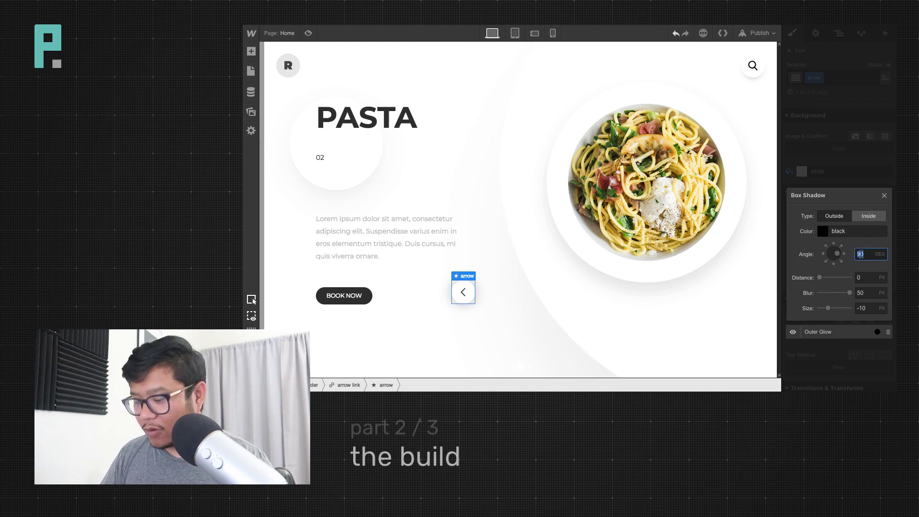
{"action": "type", "text": "180"}
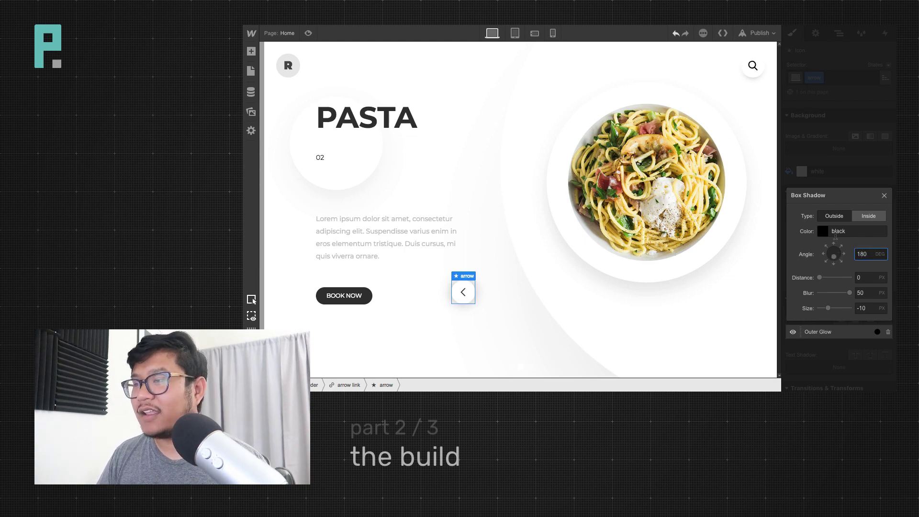
{"action": "left_click", "coordinate": [874, 281]}
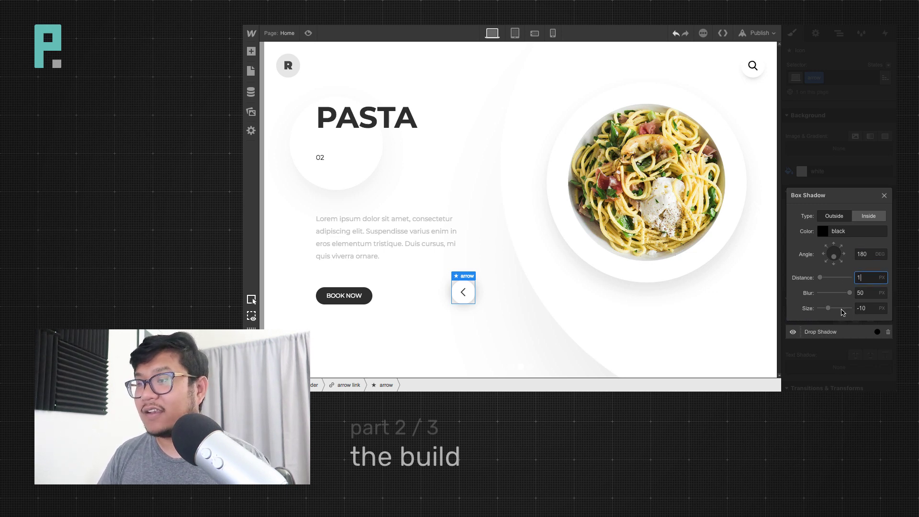
{"action": "key", "text": "Up"}
{"action": "mouse_move", "coordinate": [827, 307]}
{"action": "left_mouse_down"}
{"action": "mouse_move", "coordinate": [809, 309]}
{"action": "mouse_move", "coordinate": [821, 308]}
{"action": "left_mouse_up"}
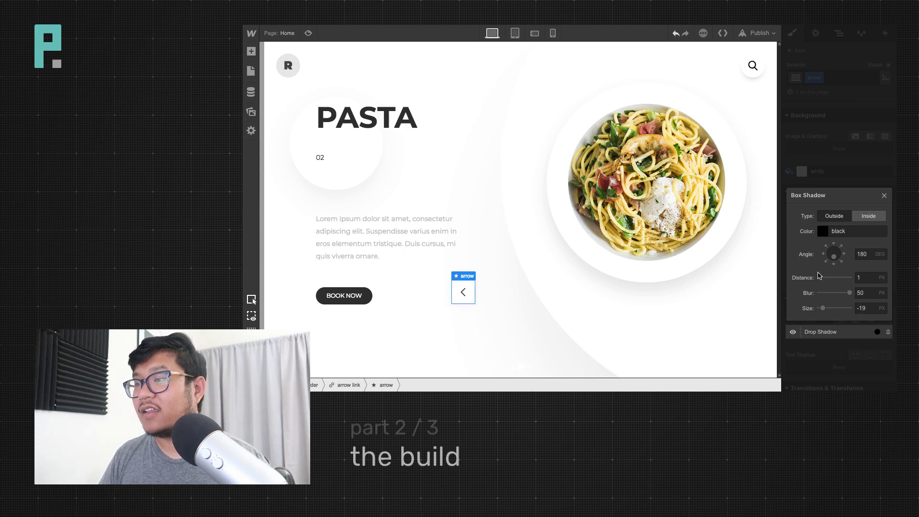
{"action": "left_click_drag", "start_coordinate": [821, 277], "coordinate": [823, 277]}
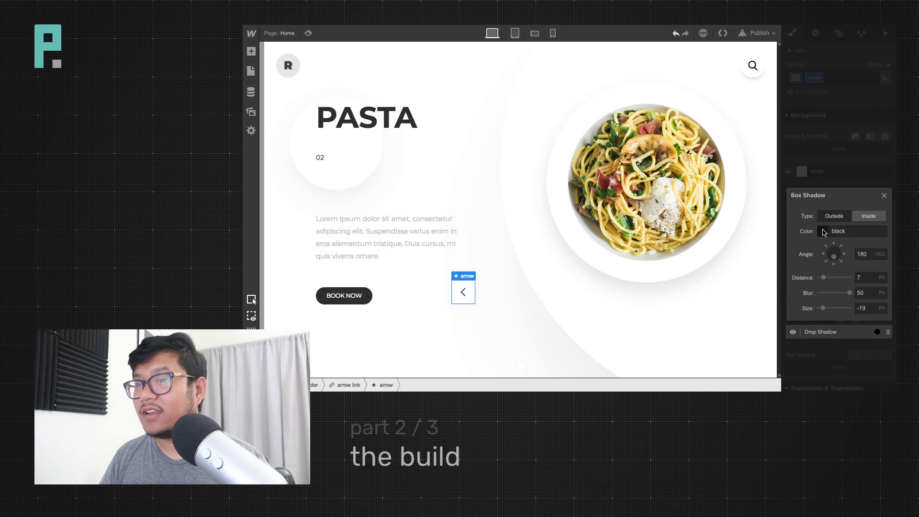
Soften the arrow icon's shadow color to rgba(0, 0, 0, 0.69) and set its distance to 15 px and size to -21 px
{"action": "left_click", "coordinate": [829, 234]}
{"action": "mouse_move", "coordinate": [881, 267]}
{"action": "left_mouse_down"}
{"action": "mouse_move", "coordinate": [881, 286]}
{"action": "mouse_move", "coordinate": [881, 269]}
{"action": "left_mouse_up"}
{"action": "left_click", "coordinate": [880, 216]}
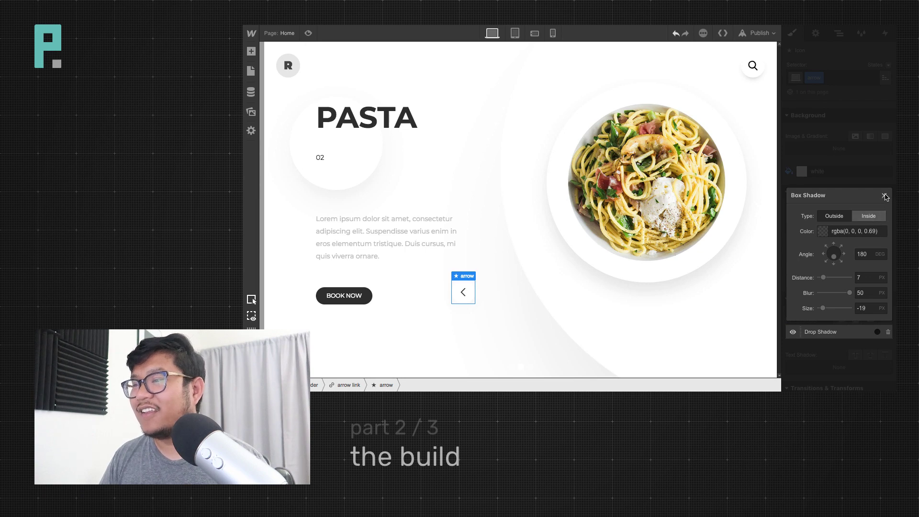
{"action": "left_click_drag", "start_coordinate": [824, 278], "coordinate": [826, 277]}
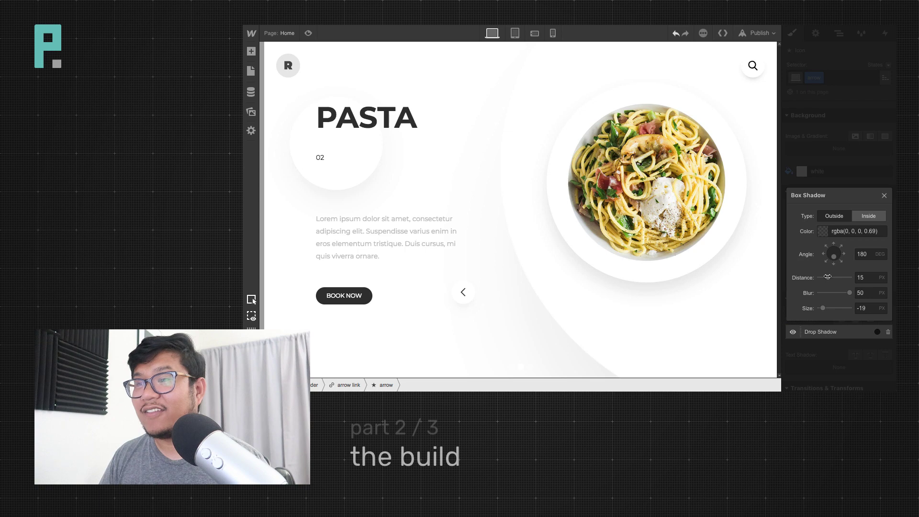
{"action": "left_click_drag", "start_coordinate": [827, 277], "coordinate": [818, 307]}
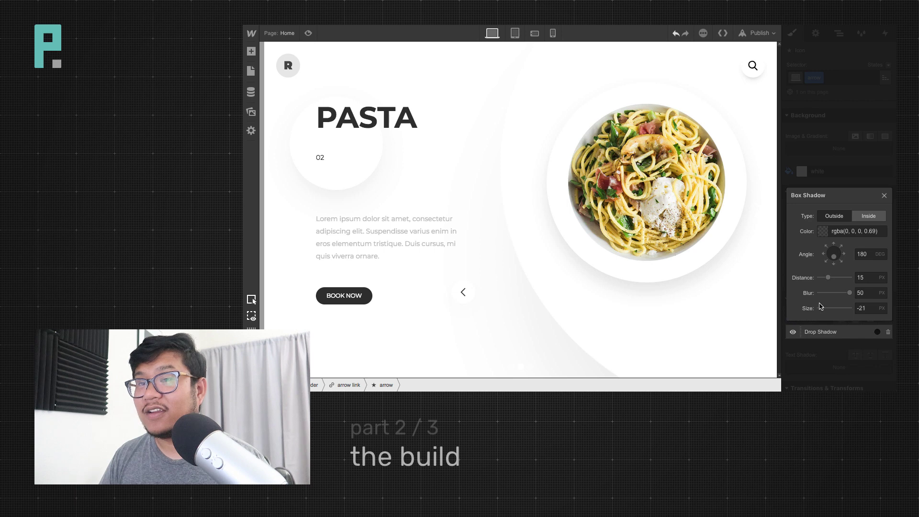
{"action": "key", "text": "Escape"}
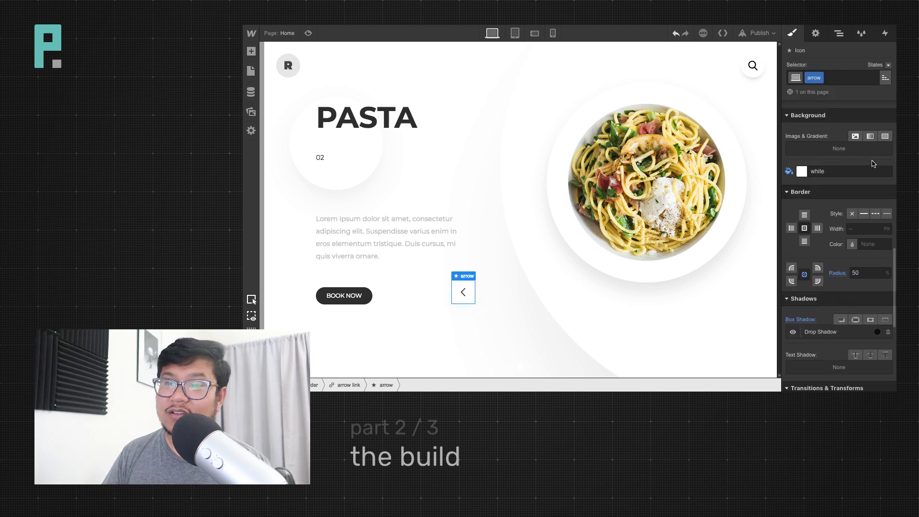
Move the arrow link lower by adjusting its top margin and set its left offset to 449 px
{"action": "left_click", "coordinate": [469, 295]}
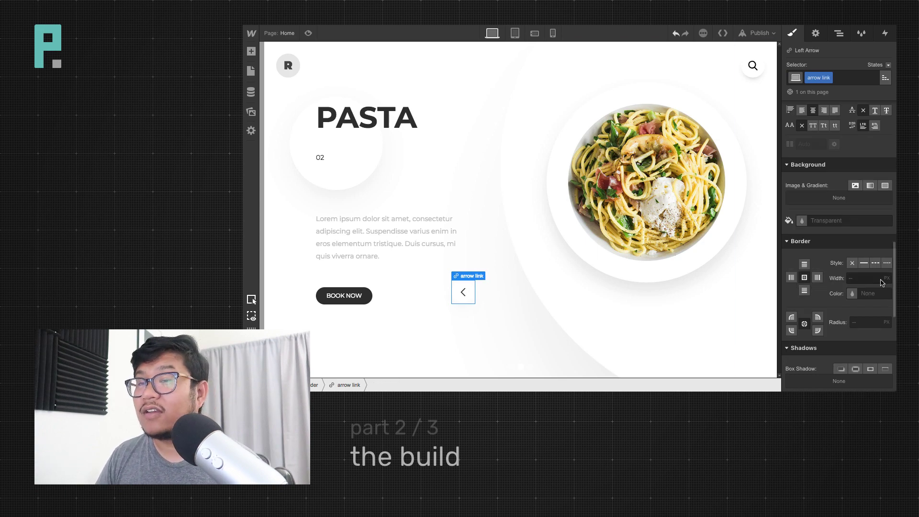
{"action": "scroll", "coordinate": [882, 283], "scroll_direction": "up", "scroll_amount": 10}
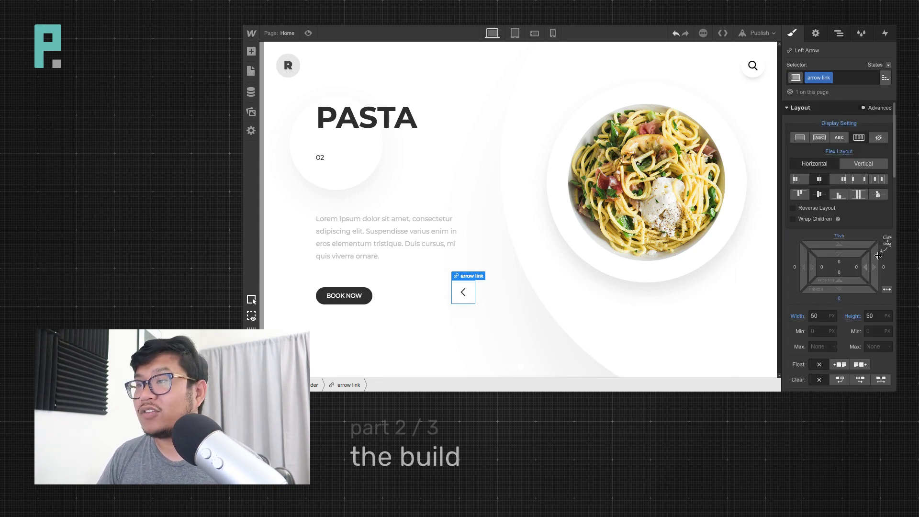
{"action": "left_click_drag", "start_coordinate": [841, 244], "coordinate": [845, 226]}
{"action": "scroll", "coordinate": [838, 282], "scroll_direction": "down", "scroll_amount": 5}
{"action": "scroll", "coordinate": [845, 342], "scroll_direction": "down", "scroll_amount": 4}
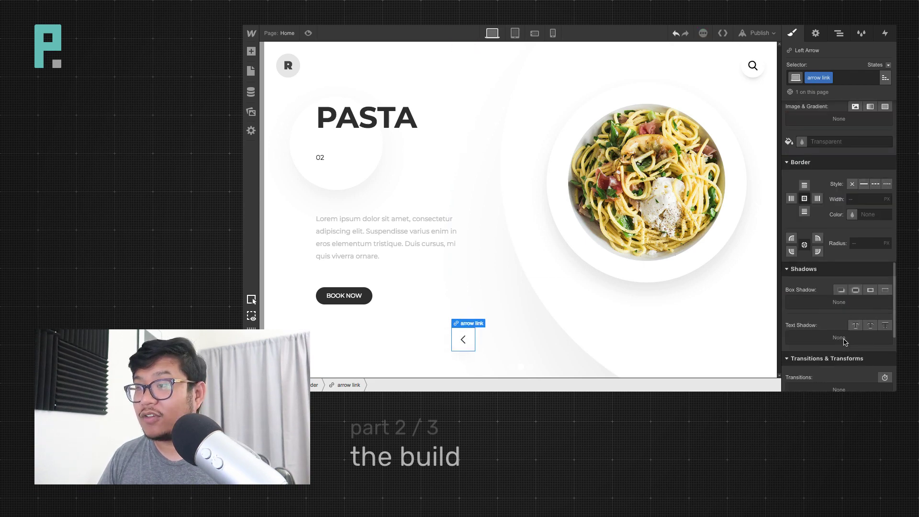
{"action": "scroll", "coordinate": [845, 342], "scroll_direction": "up", "scroll_amount": 8}
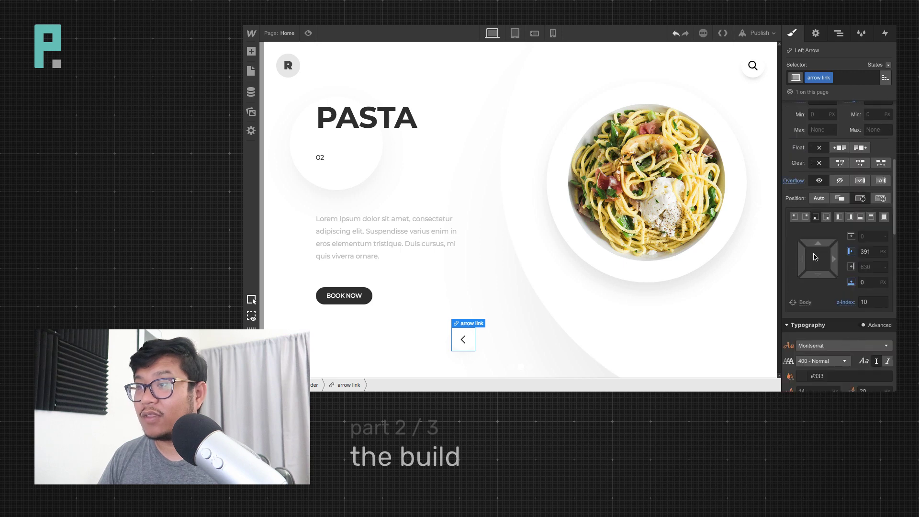
{"action": "left_click_drag", "start_coordinate": [801, 258], "coordinate": [875, 253]}
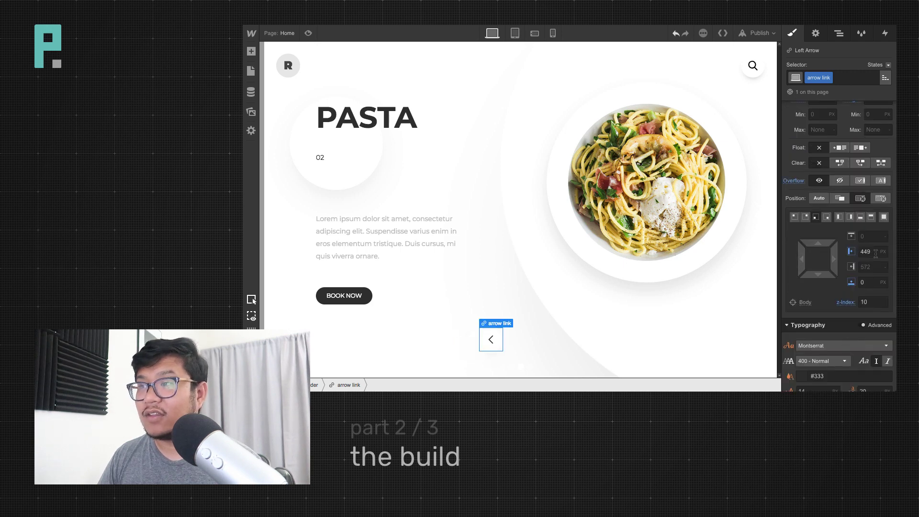
Switch the left arrow link's left offset to viewport-width units and adjust it to 37 VW
{"action": "left_click", "coordinate": [867, 253]}
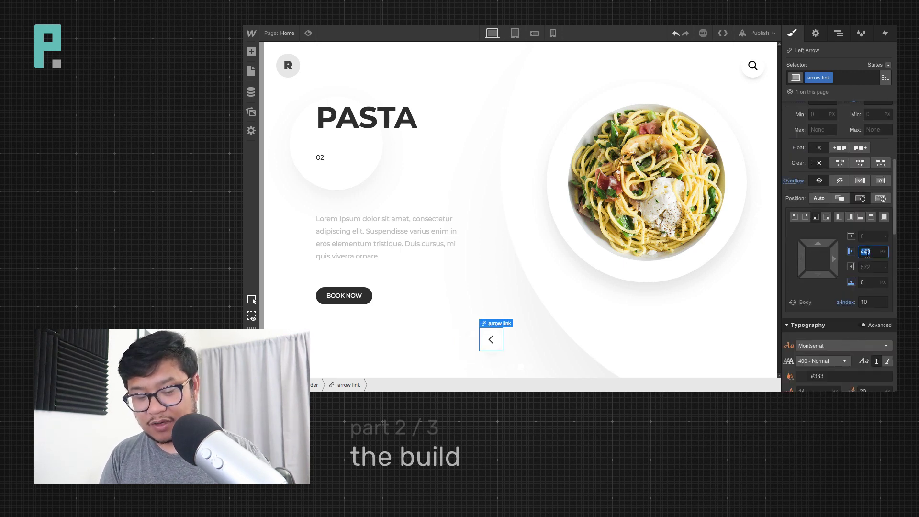
{"action": "type", "text": "35vw"}
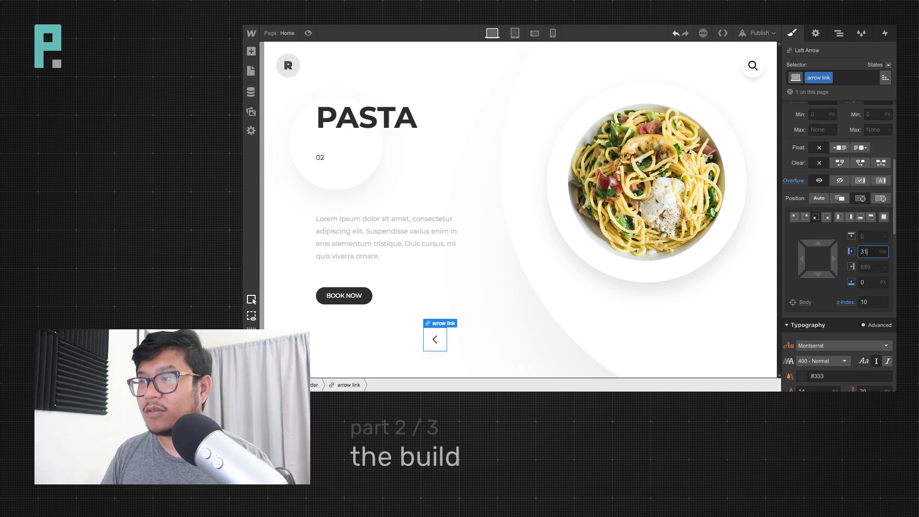
{"action": "key", "text": "Up"}
{"action": "key", "text": "Up"}
{"action": "key", "text": "Up"}
{"action": "key", "text": "Up"}
{"action": "key", "text": "Up"}
{"action": "key", "text": "Up"}
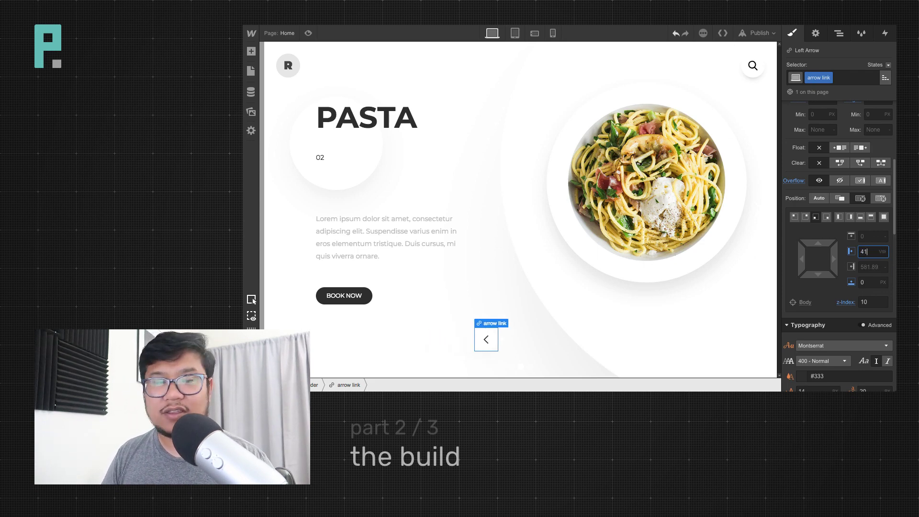
{"action": "key", "text": "Down"}
{"action": "key", "text": "Down"}
{"action": "key", "text": "Down"}
{"action": "key", "text": "Down"}
{"action": "key", "text": "Down"}
{"action": "key", "text": "Down"}
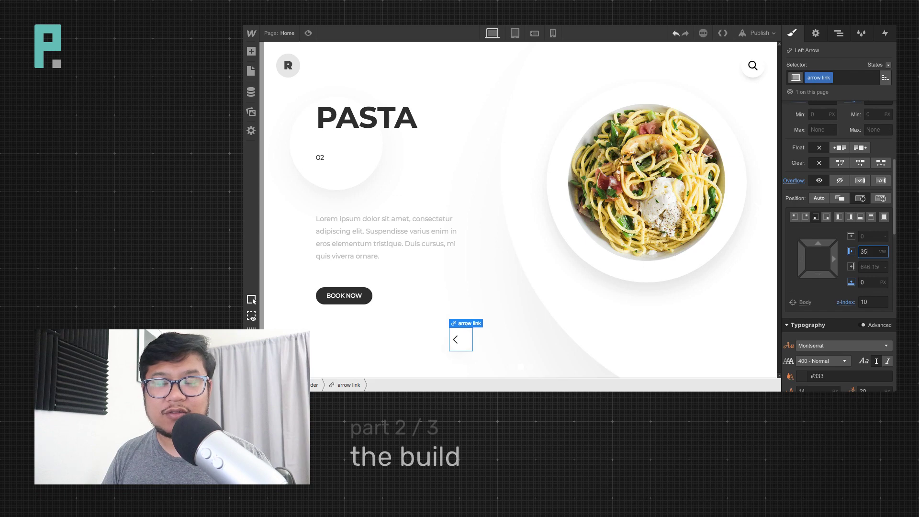
{"action": "key", "text": "Up"}
{"action": "key", "text": "Up"}
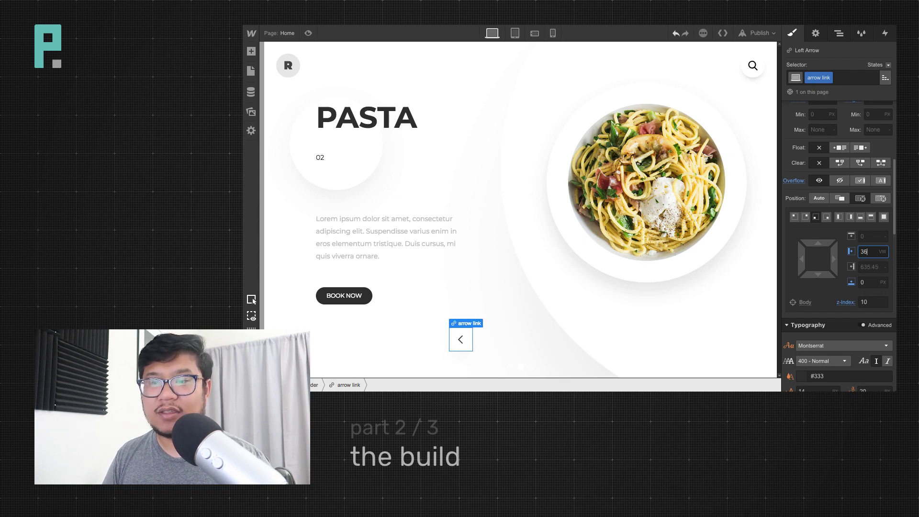
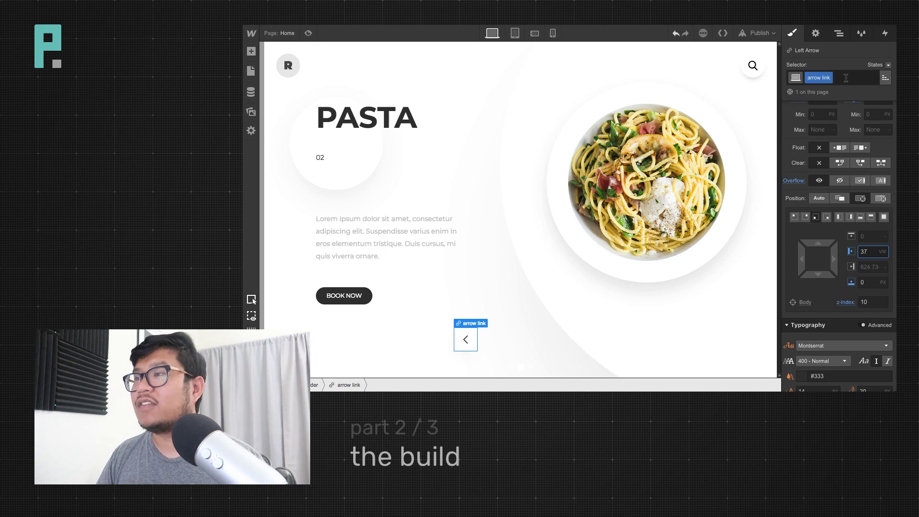
Apply the existing "arrow link" class to the slider's Right Arrow element
{"action": "left_click", "coordinate": [838, 34]}
{"action": "scroll", "coordinate": [847, 377], "scroll_direction": "down", "scroll_amount": 1}
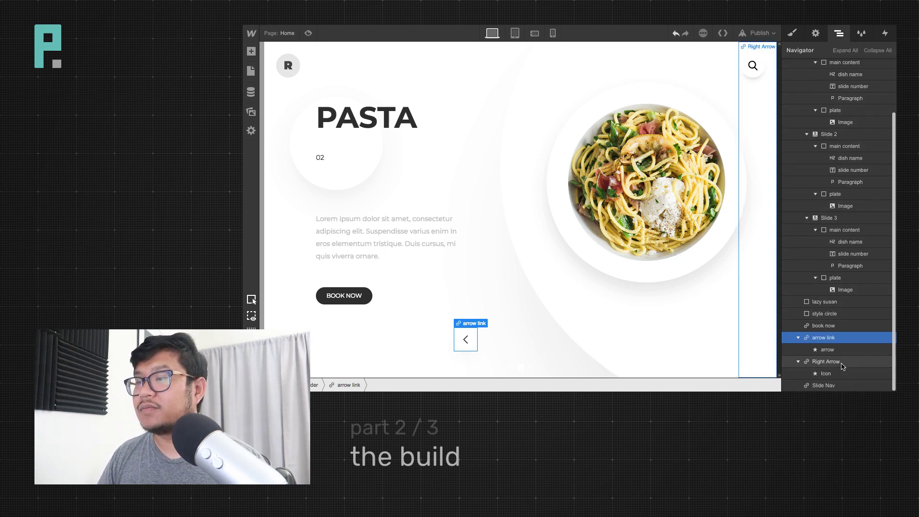
{"action": "left_click", "coordinate": [838, 361]}
{"action": "left_click", "coordinate": [797, 31]}
{"action": "left_click", "coordinate": [830, 76]}
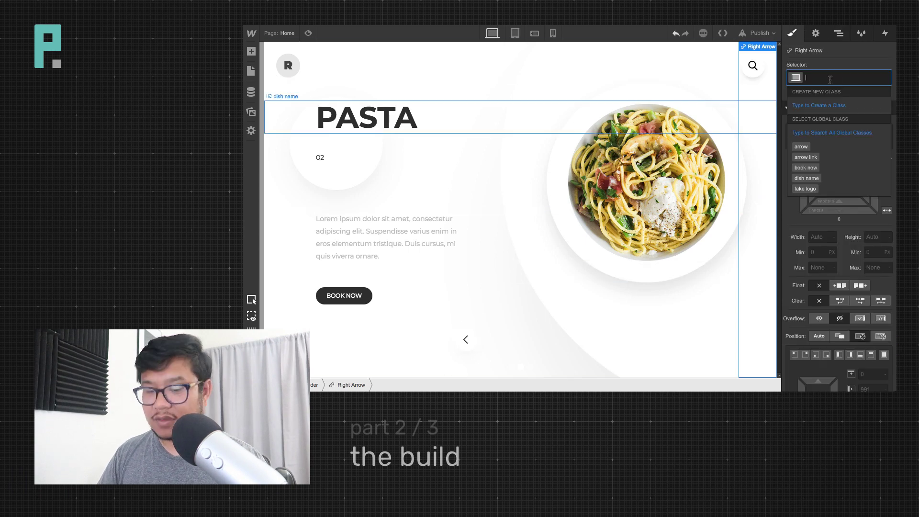
{"action": "type", "text": "arrow"}
{"action": "key", "text": "Down"}
{"action": "key", "text": "Return"}
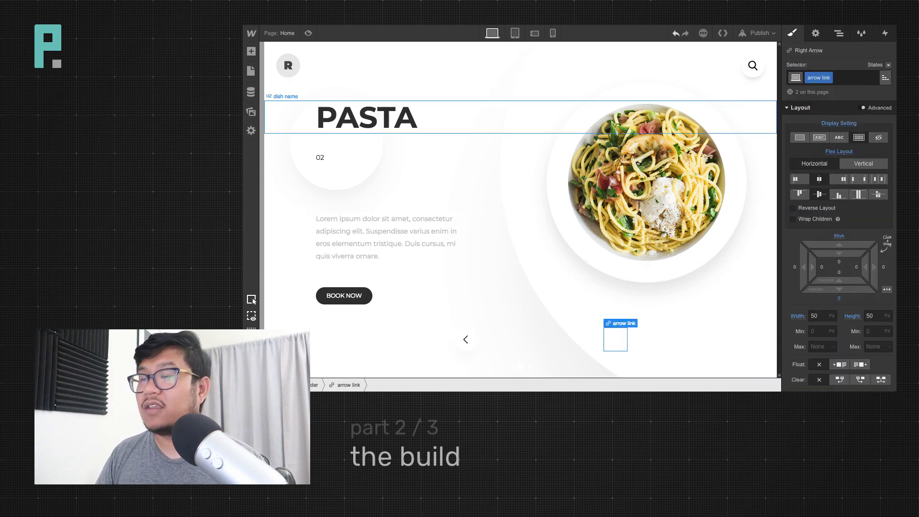
Add a "right" combo class to the right arrow link and set its left offset to -9 VW
{"action": "scroll", "coordinate": [852, 308], "scroll_direction": "down", "scroll_amount": 1}
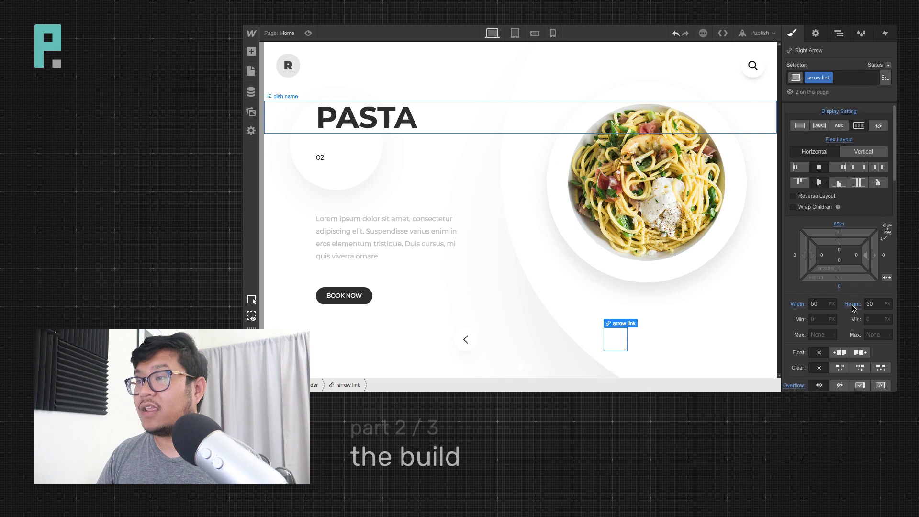
{"action": "scroll", "coordinate": [853, 309], "scroll_direction": "down", "scroll_amount": 5}
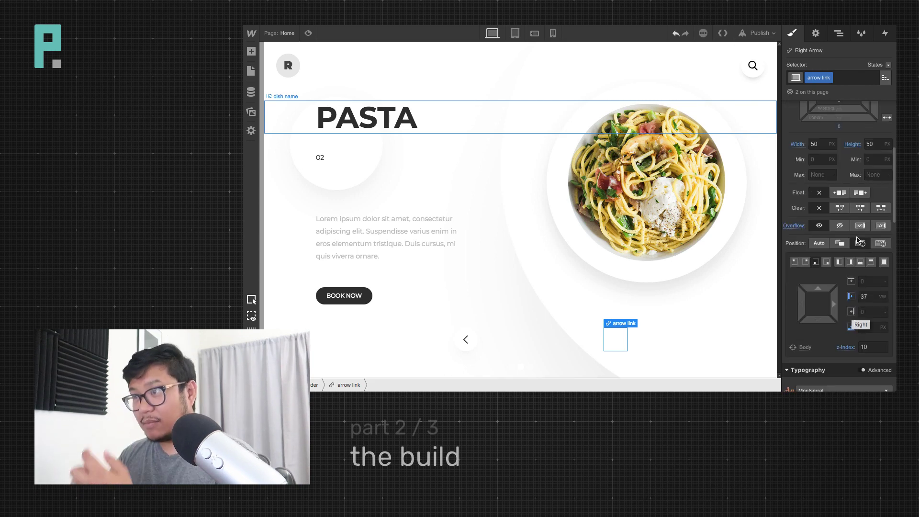
{"action": "left_click", "coordinate": [847, 78]}
{"action": "type", "text": "right"}
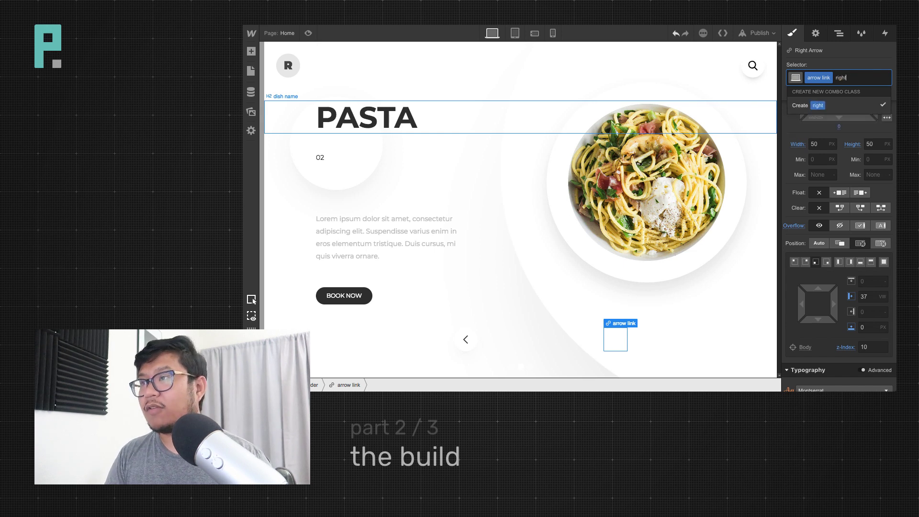
{"action": "key", "text": "Return"}
{"action": "left_click_drag", "start_coordinate": [799, 307], "coordinate": [741, 308]}
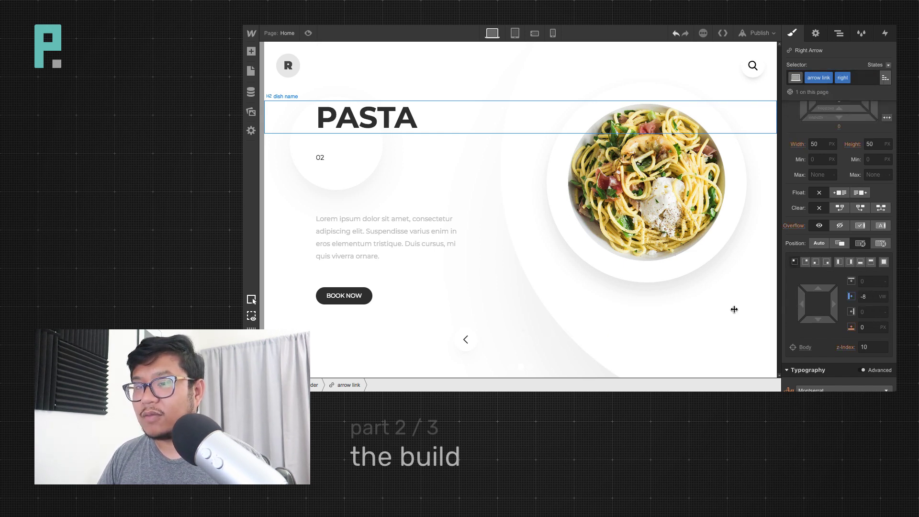
Apply the existing "arrow" class to the icon inside the right arrow link
{"action": "left_click", "coordinate": [497, 339]}
{"action": "left_click", "coordinate": [808, 77]}
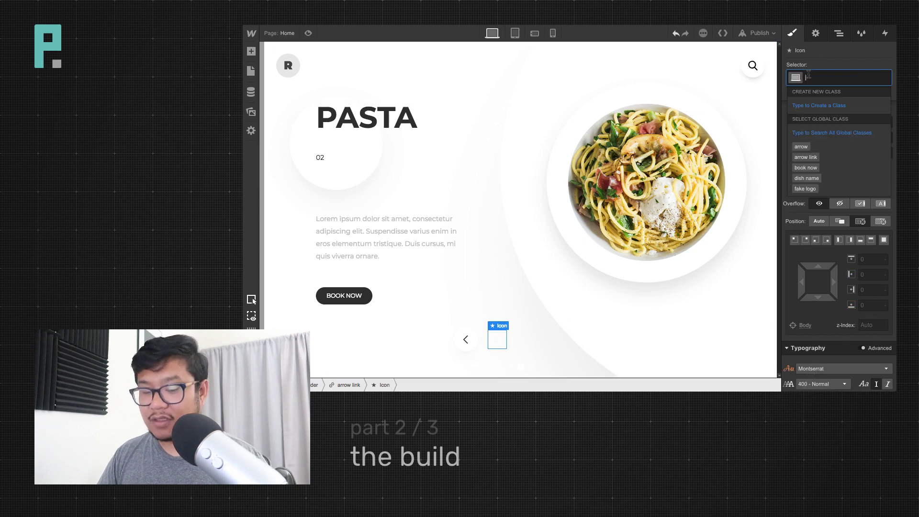
{"action": "type", "text": "arrow"}
{"action": "key", "text": "Return"}
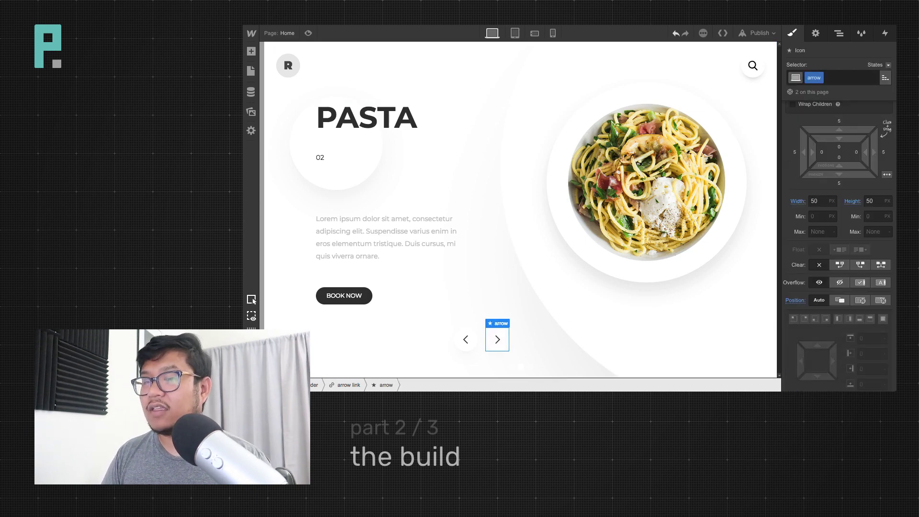
Select the right arrow link and review its size, position and offset settings
{"action": "left_click", "coordinate": [838, 34]}
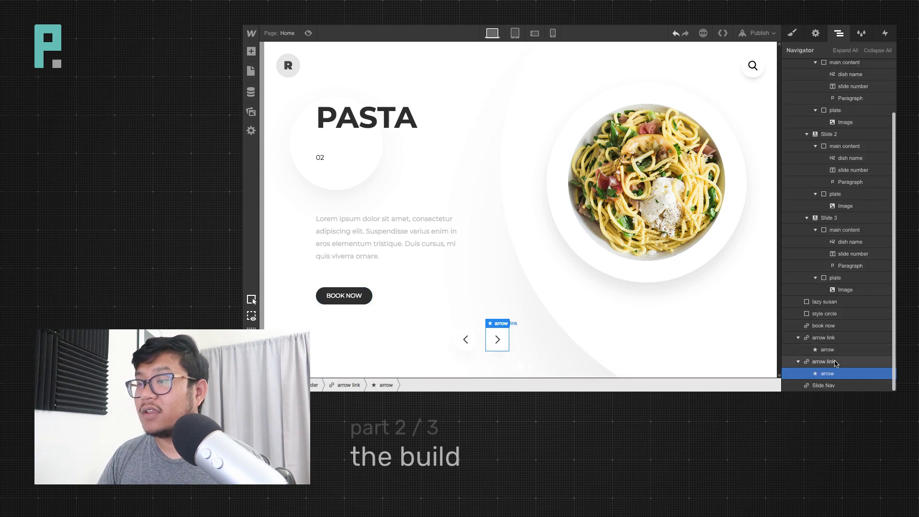
{"action": "left_click", "coordinate": [614, 373]}
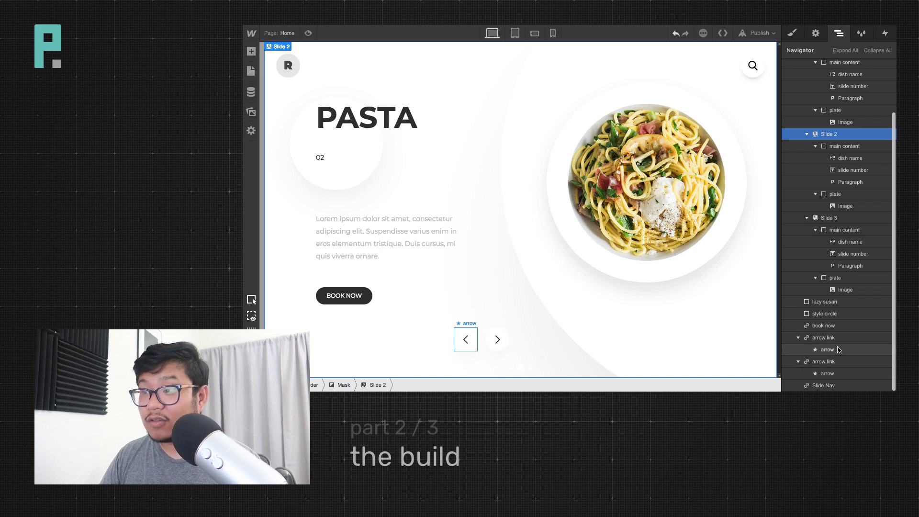
{"action": "left_click", "coordinate": [834, 362]}
{"action": "key", "text": "s"}
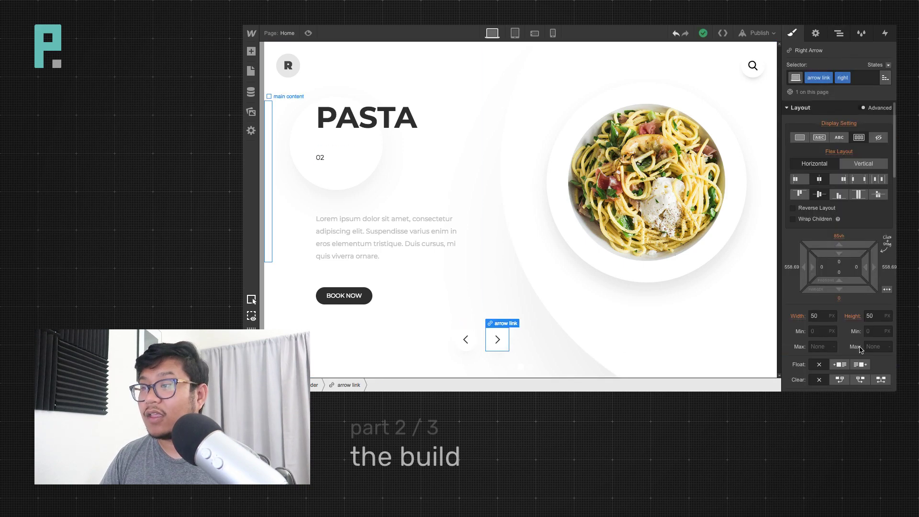
{"action": "scroll", "coordinate": [854, 354], "scroll_direction": "down", "scroll_amount": 5}
{"action": "mouse_move", "coordinate": [808, 335]}
{"action": "left_mouse_down"}
{"action": "mouse_move", "coordinate": [787, 332]}
{"action": "mouse_move", "coordinate": [822, 332]}
{"action": "mouse_move", "coordinate": [802, 332]}
{"action": "left_mouse_up"}
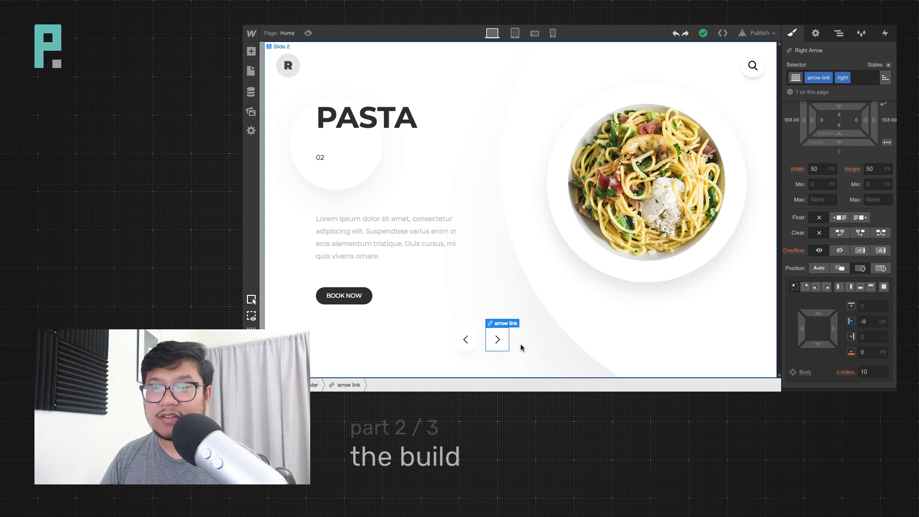
Move the left arrow link further from the right arrow by setting its left offset to 32 VW
{"action": "left_click", "coordinate": [461, 352]}
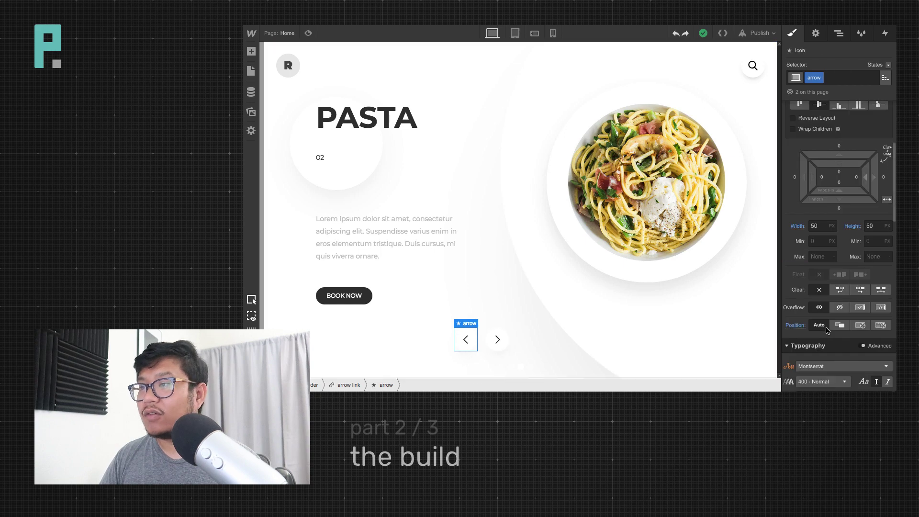
{"action": "scroll", "coordinate": [824, 326], "scroll_direction": "down", "scroll_amount": 3}
{"action": "scroll", "coordinate": [825, 333], "scroll_direction": "down", "scroll_amount": 4}
{"action": "scroll", "coordinate": [842, 332], "scroll_direction": "up", "scroll_amount": 3}
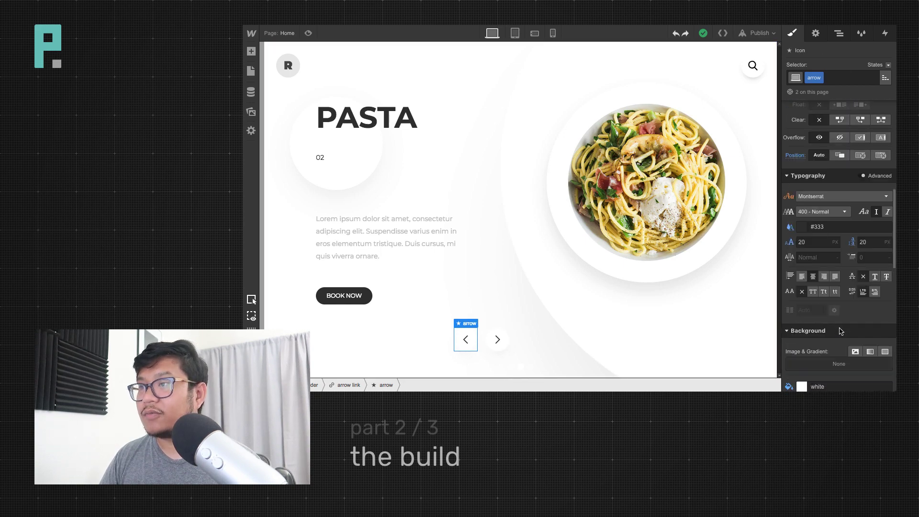
{"action": "scroll", "coordinate": [841, 331], "scroll_direction": "down", "scroll_amount": 4}
{"action": "scroll", "coordinate": [842, 331], "scroll_direction": "up", "scroll_amount": 5}
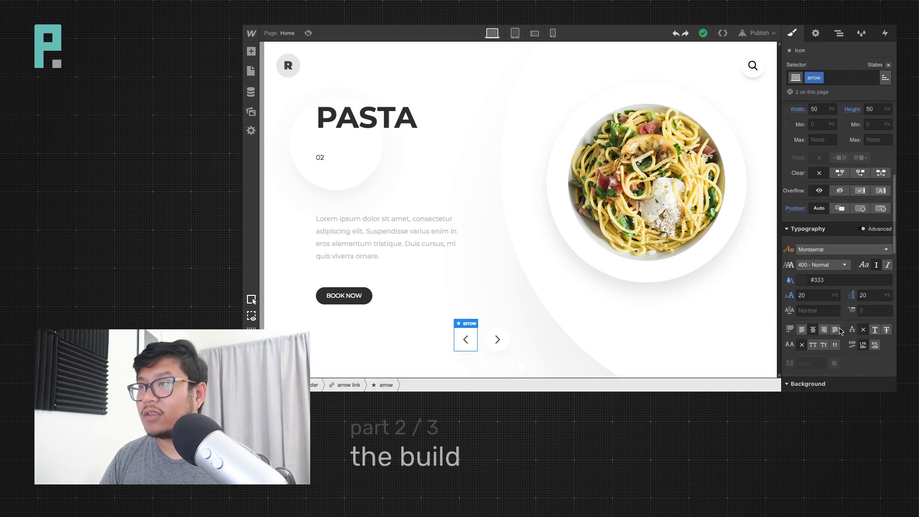
{"action": "scroll", "coordinate": [841, 331], "scroll_direction": "down", "scroll_amount": 3}
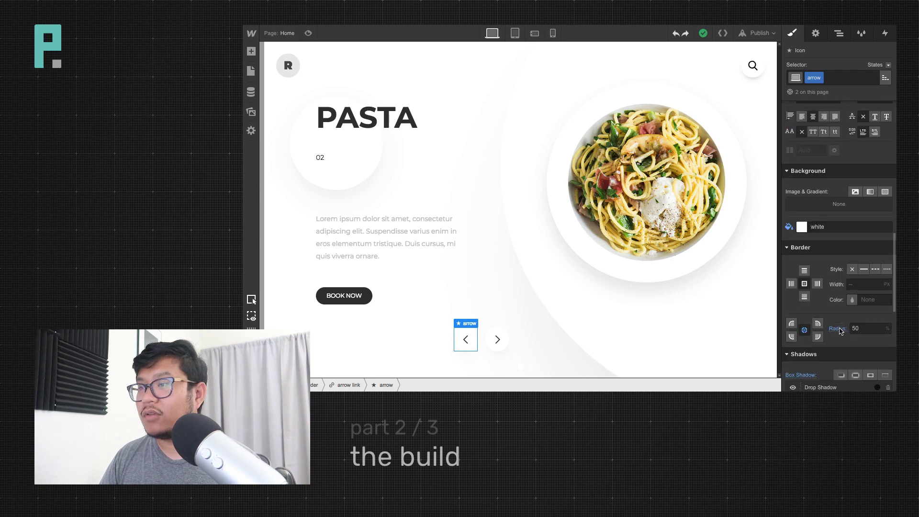
{"action": "scroll", "coordinate": [840, 331], "scroll_direction": "up", "scroll_amount": 5}
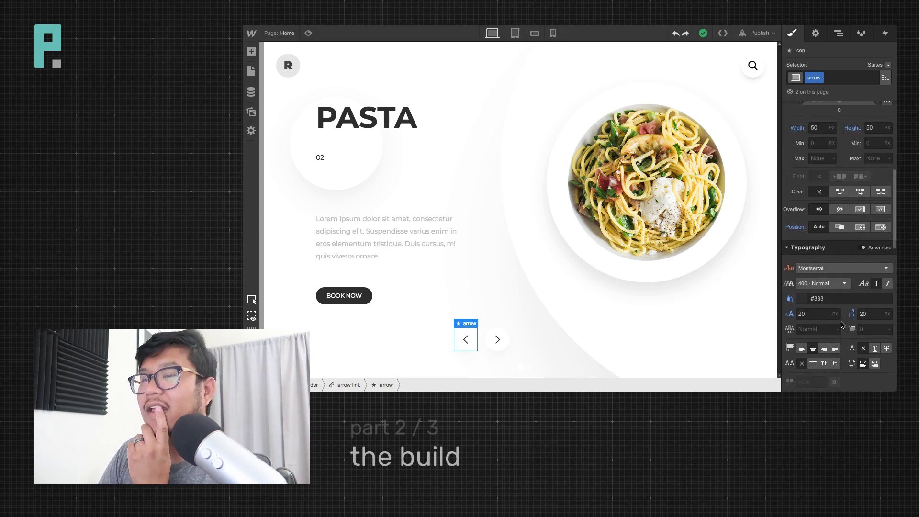
{"action": "key", "text": "Up"}
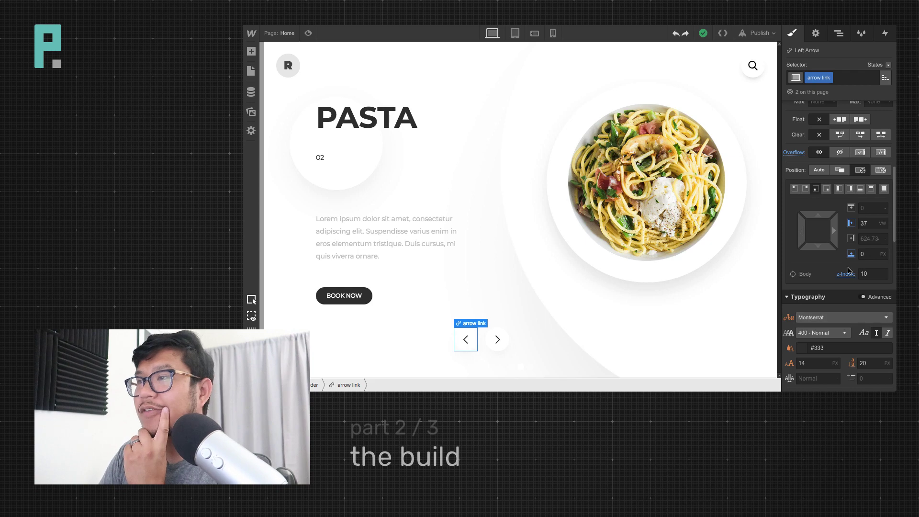
{"action": "left_click_drag", "start_coordinate": [801, 232], "coordinate": [800, 232]}
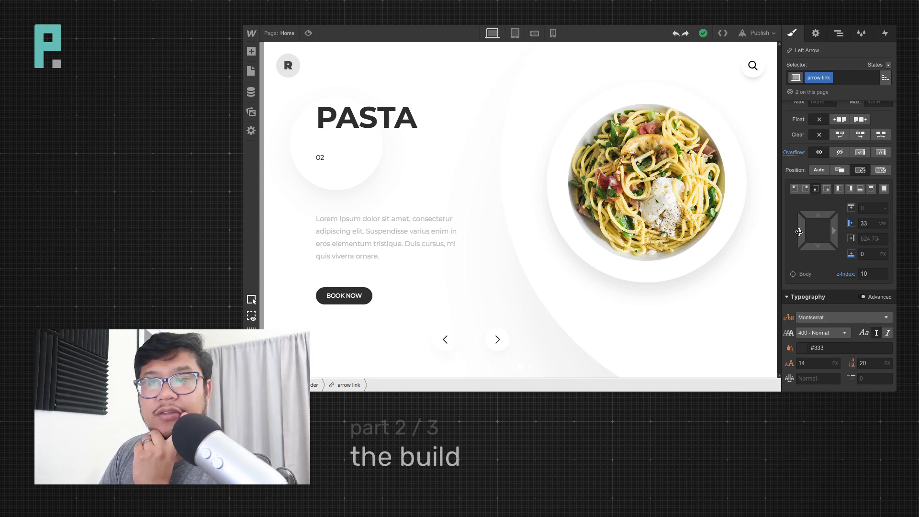
{"action": "left_click_drag", "start_coordinate": [799, 232], "coordinate": [792, 232]}
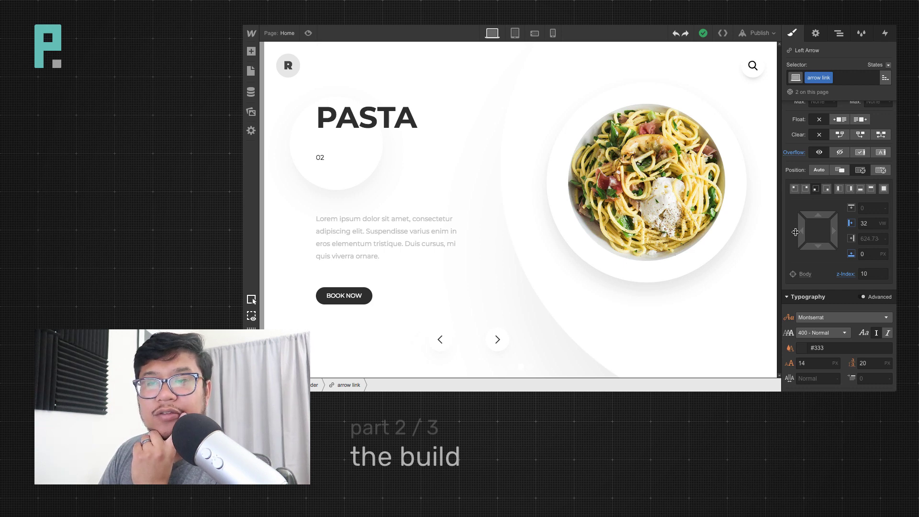
{"action": "left_click_drag", "start_coordinate": [795, 232], "coordinate": [796, 233]}
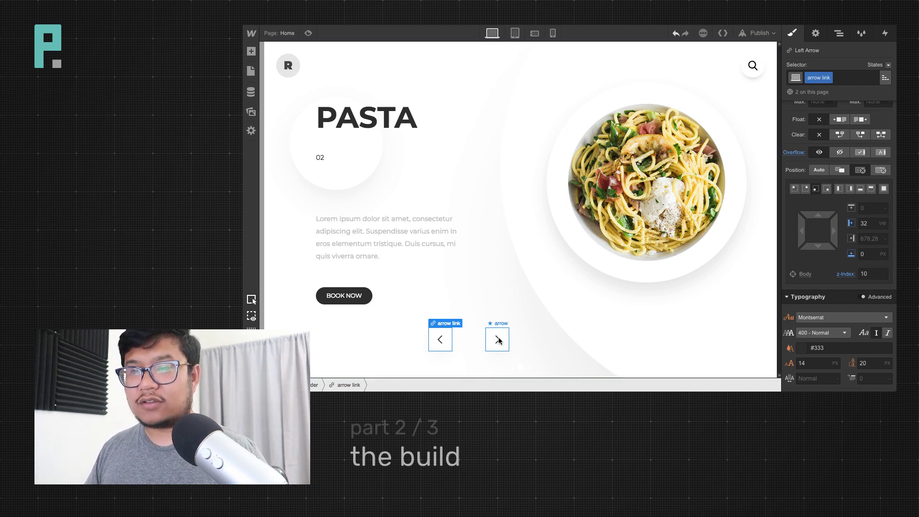
{"action": "left_click", "coordinate": [441, 340]}
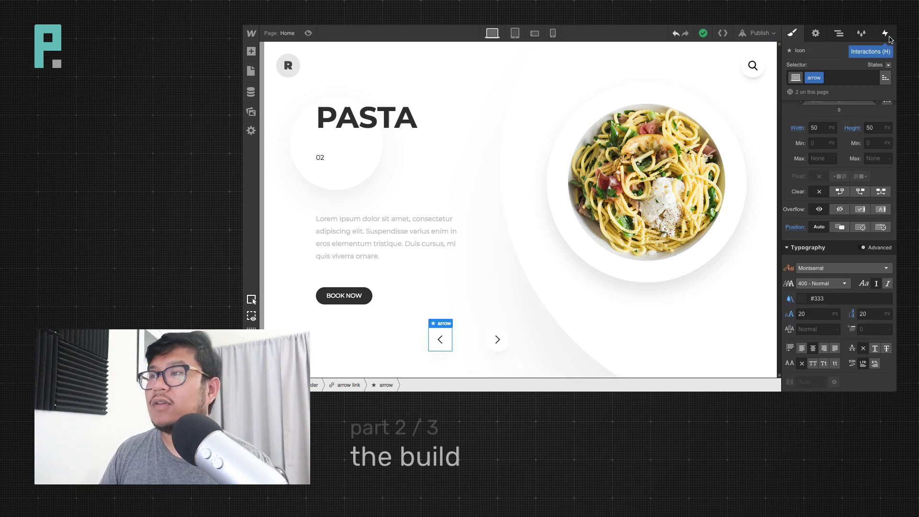
{"action": "left_click", "coordinate": [887, 67]}
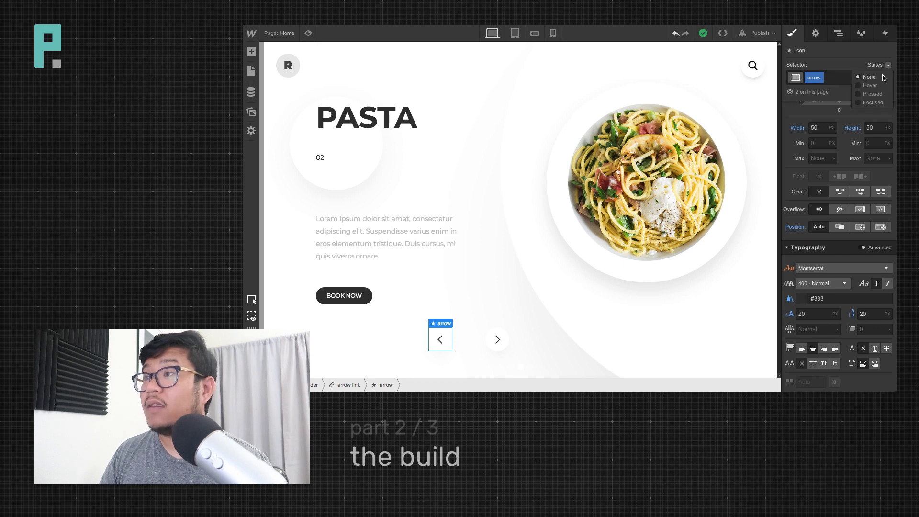
{"action": "left_click", "coordinate": [870, 85]}
{"action": "scroll", "coordinate": [853, 245], "scroll_direction": "down", "scroll_amount": 5}
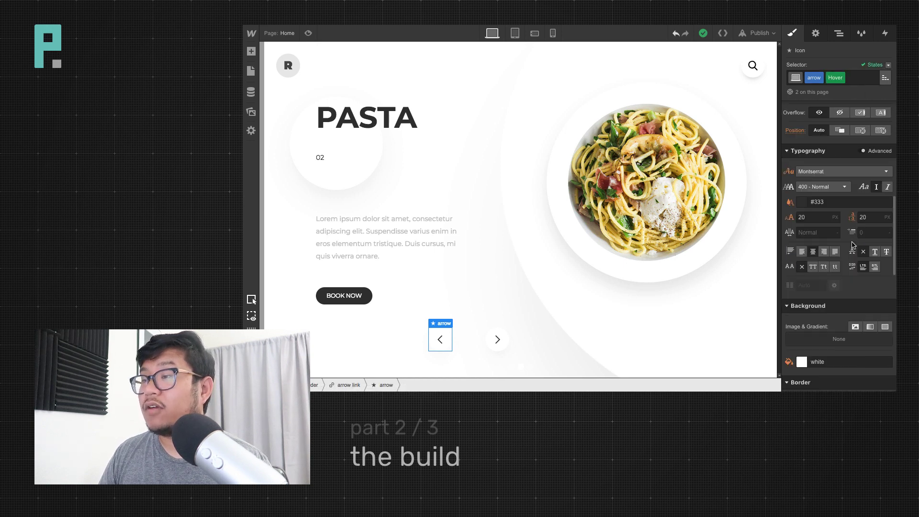
{"action": "left_click", "coordinate": [802, 202]}
{"action": "left_click", "coordinate": [823, 310]}
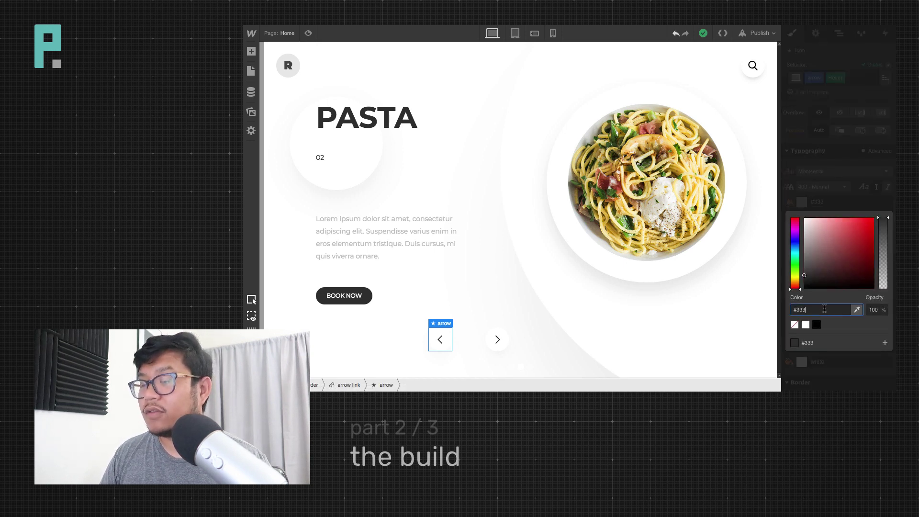
{"action": "key", "text": "Return"}
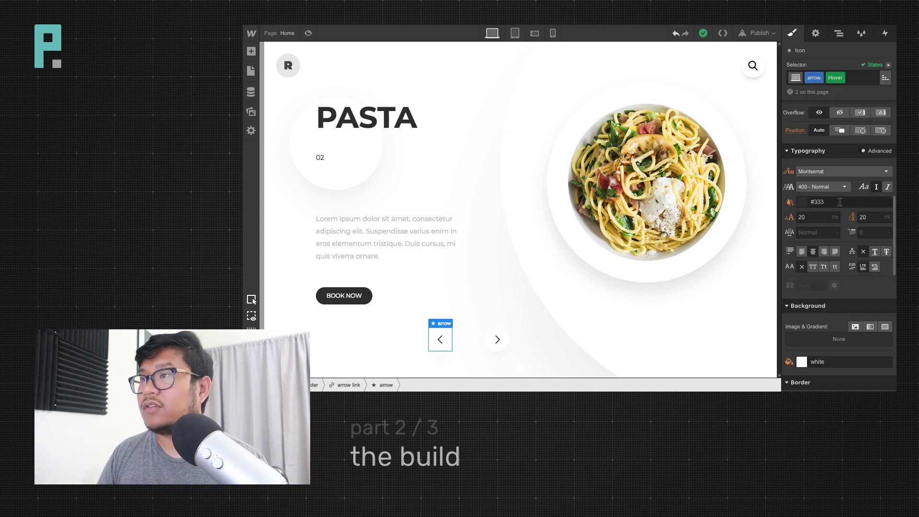
{"action": "scroll", "coordinate": [839, 216], "scroll_direction": "up", "scroll_amount": 3}
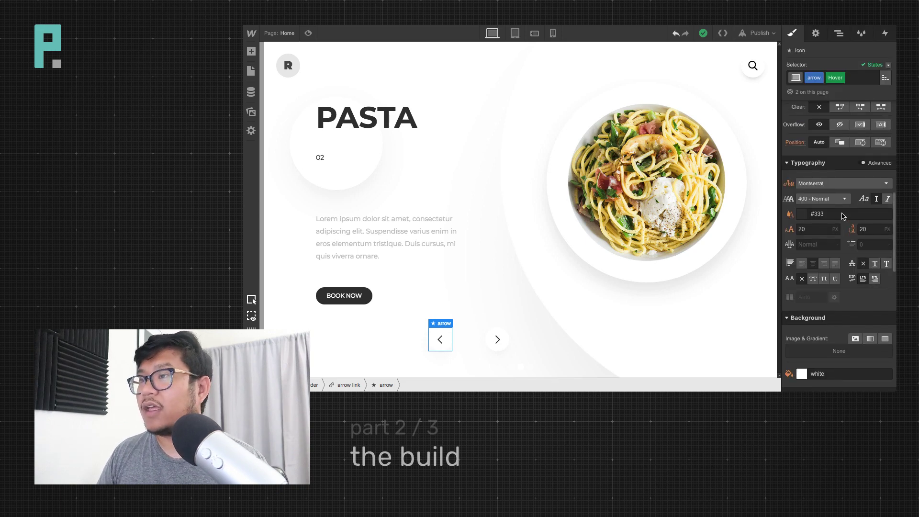
{"action": "left_click", "coordinate": [887, 65]}
{"action": "left_click", "coordinate": [870, 77]}
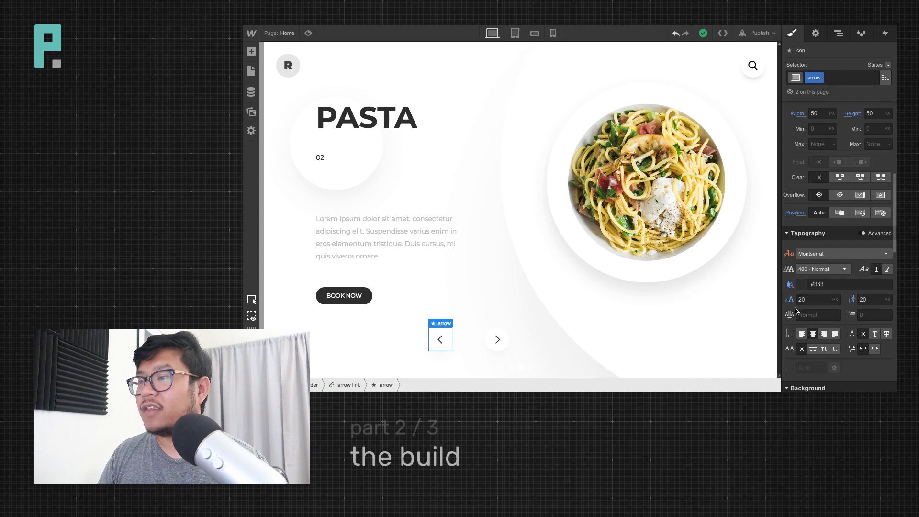
Fade the arrow icons by setting the "arrow" class's font color to #333 at 25% opacity
{"action": "left_click", "coordinate": [802, 284]}
{"action": "left_click_drag", "start_coordinate": [879, 168], "coordinate": [885, 196]}
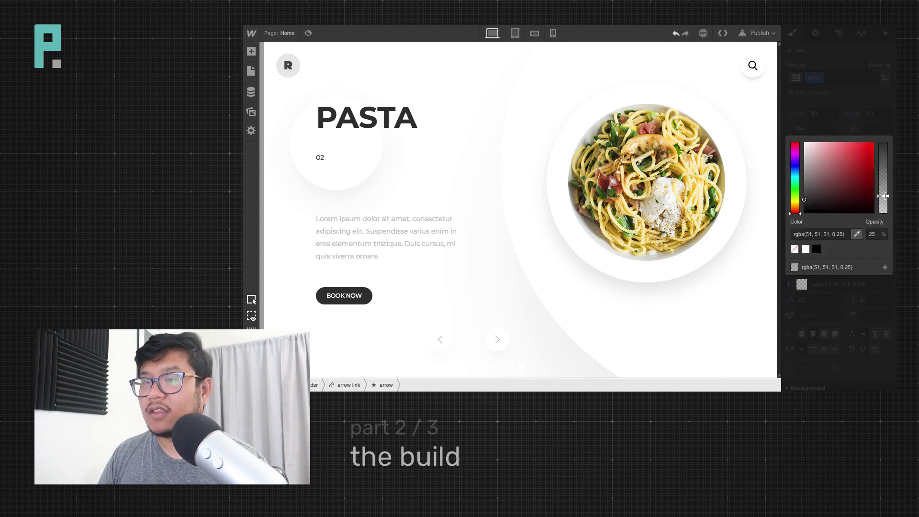
{"action": "left_click", "coordinate": [875, 109]}
Set the "arrow" class's hover-state font color to fully opaque #333 and return the class to its None state
{"action": "left_click", "coordinate": [888, 65]}
{"action": "left_click", "coordinate": [876, 86]}
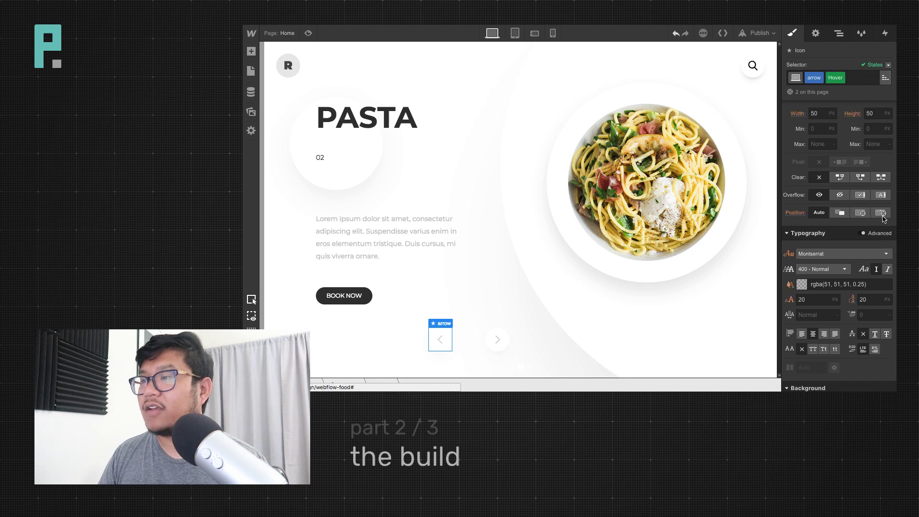
{"action": "left_click", "coordinate": [802, 285]}
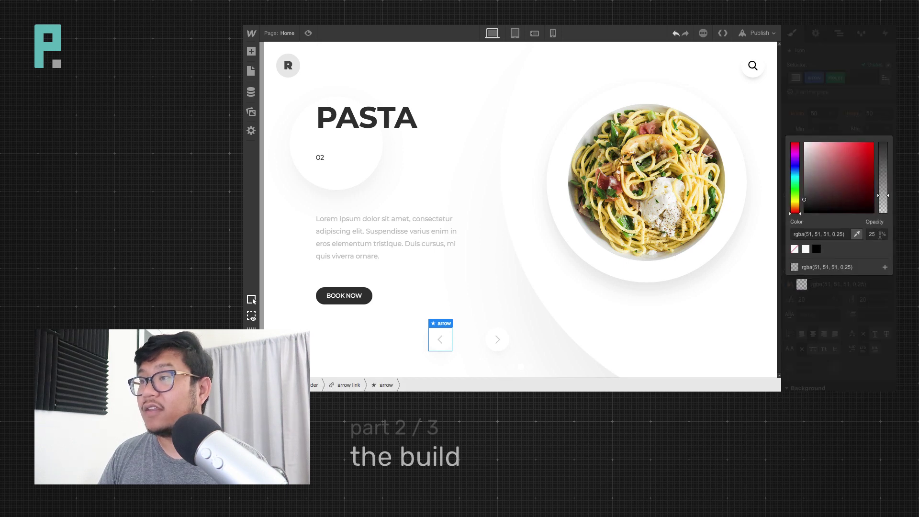
{"action": "left_click", "coordinate": [886, 65]}
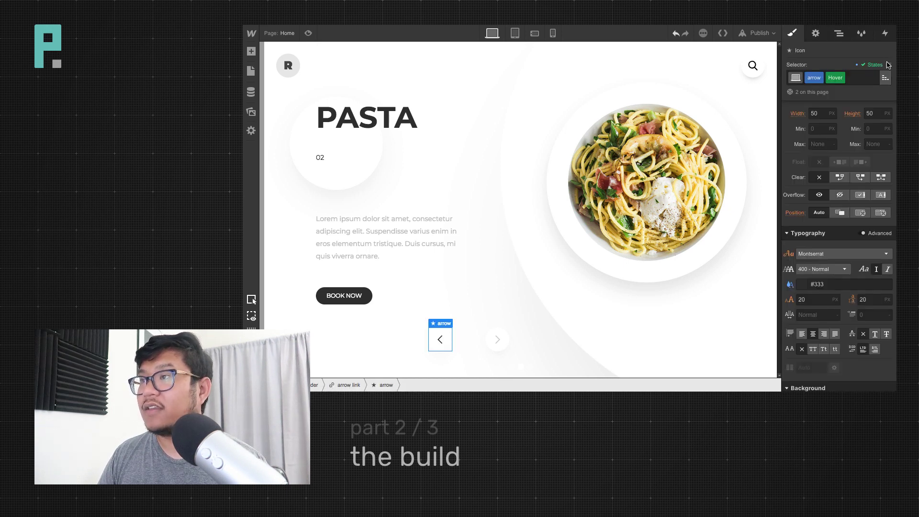
{"action": "left_click", "coordinate": [887, 66]}
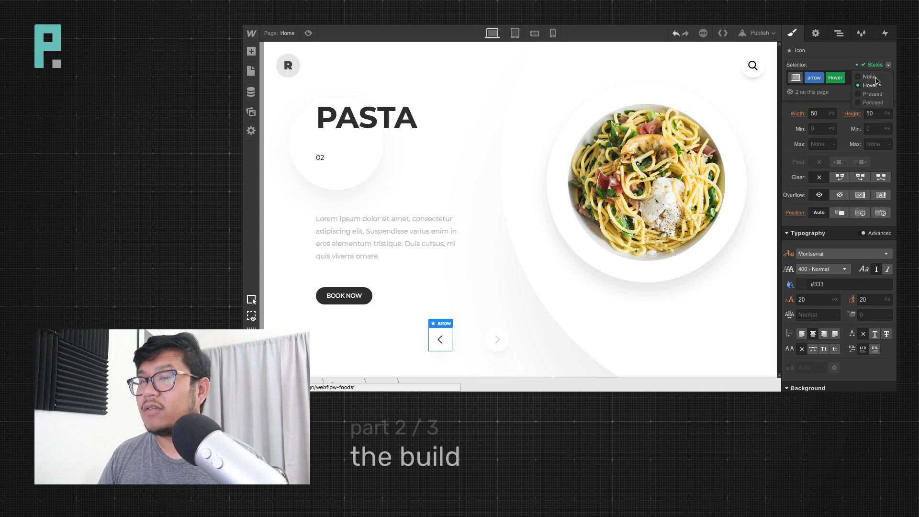
{"action": "left_click", "coordinate": [874, 77]}
{"action": "left_click", "coordinate": [496, 345]}
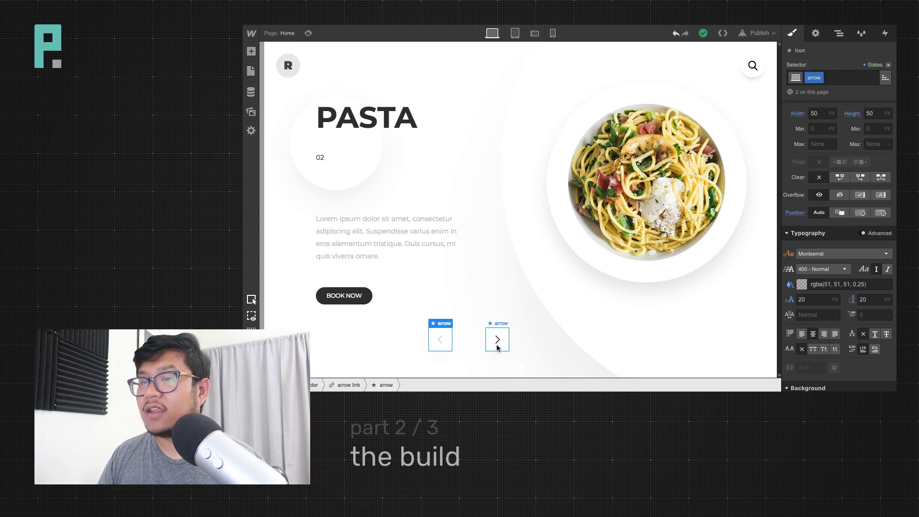
Add a 200 ms ease Font Color transition to the "arrow" class
{"action": "scroll", "coordinate": [860, 287], "scroll_direction": "down", "scroll_amount": 6}
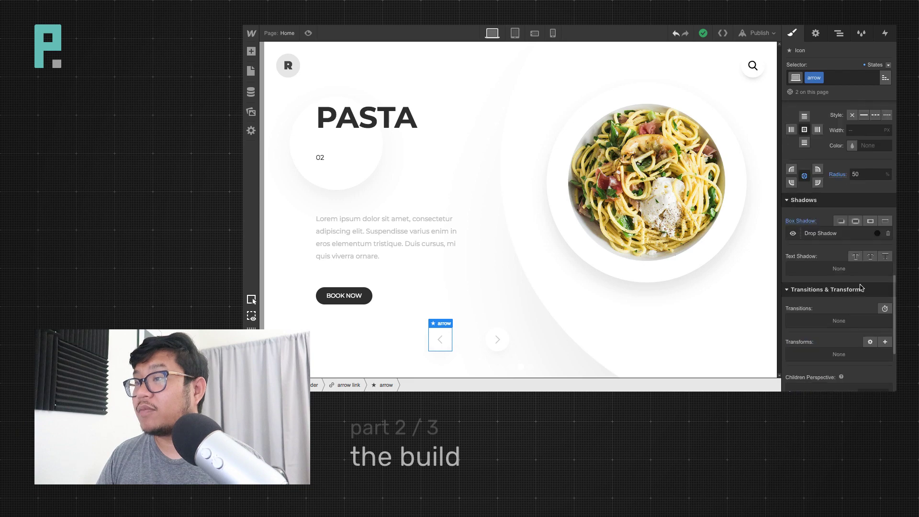
{"action": "left_click", "coordinate": [884, 309]}
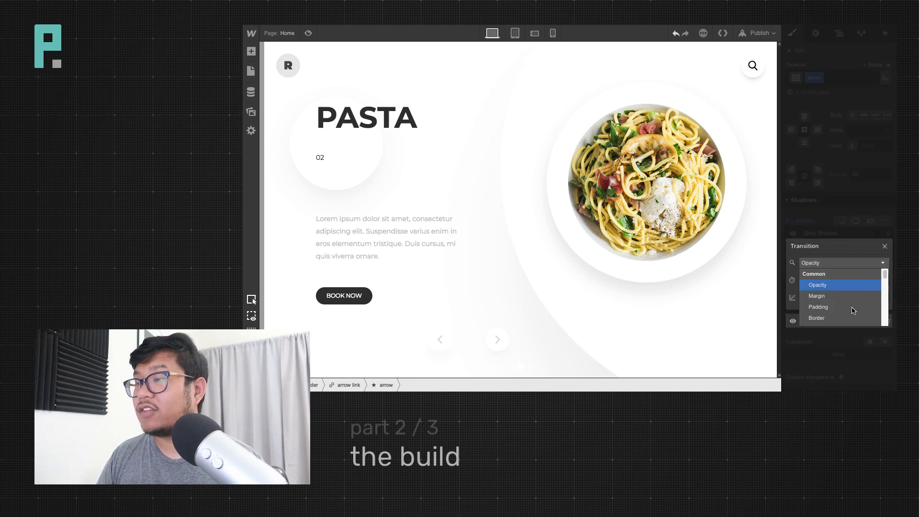
{"action": "scroll", "coordinate": [851, 311], "scroll_direction": "down", "scroll_amount": 5}
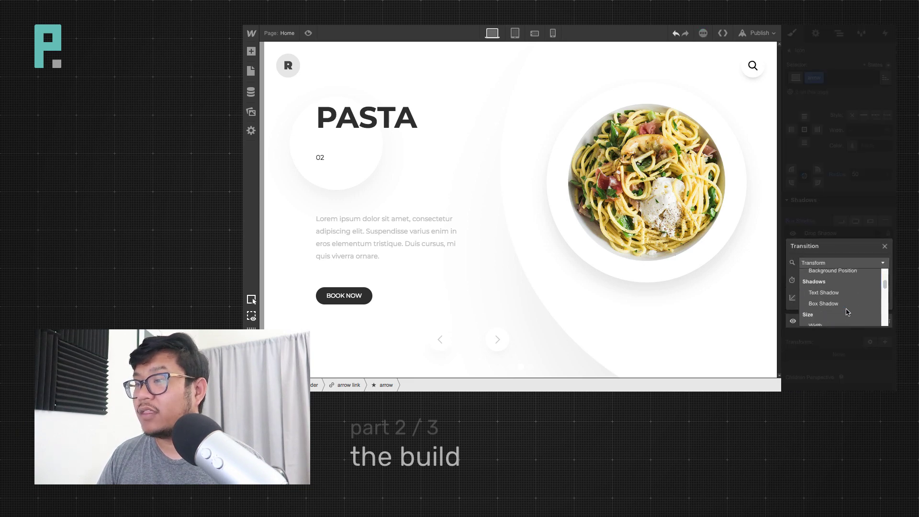
{"action": "scroll", "coordinate": [847, 312], "scroll_direction": "down", "scroll_amount": 6}
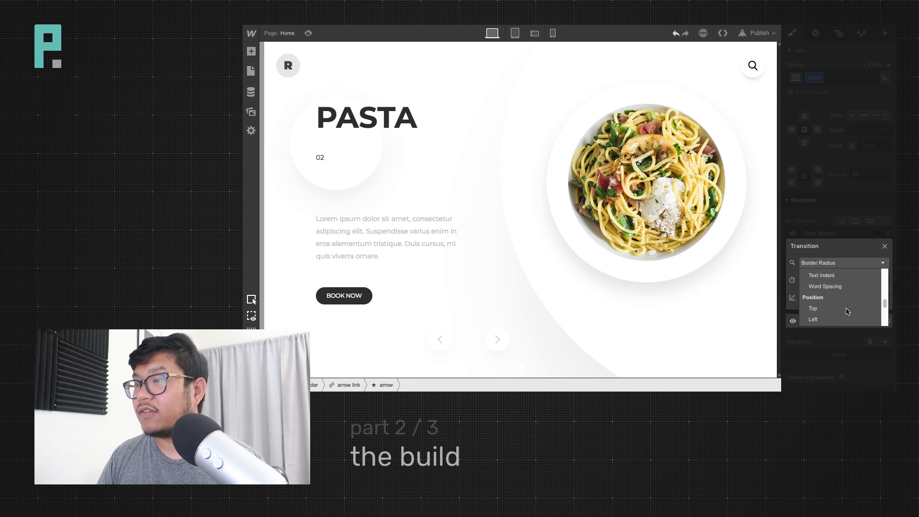
{"action": "scroll", "coordinate": [848, 312], "scroll_direction": "up", "scroll_amount": 2}
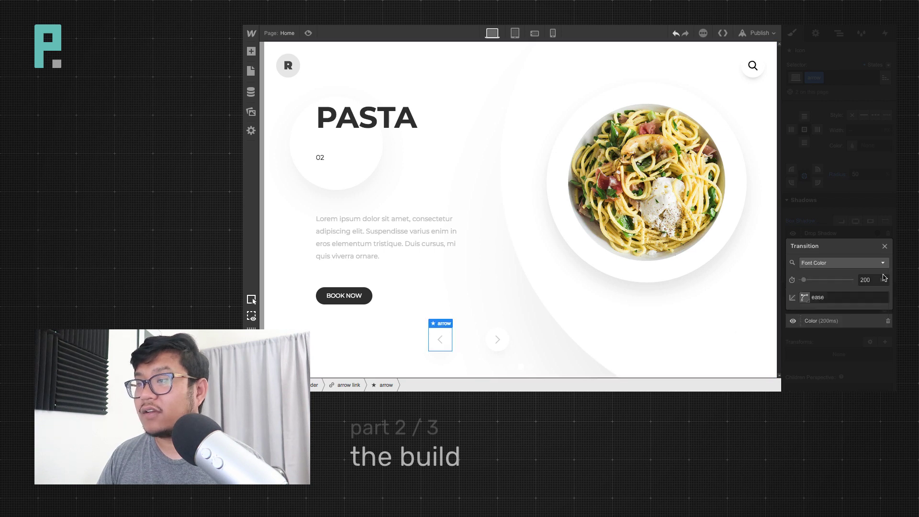
{"action": "left_click", "coordinate": [884, 247]}
{"action": "left_click", "coordinate": [527, 306]}
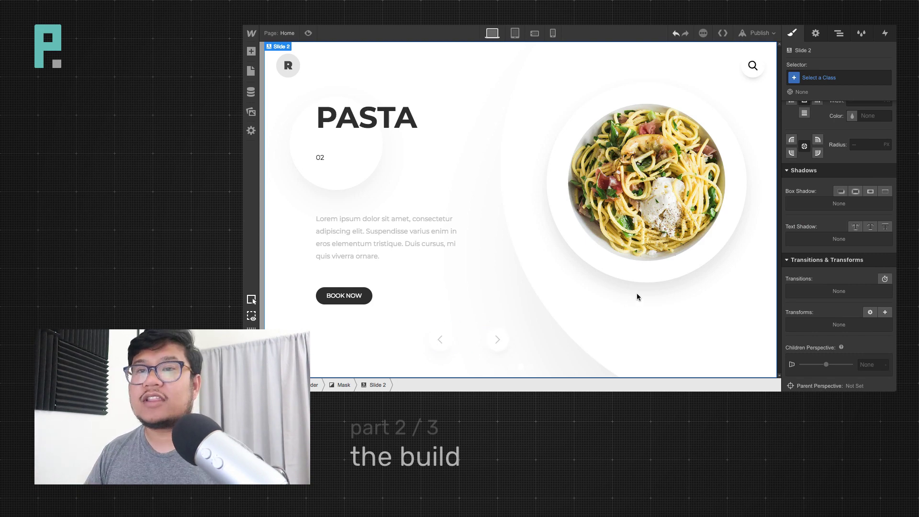
Collapse the slides in the element tree and add a div block to the slider between "lazy susan" and "style circle"
{"action": "left_click", "coordinate": [838, 33]}
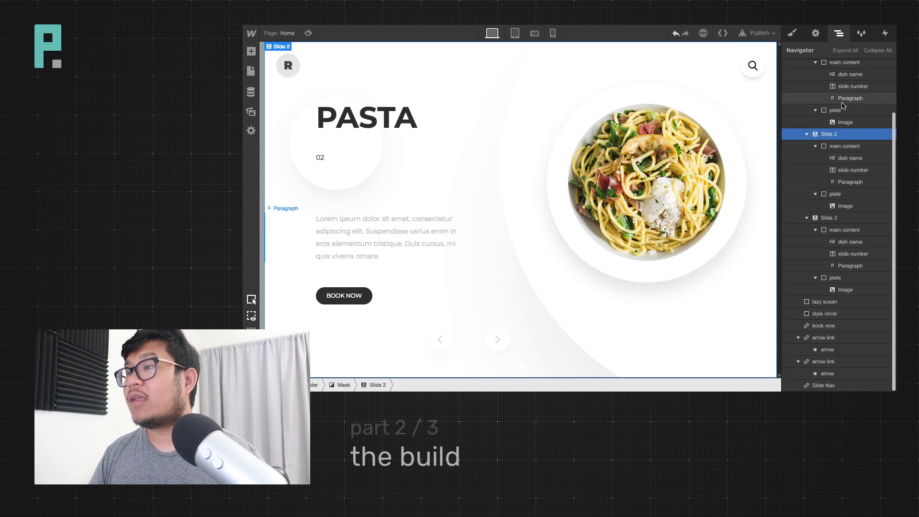
{"action": "scroll", "coordinate": [851, 206], "scroll_direction": "up", "scroll_amount": 3}
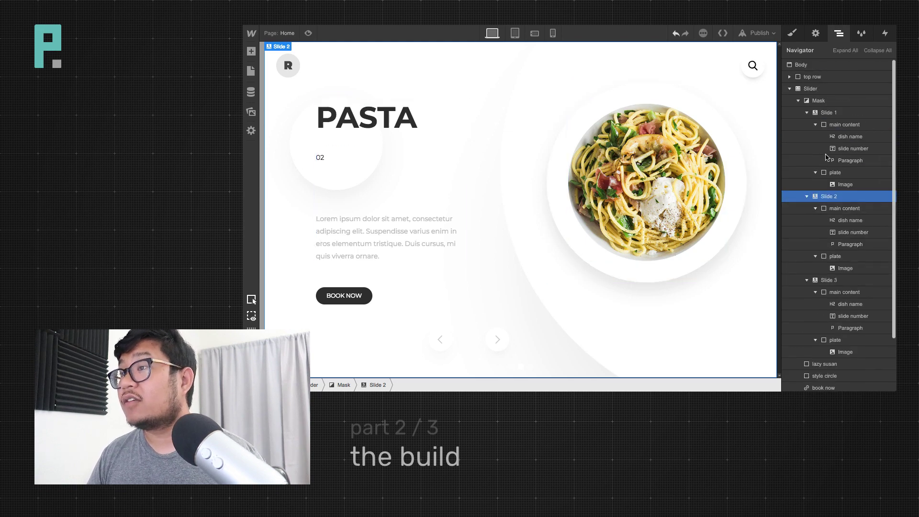
{"action": "left_click", "coordinate": [806, 112]}
{"action": "left_click", "coordinate": [806, 124]}
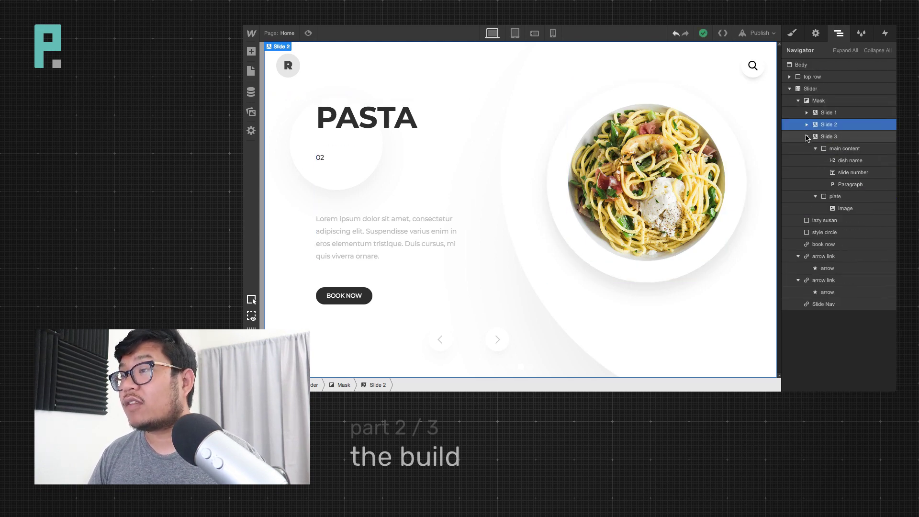
{"action": "left_click", "coordinate": [807, 137]}
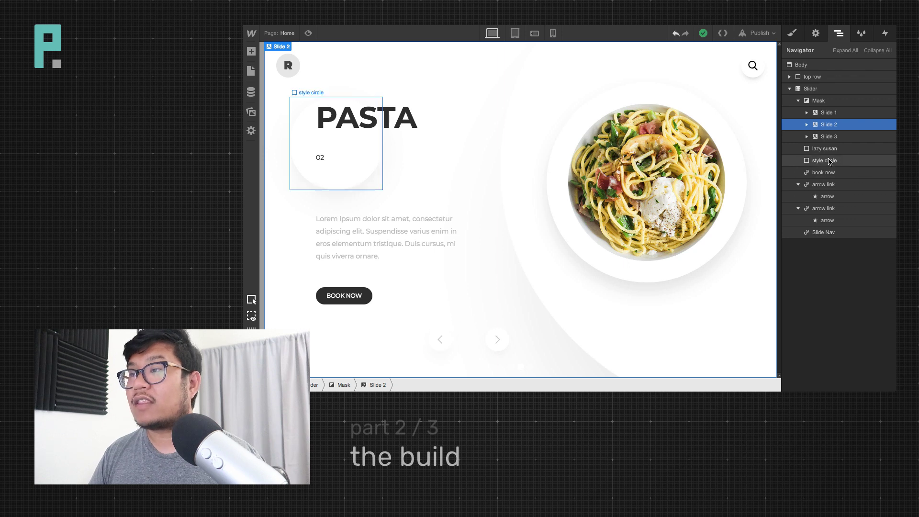
{"action": "key", "text": "a"}
{"action": "left_click_drag", "start_coordinate": [335, 223], "coordinate": [843, 232]}
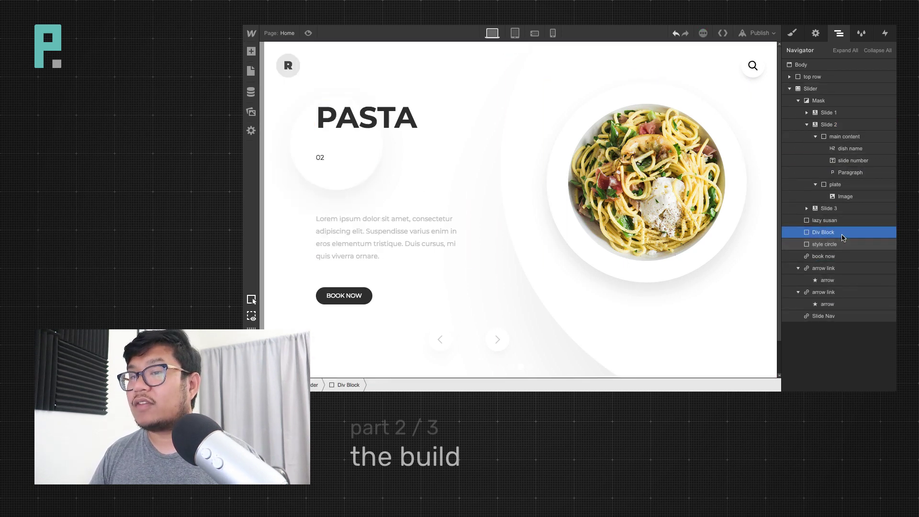
Give the new div block the class "slide line"
{"action": "left_click", "coordinate": [792, 32]}
{"action": "left_click", "coordinate": [822, 79]}
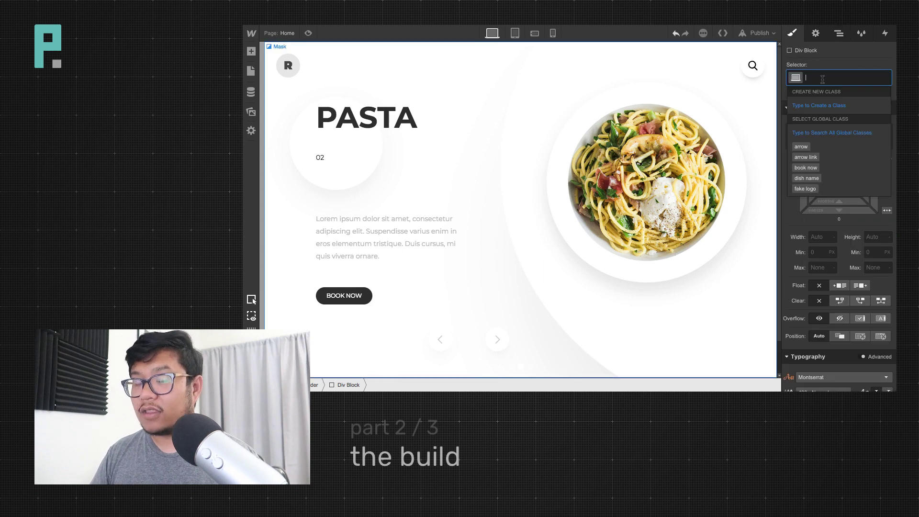
{"action": "type", "text": "slide line"}
{"action": "key", "text": "Return"}
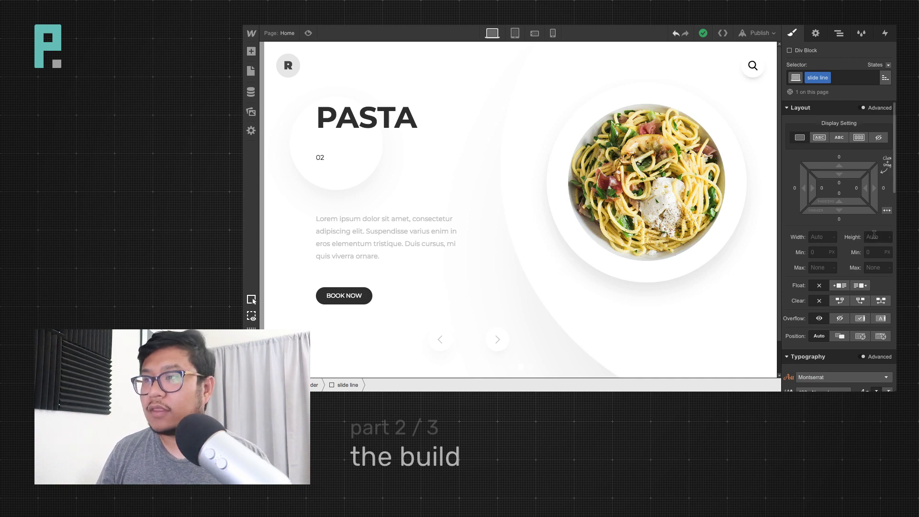
Make the slide line 150 px wide and 3 px high with a #333 background
{"action": "left_click", "coordinate": [818, 235]}
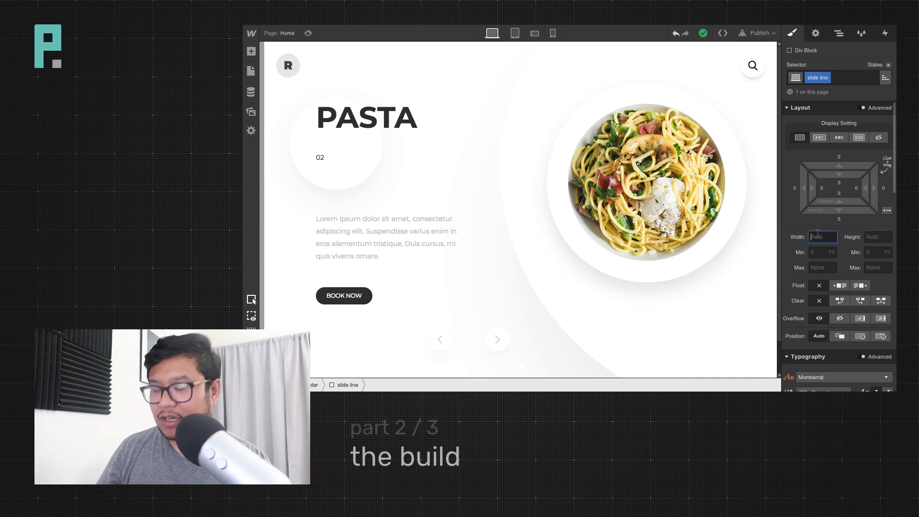
{"action": "type", "text": "150"}
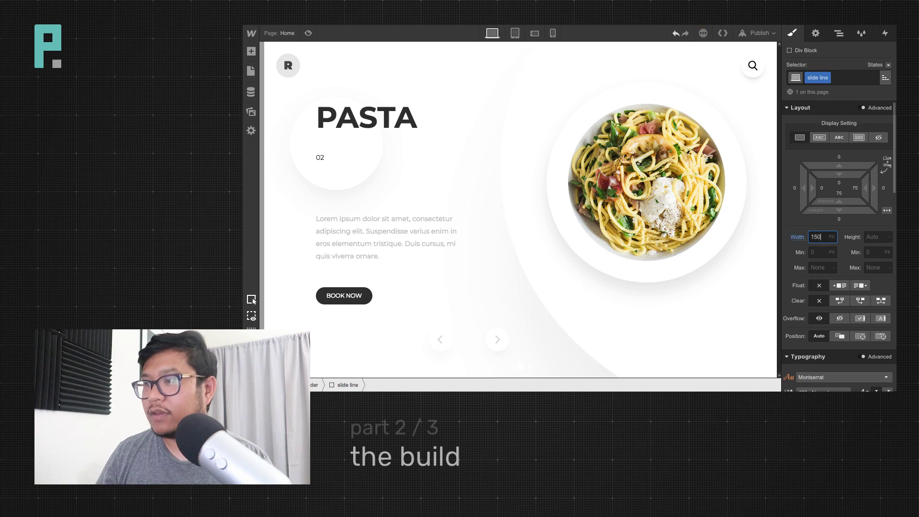
{"action": "left_click", "coordinate": [875, 236]}
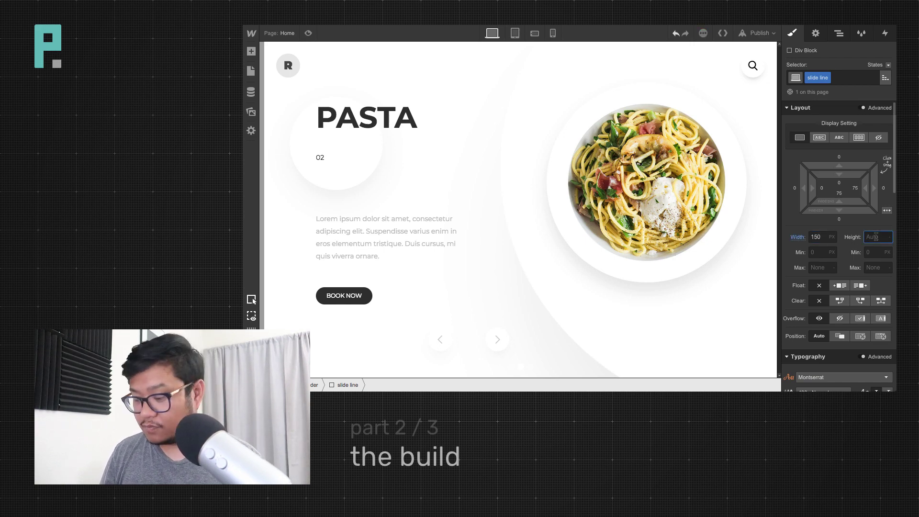
{"action": "scroll", "coordinate": [862, 301], "scroll_direction": "down", "scroll_amount": 5}
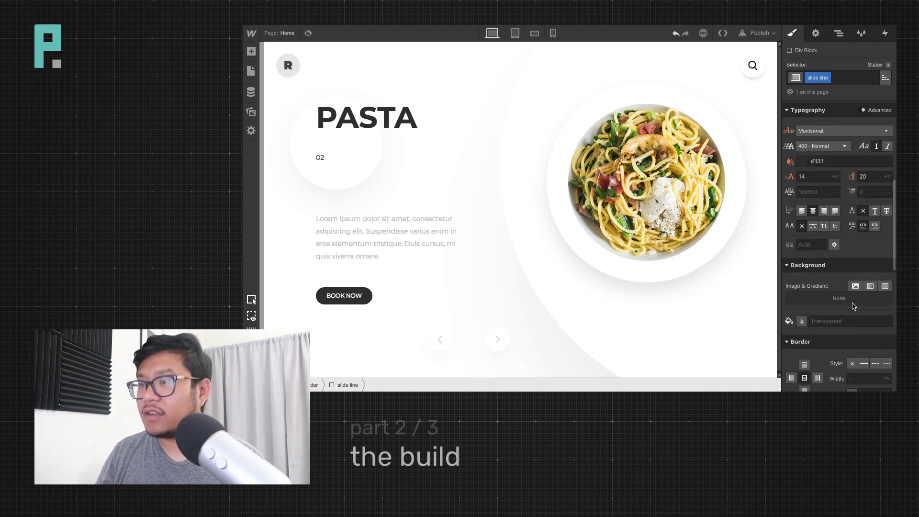
{"action": "left_click", "coordinate": [845, 322]}
{"action": "type", "text": "#333"}
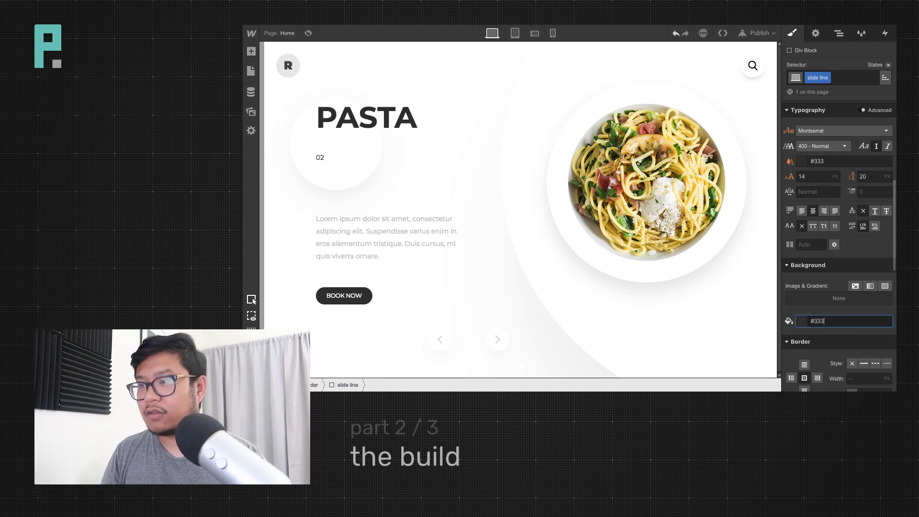
Position the slide line absolutely and lower it to the slide number's level with a top offset of 242 px
{"action": "scroll", "coordinate": [842, 203], "scroll_direction": "up", "scroll_amount": 3}
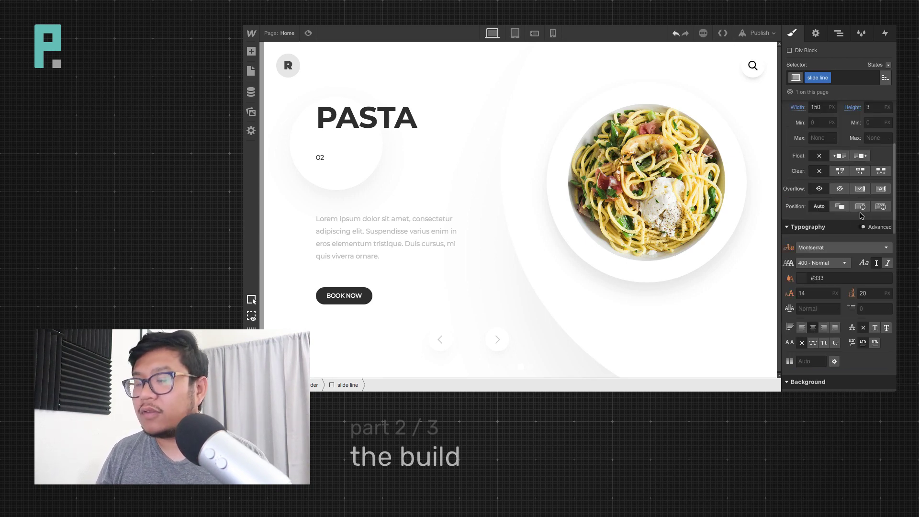
{"action": "left_click", "coordinate": [860, 206]}
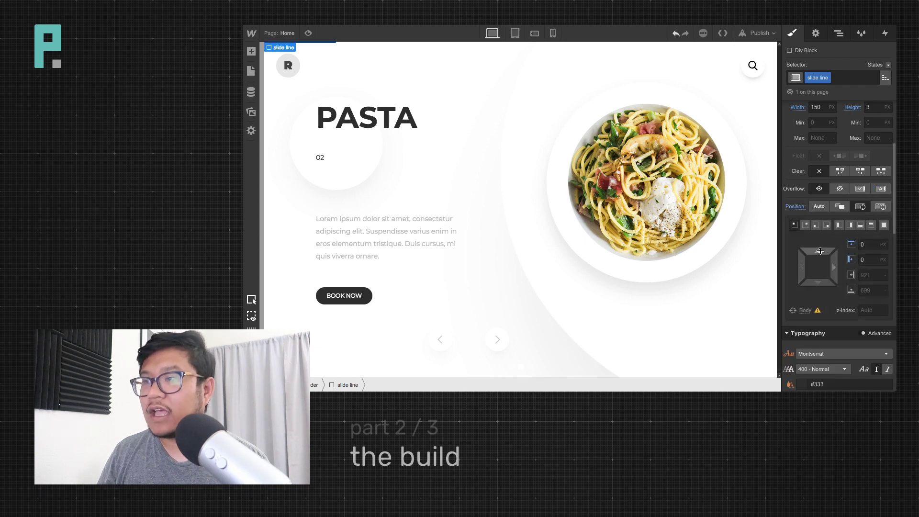
{"action": "left_click_drag", "start_coordinate": [821, 252], "coordinate": [827, 364]}
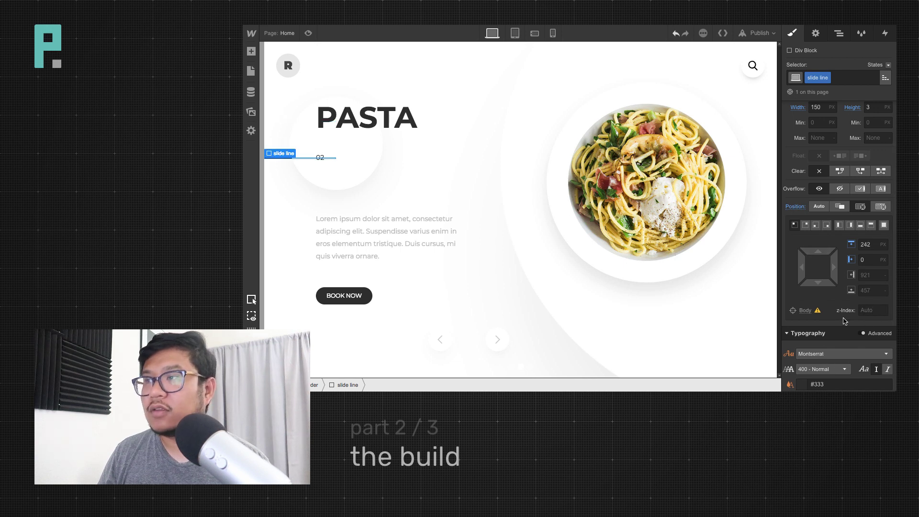
Thin the slide line to a 2 px height and set its top offset to 241 px
{"action": "scroll", "coordinate": [857, 287], "scroll_direction": "up", "scroll_amount": 3}
{"action": "left_click", "coordinate": [873, 220]}
{"action": "key", "text": "BackSpace"}
{"action": "type", "text": "2"}
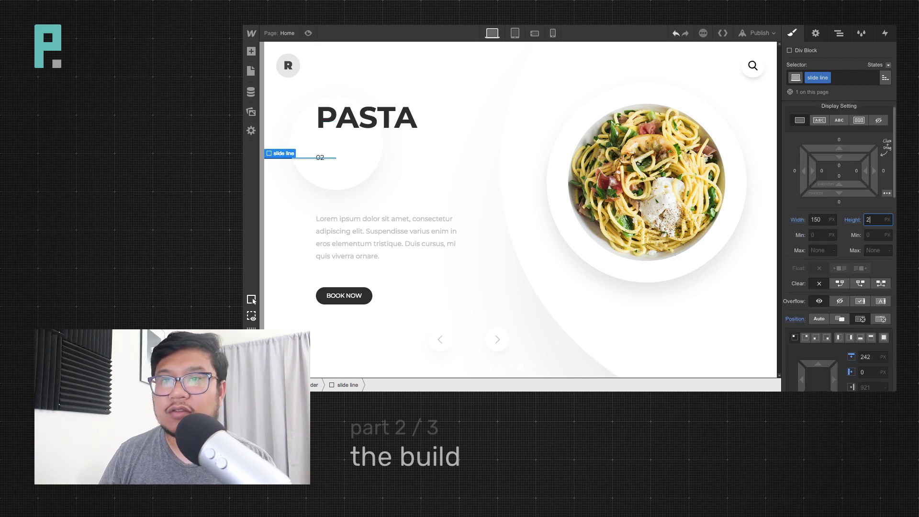
{"action": "scroll", "coordinate": [852, 273], "scroll_direction": "down", "scroll_amount": 2}
{"action": "scroll", "coordinate": [852, 273], "scroll_direction": "down", "scroll_amount": 3}
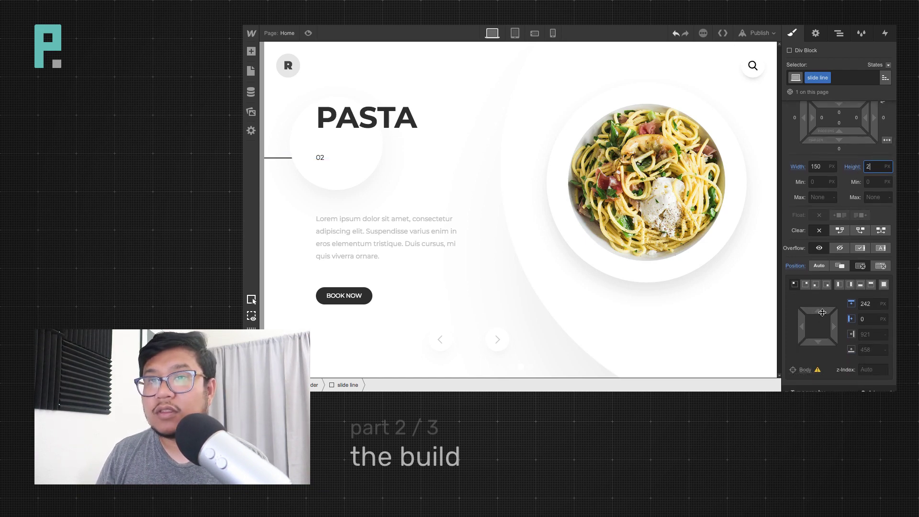
{"action": "left_click_drag", "start_coordinate": [822, 311], "coordinate": [822, 311]}
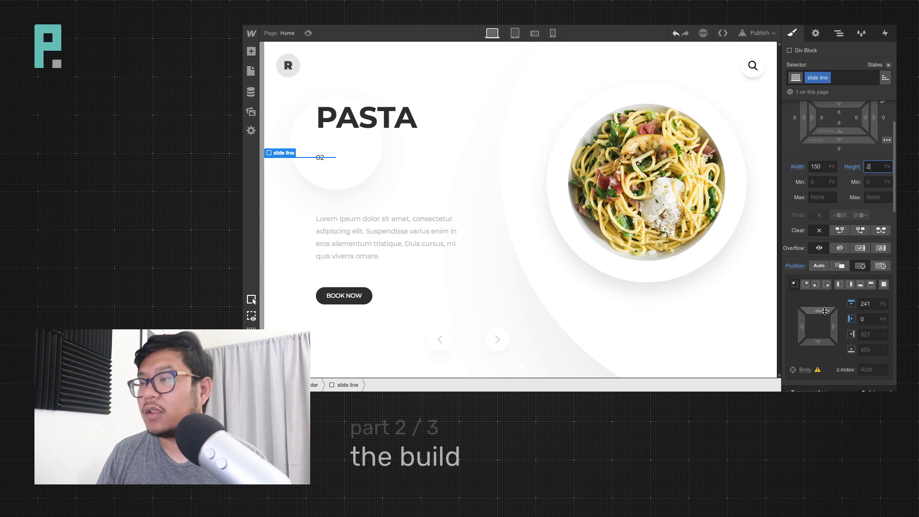
Set the slide line's z-index to 12 and compare it with the main content block's stacking settings
{"action": "left_click", "coordinate": [867, 369]}
{"action": "type", "text": "12"}
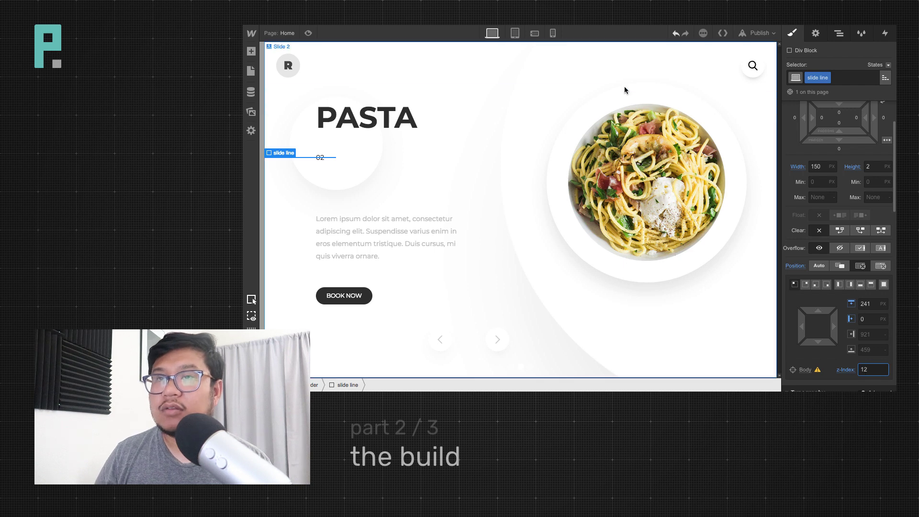
{"action": "left_click", "coordinate": [458, 152]}
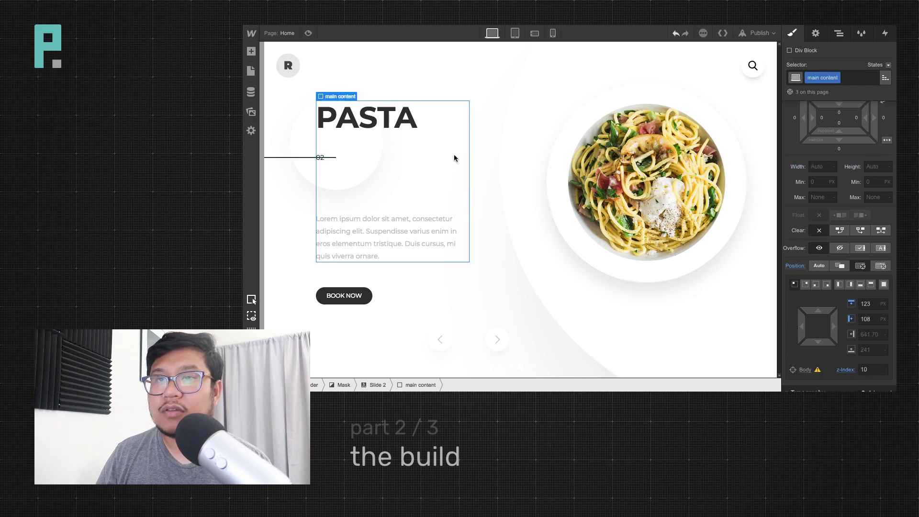
{"action": "left_click", "coordinate": [275, 157]}
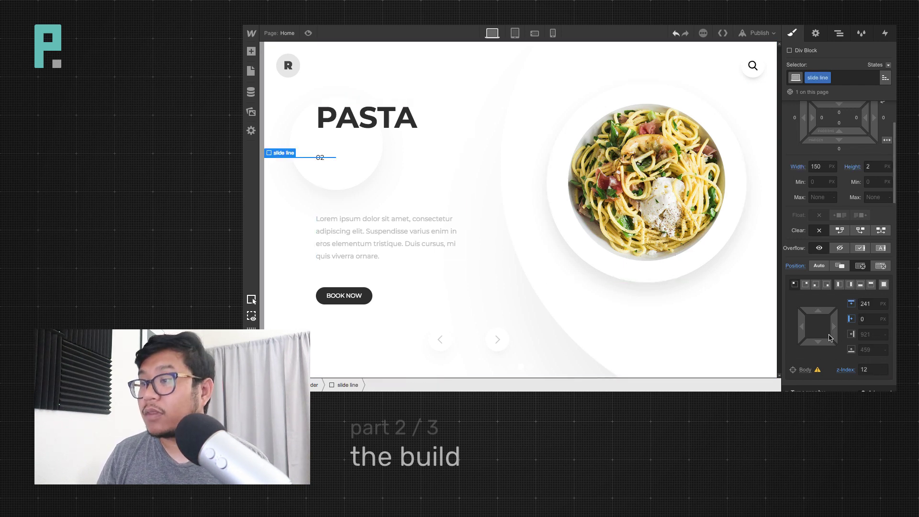
Move the slide line beside the slide number with a 133 px left offset and set its width to 60 px
{"action": "left_click_drag", "start_coordinate": [802, 327], "coordinate": [868, 327]}
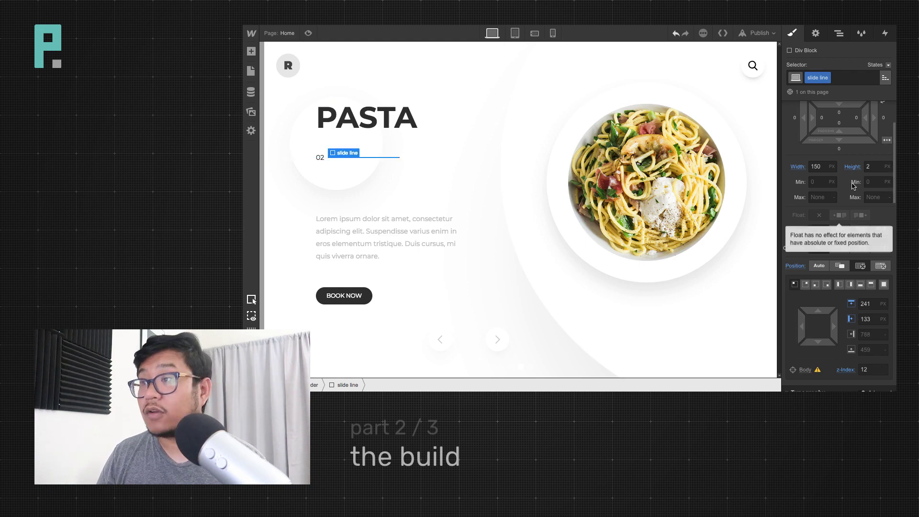
{"action": "left_click", "coordinate": [824, 166]}
{"action": "key", "text": "BackSpace"}
{"action": "key", "text": "BackSpace"}
{"action": "type", "text": "30"}
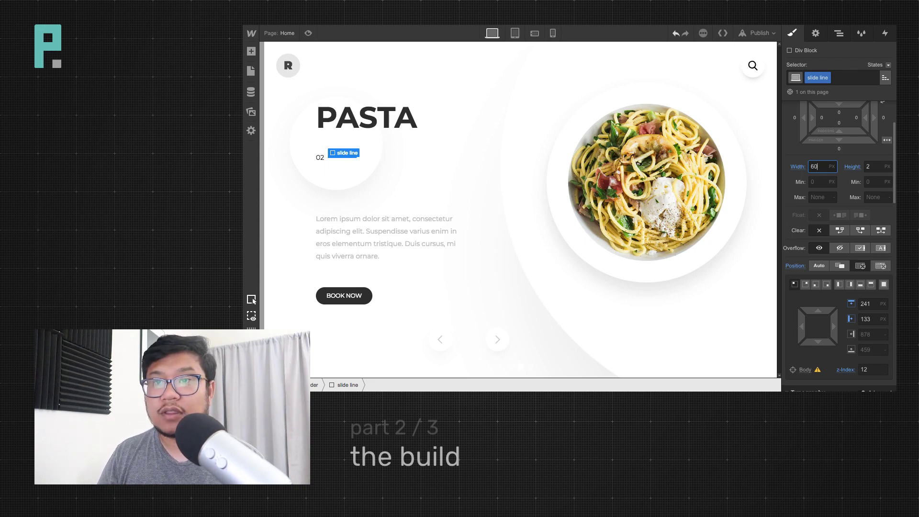
Nudge the slide line down by setting its top offset to 242 px
{"action": "left_click", "coordinate": [622, 123]}
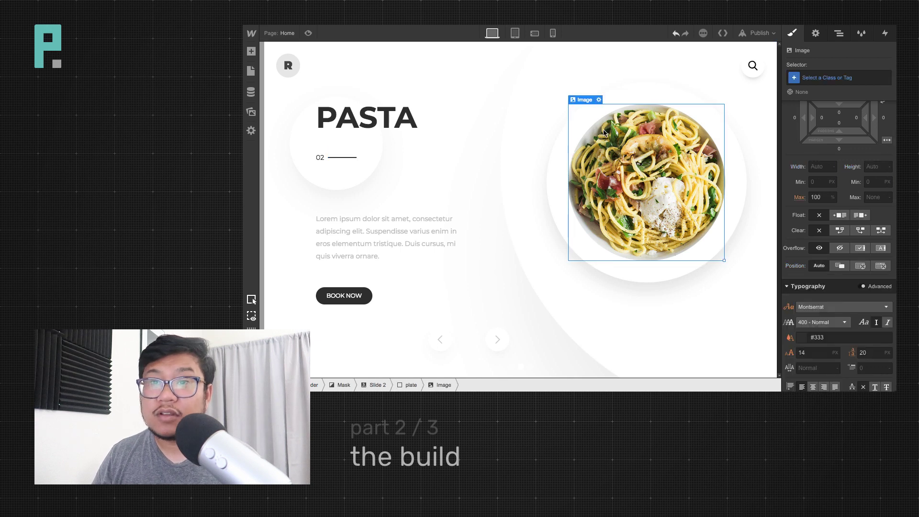
{"action": "left_click", "coordinate": [343, 157]}
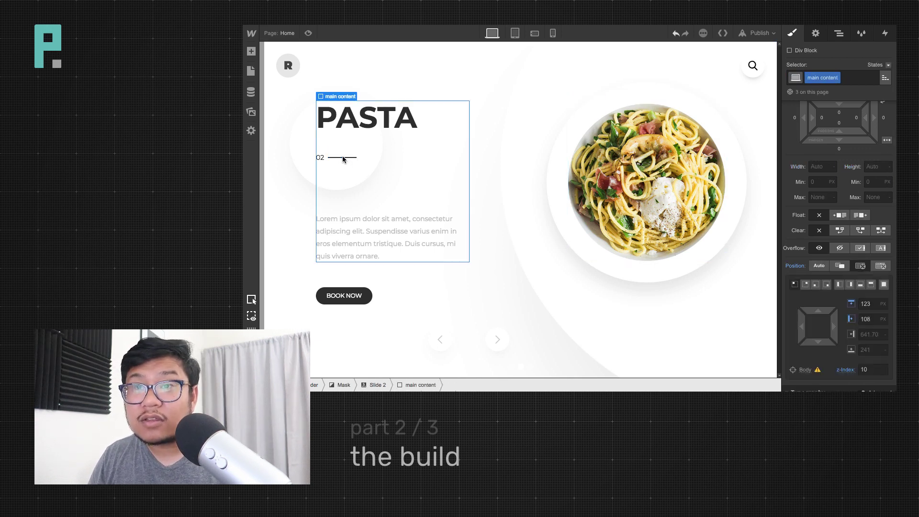
{"action": "left_click", "coordinate": [342, 159]}
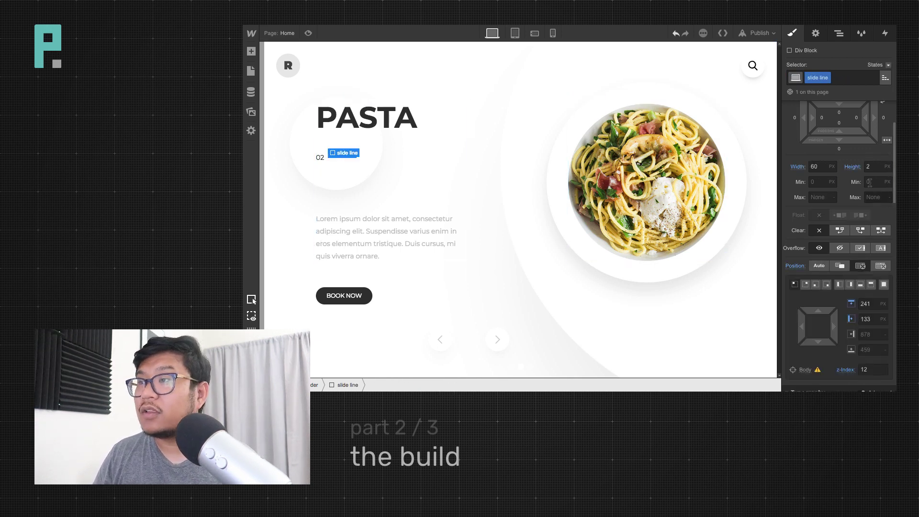
{"action": "left_click", "coordinate": [869, 309]}
{"action": "key", "text": "Up"}
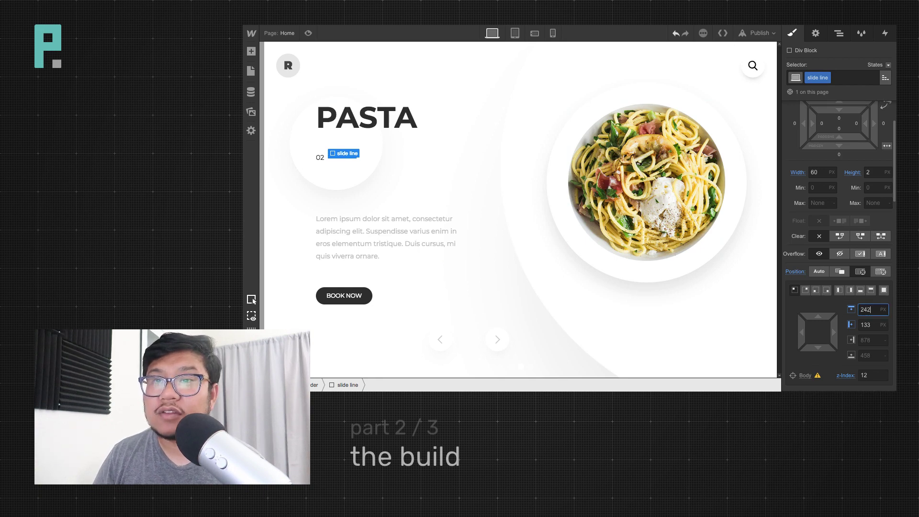
Add a text block inside the slider, just before the slide line, and give it the new class "total slides"
{"action": "left_click", "coordinate": [840, 34]}
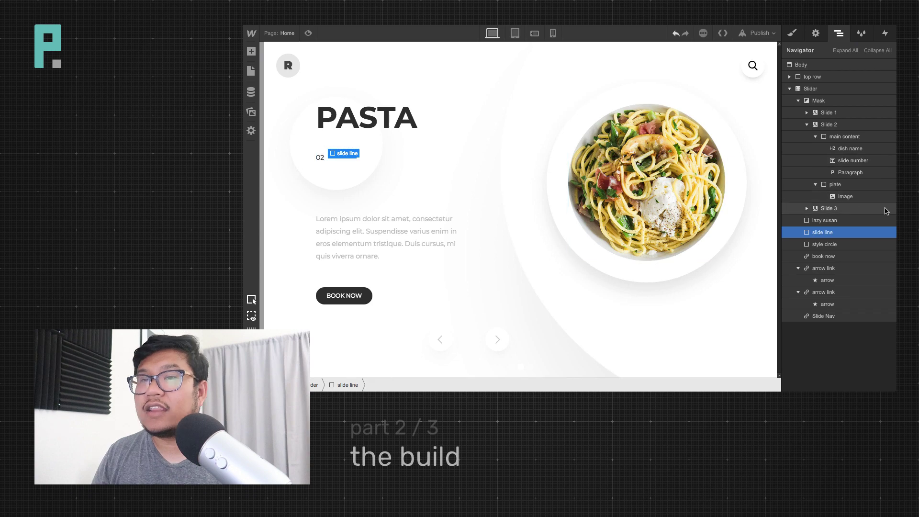
{"action": "key", "text": "a"}
{"action": "left_click_drag", "start_coordinate": [282, 313], "coordinate": [838, 236]}
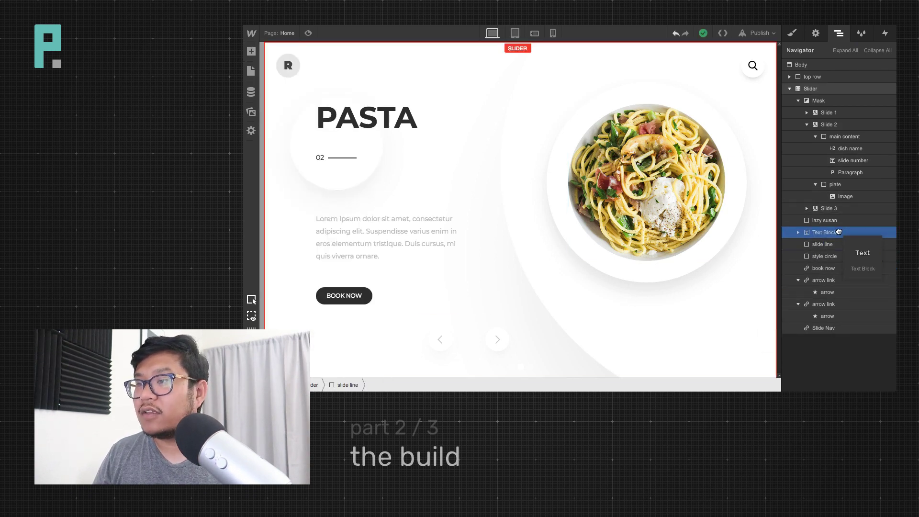
{"action": "left_click", "coordinate": [792, 33]}
{"action": "left_click", "coordinate": [835, 82]}
{"action": "type", "text": "t"}
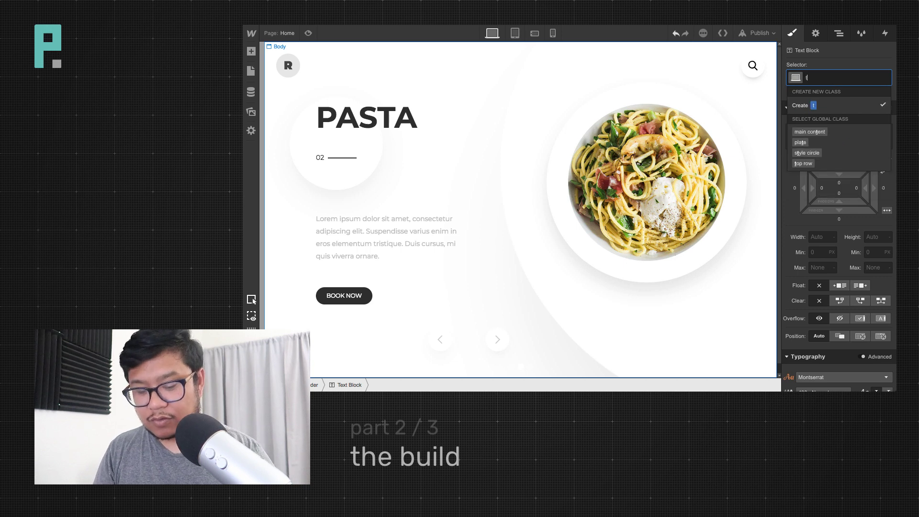
{"action": "type", "text": "otal slides"}
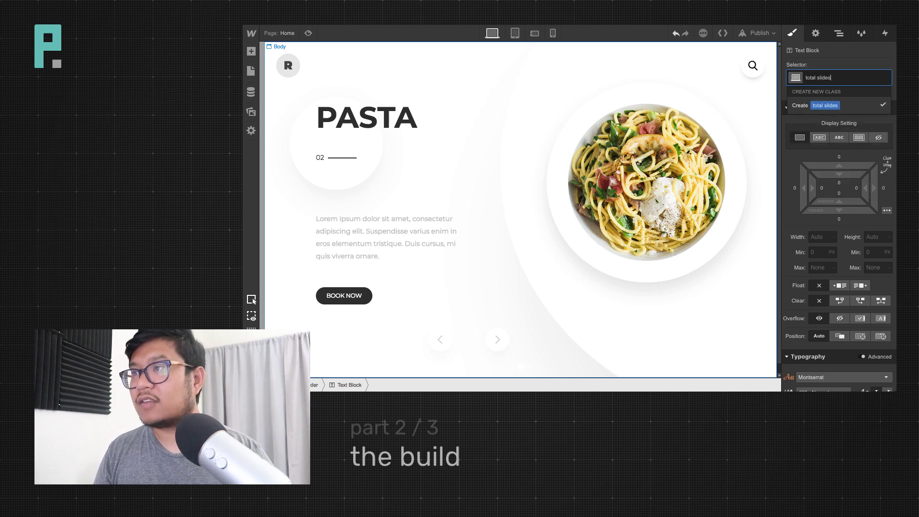
{"action": "key", "text": "Return"}
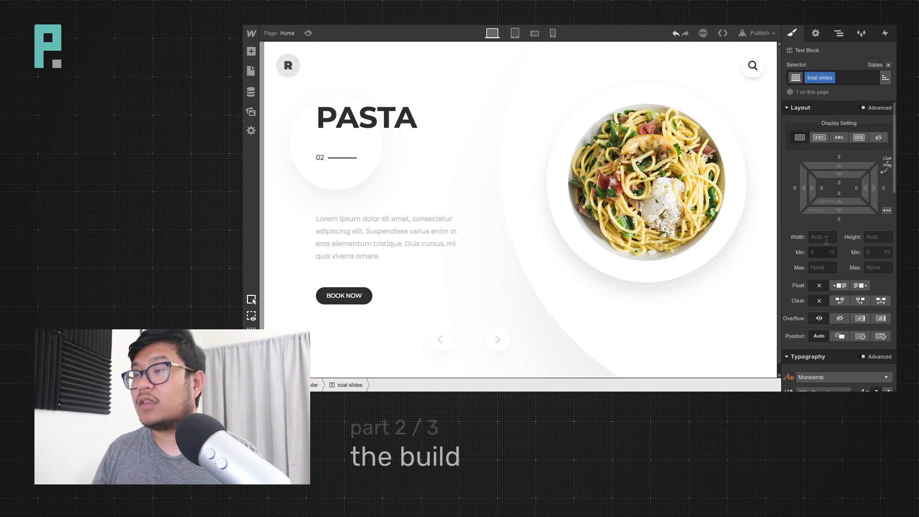
Set the total slides text block's position to absolute
{"action": "scroll", "coordinate": [837, 339], "scroll_direction": "down", "scroll_amount": 4}
{"action": "scroll", "coordinate": [837, 343], "scroll_direction": "up", "scroll_amount": 2}
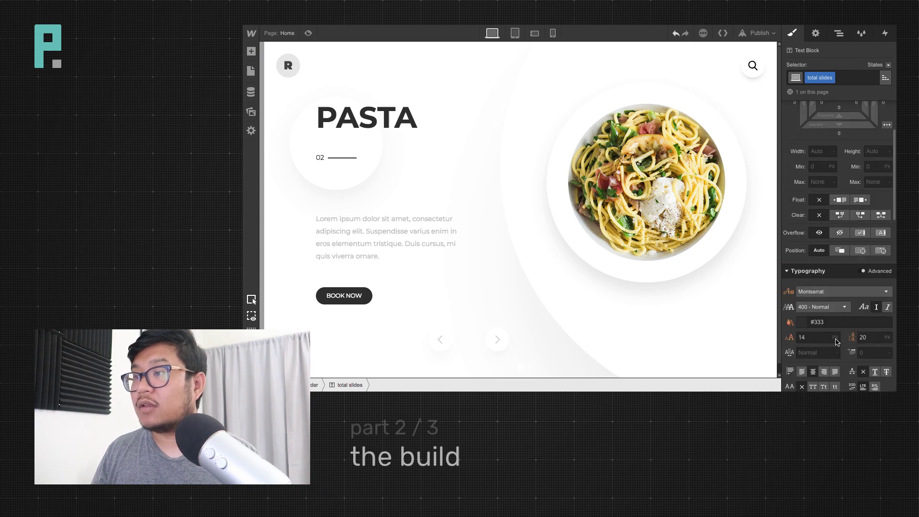
{"action": "left_click", "coordinate": [860, 250]}
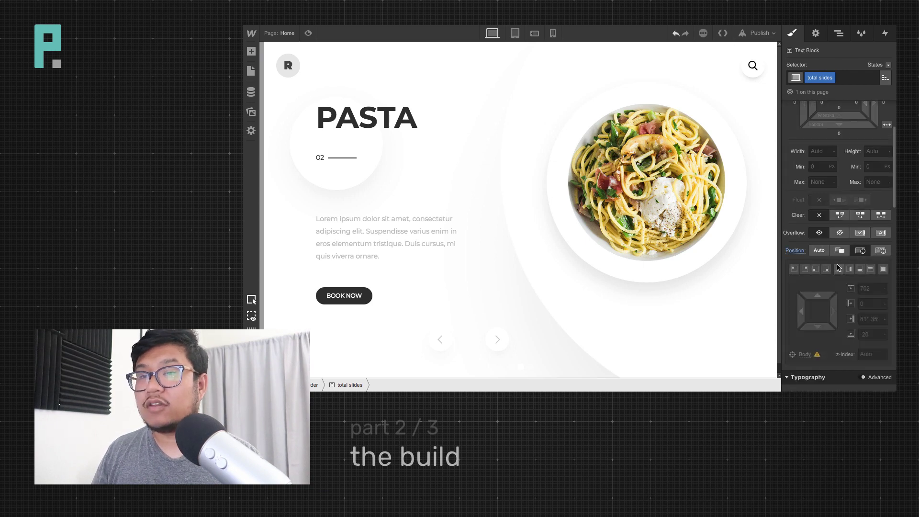
Anchor the total slides text block to the top-left corner and set its z-index to 12
{"action": "left_click", "coordinate": [794, 269]}
{"action": "left_click", "coordinate": [337, 47]}
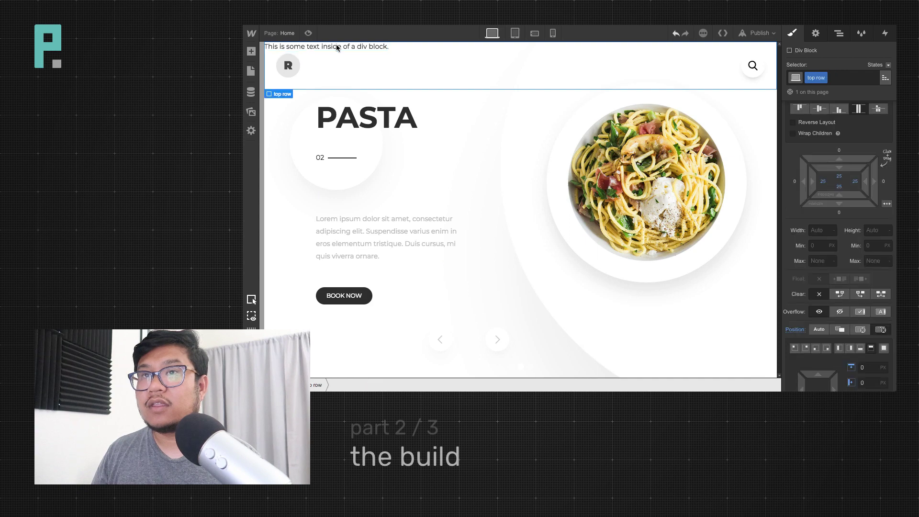
{"action": "key", "text": "d"}
{"action": "left_click", "coordinate": [838, 33]}
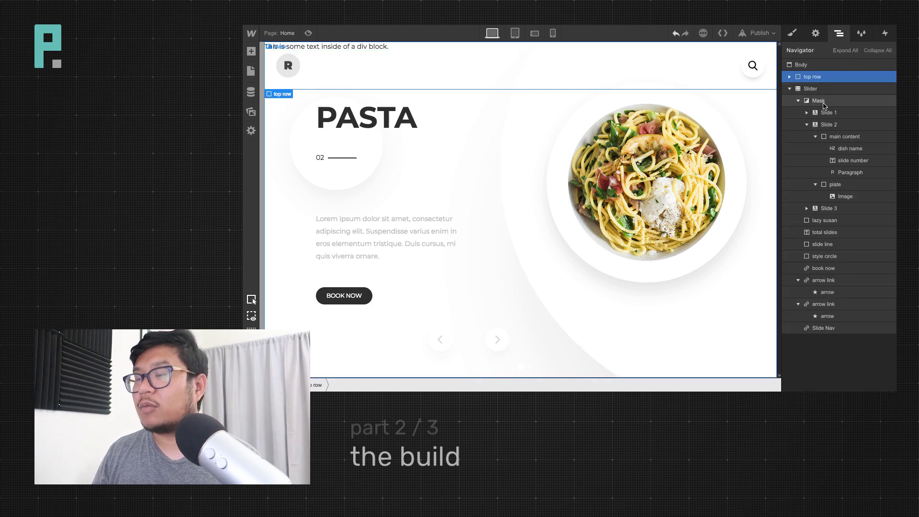
{"action": "left_click", "coordinate": [842, 234]}
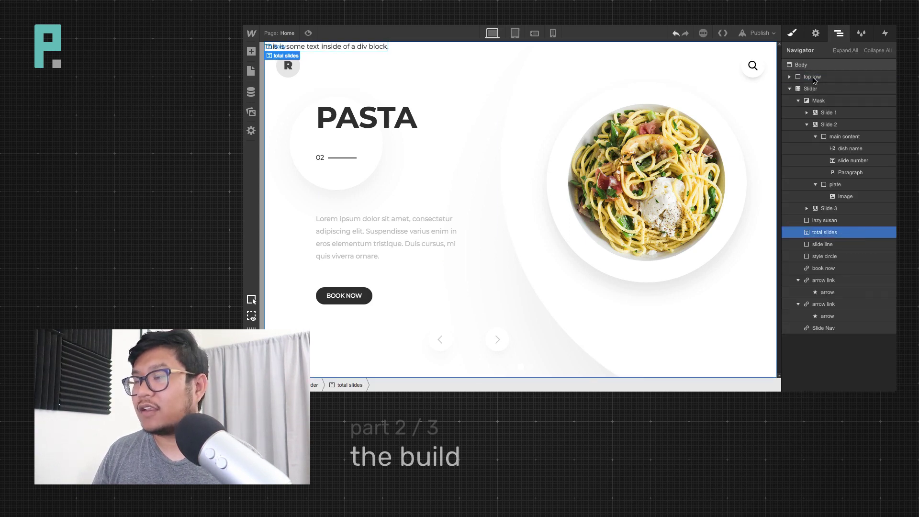
{"action": "key", "text": "s"}
{"action": "left_click", "coordinate": [867, 379]}
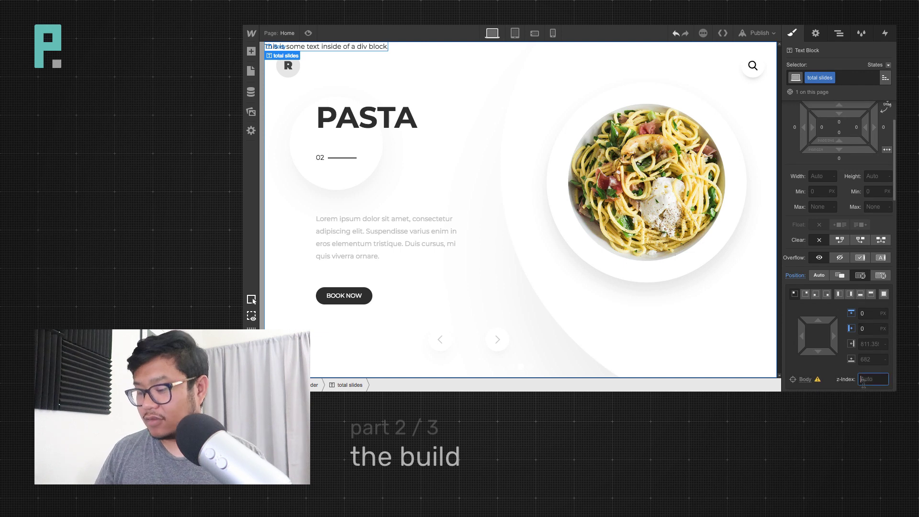
{"action": "type", "text": "12"}
Set the total slides text block's top offset to 232 px, level with the slide number
{"action": "left_click", "coordinate": [343, 45]}
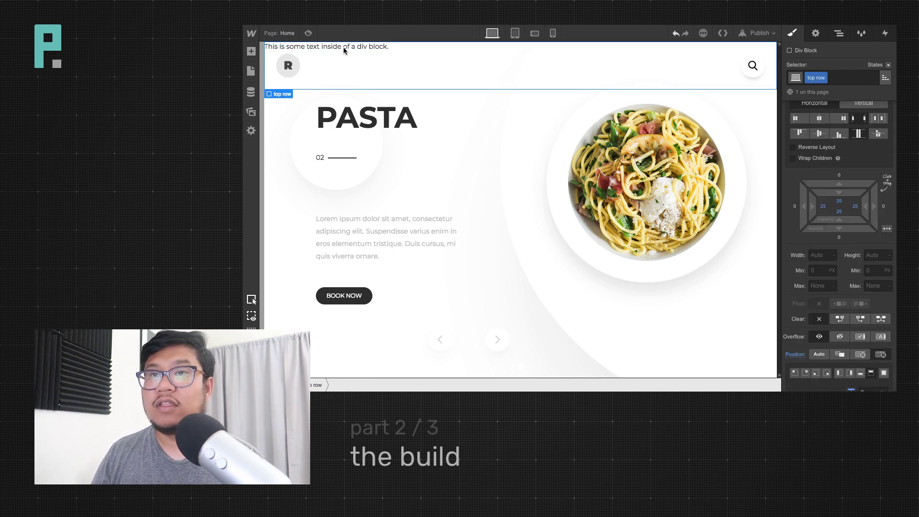
{"action": "key", "text": "d"}
{"action": "left_click", "coordinate": [840, 35]}
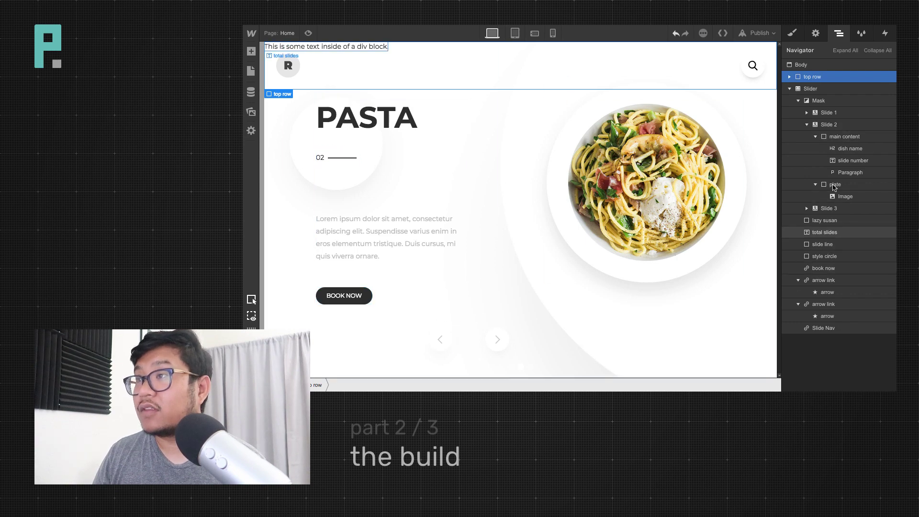
{"action": "left_click", "coordinate": [831, 232]}
{"action": "key", "text": "s"}
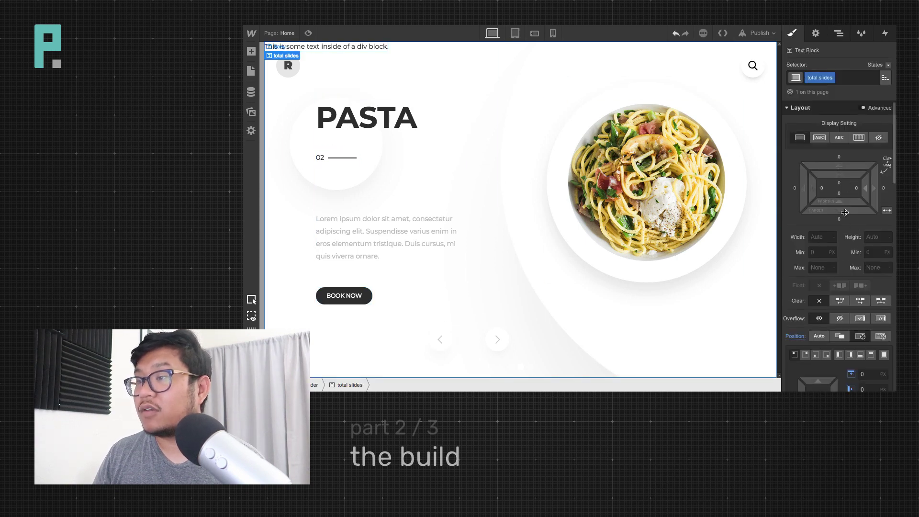
{"action": "scroll", "coordinate": [829, 250], "scroll_direction": "down", "scroll_amount": 5}
{"action": "left_click_drag", "start_coordinate": [823, 283], "coordinate": [829, 341]}
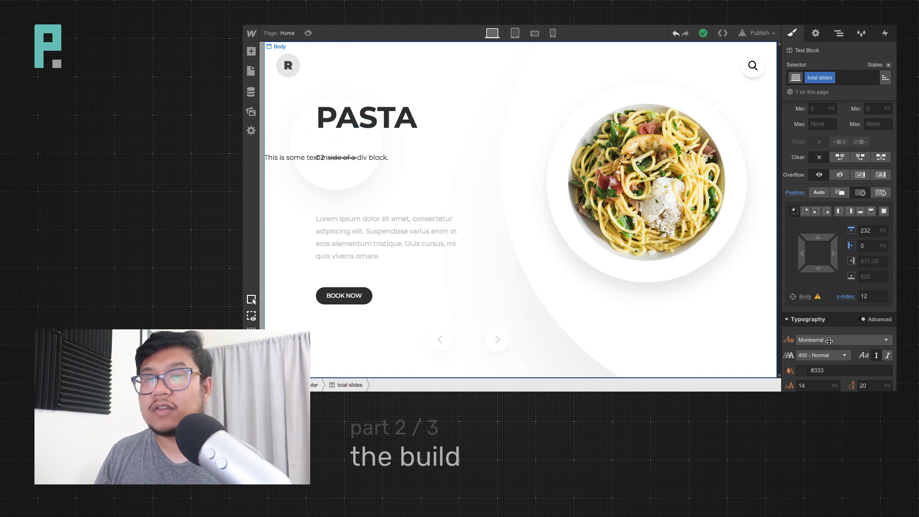
Replace the placeholder text in the total slides block with 03
{"action": "double_click", "coordinate": [281, 158]}
{"action": "triple_click", "coordinate": [280, 158]}
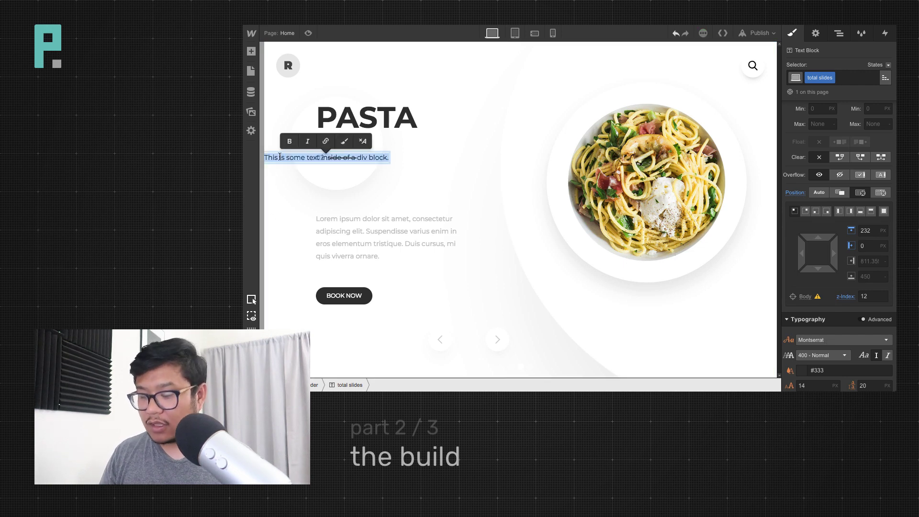
{"action": "type", "text": "03"}
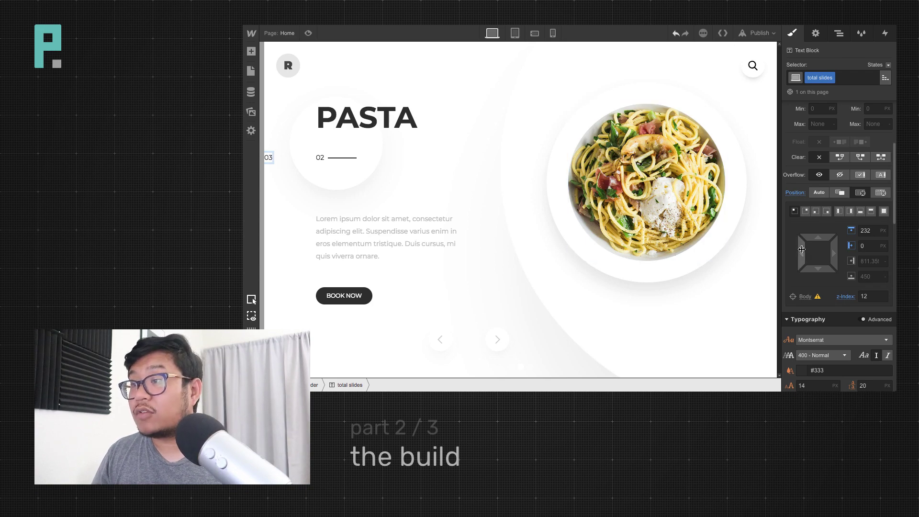
Set the total slides block's left offset to 200 px so it sits just past the end of the slide line
{"action": "left_click_drag", "start_coordinate": [802, 253], "coordinate": [896, 253]}
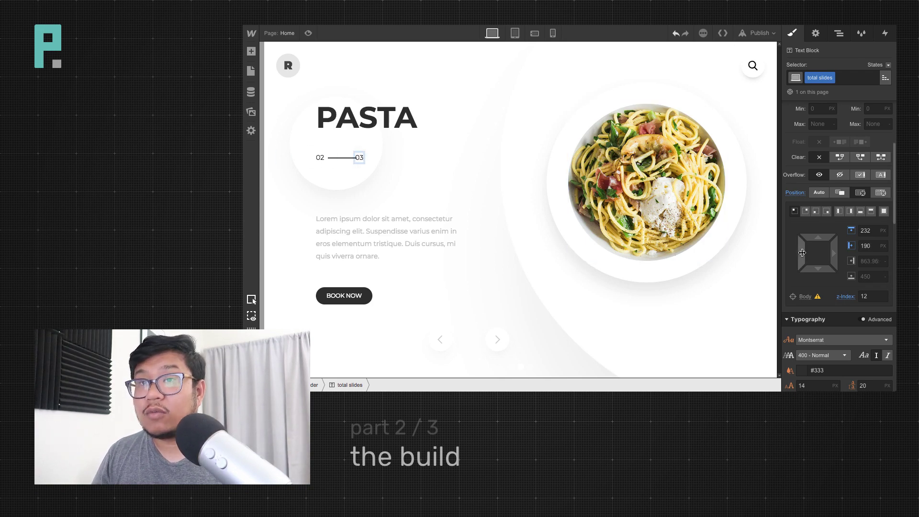
{"action": "left_click_drag", "start_coordinate": [818, 252], "coordinate": [816, 252]}
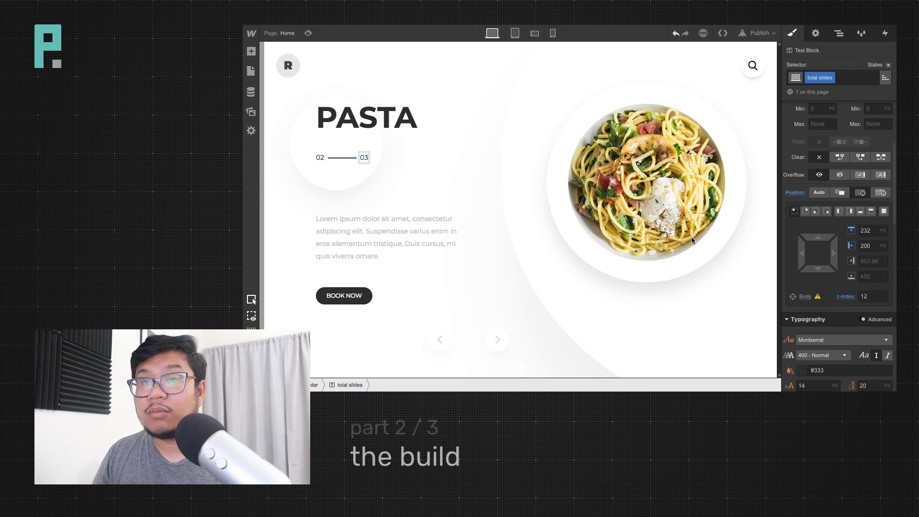
{"action": "left_click", "coordinate": [504, 133]}
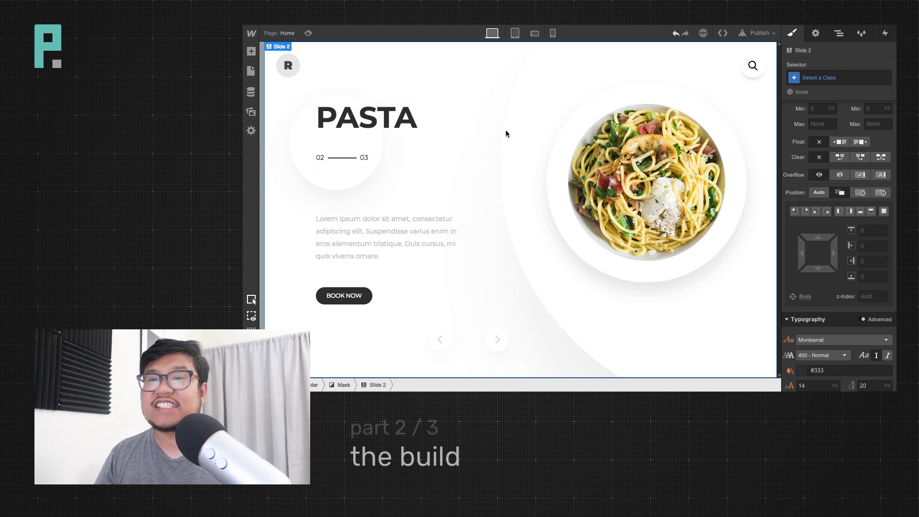
Compare the page preview with the design view, checking how the slide number, line and total slides text align
{"action": "left_click", "coordinate": [309, 34]}
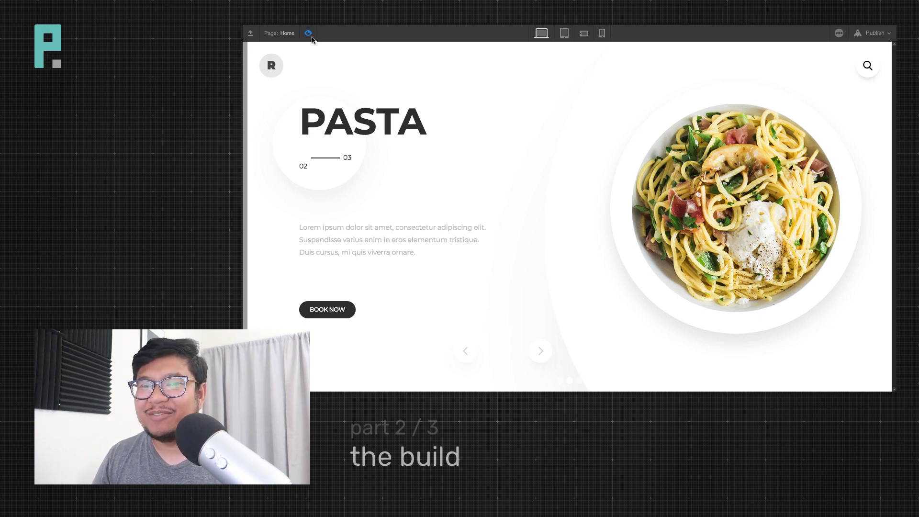
{"action": "left_click", "coordinate": [309, 33]}
{"action": "left_click", "coordinate": [308, 34]}
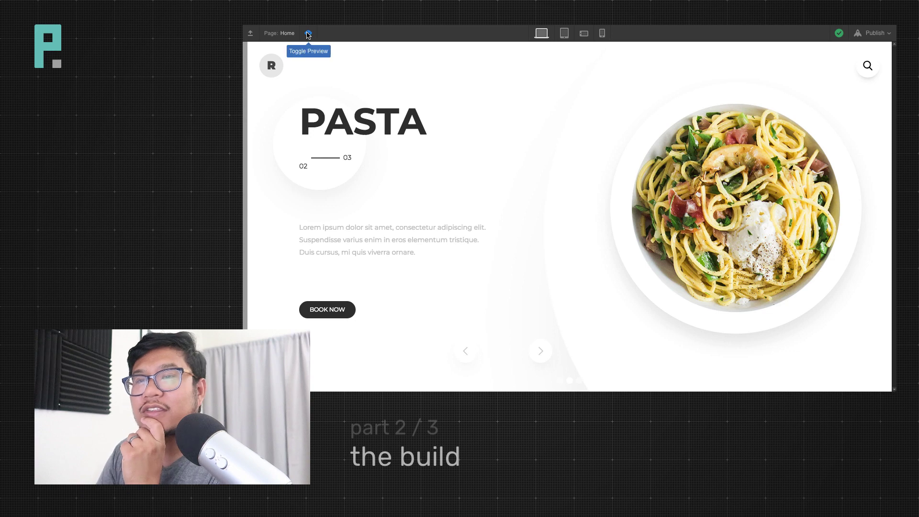
{"action": "left_click", "coordinate": [309, 33]}
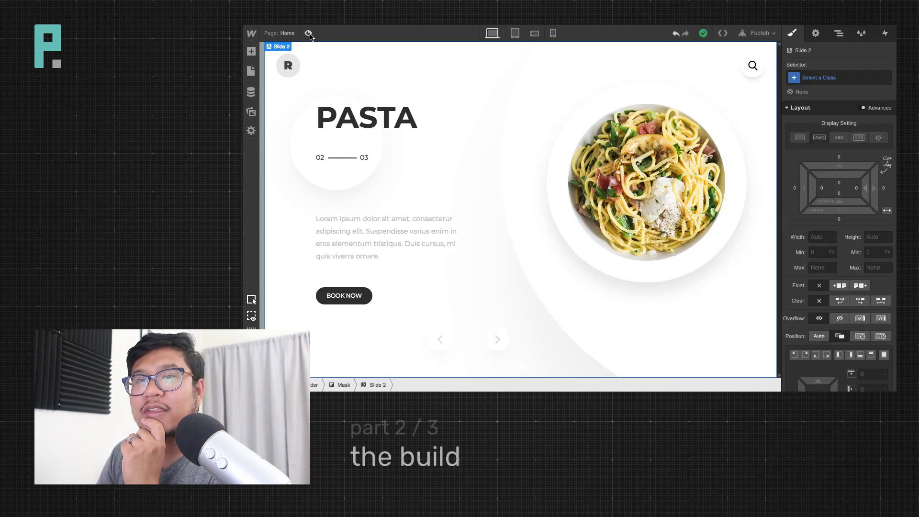
{"action": "left_click", "coordinate": [360, 210]}
{"action": "scroll", "coordinate": [844, 369], "scroll_direction": "down", "scroll_amount": 2}
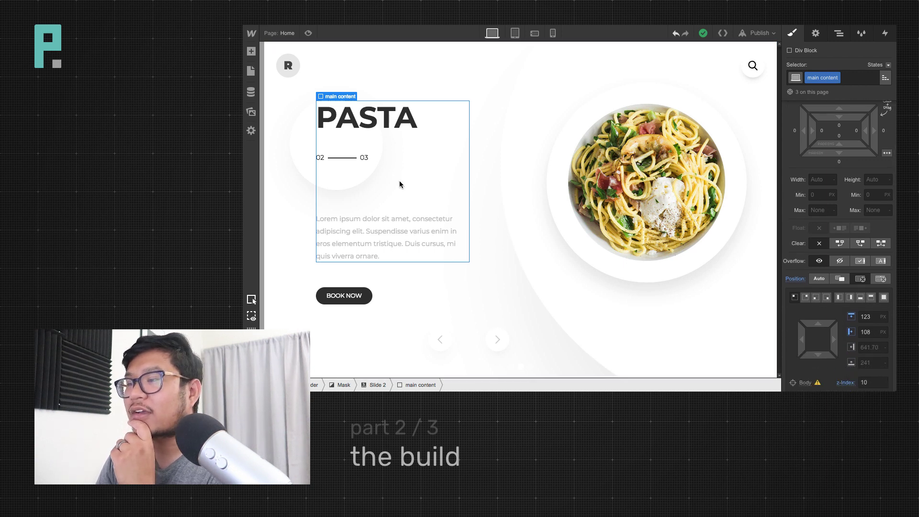
{"action": "left_click", "coordinate": [365, 159]}
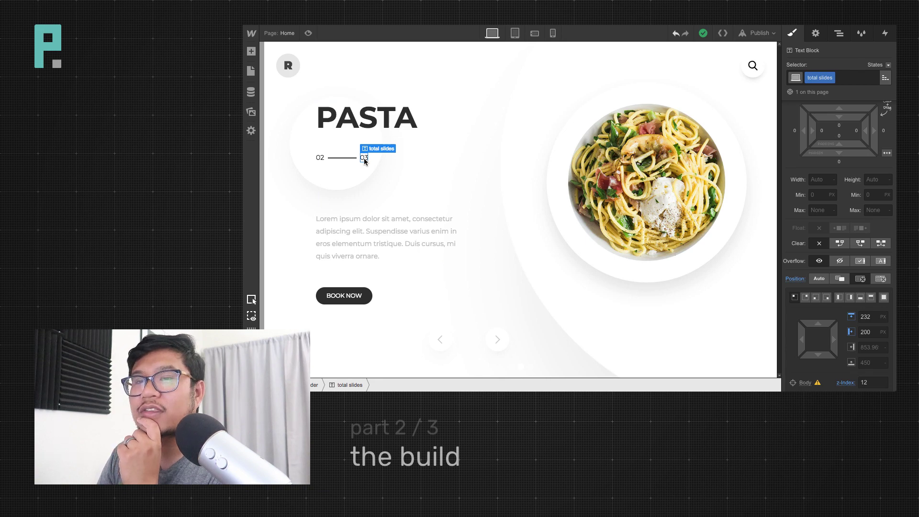
{"action": "left_click", "coordinate": [308, 33]}
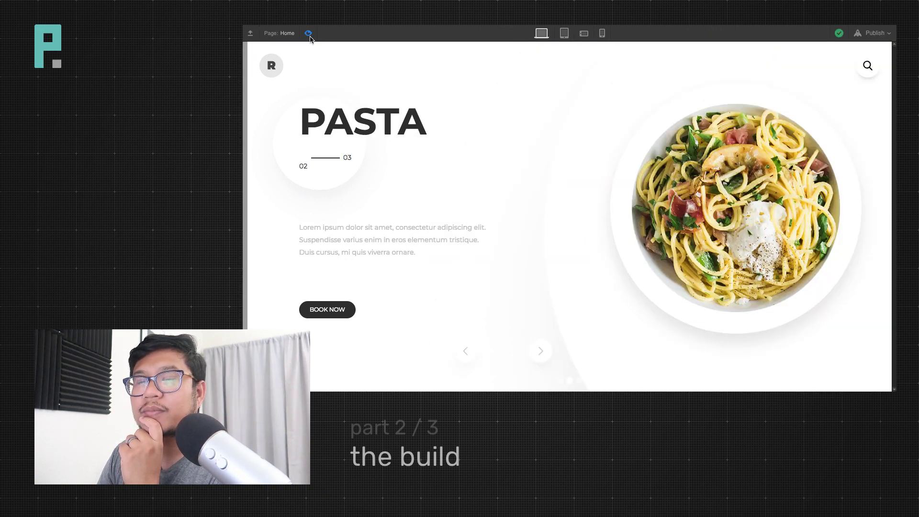
{"action": "left_click", "coordinate": [309, 34]}
{"action": "left_click", "coordinate": [309, 33]}
{"action": "left_click", "coordinate": [309, 34]}
{"action": "left_click", "coordinate": [308, 33]}
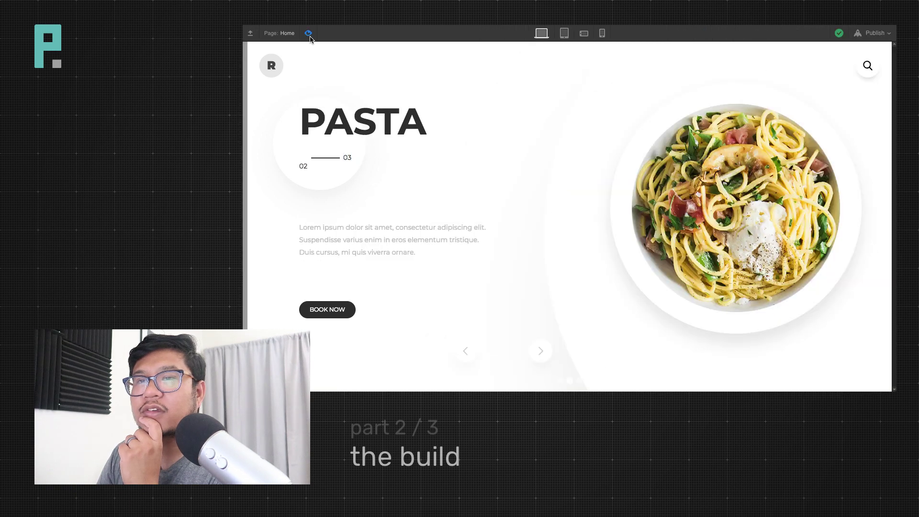
{"action": "left_click", "coordinate": [309, 33]}
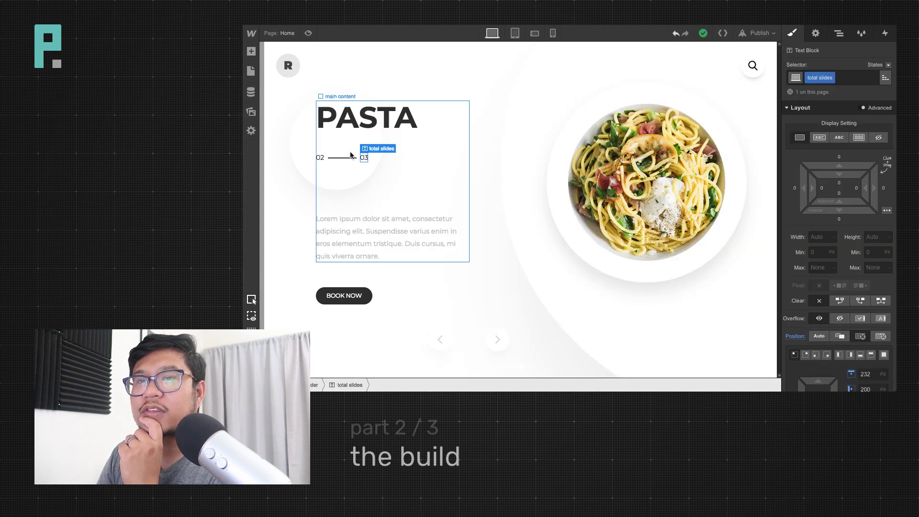
{"action": "left_click", "coordinate": [318, 159]}
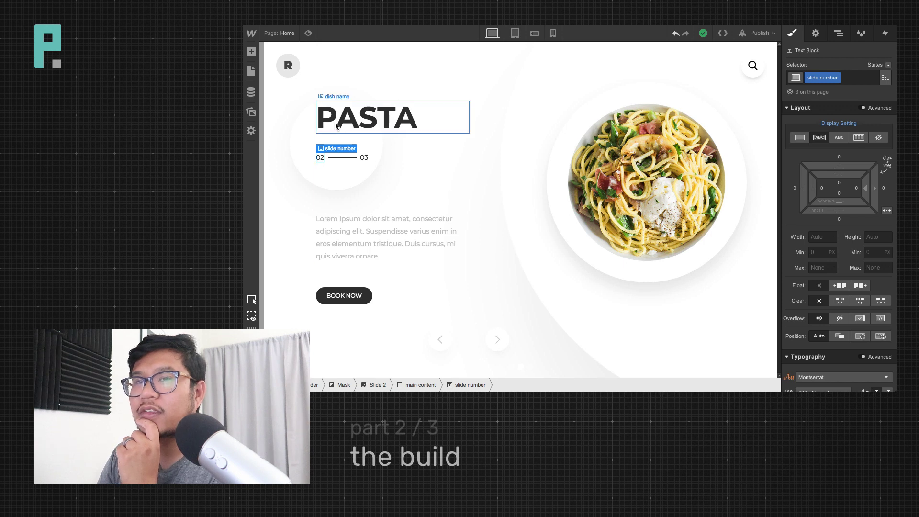
Set the PASTA dish name heading's font size to a fixed 60 px
{"action": "left_click", "coordinate": [356, 122]}
{"action": "scroll", "coordinate": [851, 349], "scroll_direction": "down", "scroll_amount": 5}
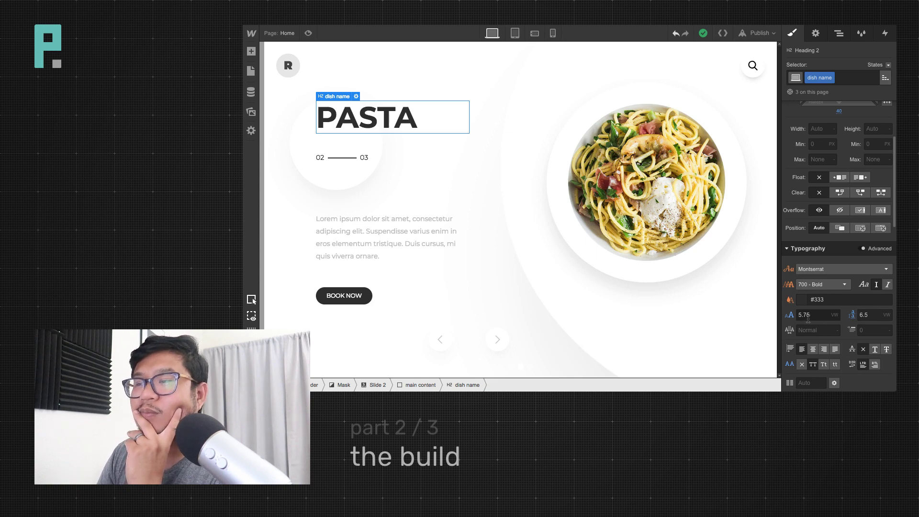
{"action": "left_click", "coordinate": [809, 315]}
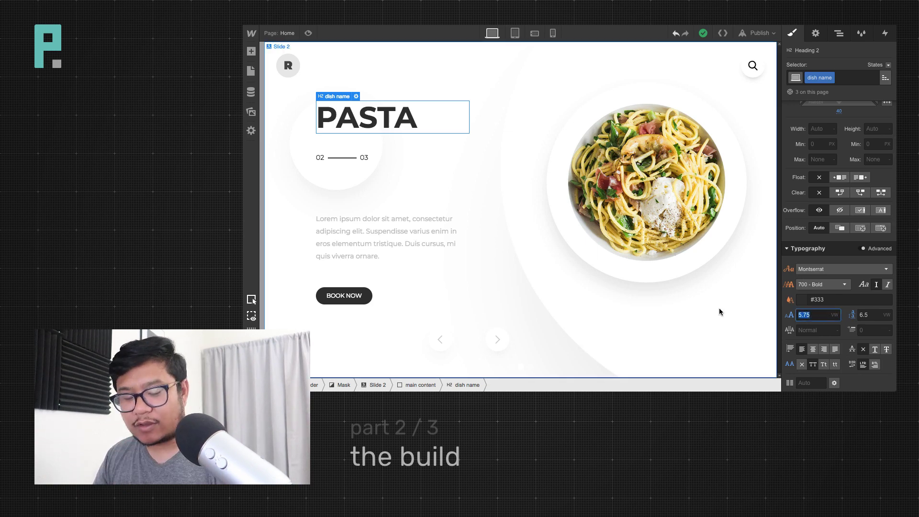
{"action": "type", "text": "40"}
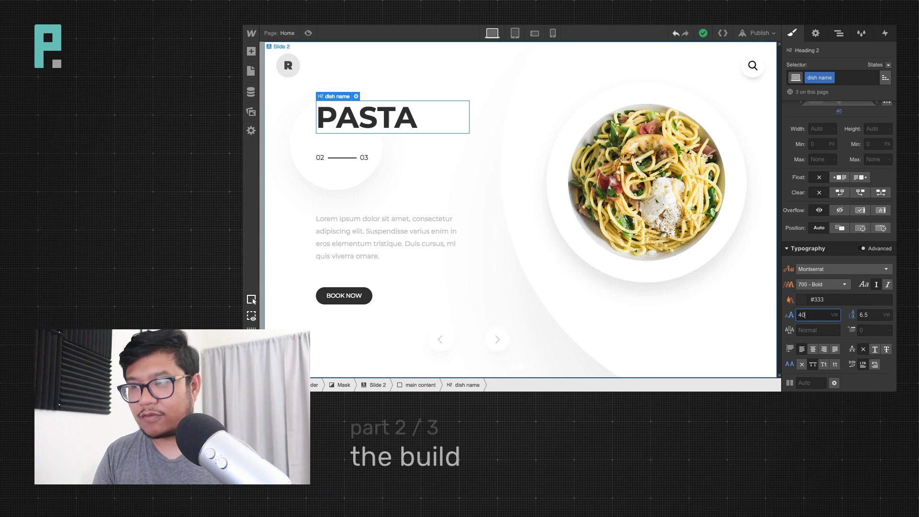
{"action": "type", "text": "px"}
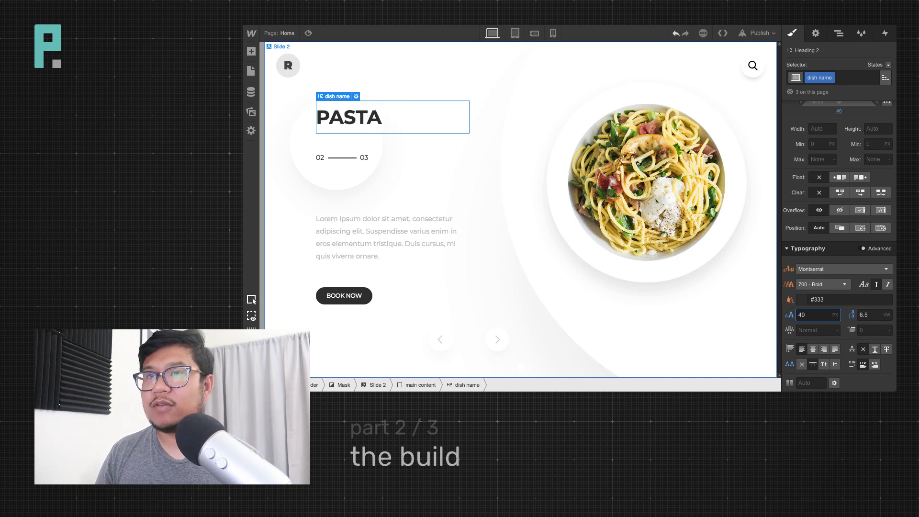
{"action": "key", "text": "shift+Up"}
{"action": "key", "text": "shift+Up"}
{"action": "key", "text": "shift+Up"}
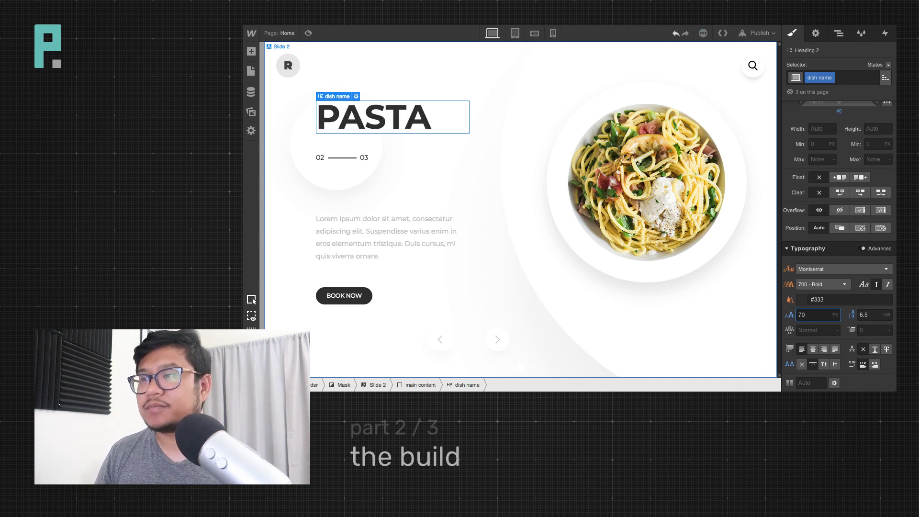
{"action": "key", "text": "shift+Down"}
Set the dish name heading's line height to 60 px
{"action": "key", "text": "Tab"}
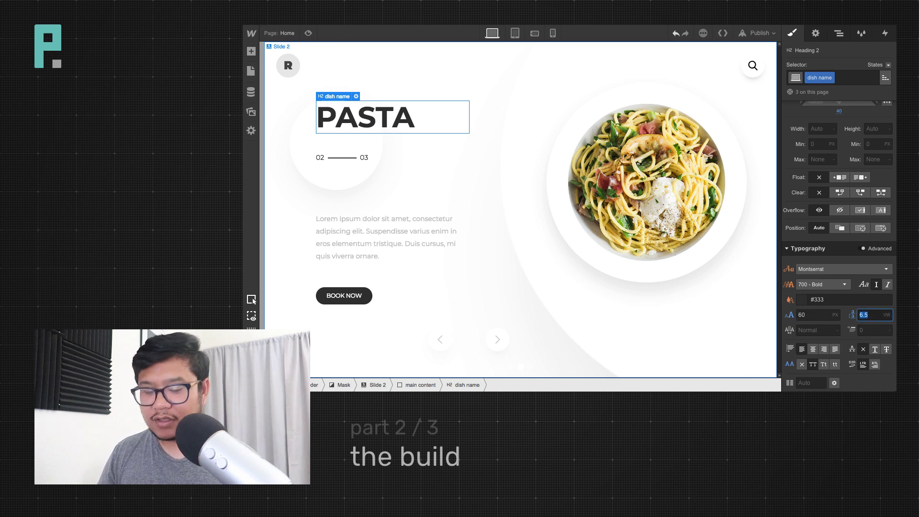
{"action": "type", "text": "60"}
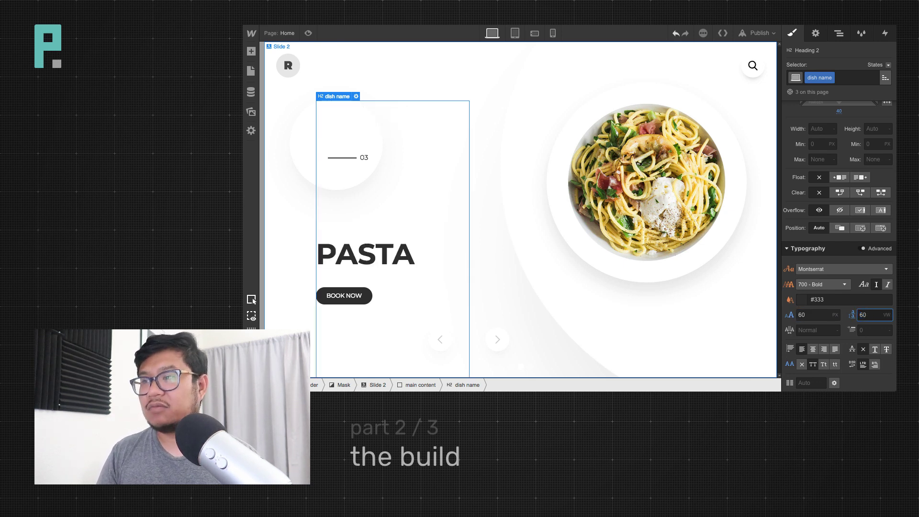
{"action": "key", "text": "Return"}
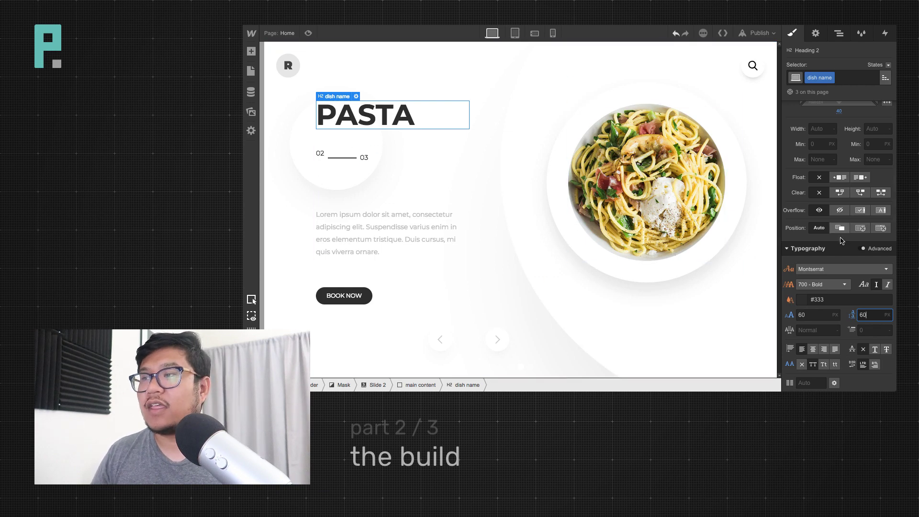
Realign the indicator with the slide number by setting top offsets of 232 px for the slide line and 222 px for the total slides text
{"action": "scroll", "coordinate": [850, 270], "scroll_direction": "up", "scroll_amount": 3}
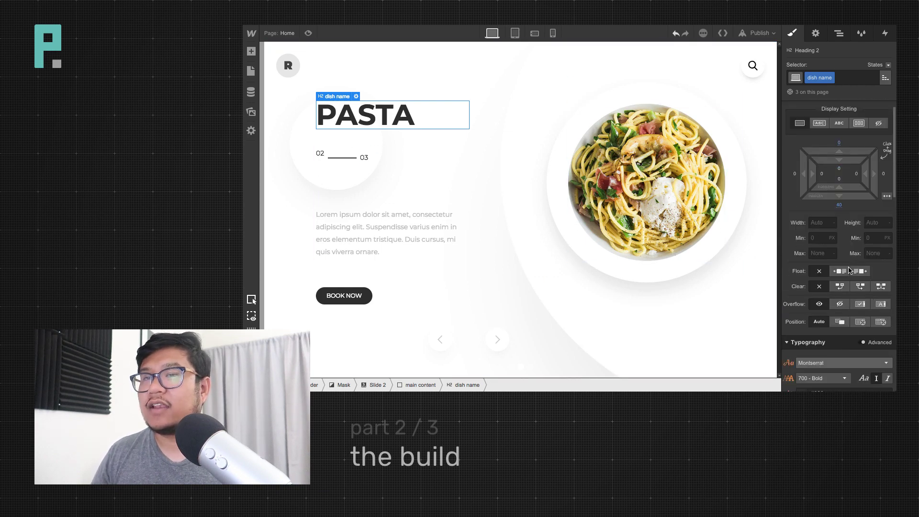
{"action": "left_click", "coordinate": [346, 156]}
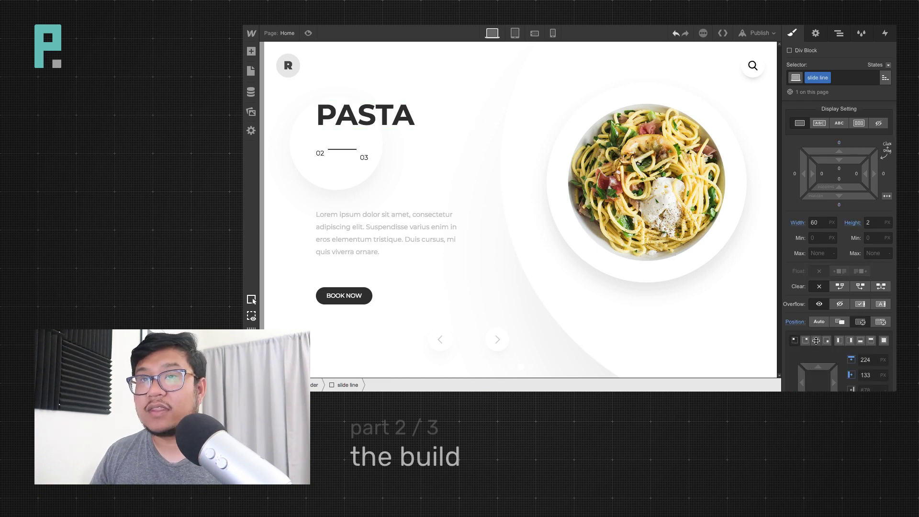
{"action": "left_click_drag", "start_coordinate": [816, 340], "coordinate": [817, 351]}
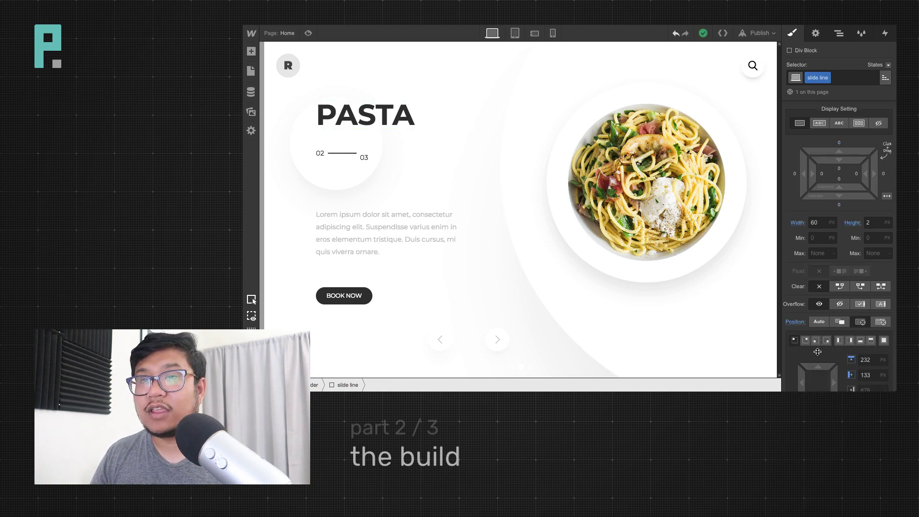
{"action": "left_click", "coordinate": [364, 157]}
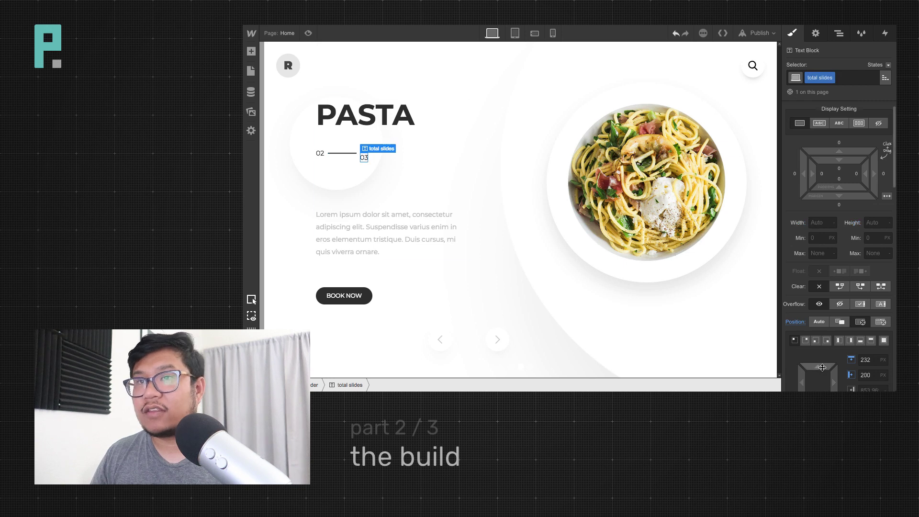
{"action": "left_click_drag", "start_coordinate": [822, 367], "coordinate": [823, 355]}
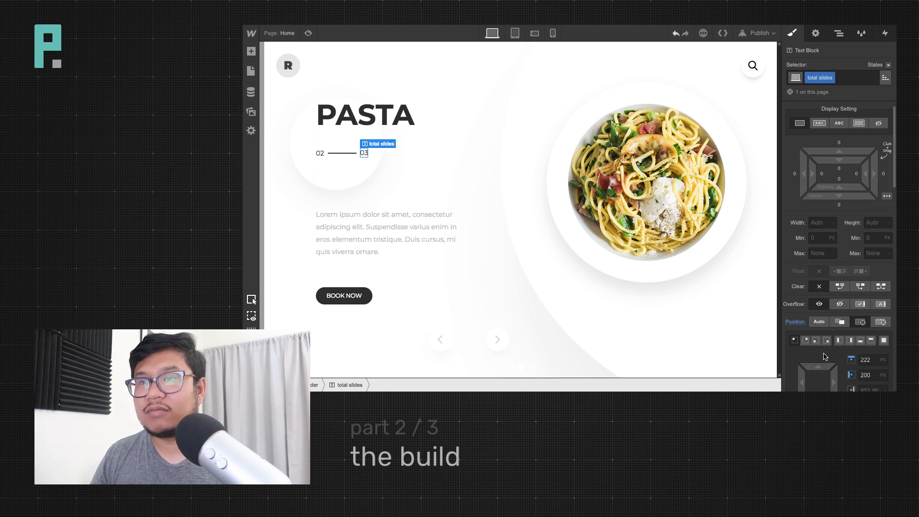
Set the total slides text's top offset to 223 px and check its alignment with the slide line in preview
{"action": "left_click", "coordinate": [873, 363]}
{"action": "key", "text": "Up"}
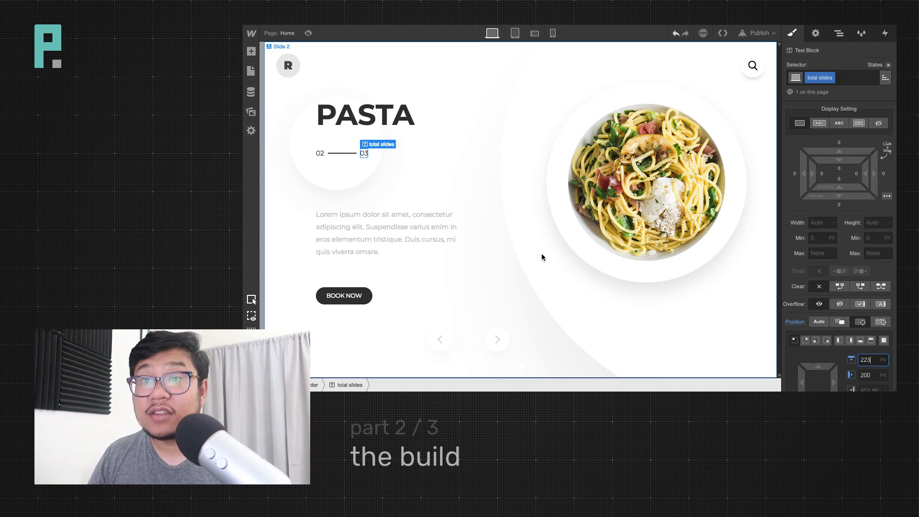
{"action": "left_click", "coordinate": [444, 226]}
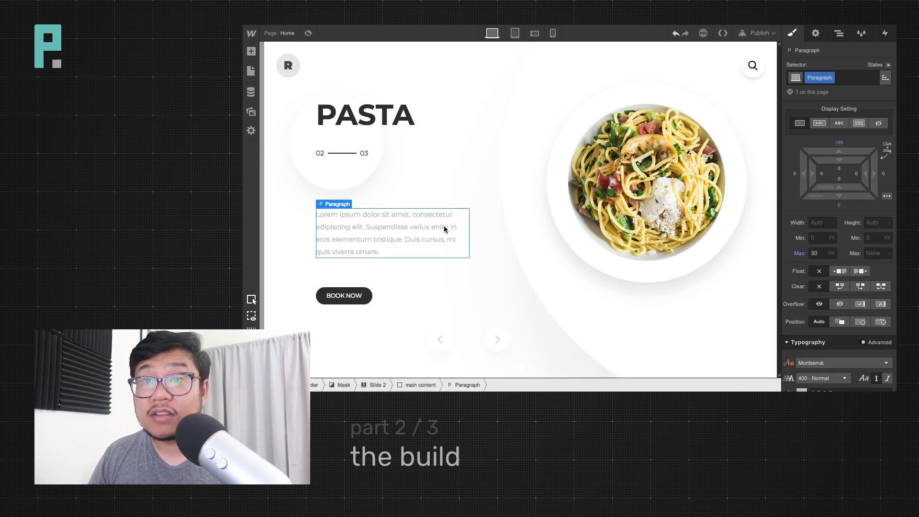
{"action": "left_click", "coordinate": [369, 155]}
{"action": "left_click", "coordinate": [876, 362]}
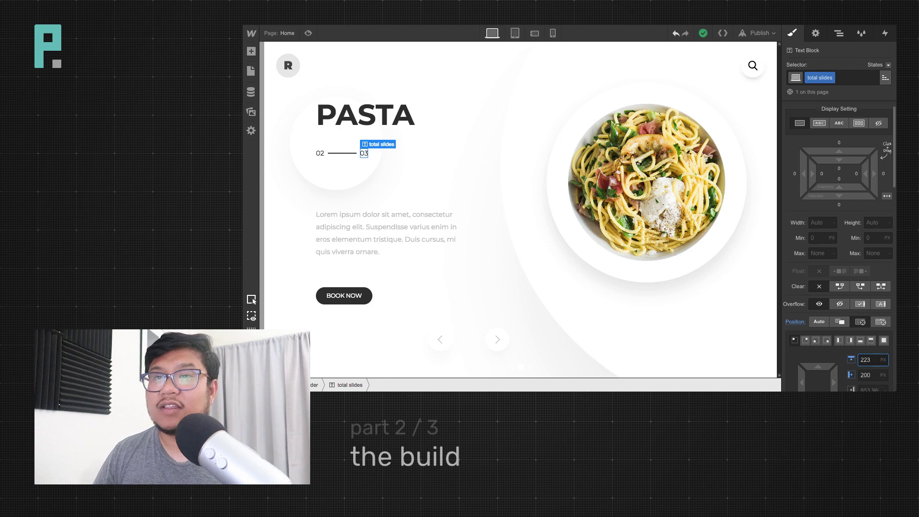
{"action": "left_click", "coordinate": [308, 33]}
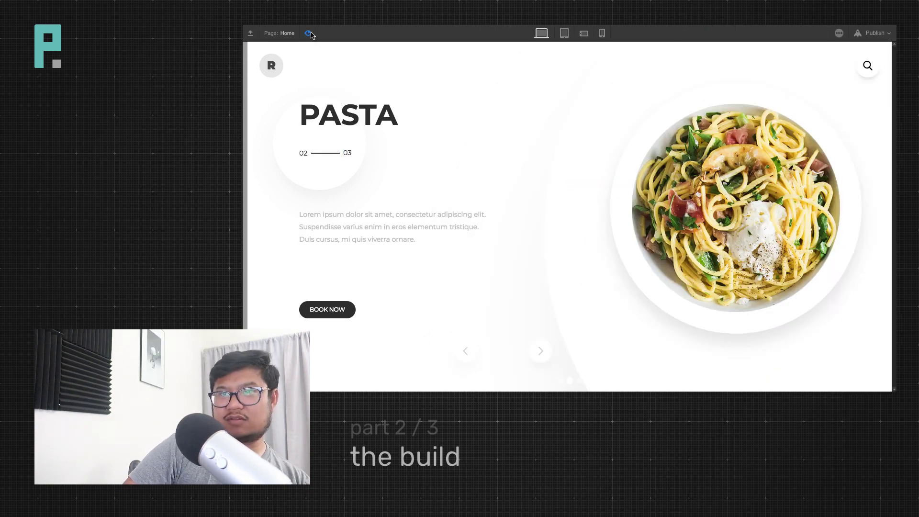
{"action": "left_click", "coordinate": [309, 33]}
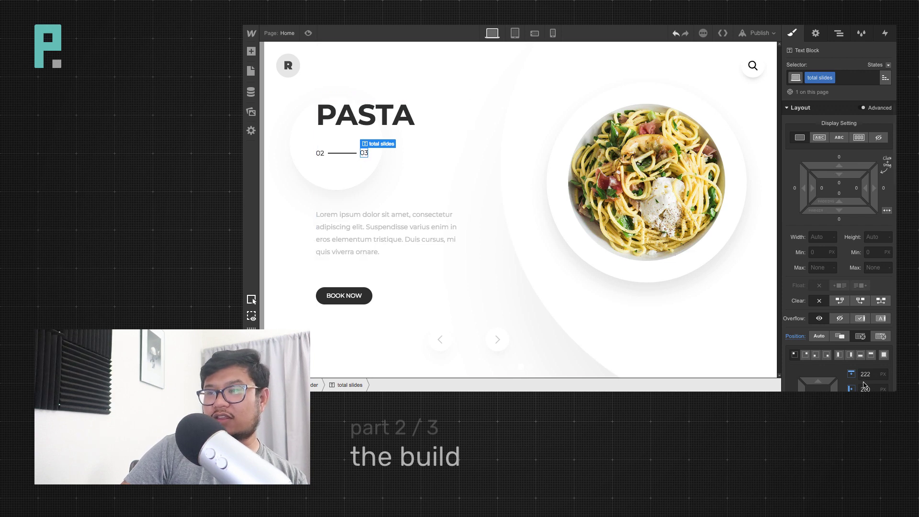
{"action": "key", "text": "Up"}
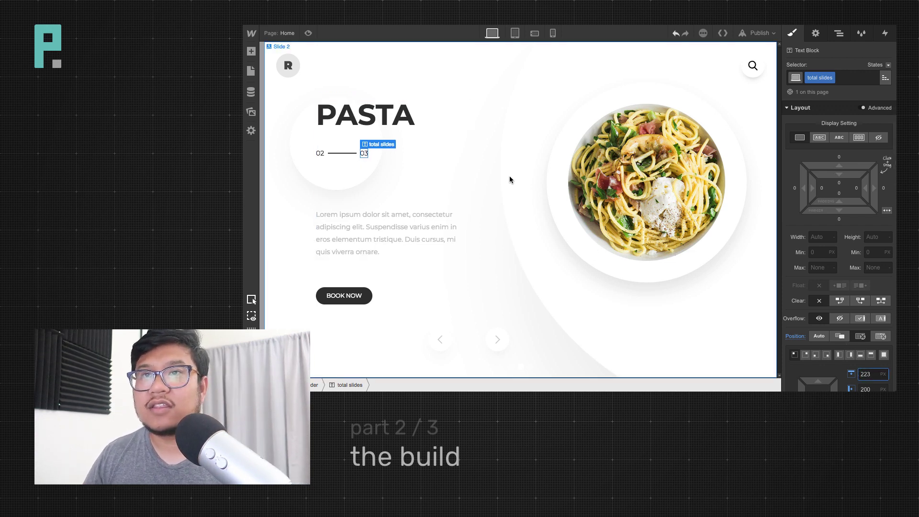
{"action": "left_click", "coordinate": [308, 33]}
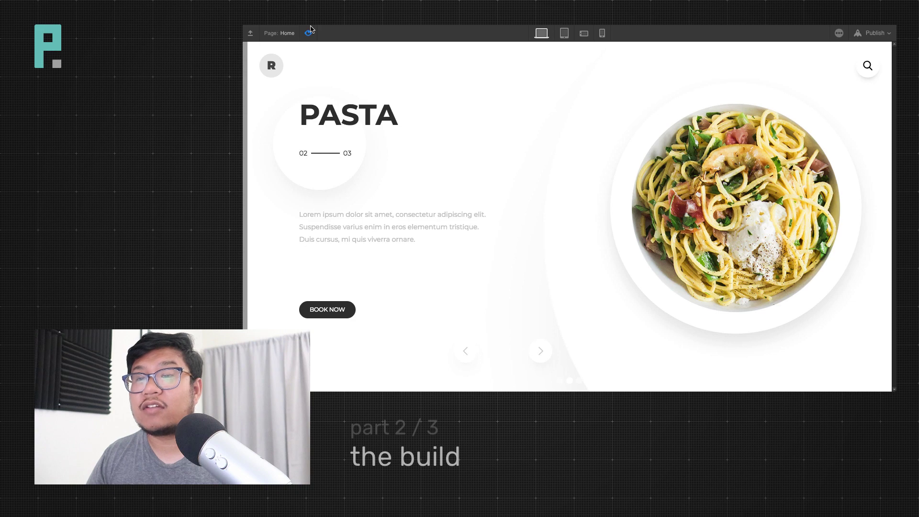
{"action": "left_click", "coordinate": [309, 32]}
Try setting the right arrow link's left and right margins to 0
{"action": "left_click", "coordinate": [491, 350]}
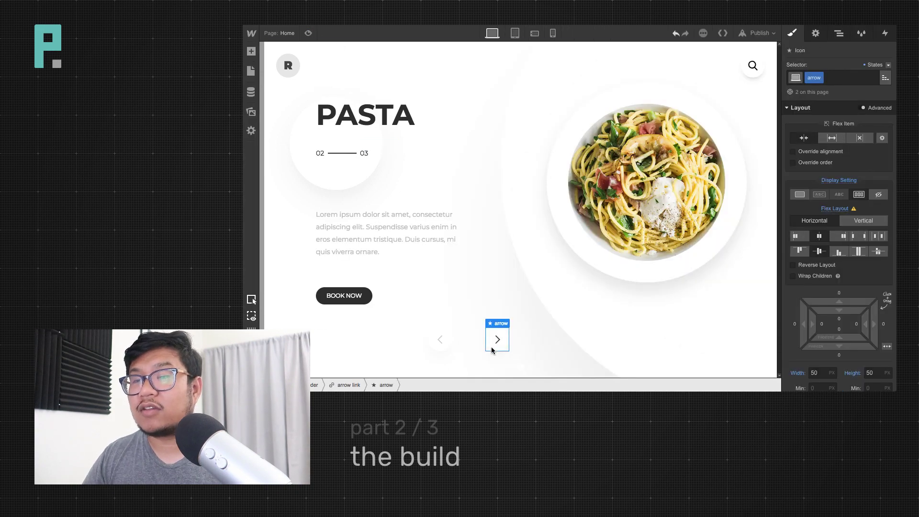
{"action": "left_click", "coordinate": [494, 338]}
{"action": "scroll", "coordinate": [842, 268], "scroll_direction": "down", "scroll_amount": 3}
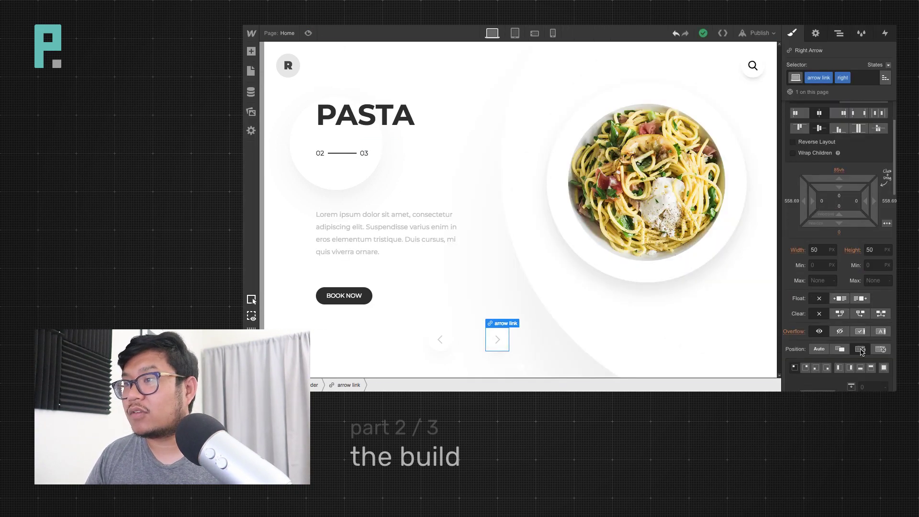
{"action": "left_click", "coordinate": [889, 200]}
{"action": "type", "text": "0"}
{"action": "key", "text": "Return"}
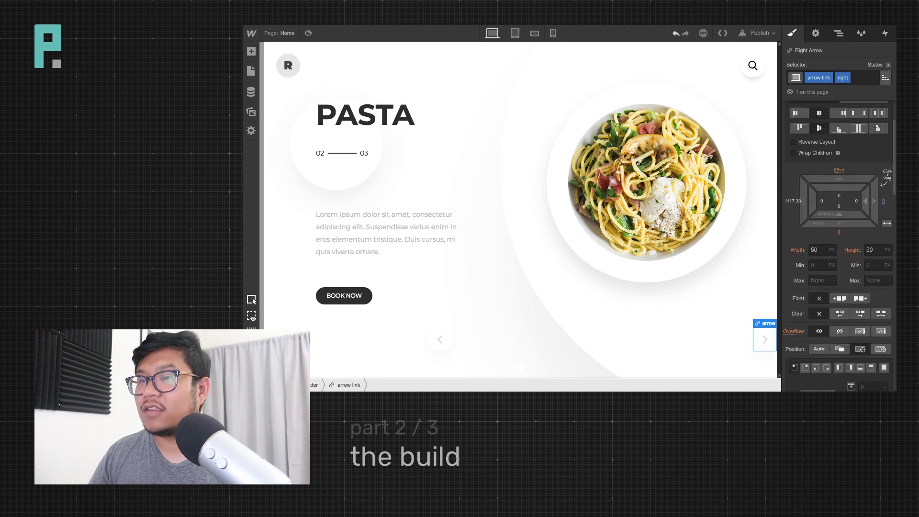
{"action": "left_click", "coordinate": [793, 200]}
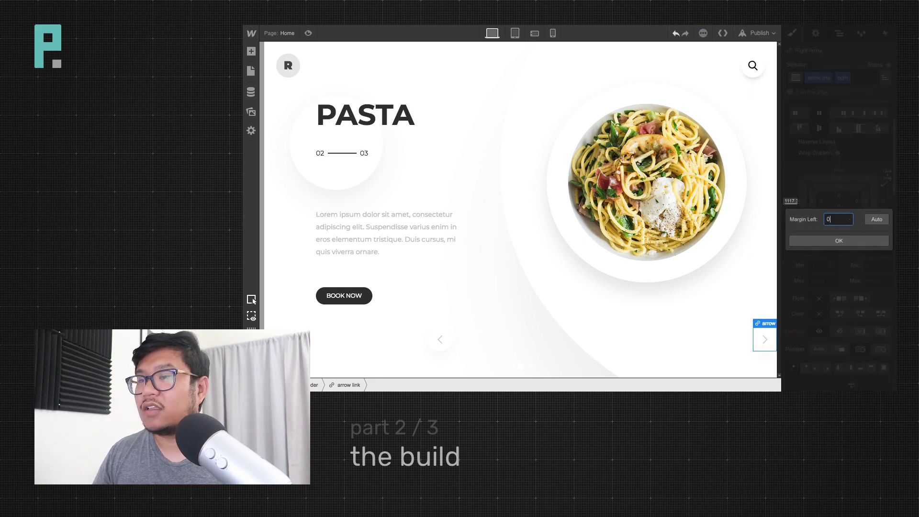
{"action": "type", "text": "0"}
{"action": "key", "text": "Return"}
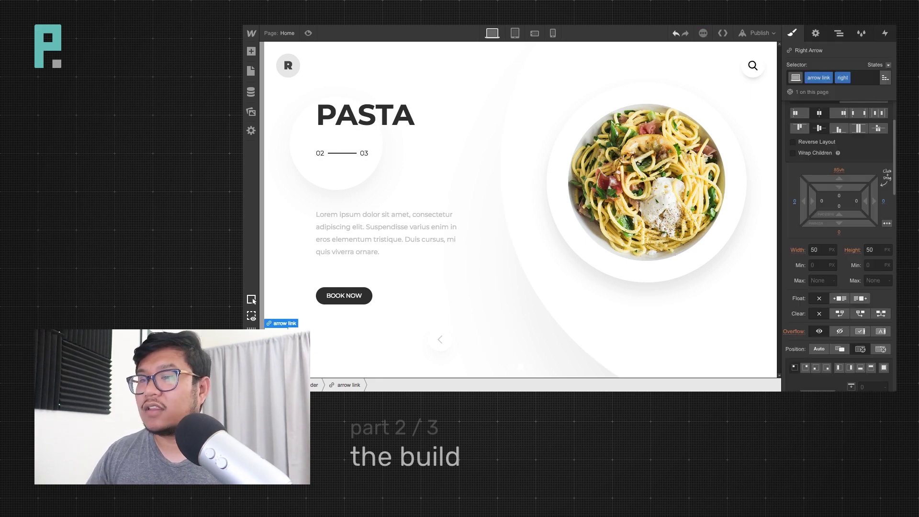
{"action": "left_click", "coordinate": [841, 354]}
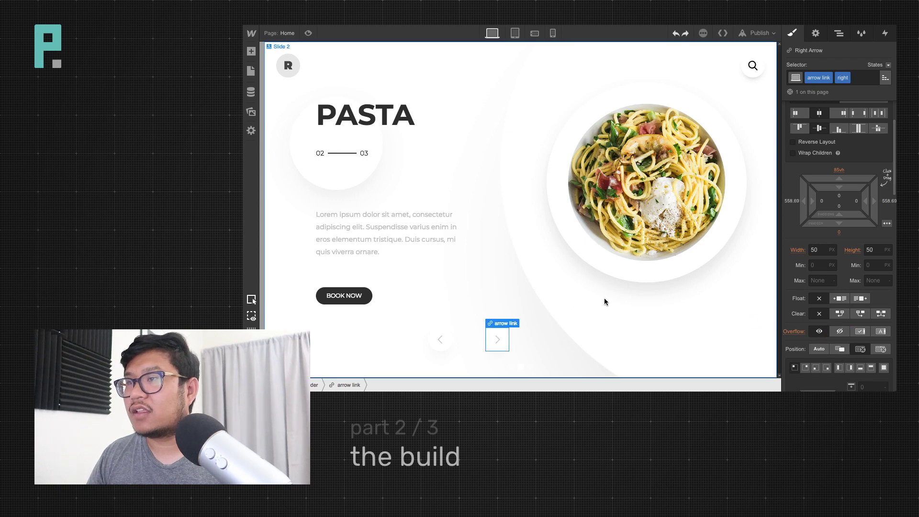
Set the left arrow link's left and right margins to 0
{"action": "left_click", "coordinate": [449, 344]}
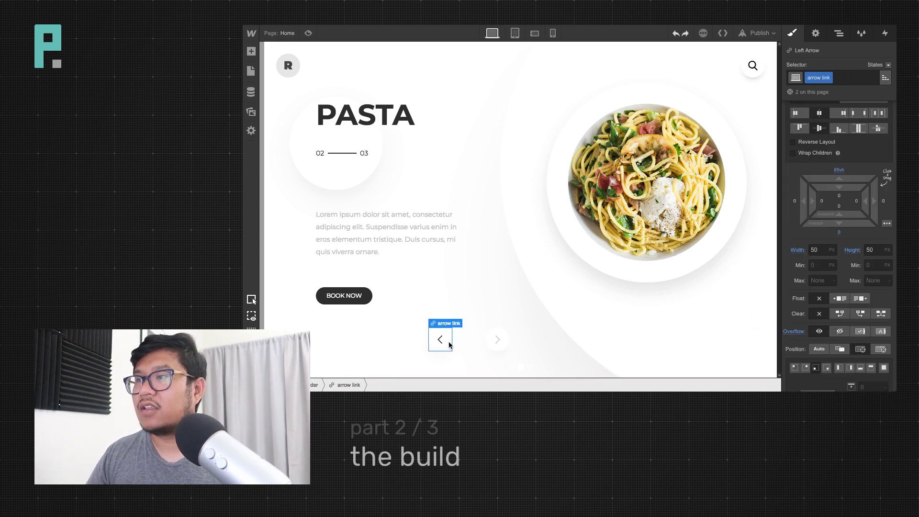
{"action": "left_click", "coordinate": [795, 201]}
{"action": "key", "text": "Return"}
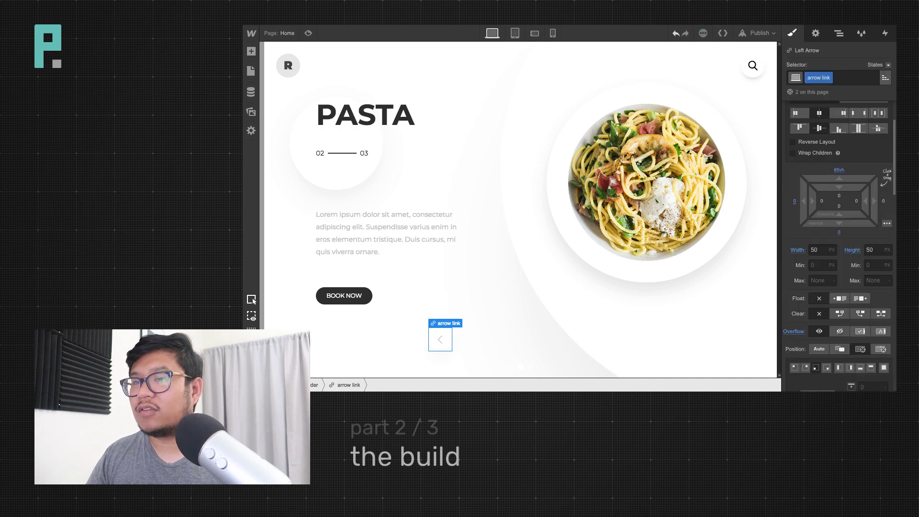
{"action": "left_click", "coordinate": [883, 201]}
{"action": "key", "text": "Return"}
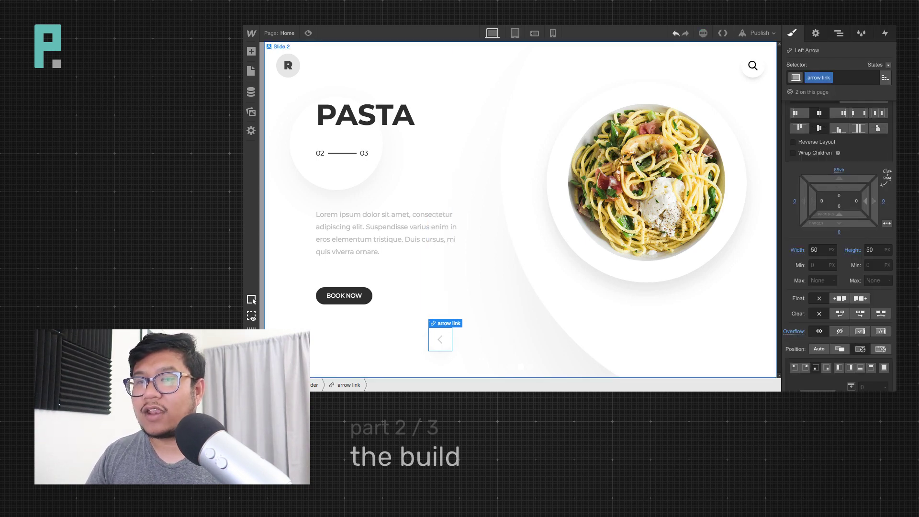
Move the right arrow link beside the left arrow by setting its left offset to 39 VW
{"action": "left_click", "coordinate": [839, 34]}
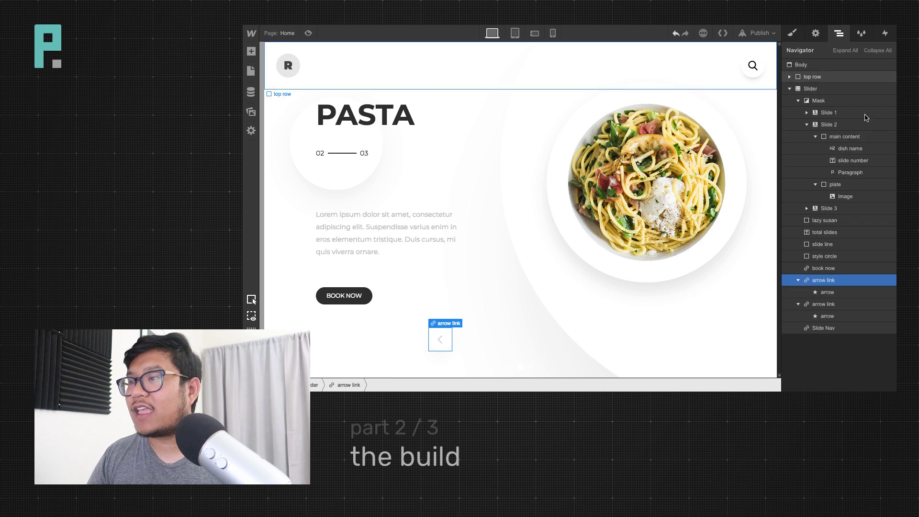
{"action": "left_click", "coordinate": [823, 304]}
{"action": "left_click", "coordinate": [792, 33]}
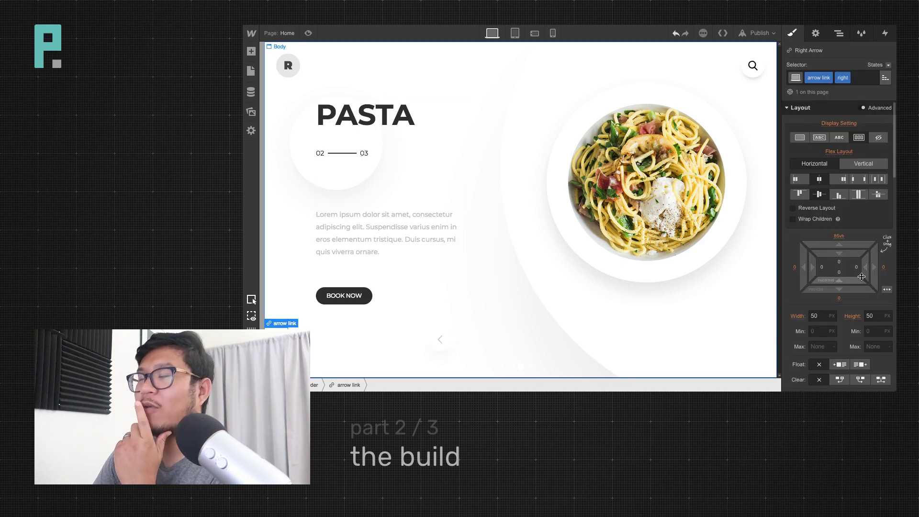
{"action": "scroll", "coordinate": [860, 277], "scroll_direction": "down", "scroll_amount": 3}
{"action": "scroll", "coordinate": [859, 280], "scroll_direction": "down", "scroll_amount": 8}
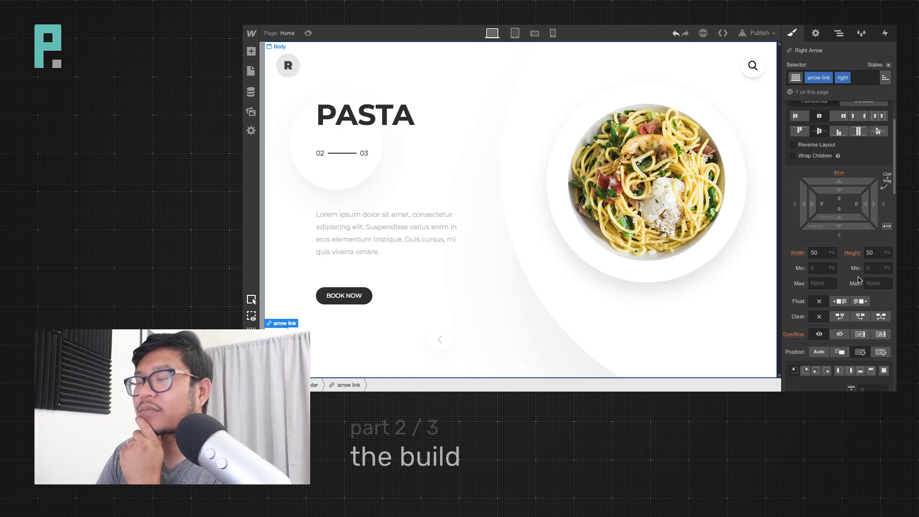
{"action": "scroll", "coordinate": [859, 280], "scroll_direction": "down", "scroll_amount": 2}
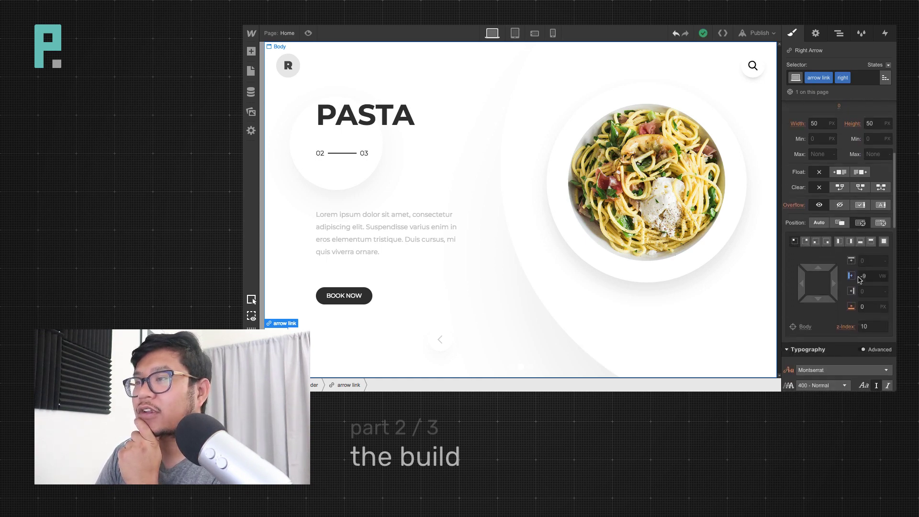
{"action": "left_click_drag", "start_coordinate": [798, 285], "coordinate": [868, 284]}
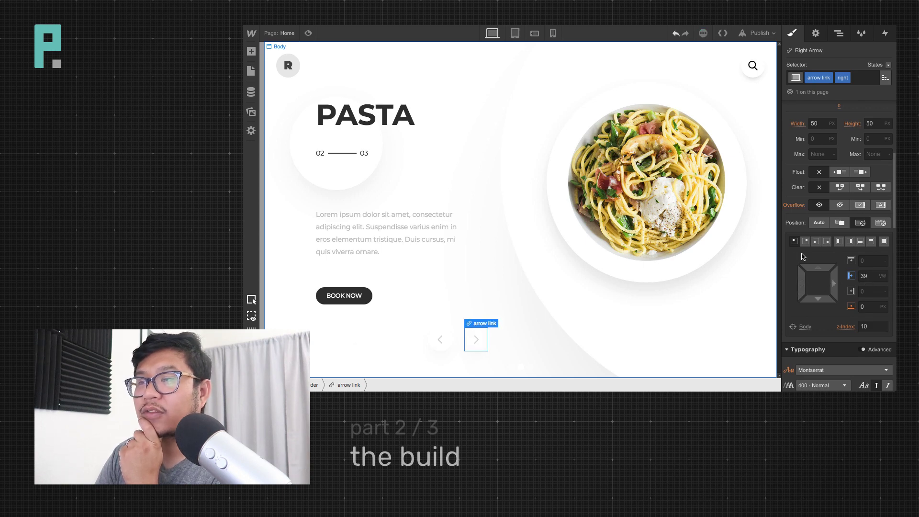
Compare the spacing of the two slider arrows between the page preview and the design view
{"action": "left_click", "coordinate": [308, 33]}
{"action": "left_click", "coordinate": [309, 33]}
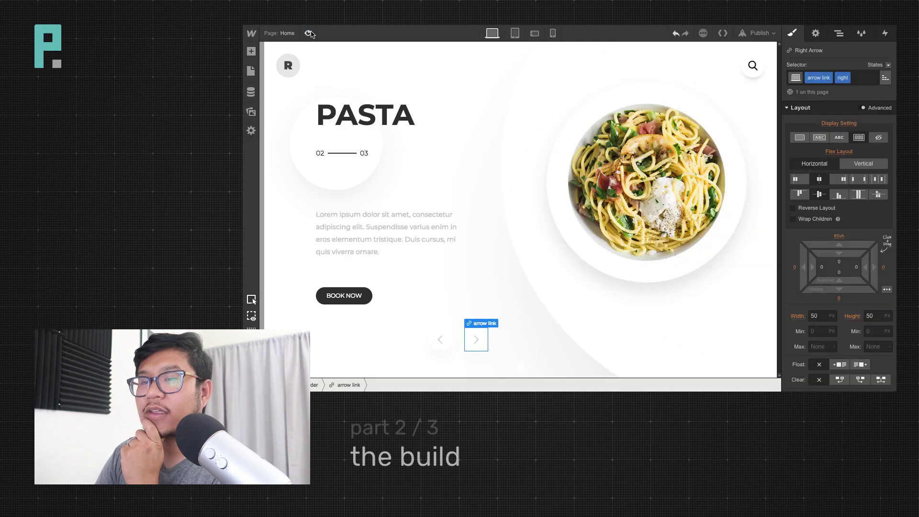
{"action": "left_click", "coordinate": [308, 33]}
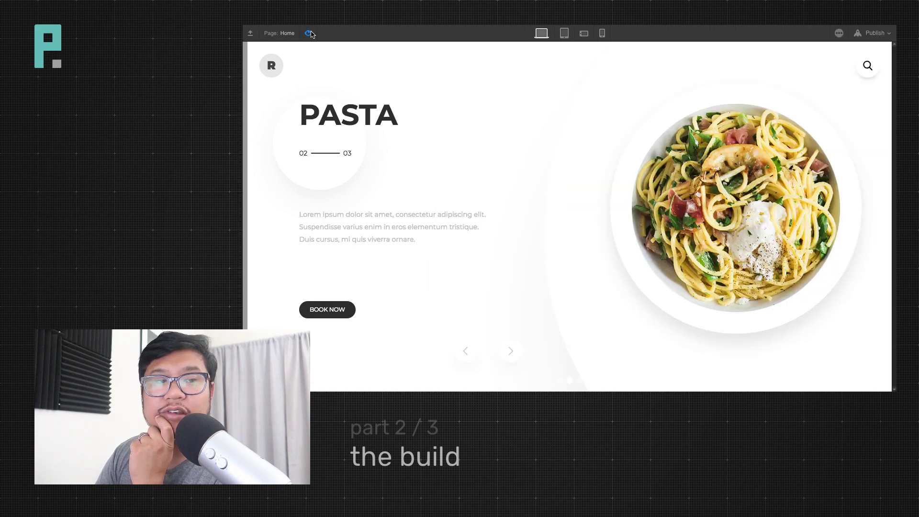
{"action": "left_click", "coordinate": [308, 33]}
{"action": "left_click", "coordinate": [309, 33]}
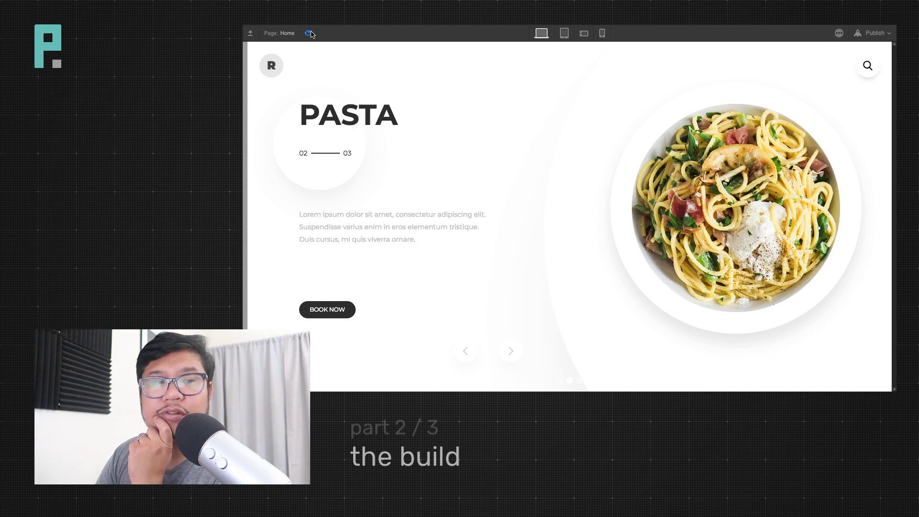
{"action": "left_click", "coordinate": [309, 33]}
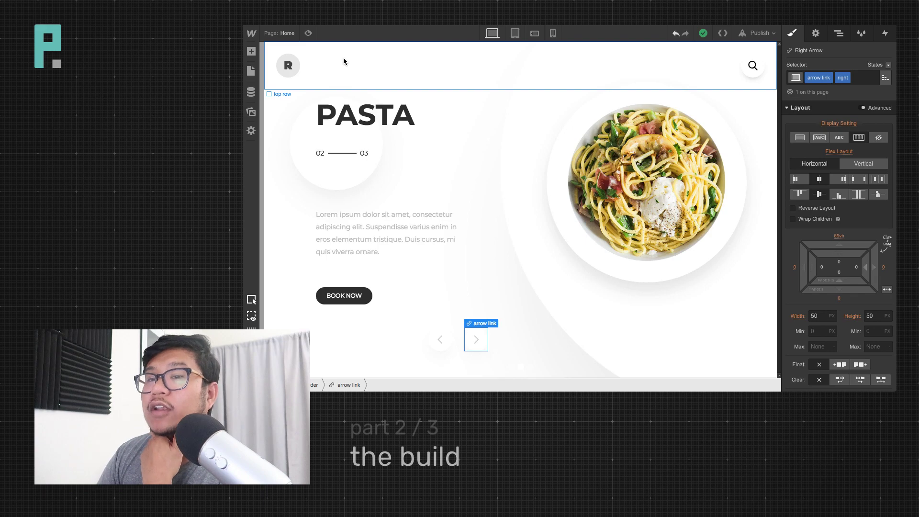
Cycle forward through the dish slides in preview to check the heading, slide number and arrows, ending on the AÇAÍ slide
{"action": "left_click", "coordinate": [308, 33]}
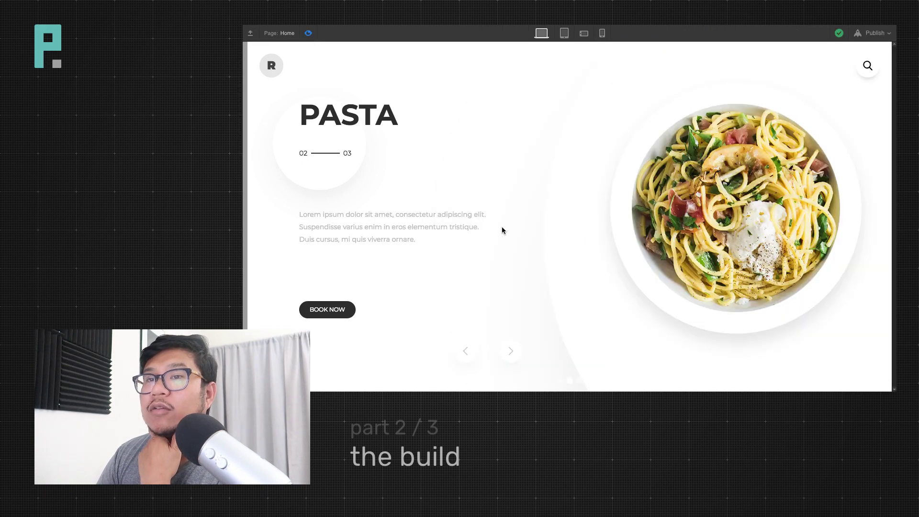
{"action": "left_click", "coordinate": [511, 352]}
{"action": "left_click", "coordinate": [512, 351]}
{"action": "left_click", "coordinate": [511, 351]}
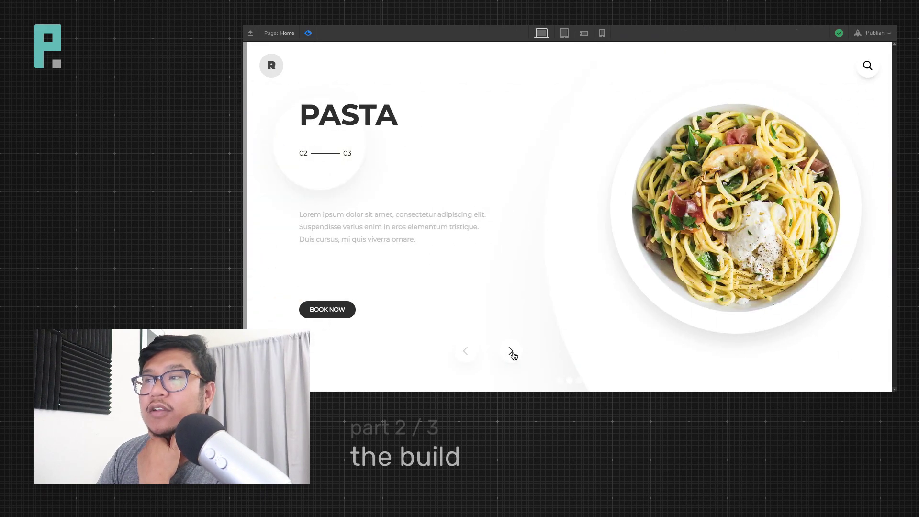
{"action": "left_click", "coordinate": [511, 351]}
{"action": "left_click", "coordinate": [511, 352]}
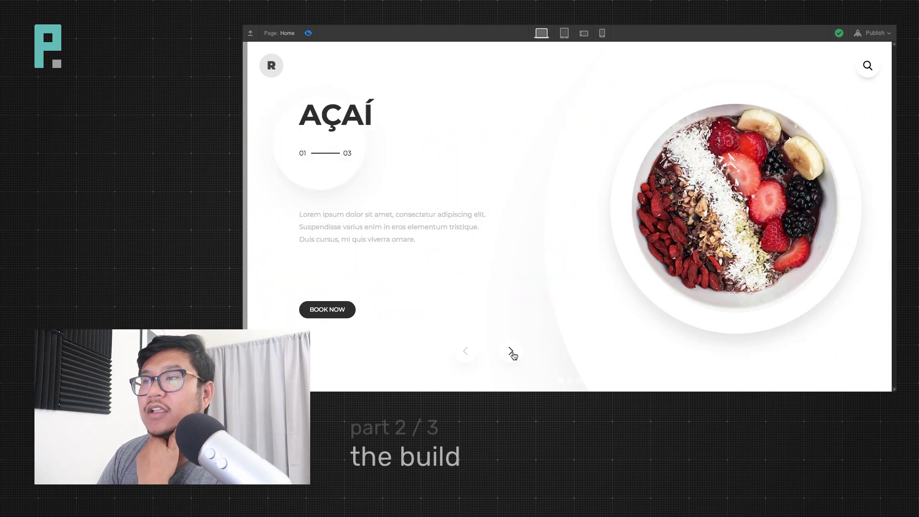
{"action": "left_click", "coordinate": [511, 351]}
{"action": "left_click", "coordinate": [511, 351]}
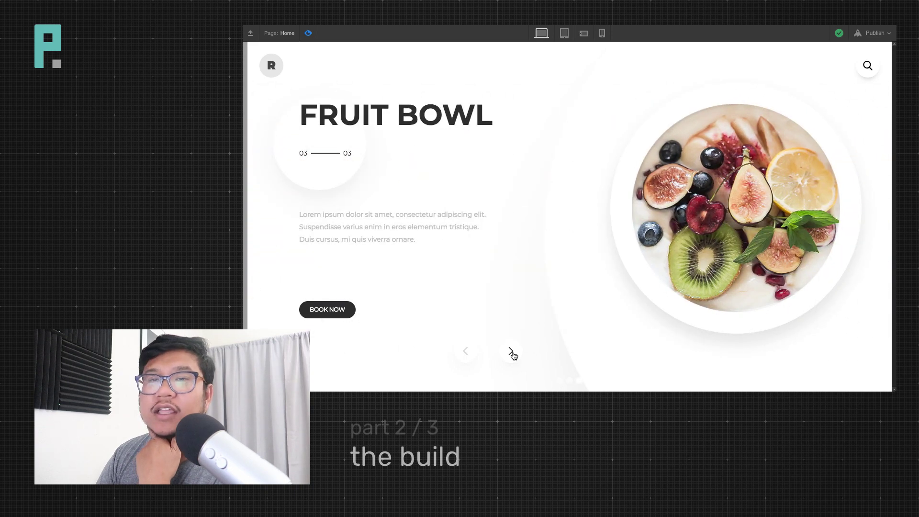
{"action": "left_click", "coordinate": [511, 351]}
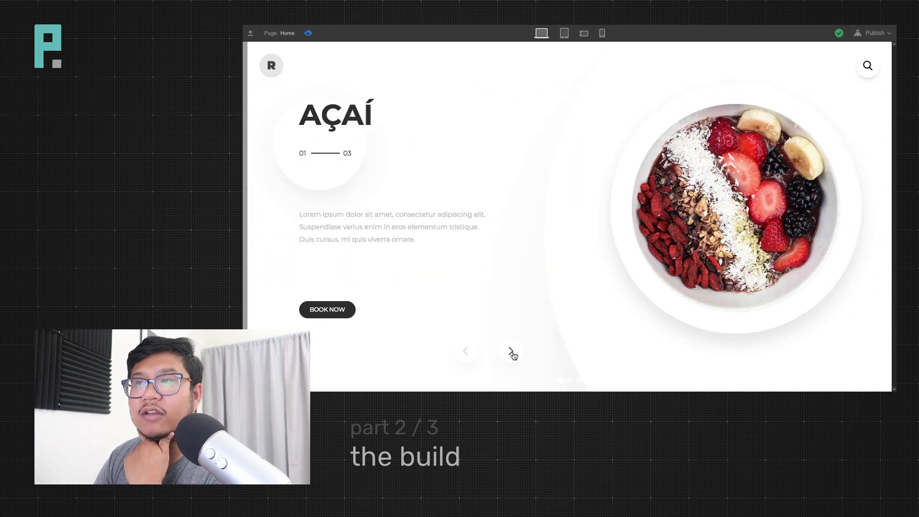
{"action": "left_click", "coordinate": [511, 352]}
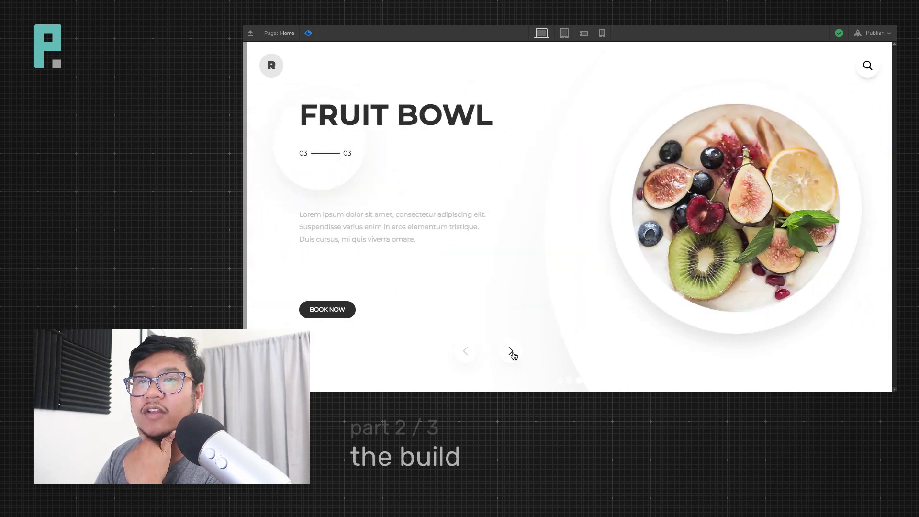
{"action": "left_click", "coordinate": [511, 352]}
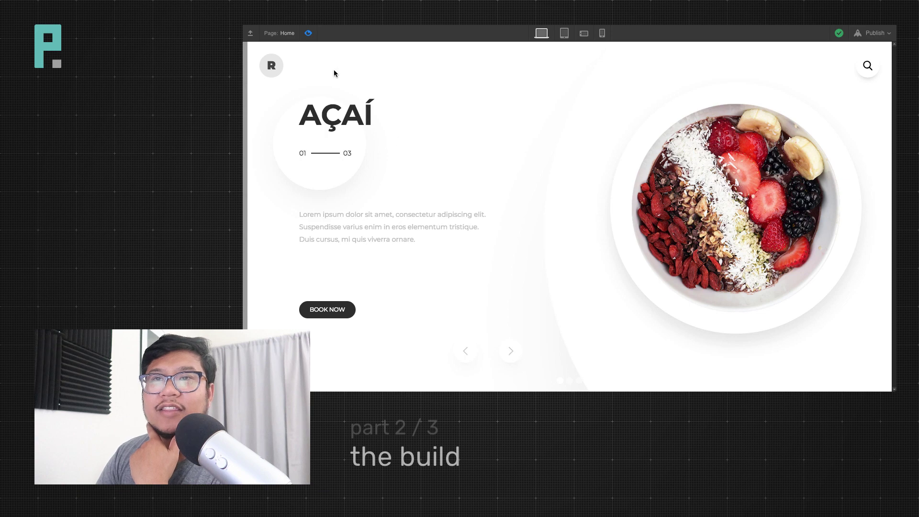
{"action": "key", "text": "ctrl+shift+p"}
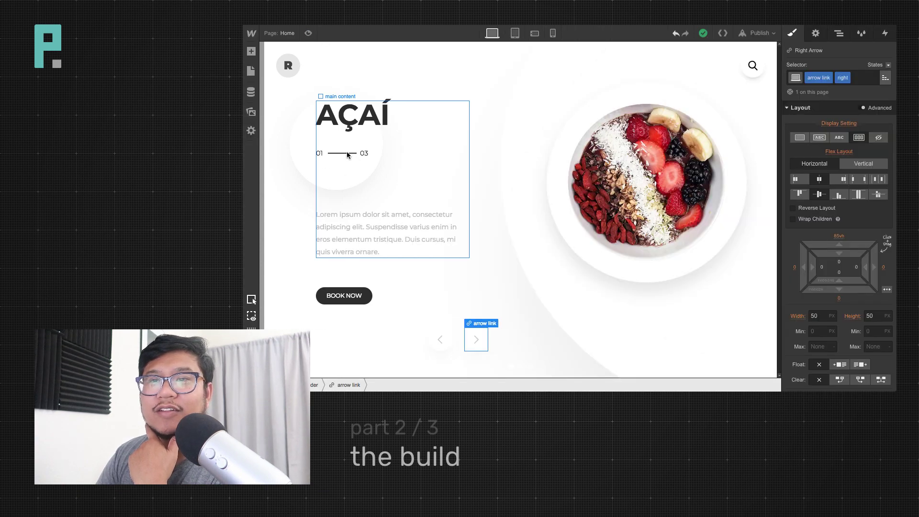
Shift the slide line slightly toward the slide number by setting its left offset to 131 px
{"action": "left_click", "coordinate": [347, 152]}
{"action": "scroll", "coordinate": [809, 379], "scroll_direction": "down", "scroll_amount": 1}
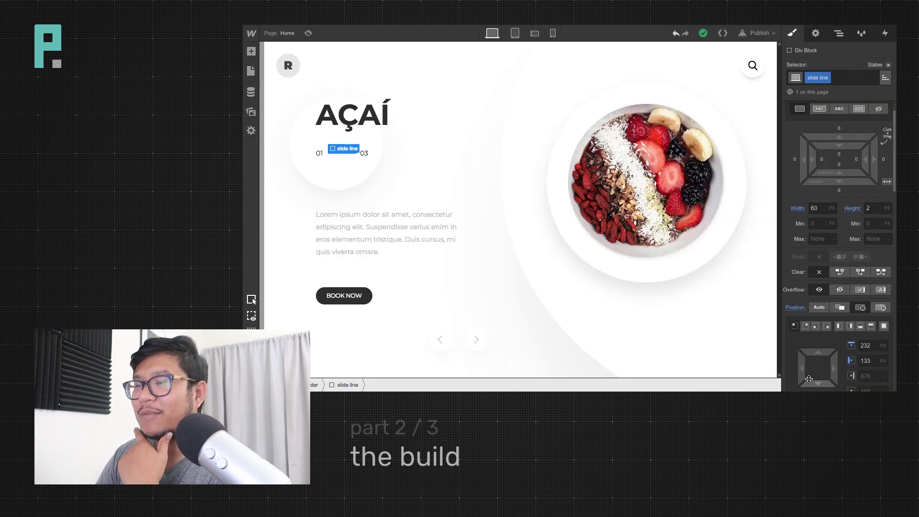
{"action": "left_click_drag", "start_coordinate": [803, 374], "coordinate": [801, 372]}
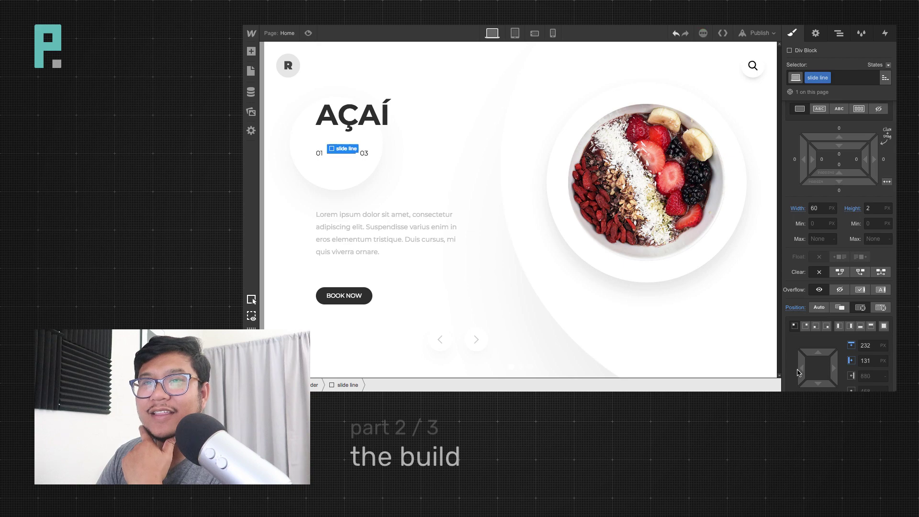
Cycle through the dish slides in preview to check the gap between the slide line and the slide numbers
{"action": "left_click", "coordinate": [311, 33]}
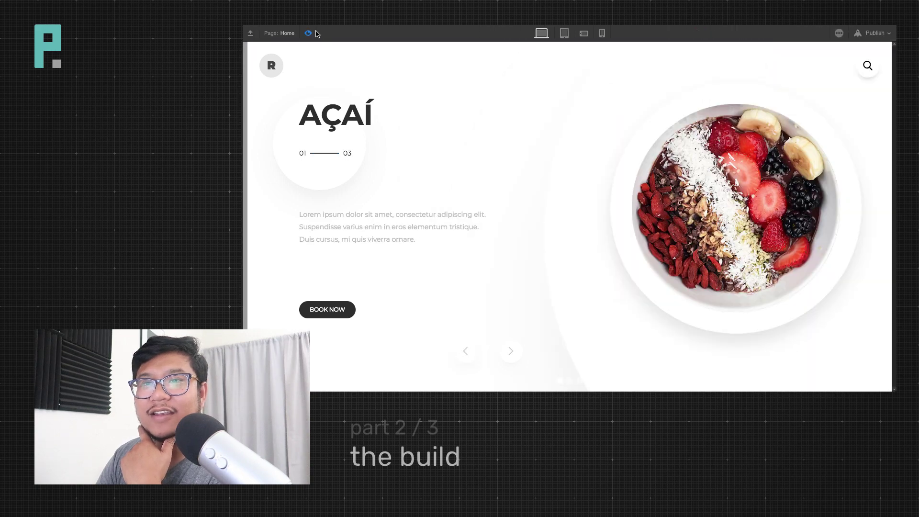
{"action": "left_click", "coordinate": [511, 358]}
{"action": "left_click", "coordinate": [511, 359]}
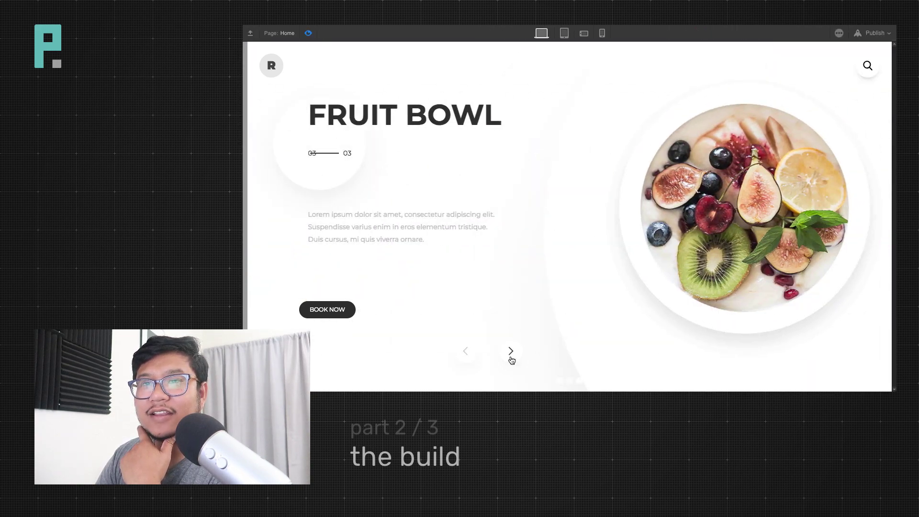
{"action": "left_click", "coordinate": [511, 359]}
{"action": "left_click", "coordinate": [511, 360]}
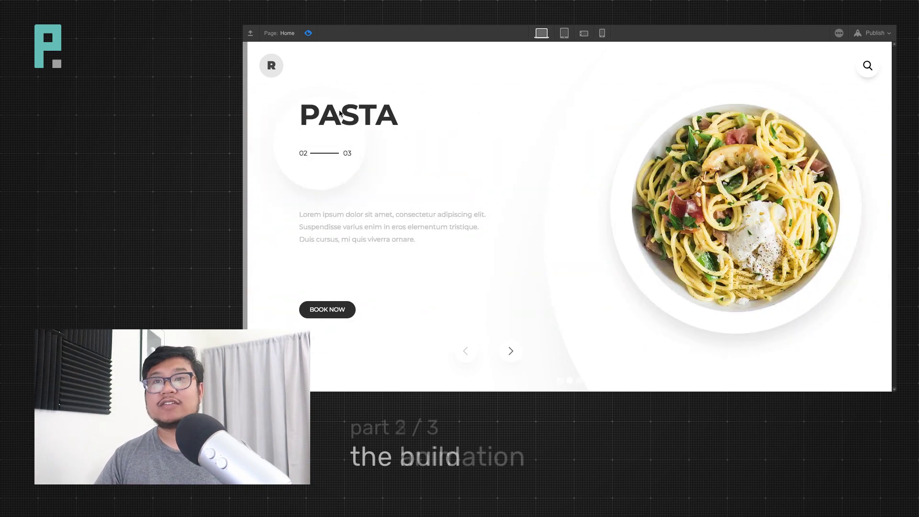
{"action": "left_click", "coordinate": [307, 33]}
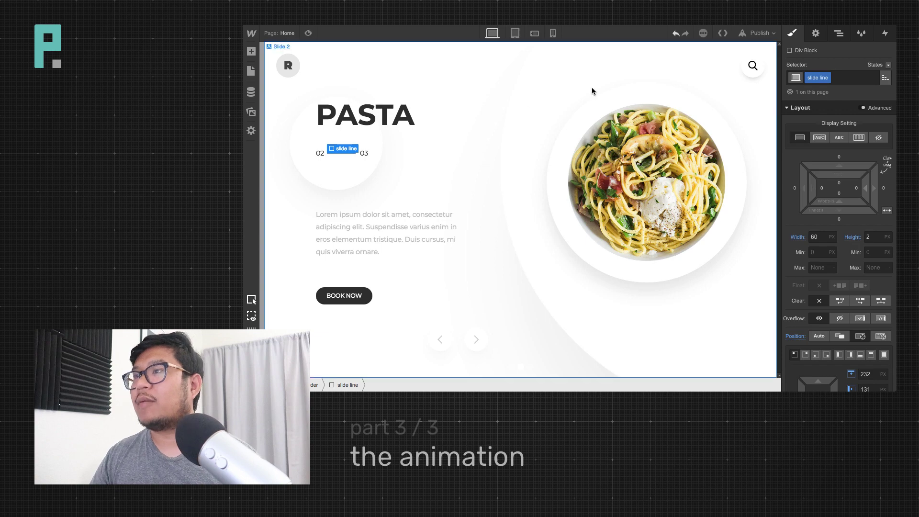
Extend the dish name heading on Slide 1 to read "AÇAÍ BOWL"
{"action": "left_click", "coordinate": [838, 33]}
{"action": "left_click", "coordinate": [833, 113]}
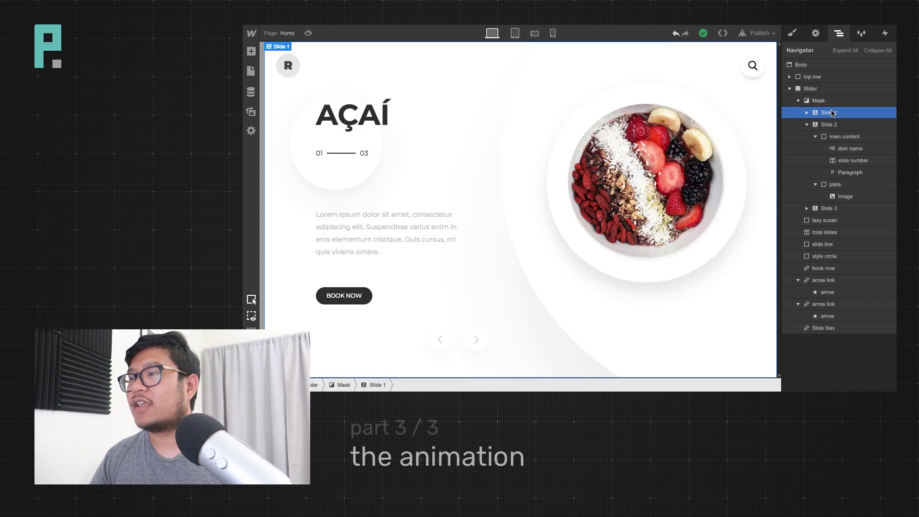
{"action": "left_click", "coordinate": [792, 33]}
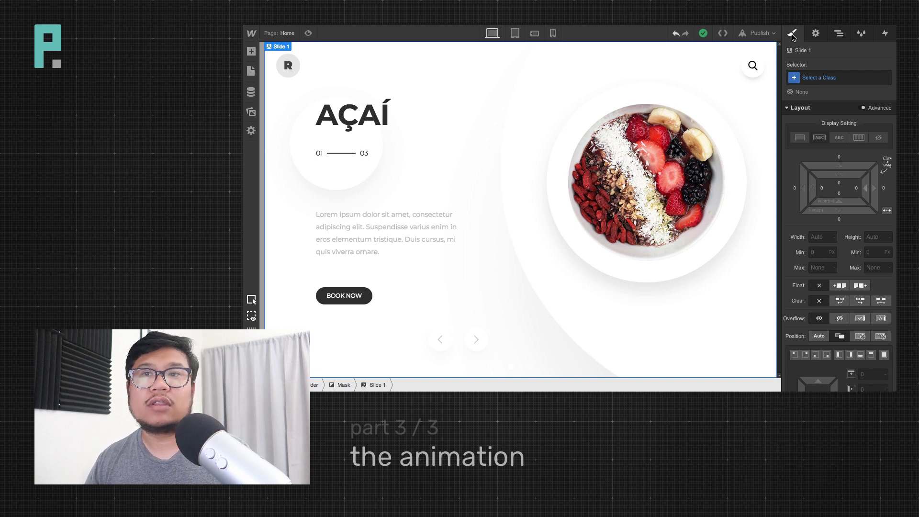
{"action": "double_click", "coordinate": [419, 114]}
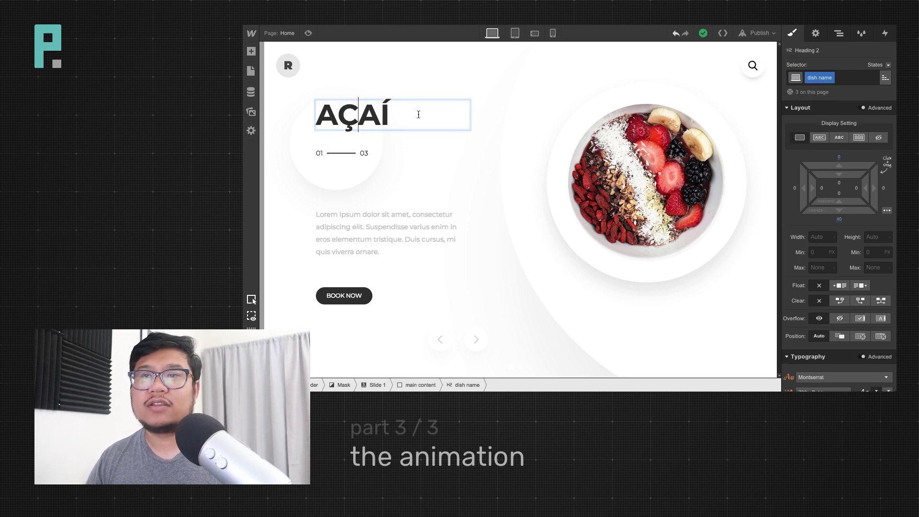
{"action": "type", "text": "BOWL"}
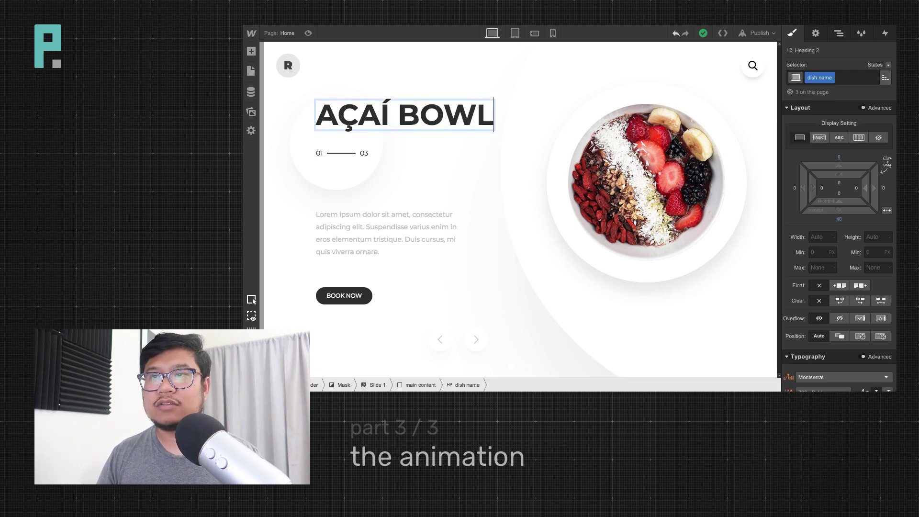
{"action": "left_click", "coordinate": [559, 189]}
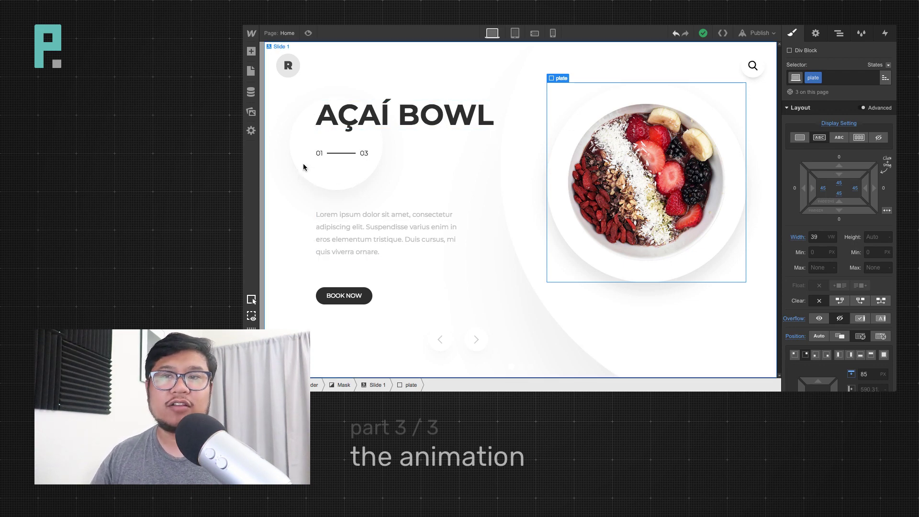
Add a page load trigger that starts a new timed animation named "page load" when the page finishes loading
{"action": "left_click", "coordinate": [839, 33]}
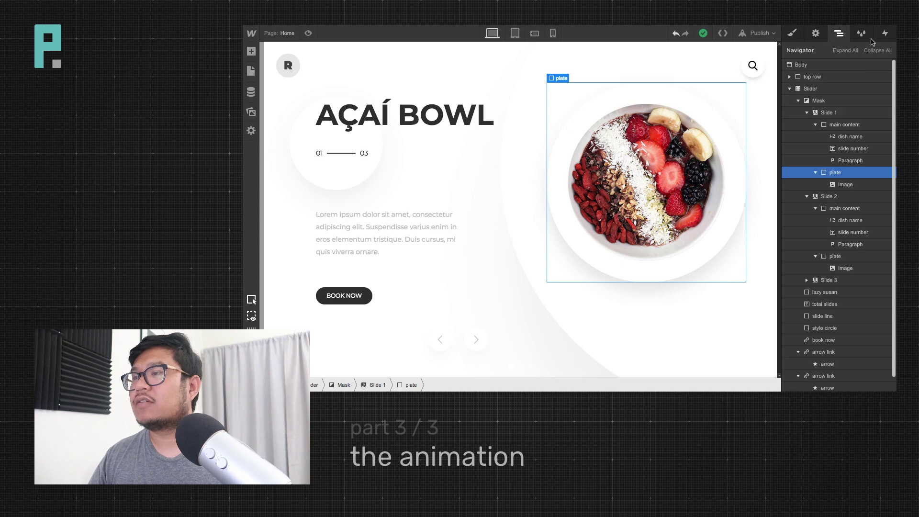
{"action": "left_click", "coordinate": [887, 34]}
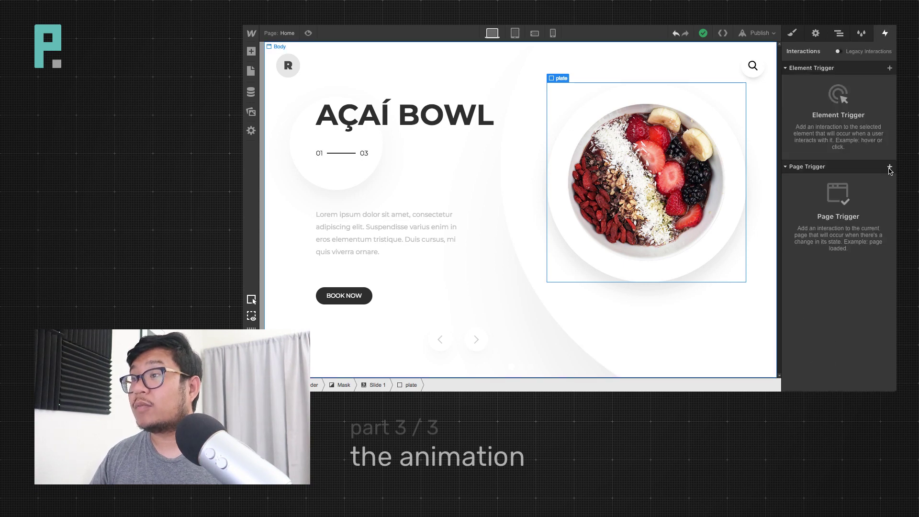
{"action": "left_click", "coordinate": [890, 166]}
{"action": "left_click", "coordinate": [836, 186]}
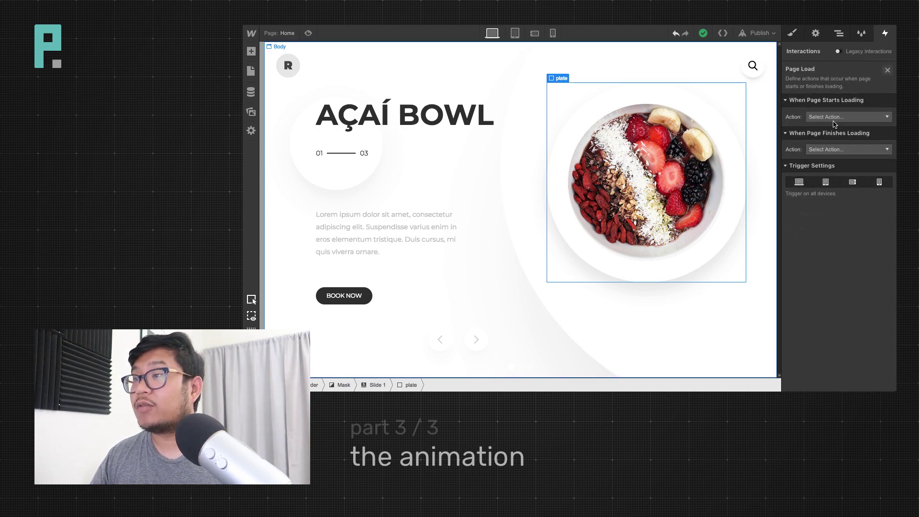
{"action": "left_click", "coordinate": [828, 150]}
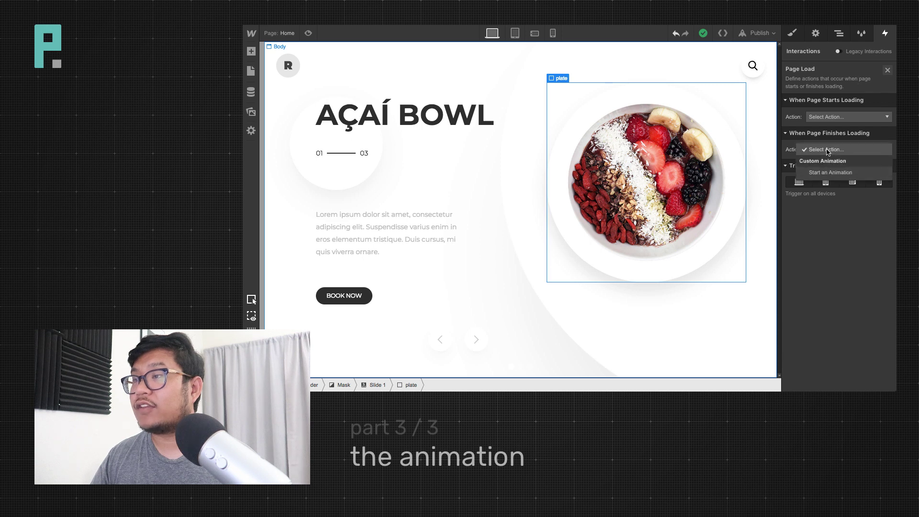
{"action": "left_click", "coordinate": [828, 174]}
{"action": "left_click", "coordinate": [887, 164]}
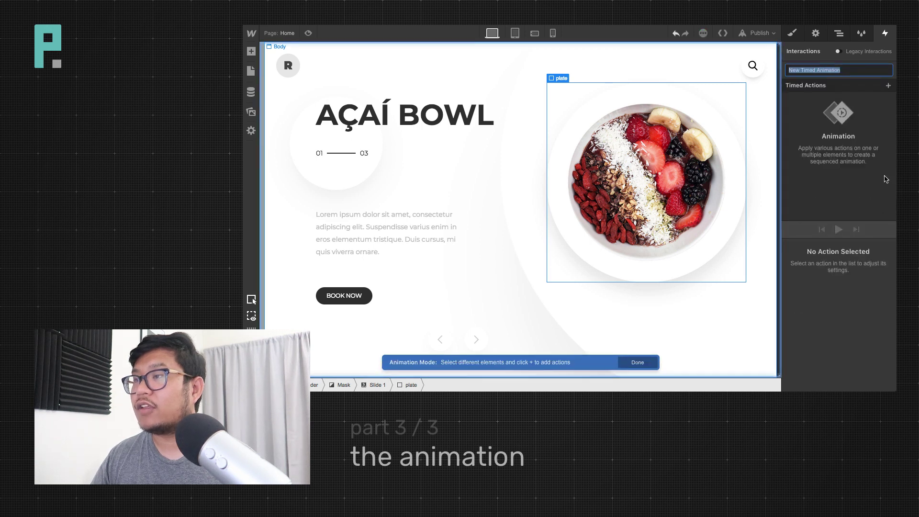
{"action": "type", "text": "pageload"}
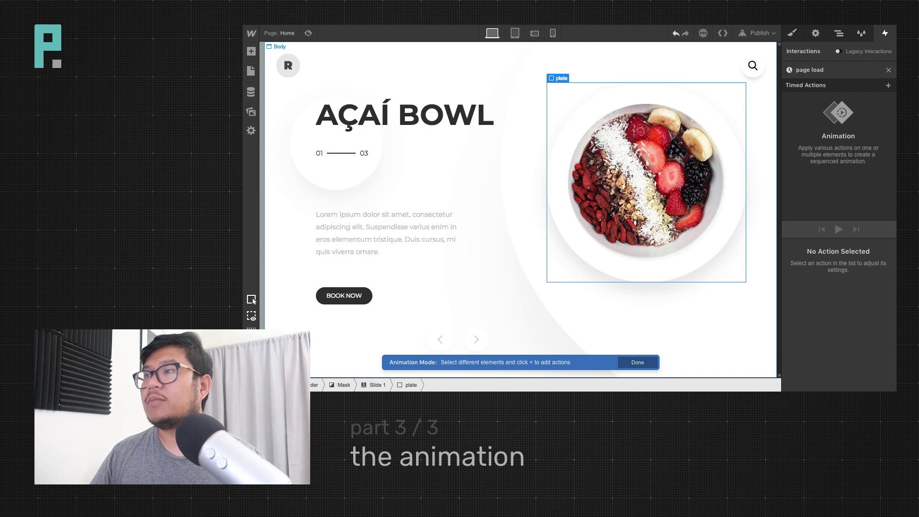
Add a Move action for the lazy susan element to the page load animation
{"action": "left_click", "coordinate": [839, 33]}
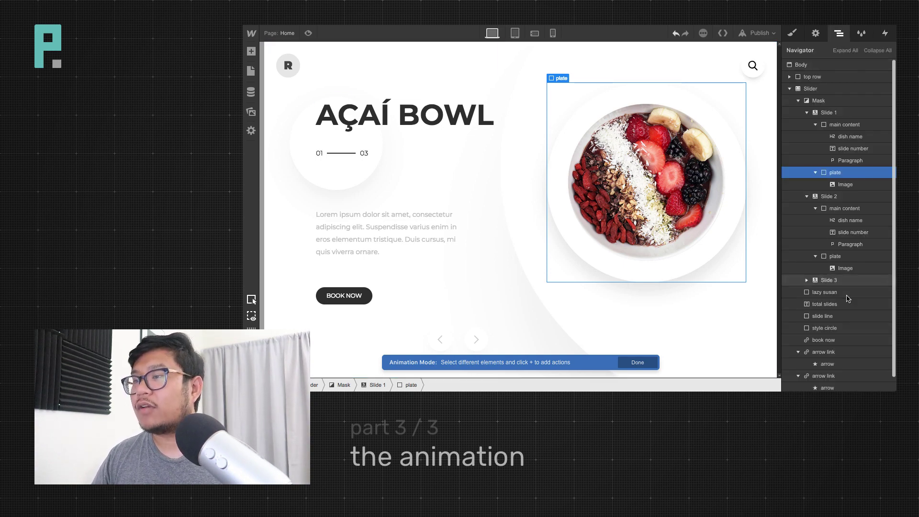
{"action": "left_click", "coordinate": [825, 292]}
{"action": "left_click", "coordinate": [885, 33]}
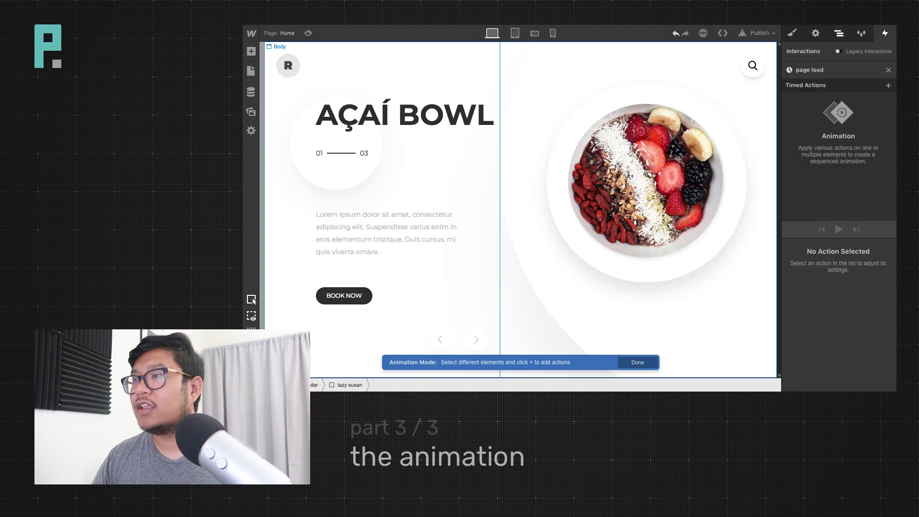
{"action": "left_click", "coordinate": [888, 85]}
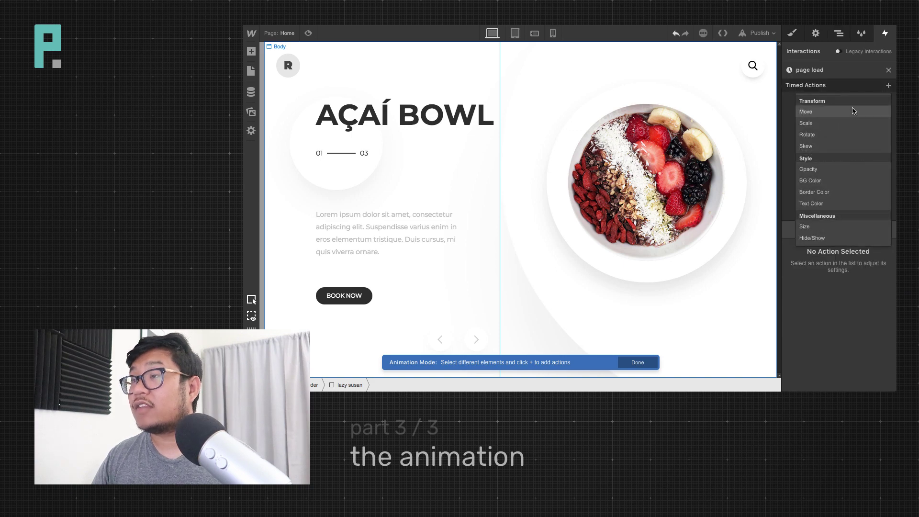
{"action": "left_click", "coordinate": [853, 111]}
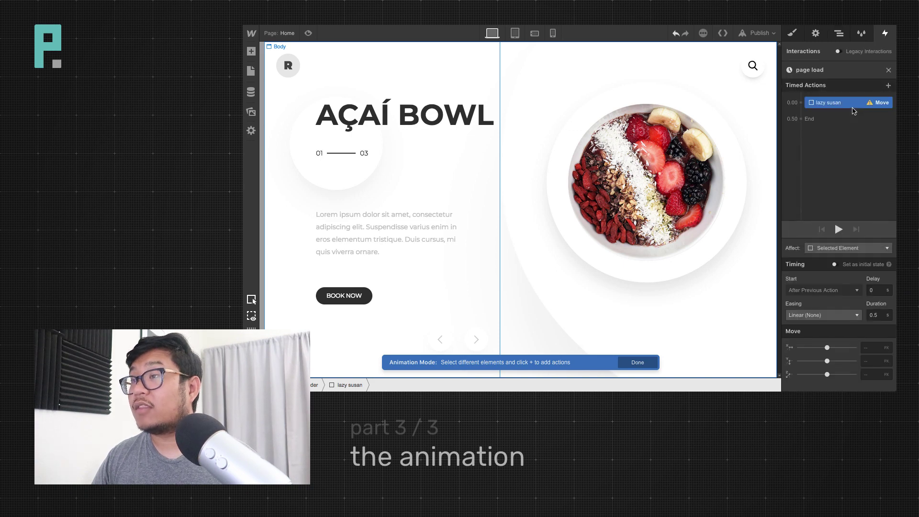
Make the lazy susan Move action the initial state with a horizontal offset of 65%
{"action": "left_click", "coordinate": [862, 268]}
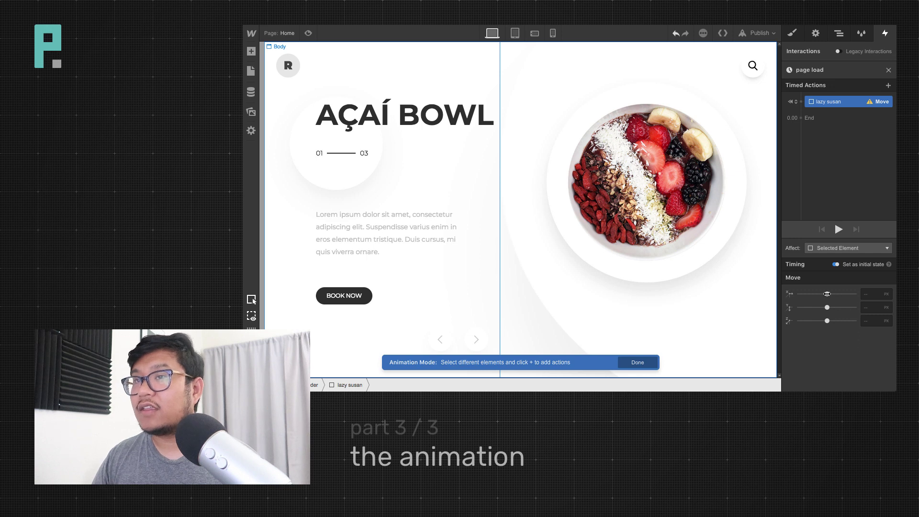
{"action": "left_click", "coordinate": [870, 293]}
{"action": "type", "text": "100"}
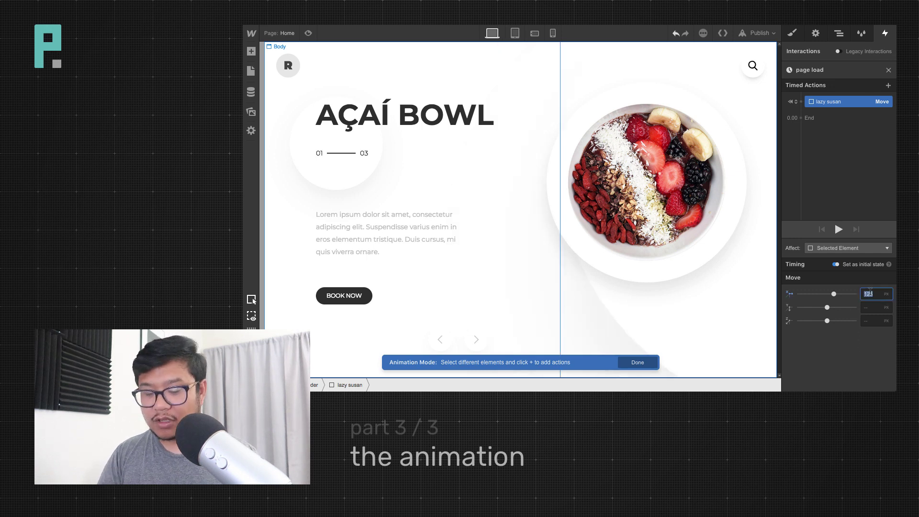
{"action": "type", "text": "%"}
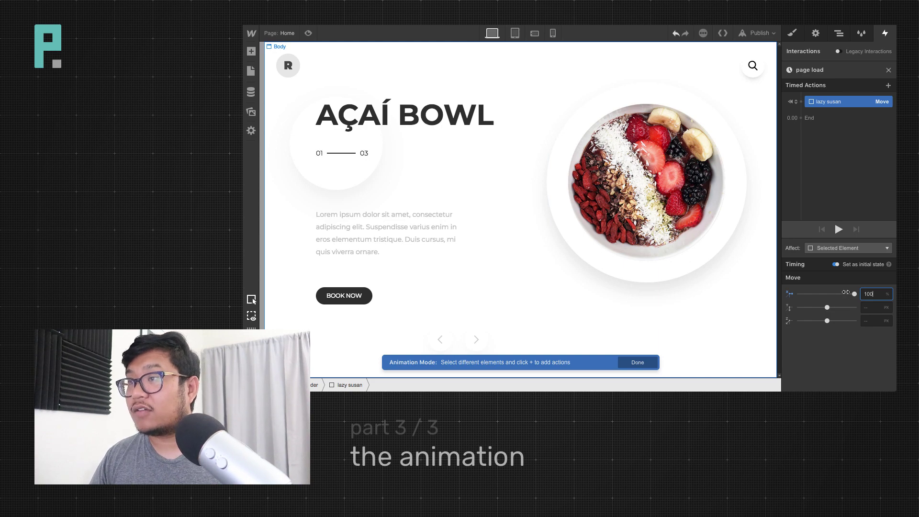
{"action": "mouse_move", "coordinate": [854, 293]}
{"action": "left_mouse_down"}
{"action": "mouse_move", "coordinate": [833, 293]}
{"action": "mouse_move", "coordinate": [846, 293]}
{"action": "left_mouse_up"}
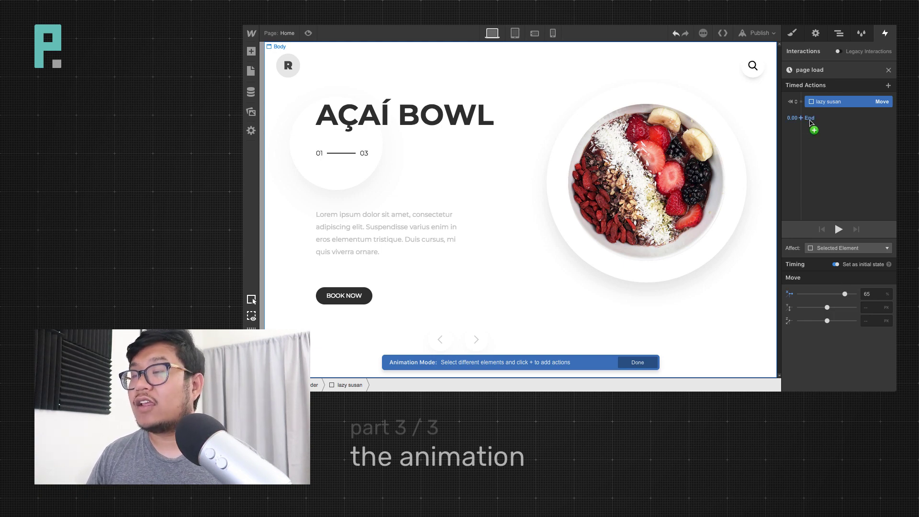
Add a second lazy susan Move action after the initial state, with a horizontal offset of 0%
{"action": "left_click", "coordinate": [811, 123]}
{"action": "left_click", "coordinate": [823, 148]}
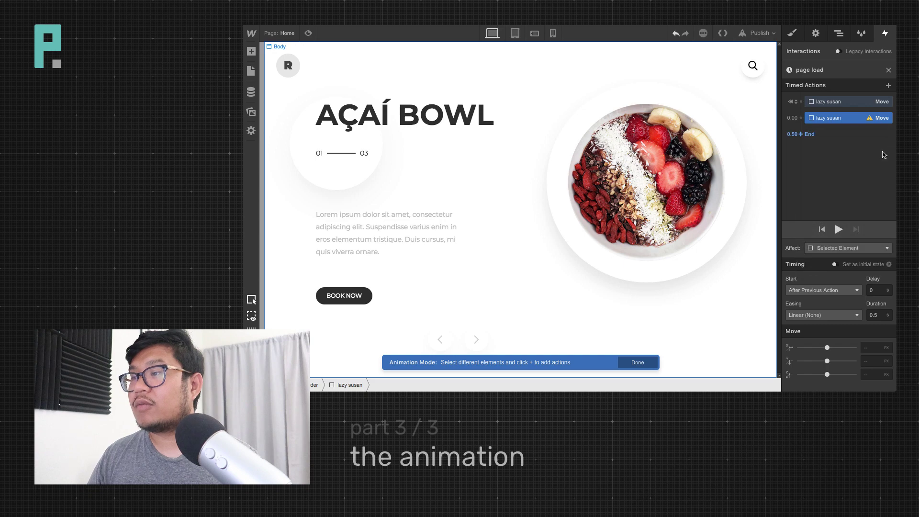
{"action": "left_click", "coordinate": [865, 347]}
{"action": "type", "text": "0"}
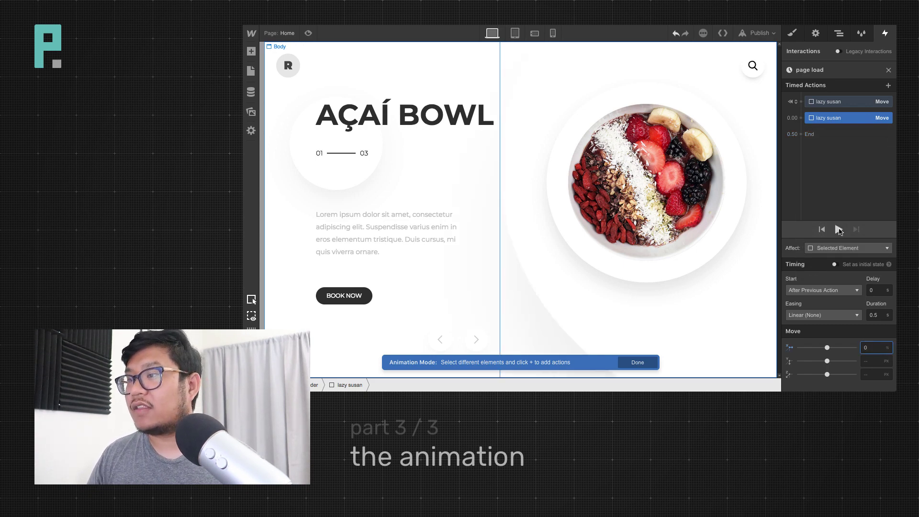
Try the Ease easing on the second lazy susan Move action and play the animation
{"action": "left_click", "coordinate": [832, 315]}
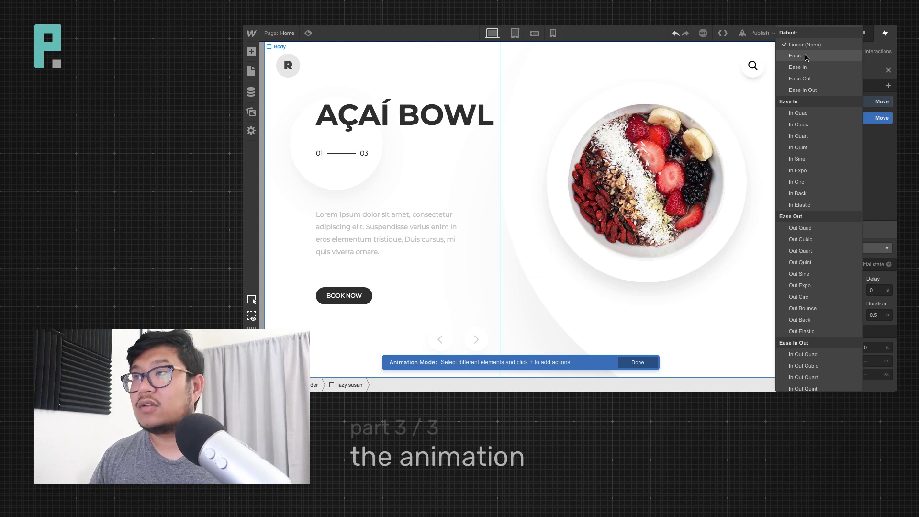
{"action": "left_click", "coordinate": [806, 58]}
{"action": "left_click", "coordinate": [828, 299]}
{"action": "scroll", "coordinate": [828, 300], "scroll_direction": "down", "scroll_amount": 5}
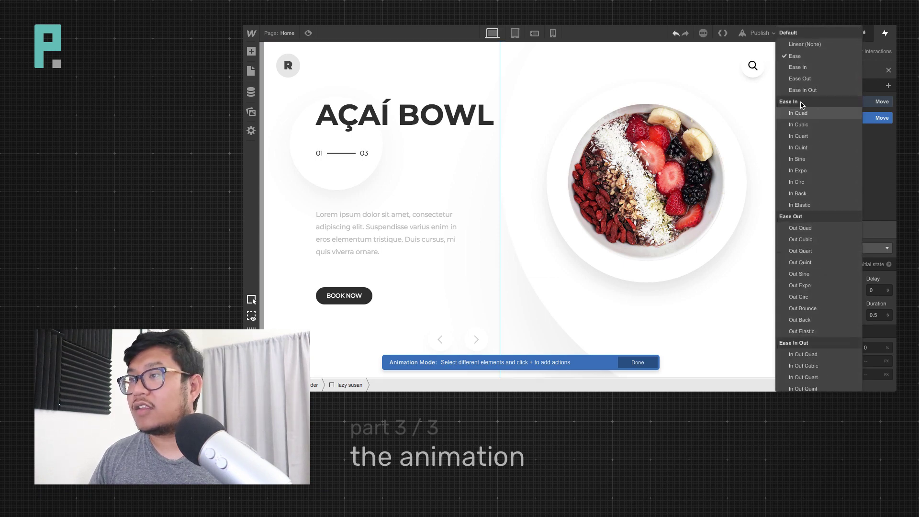
{"action": "scroll", "coordinate": [812, 354], "scroll_direction": "up", "scroll_amount": 3}
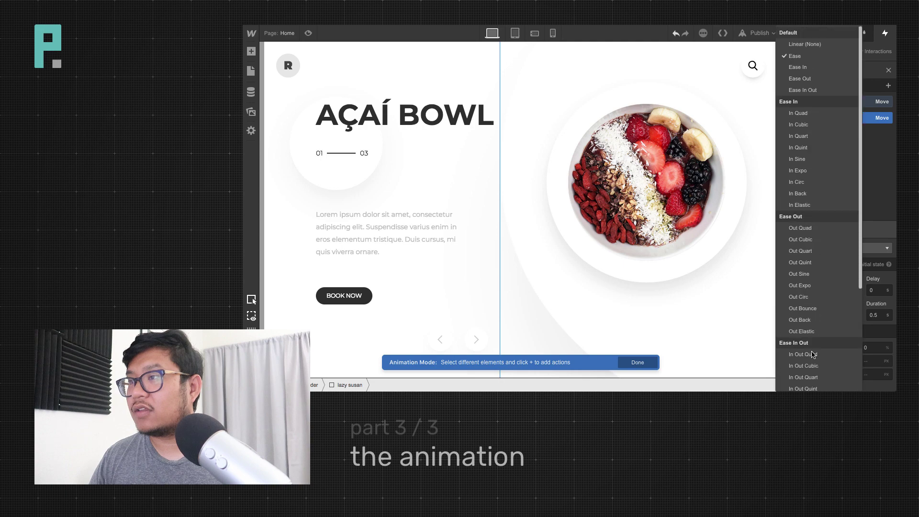
{"action": "scroll", "coordinate": [812, 355], "scroll_direction": "down", "scroll_amount": 3}
{"action": "scroll", "coordinate": [813, 354], "scroll_direction": "up", "scroll_amount": 3}
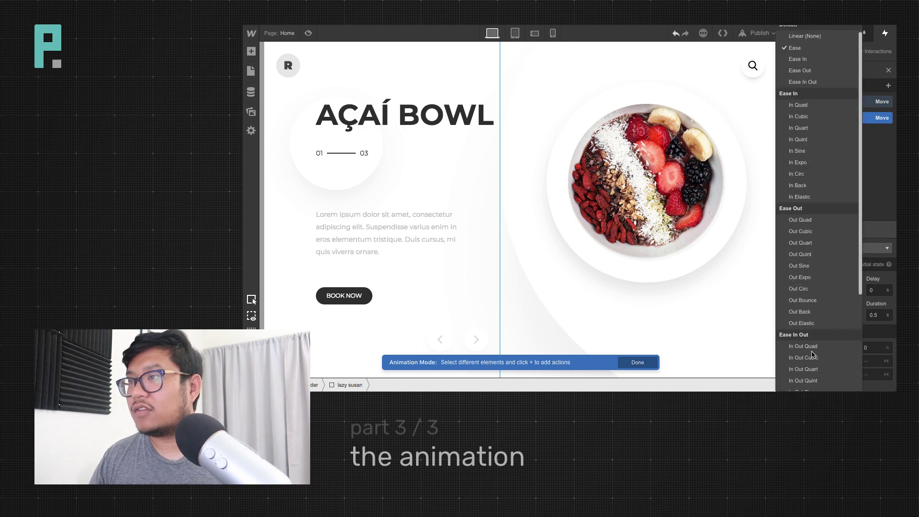
{"action": "scroll", "coordinate": [812, 354], "scroll_direction": "down", "scroll_amount": 3}
{"action": "right_click", "coordinate": [813, 354]}
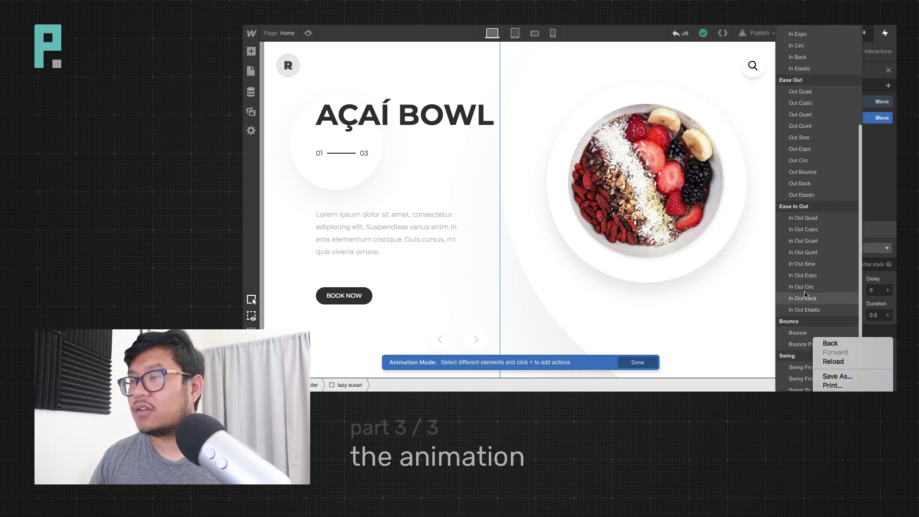
{"action": "key", "text": "Escape"}
{"action": "scroll", "coordinate": [822, 182], "scroll_direction": "up", "scroll_amount": 5}
{"action": "left_click", "coordinate": [809, 56]}
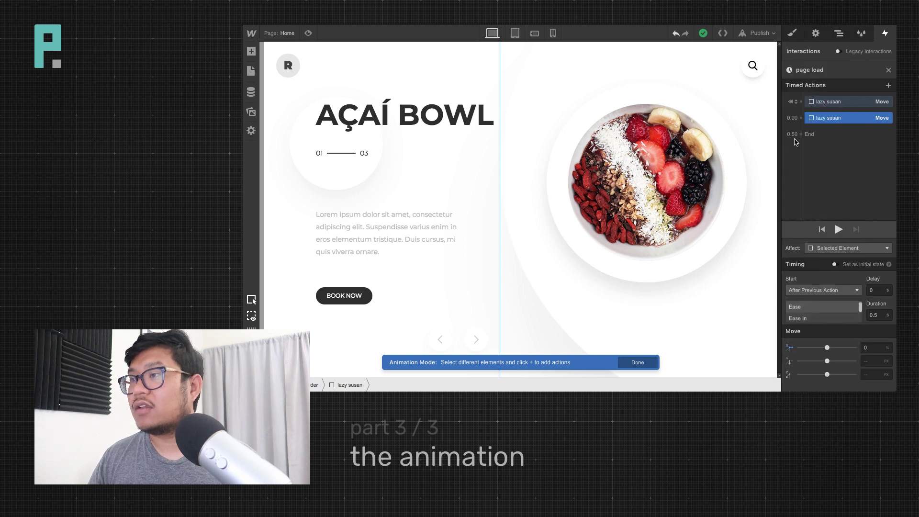
{"action": "left_click", "coordinate": [838, 231]}
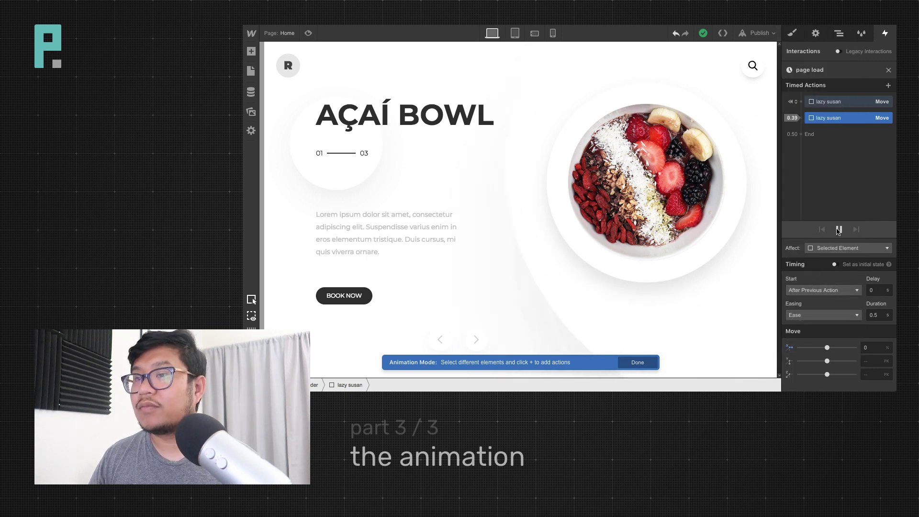
Try the Out Quint and Ease Out easings on the second lazy susan Move action and play the animation
{"action": "left_click", "coordinate": [827, 316]}
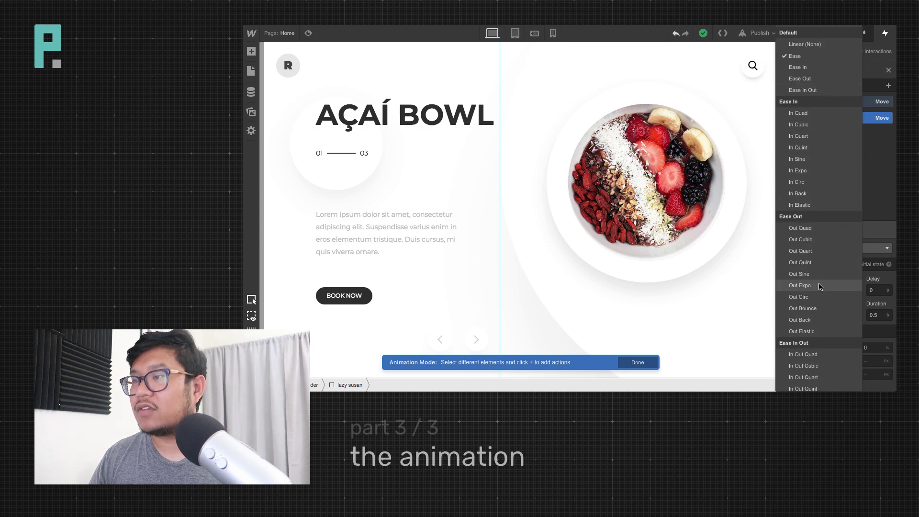
{"action": "left_click", "coordinate": [823, 261]}
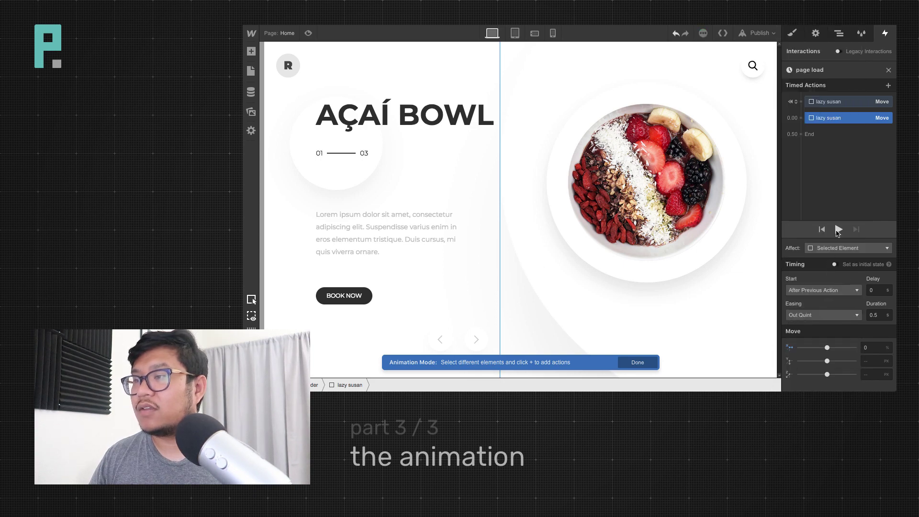
{"action": "left_click", "coordinate": [833, 316]}
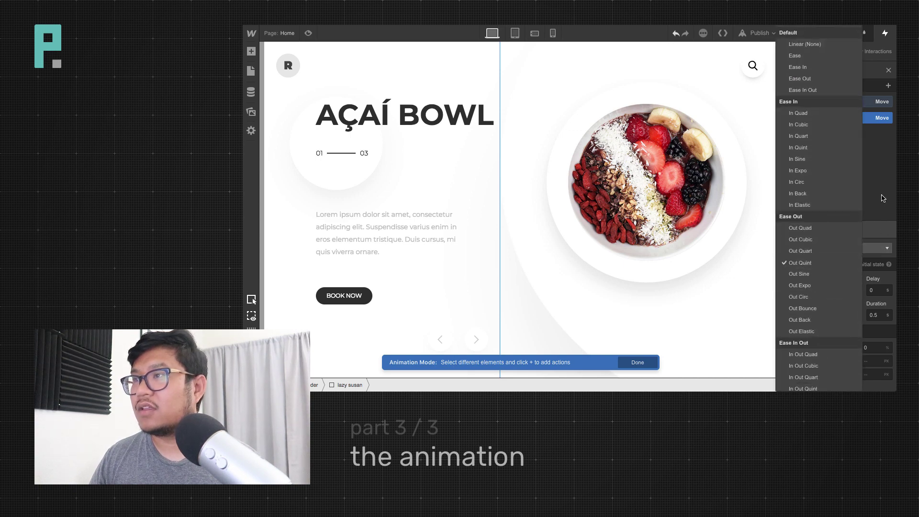
{"action": "left_click", "coordinate": [800, 78]}
{"action": "left_click", "coordinate": [838, 229]}
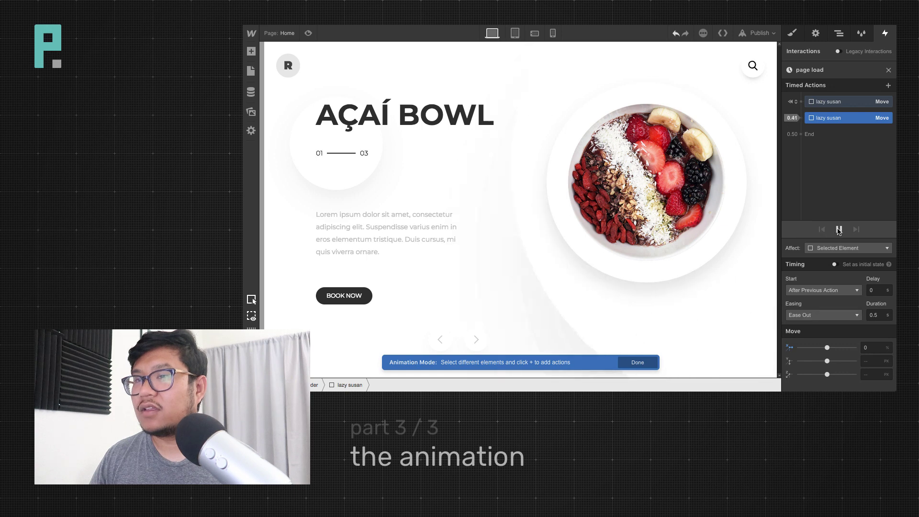
Set the easing of the second lazy susan Move action to Out Quint and play the animation
{"action": "left_click", "coordinate": [832, 315]}
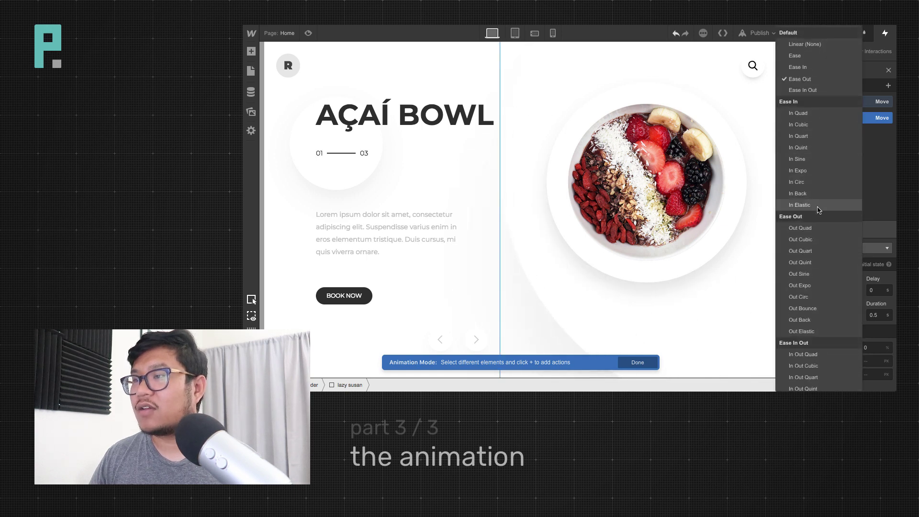
{"action": "left_click", "coordinate": [819, 262]}
{"action": "left_click", "coordinate": [833, 236]}
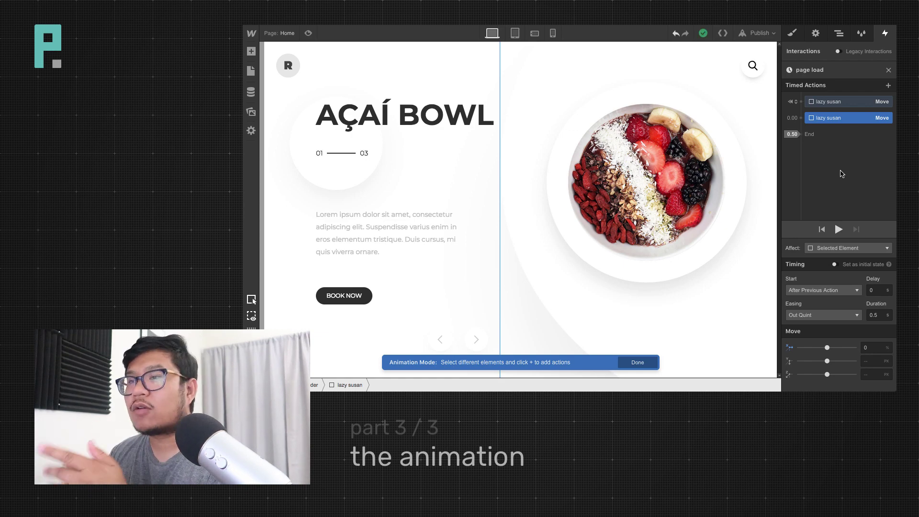
Add a Move action for the style circle element to the initial state of the page load animation
{"action": "left_click", "coordinate": [840, 35]}
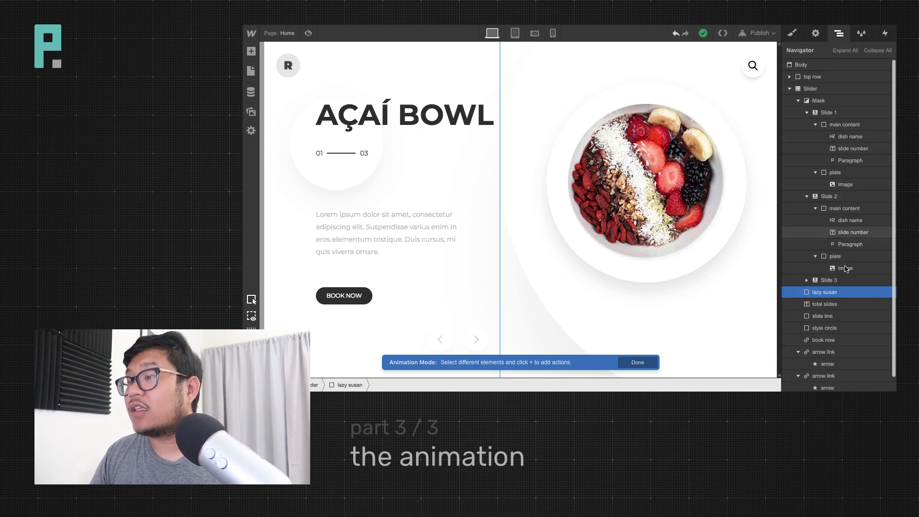
{"action": "left_click", "coordinate": [851, 327]}
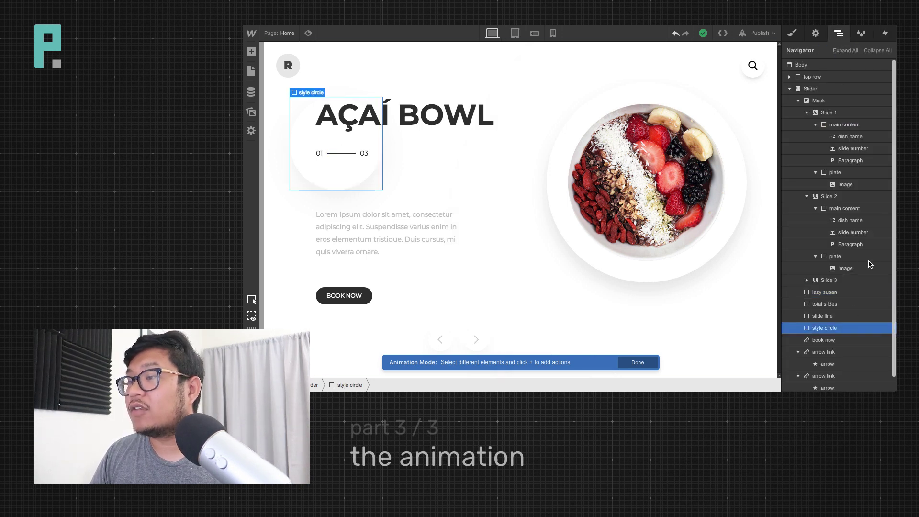
{"action": "left_click", "coordinate": [885, 33]}
{"action": "left_click", "coordinate": [801, 103]}
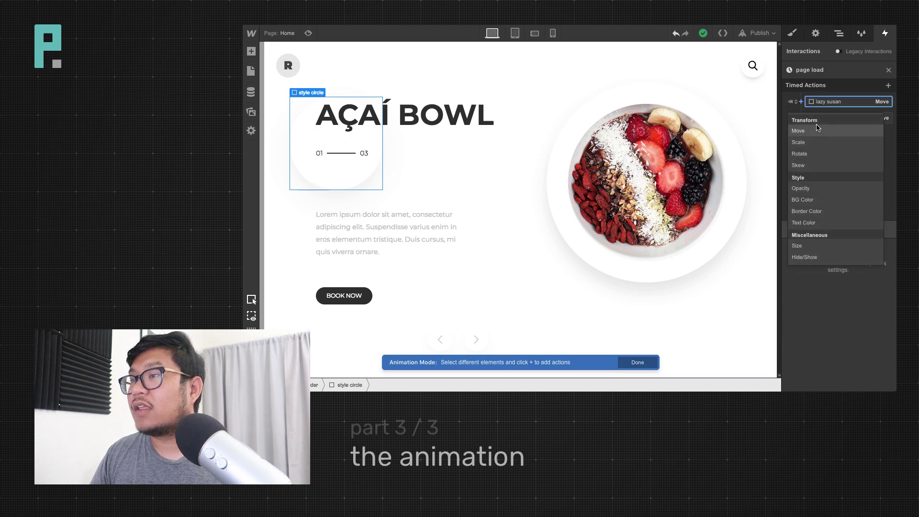
{"action": "left_click", "coordinate": [819, 130]}
Set the horizontal offset of the style circle's initial-state Move action to -150%
{"action": "left_click", "coordinate": [864, 294]}
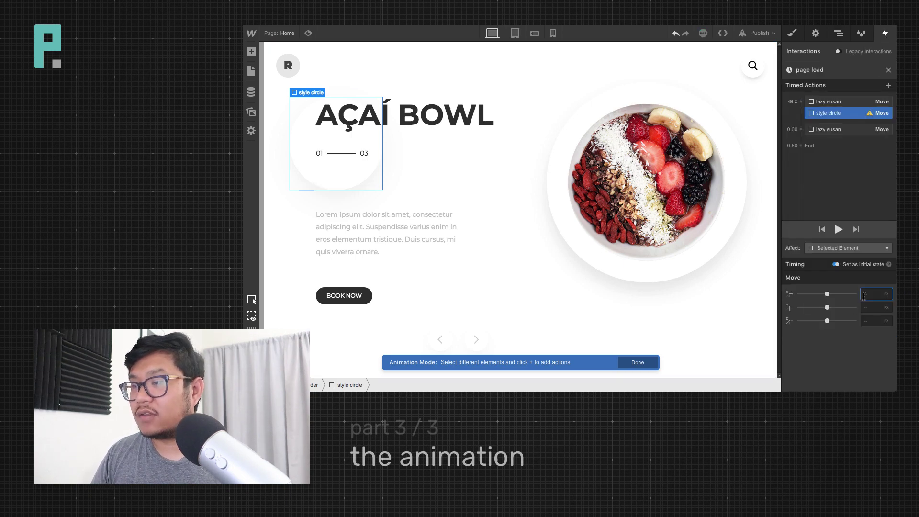
{"action": "type", "text": "-65%"}
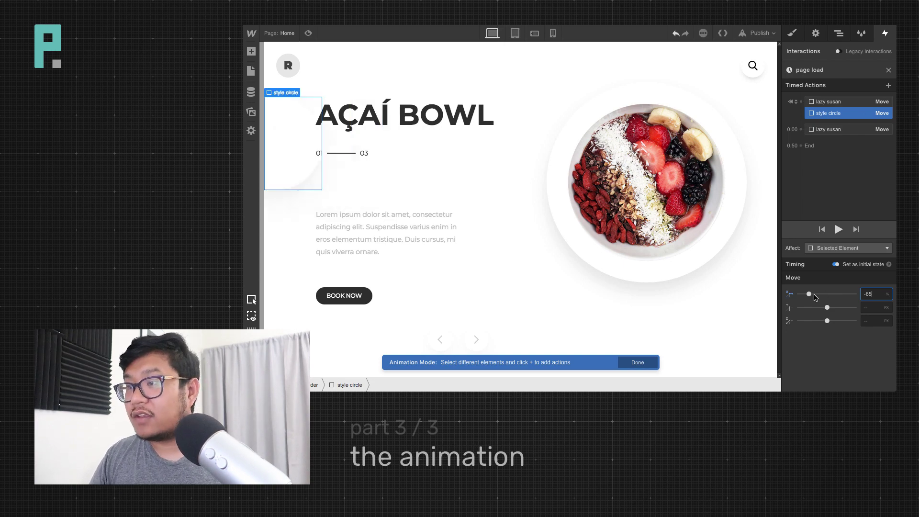
{"action": "left_click_drag", "start_coordinate": [808, 293], "coordinate": [783, 295]}
{"action": "left_click", "coordinate": [878, 295]}
{"action": "key", "text": "BackSpace"}
{"action": "key", "text": "BackSpace"}
{"action": "type", "text": "20"}
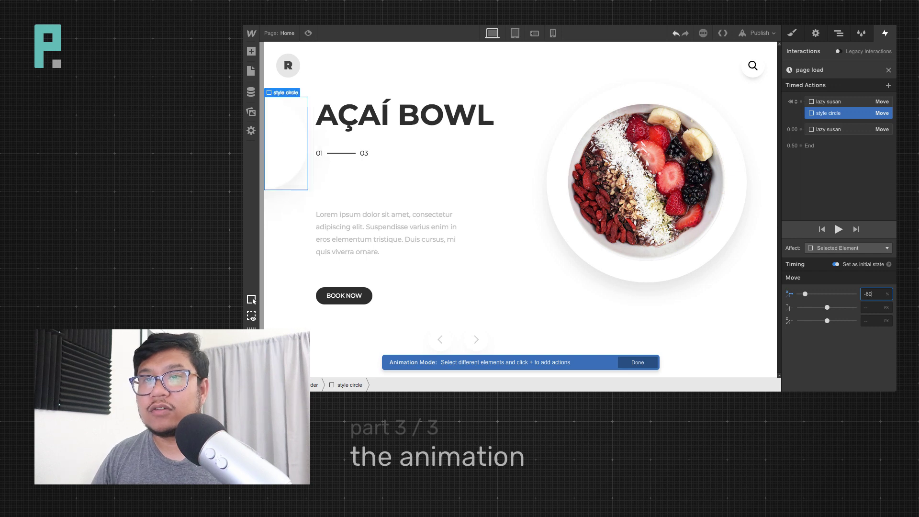
{"action": "key", "text": "BackSpace"}
{"action": "key", "text": "BackSpace"}
{"action": "type", "text": "50"}
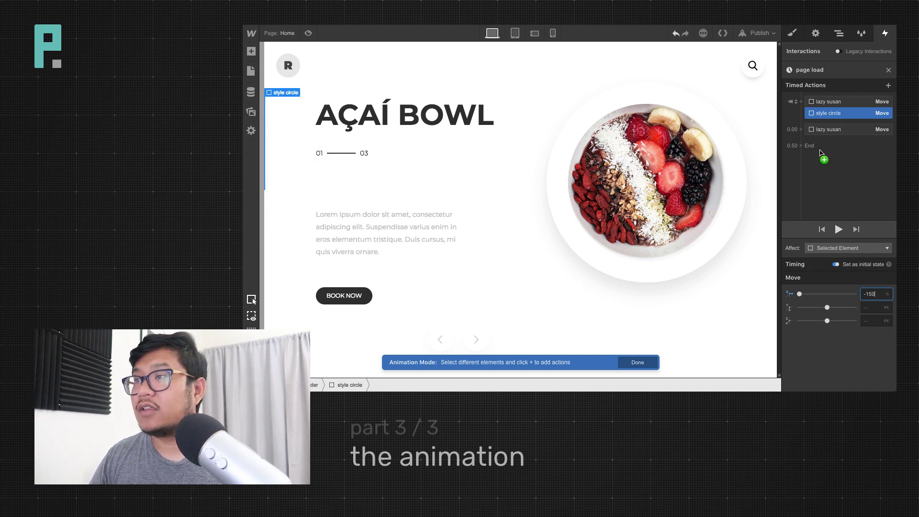
Add a second style circle Move action alongside the second lazy susan move, with a horizontal offset of 0%
{"action": "left_click", "coordinate": [801, 130]}
{"action": "left_click", "coordinate": [822, 158]}
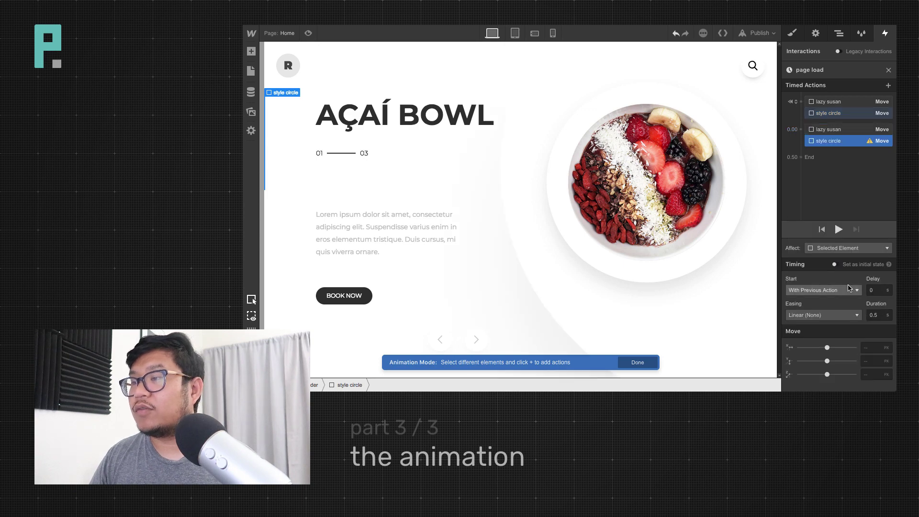
{"action": "left_click", "coordinate": [870, 351]}
{"action": "type", "text": "0"}
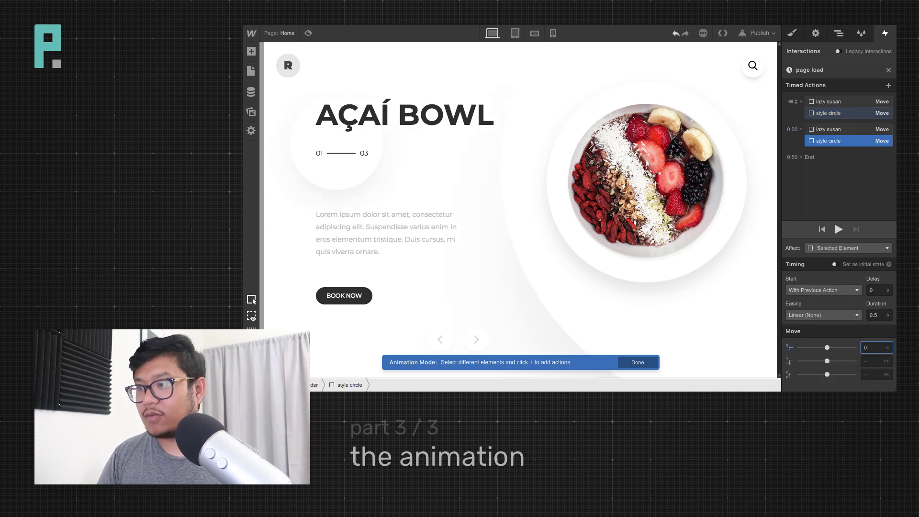
Set the easing of the second style circle Move action to Out Quint and play the animation several times
{"action": "left_click", "coordinate": [824, 315]}
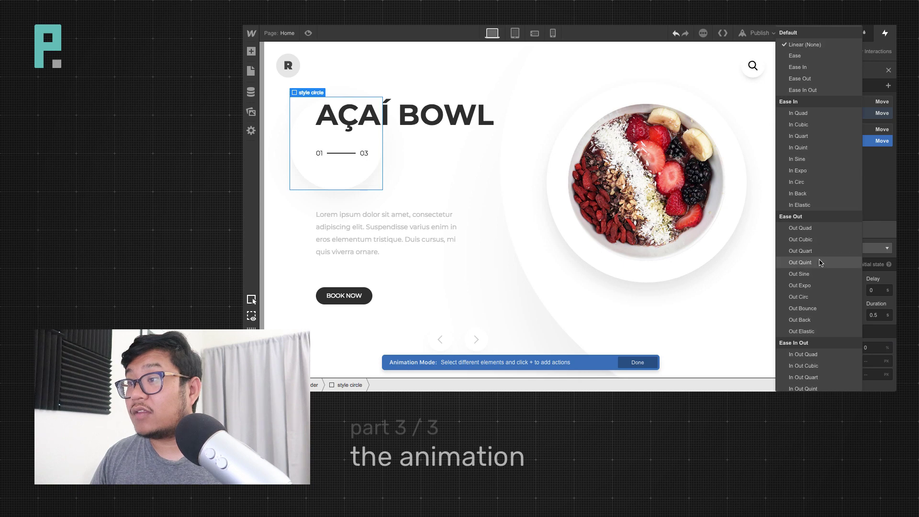
{"action": "left_click", "coordinate": [819, 262]}
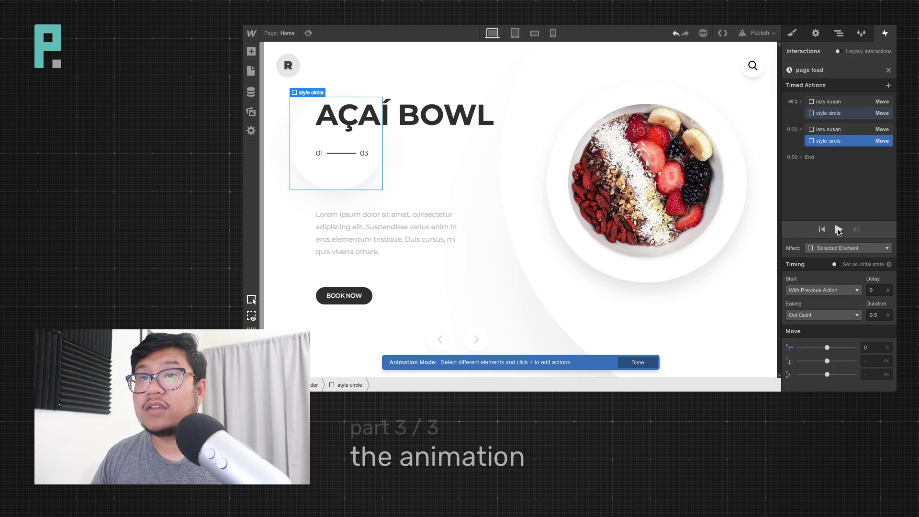
{"action": "left_click", "coordinate": [838, 230]}
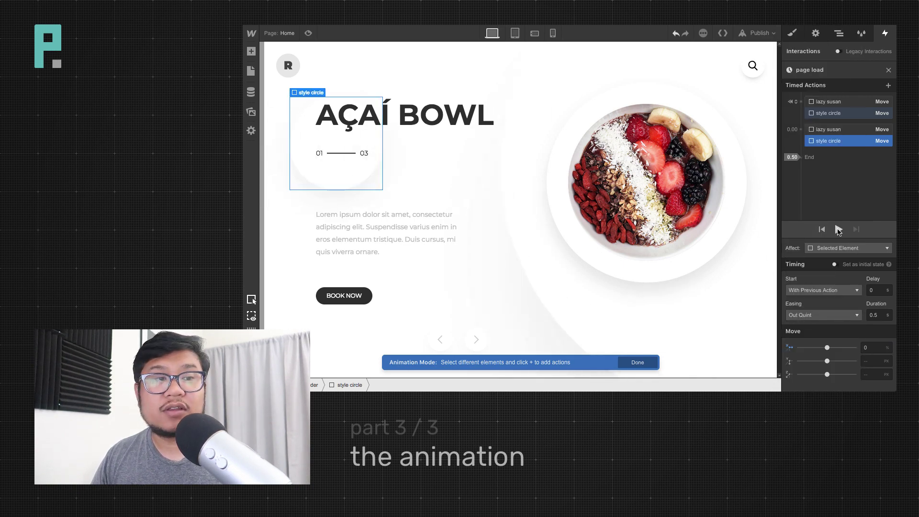
{"action": "left_click", "coordinate": [838, 229]}
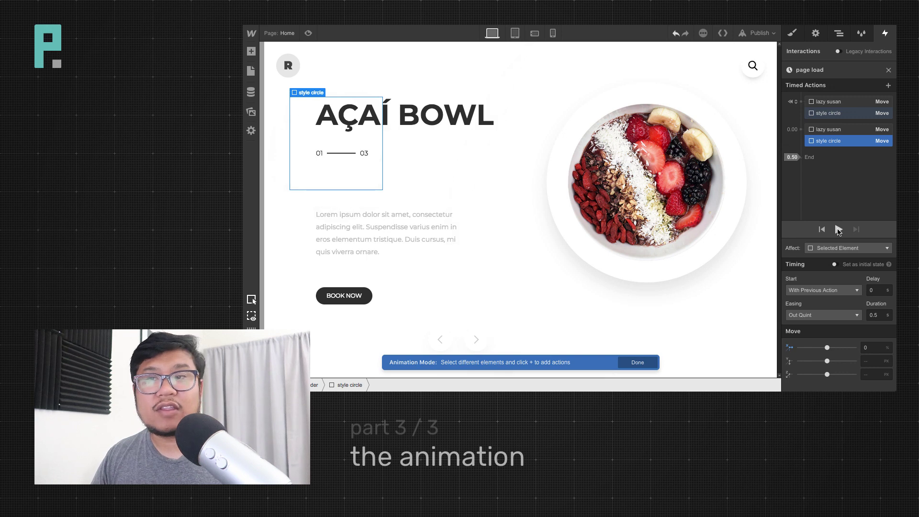
{"action": "left_click", "coordinate": [838, 230]}
{"action": "left_click", "coordinate": [838, 230]}
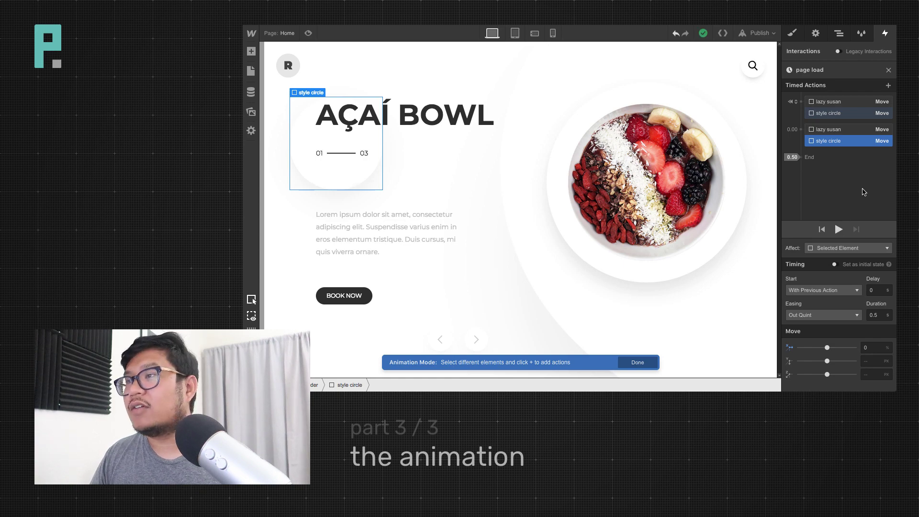
Set the duration of both the second lazy susan and second style circle Move actions to 0.75 s and preview the animation
{"action": "left_click", "coordinate": [836, 135], "text": "shift"}
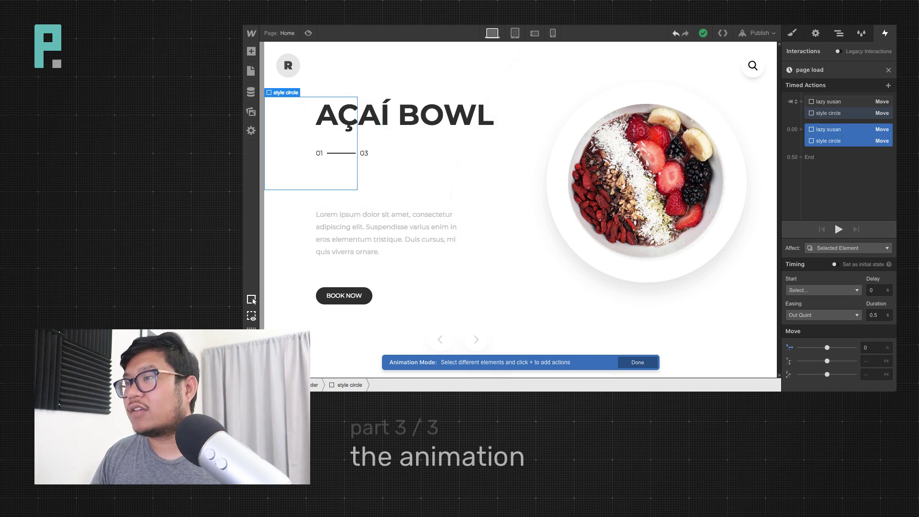
{"action": "left_click", "coordinate": [876, 316]}
{"action": "key", "text": "BackSpace"}
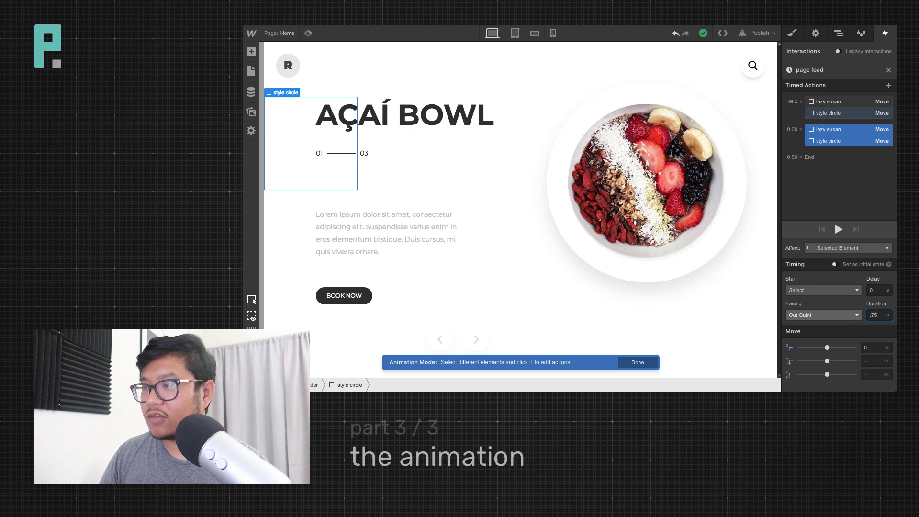
{"action": "left_click", "coordinate": [838, 229]}
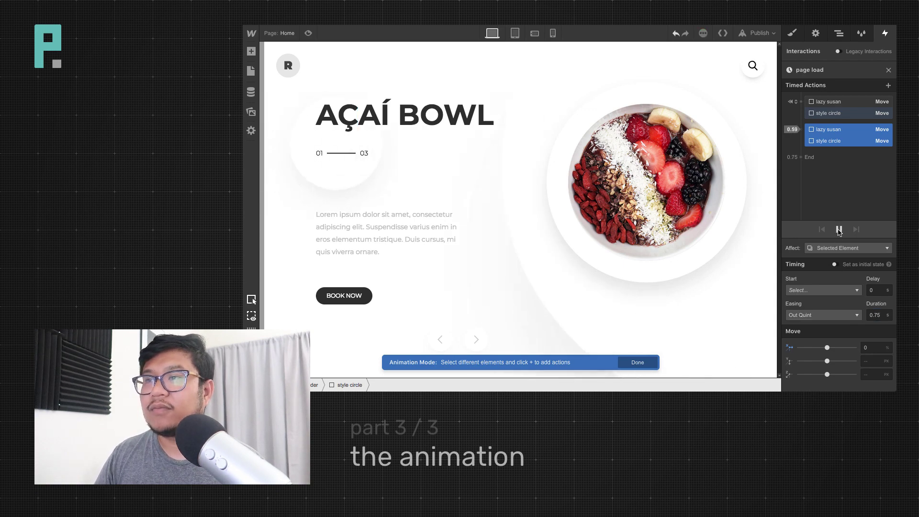
{"action": "left_click", "coordinate": [838, 230]}
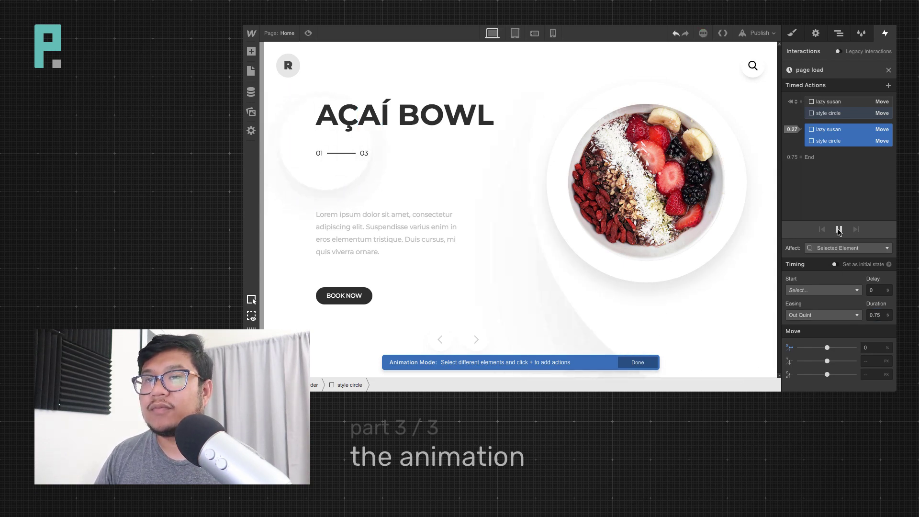
{"action": "left_click", "coordinate": [839, 229]}
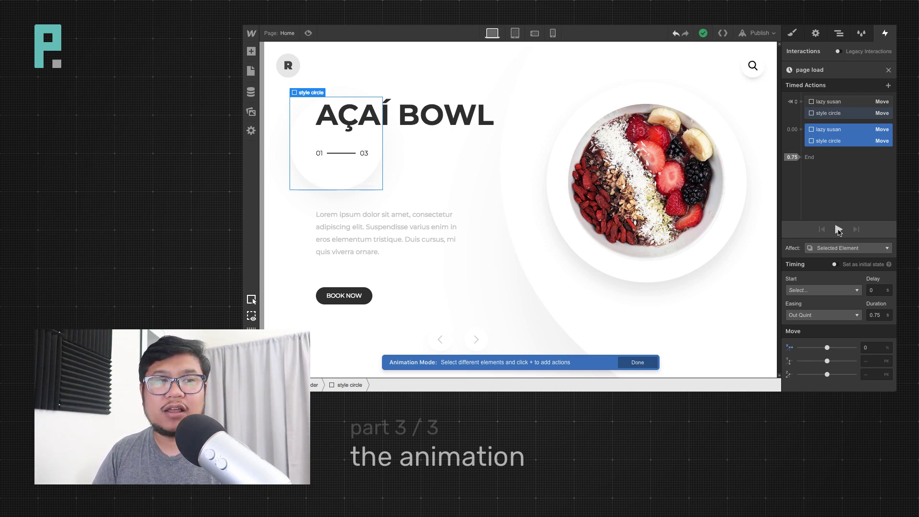
{"action": "left_click", "coordinate": [839, 230]}
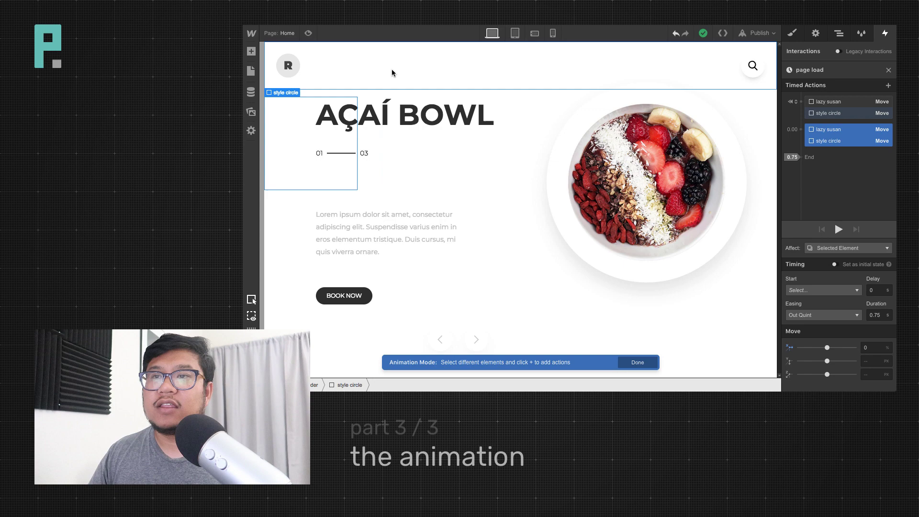
Add an initial-state Opacity action of 0% for the first slide's dish name heading
{"action": "left_click", "coordinate": [408, 120]}
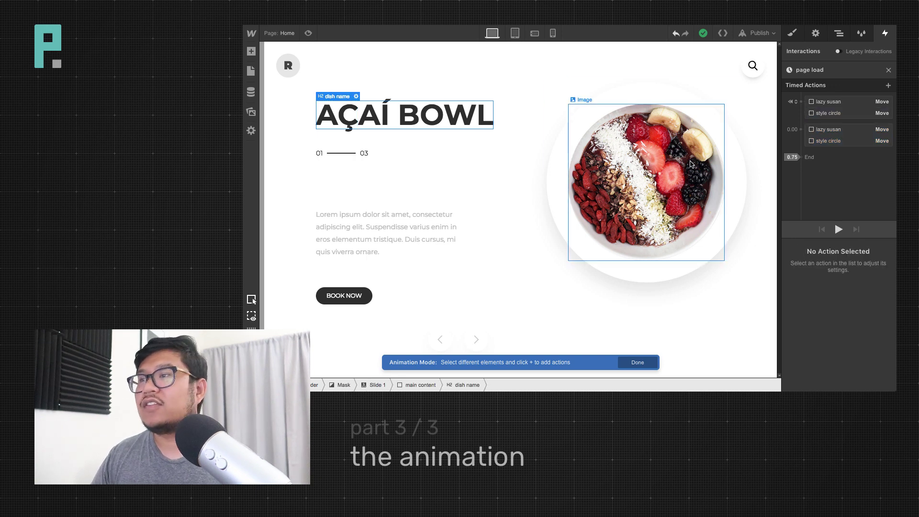
{"action": "left_click", "coordinate": [801, 103]}
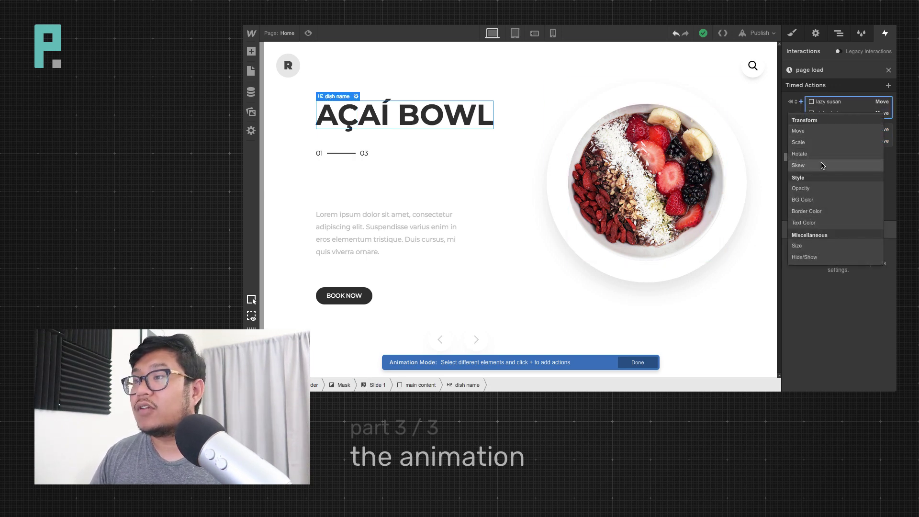
{"action": "left_click", "coordinate": [816, 194]}
{"action": "double_click", "coordinate": [872, 294]}
{"action": "type", "text": "0"}
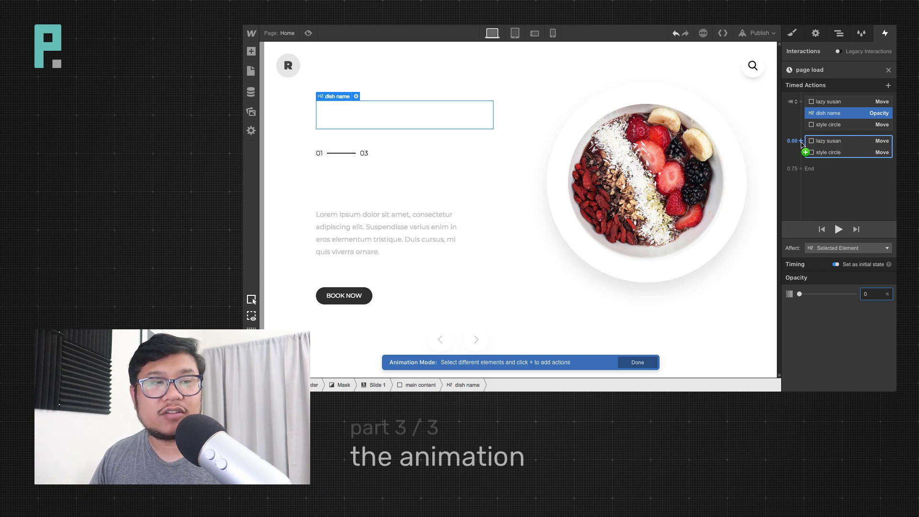
Add a second dish name Opacity action at 100% alongside the second Move actions, with a duration of 0.75 s
{"action": "left_click", "coordinate": [802, 142]}
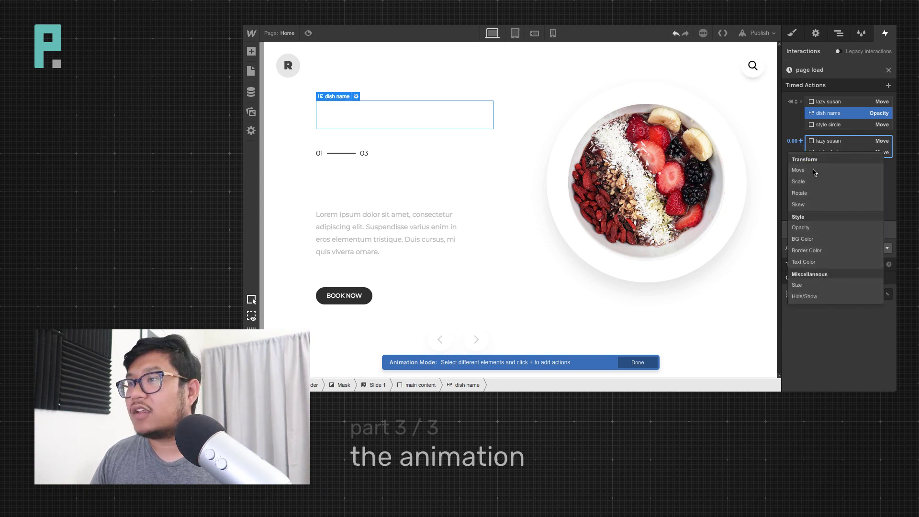
{"action": "left_click", "coordinate": [814, 226]}
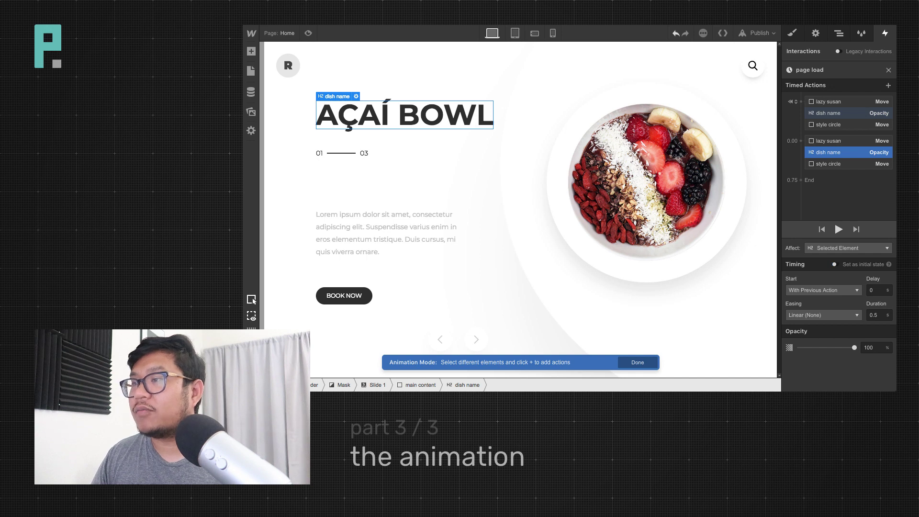
{"action": "left_click_drag", "start_coordinate": [879, 315], "coordinate": [854, 316]}
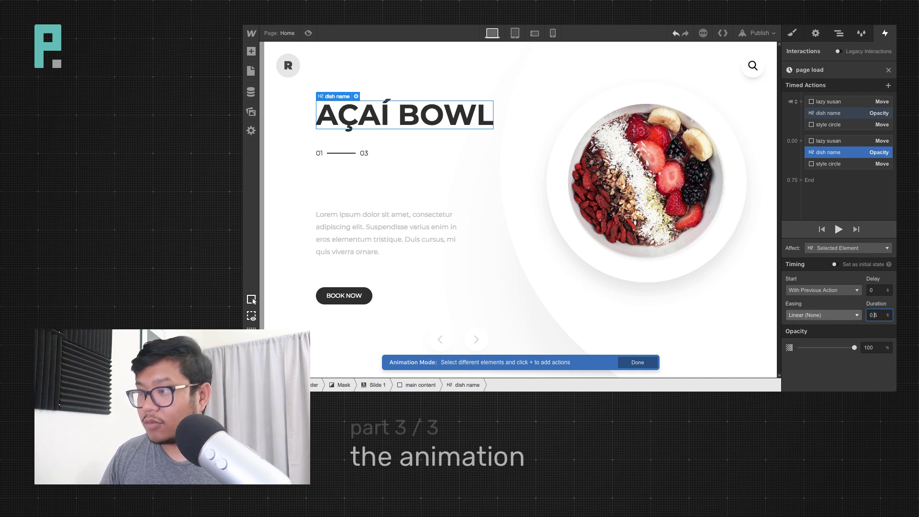
{"action": "type", "text": "0.75"}
Set the easing of the second dish name Opacity action to Out Quint and play the animation
{"action": "left_click", "coordinate": [843, 316]}
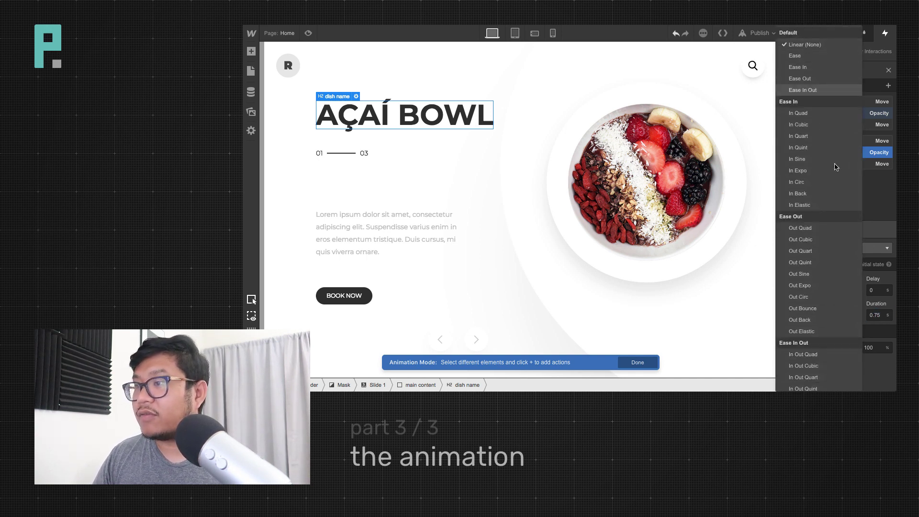
{"action": "left_click", "coordinate": [831, 266]}
{"action": "left_click", "coordinate": [839, 229]}
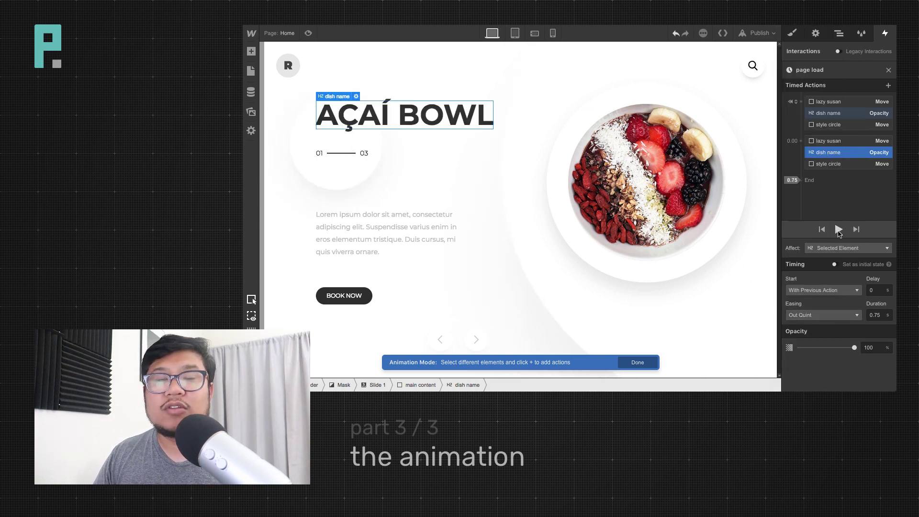
{"action": "left_click", "coordinate": [838, 230]}
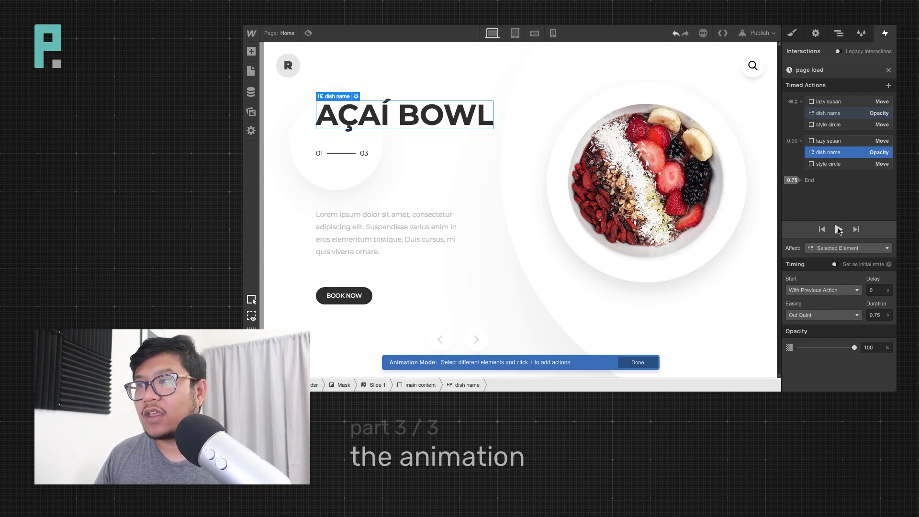
Set the duration of the second lazy susan, dish name and style circle actions to 1 s and play the animation
{"action": "left_click", "coordinate": [828, 141]}
{"action": "left_click", "coordinate": [828, 164], "text": "shift"}
{"action": "left_click", "coordinate": [876, 315]}
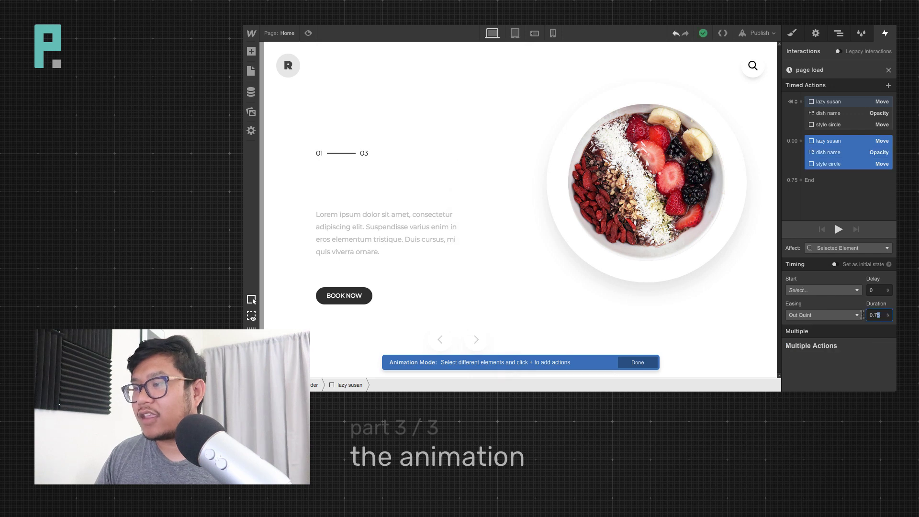
{"action": "left_click_drag", "start_coordinate": [862, 315], "coordinate": [863, 315]}
{"action": "key", "text": "BackSpace"}
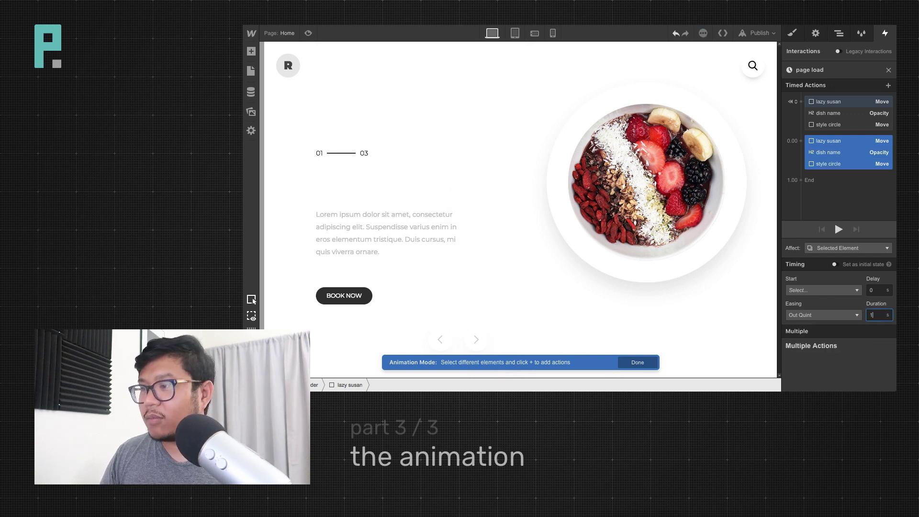
{"action": "type", "text": "1"}
{"action": "left_click", "coordinate": [839, 230]}
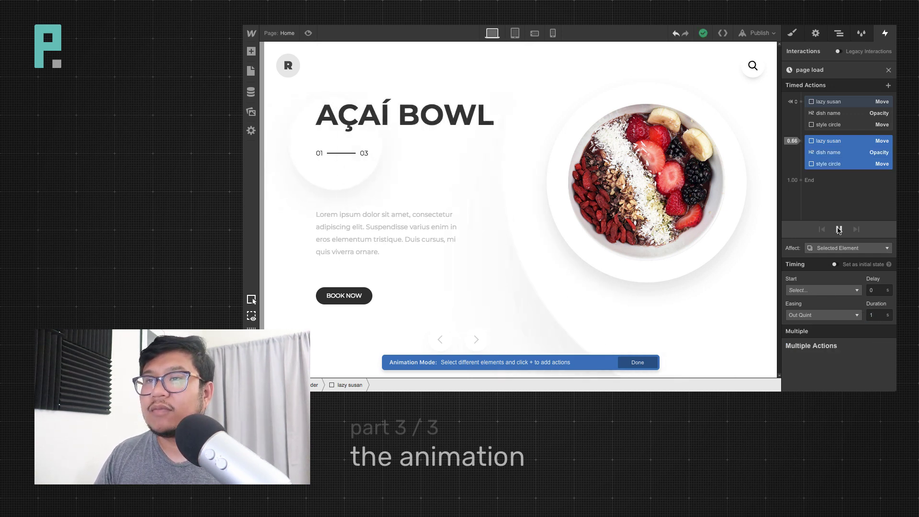
{"action": "left_click", "coordinate": [839, 230]}
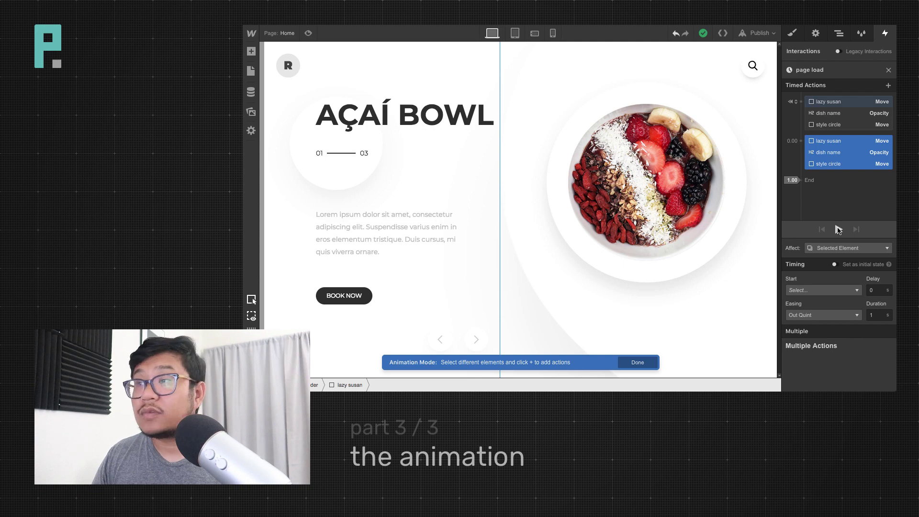
{"action": "left_click", "coordinate": [839, 229]}
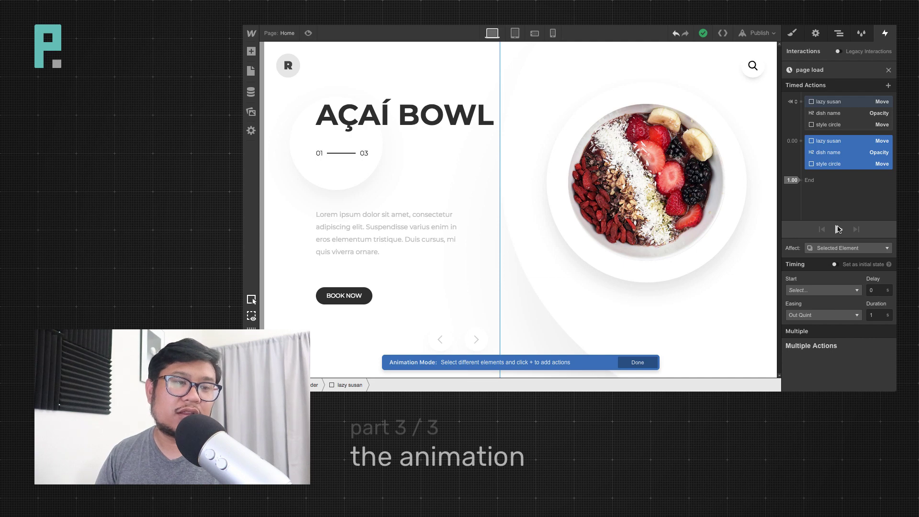
{"action": "left_click", "coordinate": [838, 230]}
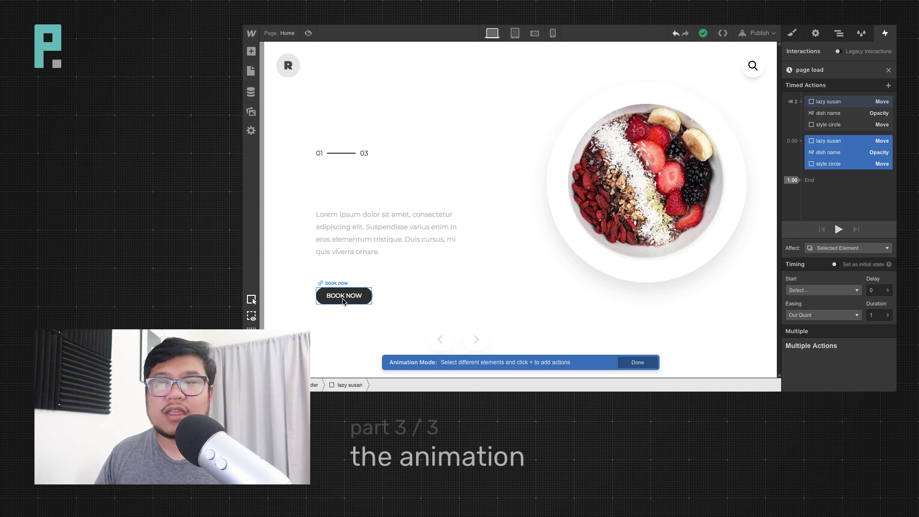
Add an initial-state Opacity action of 0% for the first slide's paragraph
{"action": "left_click", "coordinate": [385, 227]}
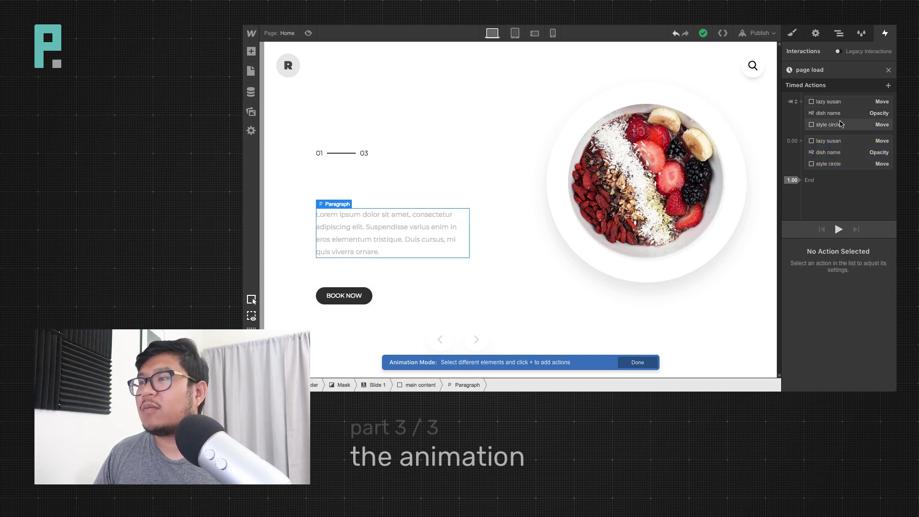
{"action": "left_click", "coordinate": [799, 103]}
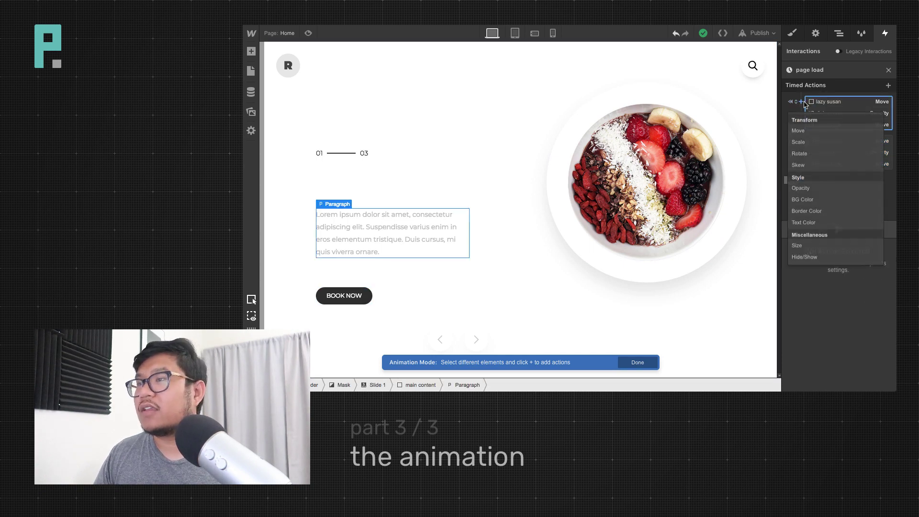
{"action": "left_click", "coordinate": [822, 189]}
{"action": "left_click", "coordinate": [869, 293]}
{"action": "type", "text": "0"}
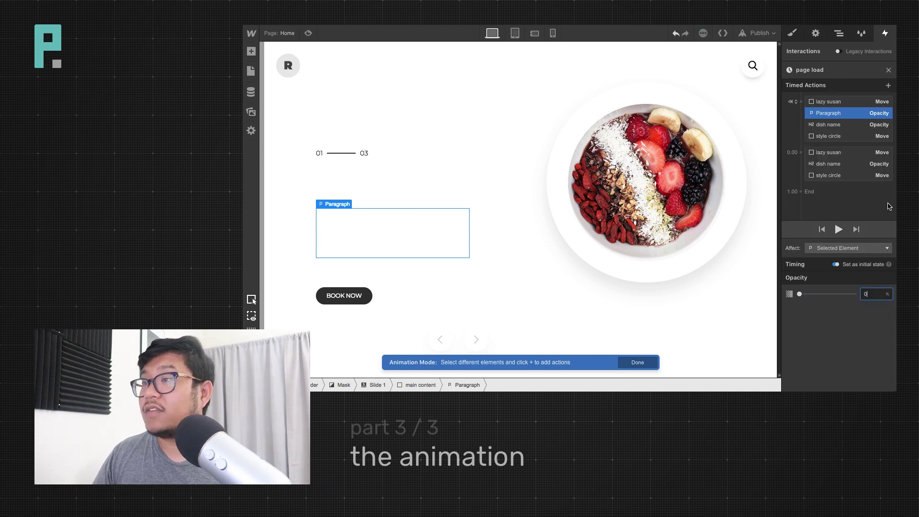
Add a second paragraph Opacity action at 100% and place it in the group starting at 0.00 so it runs with the previous action
{"action": "left_click", "coordinate": [809, 193]}
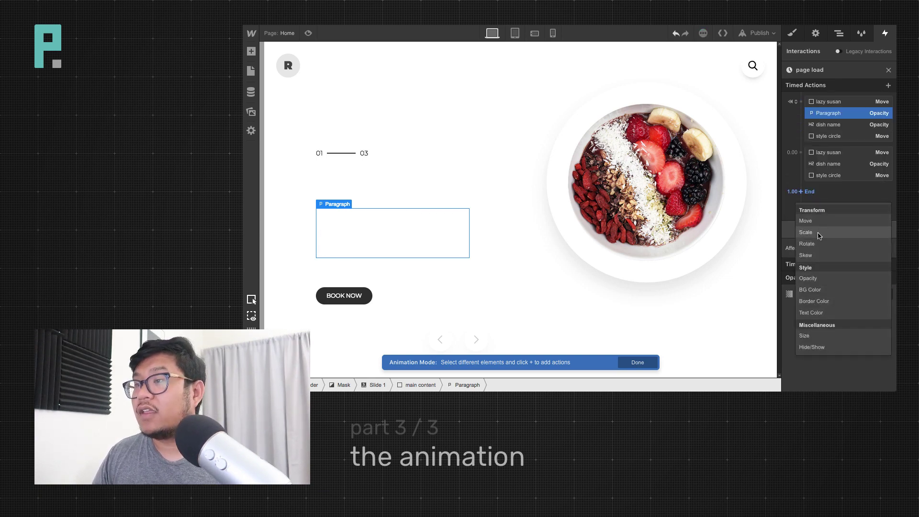
{"action": "left_click", "coordinate": [824, 280]}
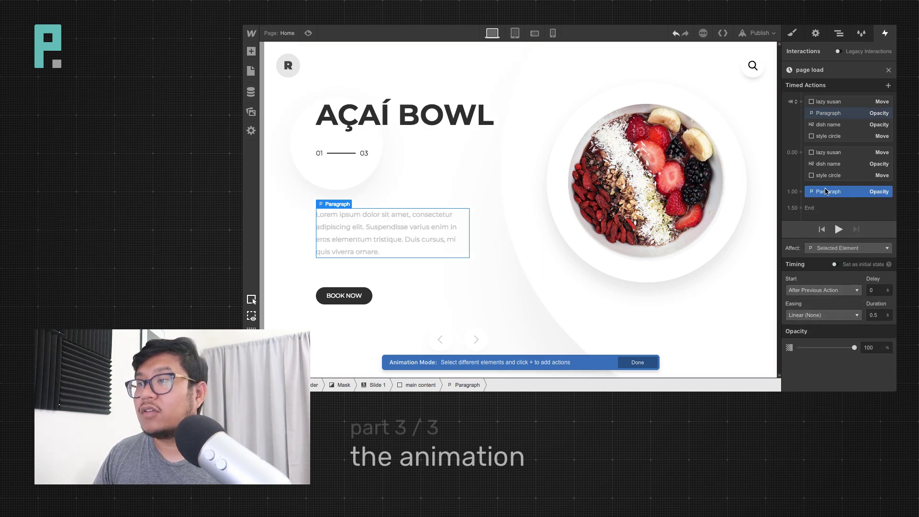
{"action": "left_click_drag", "start_coordinate": [825, 191], "coordinate": [825, 182]}
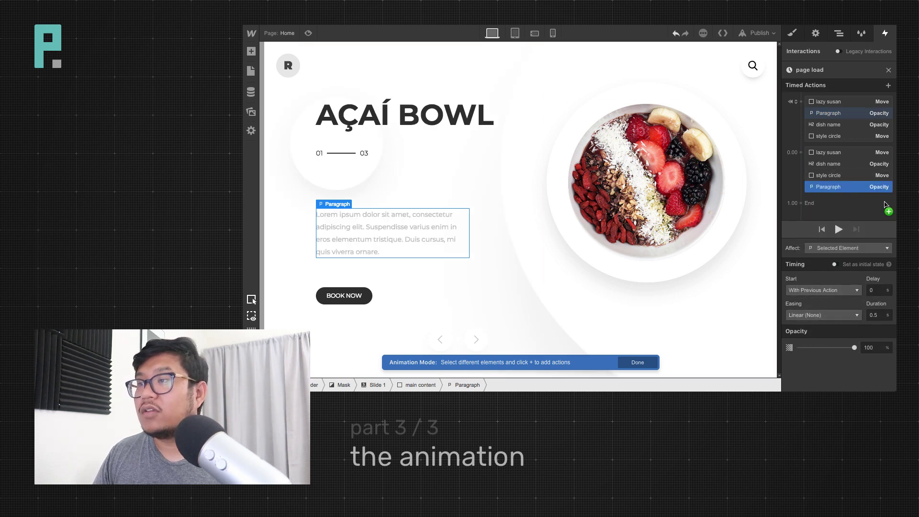
Add Opacity actions for the book now button: 0% as initial state and 100% in the group starting at 0.00
{"action": "left_click", "coordinate": [345, 294]}
{"action": "left_click", "coordinate": [801, 102]}
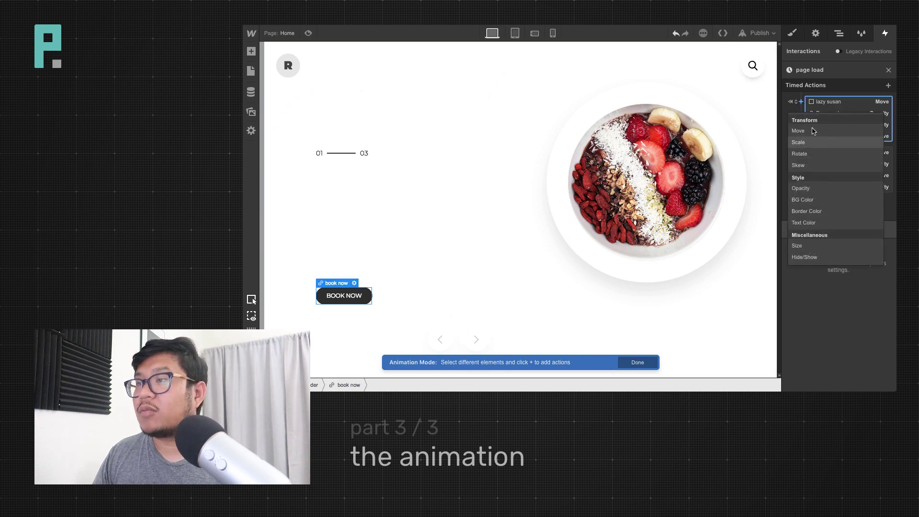
{"action": "left_click", "coordinate": [800, 188]}
{"action": "left_click", "coordinate": [868, 294]}
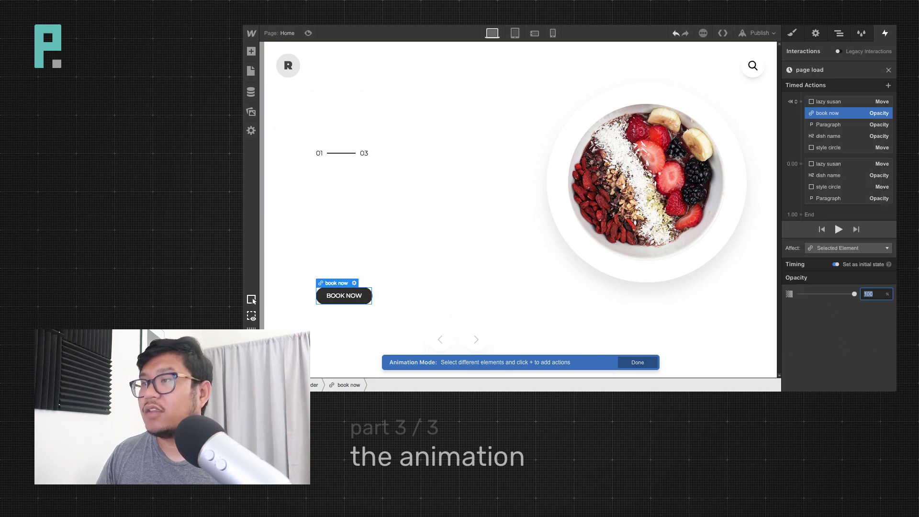
{"action": "type", "text": "0"}
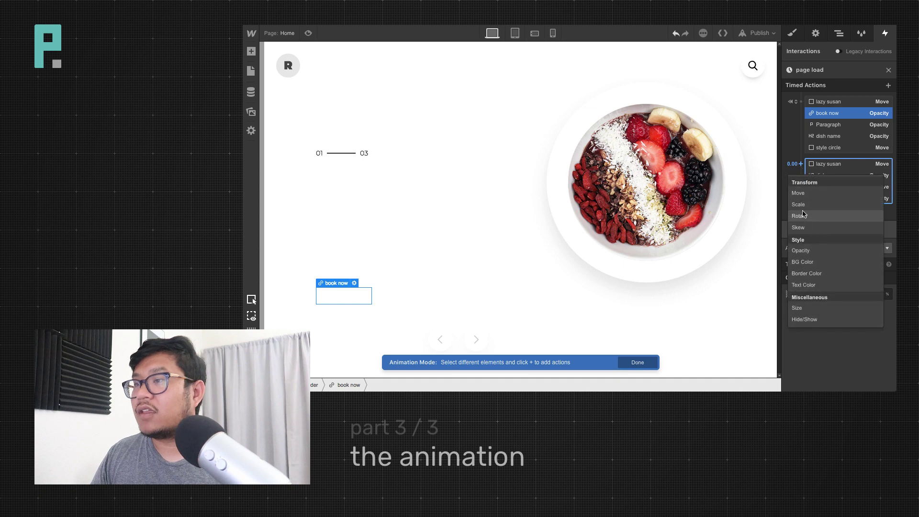
{"action": "left_click", "coordinate": [813, 250]}
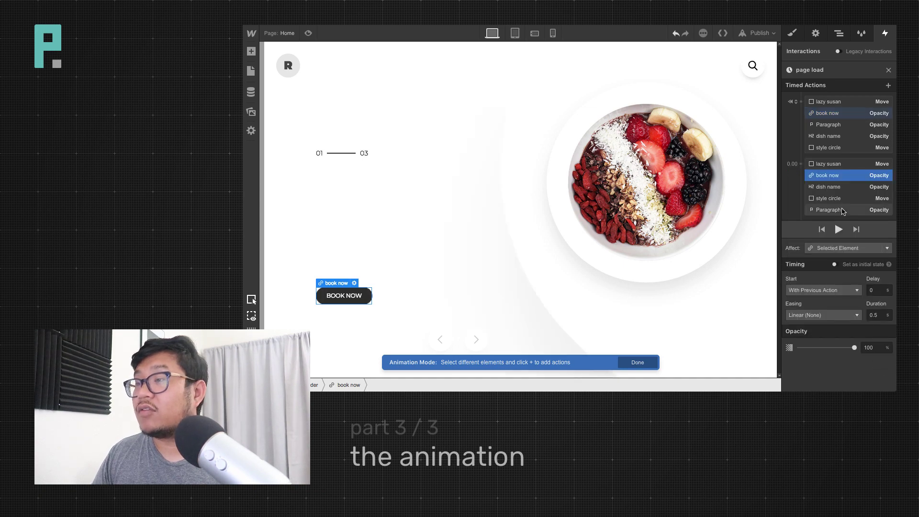
Set all five actions in the 0.00 group to Out Quint easing with a 1 s duration and play the animation
{"action": "left_click", "coordinate": [833, 164]}
{"action": "left_click", "coordinate": [833, 199], "text": "shift"}
{"action": "left_click", "coordinate": [833, 213], "text": "shift"}
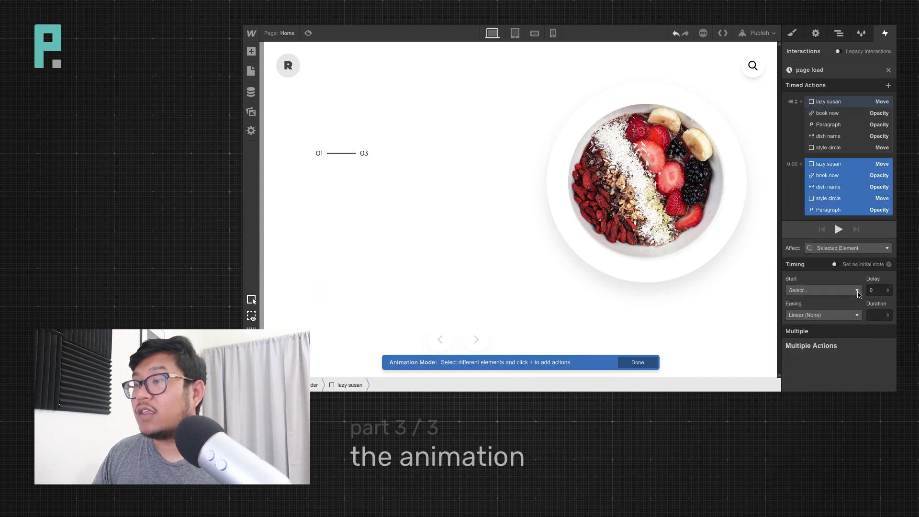
{"action": "left_click", "coordinate": [823, 315]}
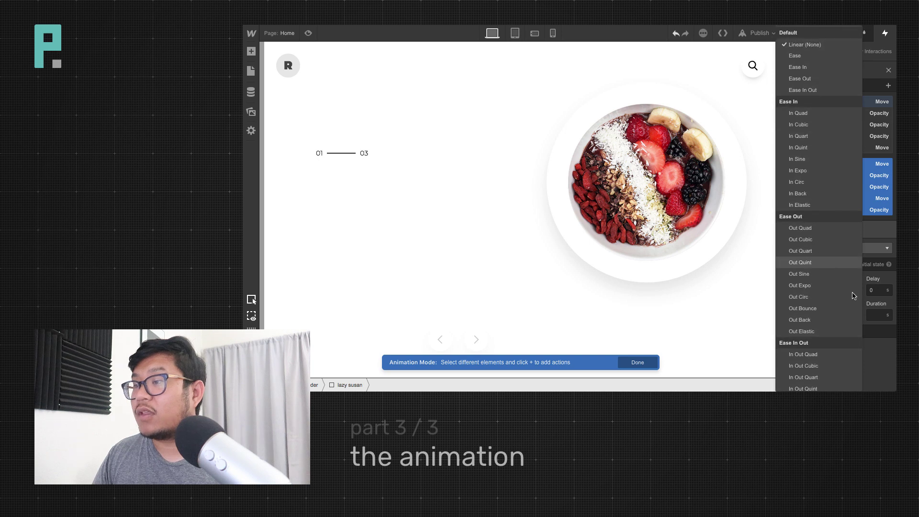
{"action": "left_click", "coordinate": [827, 263]}
{"action": "left_click", "coordinate": [877, 315]}
{"action": "type", "text": "1"}
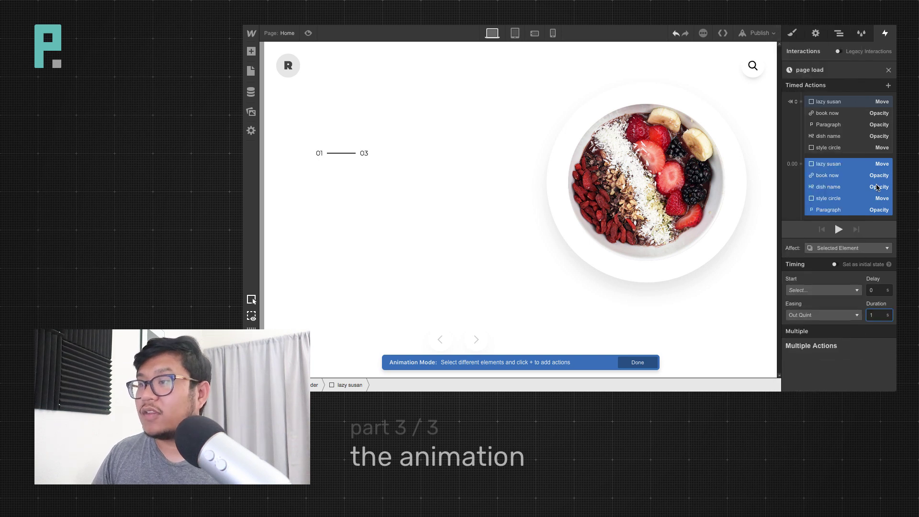
{"action": "left_click", "coordinate": [835, 232]}
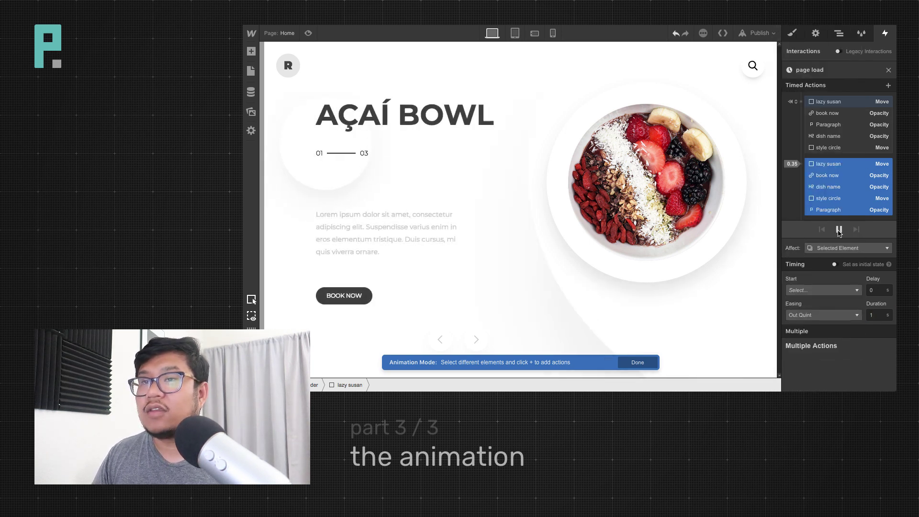
Preview the page load animation in page preview, inspect both dish name Opacity actions and replay the timeline
{"action": "left_click", "coordinate": [307, 33]}
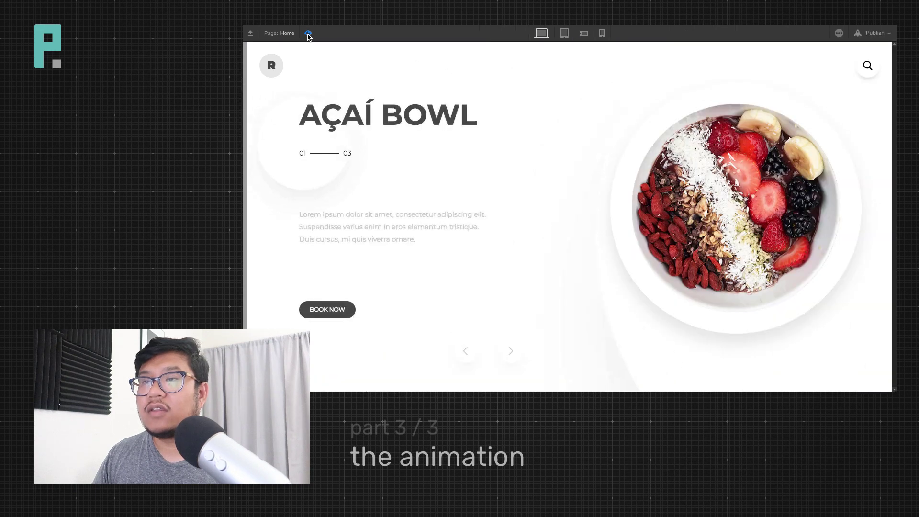
{"action": "left_click", "coordinate": [308, 35]}
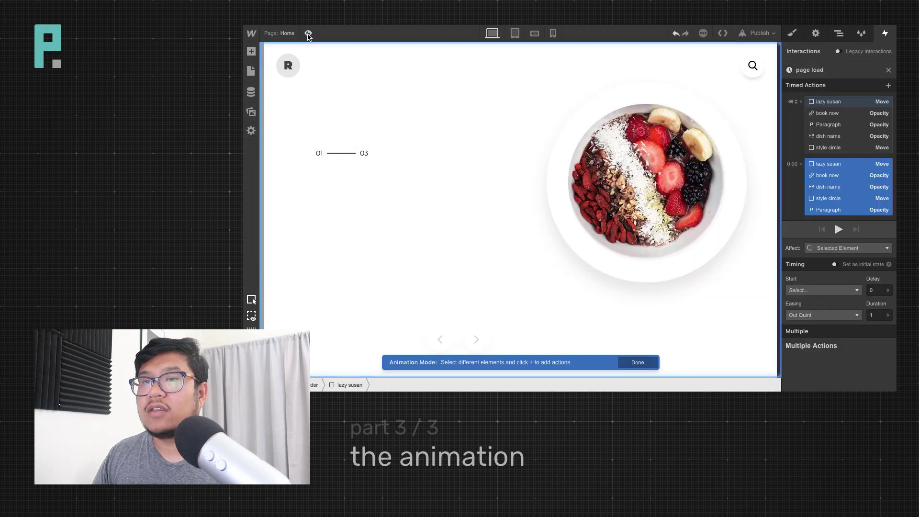
{"action": "left_click", "coordinate": [308, 34]}
{"action": "left_click", "coordinate": [308, 34]}
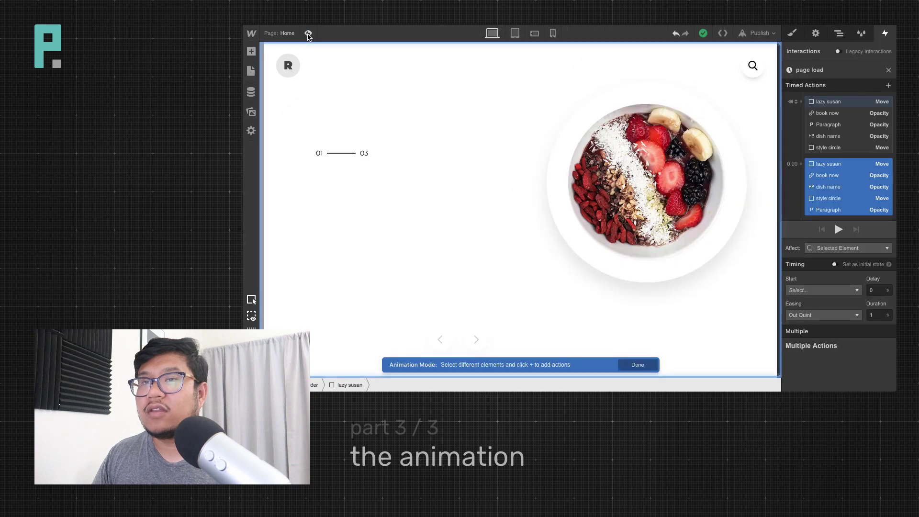
{"action": "left_click", "coordinate": [839, 230]}
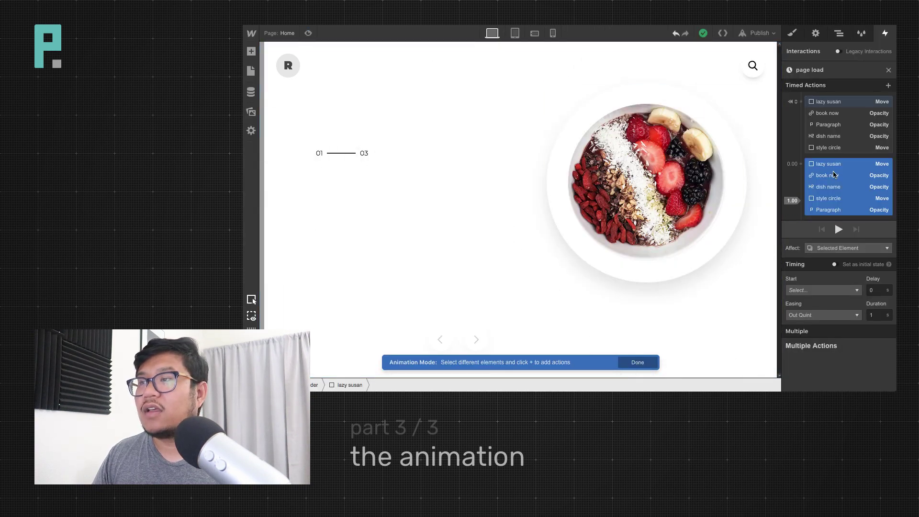
{"action": "left_click", "coordinate": [850, 189]}
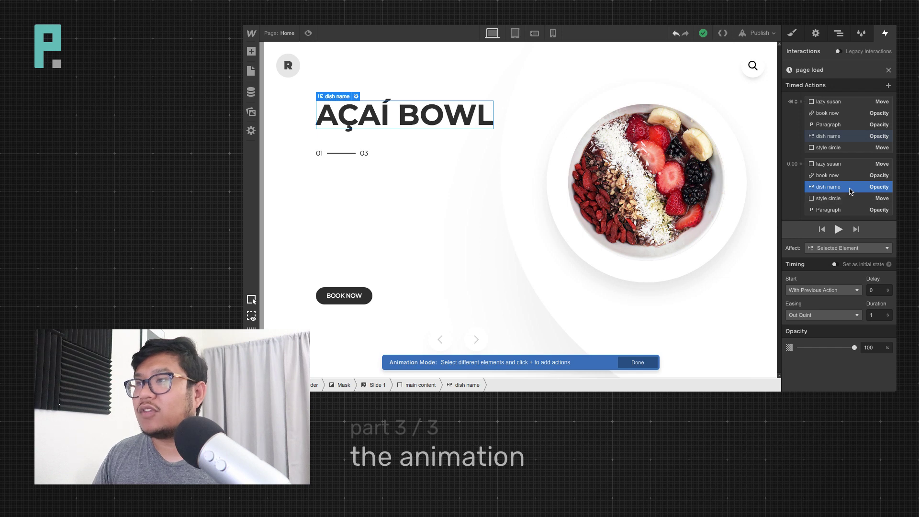
{"action": "left_click", "coordinate": [838, 137]}
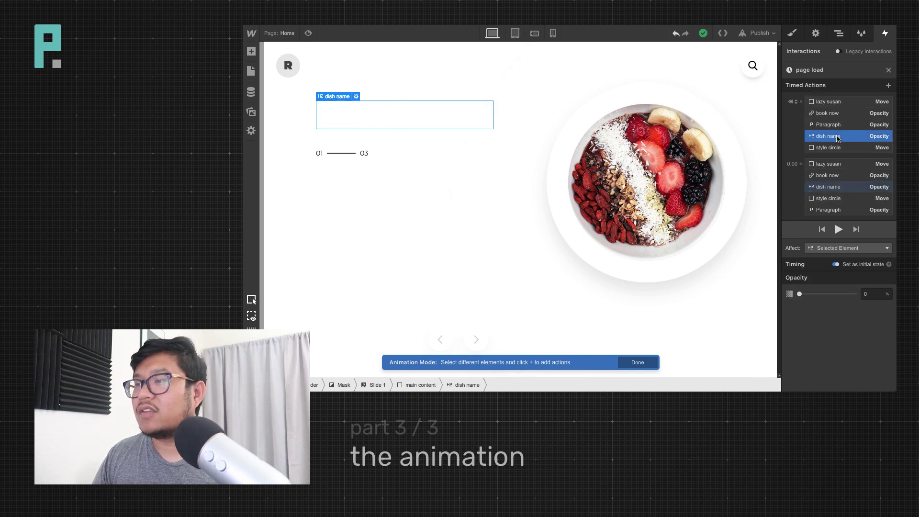
{"action": "left_click", "coordinate": [838, 230]}
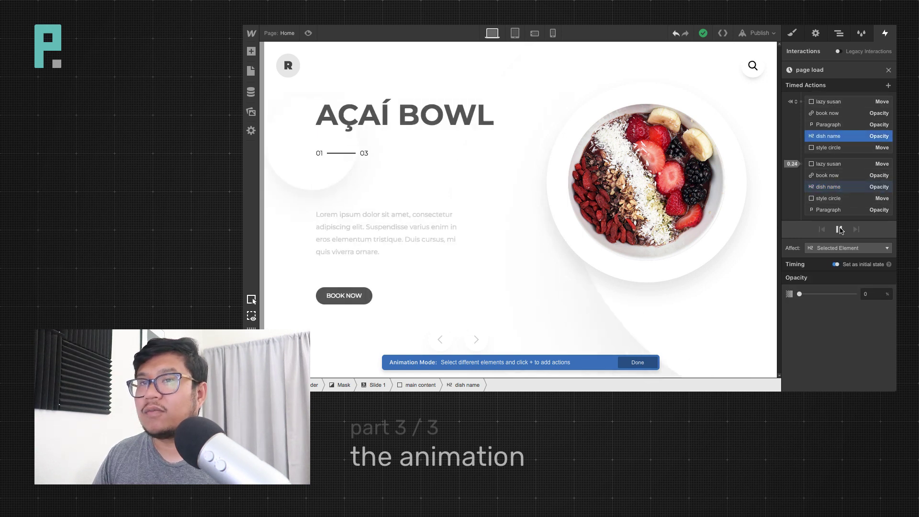
{"action": "left_click", "coordinate": [831, 188]}
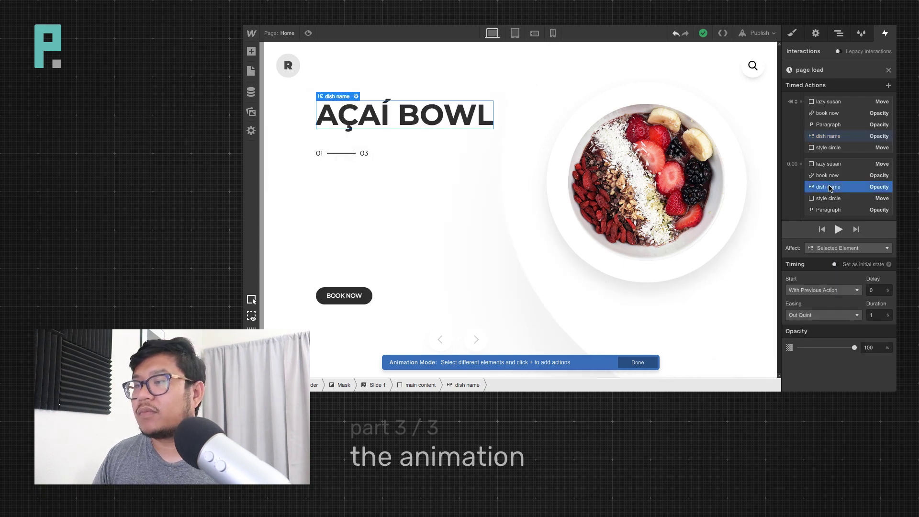
{"action": "left_click", "coordinate": [839, 229]}
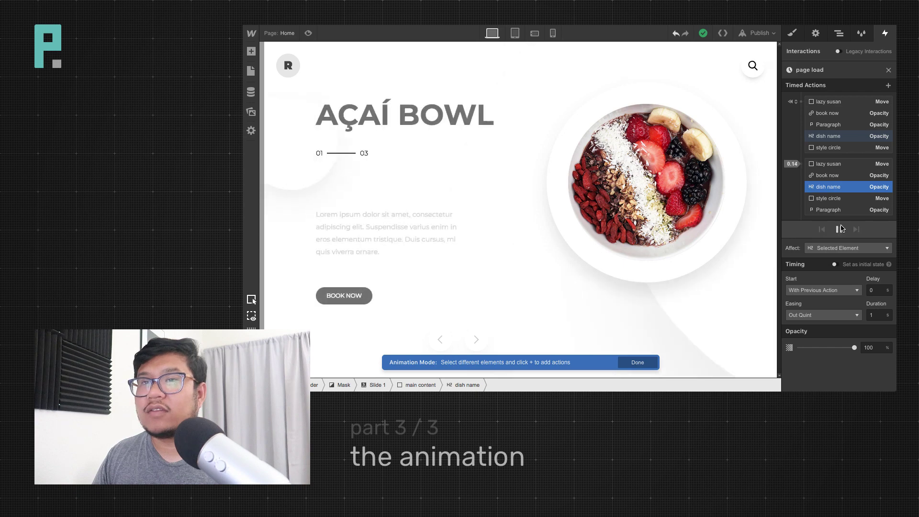
{"action": "left_click", "coordinate": [839, 229]}
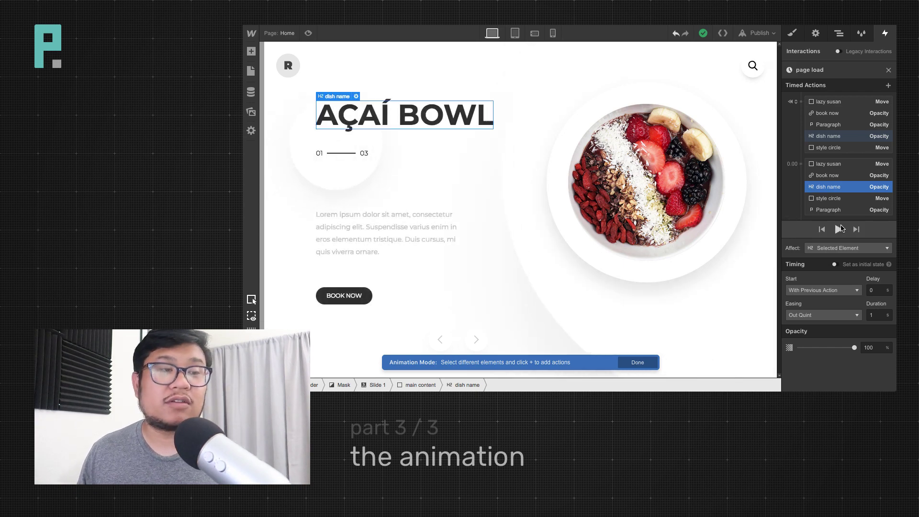
{"action": "left_click", "coordinate": [840, 229]}
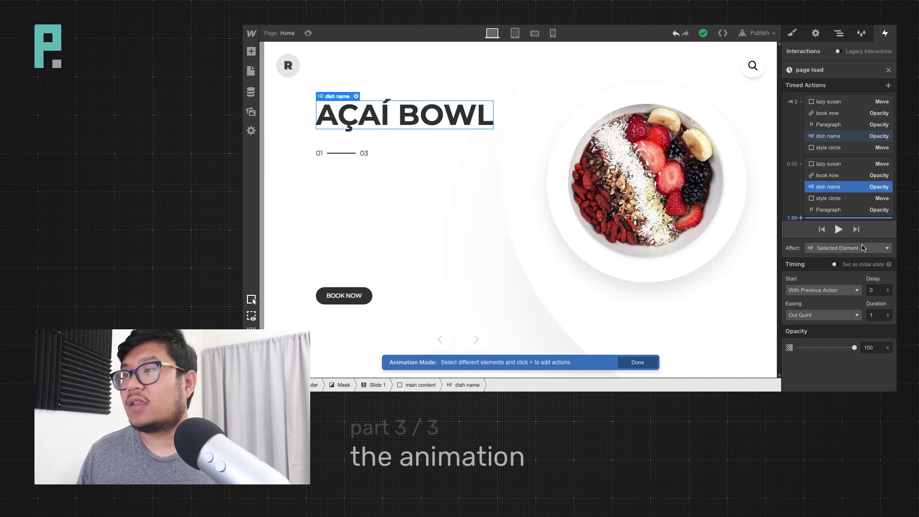
Set the duration of all five actions in the 0.00 group to 1.25 s and replay the animation
{"action": "left_click", "coordinate": [833, 165]}
{"action": "left_click", "coordinate": [842, 210], "text": "shift"}
{"action": "left_click", "coordinate": [876, 314]}
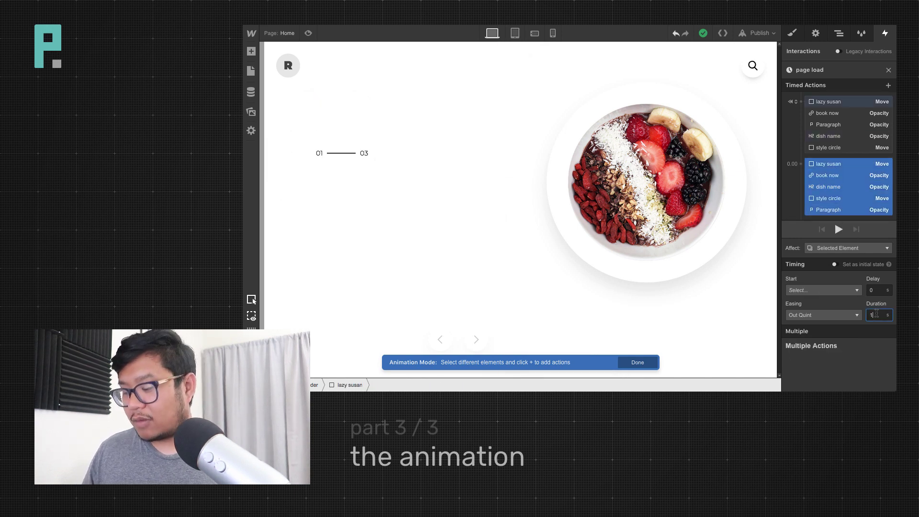
{"action": "left_click", "coordinate": [839, 230]}
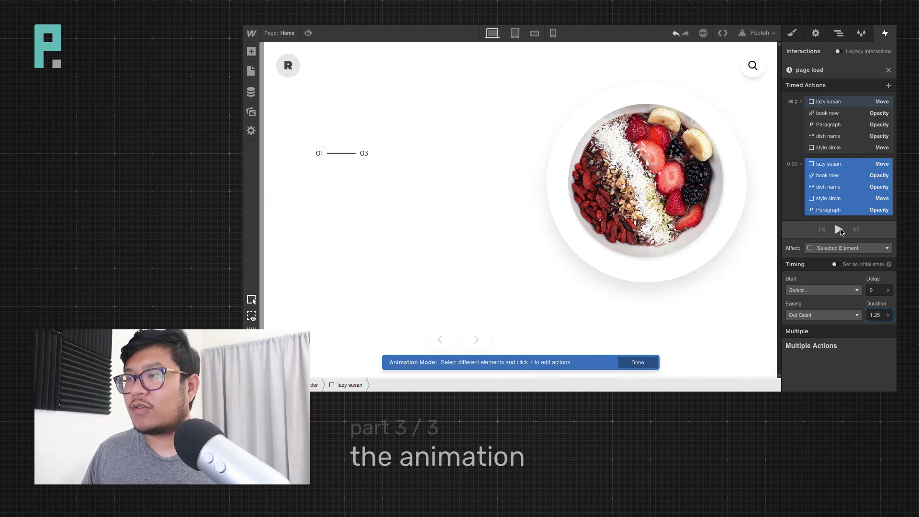
{"action": "left_click", "coordinate": [839, 230]}
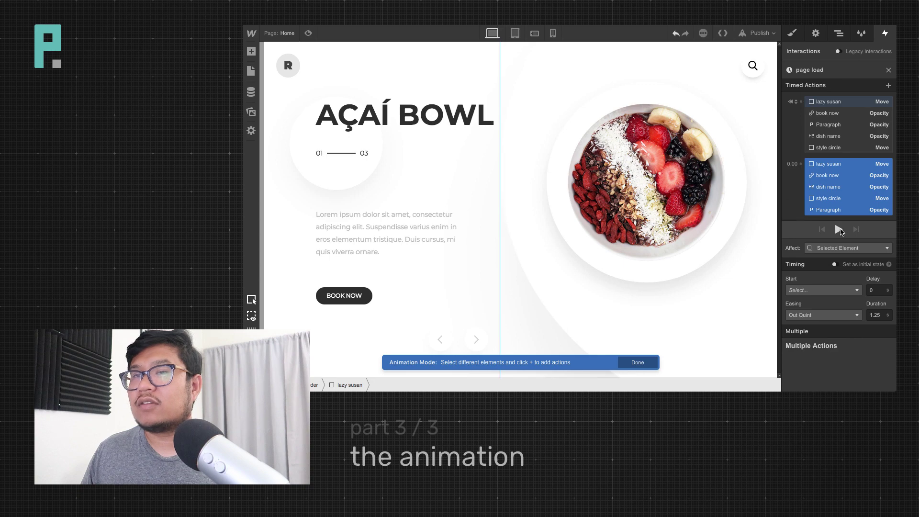
{"action": "left_click", "coordinate": [839, 230]}
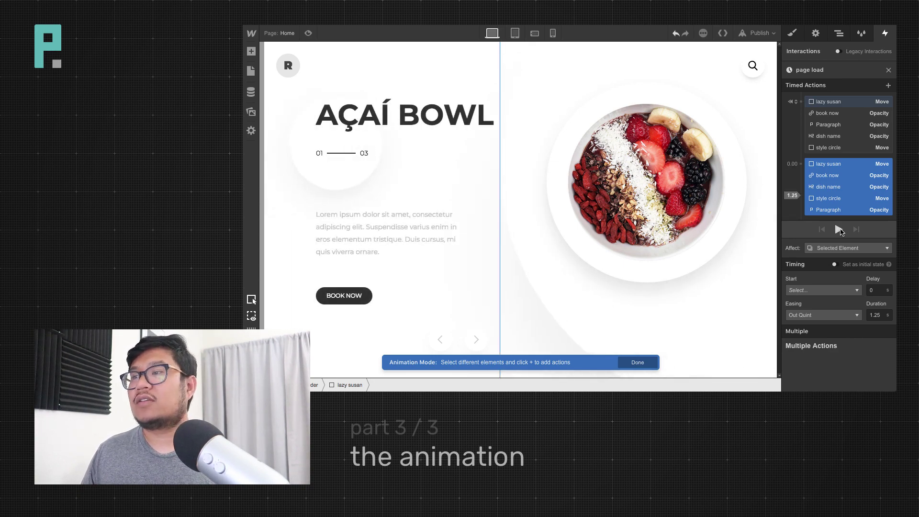
Inspect the lazy susan, book now, dish name, style circle and Paragraph actions of the page load animation and play it
{"action": "left_click", "coordinate": [839, 204]}
{"action": "left_click", "coordinate": [839, 202]}
{"action": "left_click", "coordinate": [837, 211]}
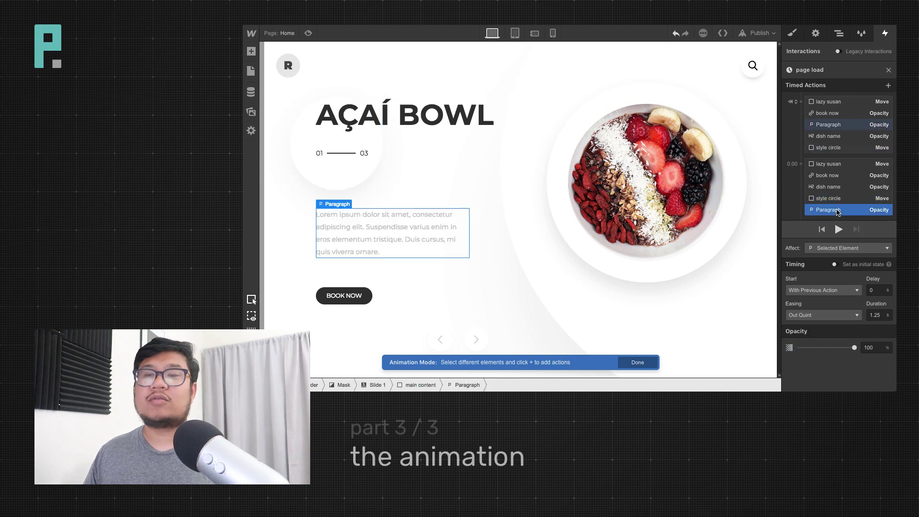
{"action": "scroll", "coordinate": [838, 209], "scroll_direction": "down", "scroll_amount": 1}
{"action": "left_click", "coordinate": [838, 172]}
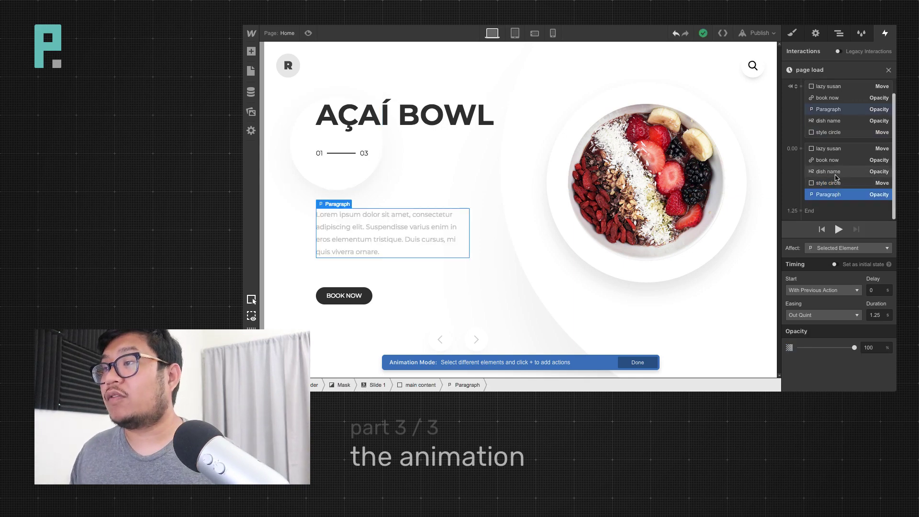
{"action": "left_click", "coordinate": [838, 151]}
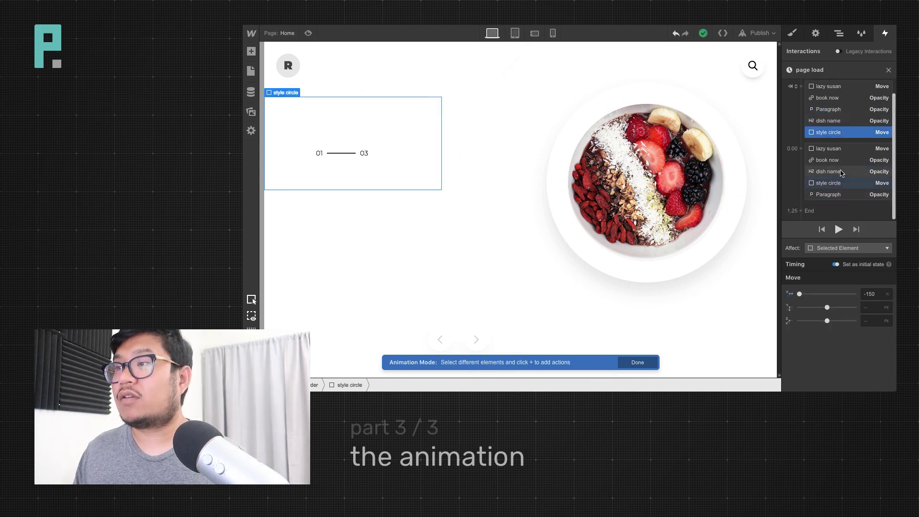
{"action": "left_click", "coordinate": [841, 172]}
{"action": "left_click", "coordinate": [838, 183]}
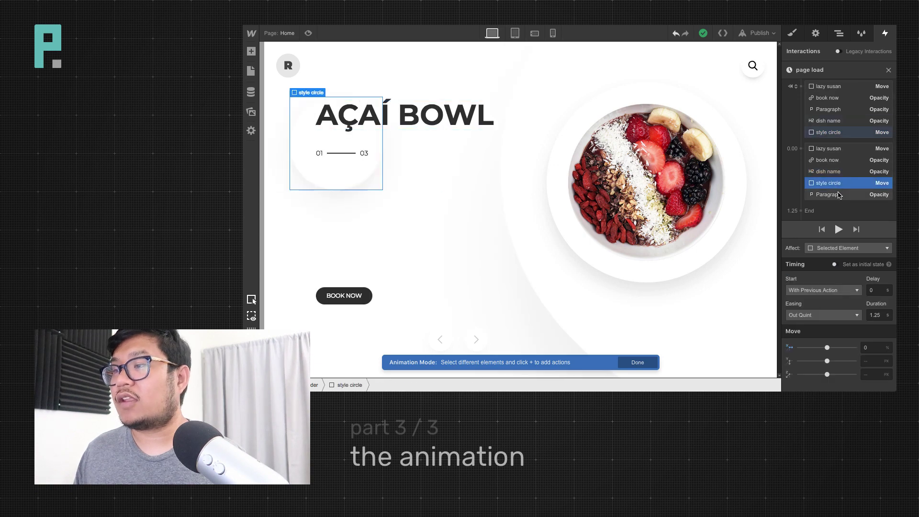
{"action": "left_click", "coordinate": [838, 194]}
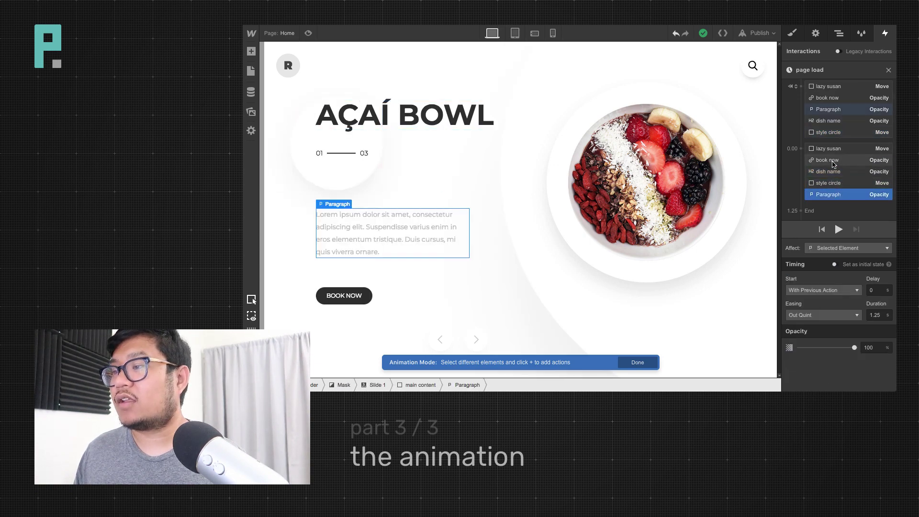
{"action": "left_click", "coordinate": [834, 161]}
{"action": "left_click", "coordinate": [838, 230]}
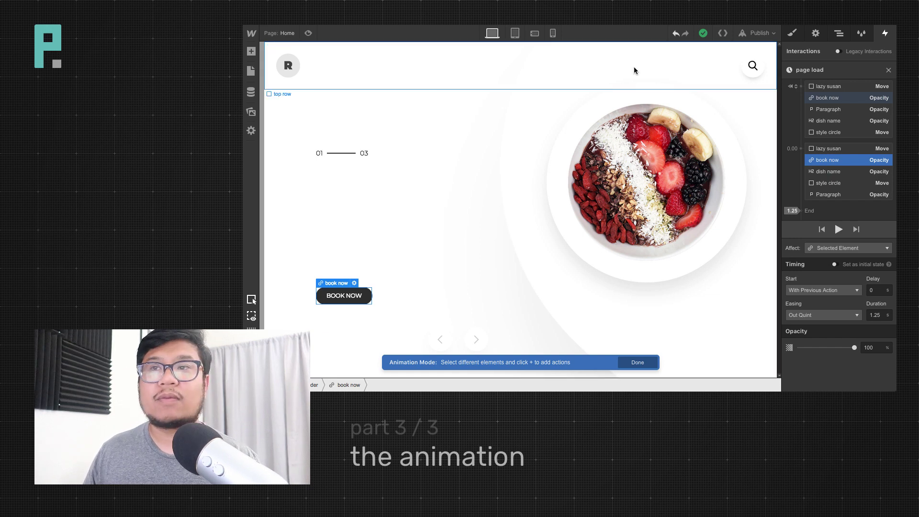
Add initial-state Move and Opacity actions for the top row, with the Move set to -100 on the Y axis
{"action": "left_click", "coordinate": [463, 72]}
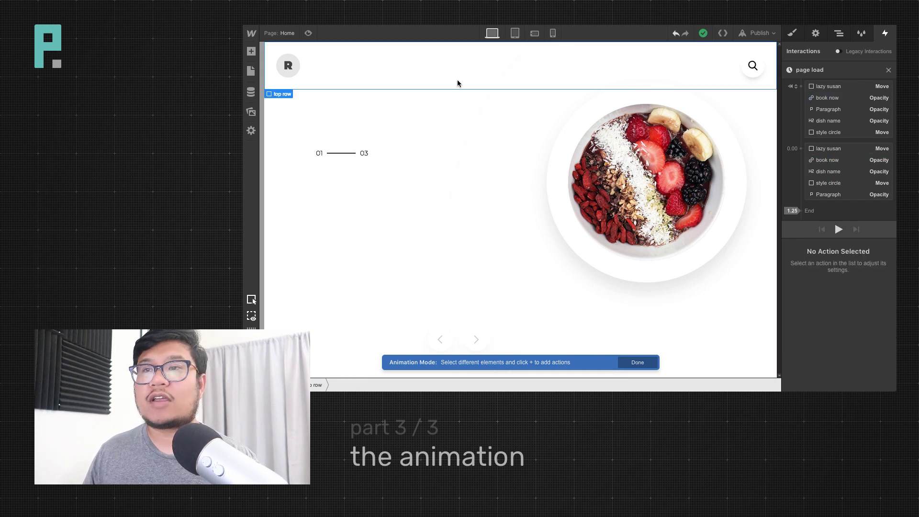
{"action": "left_click", "coordinate": [801, 87]}
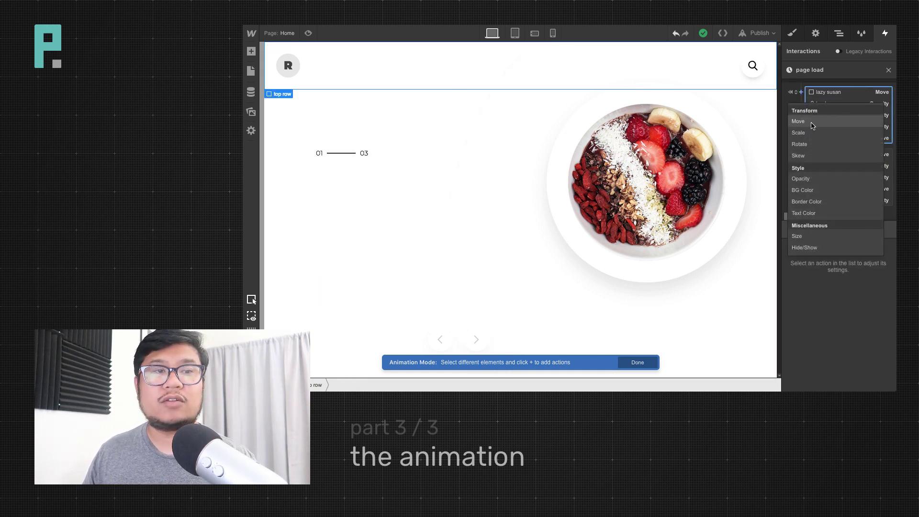
{"action": "left_click", "coordinate": [812, 125]}
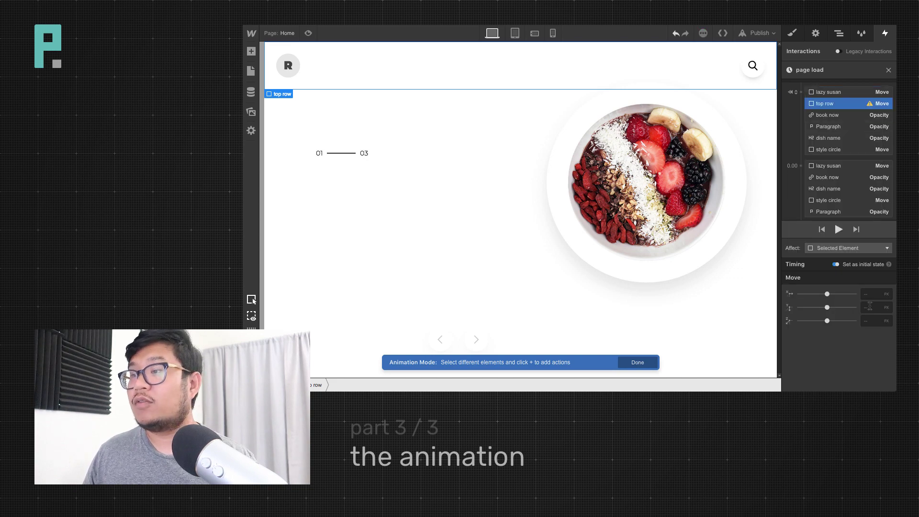
{"action": "left_click_drag", "start_coordinate": [824, 307], "coordinate": [822, 307]}
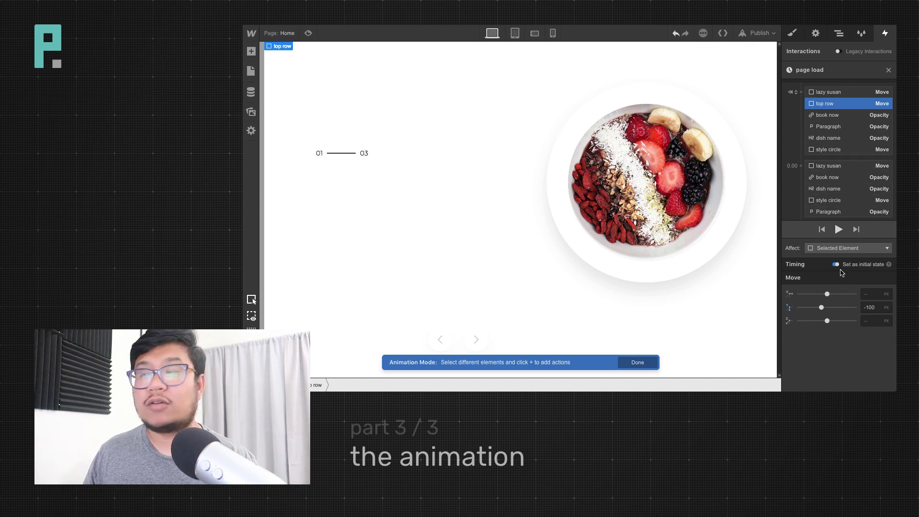
{"action": "left_click", "coordinate": [801, 92]}
{"action": "left_click", "coordinate": [833, 177]}
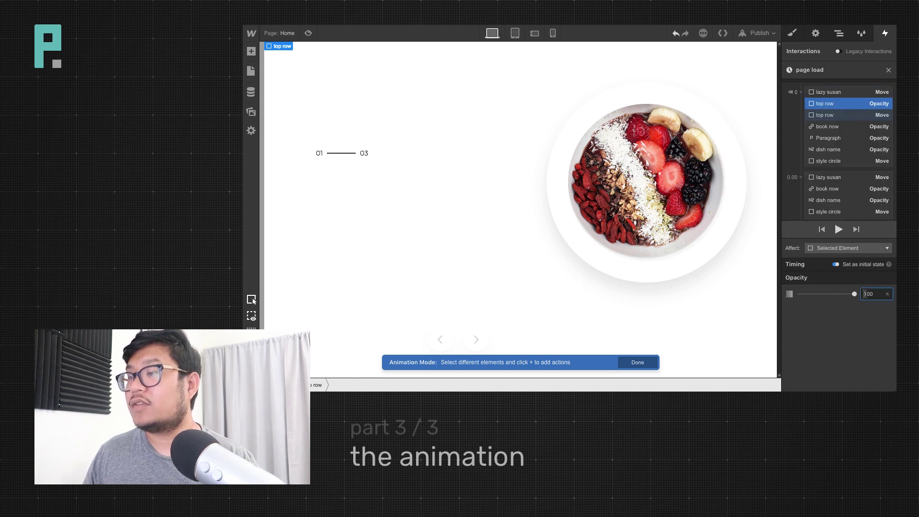
Add Move and Opacity actions for the top row in the 0.00 group, with the Move set to 0 on the Y axis
{"action": "left_click", "coordinate": [801, 178]}
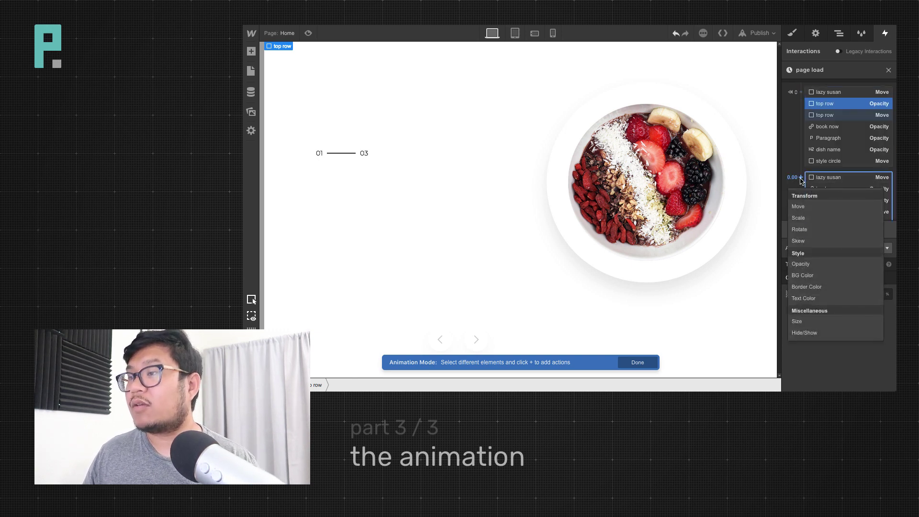
{"action": "left_click", "coordinate": [816, 208]}
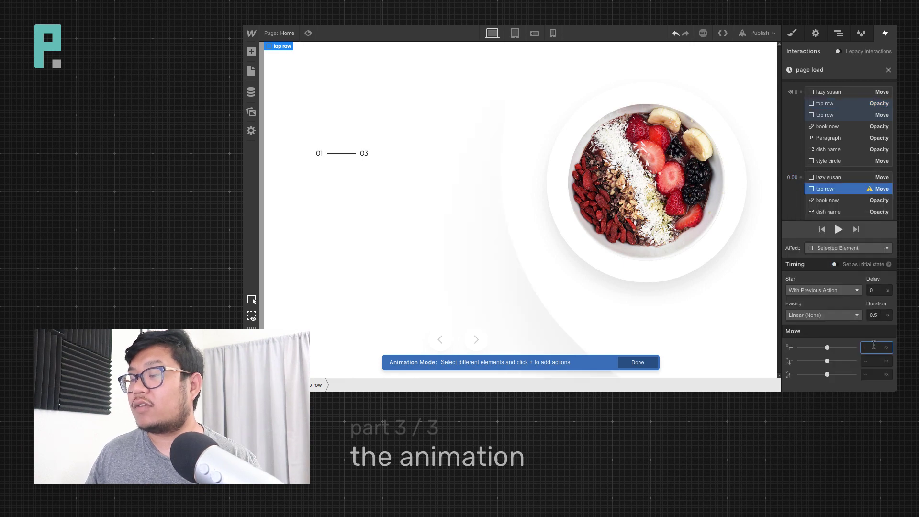
{"action": "left_click", "coordinate": [872, 360]}
{"action": "type", "text": "0"}
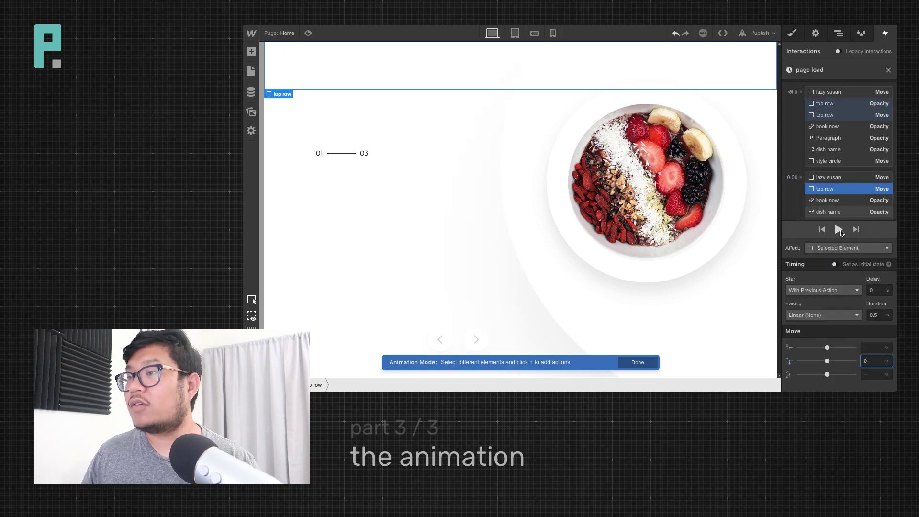
{"action": "left_click", "coordinate": [801, 177]}
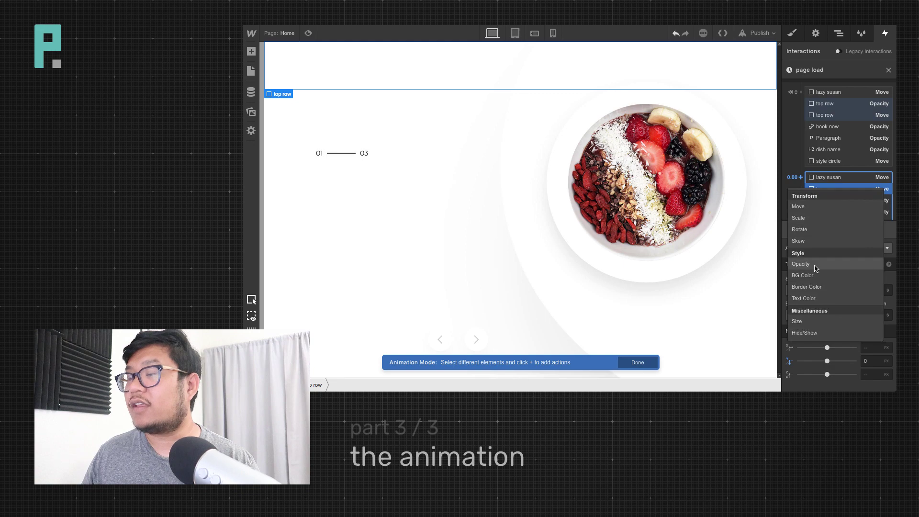
{"action": "left_click", "coordinate": [813, 264]}
Set both top row actions in the 0.00 group to a 1.25 s duration and Out Quint easing
{"action": "scroll", "coordinate": [839, 158], "scroll_direction": "down", "scroll_amount": 2}
{"action": "left_click", "coordinate": [839, 154], "text": "shift"}
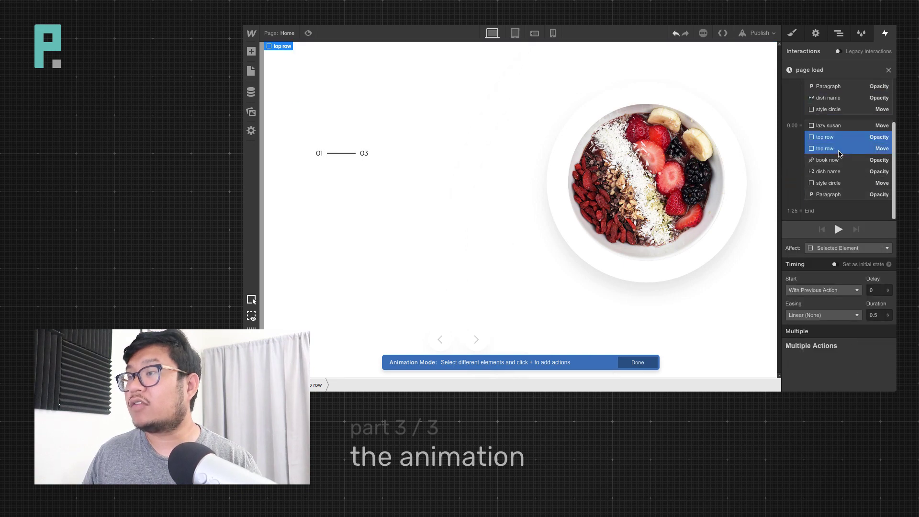
{"action": "left_click", "coordinate": [865, 315]}
{"action": "type", "text": "1.25"}
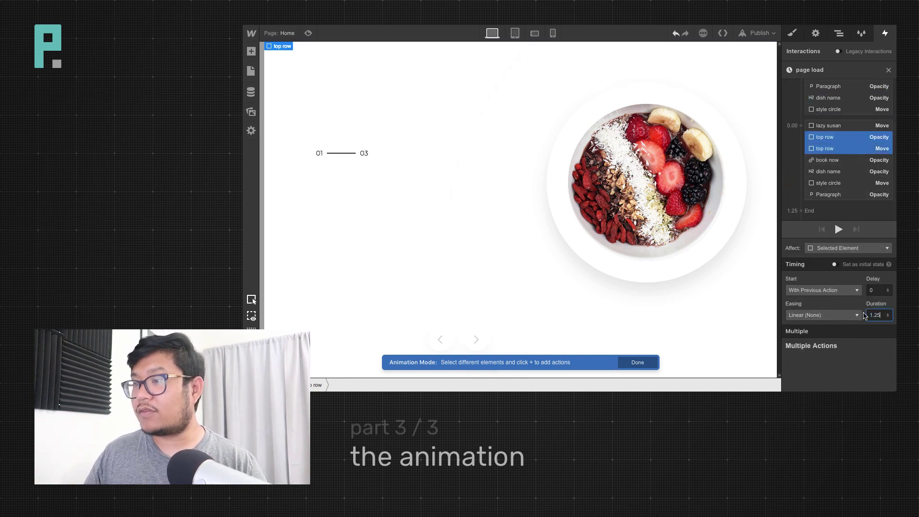
{"action": "left_click", "coordinate": [817, 315]}
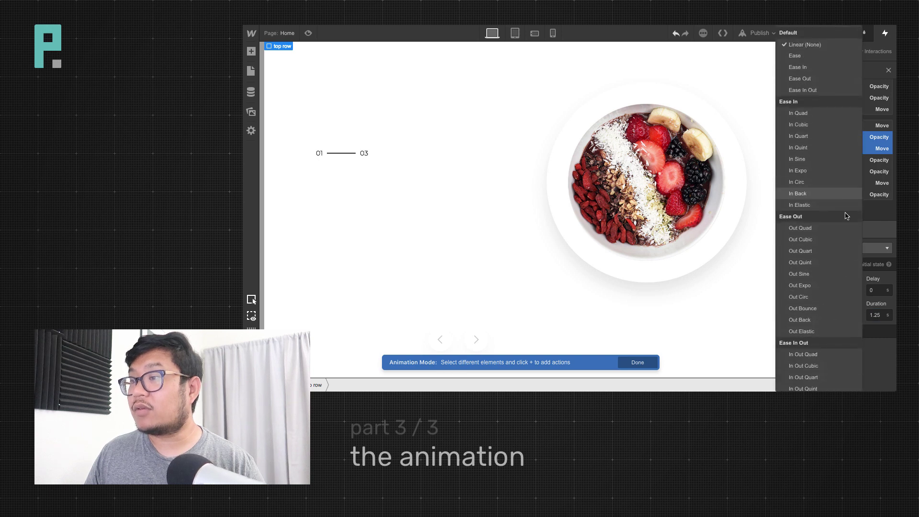
{"action": "left_click", "coordinate": [829, 262]}
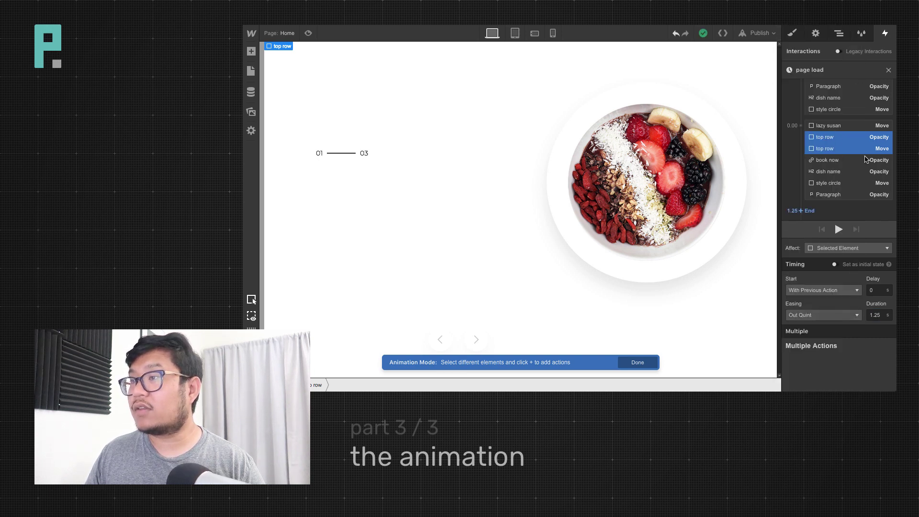
Set all seven actions in the 0.00 group to Out Quint easing with a 1.25 s duration
{"action": "left_click", "coordinate": [828, 126]}
{"action": "left_click", "coordinate": [828, 194], "text": "shift"}
{"action": "left_click", "coordinate": [817, 315]}
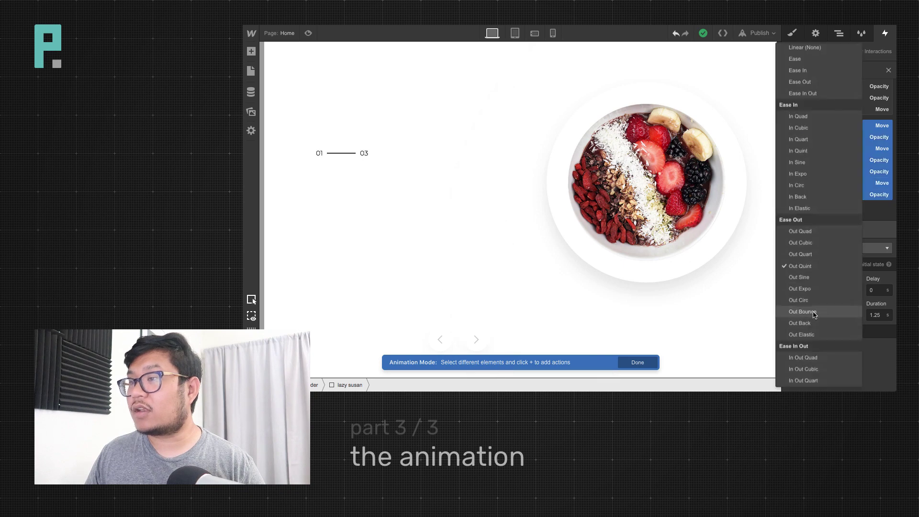
{"action": "left_click", "coordinate": [817, 262]}
{"action": "left_click", "coordinate": [878, 315]}
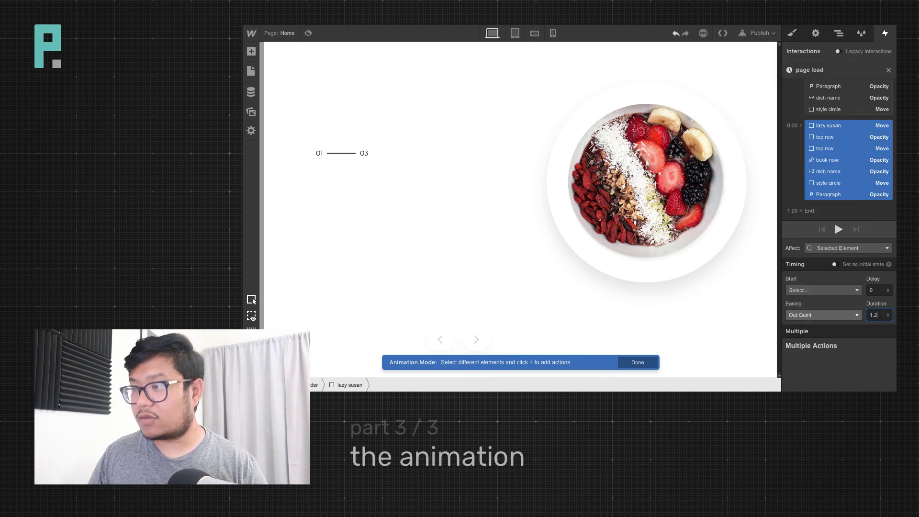
{"action": "type", "text": "1.25"}
Replay the page load animation in page preview and close the animation's timeline
{"action": "left_click", "coordinate": [309, 33]}
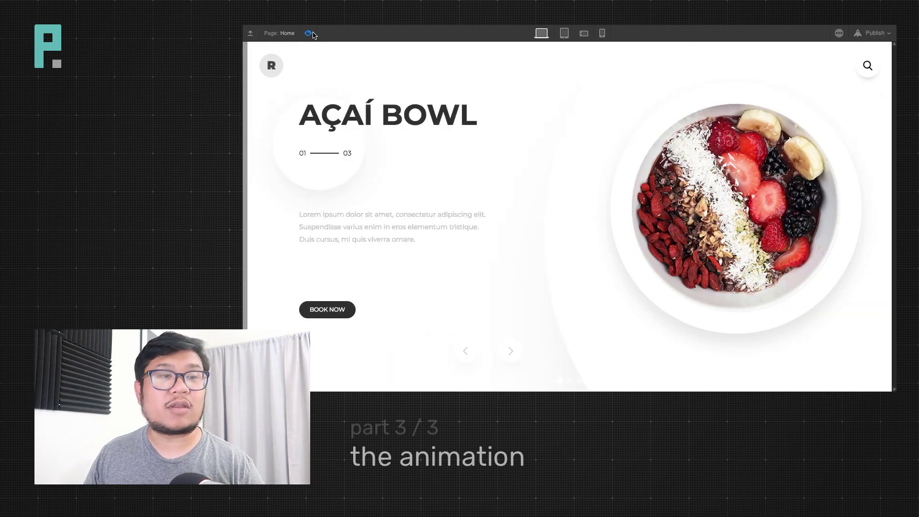
{"action": "left_click", "coordinate": [310, 33]}
{"action": "left_click", "coordinate": [309, 33]}
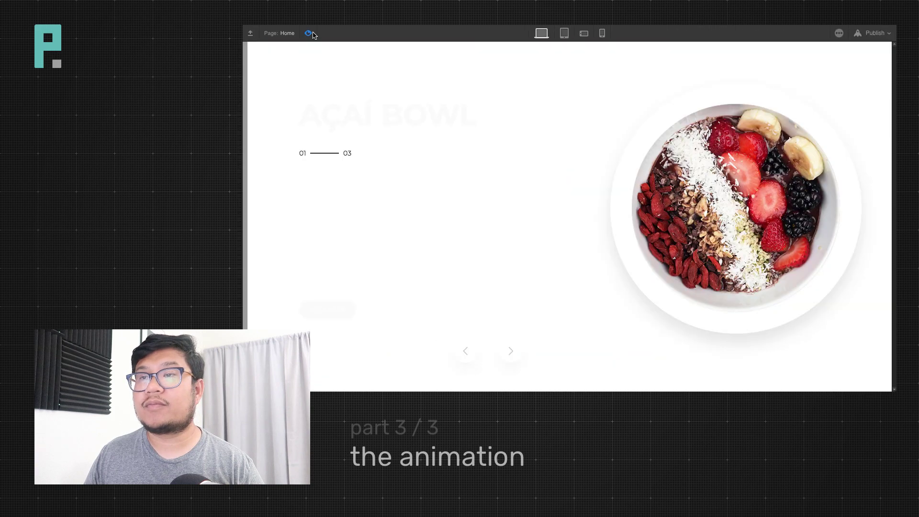
{"action": "left_click", "coordinate": [309, 33]}
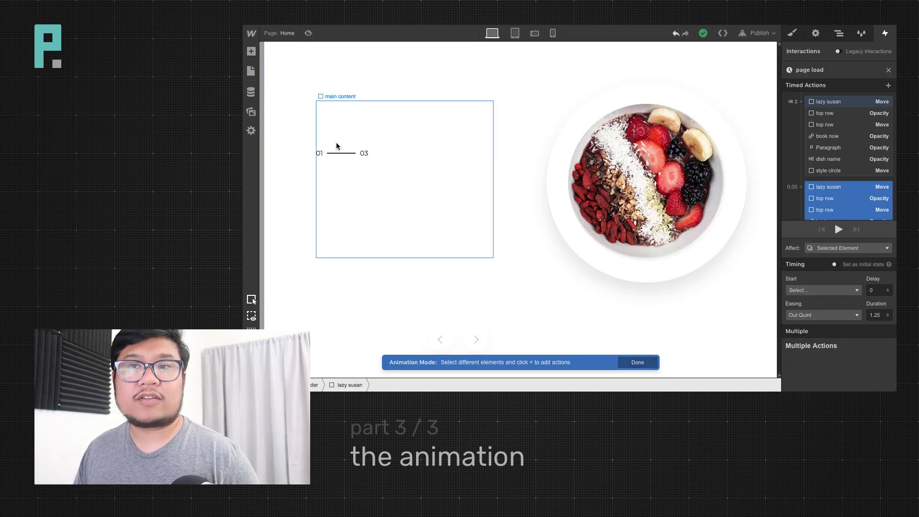
{"action": "left_click", "coordinate": [888, 71]}
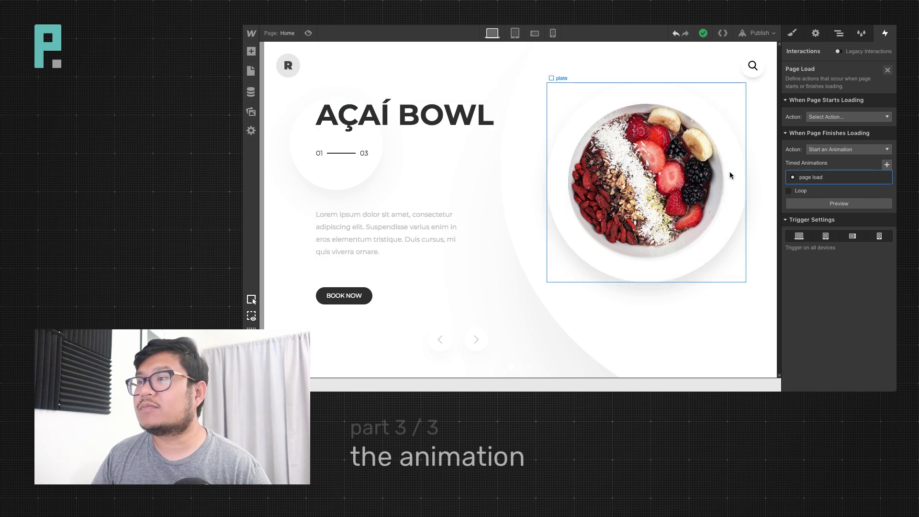
Reopen the page load animation and add an initial-state Move action for the plate, set to 115% on the X axis
{"action": "left_click", "coordinate": [814, 177]}
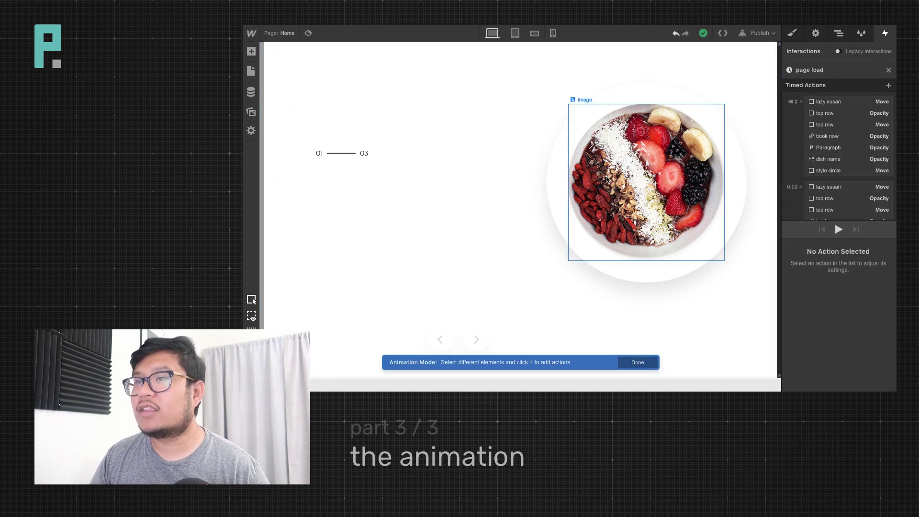
{"action": "left_click", "coordinate": [584, 180]}
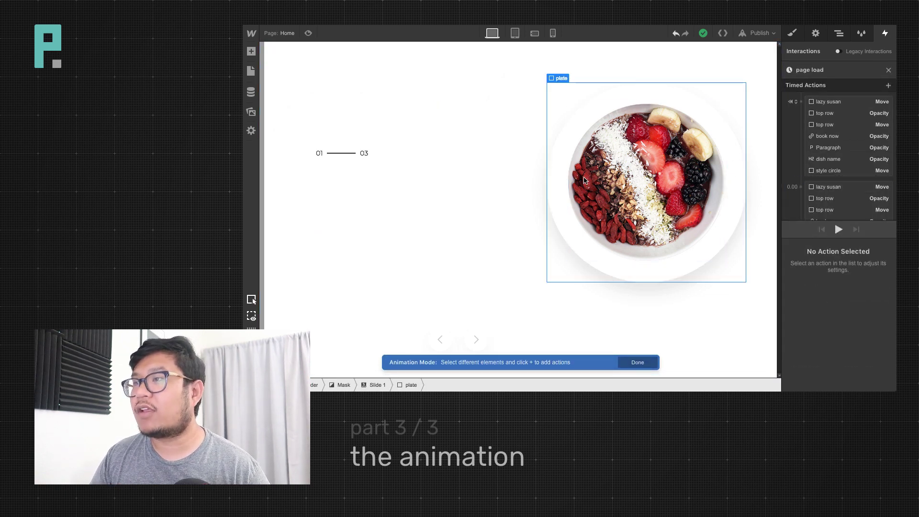
{"action": "left_click", "coordinate": [801, 101]}
{"action": "left_click", "coordinate": [824, 134]}
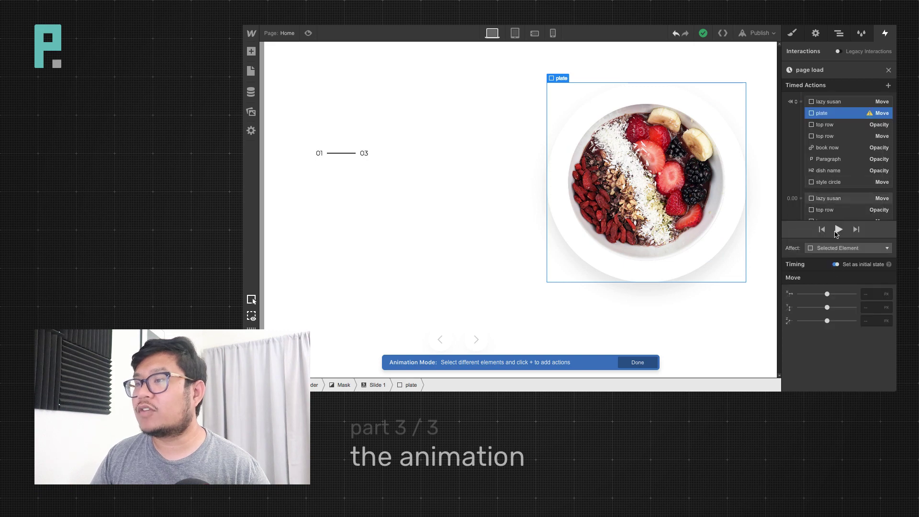
{"action": "mouse_move", "coordinate": [827, 294]}
{"action": "left_mouse_down"}
{"action": "mouse_move", "coordinate": [856, 294]}
{"action": "mouse_move", "coordinate": [824, 294]}
{"action": "left_mouse_up"}
{"action": "left_click", "coordinate": [872, 296]}
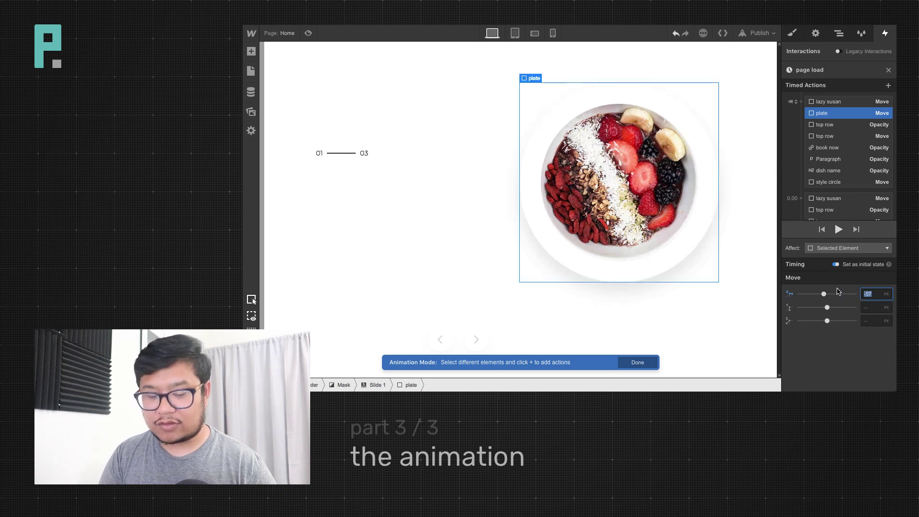
{"action": "type", "text": "75%"}
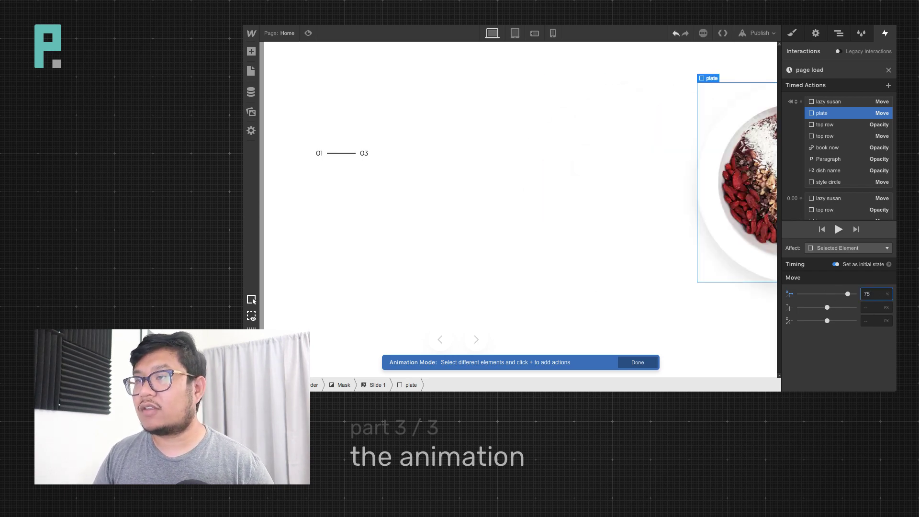
{"action": "key", "text": "BackSpace"}
{"action": "key", "text": "BackSpace"}
{"action": "type", "text": "125"}
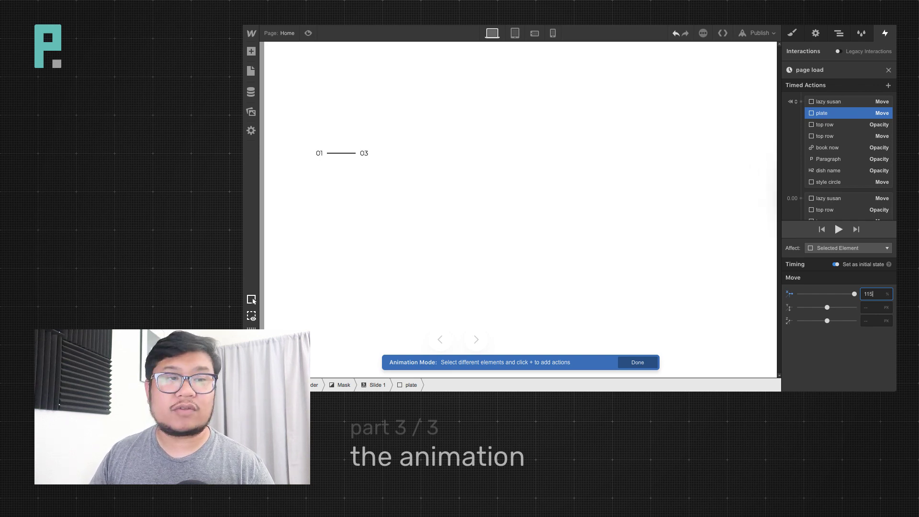
Add a Move action for the plate in the 0.00 group, set to 0% on the X axis
{"action": "scroll", "coordinate": [850, 197], "scroll_direction": "down", "scroll_amount": 1}
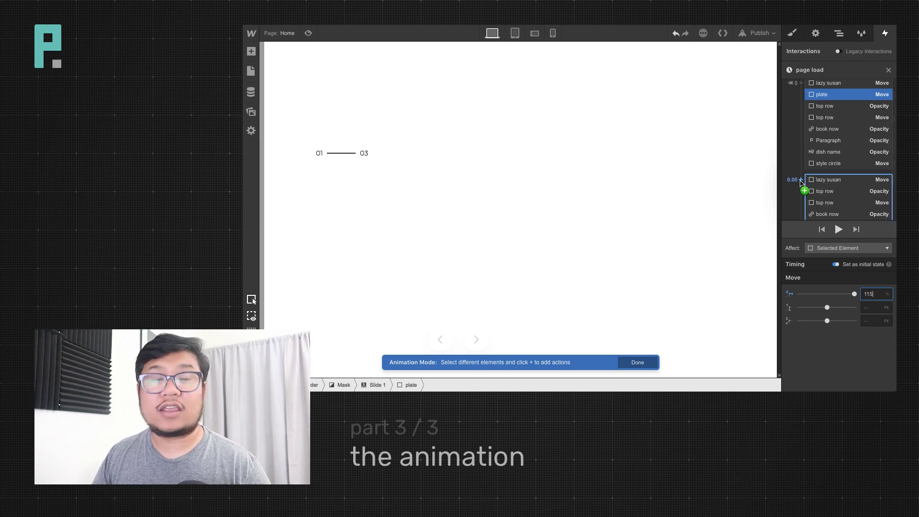
{"action": "left_click", "coordinate": [800, 181]}
{"action": "left_click", "coordinate": [829, 212]}
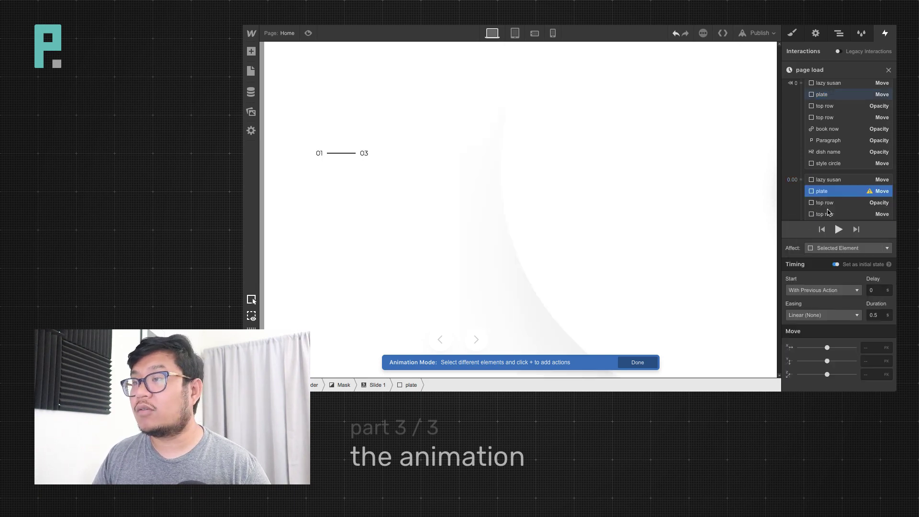
{"action": "left_click", "coordinate": [871, 348]}
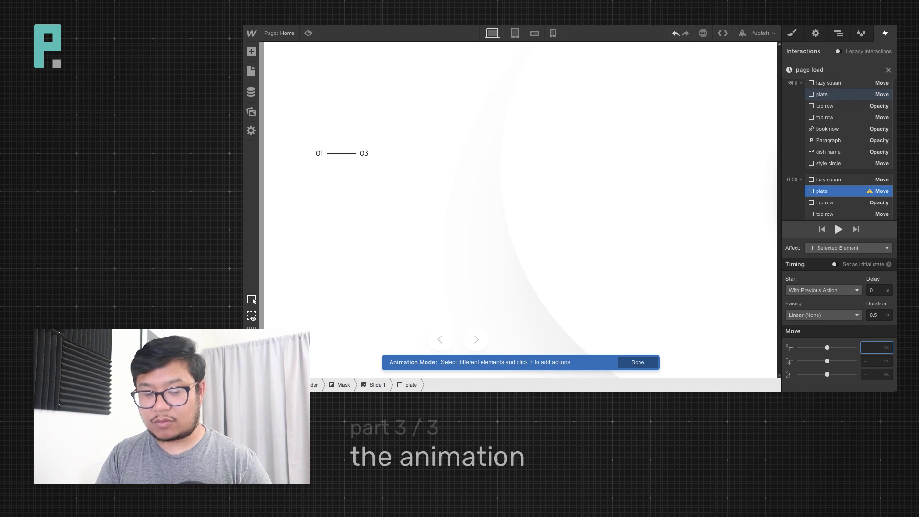
{"action": "type", "text": "0"}
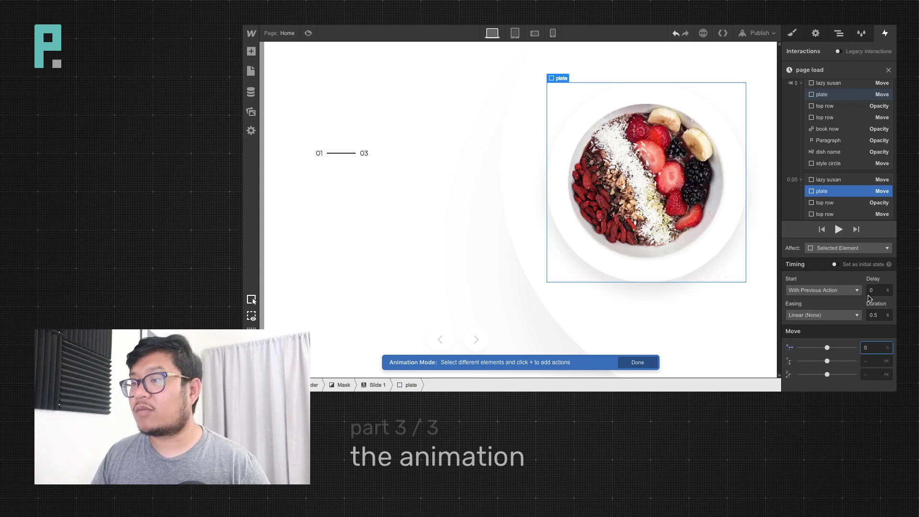
Set the plate's Move action in the 0.00 group to Out Quint easing with a 1.25 s duration and play the animation
{"action": "left_click", "coordinate": [822, 315]}
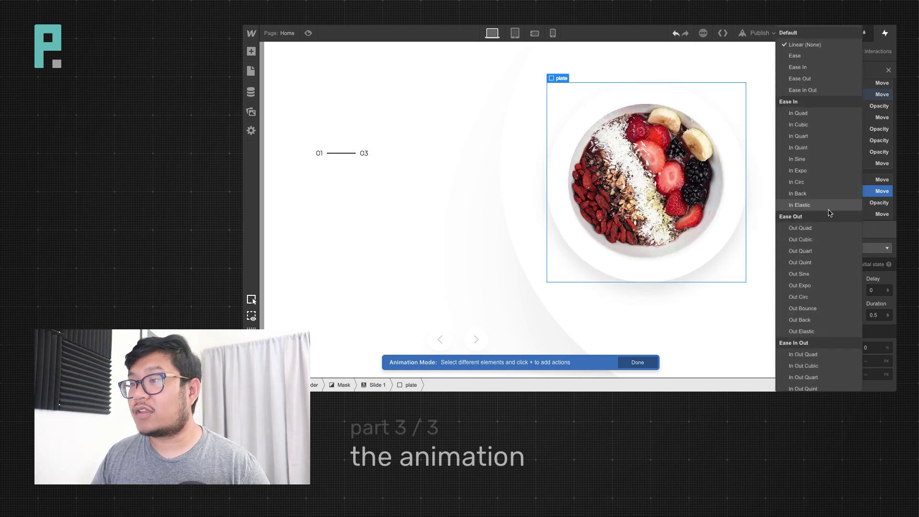
{"action": "left_click", "coordinate": [823, 262]}
{"action": "left_click", "coordinate": [869, 315]}
{"action": "type", "text": "1.25"}
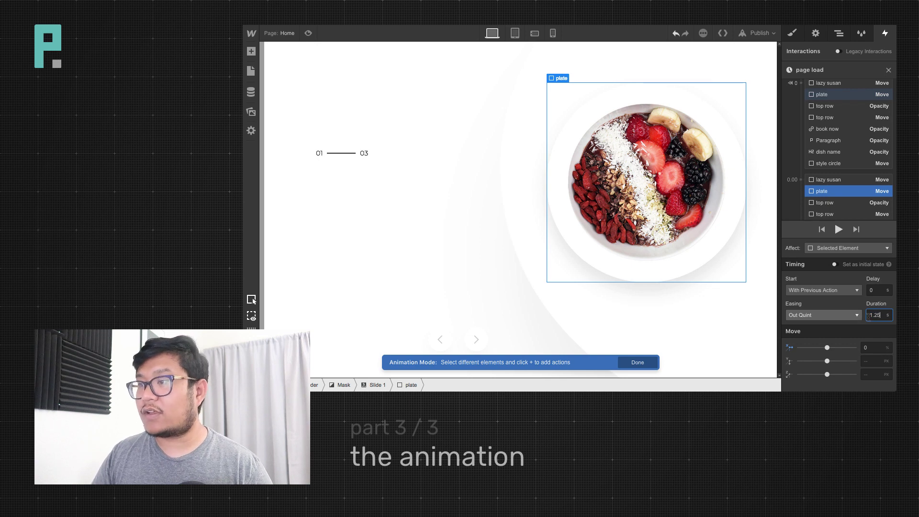
{"action": "left_click", "coordinate": [838, 229]}
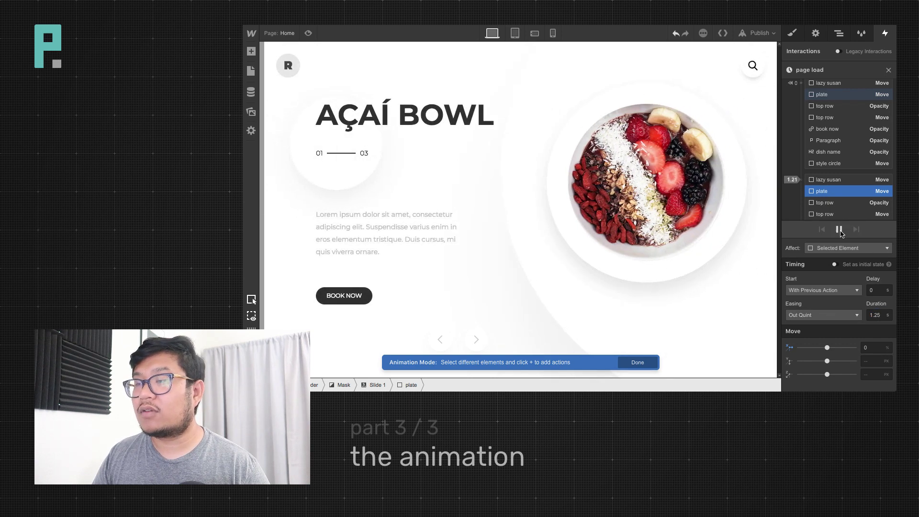
Delay the plate's Move action by 0.25 s and replay the page load animation
{"action": "left_click", "coordinate": [846, 180]}
{"action": "left_click", "coordinate": [842, 191]}
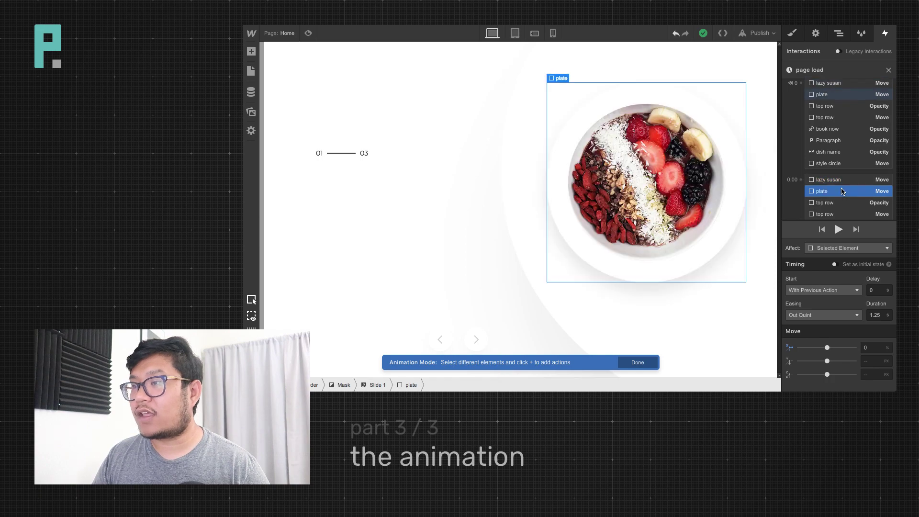
{"action": "left_click", "coordinate": [840, 203]}
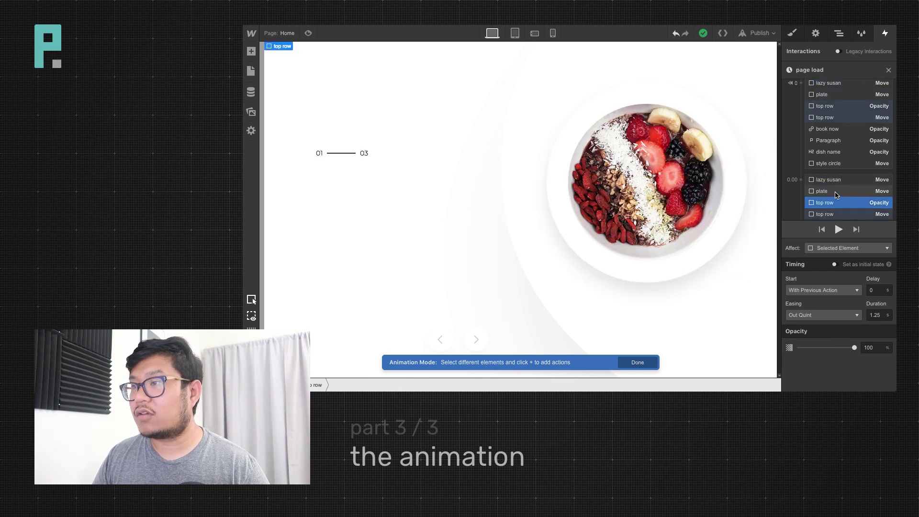
{"action": "left_click", "coordinate": [837, 192]}
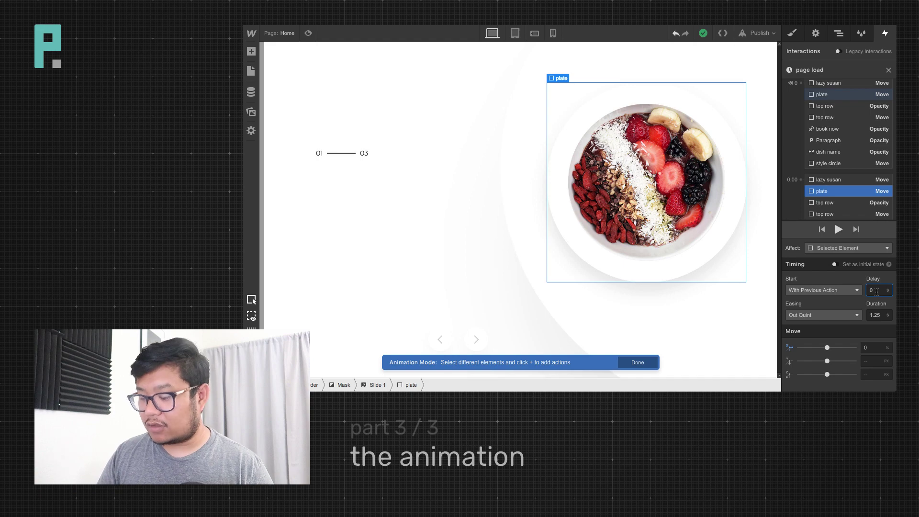
{"action": "type", "text": "25"}
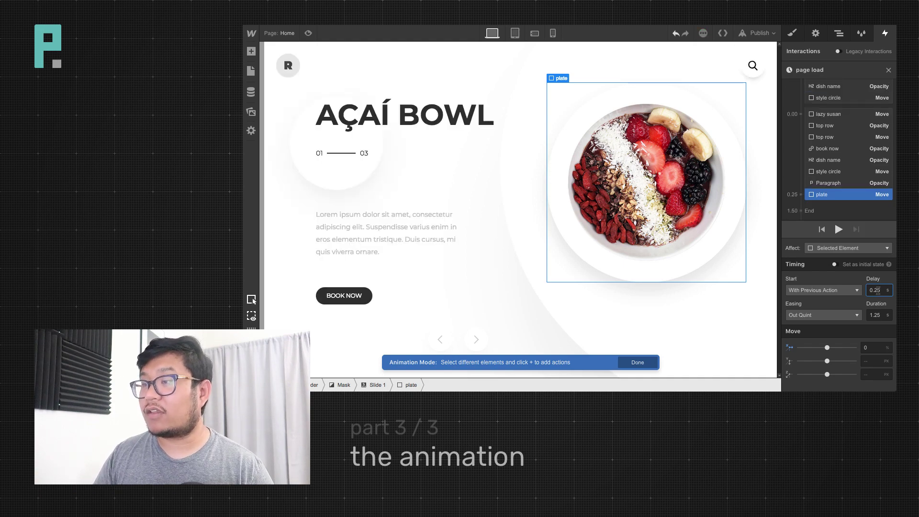
{"action": "left_click", "coordinate": [838, 229]}
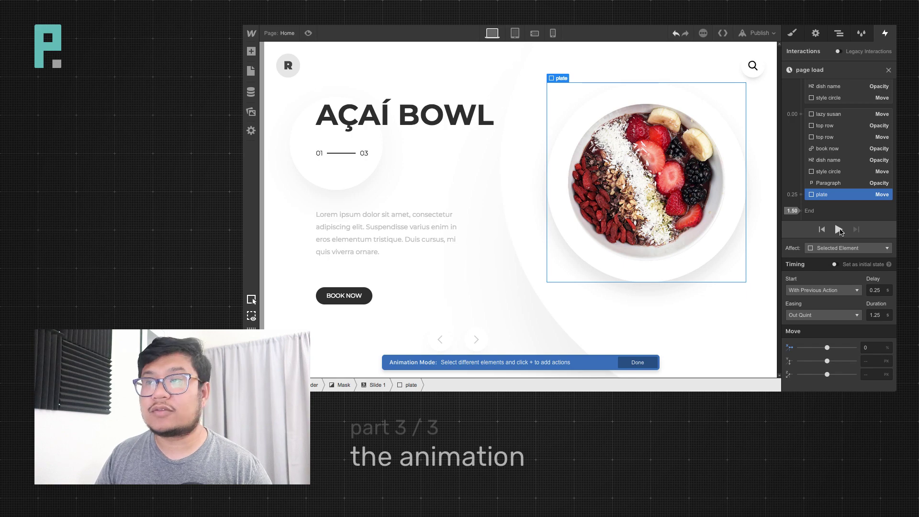
{"action": "left_click", "coordinate": [838, 229]}
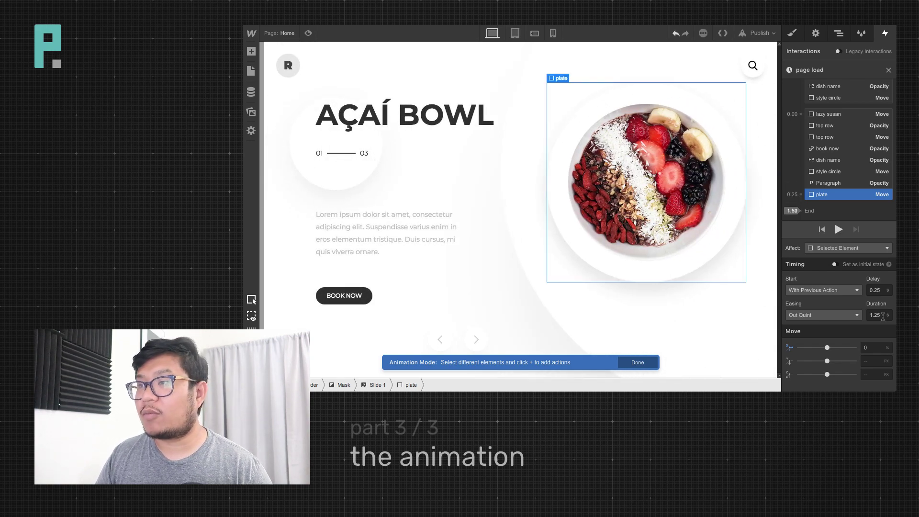
Shorten the plate's Move action to a 1 s duration and replay the animation
{"action": "left_click_drag", "start_coordinate": [882, 315], "coordinate": [874, 316]}
{"action": "key", "text": "BackSpace"}
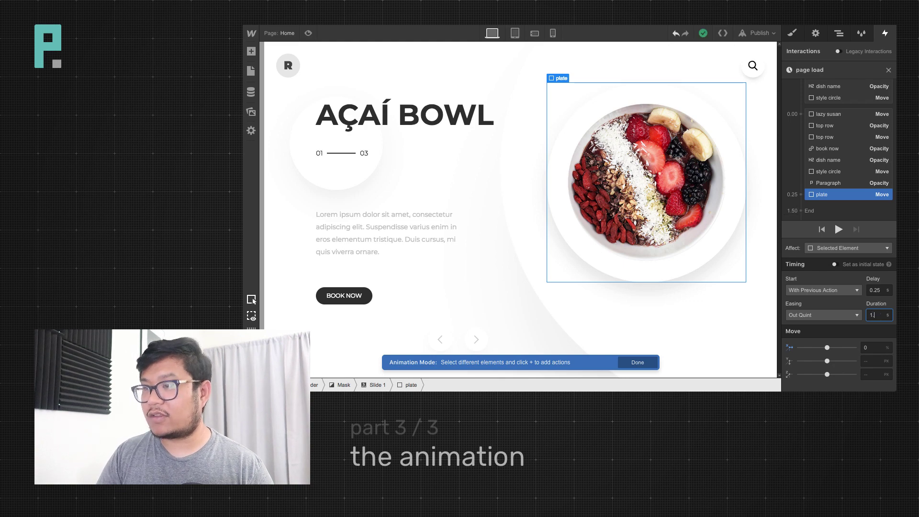
{"action": "left_click", "coordinate": [839, 230]}
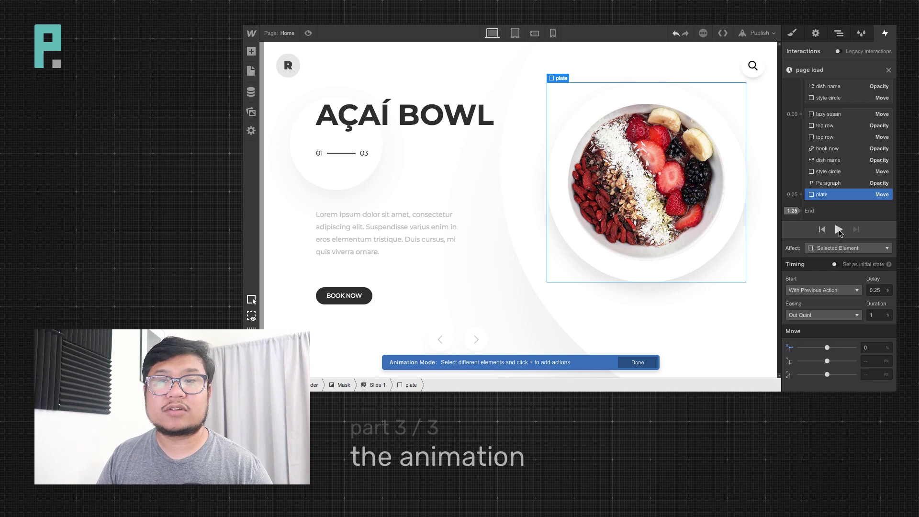
{"action": "left_click", "coordinate": [839, 231]}
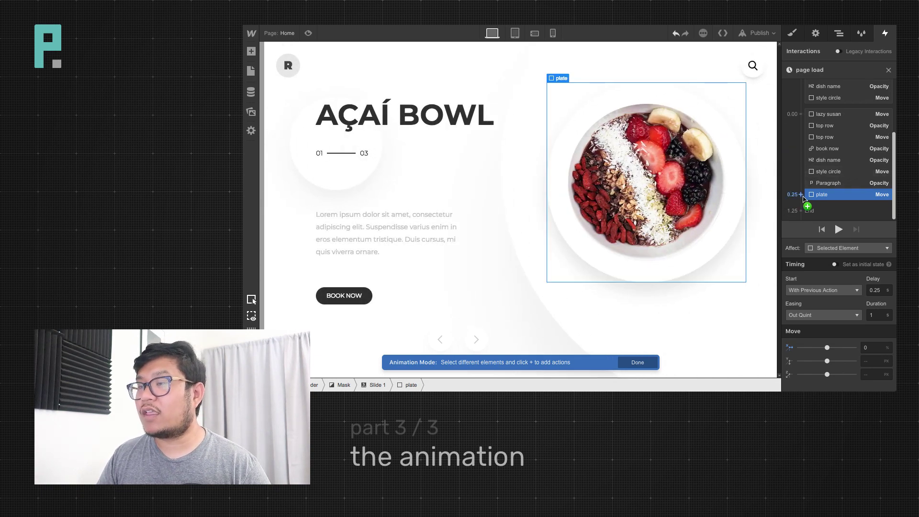
Add a Rotate action for the plate in the initial-state group, set to -180 degrees on the Z axis
{"action": "left_click", "coordinate": [802, 196]}
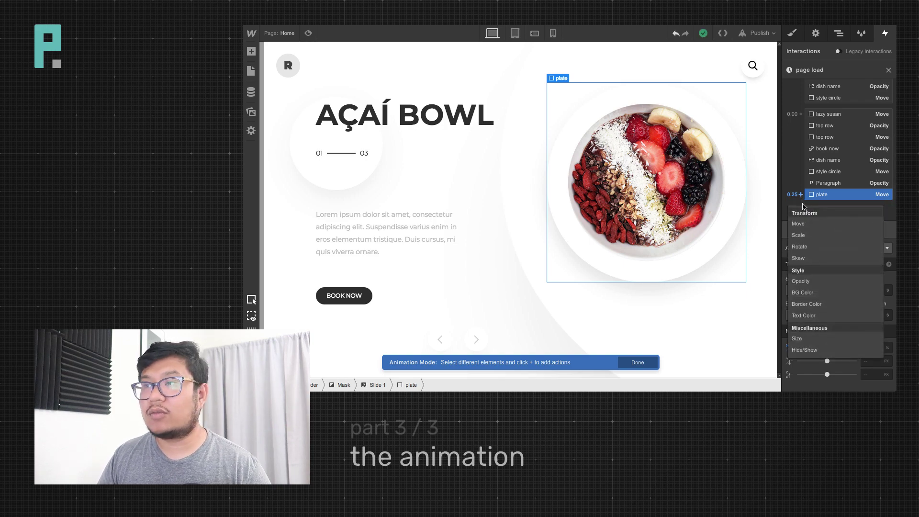
{"action": "left_click", "coordinate": [829, 103]}
{"action": "scroll", "coordinate": [824, 126], "scroll_direction": "up", "scroll_amount": 3}
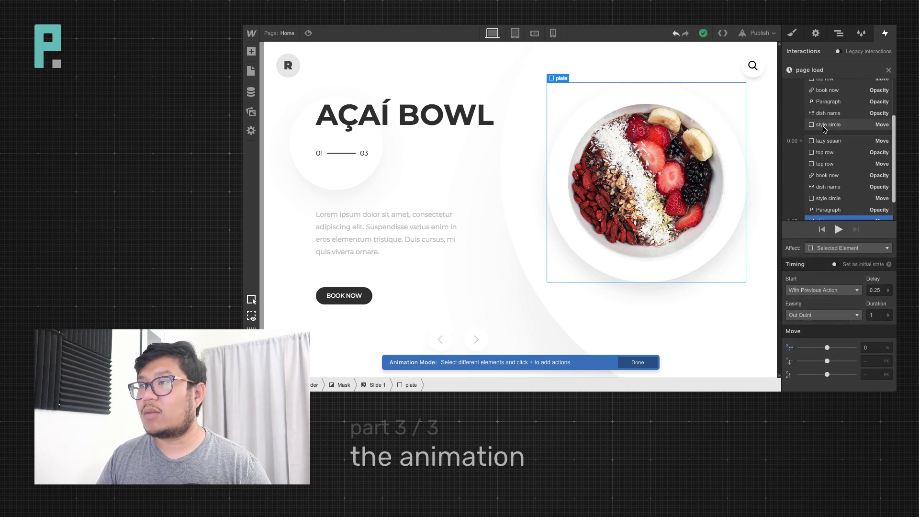
{"action": "left_click", "coordinate": [801, 101]}
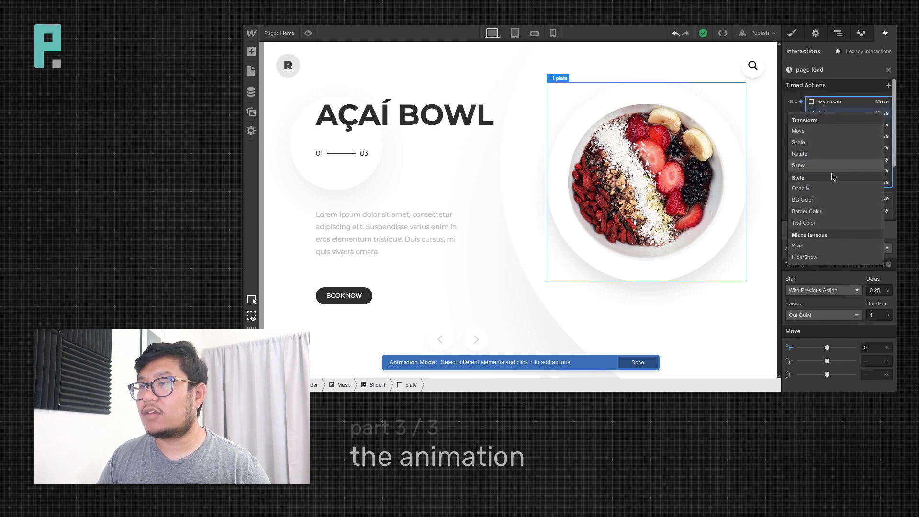
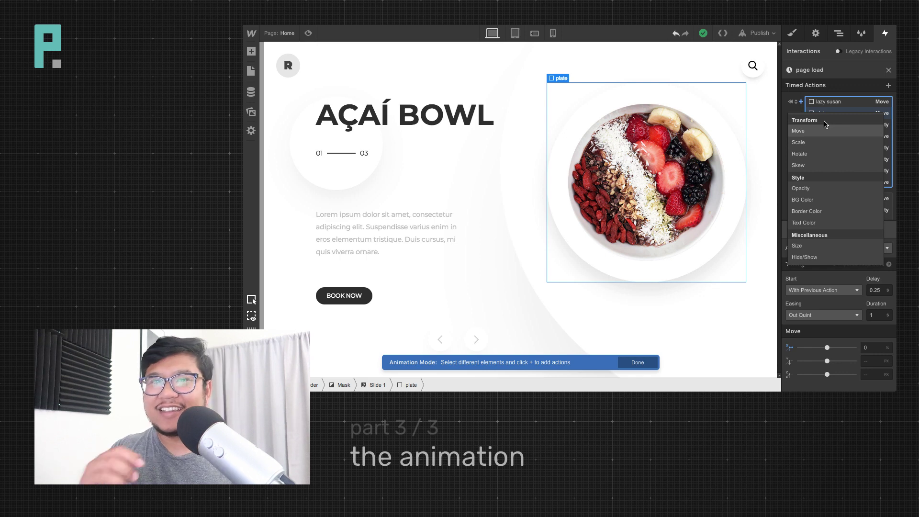
{"action": "left_click", "coordinate": [820, 154]}
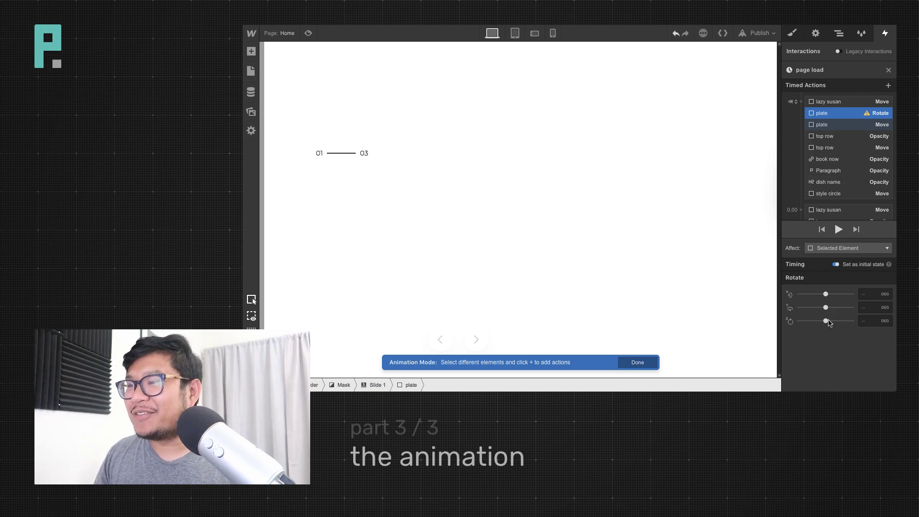
{"action": "left_click", "coordinate": [865, 319]}
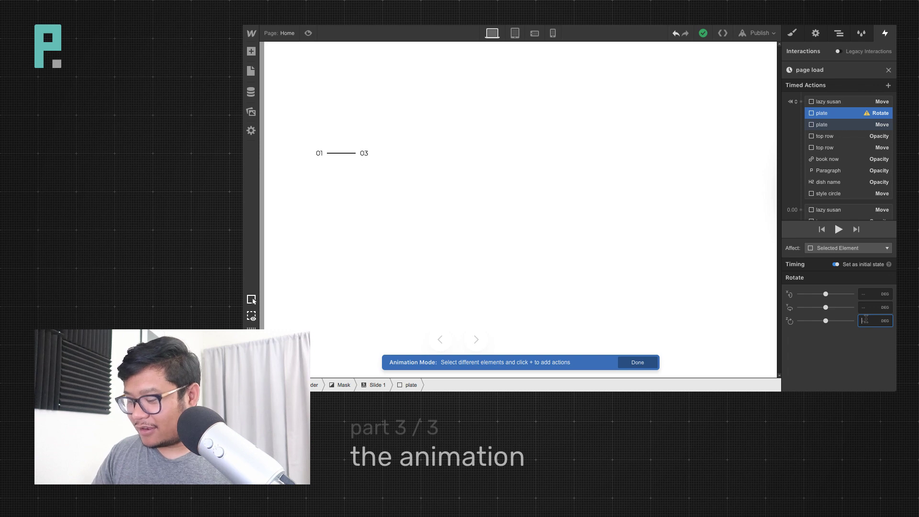
{"action": "type", "text": "-180"}
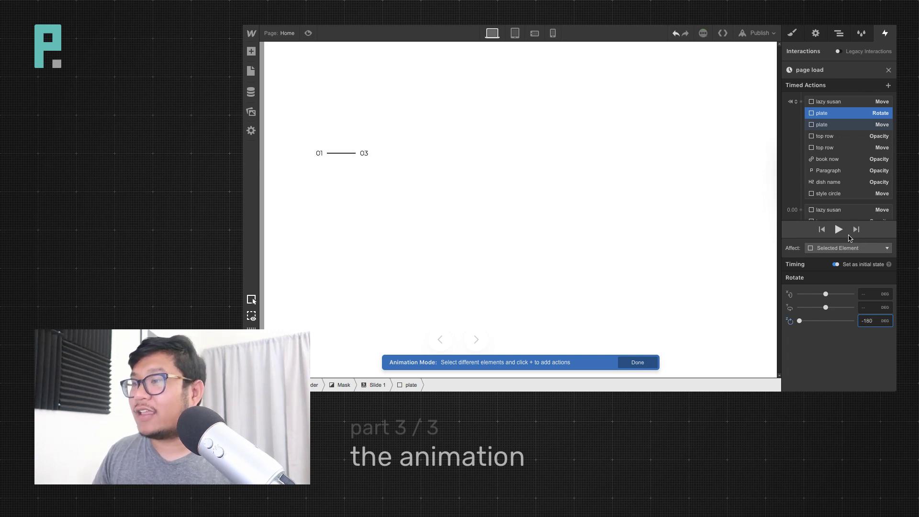
Add a Rotate action for the plate in the 0.25 group, set to 0 degrees on the Z axis
{"action": "scroll", "coordinate": [801, 149], "scroll_direction": "down", "scroll_amount": 3}
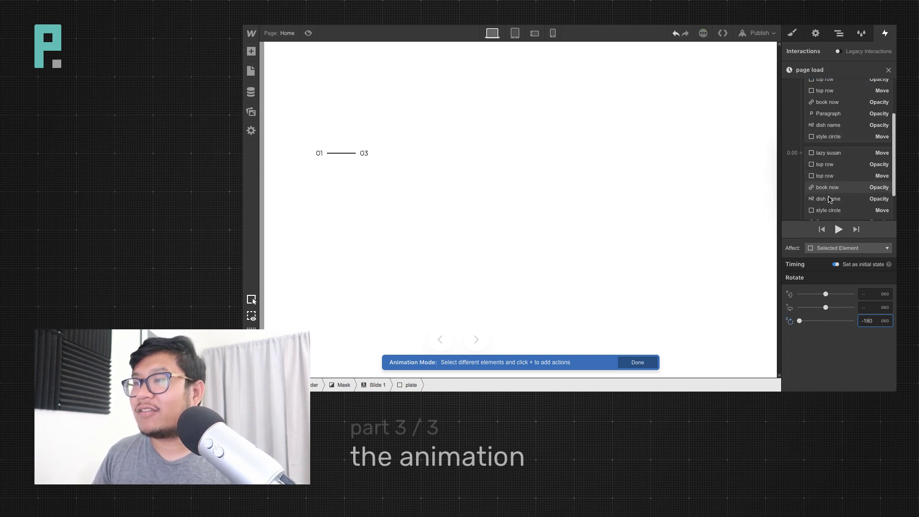
{"action": "left_click", "coordinate": [801, 149]}
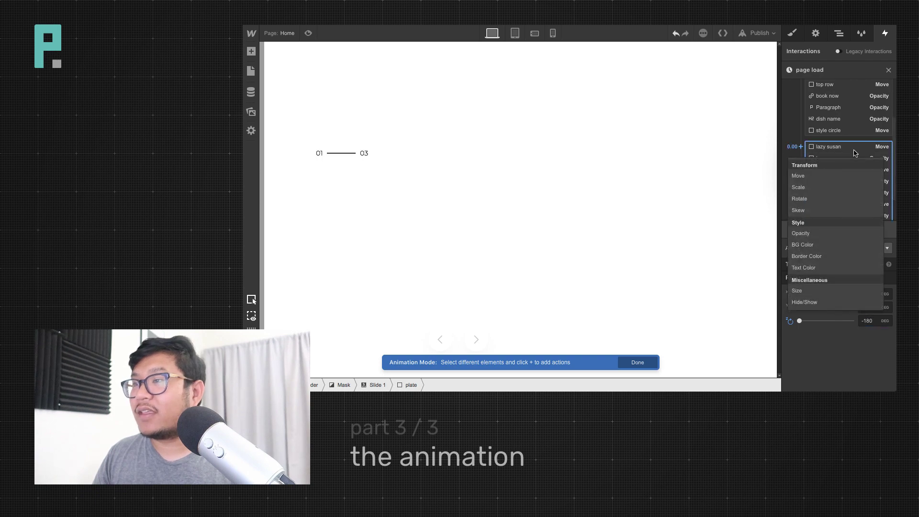
{"action": "scroll", "coordinate": [869, 160], "scroll_direction": "down", "scroll_amount": 2}
{"action": "left_click", "coordinate": [801, 194]}
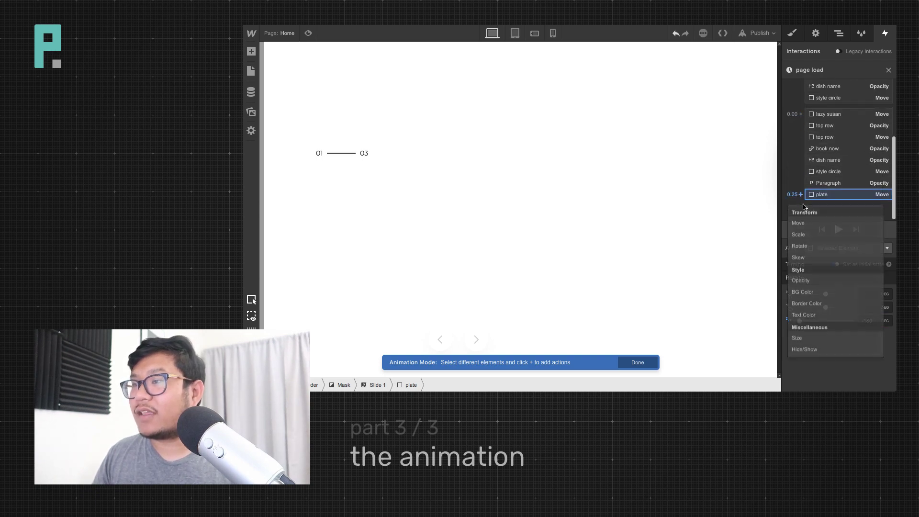
{"action": "left_click", "coordinate": [800, 247]}
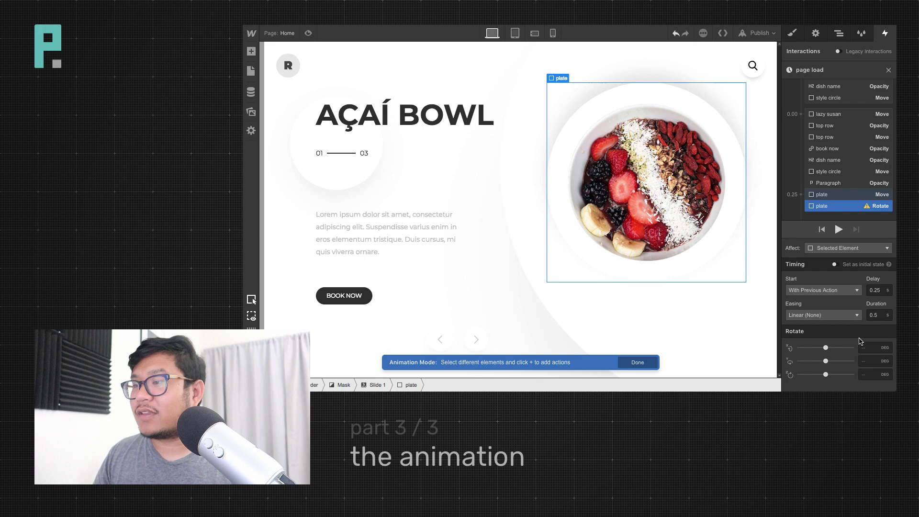
{"action": "left_click", "coordinate": [870, 375]}
{"action": "type", "text": "0."}
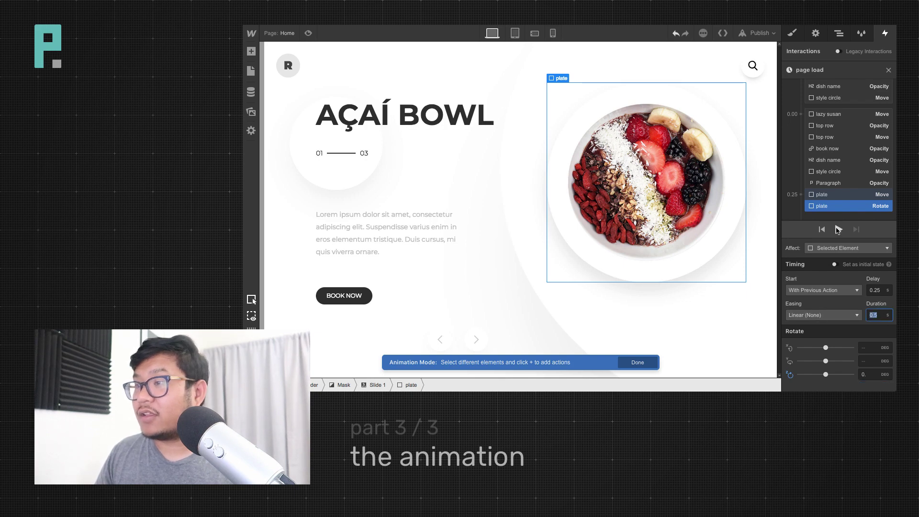
Give the plate's Rotate action in the 0.25 group a 1 s duration and Out Quint easing, and play the animation
{"action": "left_click", "coordinate": [841, 196]}
{"action": "left_click", "coordinate": [841, 205]}
{"action": "left_click", "coordinate": [877, 315]}
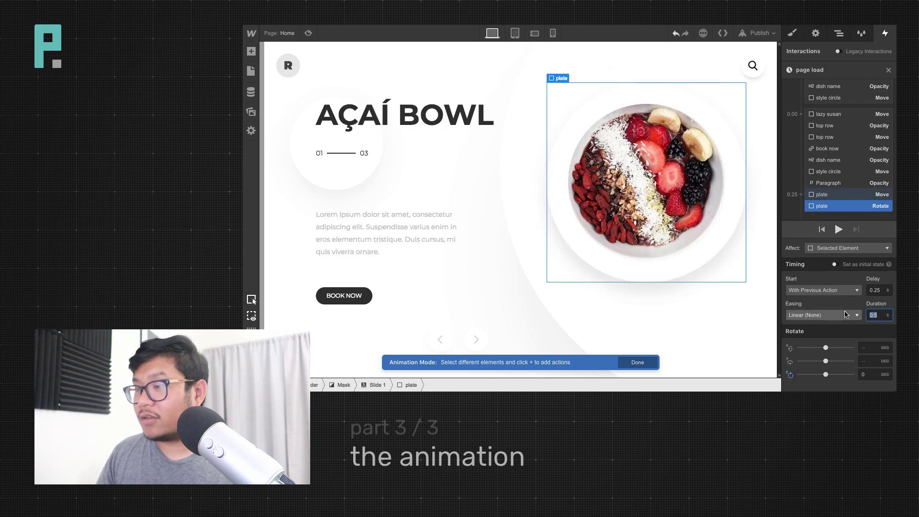
{"action": "type", "text": "1"}
{"action": "left_click", "coordinate": [824, 314]}
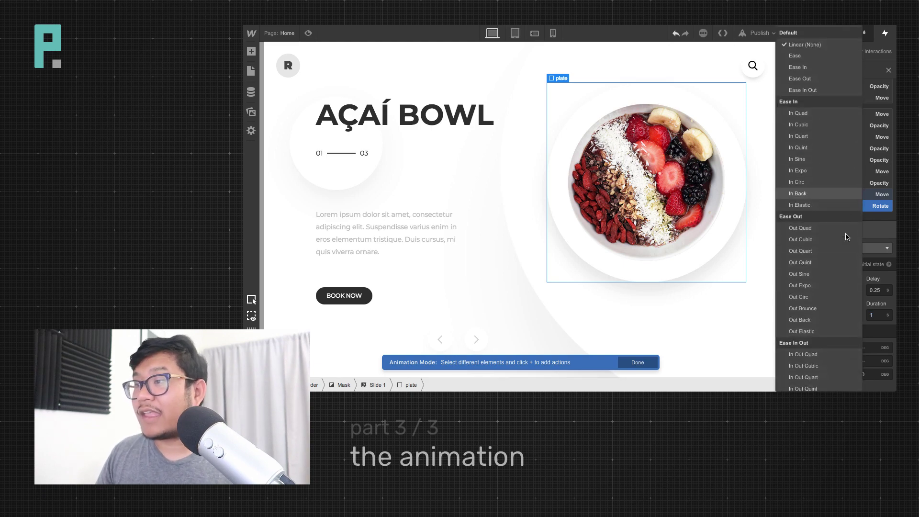
{"action": "left_click", "coordinate": [832, 252]}
{"action": "left_click", "coordinate": [828, 287]}
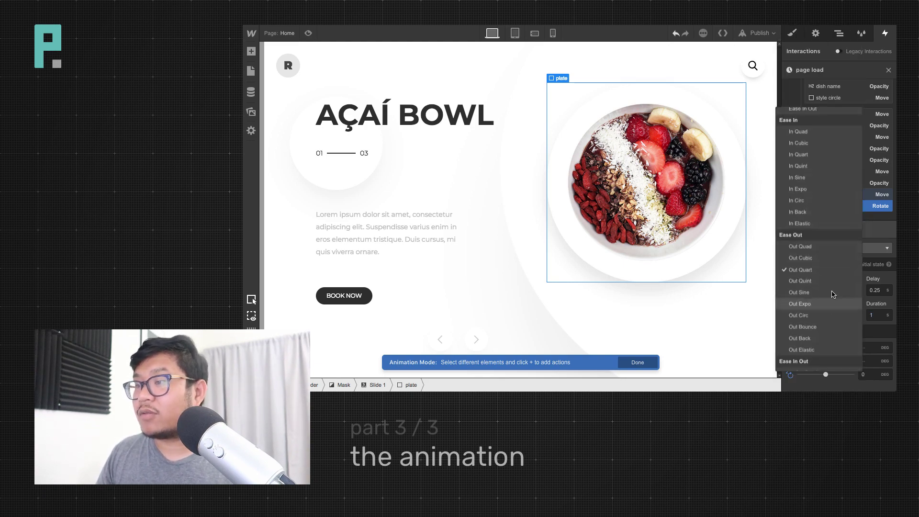
{"action": "left_click", "coordinate": [831, 264]}
{"action": "left_click", "coordinate": [838, 230]}
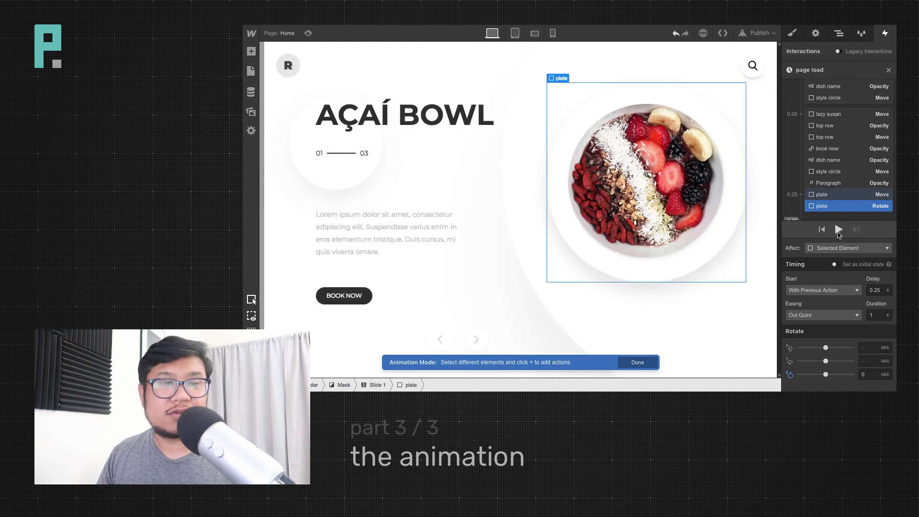
{"action": "left_click", "coordinate": [838, 230]}
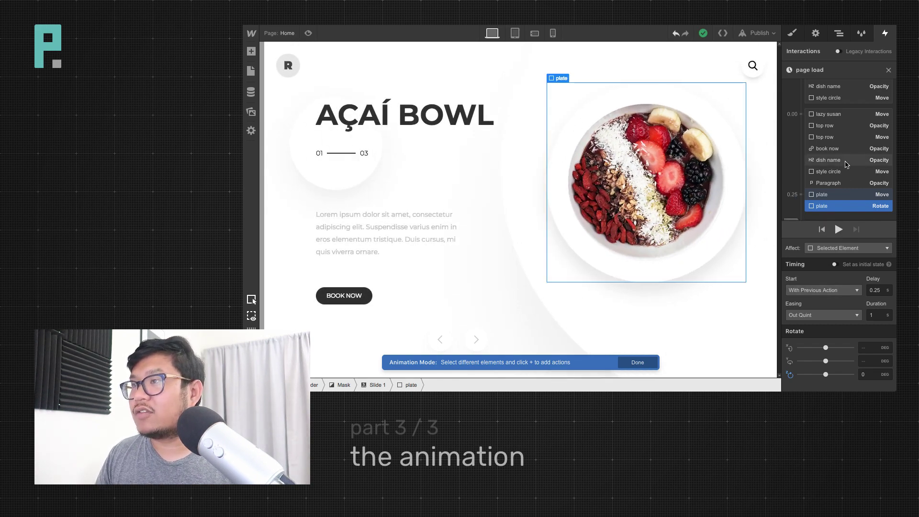
Try 180 degrees on the Z axis for the plate's initial-state Rotate action and play the animation
{"action": "scroll", "coordinate": [845, 163], "scroll_direction": "up", "scroll_amount": 4}
{"action": "left_click", "coordinate": [840, 114]}
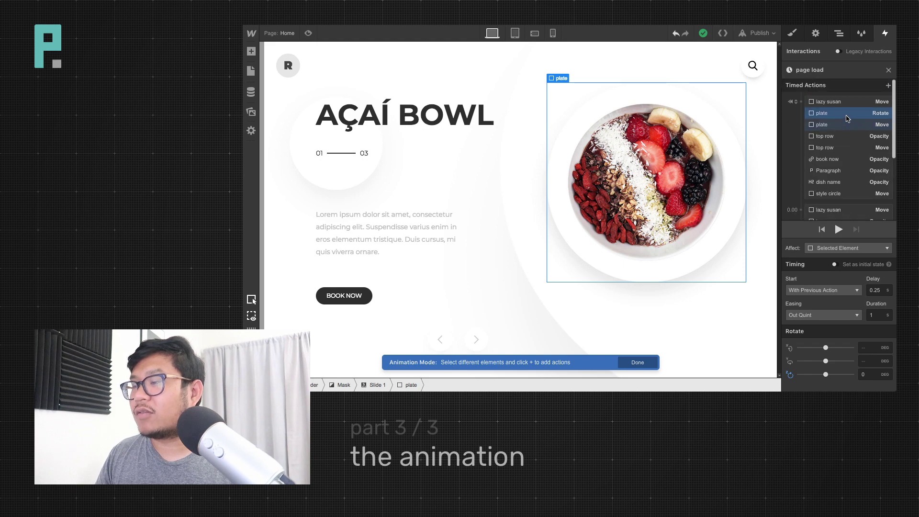
{"action": "left_click", "coordinate": [860, 321]}
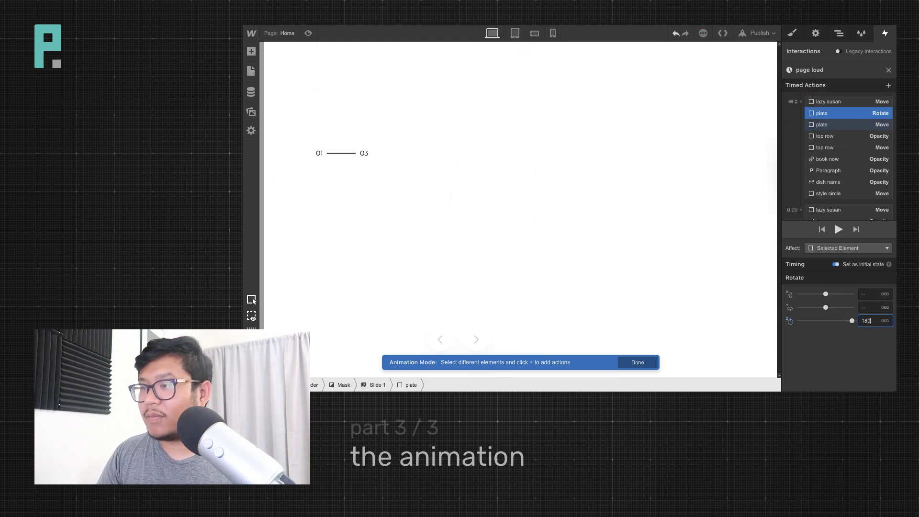
{"action": "left_click", "coordinate": [839, 229]}
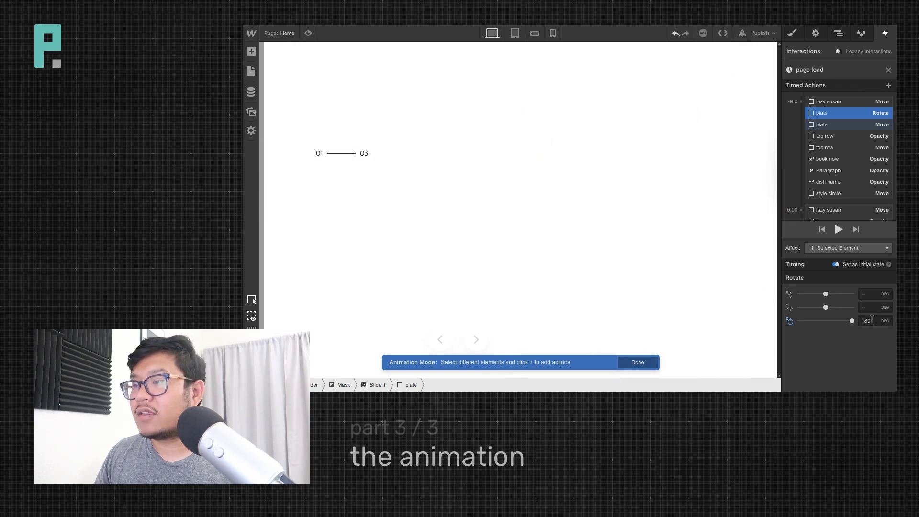
Set the plate's initial-state Rotate action to 360 degrees on the Z axis and replay the animation
{"action": "left_click_drag", "start_coordinate": [870, 321], "coordinate": [845, 322]}
{"action": "type", "text": "360"}
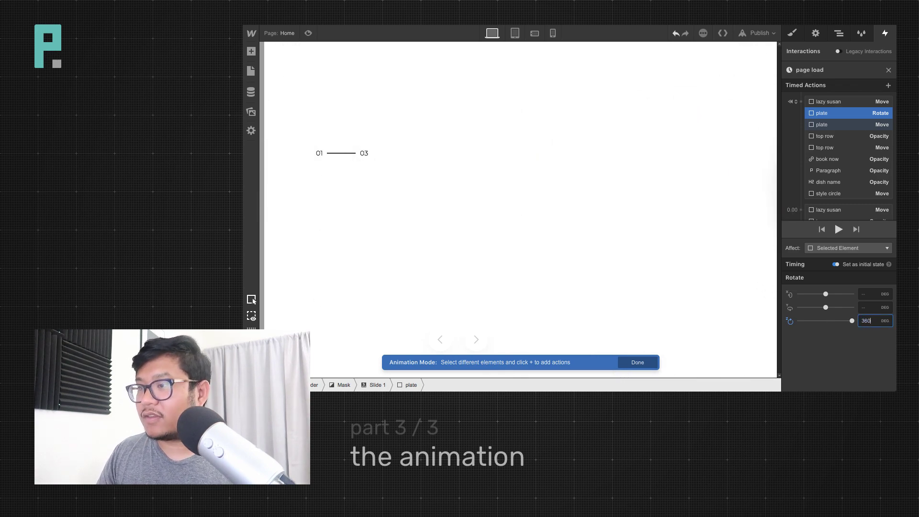
{"action": "left_click", "coordinate": [839, 229]}
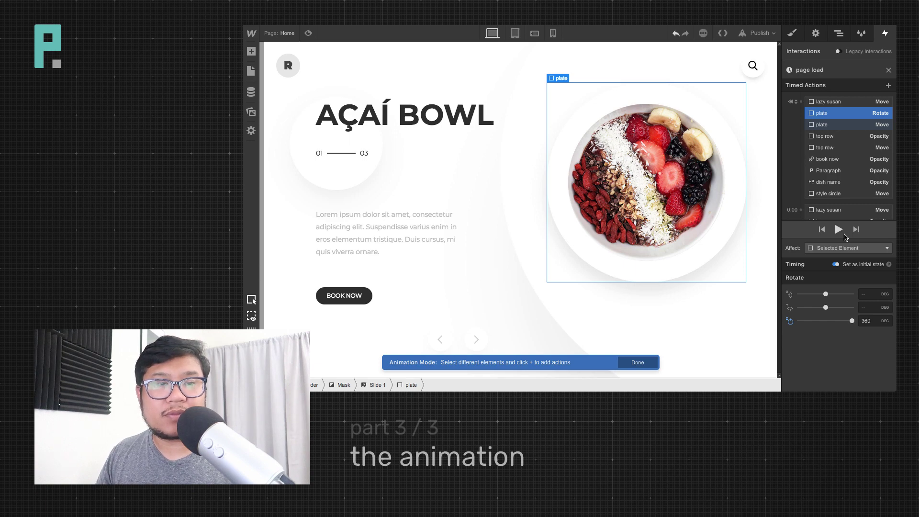
{"action": "left_click", "coordinate": [839, 230]}
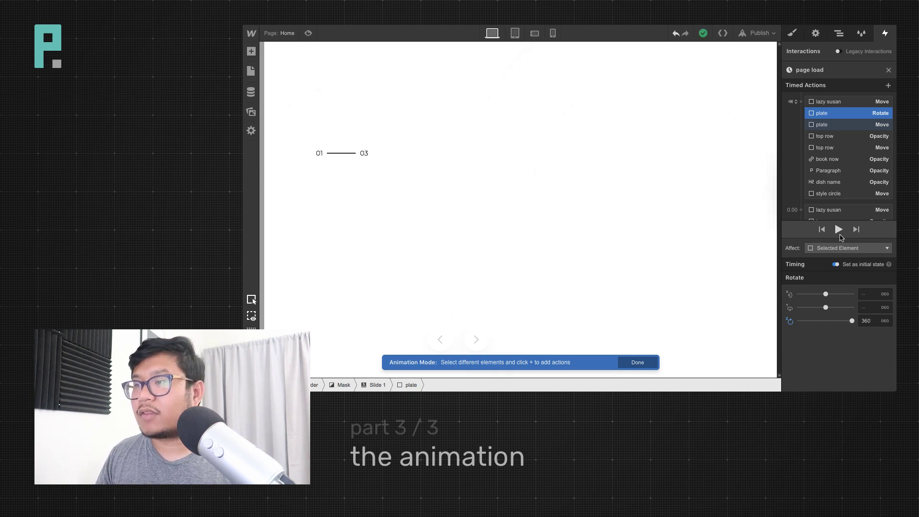
Set the plate's initial-state Rotate action to 270 degrees on the Z axis, replay the animation and leave the page load animation
{"action": "left_click", "coordinate": [867, 320]}
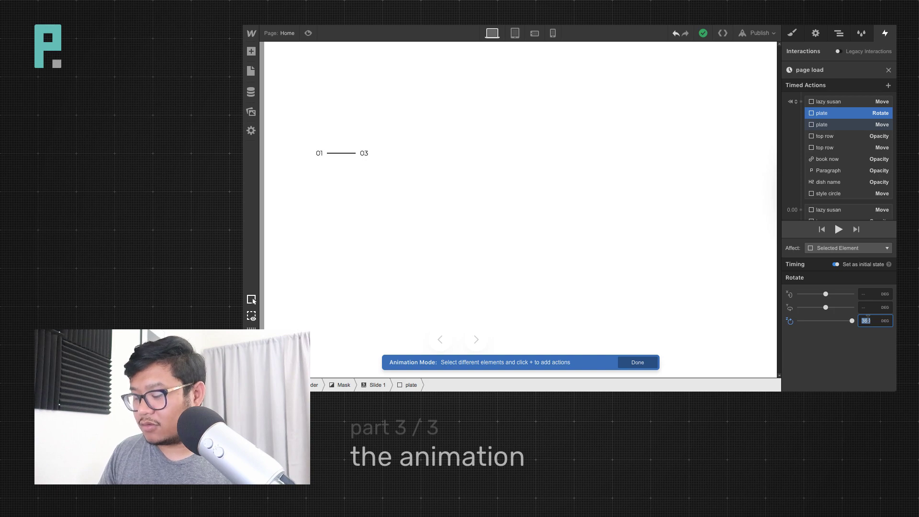
{"action": "type", "text": "270"}
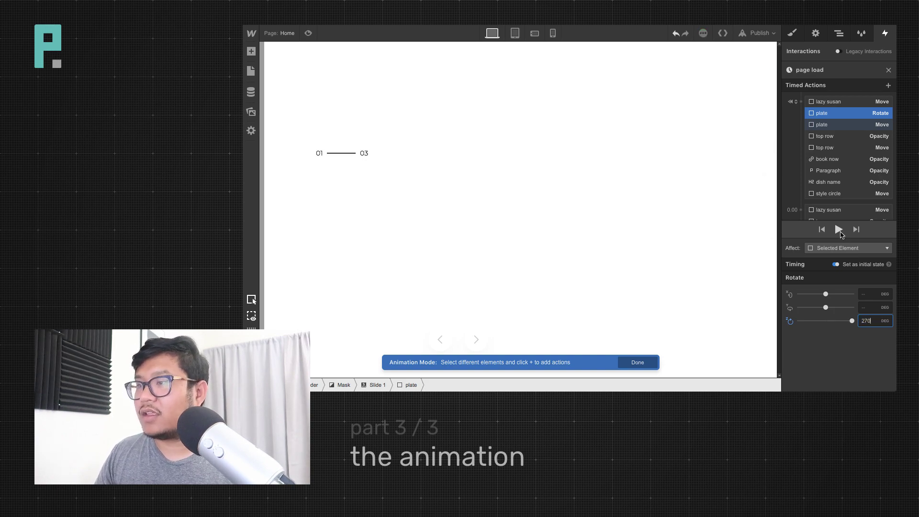
{"action": "left_click", "coordinate": [839, 230]}
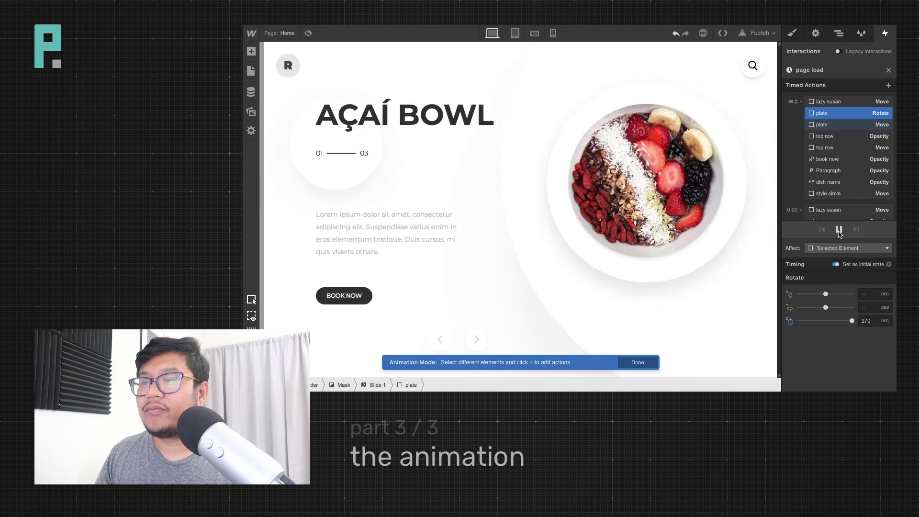
{"action": "left_click", "coordinate": [838, 231]}
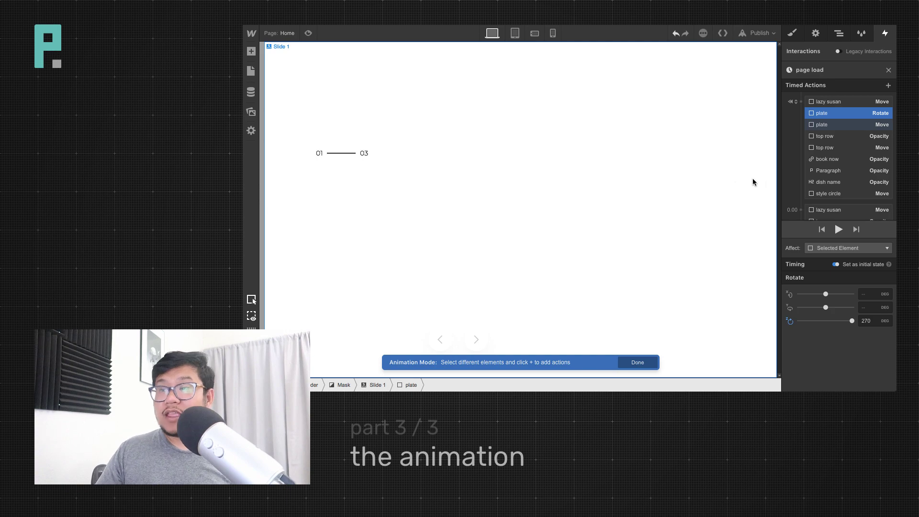
{"action": "left_click", "coordinate": [888, 71]}
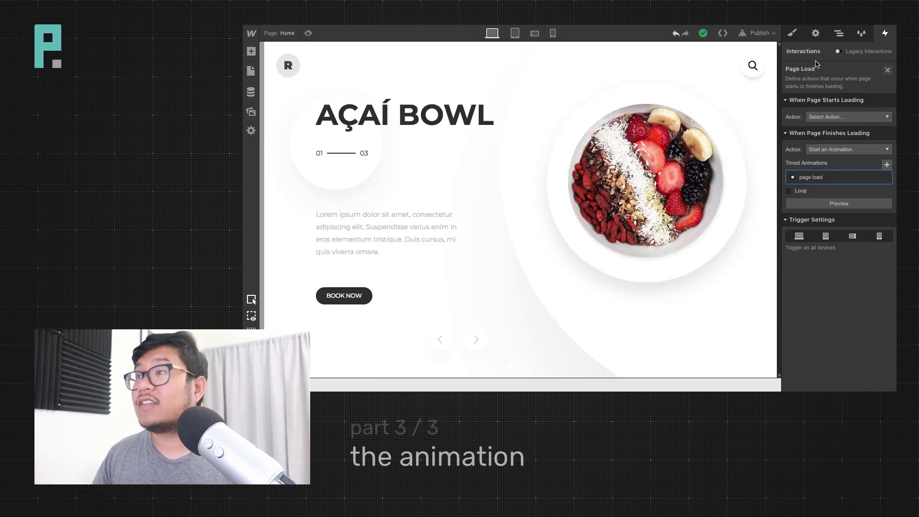
Add a Slider element trigger to Slide 1
{"action": "left_click", "coordinate": [839, 34]}
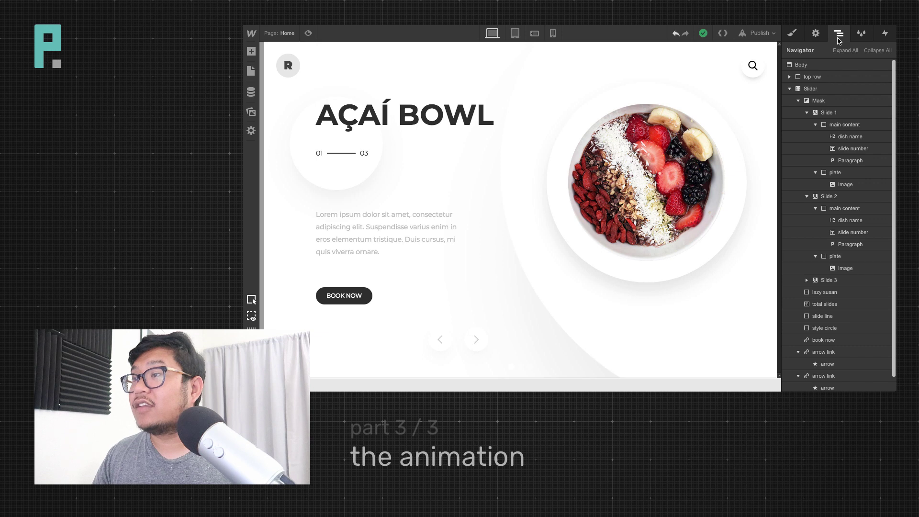
{"action": "left_click", "coordinate": [831, 115]}
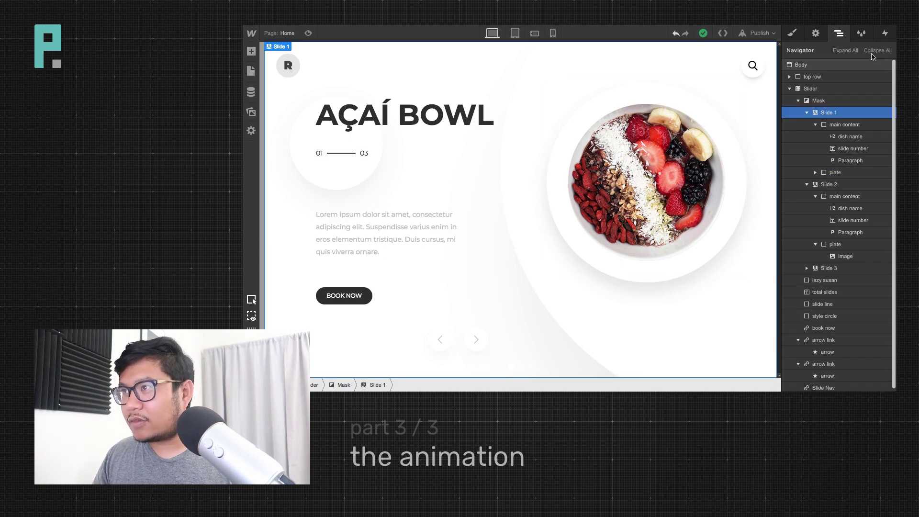
{"action": "left_click", "coordinate": [883, 36]}
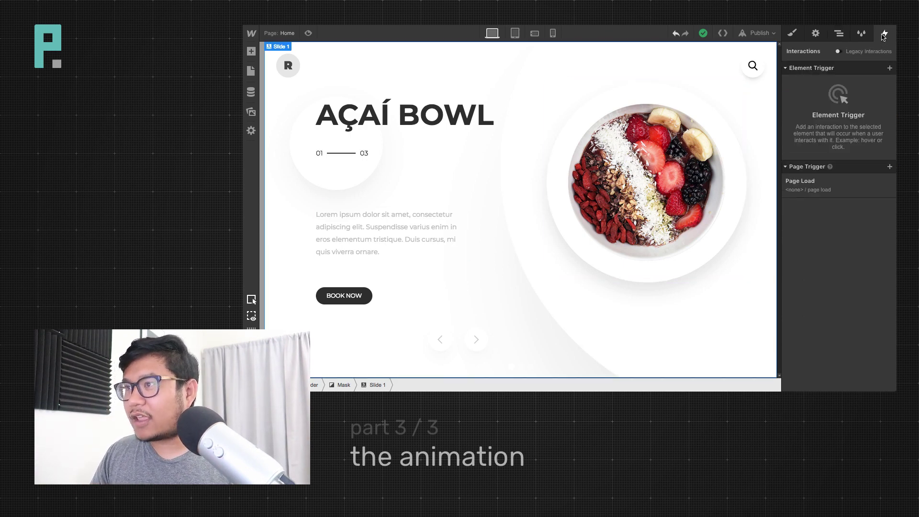
{"action": "left_click", "coordinate": [890, 69]}
{"action": "left_click", "coordinate": [859, 86]}
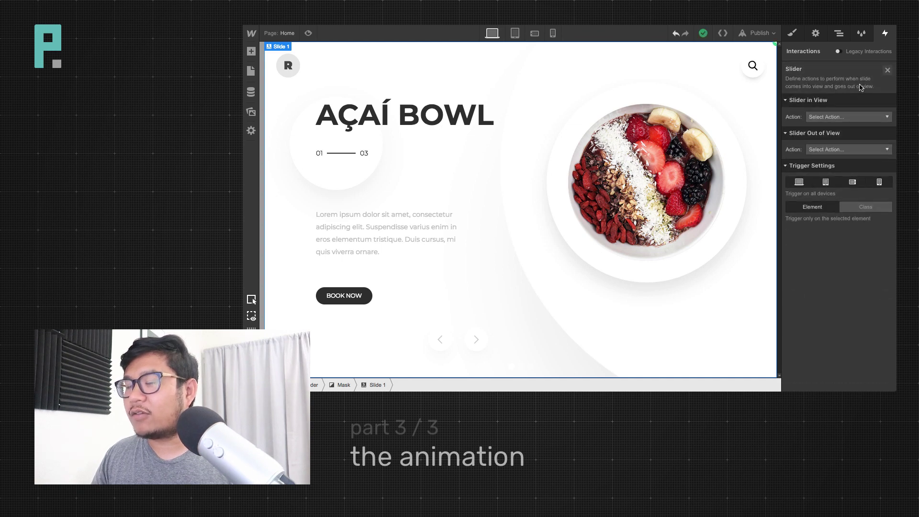
{"action": "left_click", "coordinate": [847, 119]}
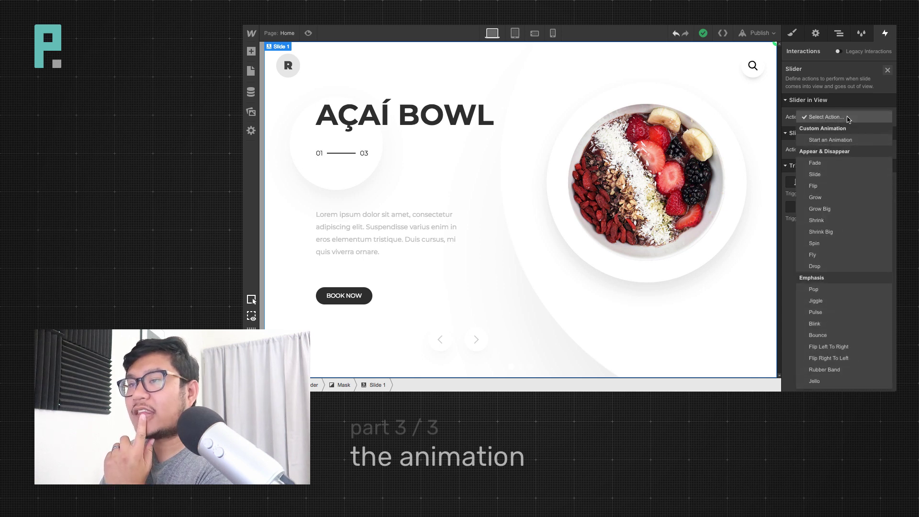
{"action": "left_click", "coordinate": [849, 93]}
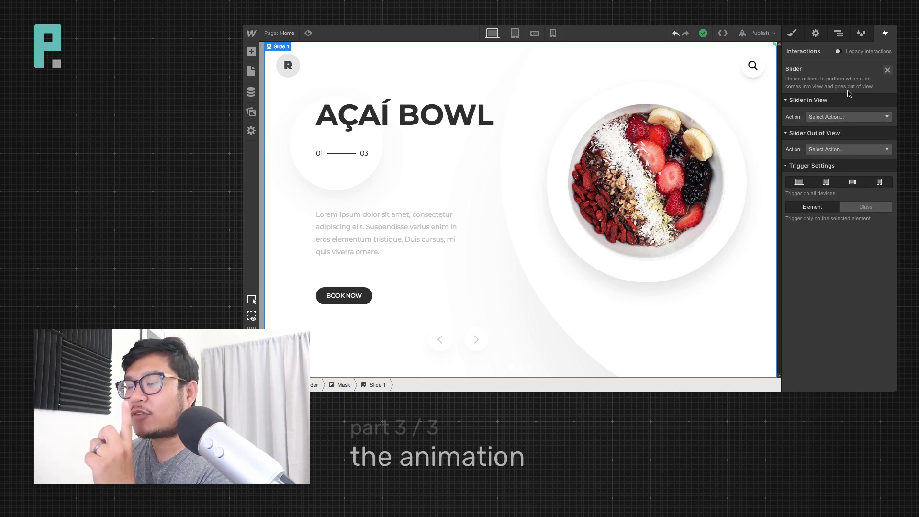
Start a new timed animation named "slide out" for Slide 1's Slider Out of View action
{"action": "left_click", "coordinate": [850, 117]}
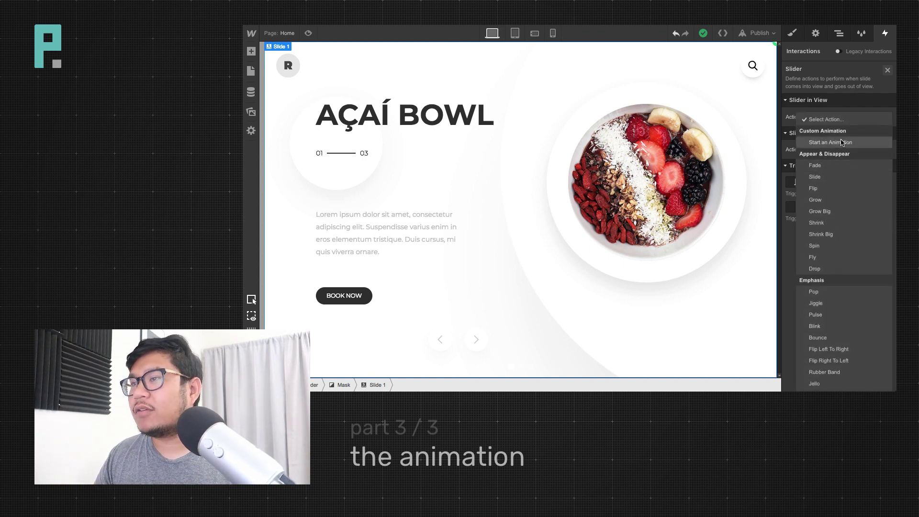
{"action": "left_click", "coordinate": [842, 143]}
{"action": "left_click", "coordinate": [887, 164]}
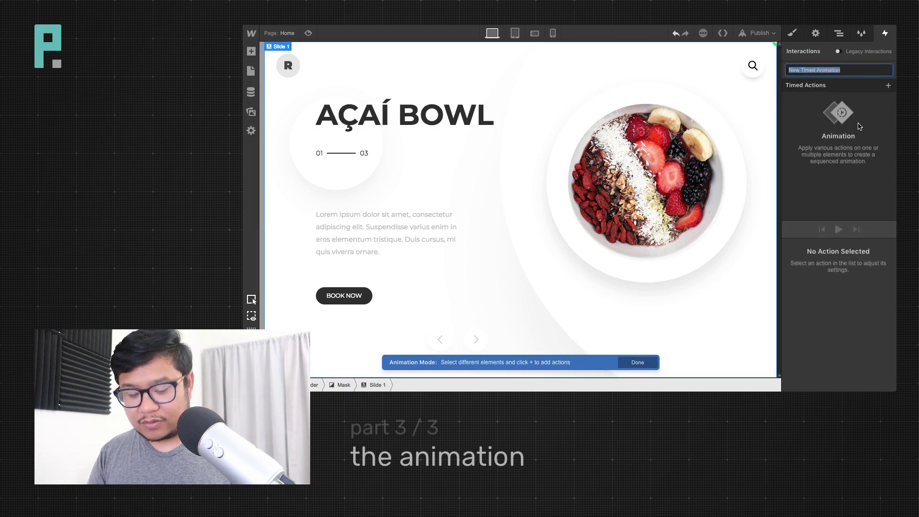
{"action": "type", "text": "slide"}
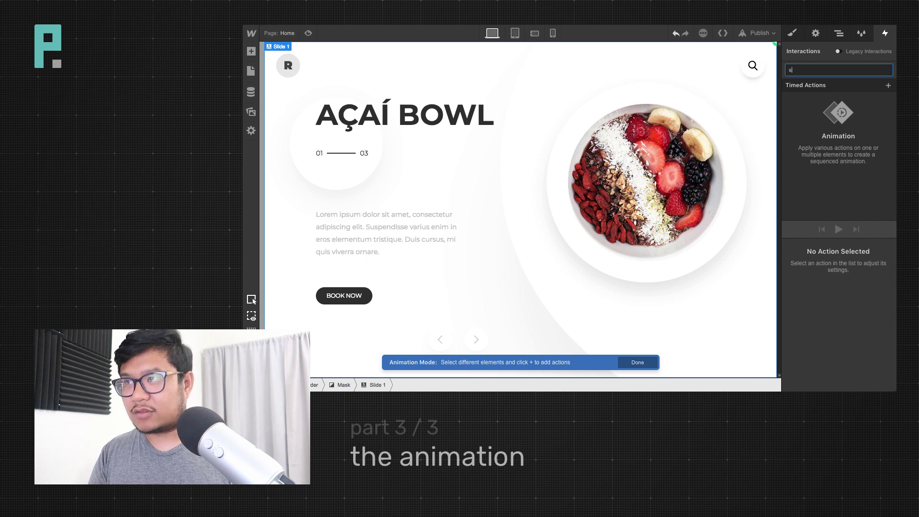
{"action": "key", "text": "BackSpace"}
{"action": "type", "text": "sl;io"}
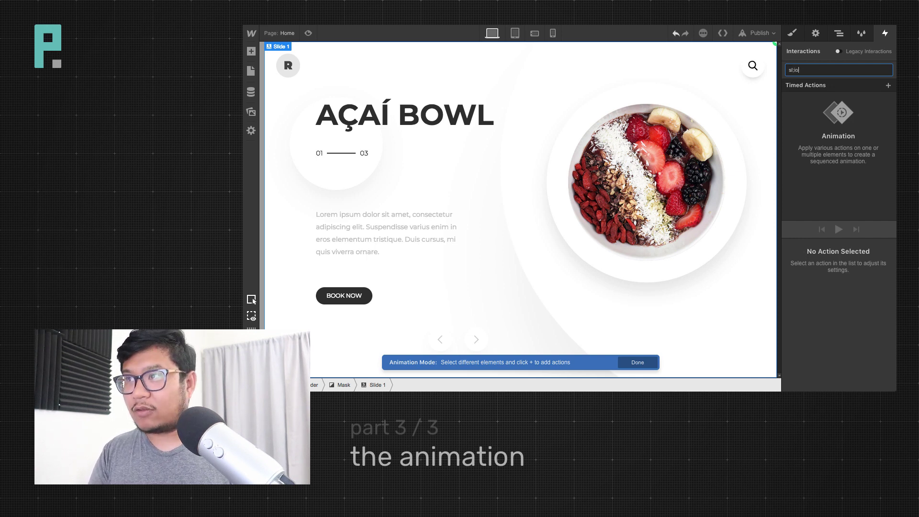
{"action": "type", "text": "out"}
{"action": "key", "text": "Return"}
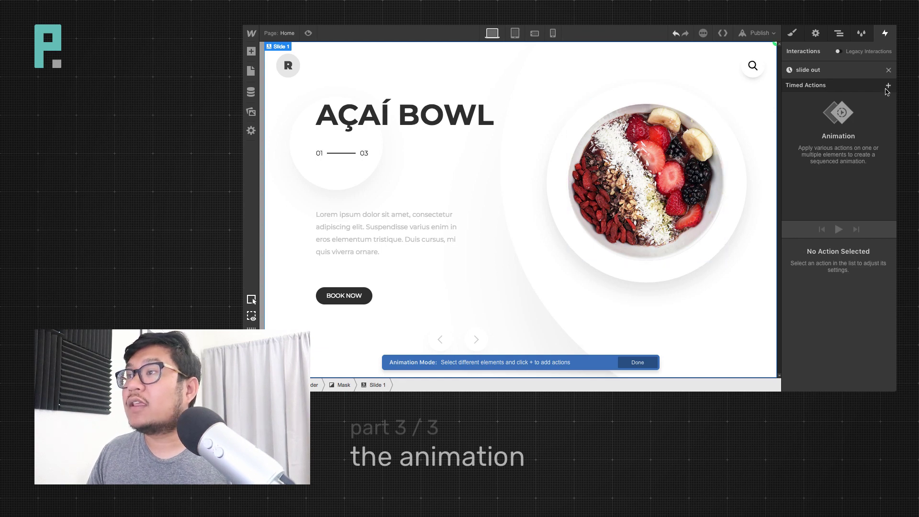
Add a Move action for Slide 1's plate to the slide out animation
{"action": "left_click", "coordinate": [839, 33]}
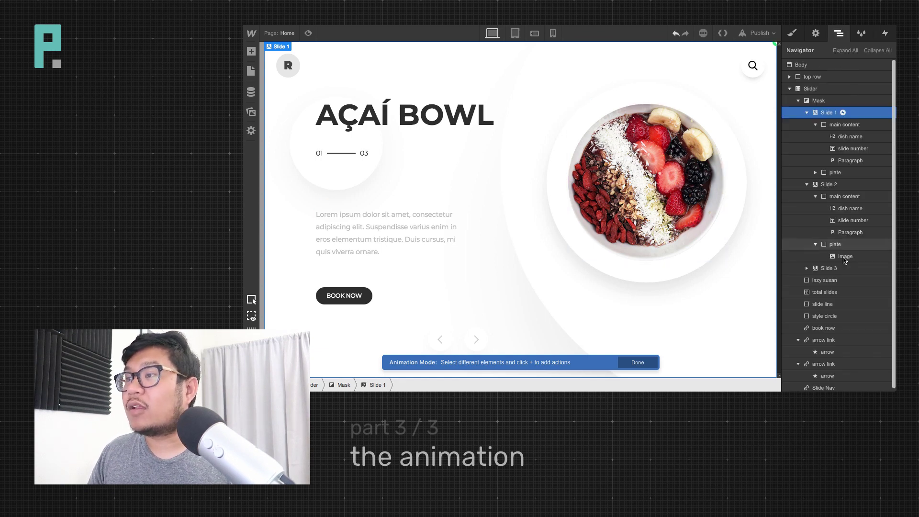
{"action": "left_click", "coordinate": [844, 173]}
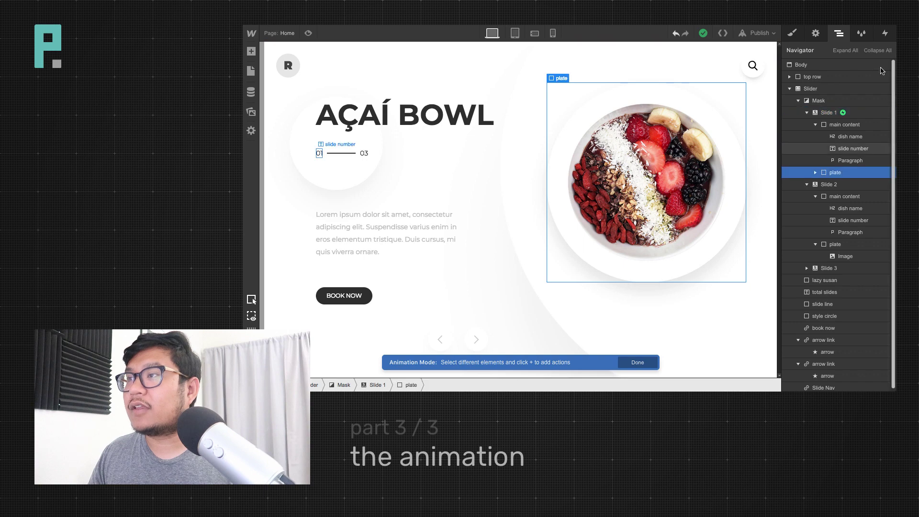
{"action": "left_click", "coordinate": [881, 38]}
{"action": "left_click", "coordinate": [889, 85]}
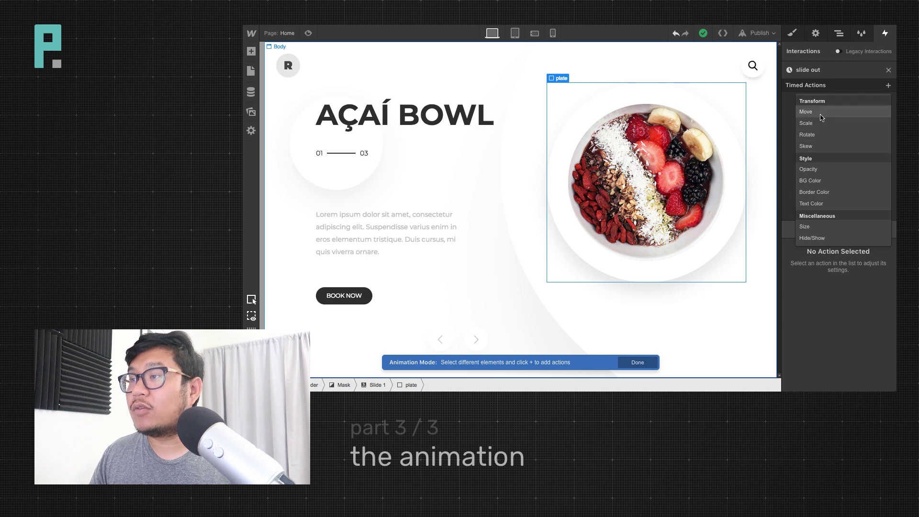
{"action": "left_click", "coordinate": [814, 113]}
Make the plate's Move action affect only children with the plate class and set its Y distance to about 178 px
{"action": "left_click", "coordinate": [847, 248]}
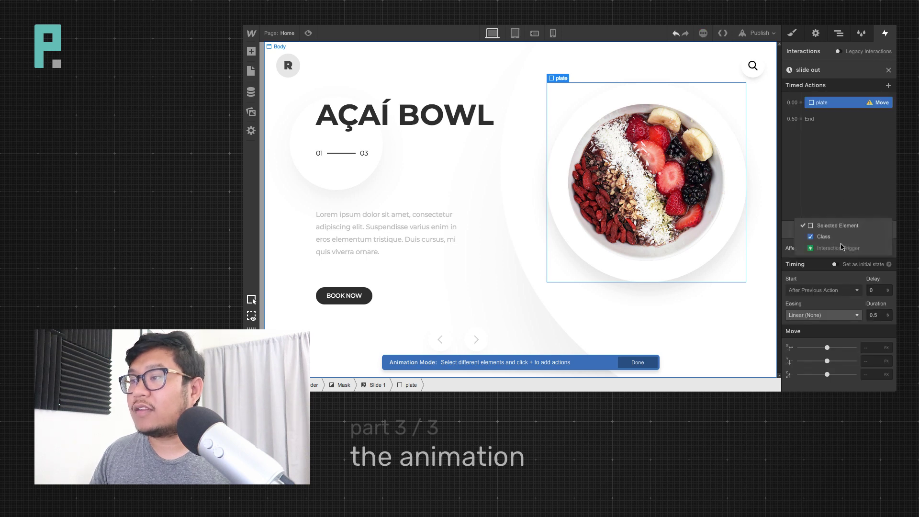
{"action": "left_click", "coordinate": [837, 239]}
{"action": "left_click", "coordinate": [842, 253]}
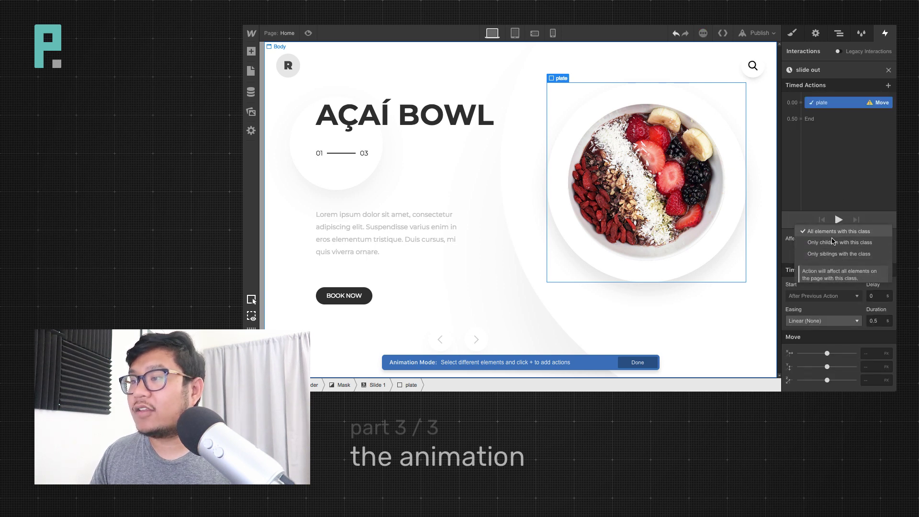
{"action": "left_click", "coordinate": [832, 244]}
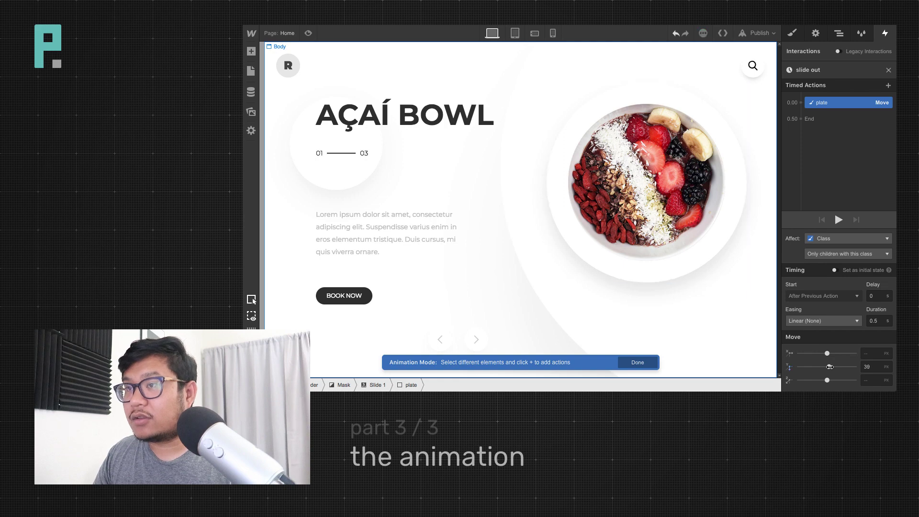
{"action": "left_click_drag", "start_coordinate": [827, 367], "coordinate": [837, 367]}
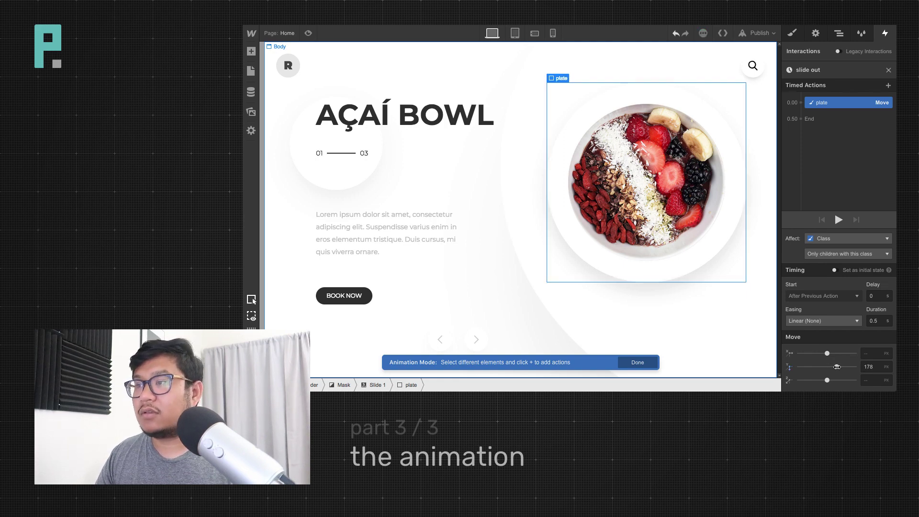
{"action": "left_click", "coordinate": [836, 35]}
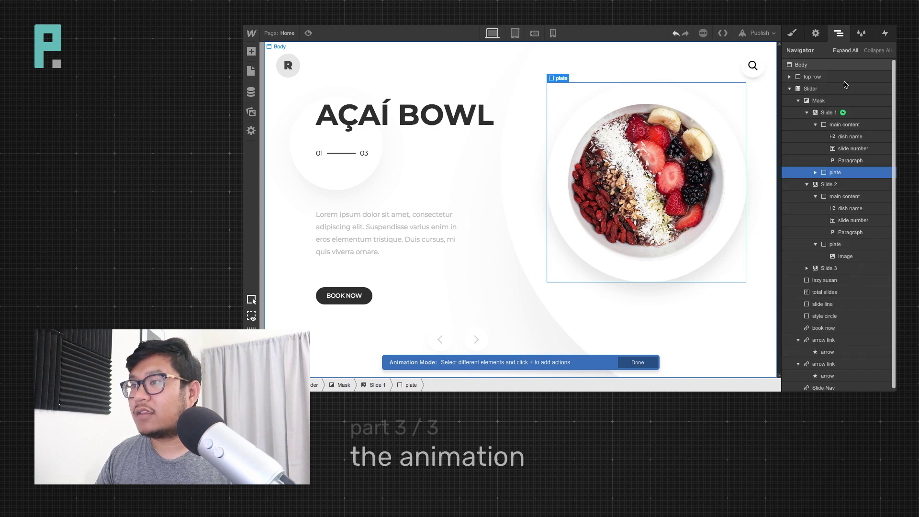
{"action": "left_click", "coordinate": [816, 173]}
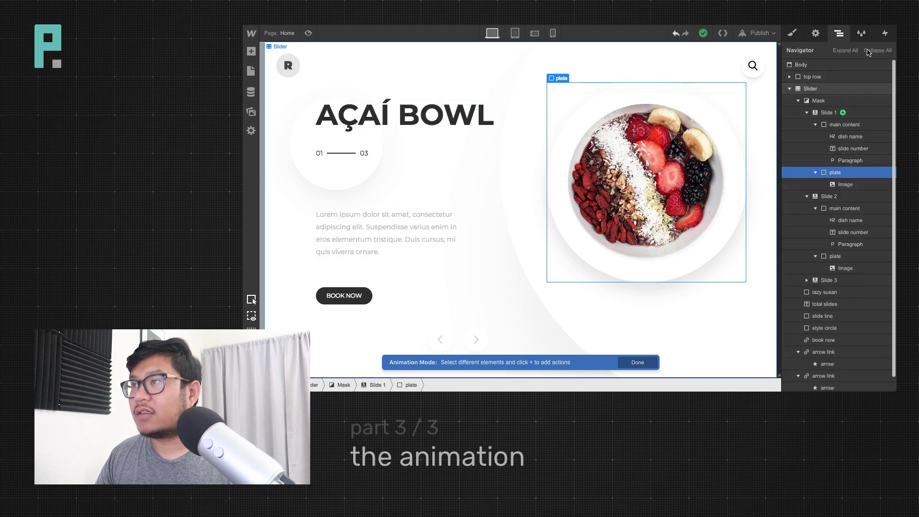
{"action": "left_click", "coordinate": [883, 40]}
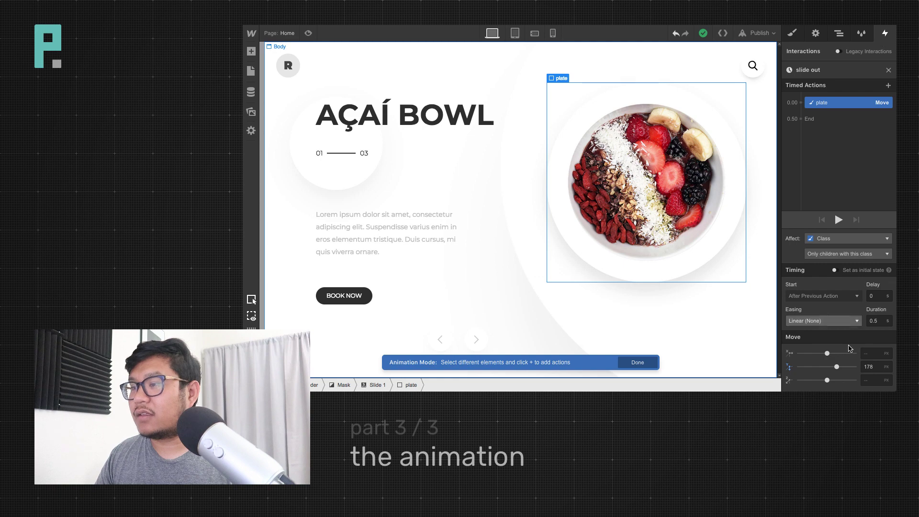
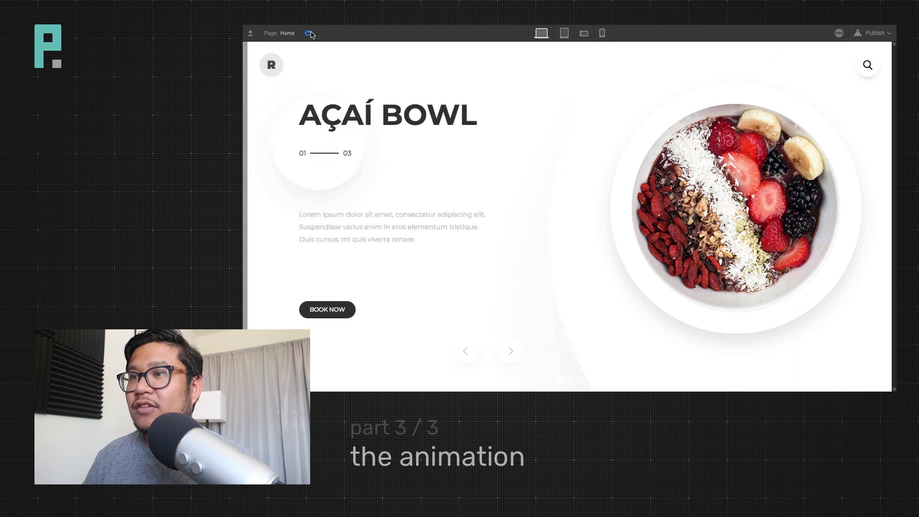
Replay the page load animation in page preview and close the Page Load trigger settings
{"action": "left_click", "coordinate": [309, 33]}
{"action": "left_click", "coordinate": [309, 33]}
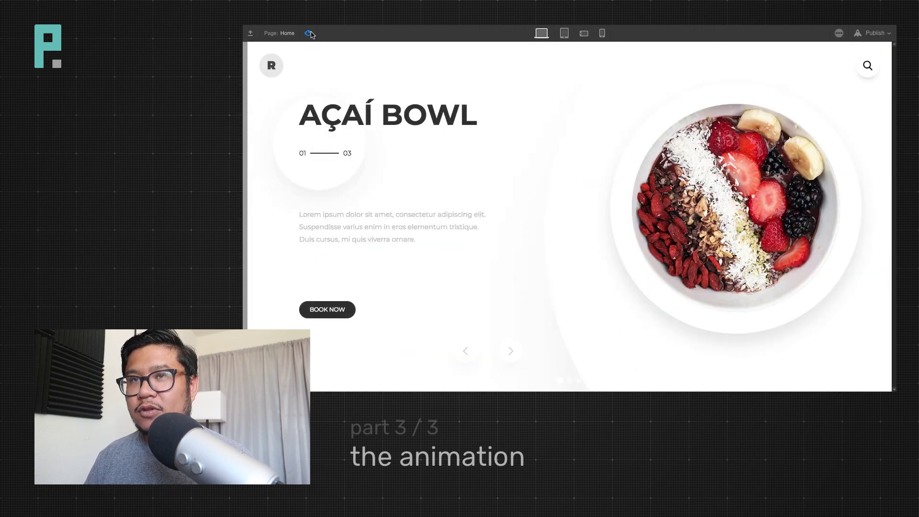
{"action": "left_click", "coordinate": [308, 33]}
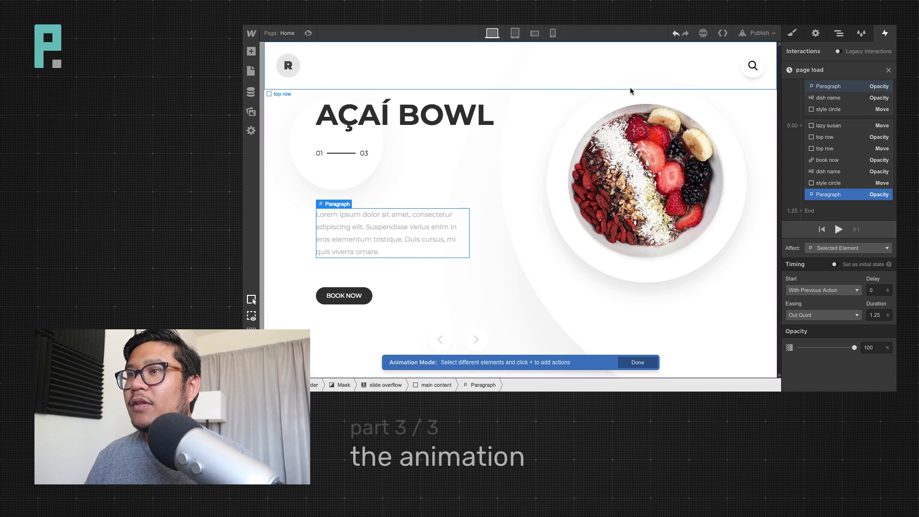
{"action": "left_click", "coordinate": [888, 71]}
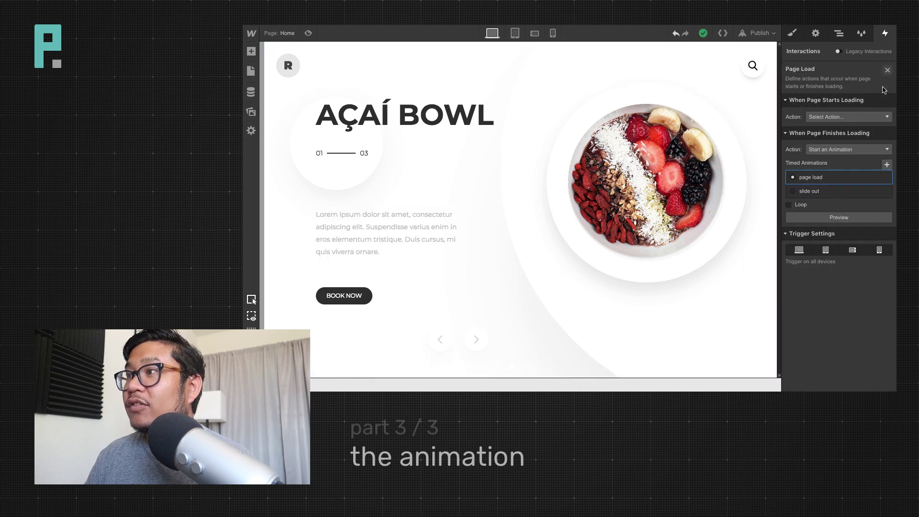
{"action": "left_click", "coordinate": [889, 71]}
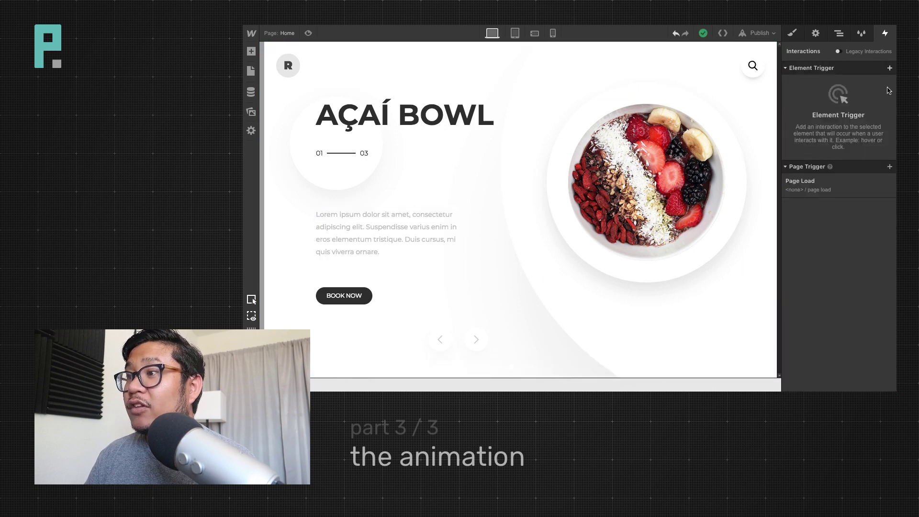
Remove the Slider trigger from the slide overflow slide inside the slider's mask
{"action": "left_click", "coordinate": [838, 33]}
{"action": "left_click", "coordinate": [810, 89]}
{"action": "left_click", "coordinate": [790, 88]}
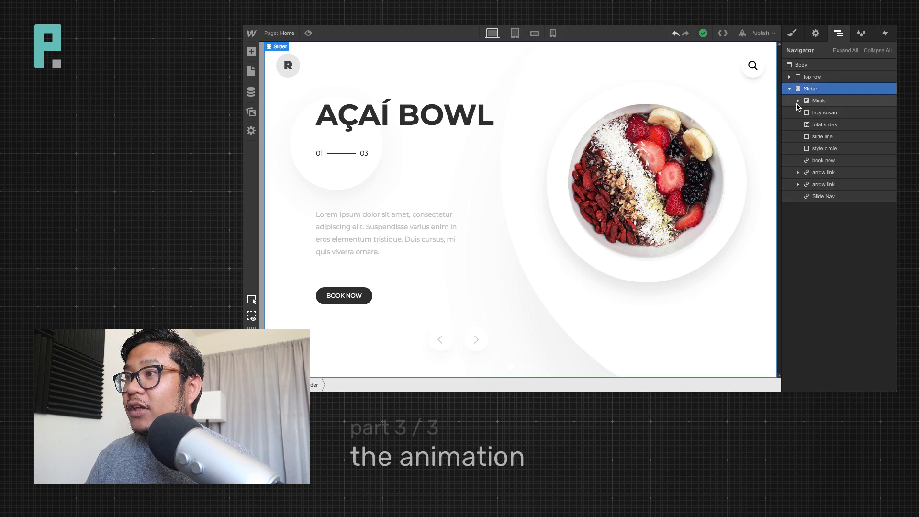
{"action": "left_click", "coordinate": [798, 100]}
{"action": "left_click", "coordinate": [836, 113]}
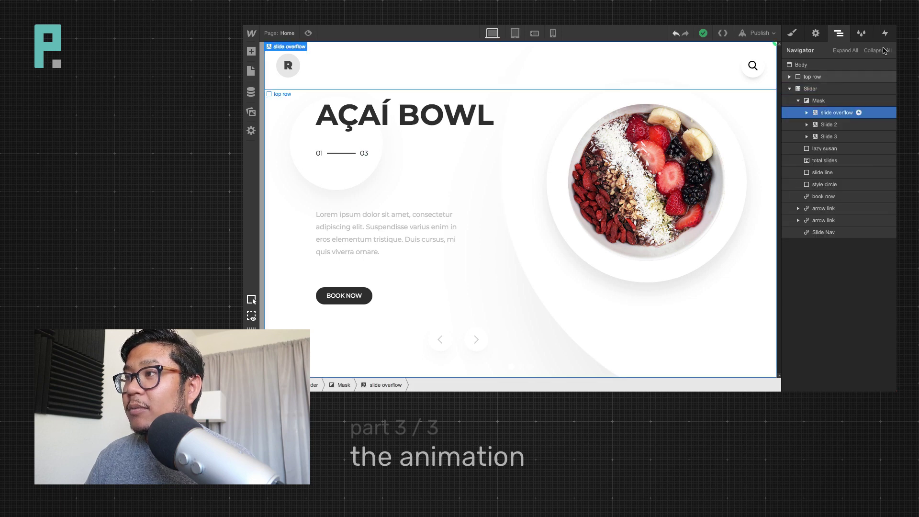
{"action": "left_click", "coordinate": [885, 33]}
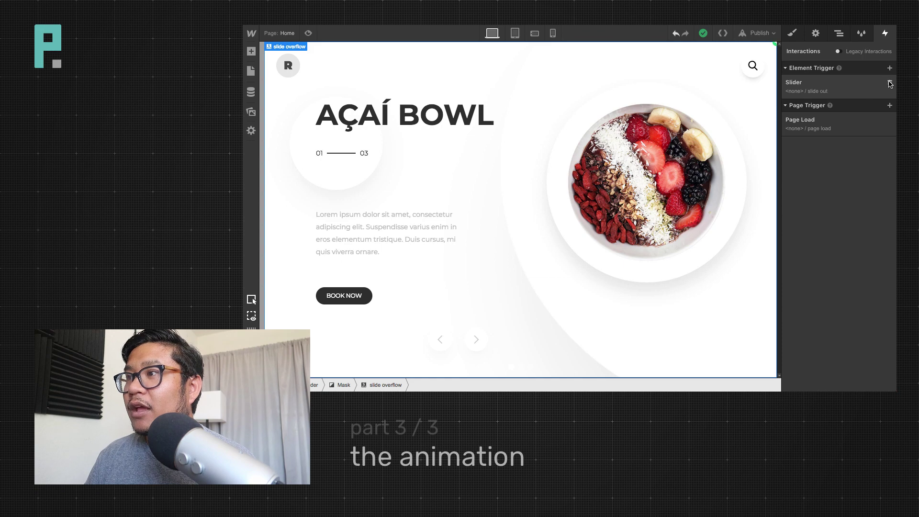
{"action": "left_click", "coordinate": [889, 85]}
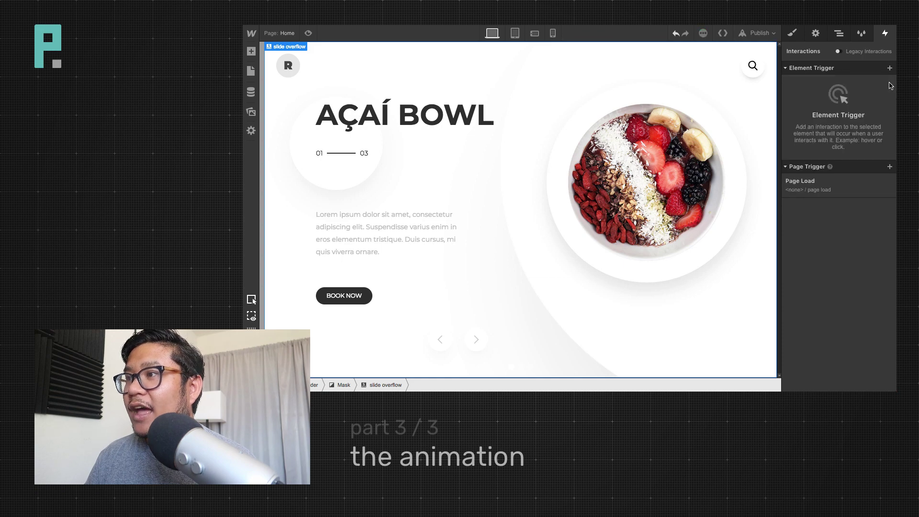
Add a Slider trigger to the slide overflow slide, with its Slider in View action starting a custom animation
{"action": "left_click", "coordinate": [889, 70]}
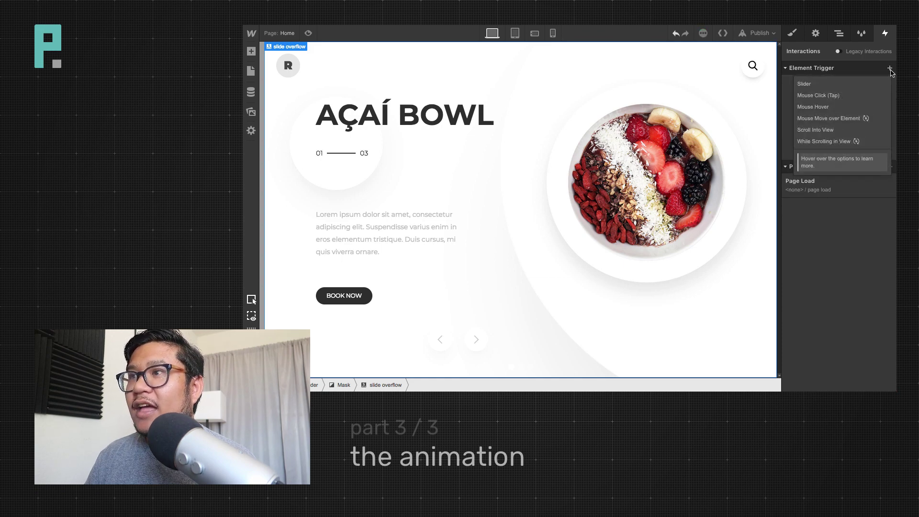
{"action": "left_click", "coordinate": [831, 85]}
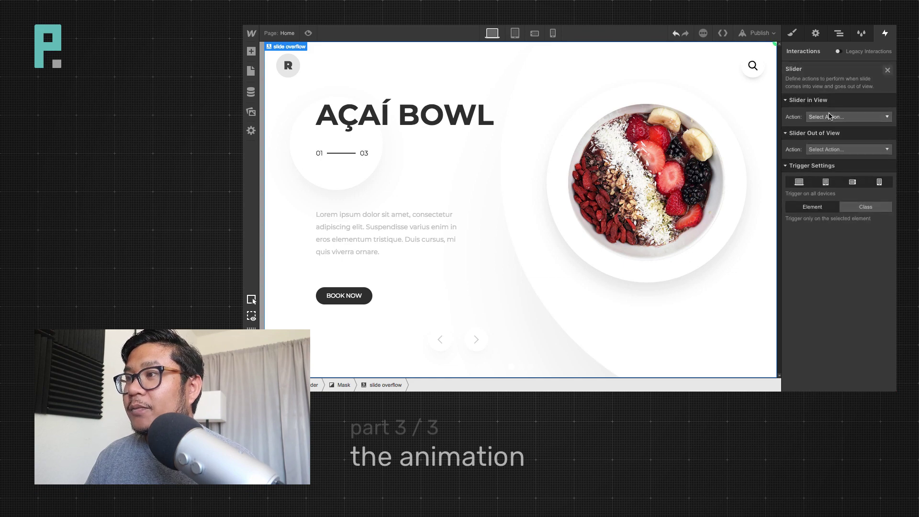
{"action": "left_click", "coordinate": [843, 116]}
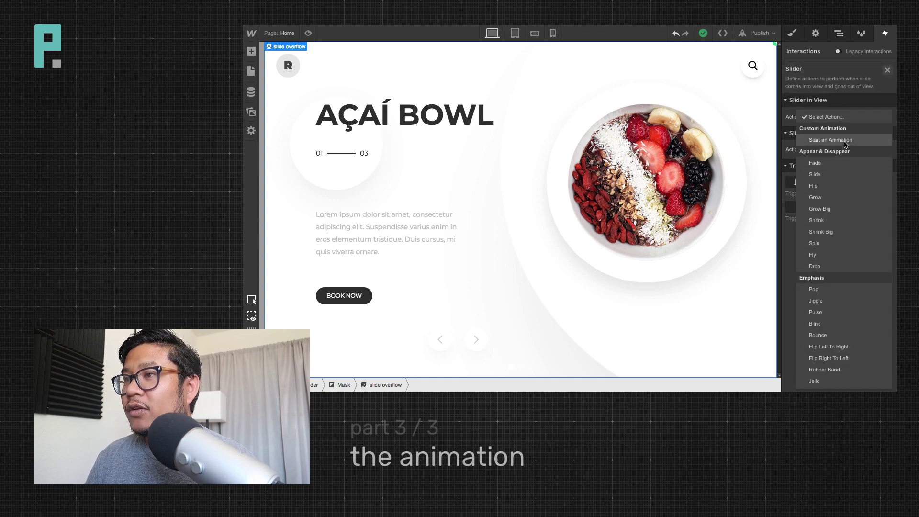
{"action": "left_click", "coordinate": [844, 140]}
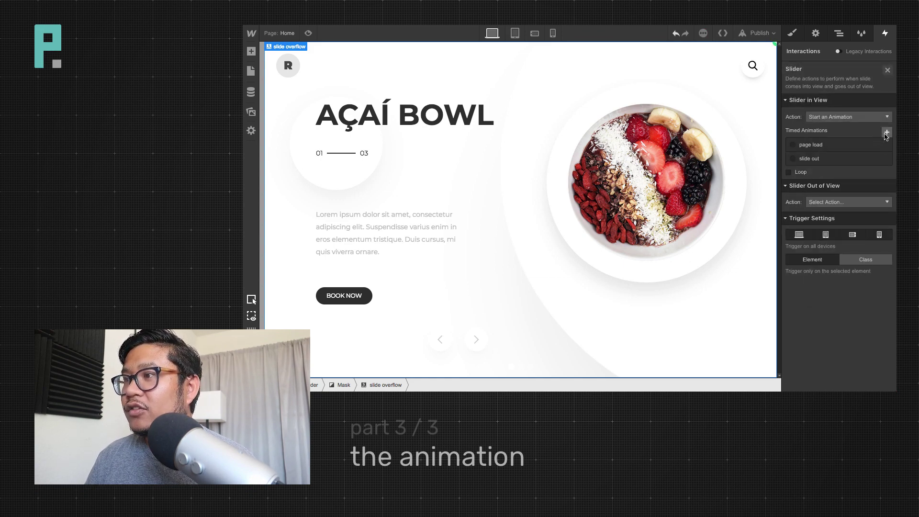
Delete the slide out timed animation and create a new one named "slide in"
{"action": "left_click", "coordinate": [887, 161]}
{"action": "left_click", "coordinate": [880, 207]}
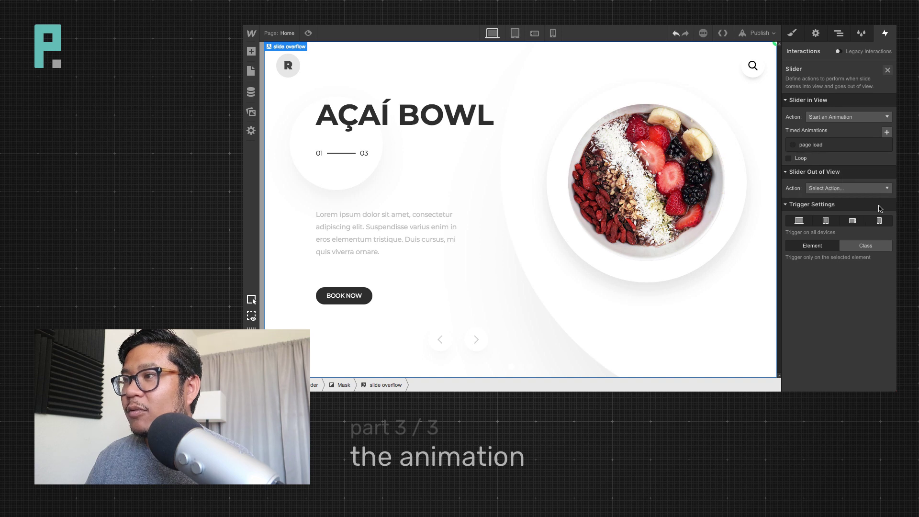
{"action": "left_click", "coordinate": [886, 132]}
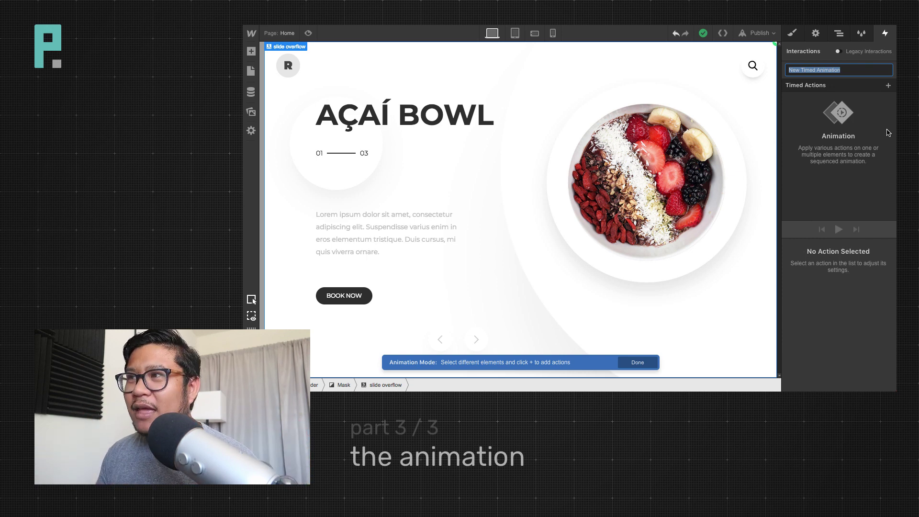
{"action": "type", "text": "slide in"}
{"action": "key", "text": "Return"}
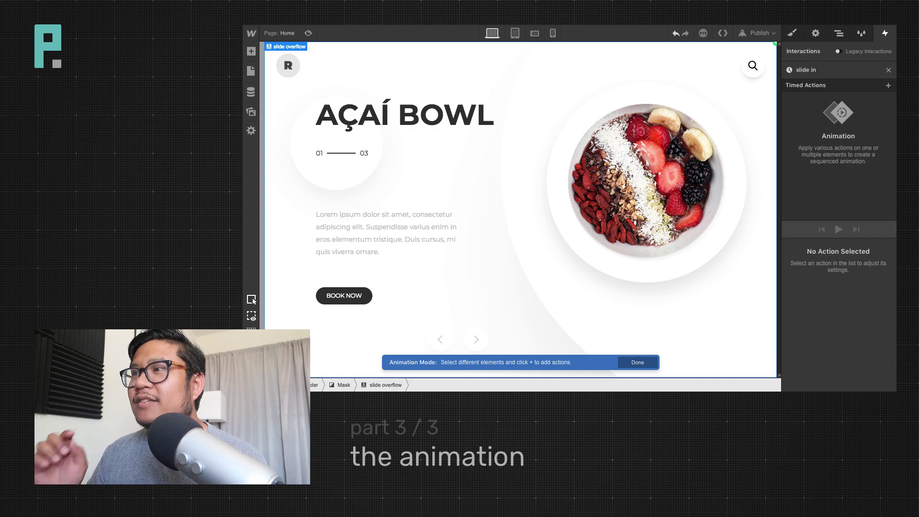
Add a Move action for the plate to the slide in animation, with X at 110% and Y at -110%
{"action": "left_click", "coordinate": [888, 86]}
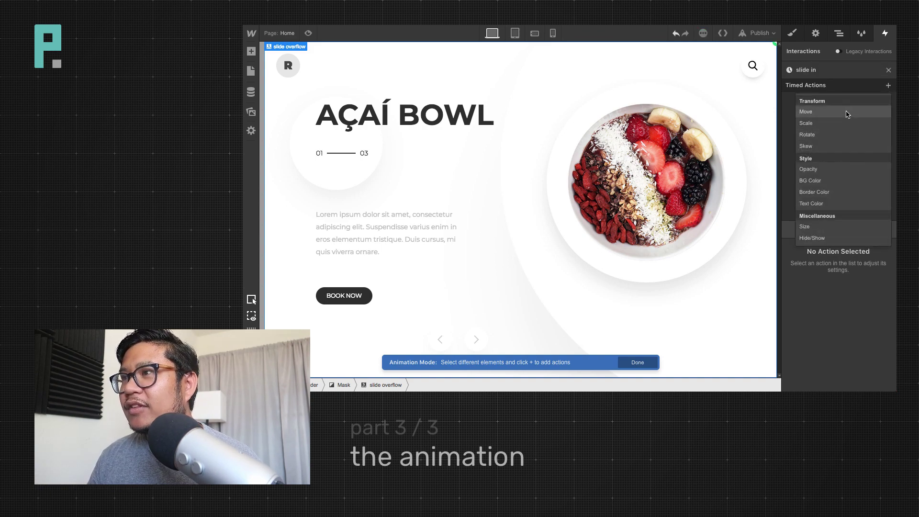
{"action": "left_click", "coordinate": [646, 97]}
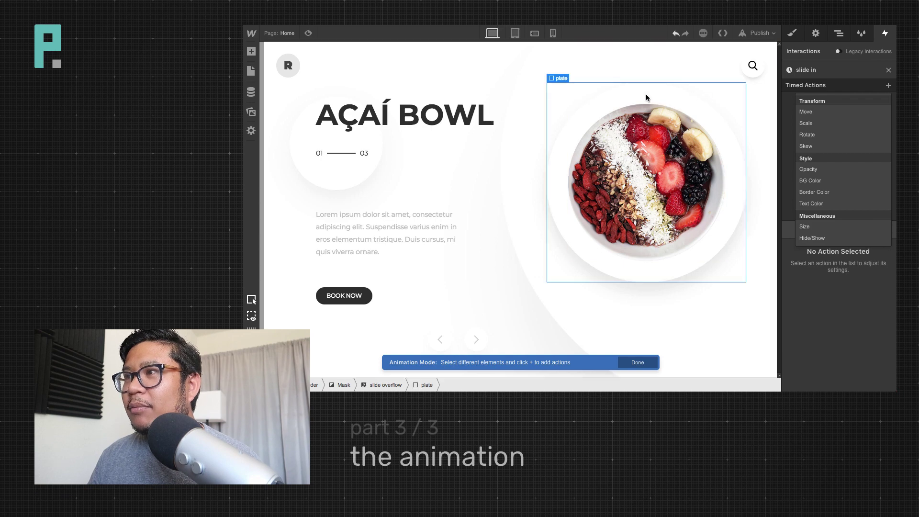
{"action": "left_click", "coordinate": [838, 113]}
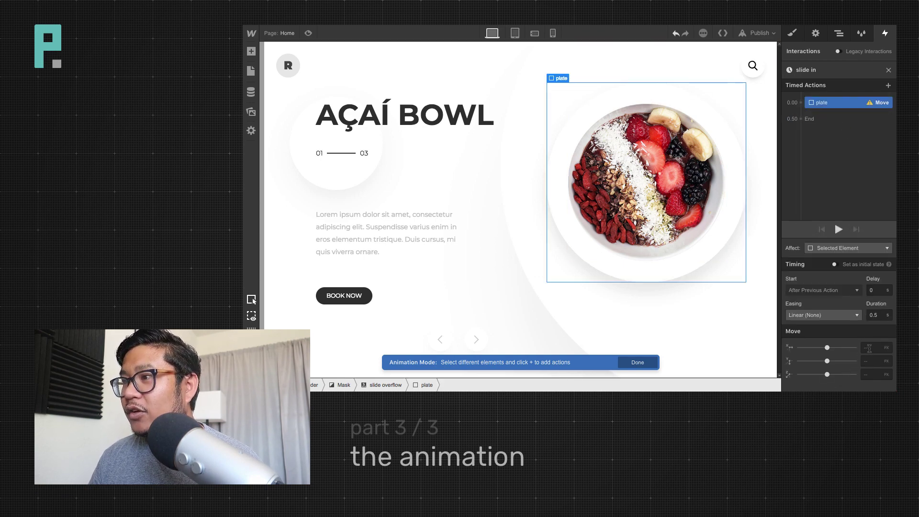
{"action": "left_click", "coordinate": [869, 348]}
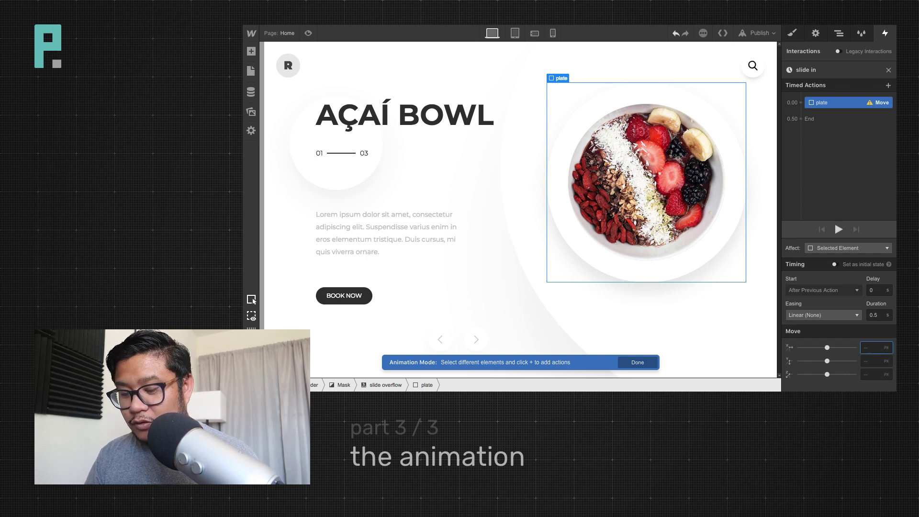
{"action": "type", "text": "110%"}
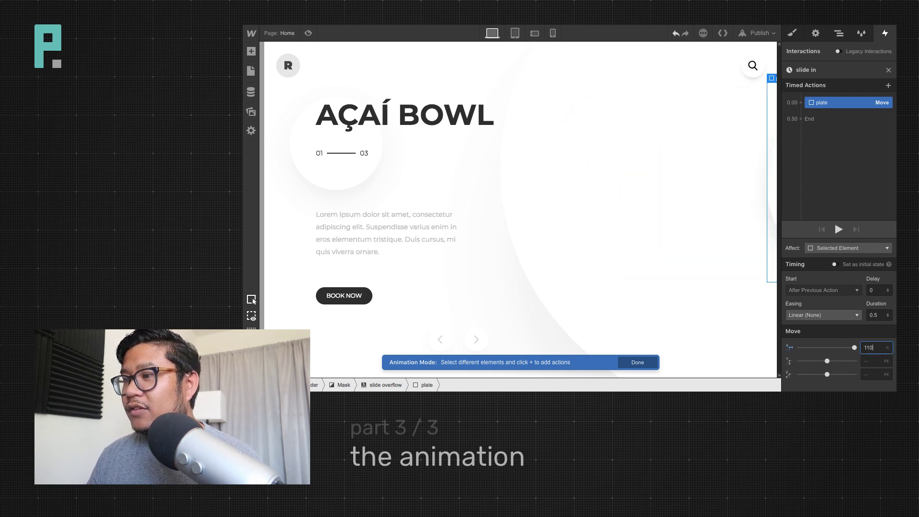
{"action": "left_click", "coordinate": [867, 362]}
{"action": "type", "text": "-110%"}
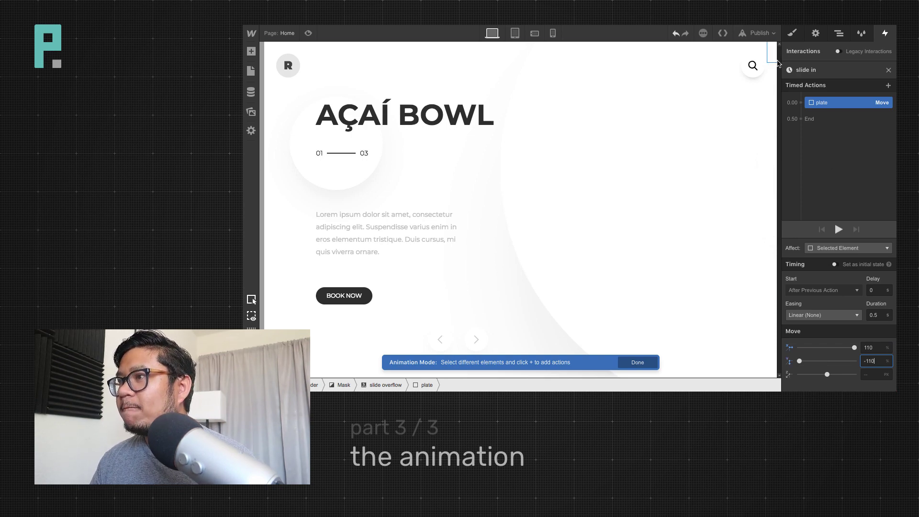
Add a second Move action for the plate following the first, with X and Y at 0%, and play the animation
{"action": "left_click", "coordinate": [808, 120]}
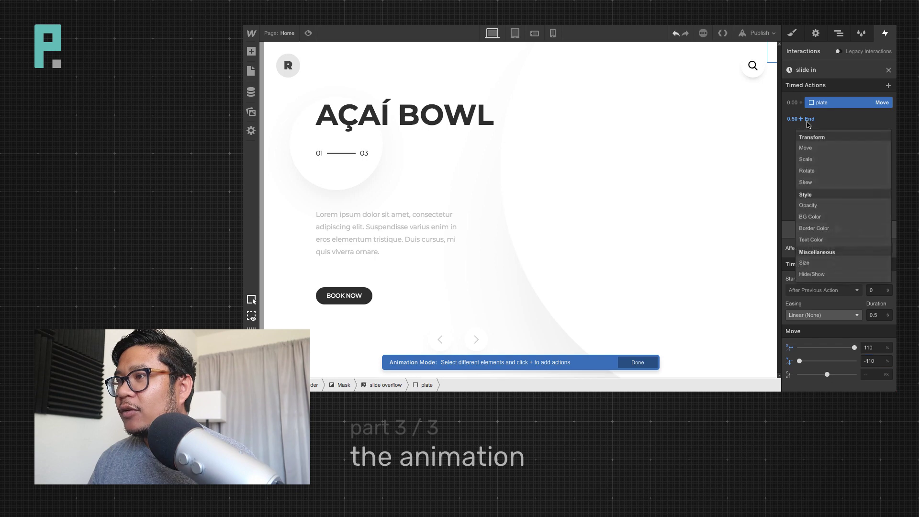
{"action": "left_click", "coordinate": [815, 150]}
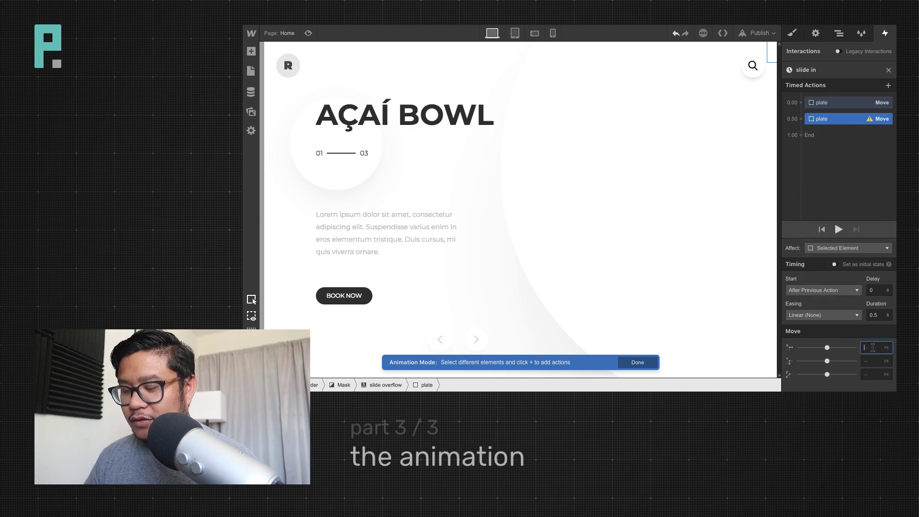
{"action": "type", "text": "0"}
{"action": "key", "text": "Tab"}
{"action": "type", "text": "0"}
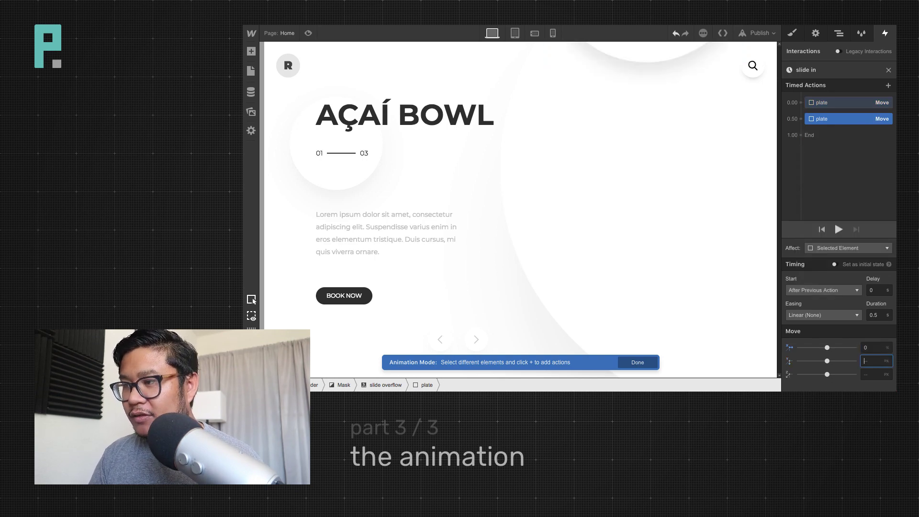
{"action": "left_click", "coordinate": [839, 229]}
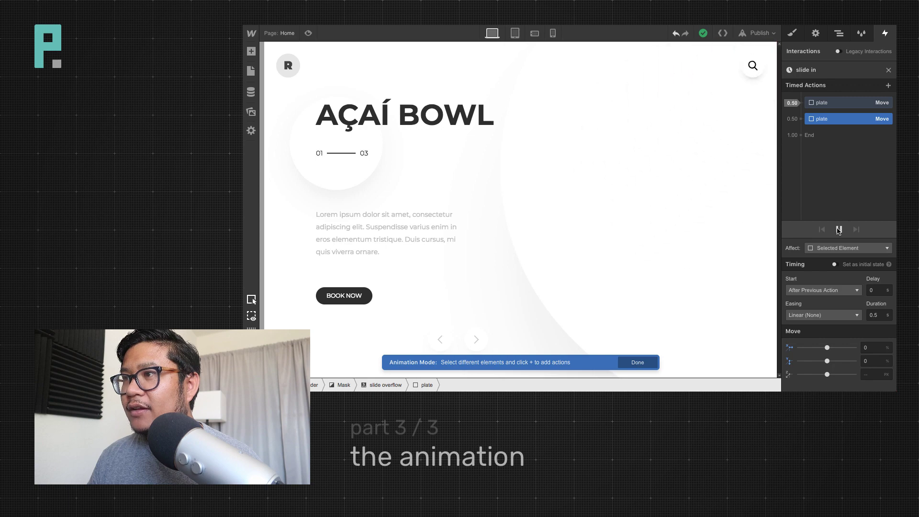
Make the plate's first Move action the initial state and replay the animation
{"action": "left_click", "coordinate": [832, 106]}
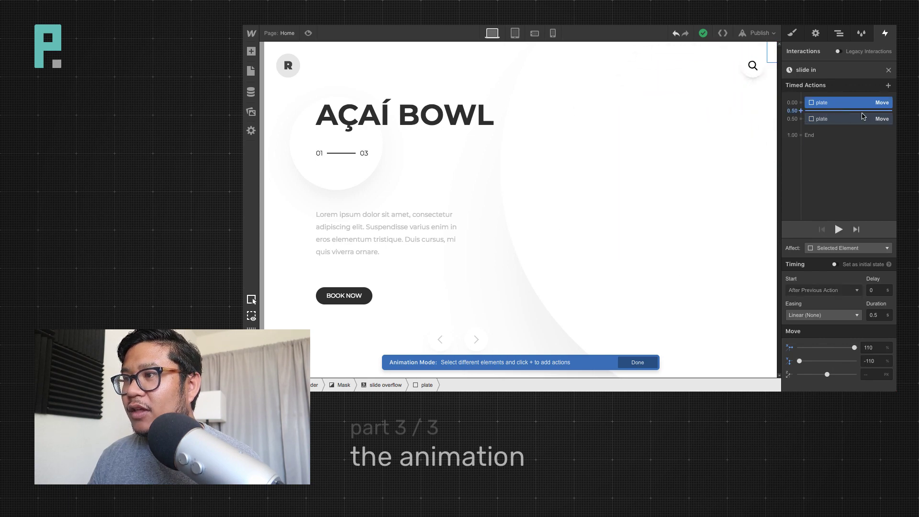
{"action": "left_click", "coordinate": [884, 267]}
{"action": "left_click", "coordinate": [839, 230]}
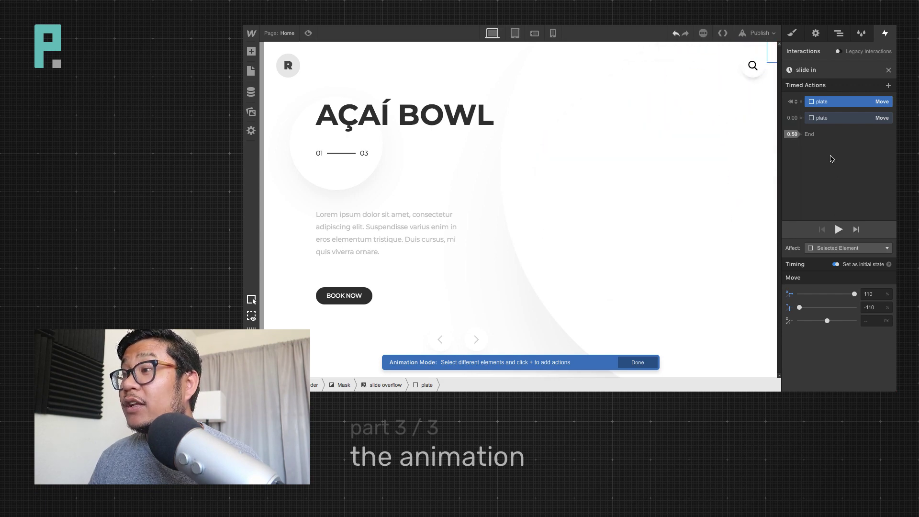
Add a Rotate action to the plate's initial state with the X rotation at -180 degrees
{"action": "left_click", "coordinate": [807, 109]}
{"action": "left_click", "coordinate": [814, 164]}
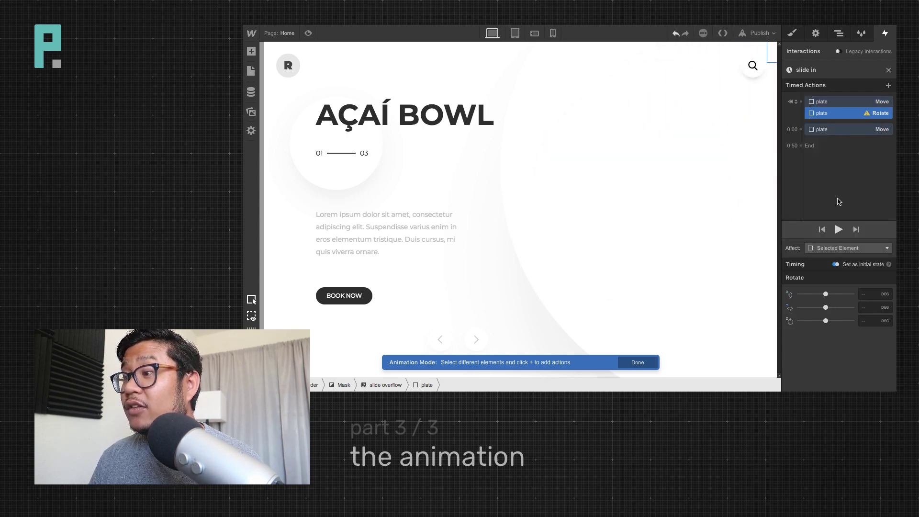
{"action": "left_click", "coordinate": [867, 294]}
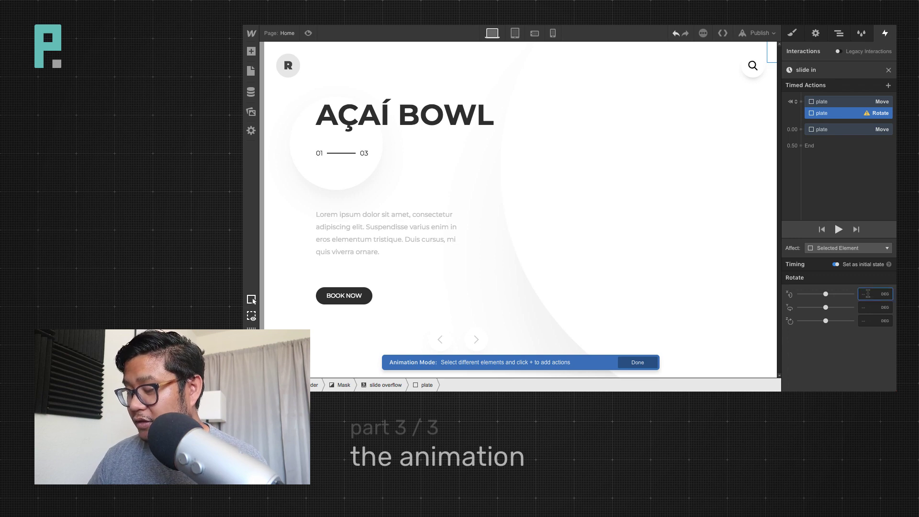
{"action": "type", "text": "-180"}
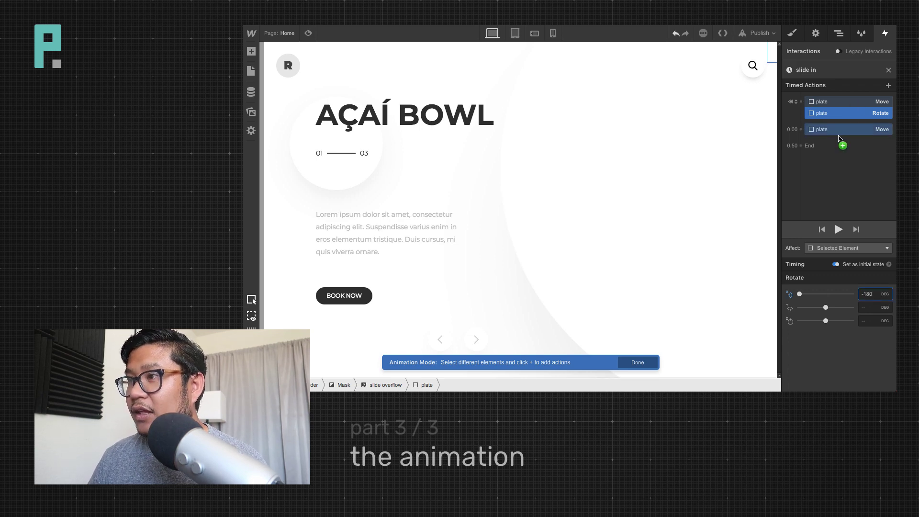
Add a Rotate action alongside the plate's final Move action, with the Z rotation at 0 degrees
{"action": "left_click", "coordinate": [807, 139]}
{"action": "left_click", "coordinate": [809, 182]}
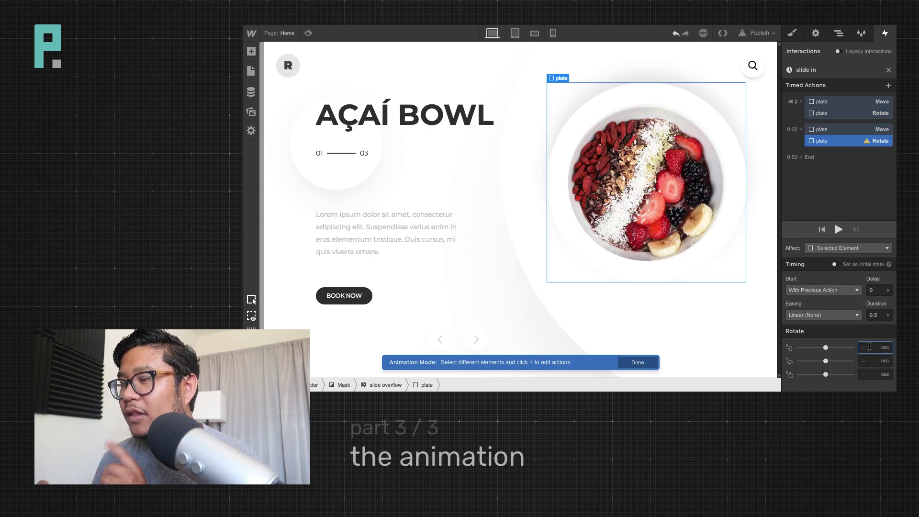
{"action": "left_click", "coordinate": [882, 376]}
{"action": "type", "text": "0"}
Clear the X rotation of the plate's initial Rotate action, set its Z rotation to -180 degrees, and play the animation
{"action": "left_click", "coordinate": [848, 113]}
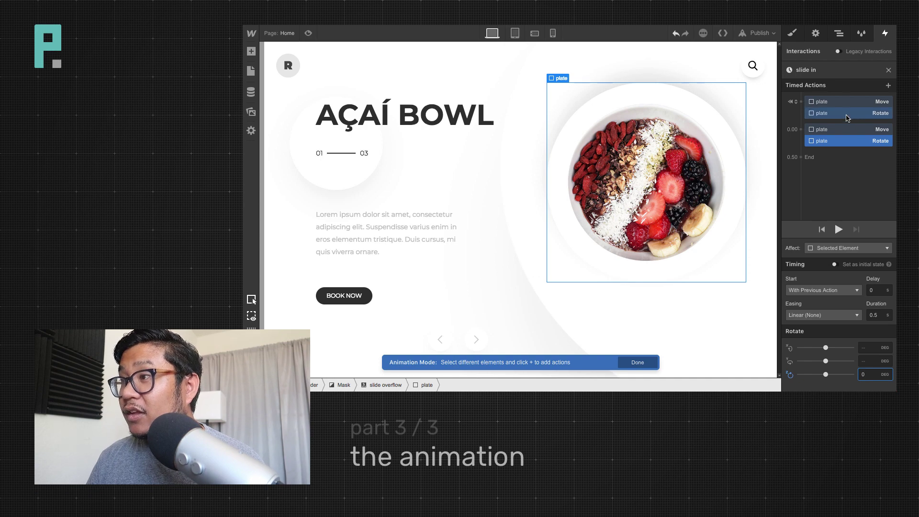
{"action": "double_click", "coordinate": [868, 294]}
{"action": "key", "text": "BackSpace"}
{"action": "left_click", "coordinate": [867, 320]}
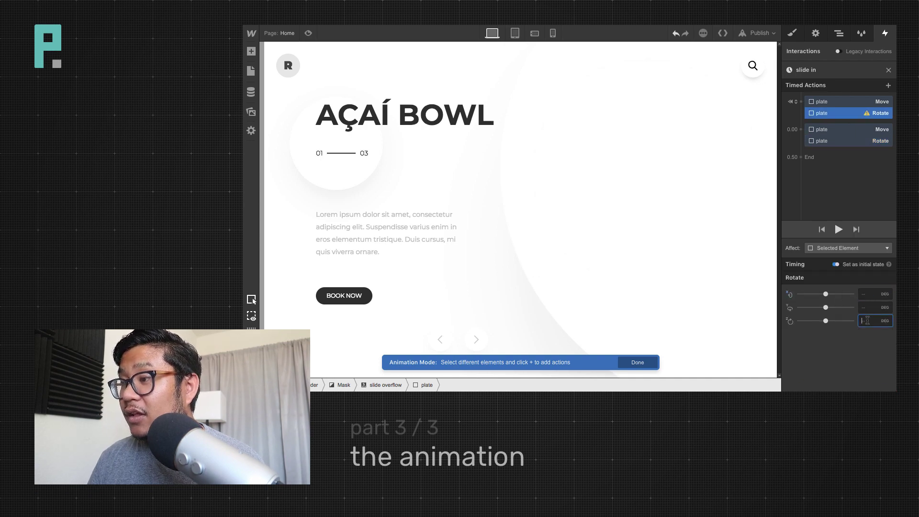
{"action": "left_click", "coordinate": [839, 230]}
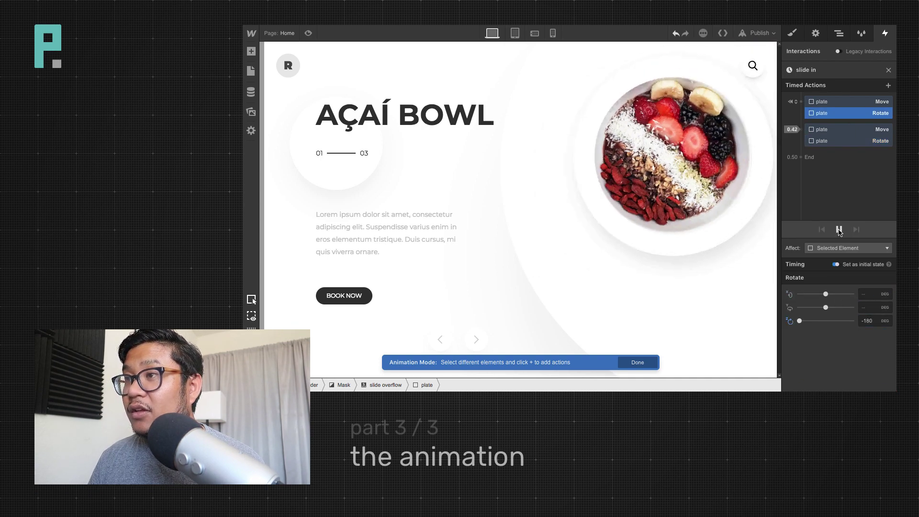
{"action": "left_click", "coordinate": [838, 231]}
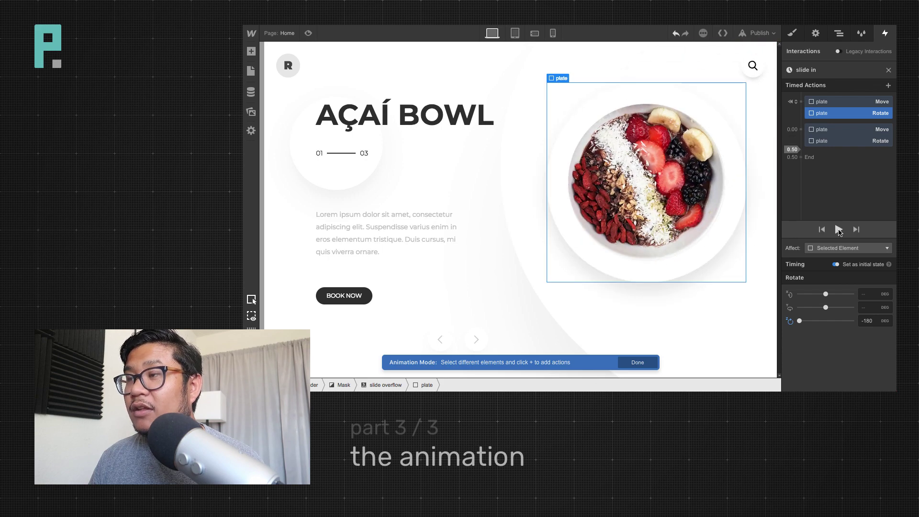
Give the plate's final Move and Rotate actions Out Quart easing and a 1 s duration, and replay the animation
{"action": "left_click", "coordinate": [826, 140]}
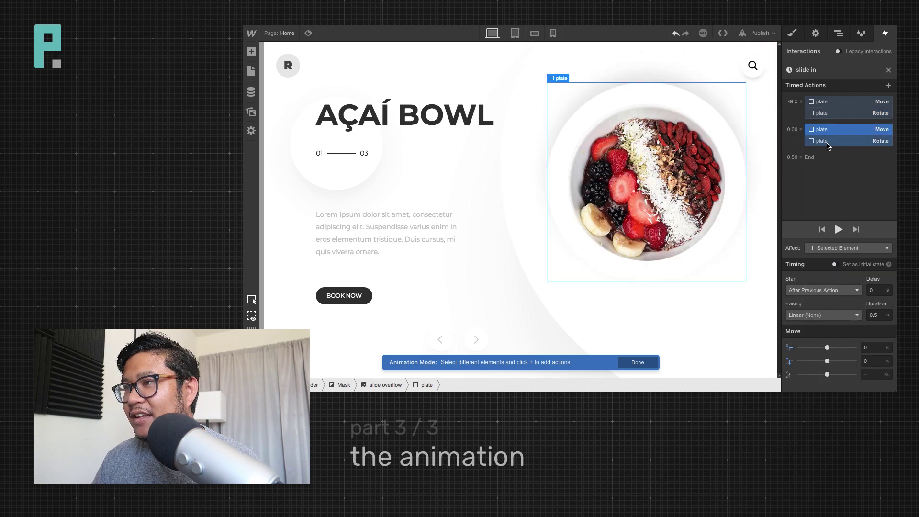
{"action": "left_click", "coordinate": [844, 316]}
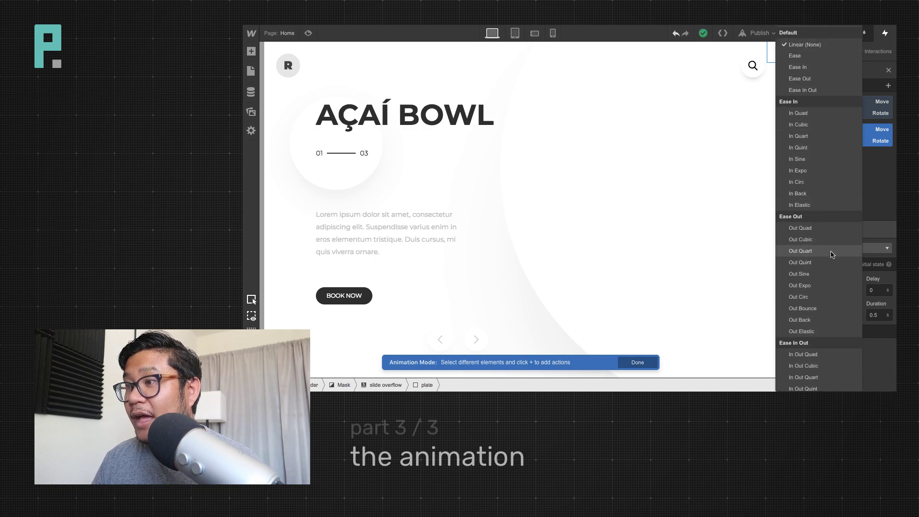
{"action": "left_click", "coordinate": [830, 252]}
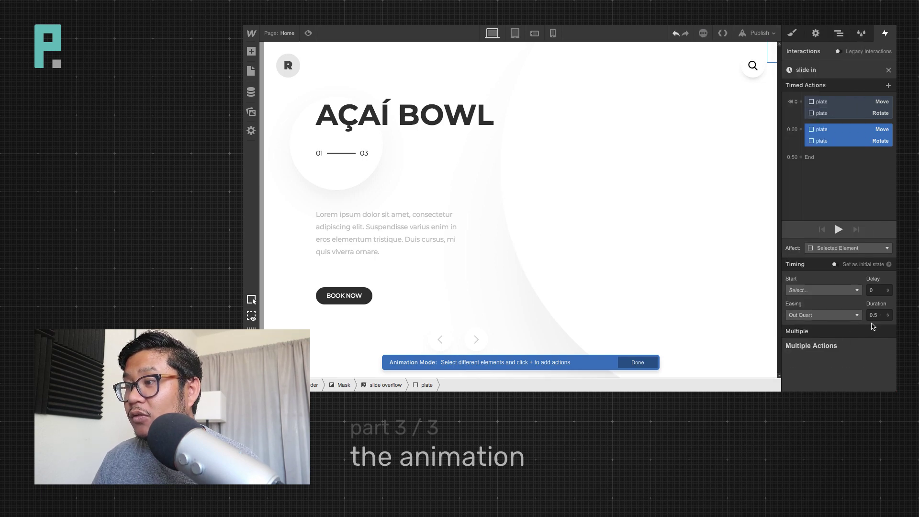
{"action": "key", "text": "ctrl+a"}
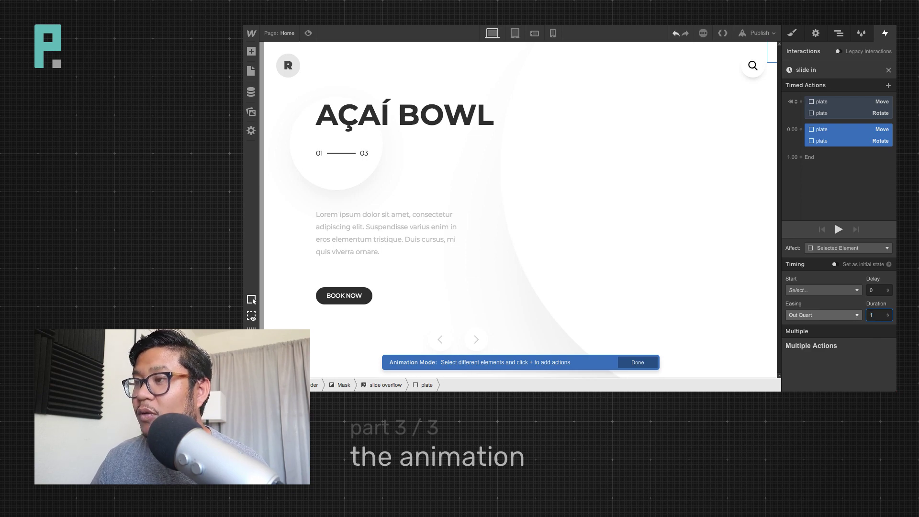
{"action": "left_click", "coordinate": [838, 229]}
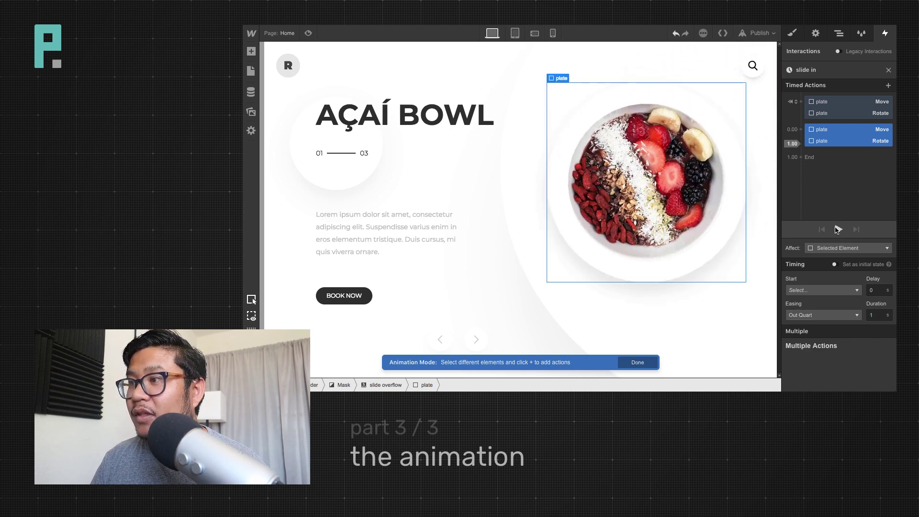
{"action": "left_click", "coordinate": [838, 229]}
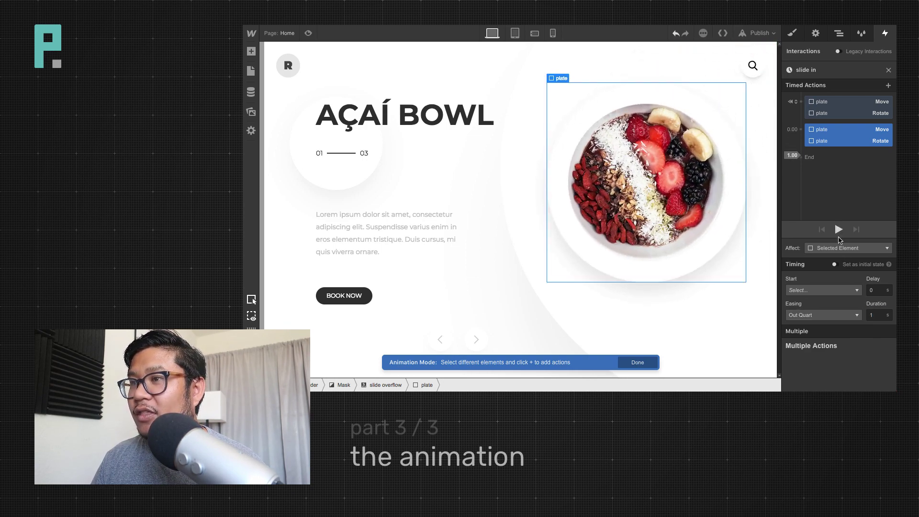
{"action": "left_click", "coordinate": [858, 160]}
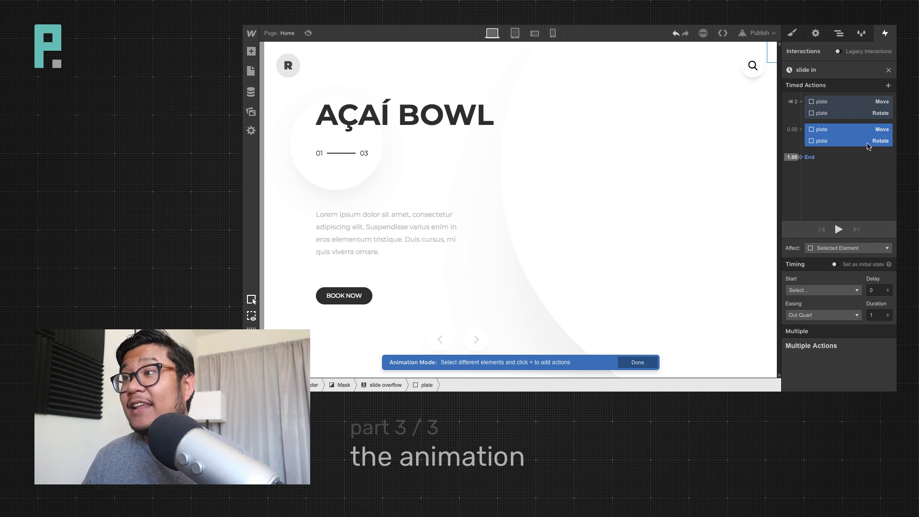
{"action": "left_click", "coordinate": [287, 33]}
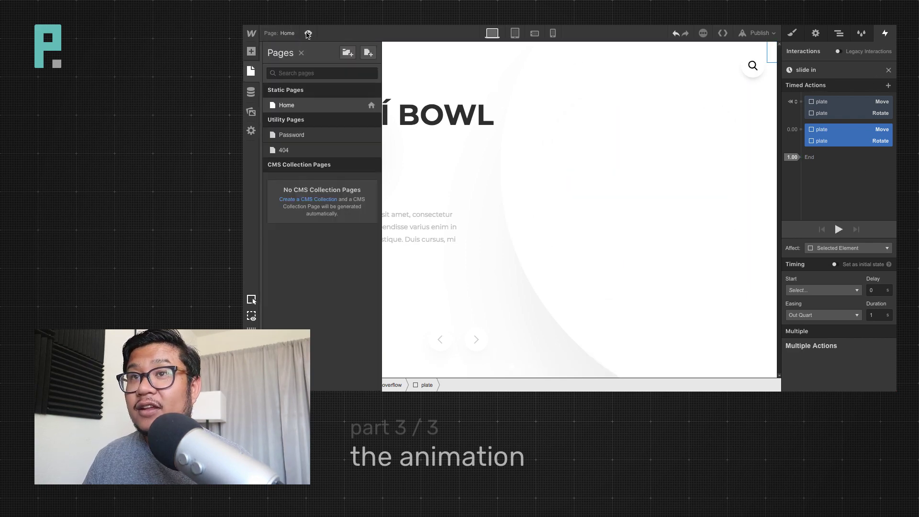
Preview the page and switch back and forth between the dish slides to check the plate's slide-in animation
{"action": "left_click", "coordinate": [308, 33]}
{"action": "left_click", "coordinate": [509, 354]}
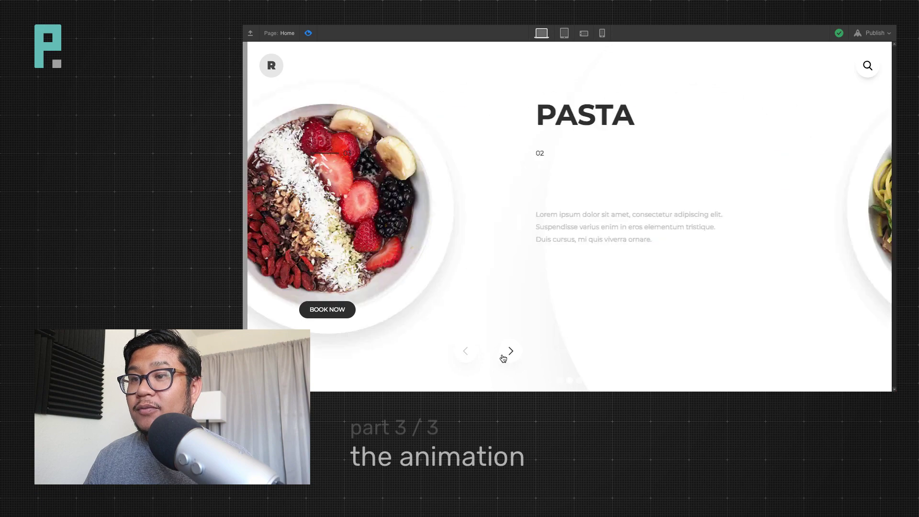
{"action": "left_click", "coordinate": [466, 353]}
{"action": "left_click", "coordinate": [510, 353]}
{"action": "left_click", "coordinate": [467, 355]}
{"action": "left_click", "coordinate": [308, 33]}
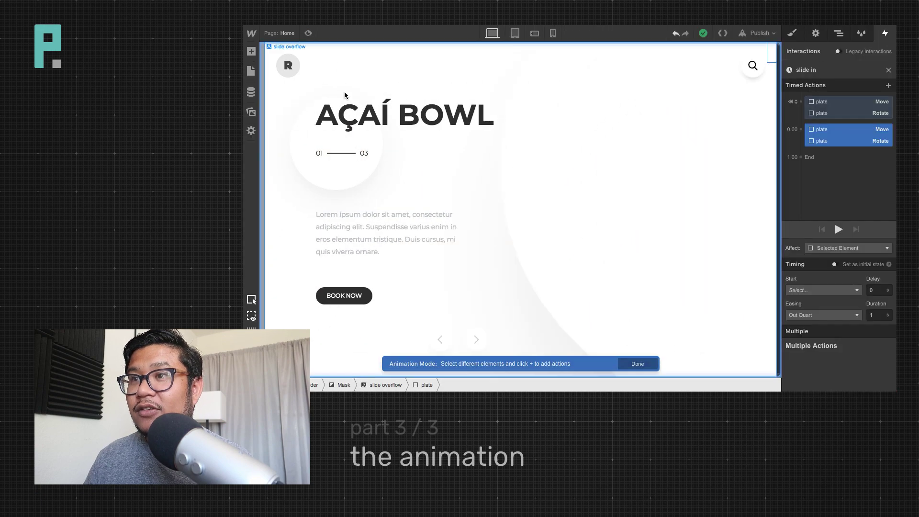
Leave the slide in animation and add a Start an Animation action for Slider Out of View with a new timed animation named "slide out"
{"action": "left_click", "coordinate": [887, 71]}
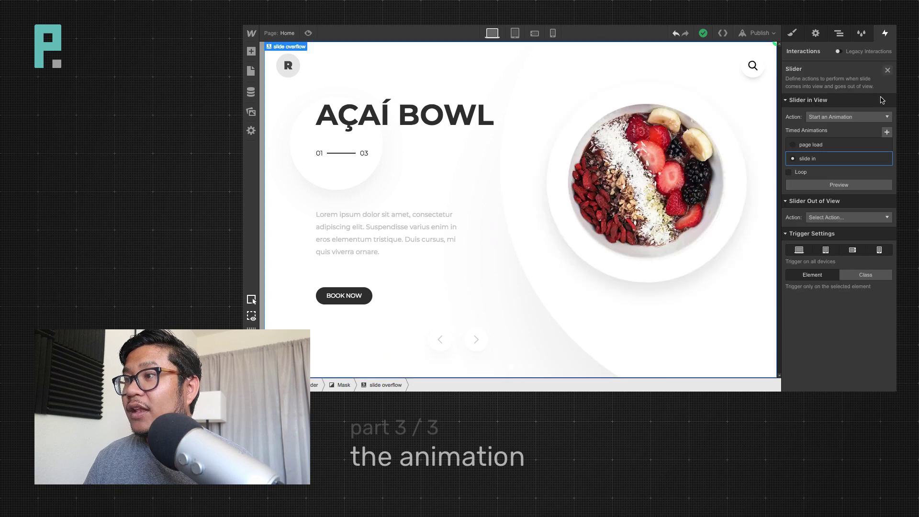
{"action": "left_click", "coordinate": [838, 218]}
{"action": "left_click", "coordinate": [833, 132]}
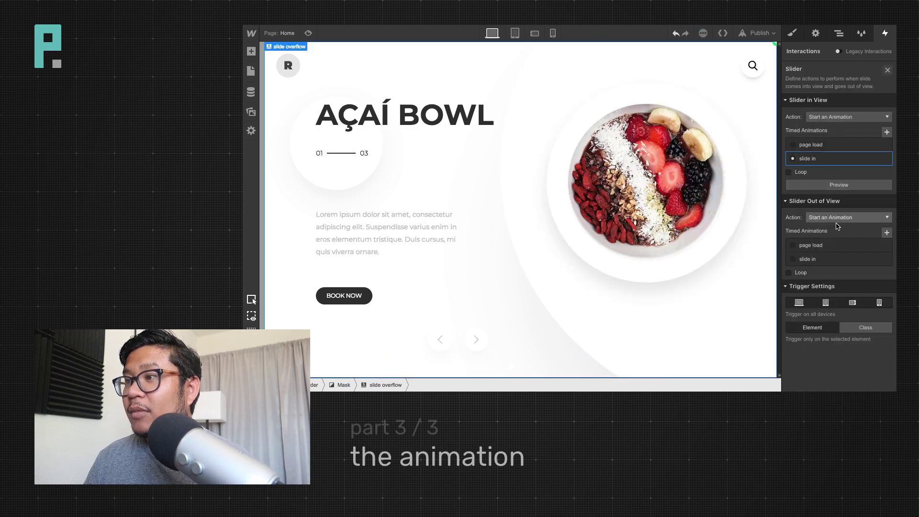
{"action": "left_click", "coordinate": [886, 233]}
{"action": "type", "text": "slide out"}
{"action": "key", "text": "Return"}
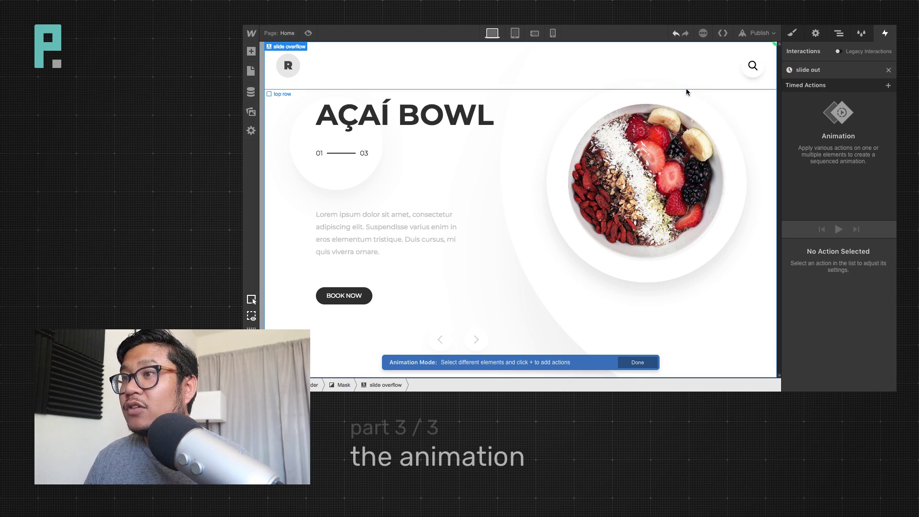
Add a Move action for the plate with X and Y at 110%, and play the animation
{"action": "left_click", "coordinate": [665, 95]}
{"action": "left_click", "coordinate": [888, 86]}
{"action": "left_click", "coordinate": [832, 113]}
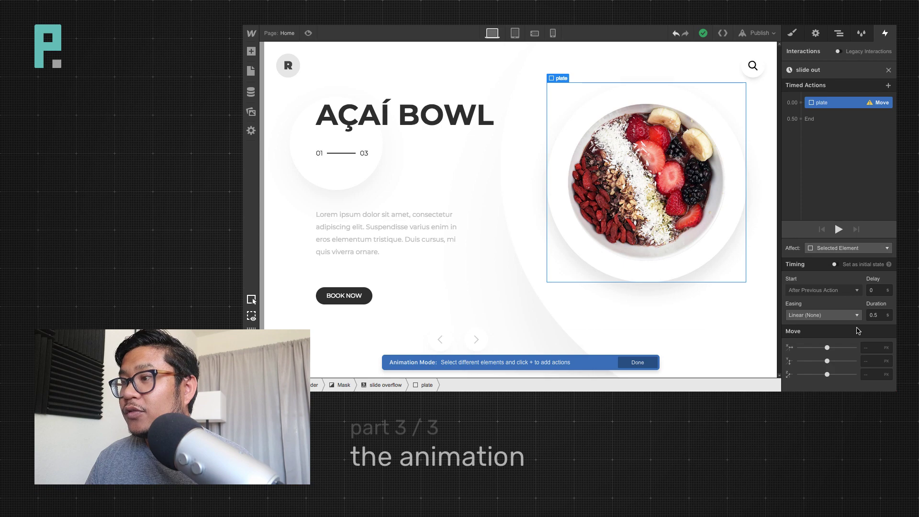
{"action": "left_click", "coordinate": [870, 347]}
{"action": "type", "text": "110%"}
{"action": "key", "text": "Tab"}
{"action": "type", "text": "110%"}
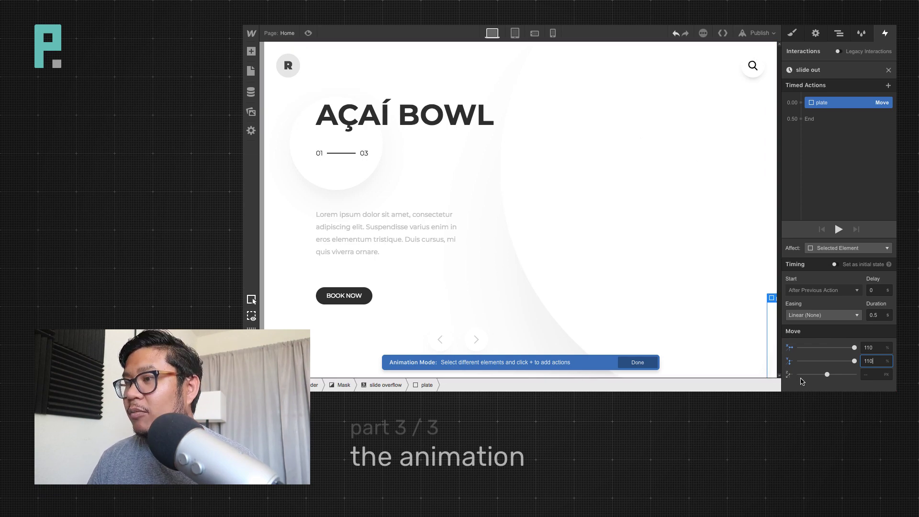
{"action": "left_click", "coordinate": [838, 229]}
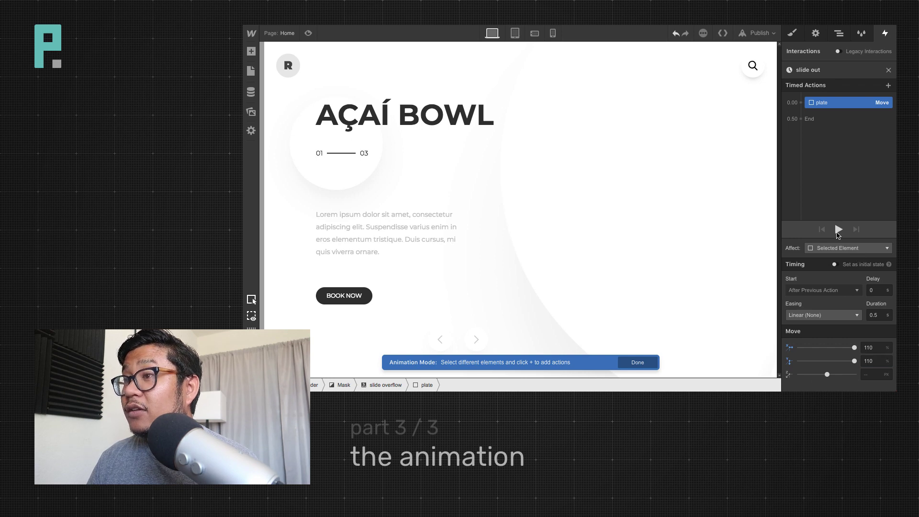
Add a Rotate action alongside the plate's Move action with the Z rotation at 80 degrees, and play the animation
{"action": "left_click", "coordinate": [801, 103]}
{"action": "left_click", "coordinate": [800, 155]}
{"action": "left_click", "coordinate": [870, 360]}
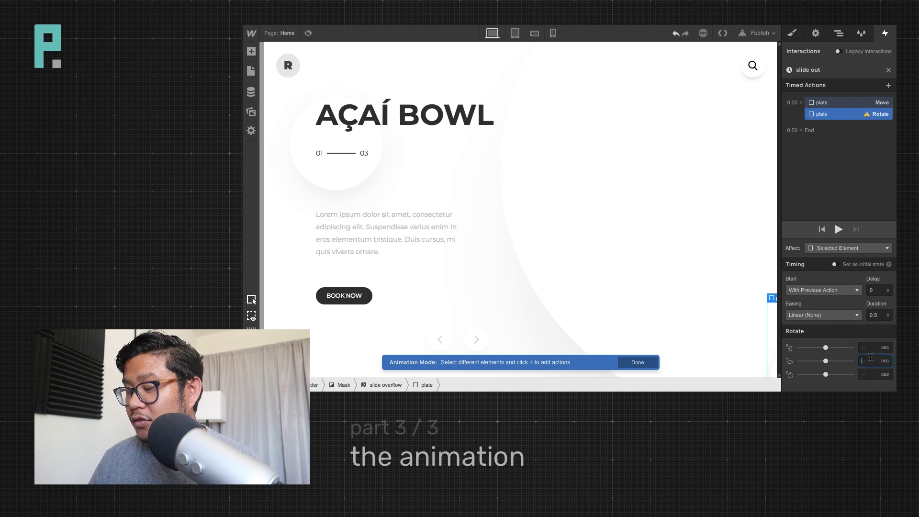
{"action": "key", "text": "Tab"}
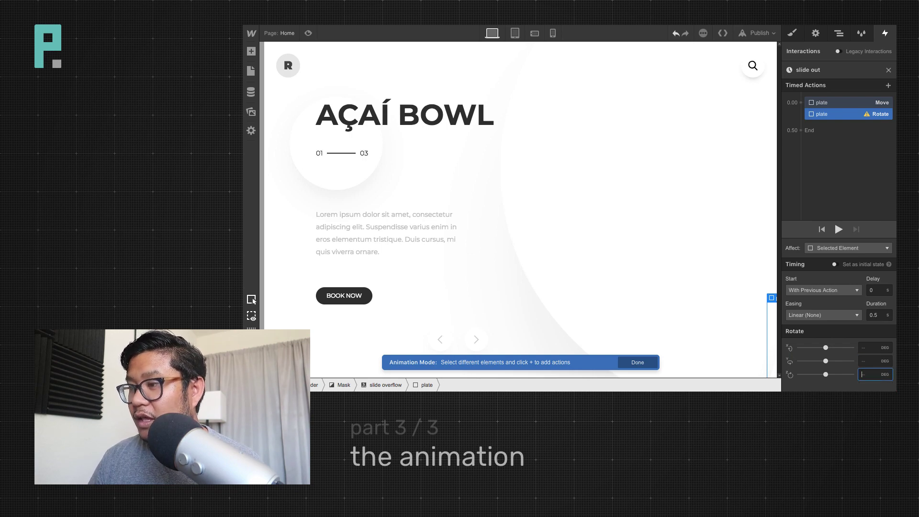
{"action": "type", "text": "80"}
{"action": "left_click", "coordinate": [839, 230]}
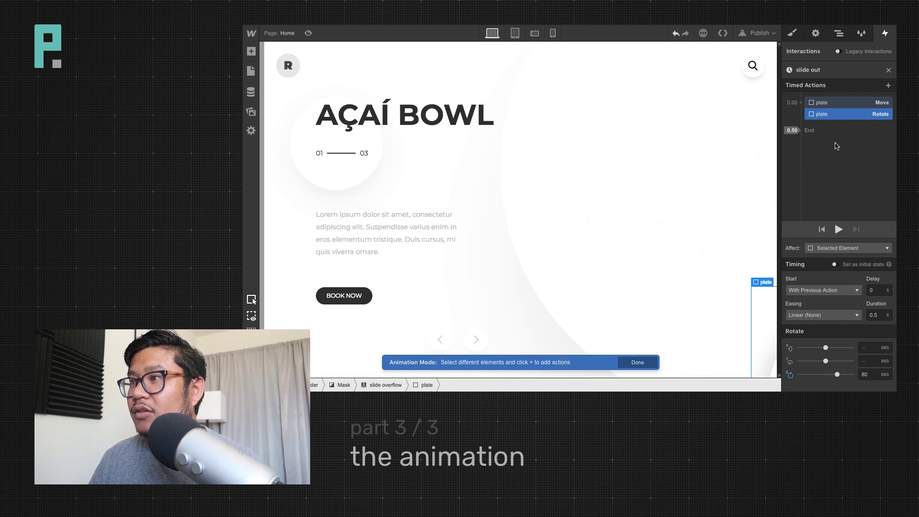
Give the plate's Move and Rotate actions Out Quart easing and a 1 s duration, replaying the slide out animation
{"action": "left_click", "coordinate": [824, 315]}
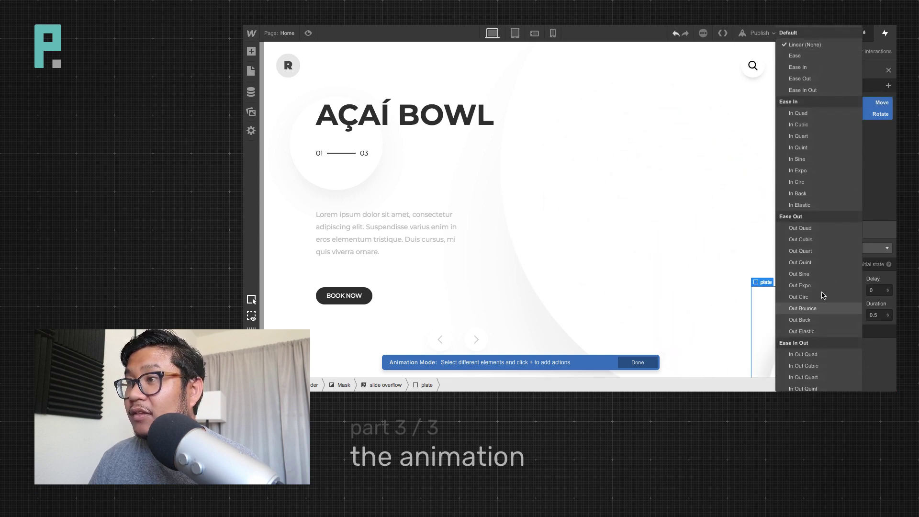
{"action": "left_click", "coordinate": [814, 250]}
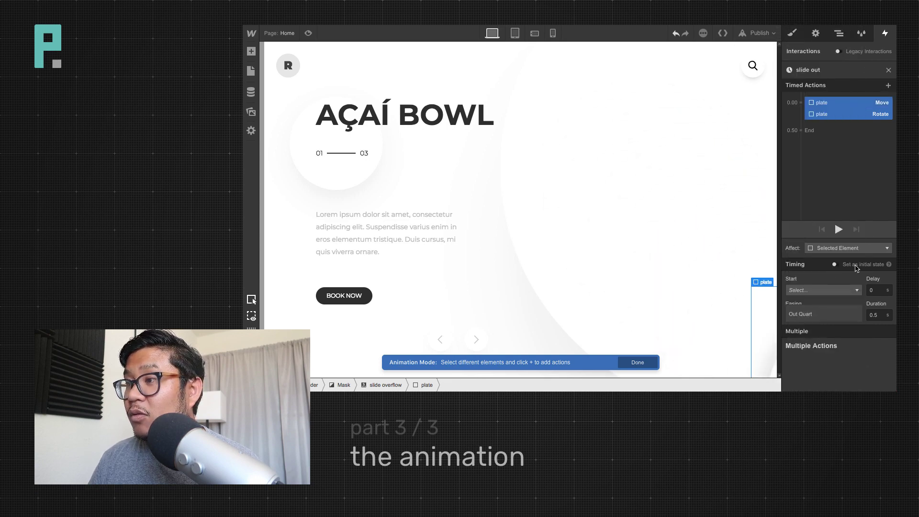
{"action": "left_click", "coordinate": [838, 229]}
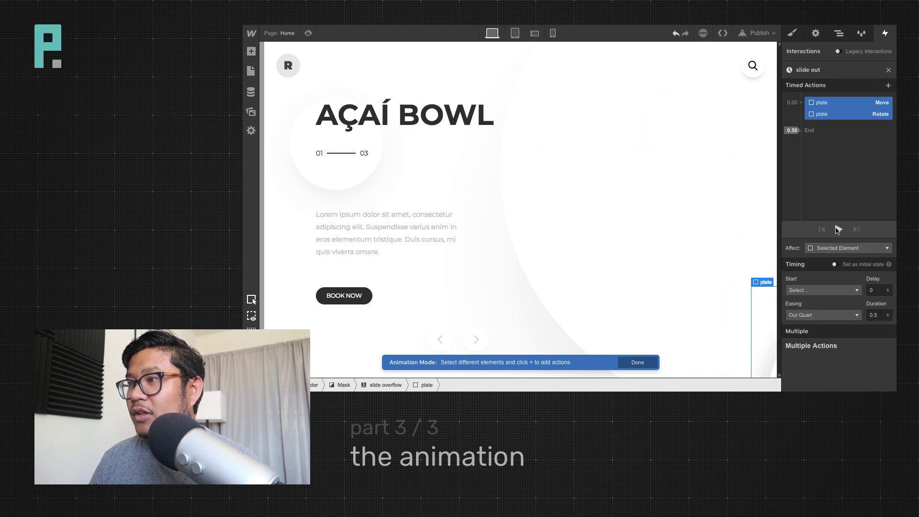
{"action": "left_click", "coordinate": [876, 315]}
{"action": "type", "text": "1"}
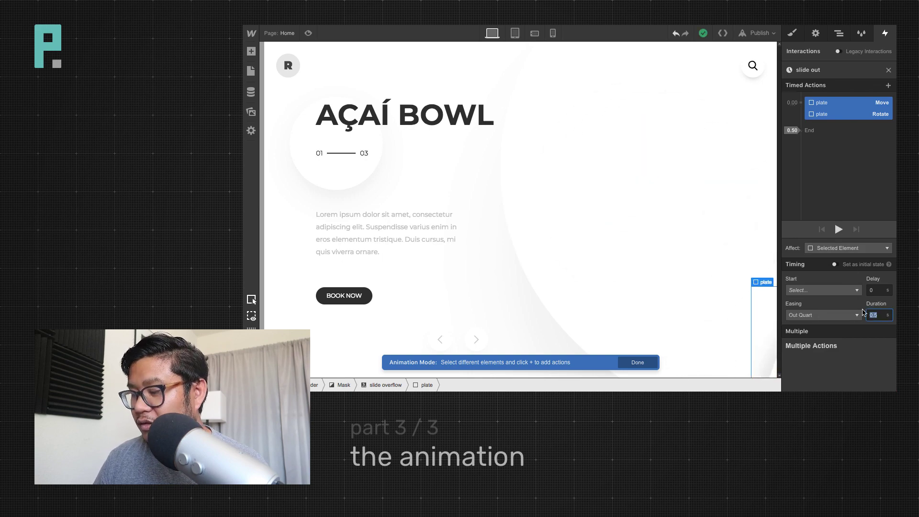
{"action": "left_click", "coordinate": [838, 229]}
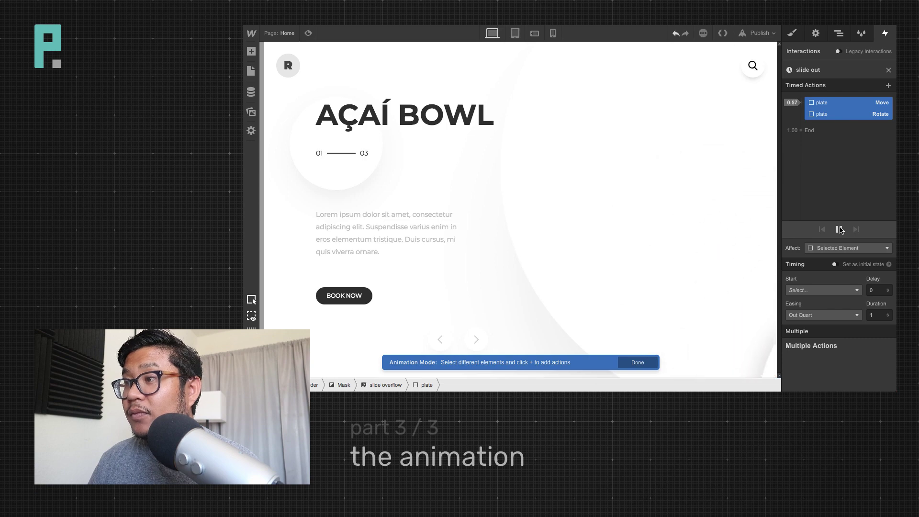
{"action": "left_click", "coordinate": [839, 229]}
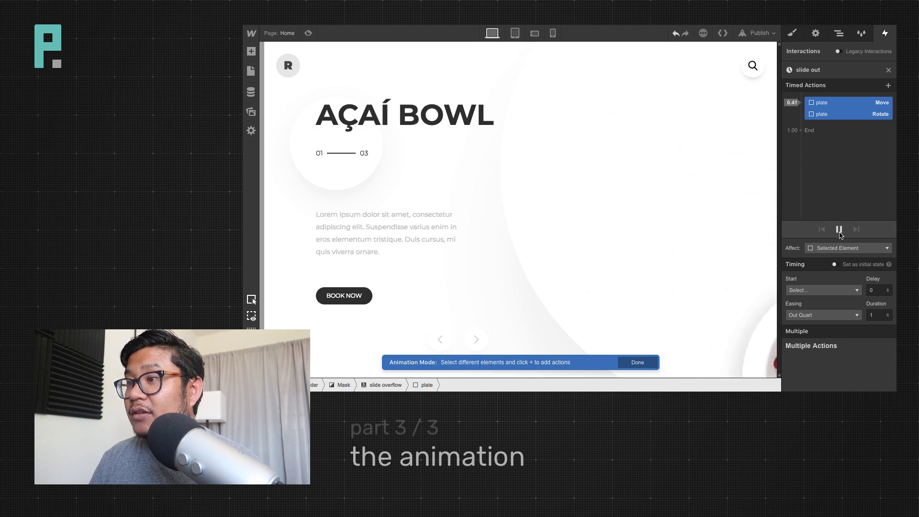
Add a second plate Move action after the first pair with Y at -110% and 0 s duration, play it, and close the slide out animation
{"action": "left_click", "coordinate": [803, 134]}
{"action": "left_click", "coordinate": [815, 157]}
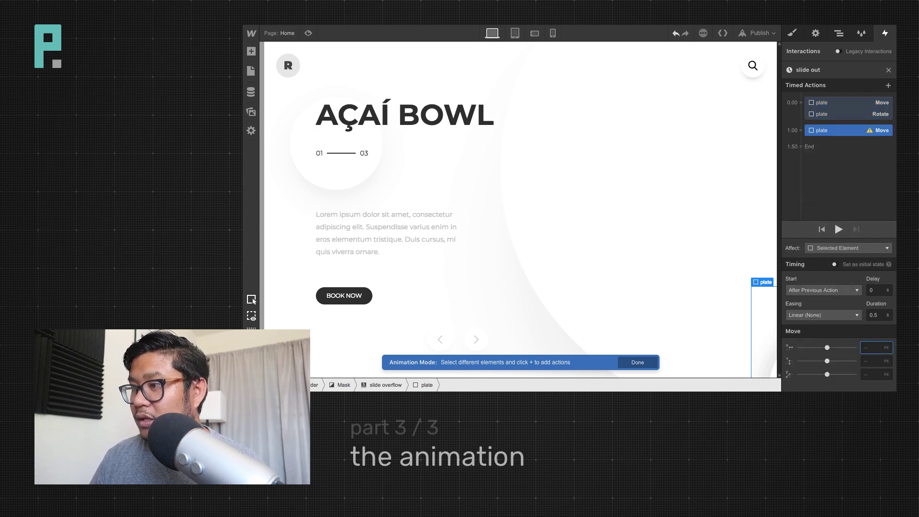
{"action": "type", "text": "100%"}
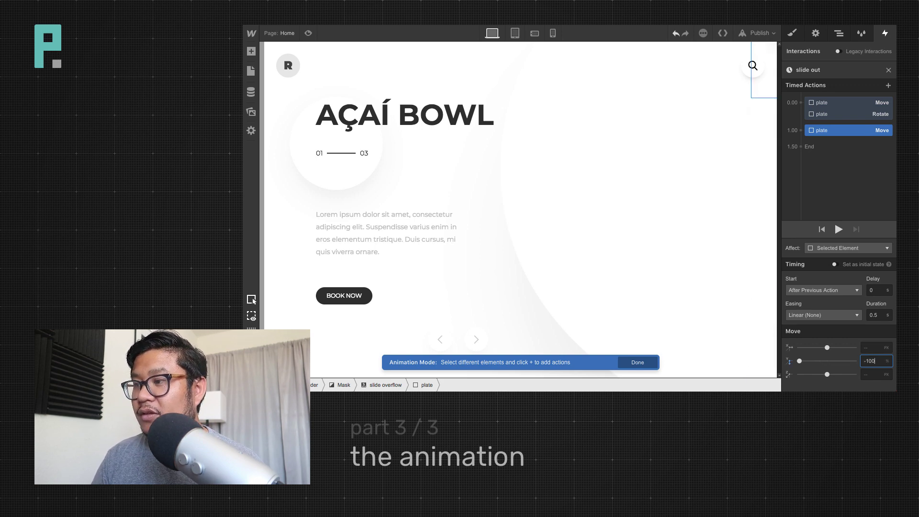
{"action": "key", "text": "shift+Down"}
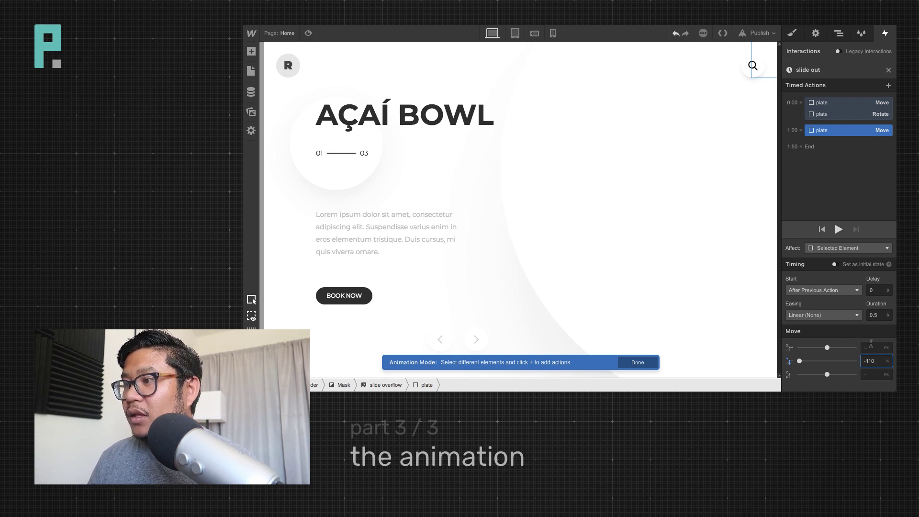
{"action": "left_click", "coordinate": [881, 316]}
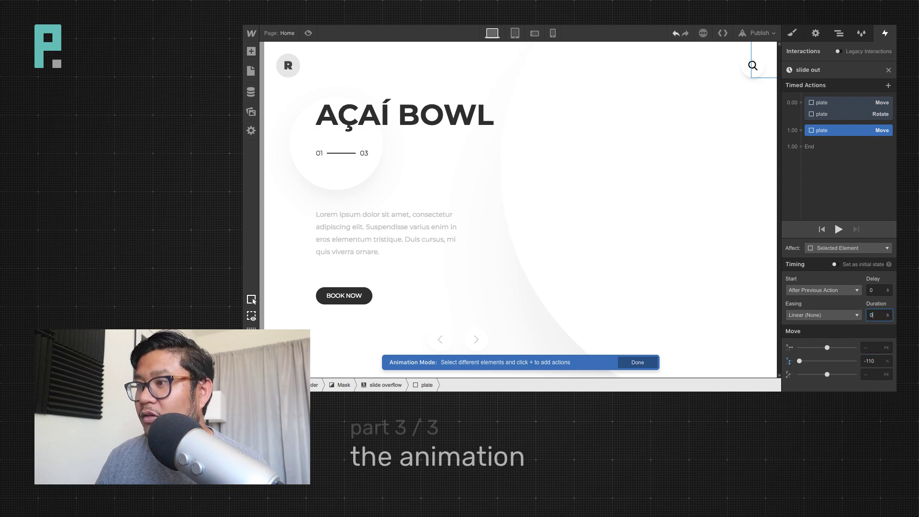
{"action": "type", "text": "0"}
{"action": "left_click", "coordinate": [838, 230]}
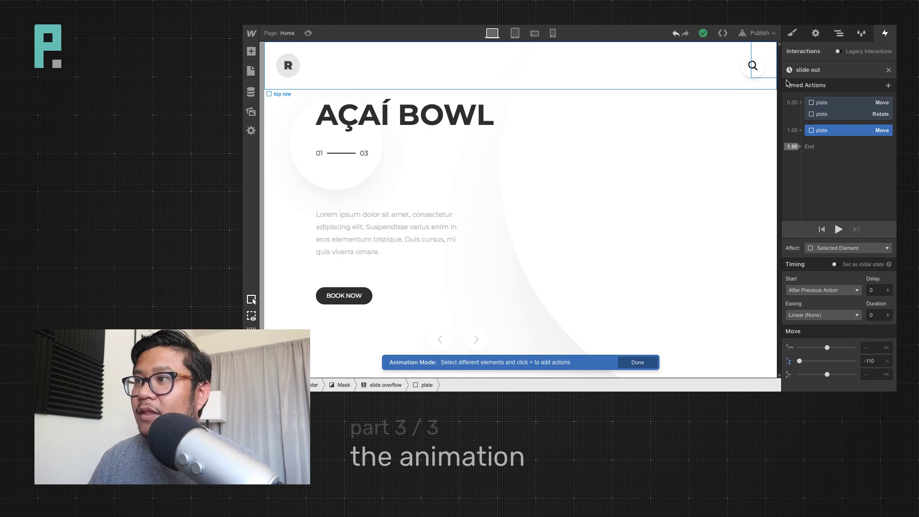
{"action": "left_click_drag", "start_coordinate": [843, 106], "coordinate": [847, 191]}
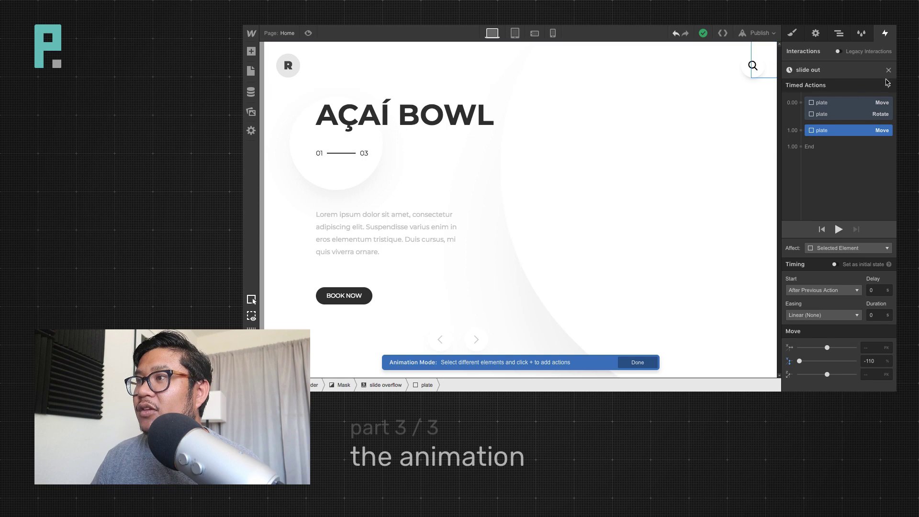
{"action": "left_click", "coordinate": [888, 71]}
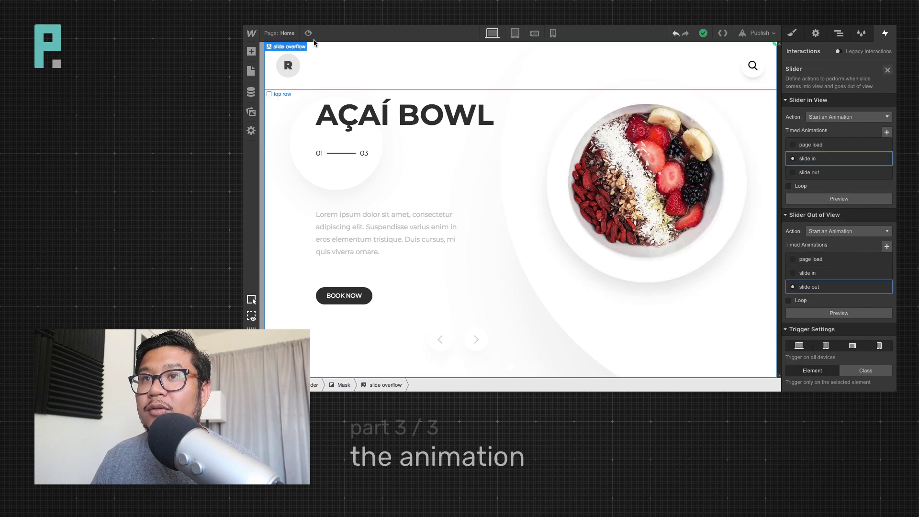
Preview the page and switch slides forward and back to check the slide out animation
{"action": "left_click", "coordinate": [309, 33]}
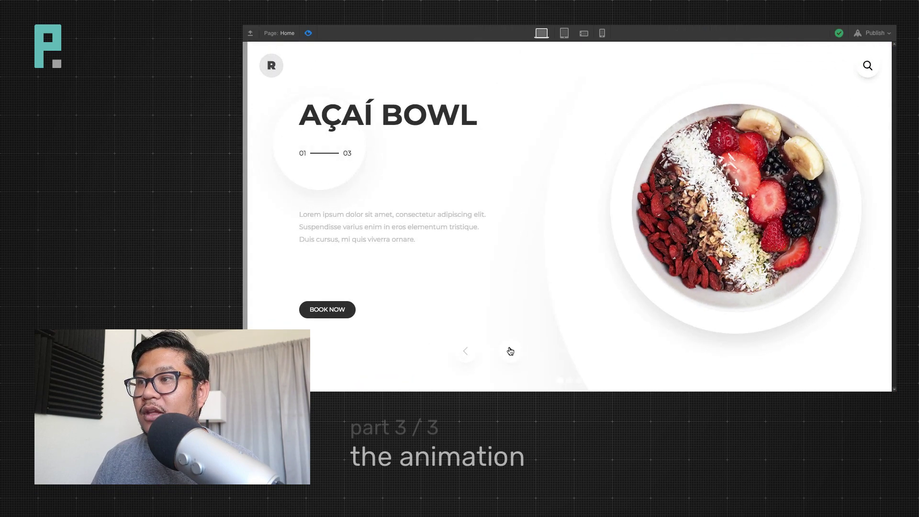
{"action": "left_click", "coordinate": [511, 350]}
{"action": "left_click", "coordinate": [463, 353]}
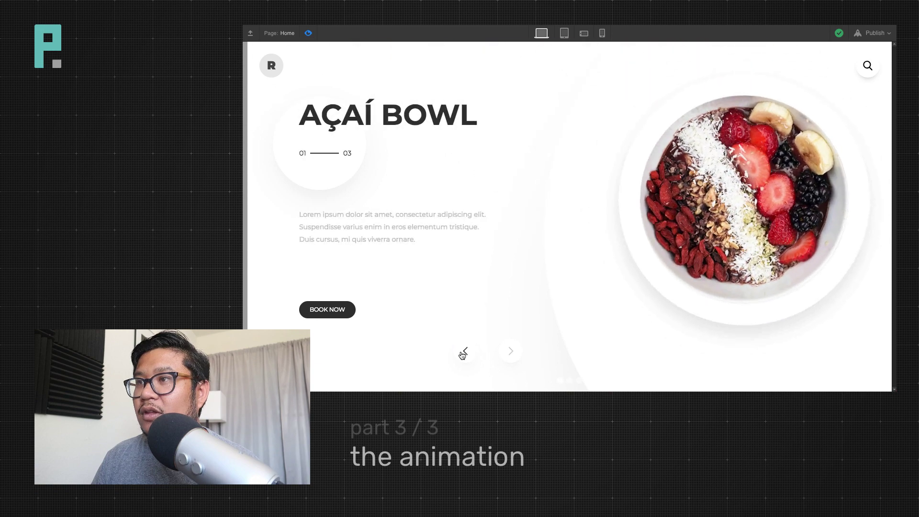
{"action": "left_click", "coordinate": [309, 36]}
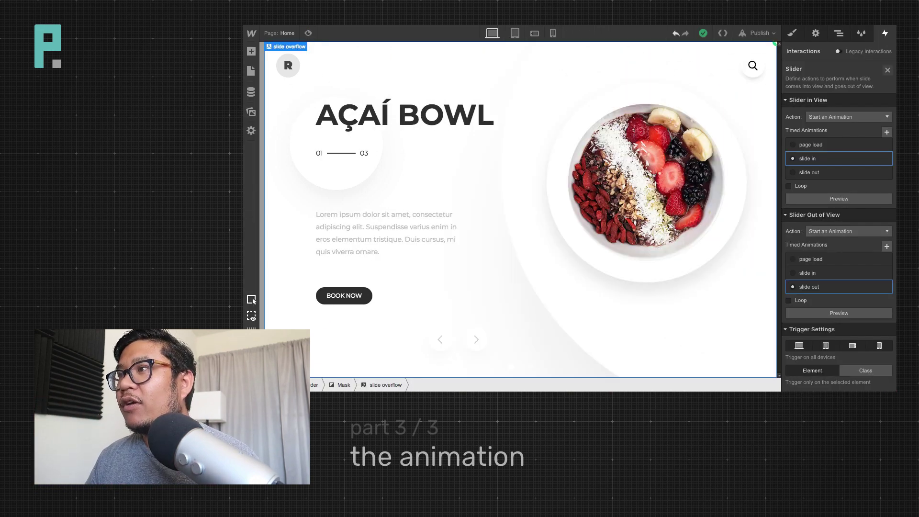
Set the Slider element's animation type to Cross Fade
{"action": "left_click", "coordinate": [840, 34]}
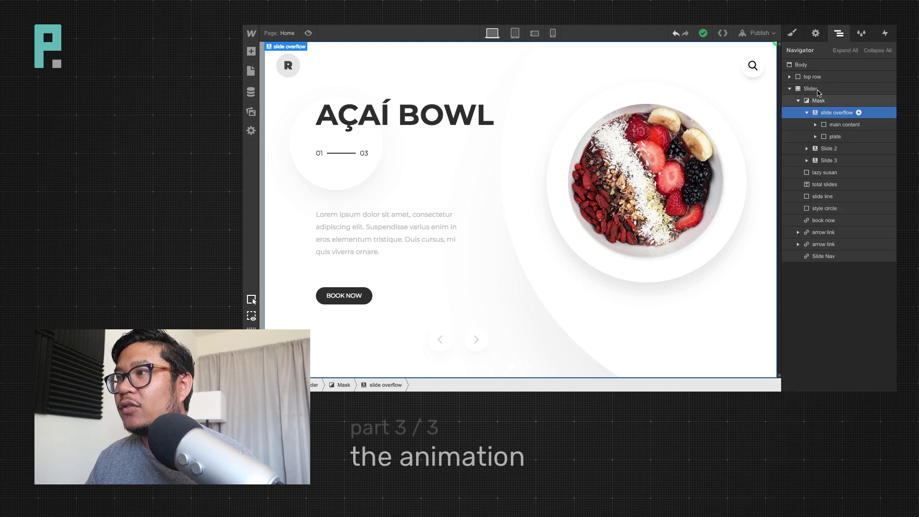
{"action": "left_click", "coordinate": [815, 33]}
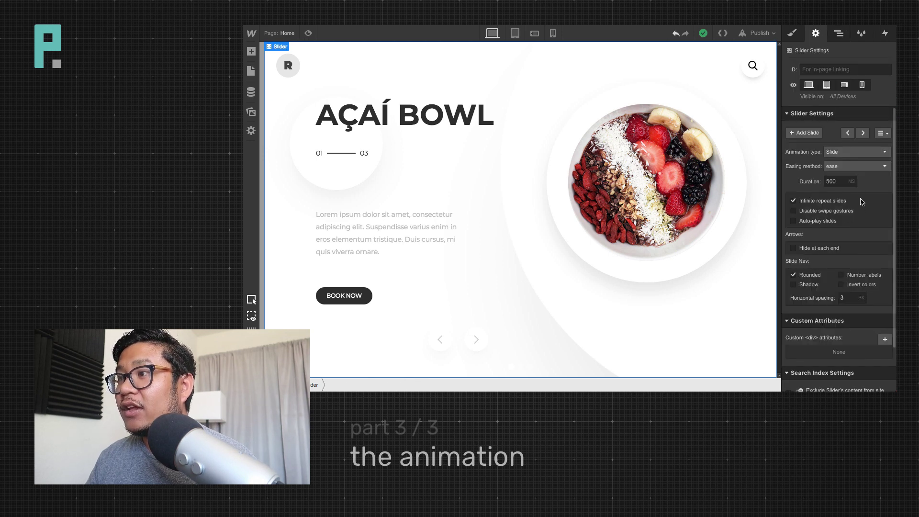
{"action": "left_click", "coordinate": [837, 153]}
{"action": "left_click", "coordinate": [843, 171]}
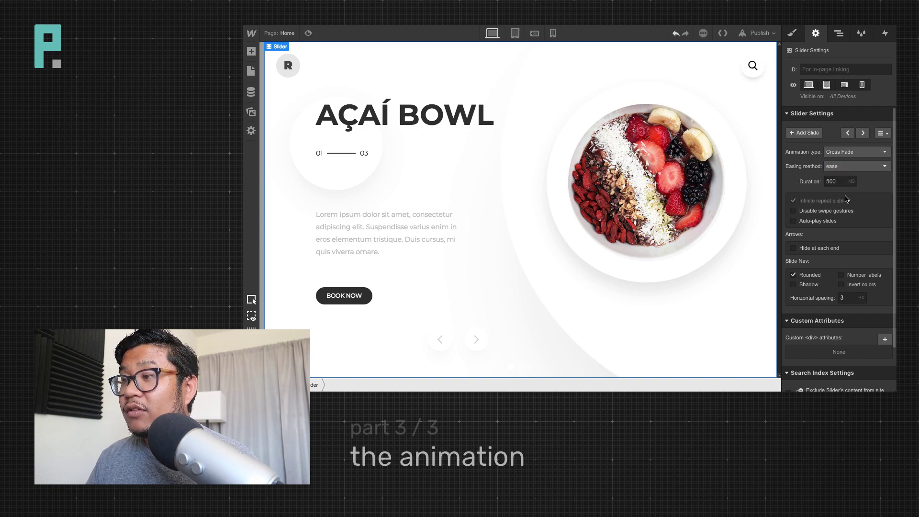
Preview the page and alternate between the Açaí Bowl and Pasta slides to check the cross-fade transition
{"action": "left_click", "coordinate": [306, 35]}
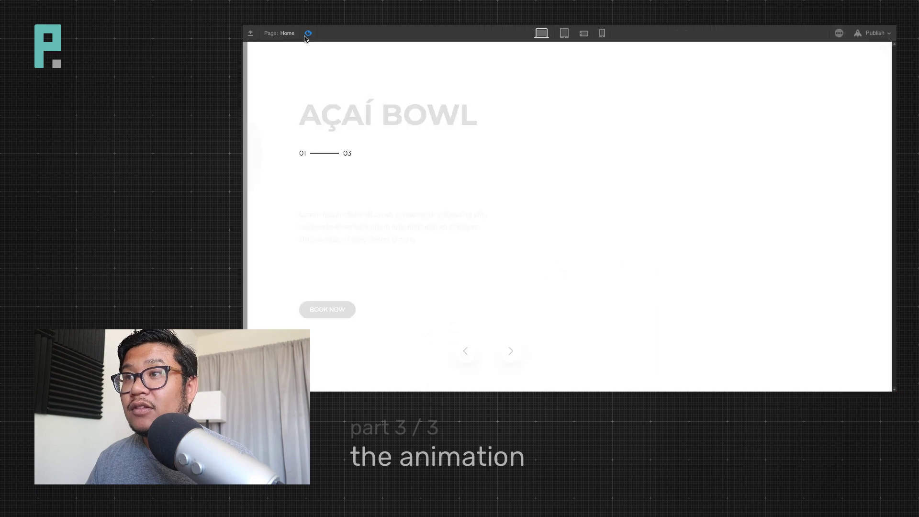
{"action": "left_click", "coordinate": [510, 353]}
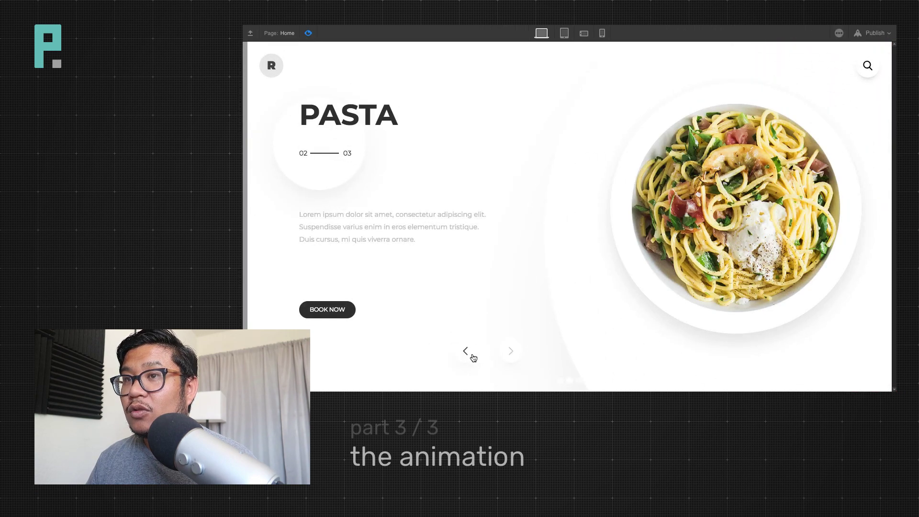
{"action": "left_click", "coordinate": [473, 358]}
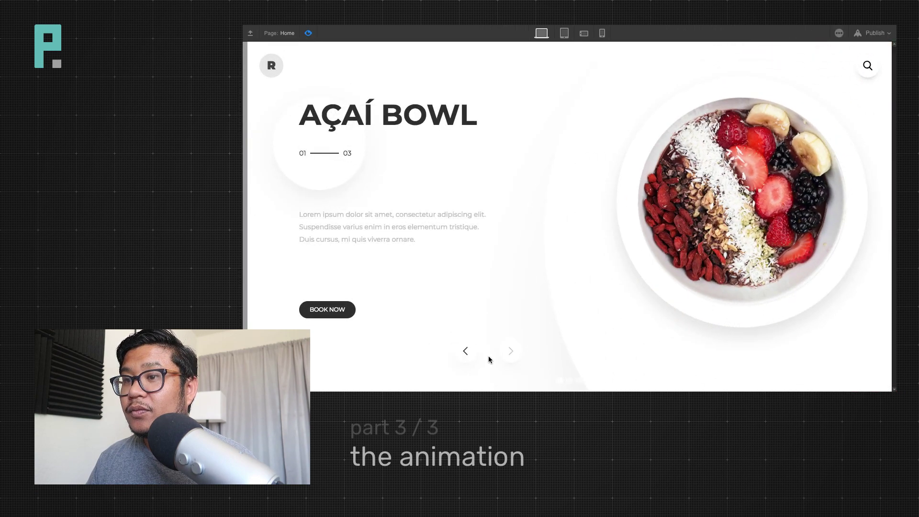
{"action": "left_click", "coordinate": [511, 355]}
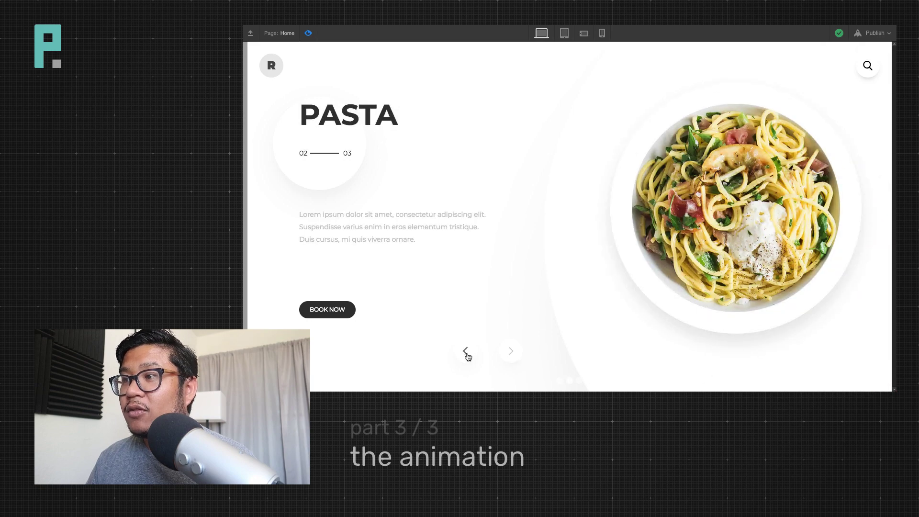
{"action": "left_click", "coordinate": [466, 354]}
{"action": "left_click", "coordinate": [510, 353]}
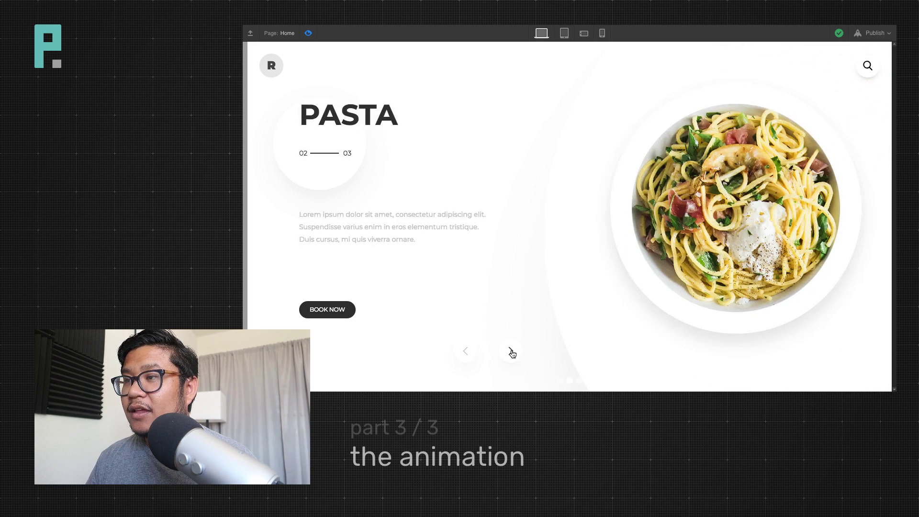
In the first slide's slide in animation, set a 0.5 s delay on the second pair of plate Move and Rotate actions
{"action": "left_click", "coordinate": [472, 354]}
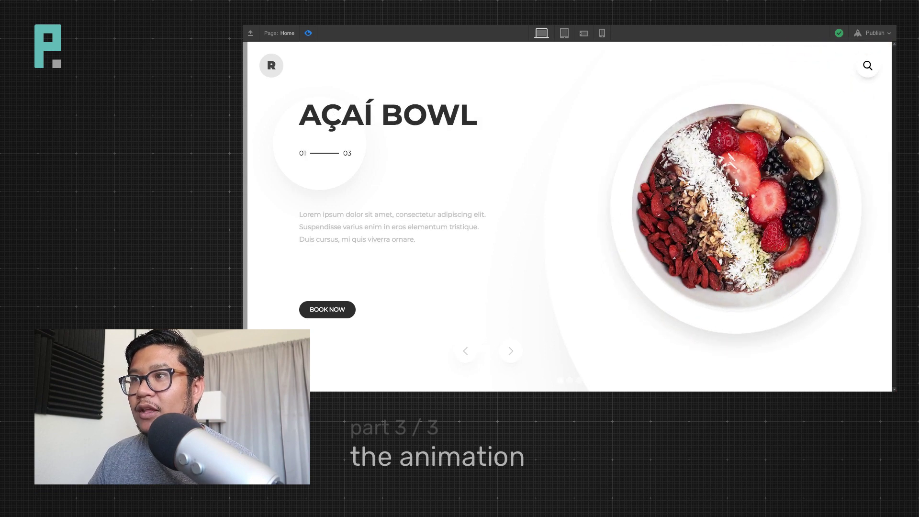
{"action": "left_click", "coordinate": [309, 33]}
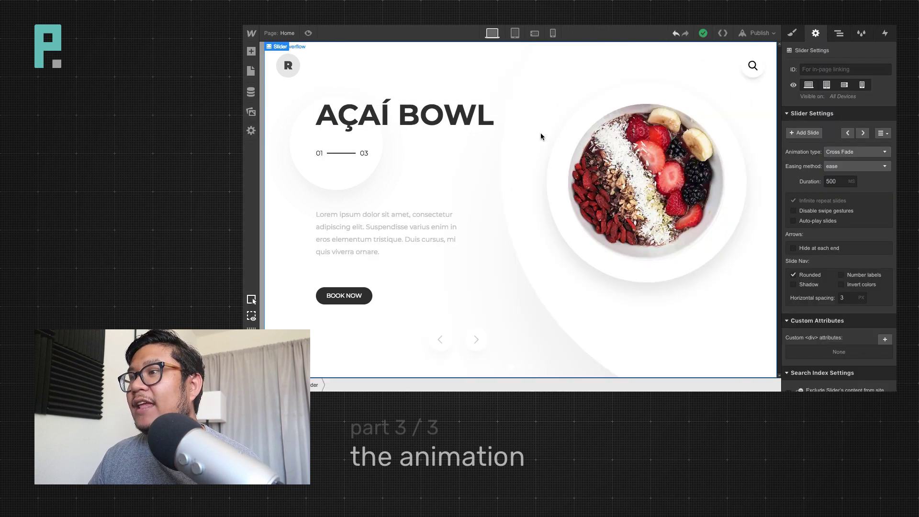
{"action": "left_click", "coordinate": [840, 35]}
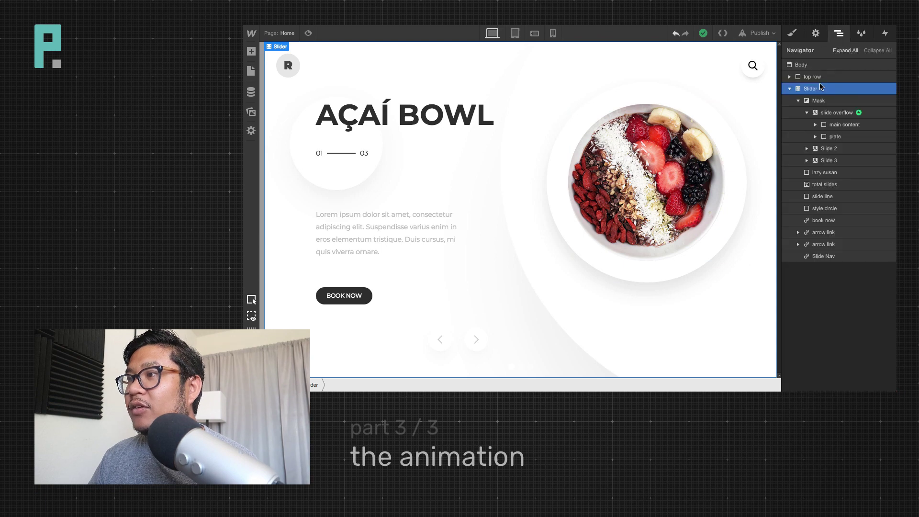
{"action": "left_click", "coordinate": [835, 113]}
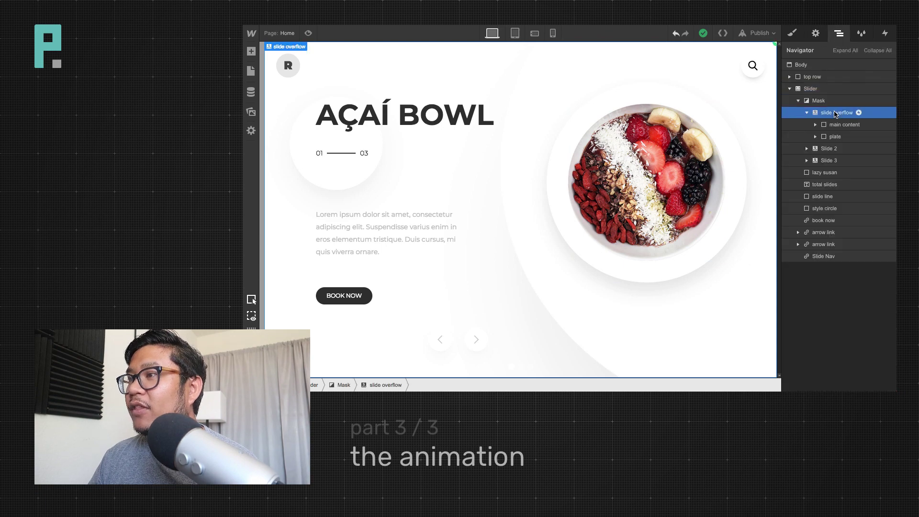
{"action": "left_click", "coordinate": [885, 31]}
{"action": "left_click", "coordinate": [815, 92]}
{"action": "left_click", "coordinate": [809, 153]}
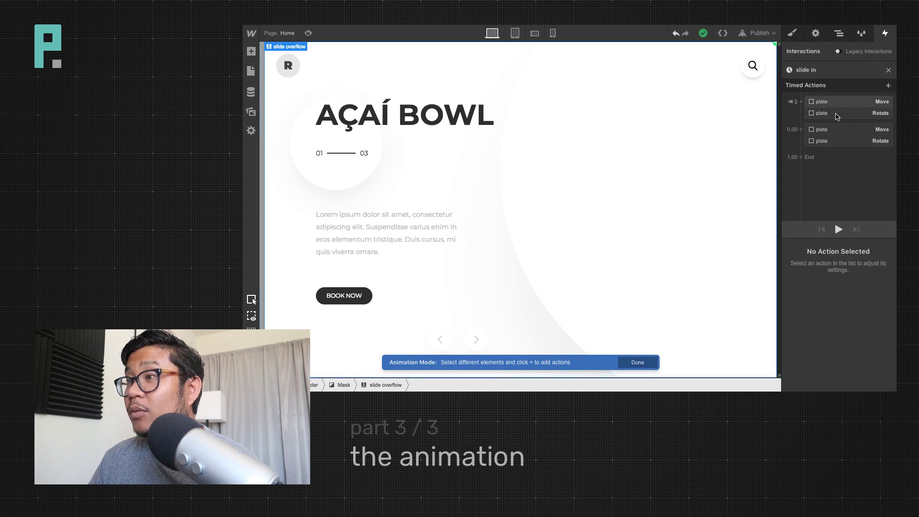
{"action": "left_click", "coordinate": [837, 134]}
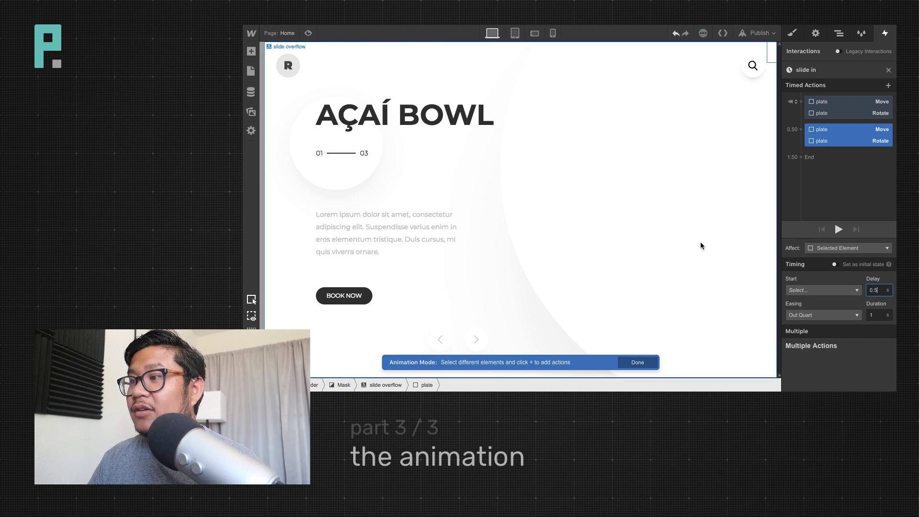
Preview the page and switch to Pasta and back to Açaí Bowl to check the delayed plate entrance
{"action": "left_click", "coordinate": [309, 34]}
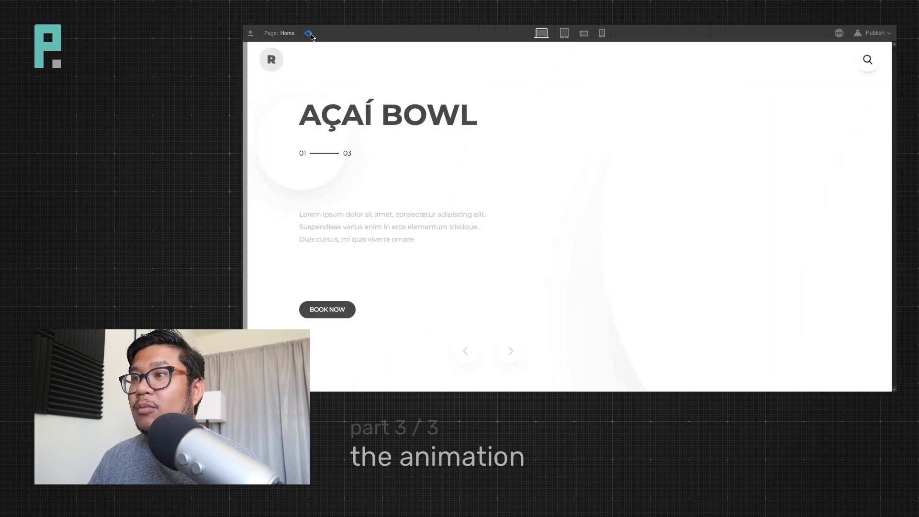
{"action": "left_click", "coordinate": [511, 350]}
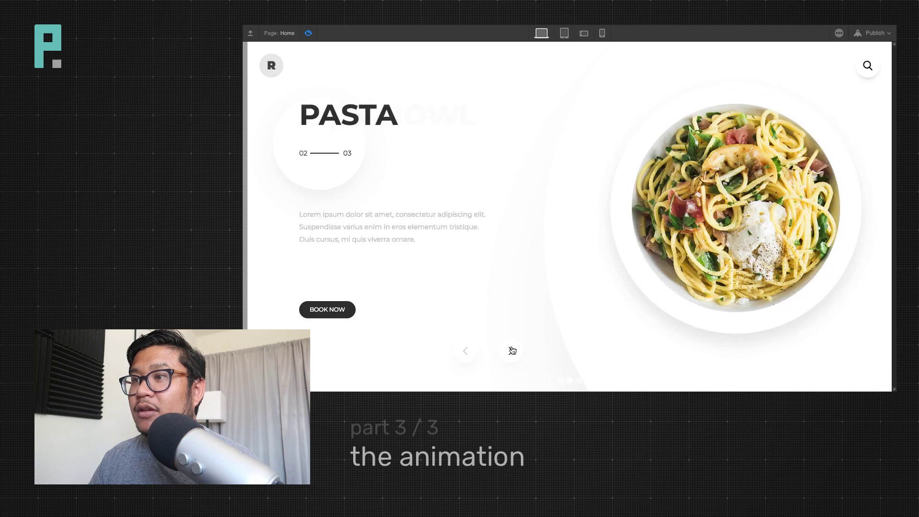
{"action": "left_click", "coordinate": [467, 356]}
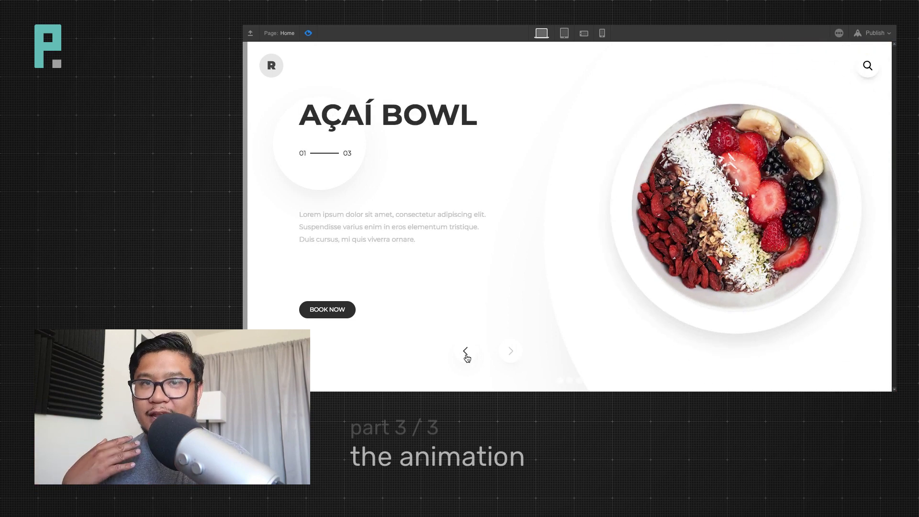
{"action": "left_click", "coordinate": [308, 33]}
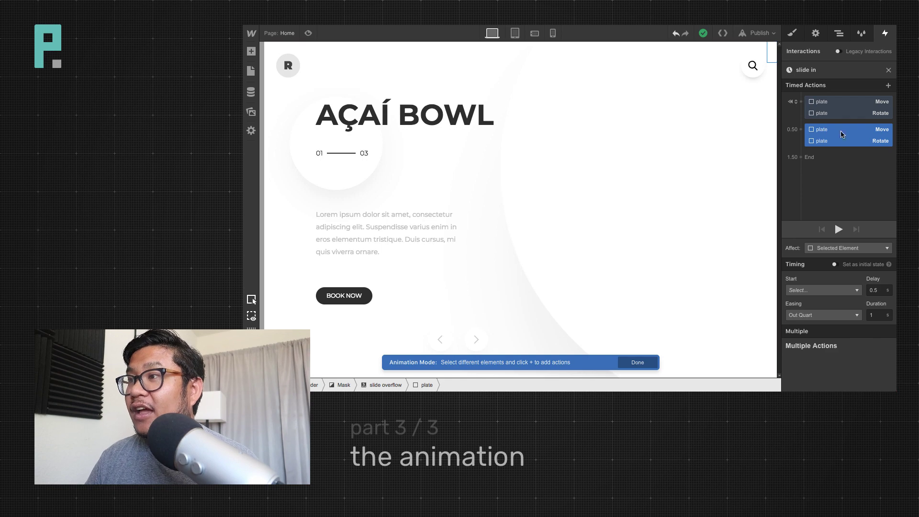
Make the slide in animation's plate actions affect the class, limited to only children with this class, and close the animation
{"action": "left_click", "coordinate": [851, 106]}
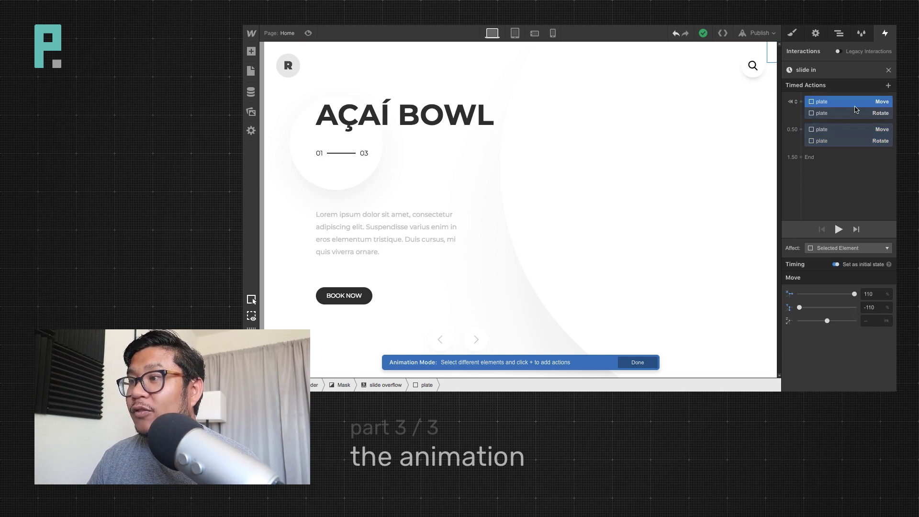
{"action": "left_click", "coordinate": [828, 248]}
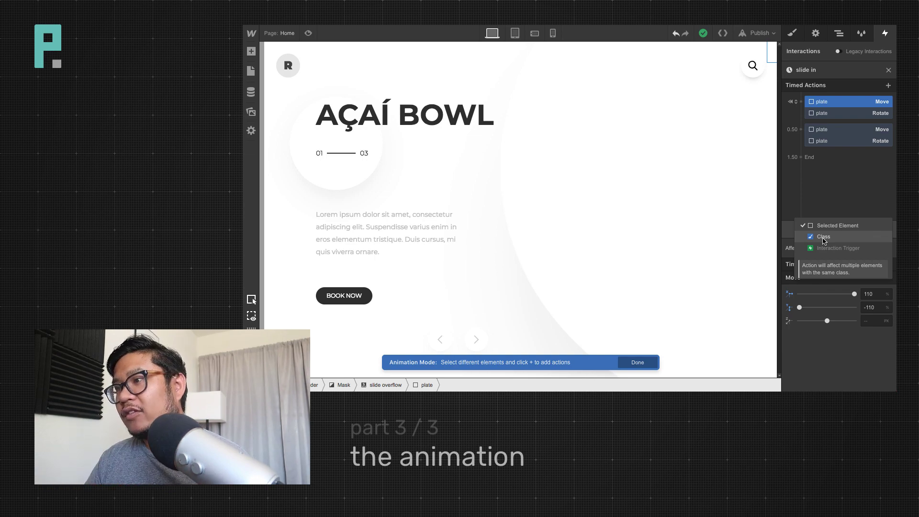
{"action": "left_click", "coordinate": [824, 238]}
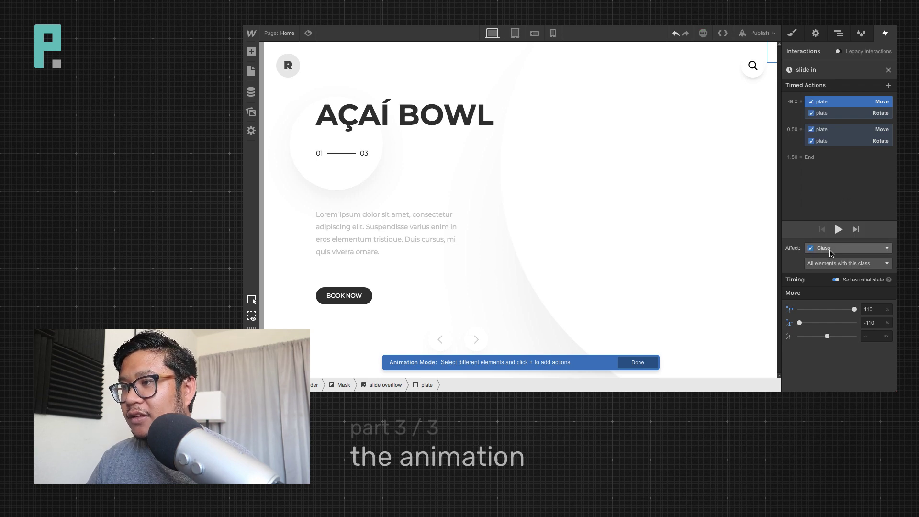
{"action": "left_click", "coordinate": [846, 263]}
{"action": "left_click", "coordinate": [839, 266]}
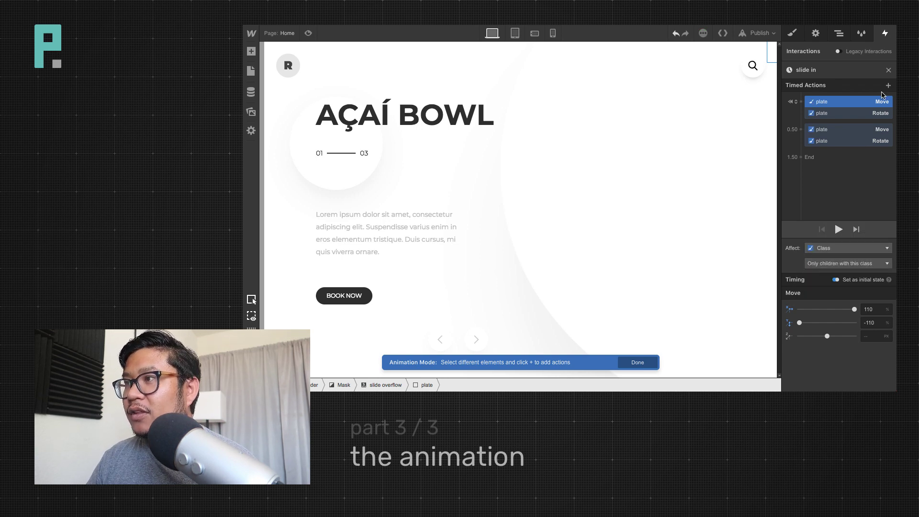
{"action": "left_click", "coordinate": [889, 70]}
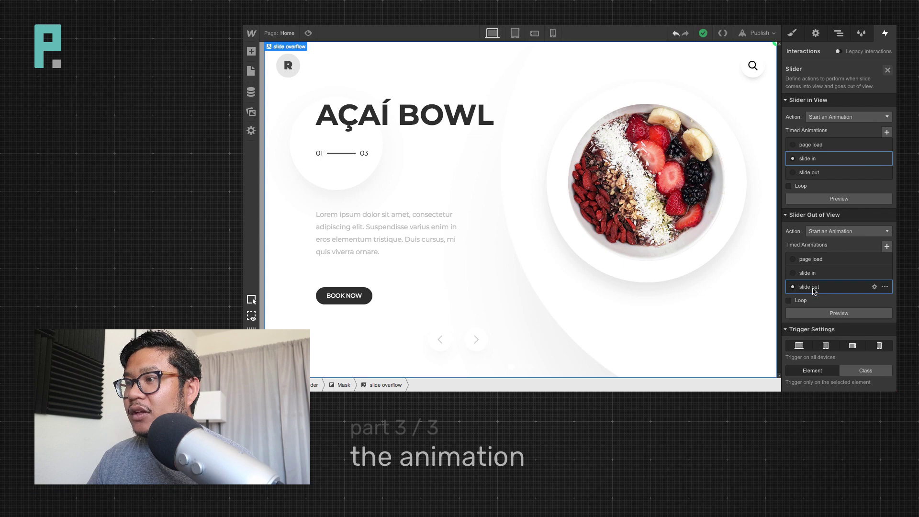
Make the slide out animation's plate actions affect only children with the plate class, and close the animation and its Slider trigger
{"action": "left_click", "coordinate": [882, 268]}
{"action": "left_click", "coordinate": [842, 103]}
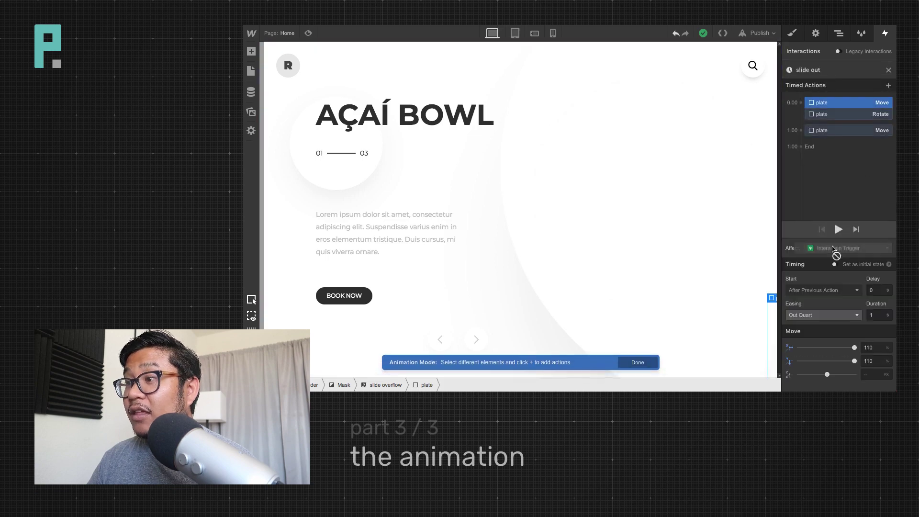
{"action": "left_click", "coordinate": [838, 248]}
{"action": "left_click", "coordinate": [823, 238]}
{"action": "left_click", "coordinate": [847, 253]}
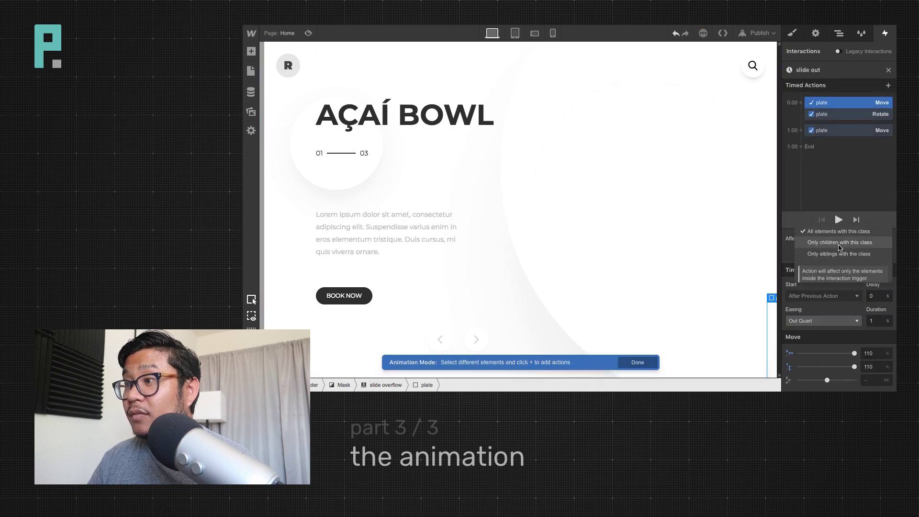
{"action": "left_click", "coordinate": [833, 247]}
{"action": "left_click", "coordinate": [888, 70]}
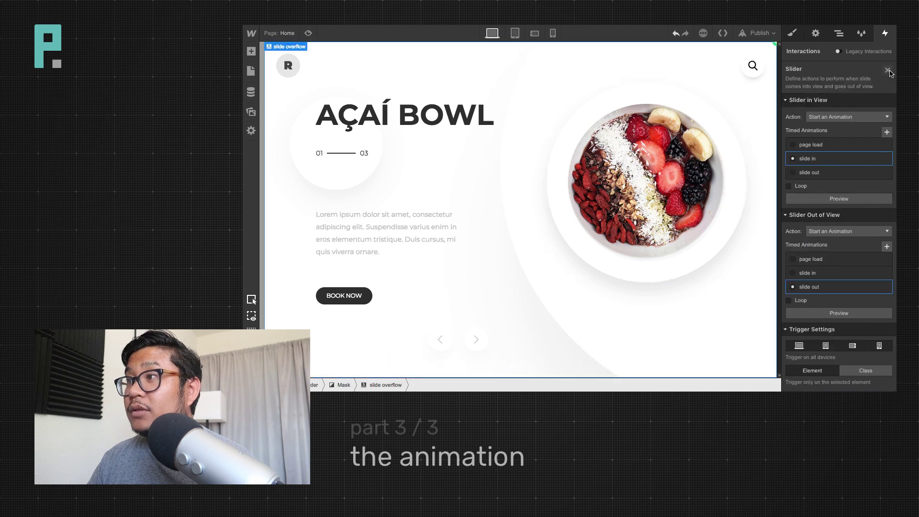
{"action": "left_click", "coordinate": [888, 71]}
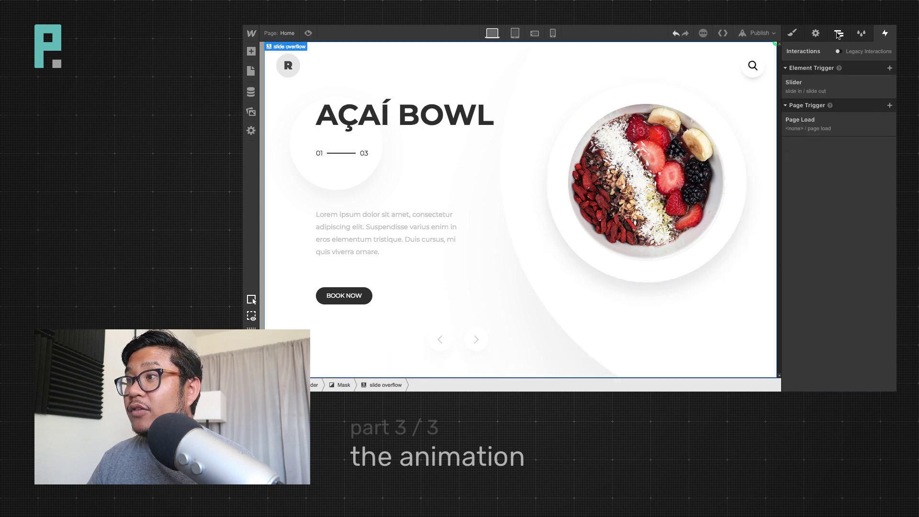
Add a Slider element trigger to Slide 2 that starts the slide in animation when the slide comes into view
{"action": "left_click", "coordinate": [838, 33]}
{"action": "left_click", "coordinate": [831, 149]}
{"action": "left_click", "coordinate": [884, 33]}
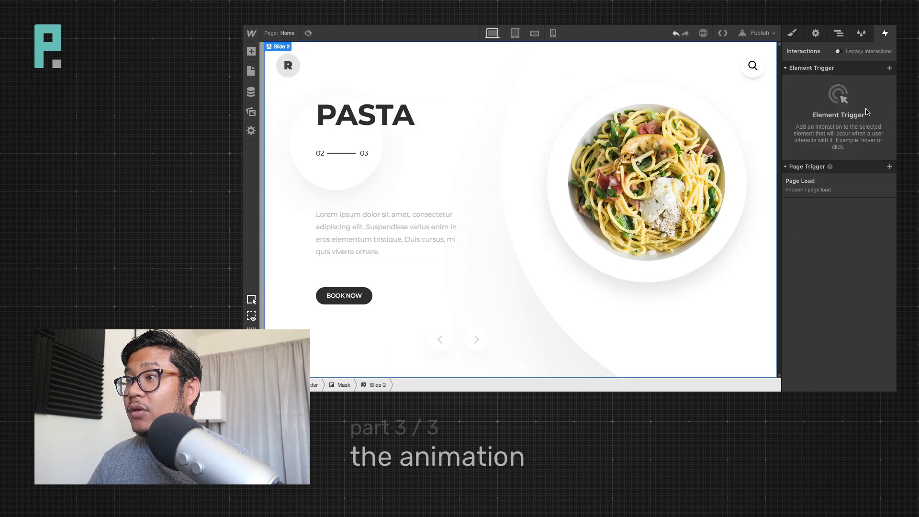
{"action": "left_click", "coordinate": [890, 70]}
{"action": "left_click", "coordinate": [826, 159]}
{"action": "left_click", "coordinate": [849, 117]}
{"action": "left_click", "coordinate": [827, 136]}
{"action": "left_click", "coordinate": [827, 161]}
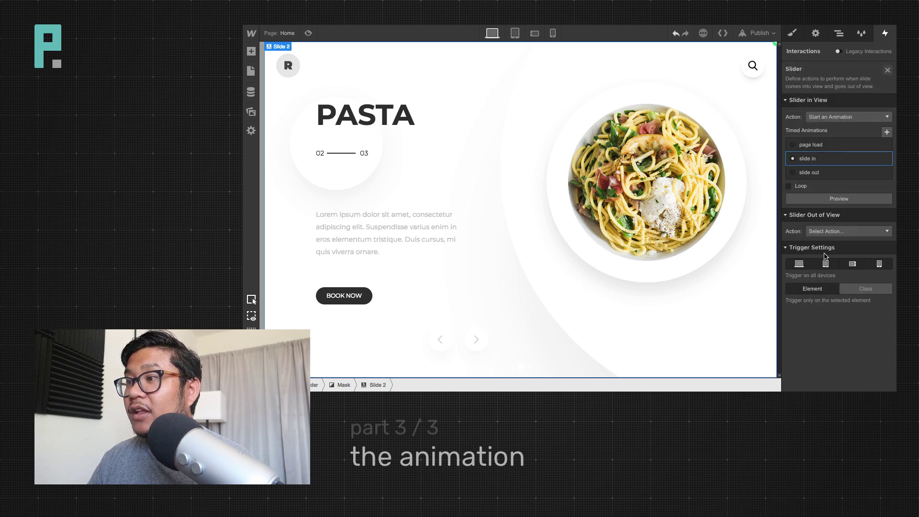
Make Slide 2 start the slide out animation when it goes out of view, and close its trigger settings
{"action": "left_click", "coordinate": [835, 118]}
{"action": "left_click", "coordinate": [830, 142]}
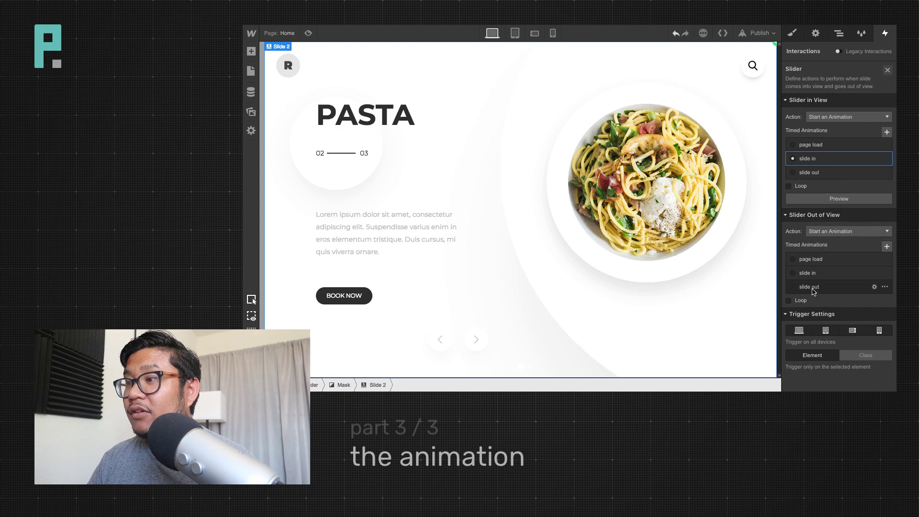
{"action": "left_click", "coordinate": [820, 287]}
{"action": "left_click", "coordinate": [888, 71]}
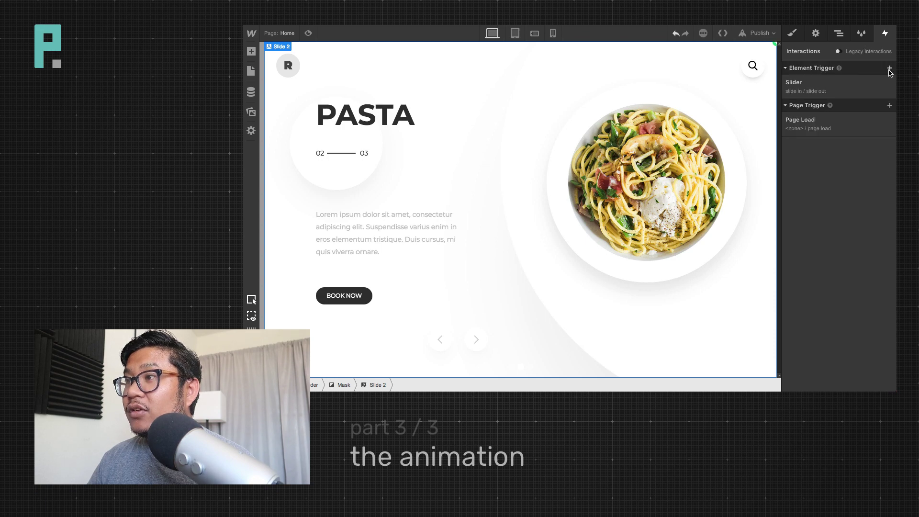
Add a Slider element trigger to Slide 3 that starts the slide in animation when the slide comes into view
{"action": "left_click", "coordinate": [839, 35]}
{"action": "left_click", "coordinate": [816, 160]}
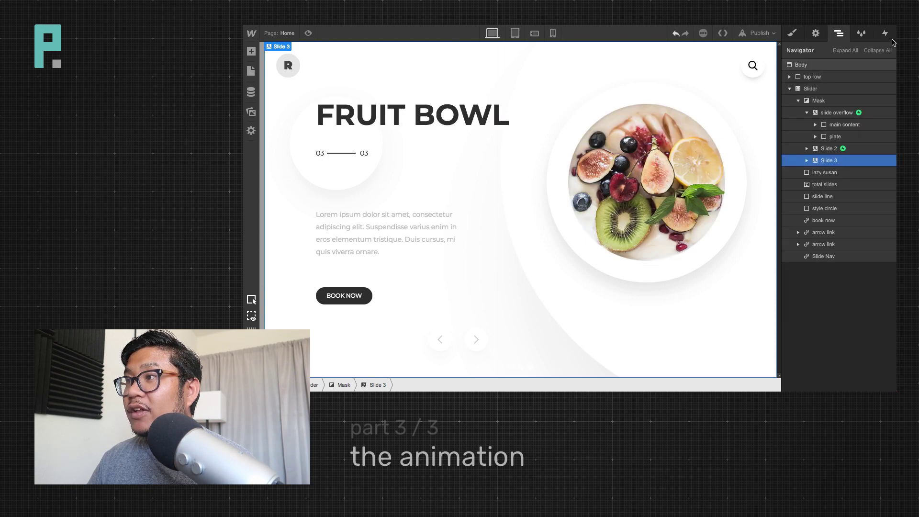
{"action": "left_click", "coordinate": [885, 35]}
{"action": "left_click", "coordinate": [890, 71]}
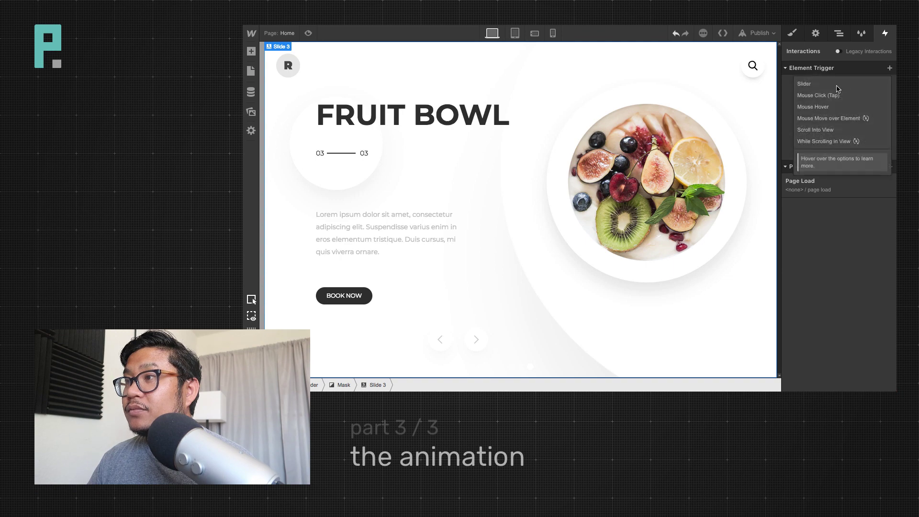
{"action": "left_click", "coordinate": [819, 166]}
{"action": "left_click", "coordinate": [823, 119]}
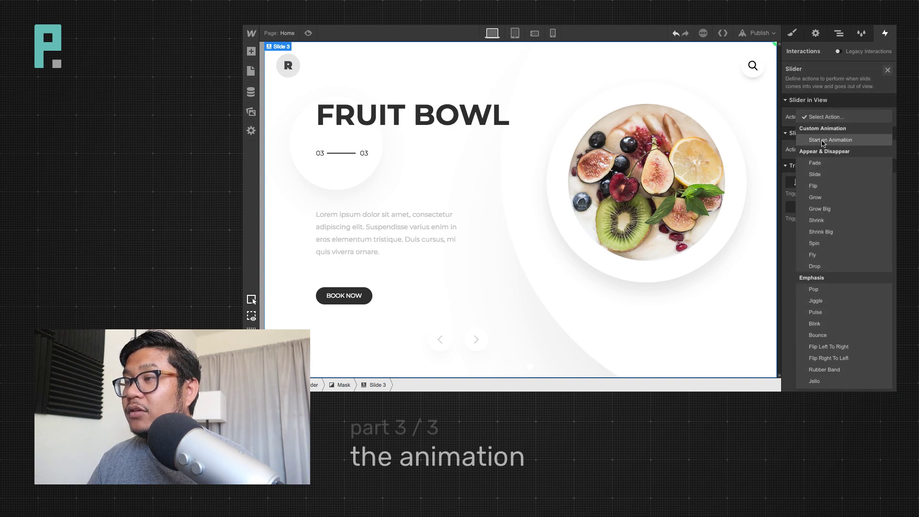
{"action": "left_click", "coordinate": [826, 126]}
{"action": "left_click", "coordinate": [825, 160]}
Make Slide 3 start the slide out animation when it goes out of view, and close its trigger settings
{"action": "left_click", "coordinate": [834, 232]}
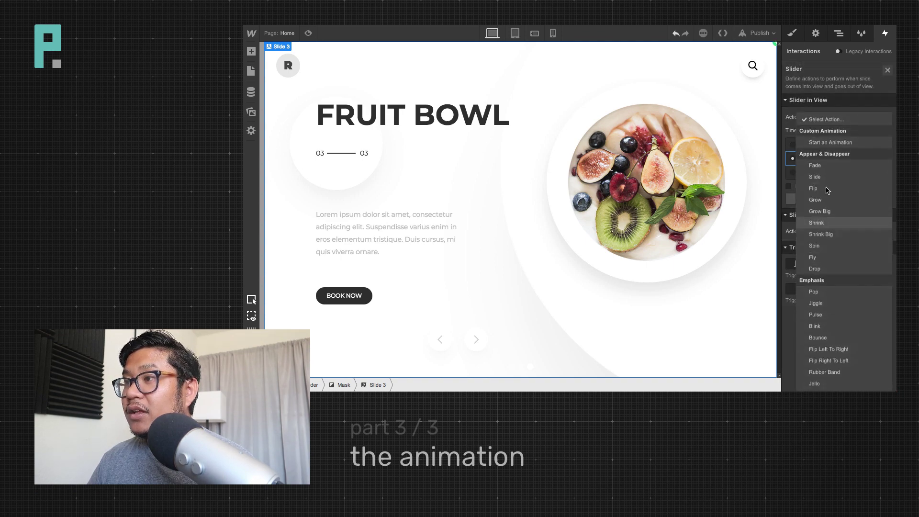
{"action": "left_click", "coordinate": [833, 143]}
{"action": "left_click", "coordinate": [823, 288]}
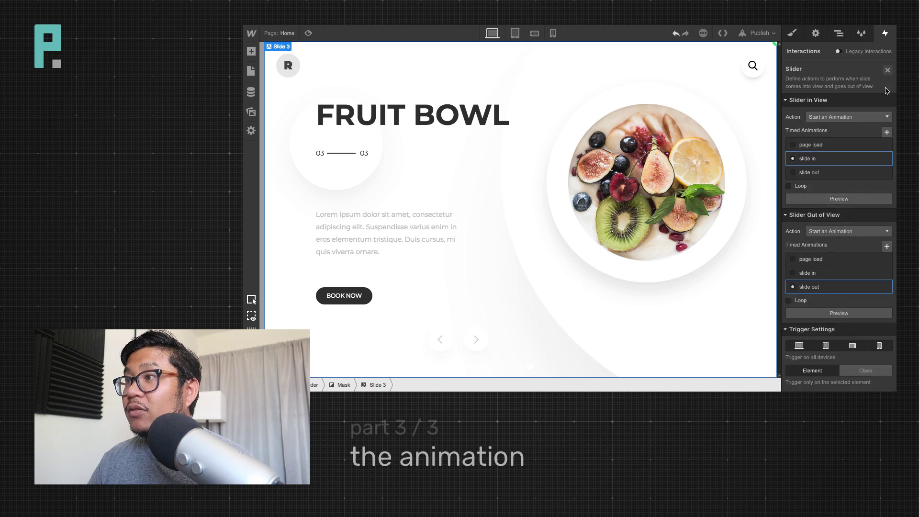
{"action": "left_click", "coordinate": [888, 70]}
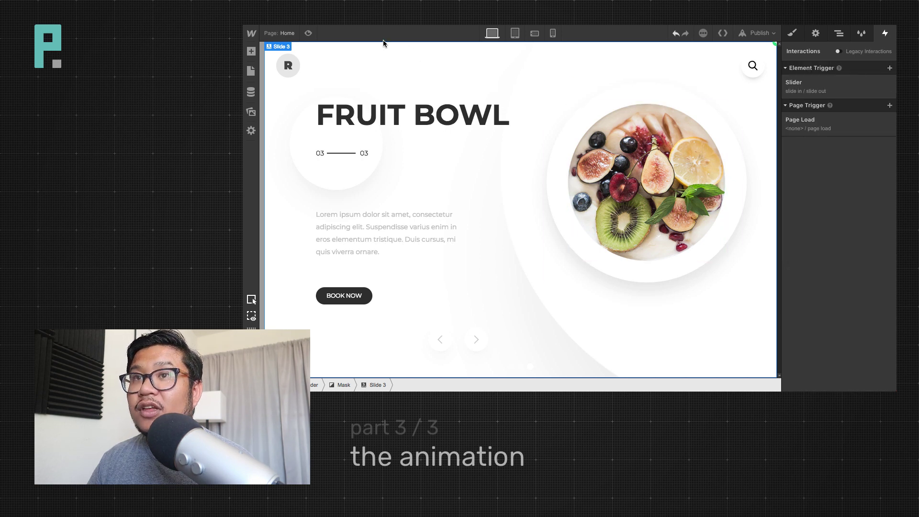
Preview the page and advance repeatedly through all three slides to check the plates' slide in and slide out animations
{"action": "left_click", "coordinate": [308, 33]}
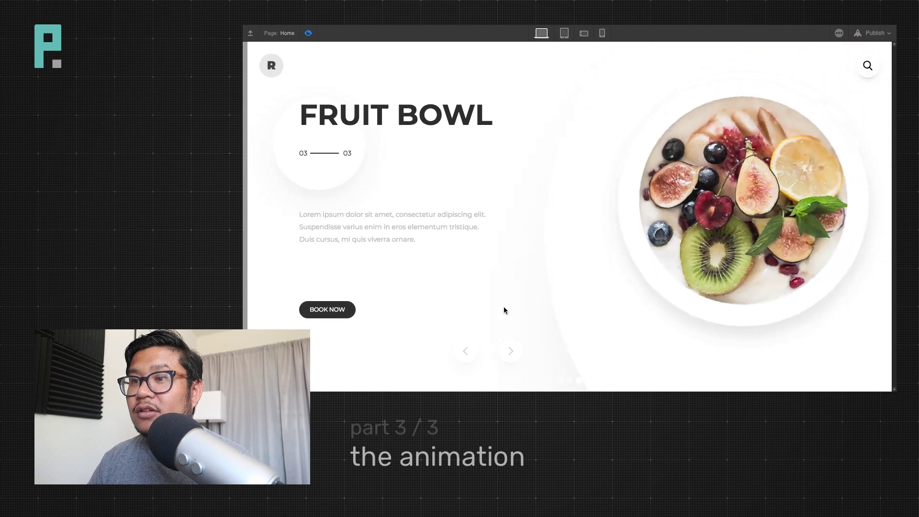
{"action": "left_click", "coordinate": [510, 352]}
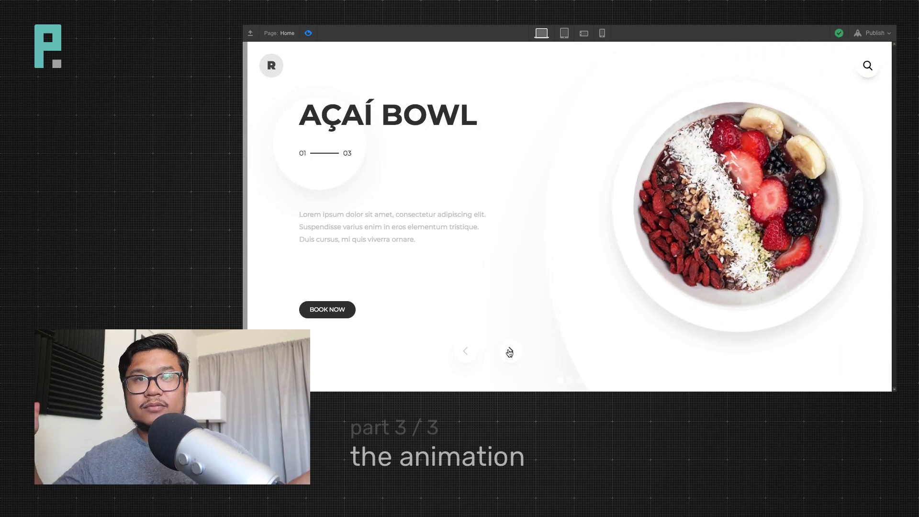
{"action": "left_click", "coordinate": [510, 351]}
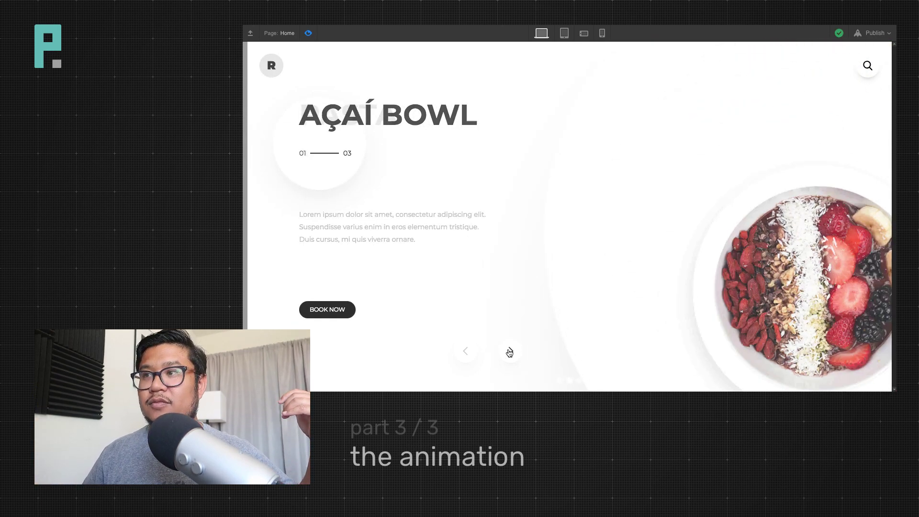
{"action": "left_click", "coordinate": [510, 352]}
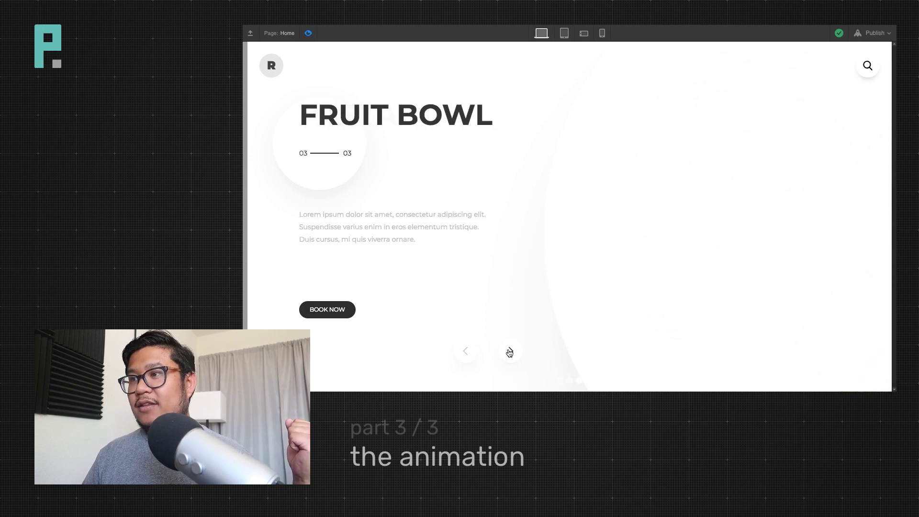
{"action": "left_click", "coordinate": [510, 352]}
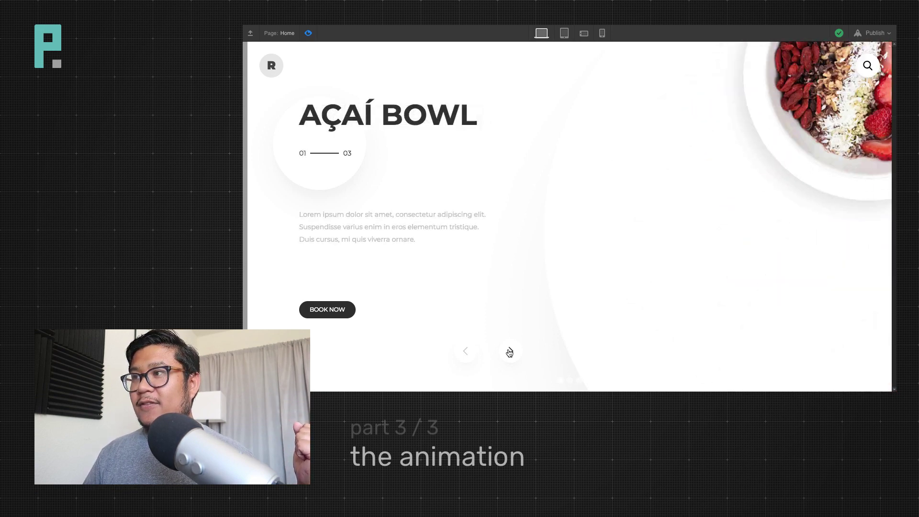
{"action": "left_click", "coordinate": [509, 352]}
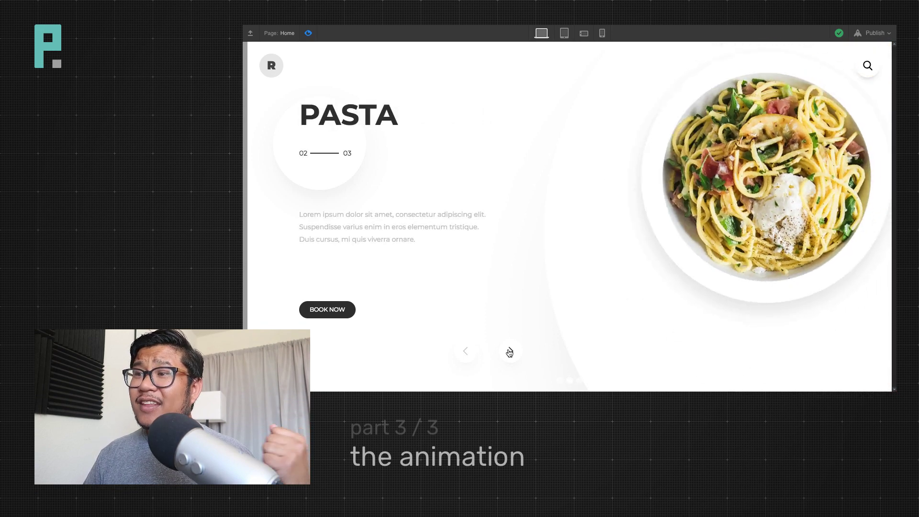
Cycle forward through the Açaí Bowl, Pasta and Fruit Bowl slides several more times to examine the finished plate and content transitions
{"action": "left_click", "coordinate": [510, 352]}
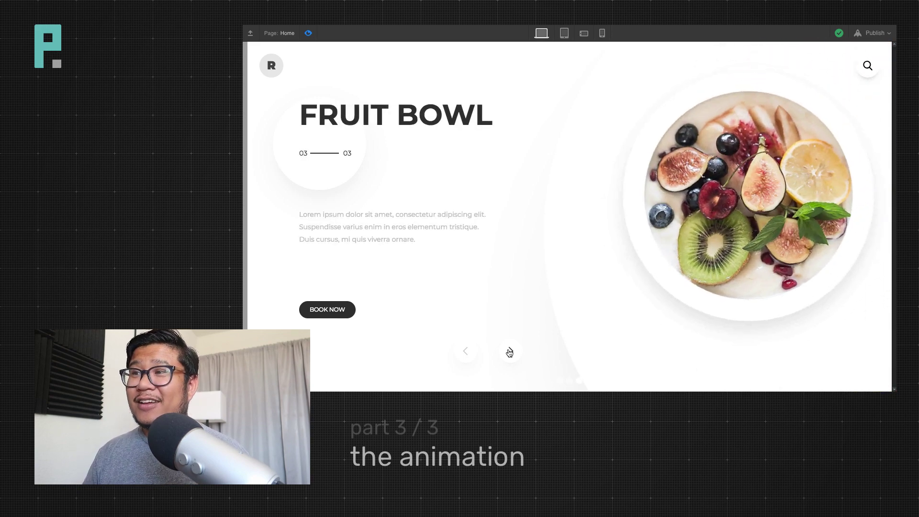
{"action": "left_click", "coordinate": [510, 352]}
{"action": "left_click", "coordinate": [510, 352]}
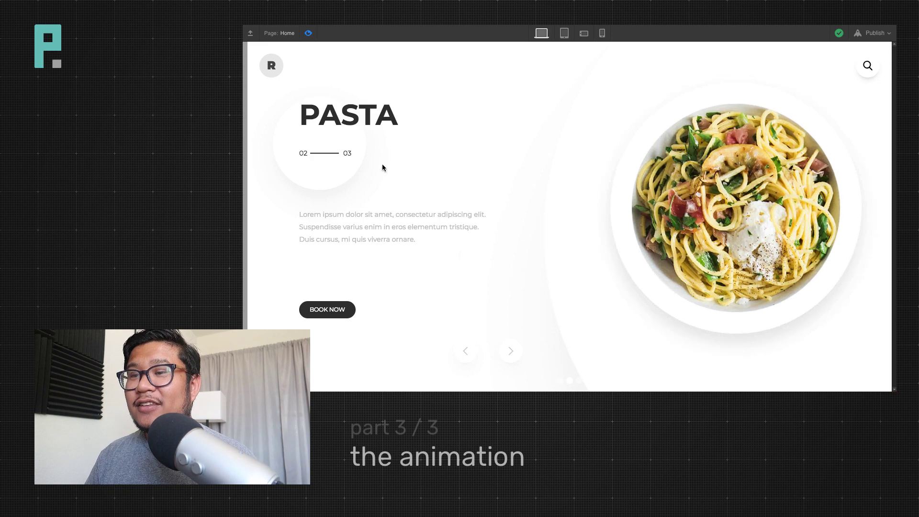
{"action": "left_click", "coordinate": [520, 352]}
{"action": "left_click", "coordinate": [520, 353]}
{"action": "left_click", "coordinate": [510, 352]}
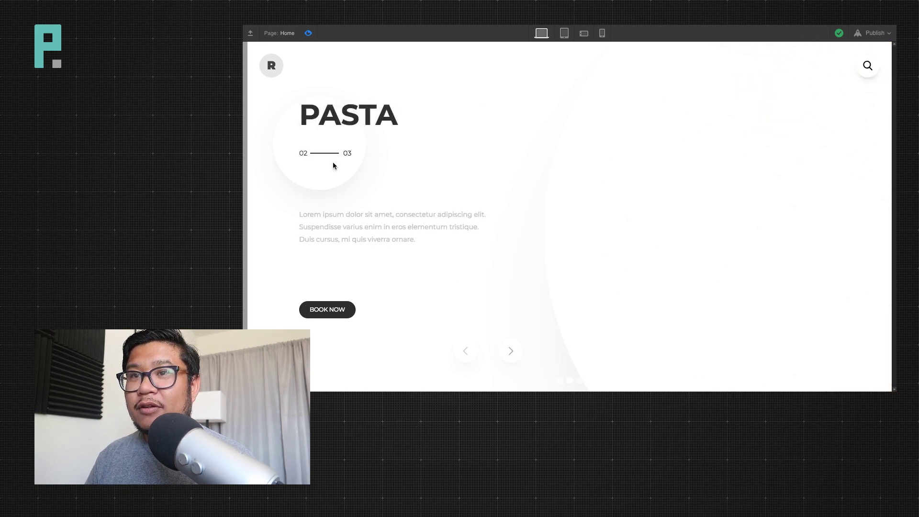
{"action": "left_click", "coordinate": [510, 353]}
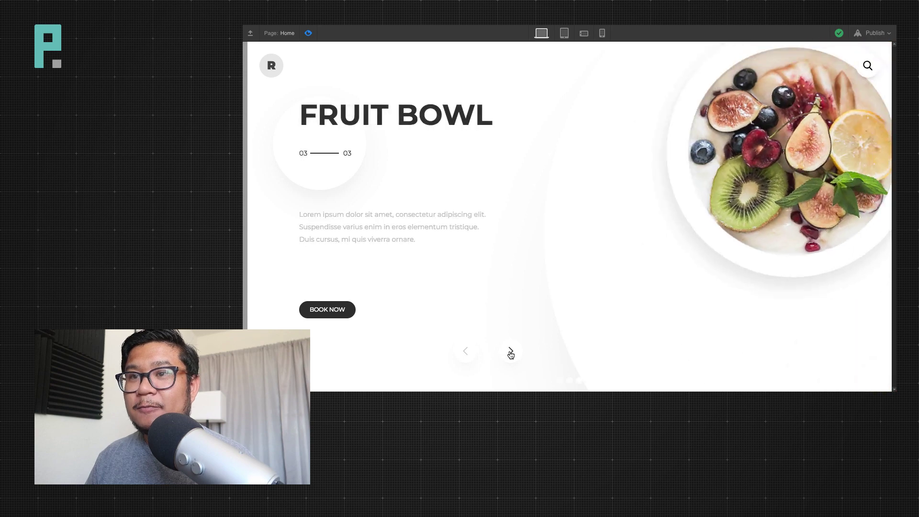
{"action": "left_click", "coordinate": [511, 353]}
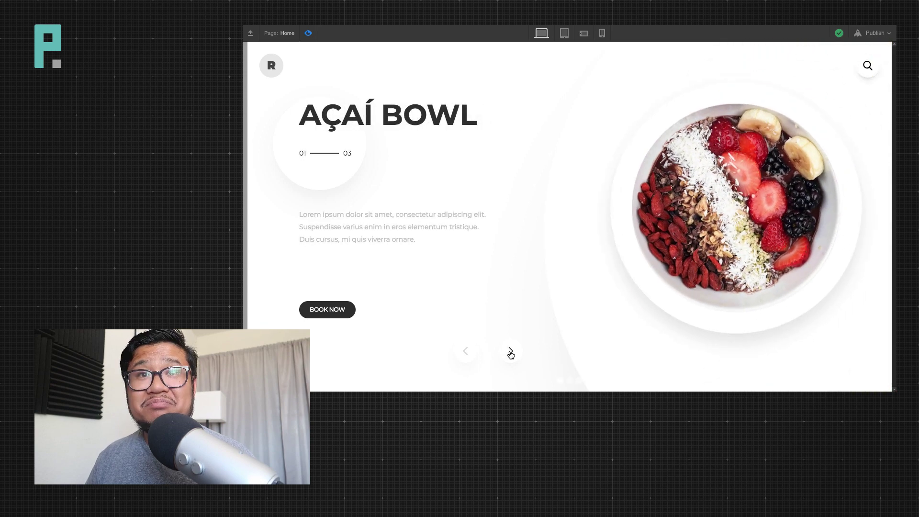
{"action": "left_click", "coordinate": [510, 352]}
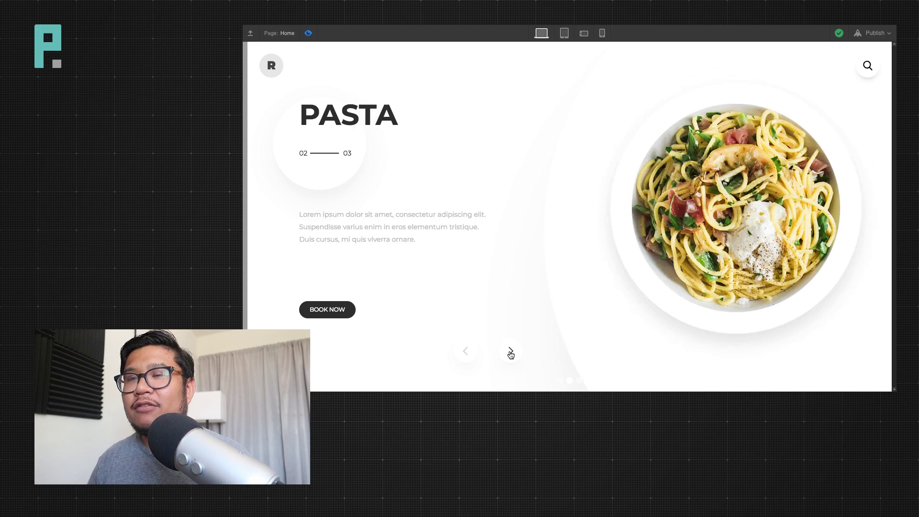
{"action": "left_click", "coordinate": [511, 353]}
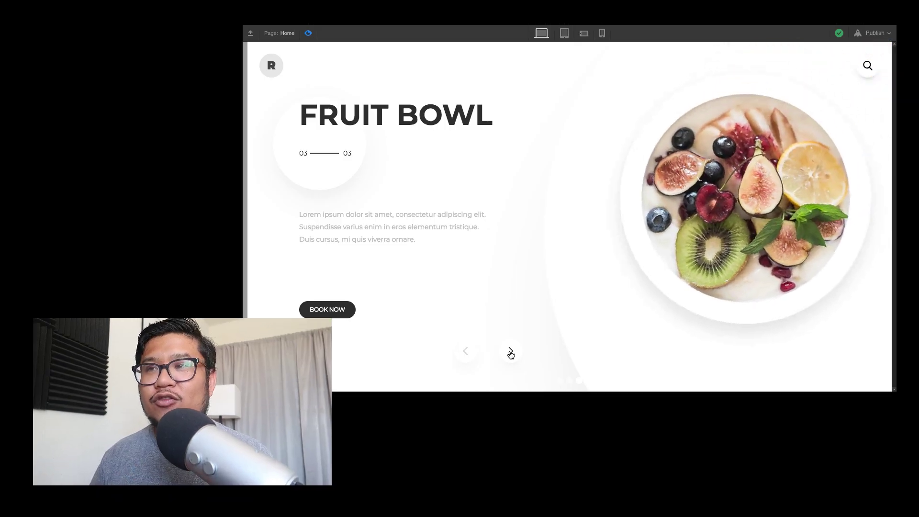